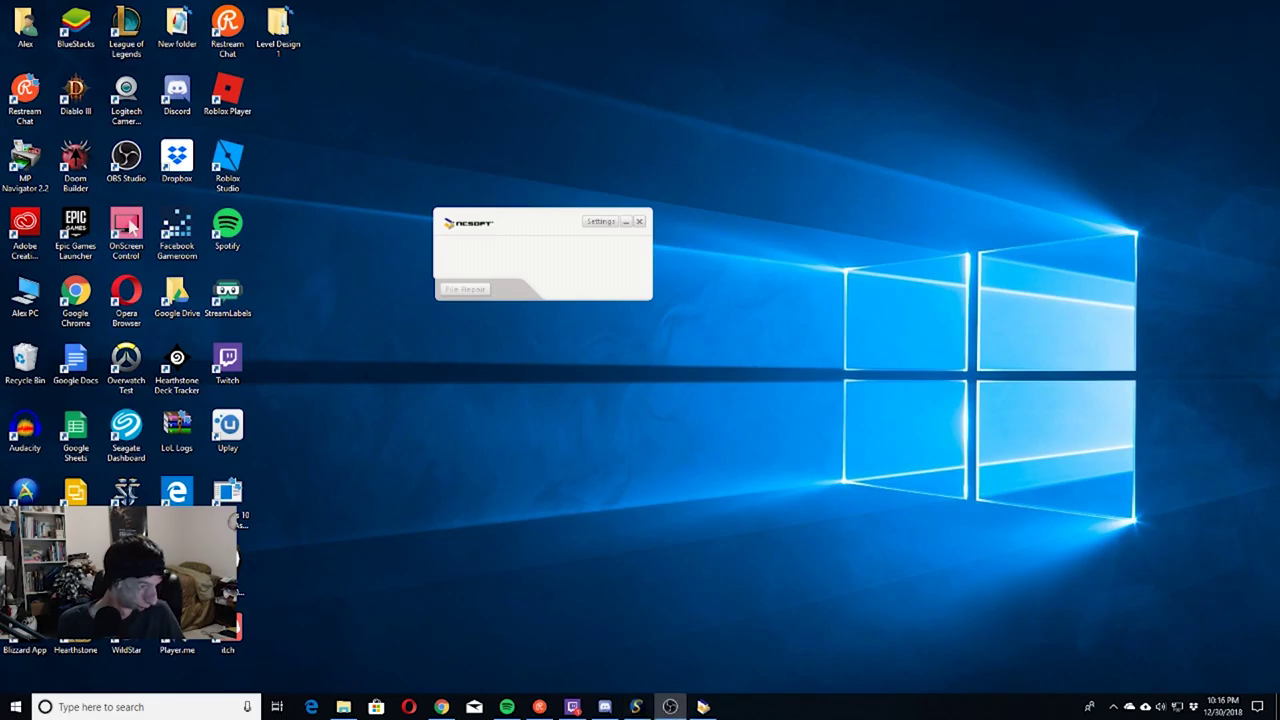
left_click(535, 240)
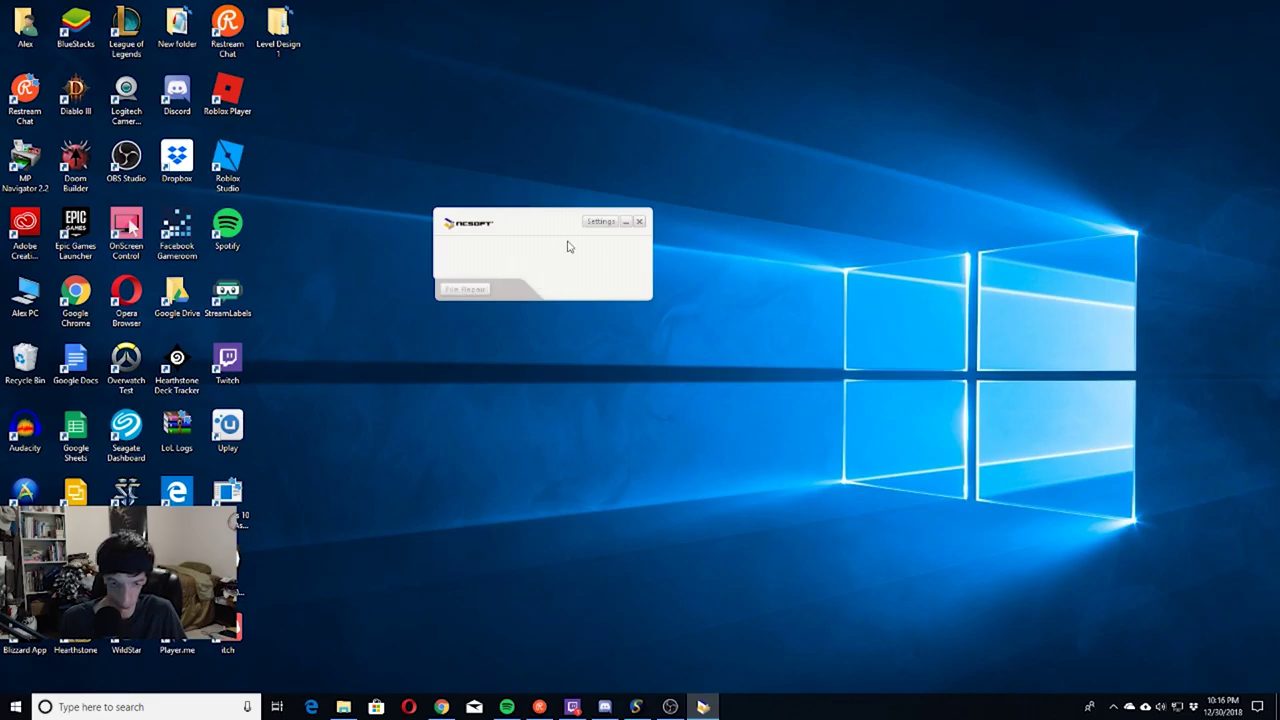
left_click(703, 706)
left_click(703, 706)
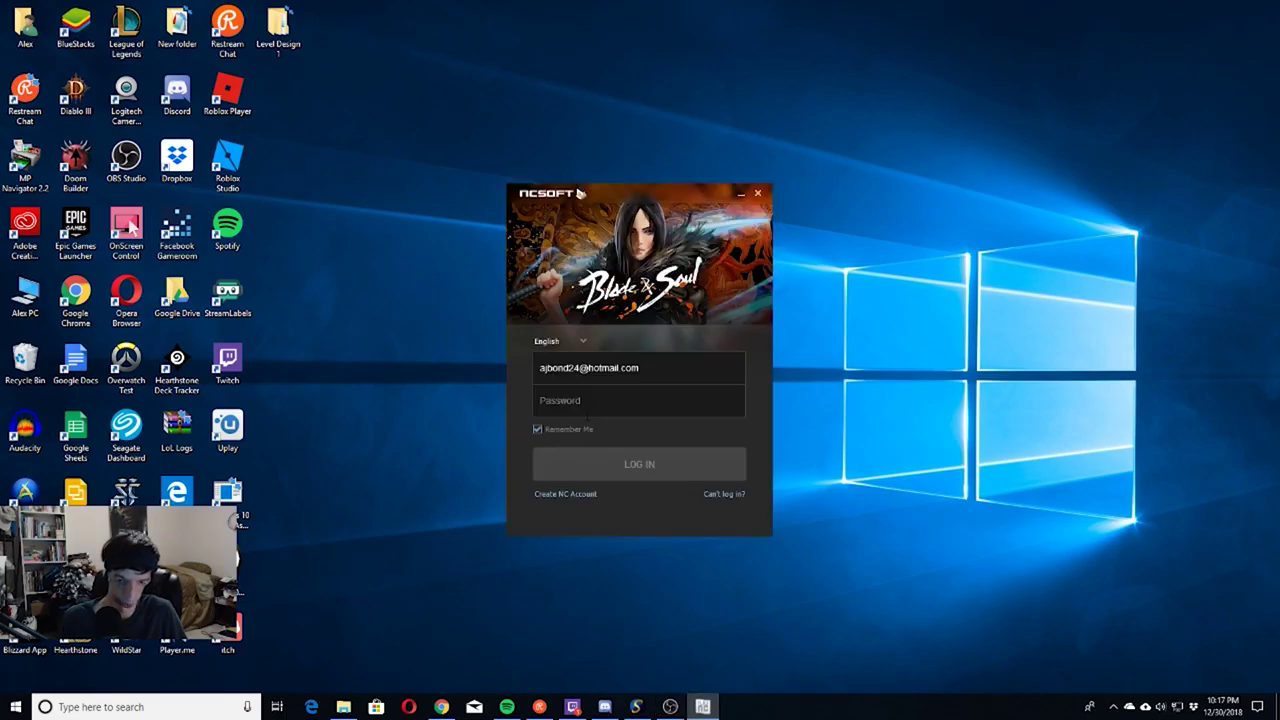
Log in to the NCSOFT launcher with the account password and start Blade & Soul for North America
left_click(597, 401)
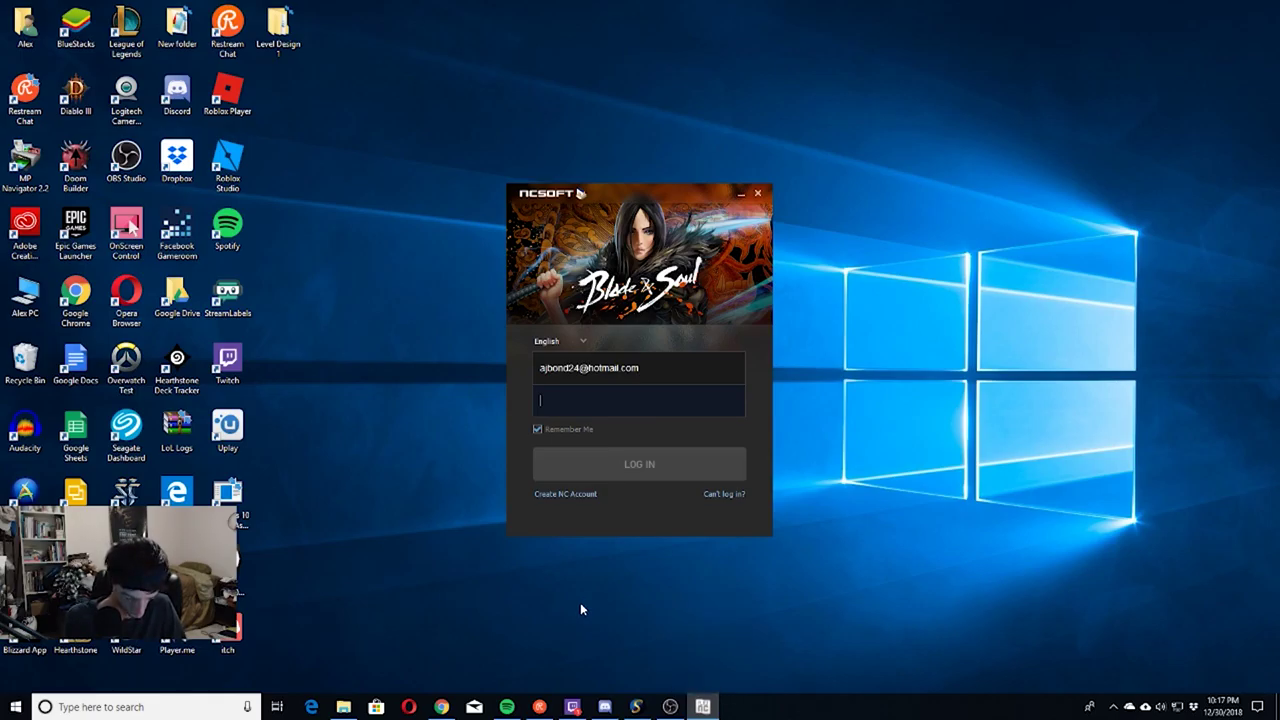
type("***")
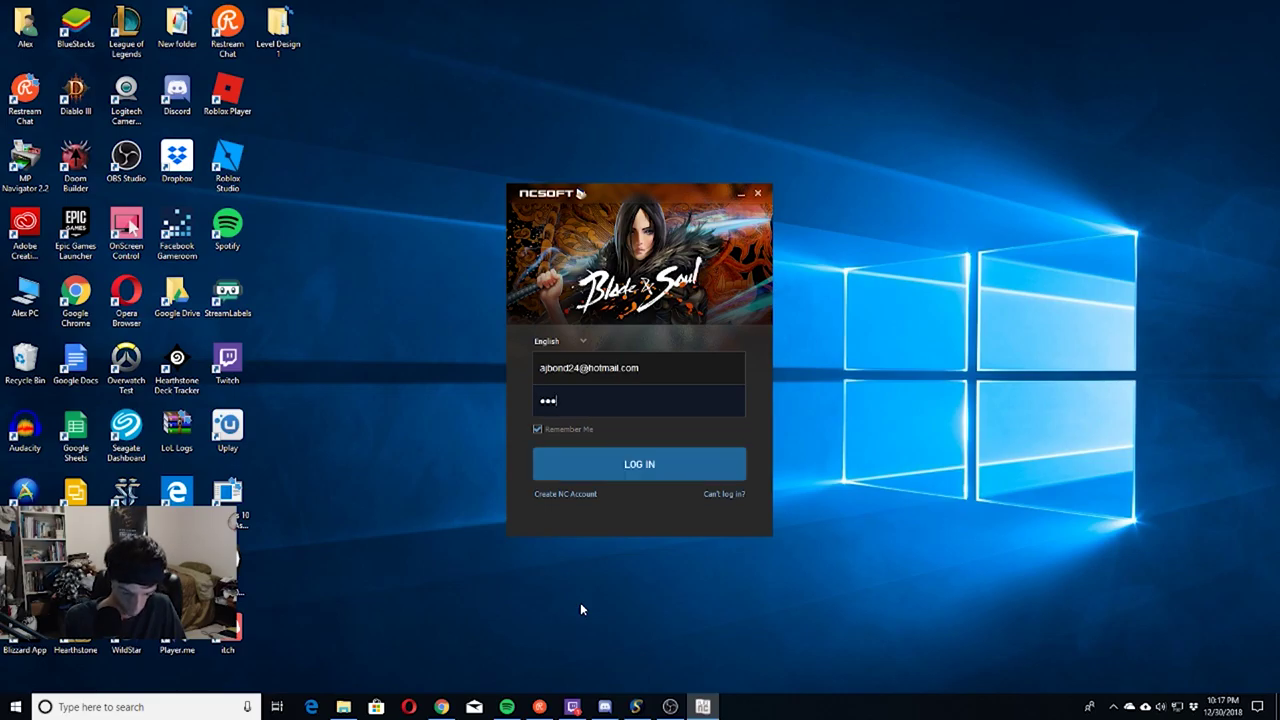
type("****")
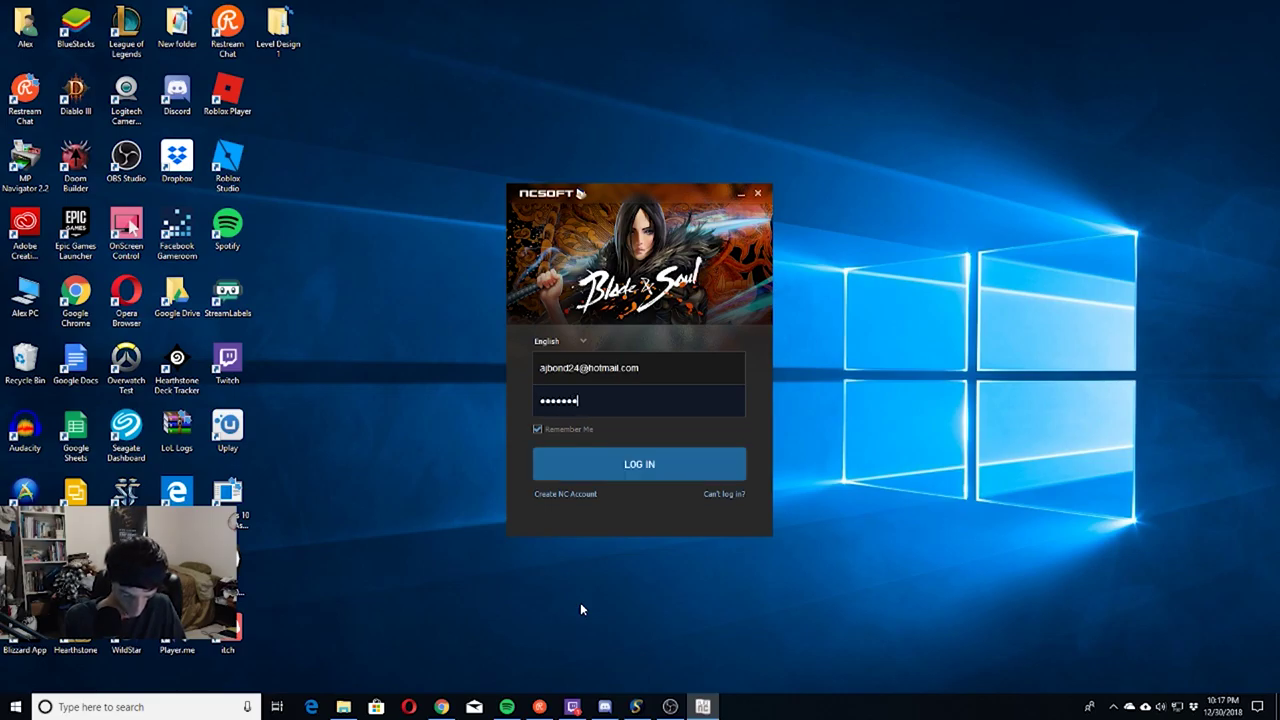
type("***")
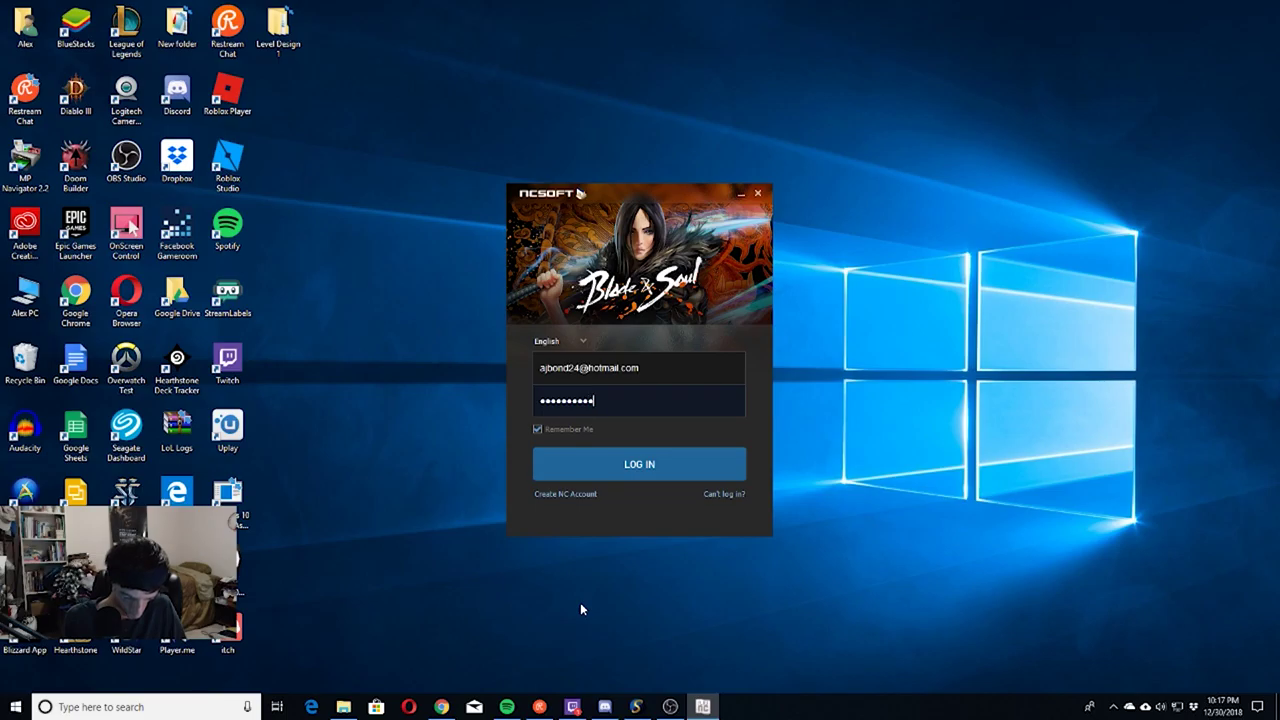
type("***")
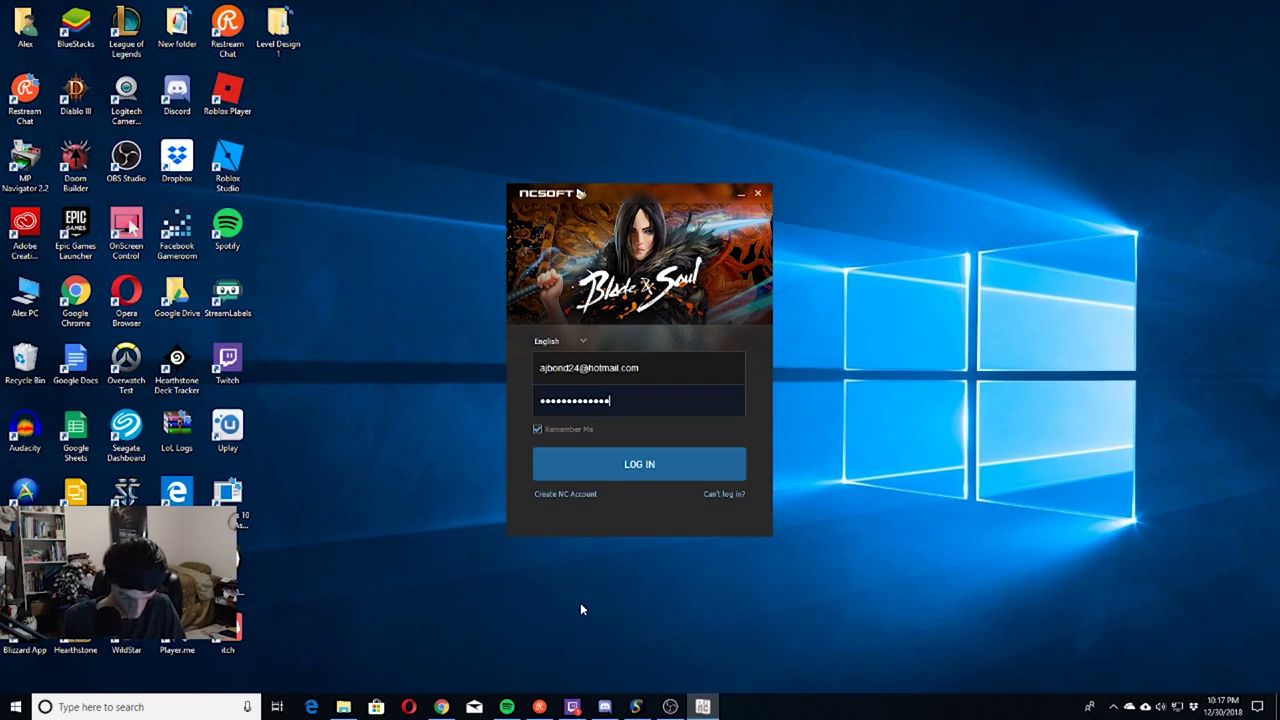
type("***")
key("Return")
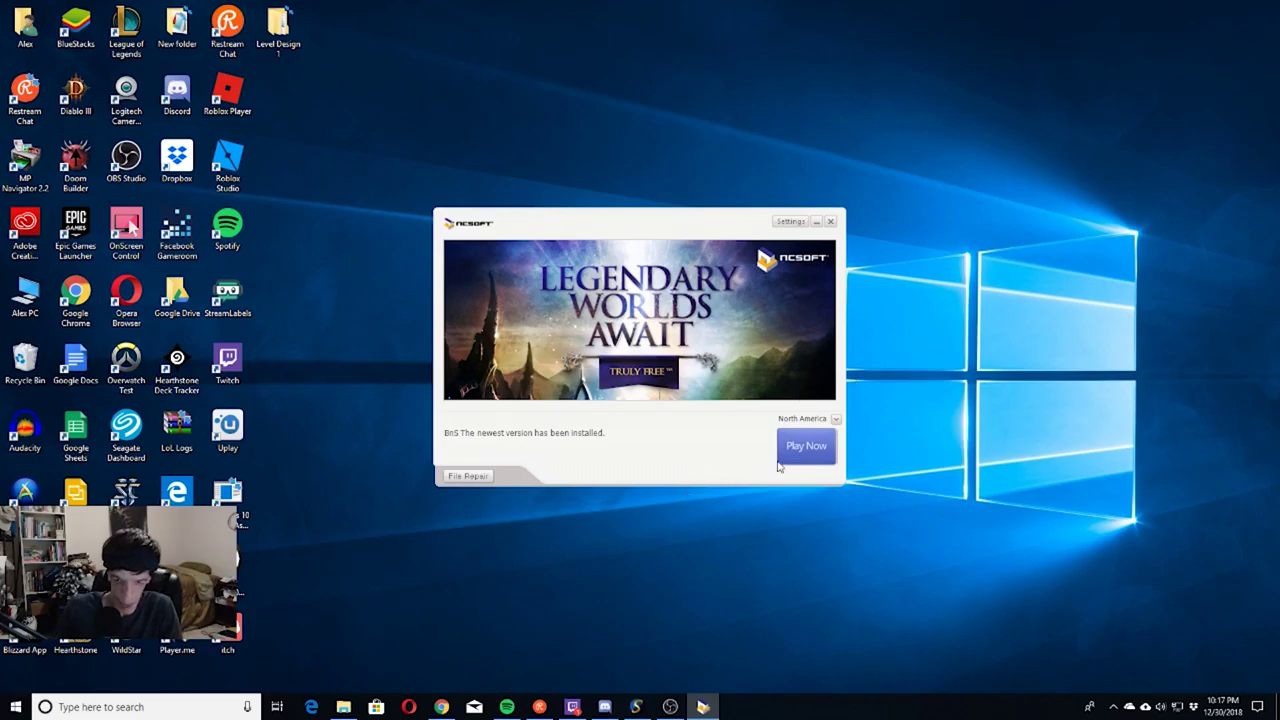
left_click(808, 449)
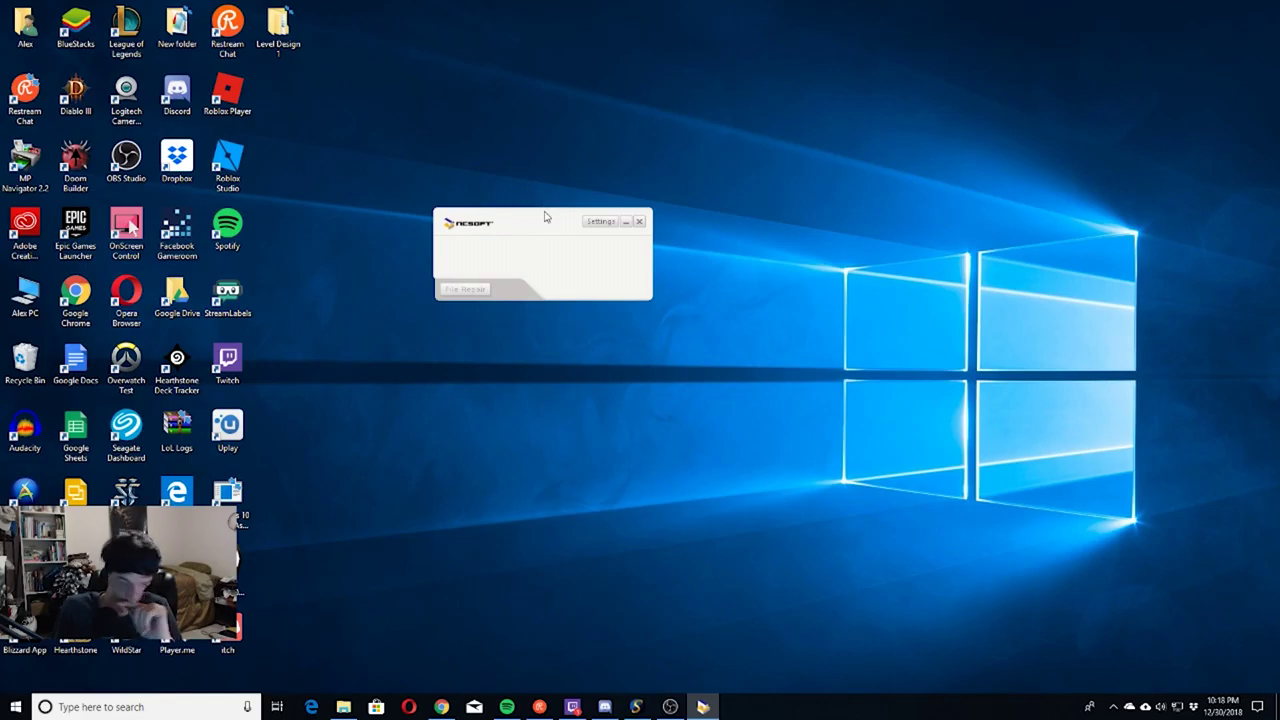
Review the launcher's general and language settings and close them without altering any option
left_click(599, 222)
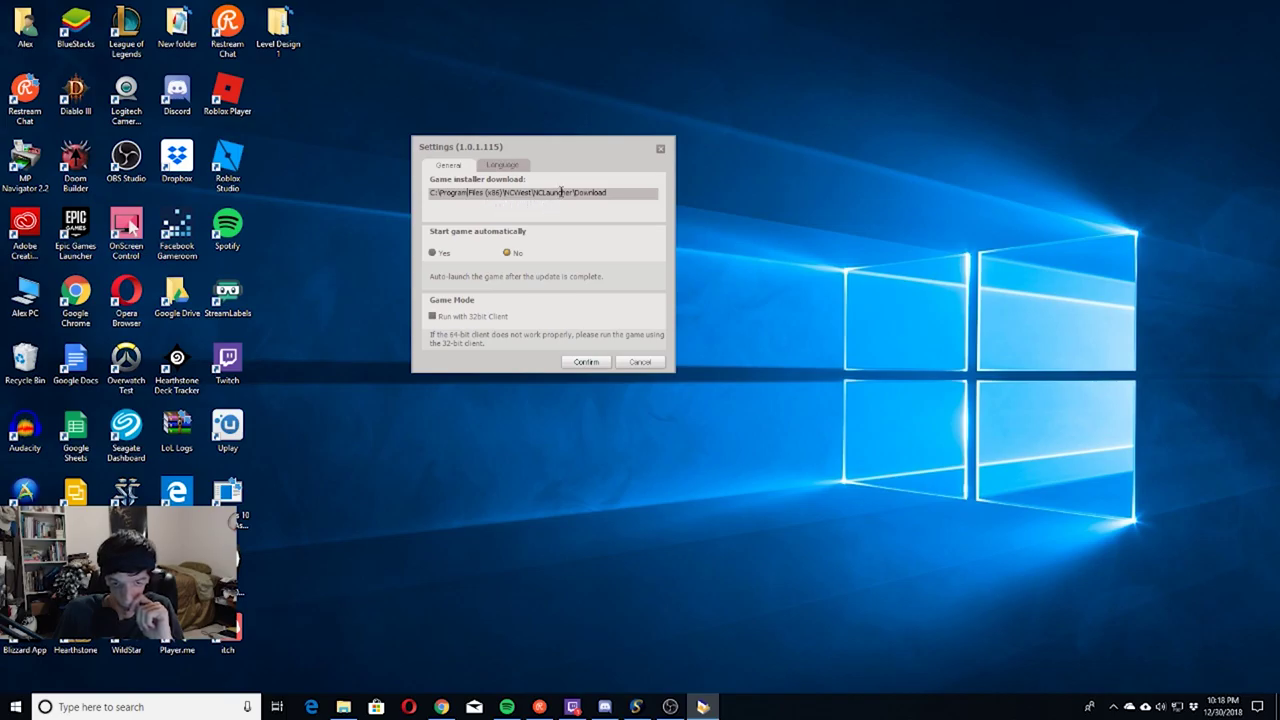
left_click(502, 166)
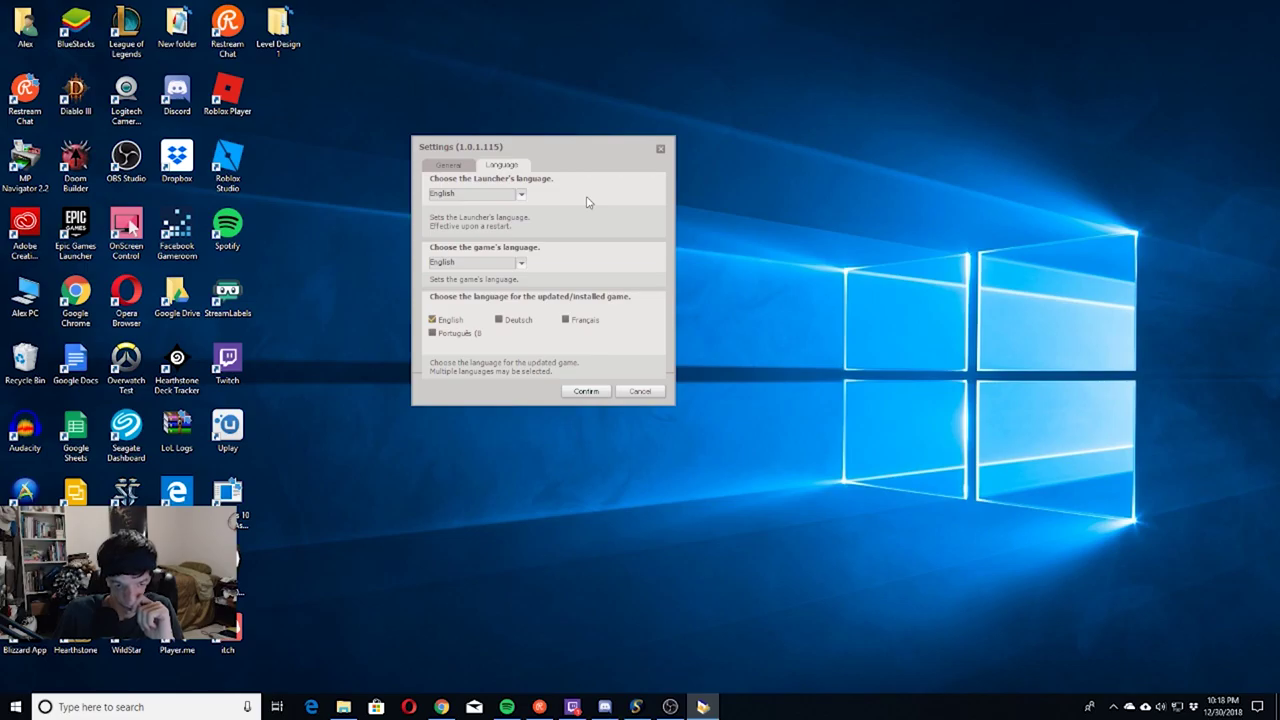
left_click(449, 166)
left_click(584, 358)
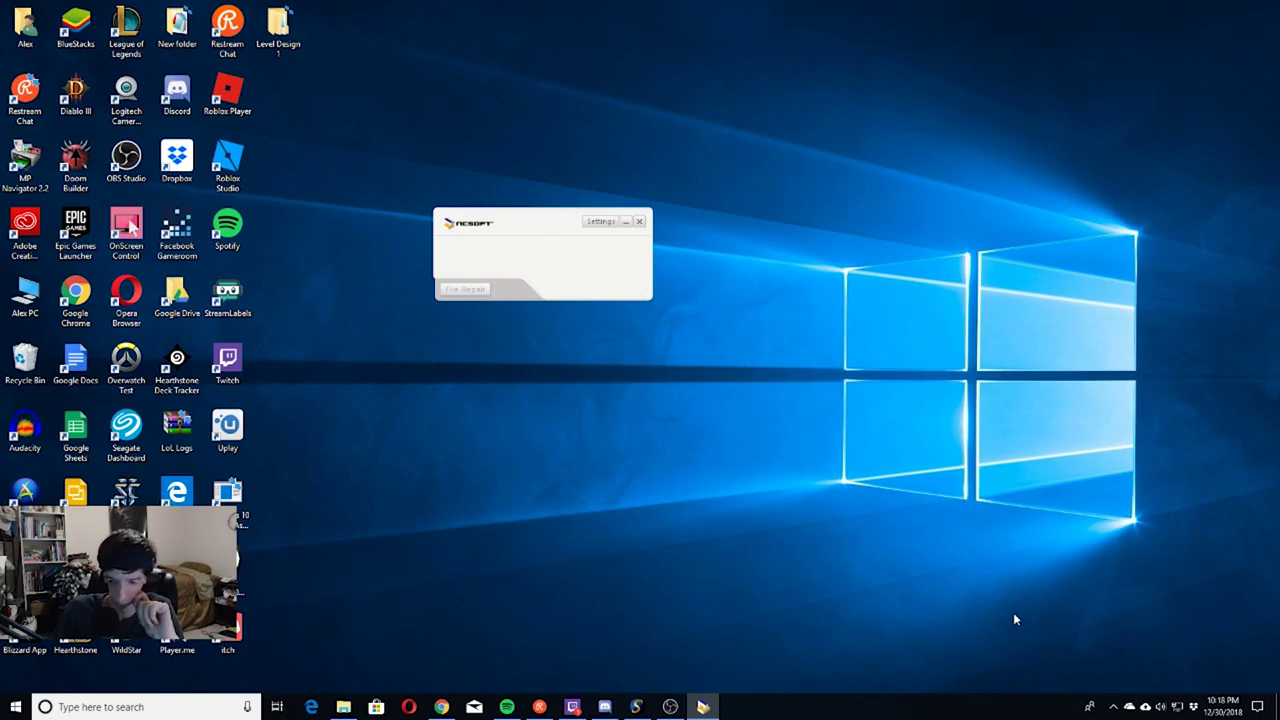
Check the running apps in Task Manager for the launcher process and close Task Manager
right_click(757, 716)
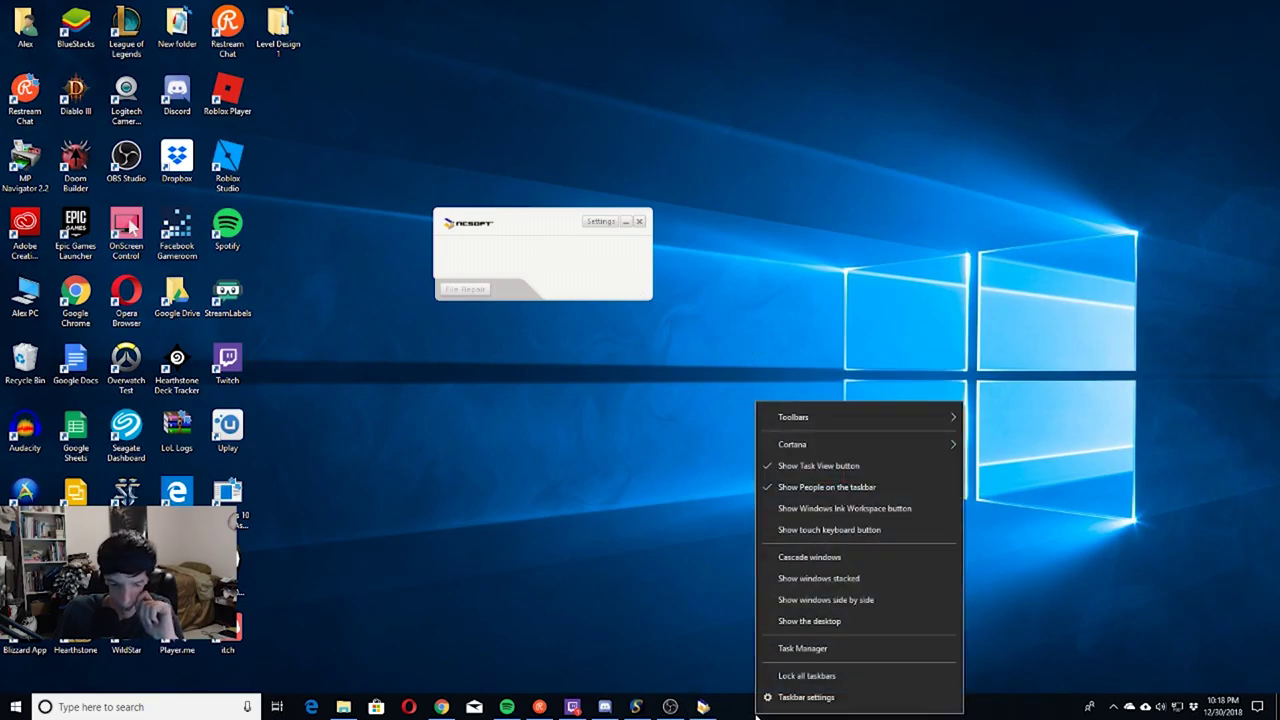
left_click(826, 649)
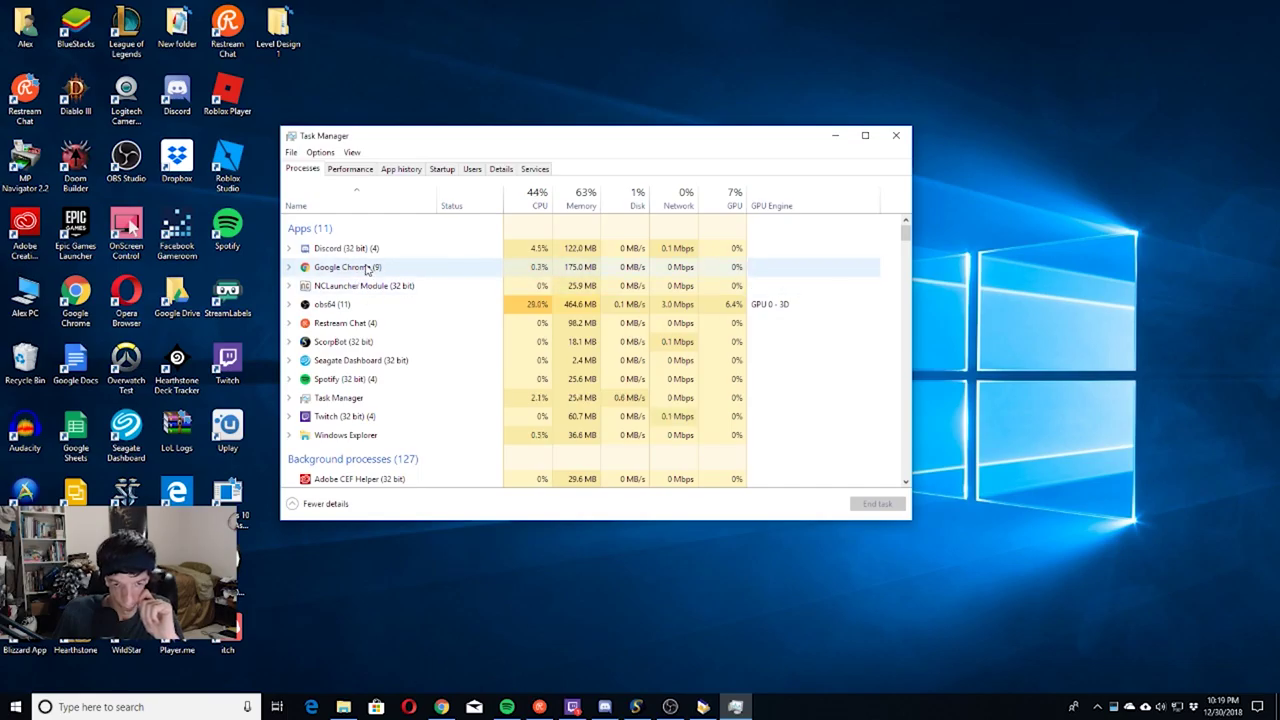
left_click(896, 134)
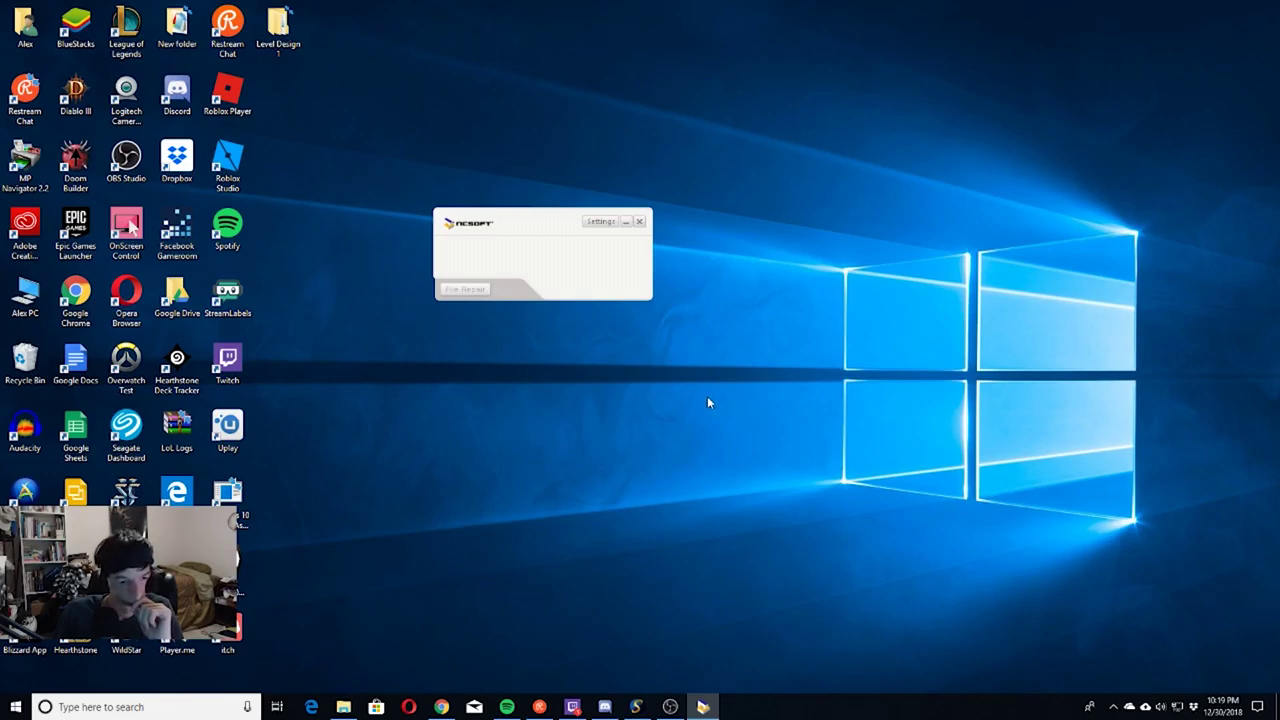
Set the headphones' system volume to 51
key("XF86AudioLowerVolume")
key("XF86AudioLowerVolume")
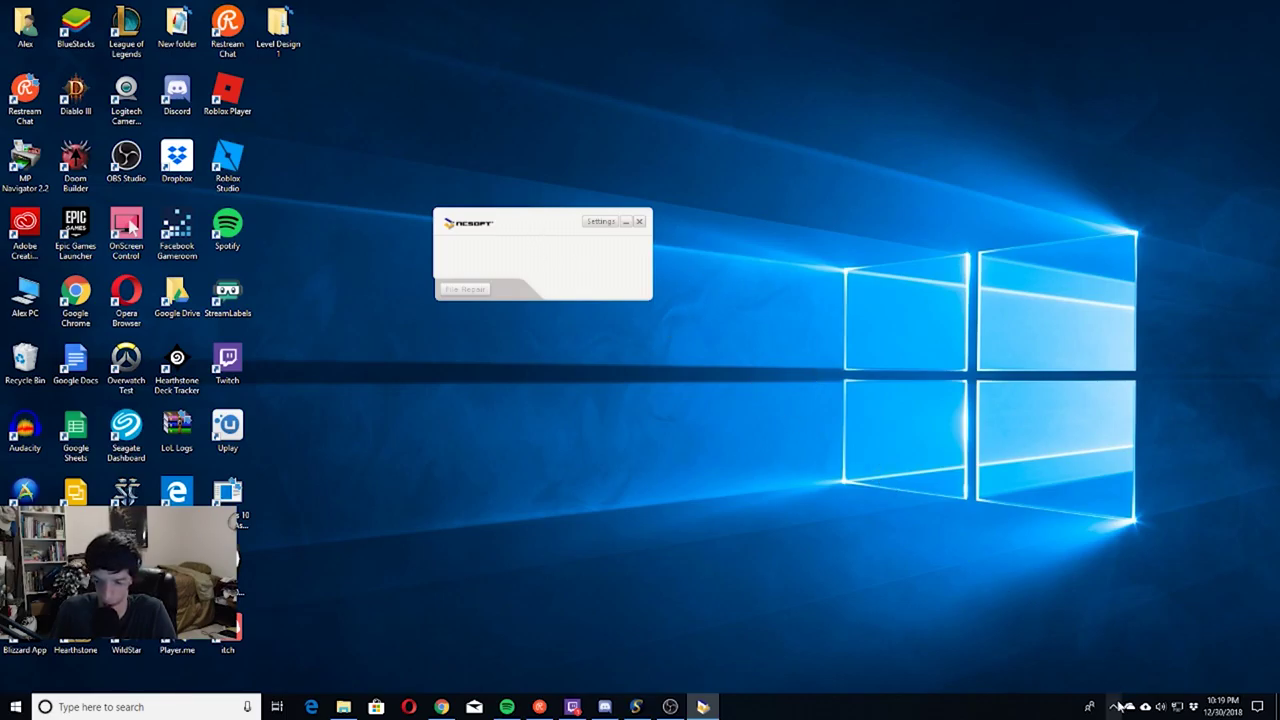
left_click(1115, 707)
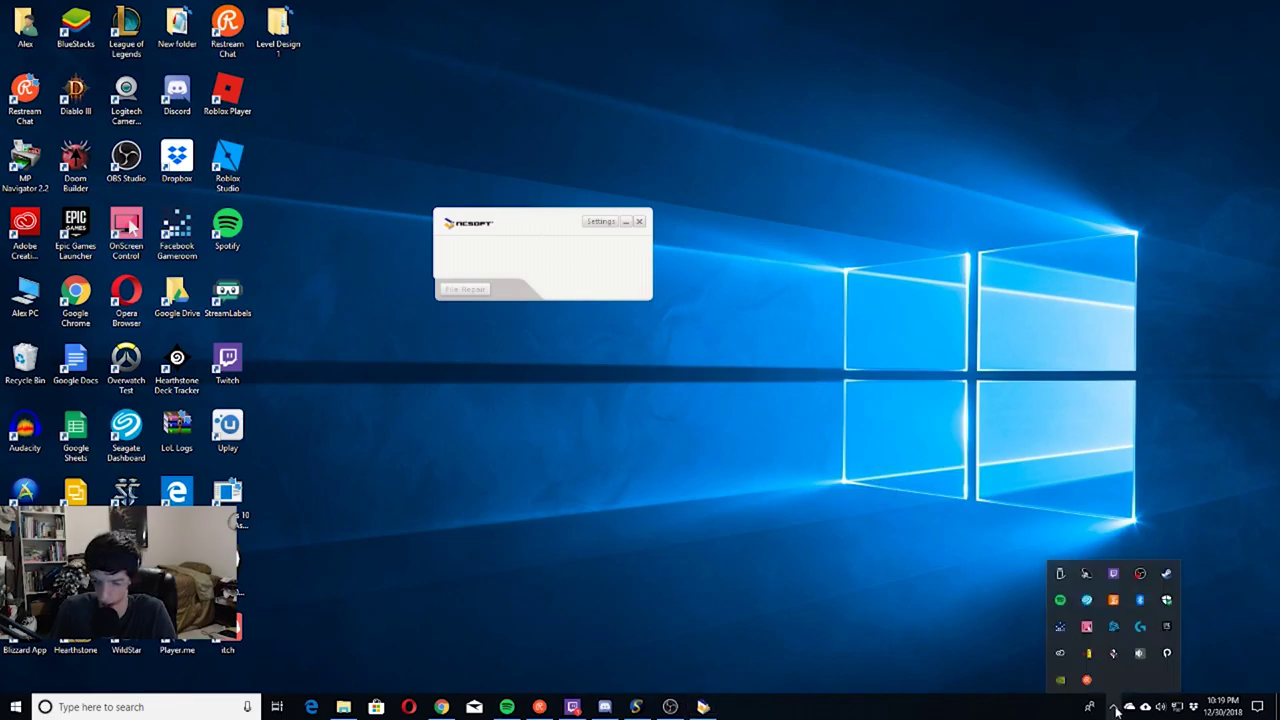
left_click(1113, 710)
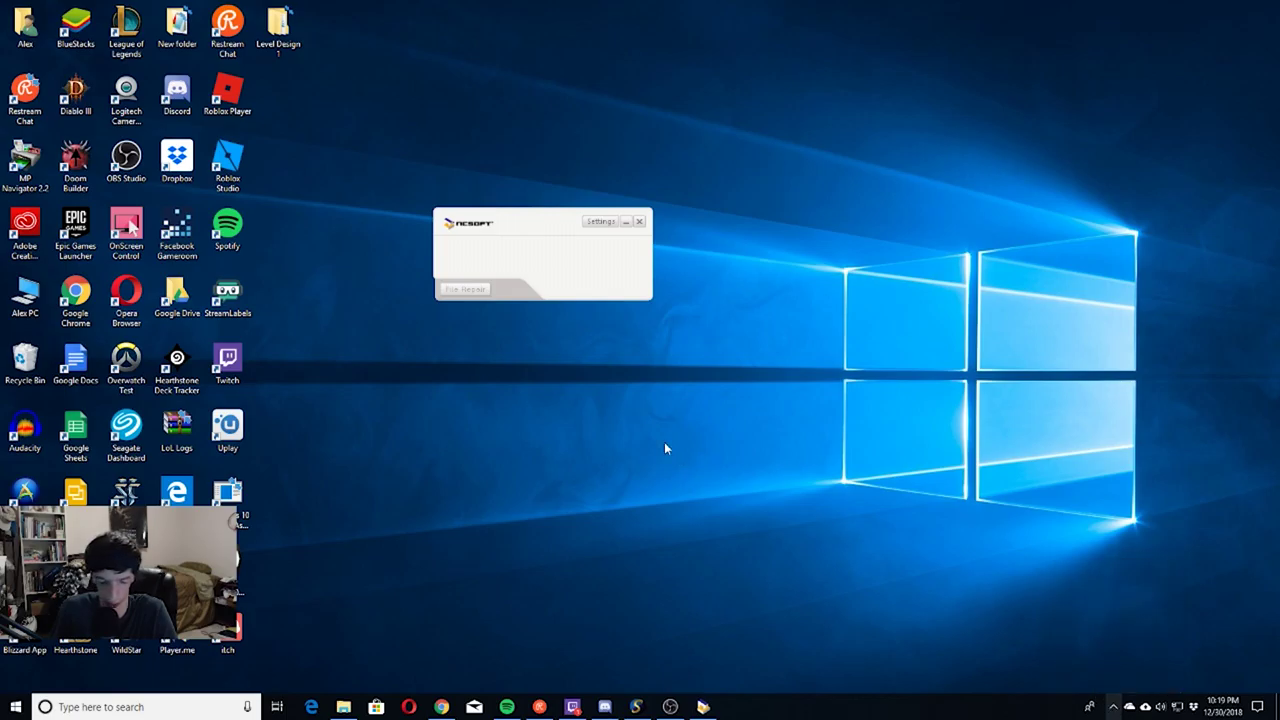
left_click(1161, 709)
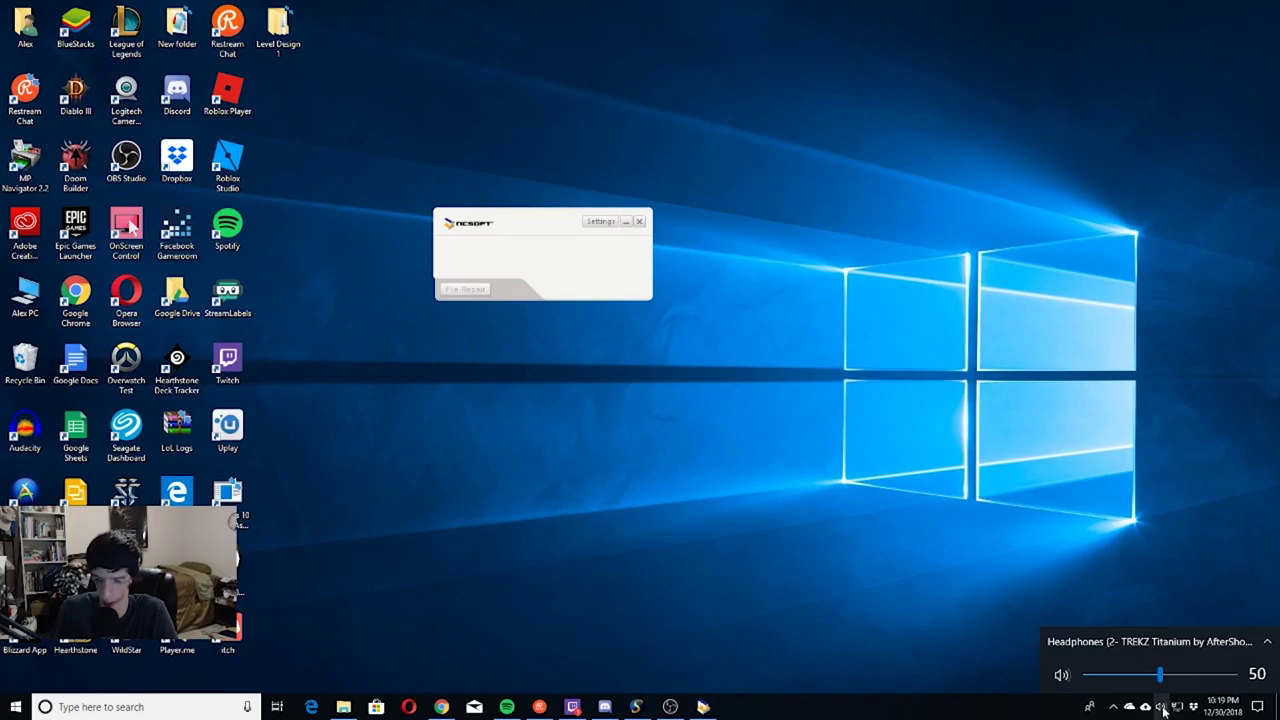
left_click_drag(1160, 676, 1163, 685)
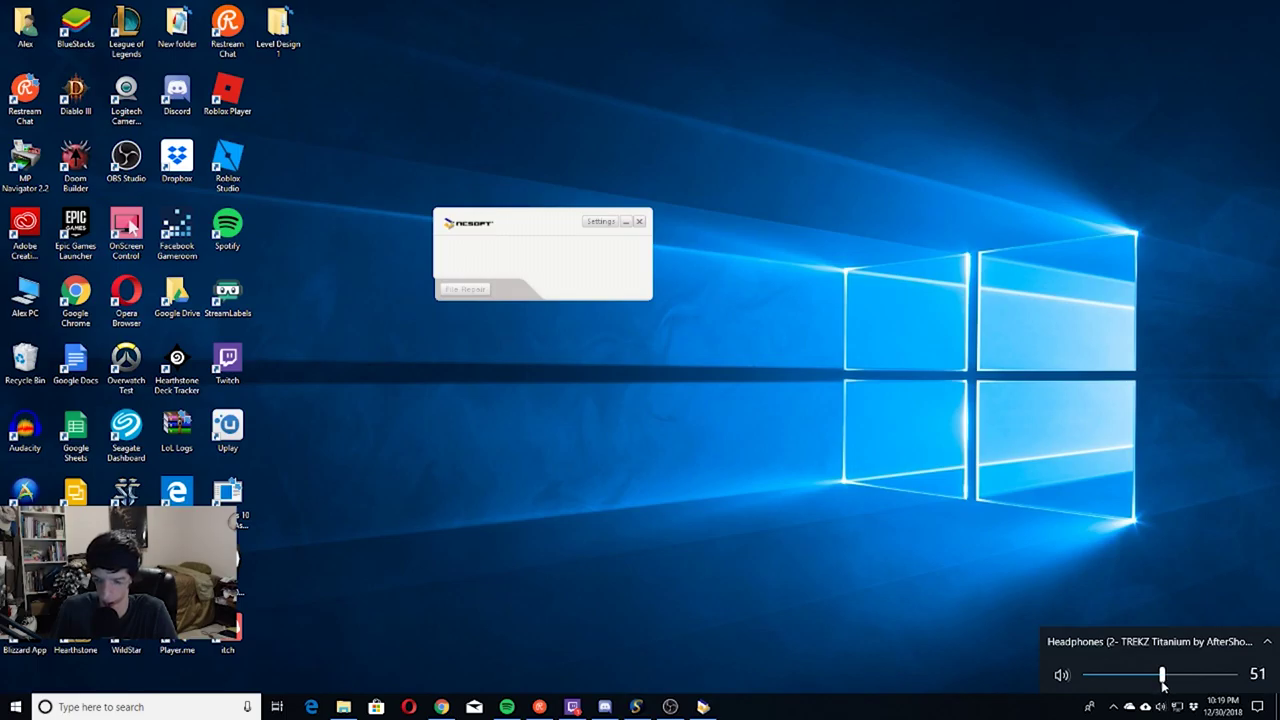
left_click(1132, 602)
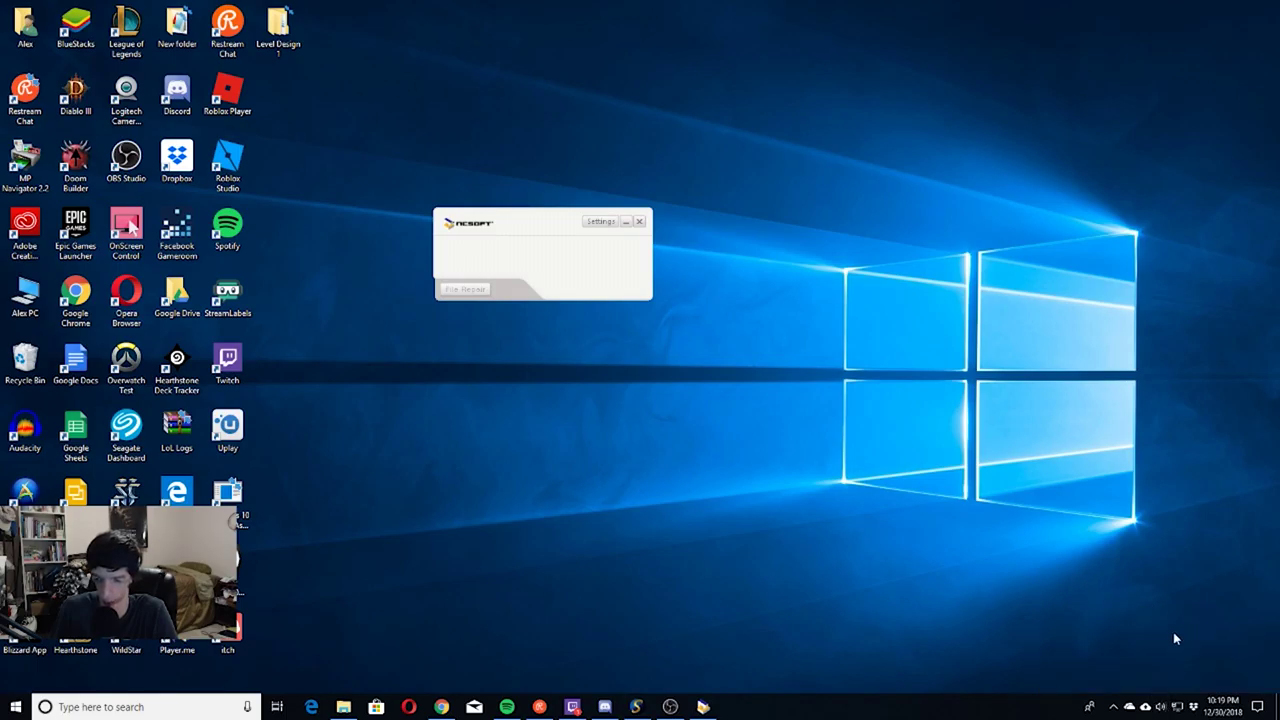
left_click(533, 255)
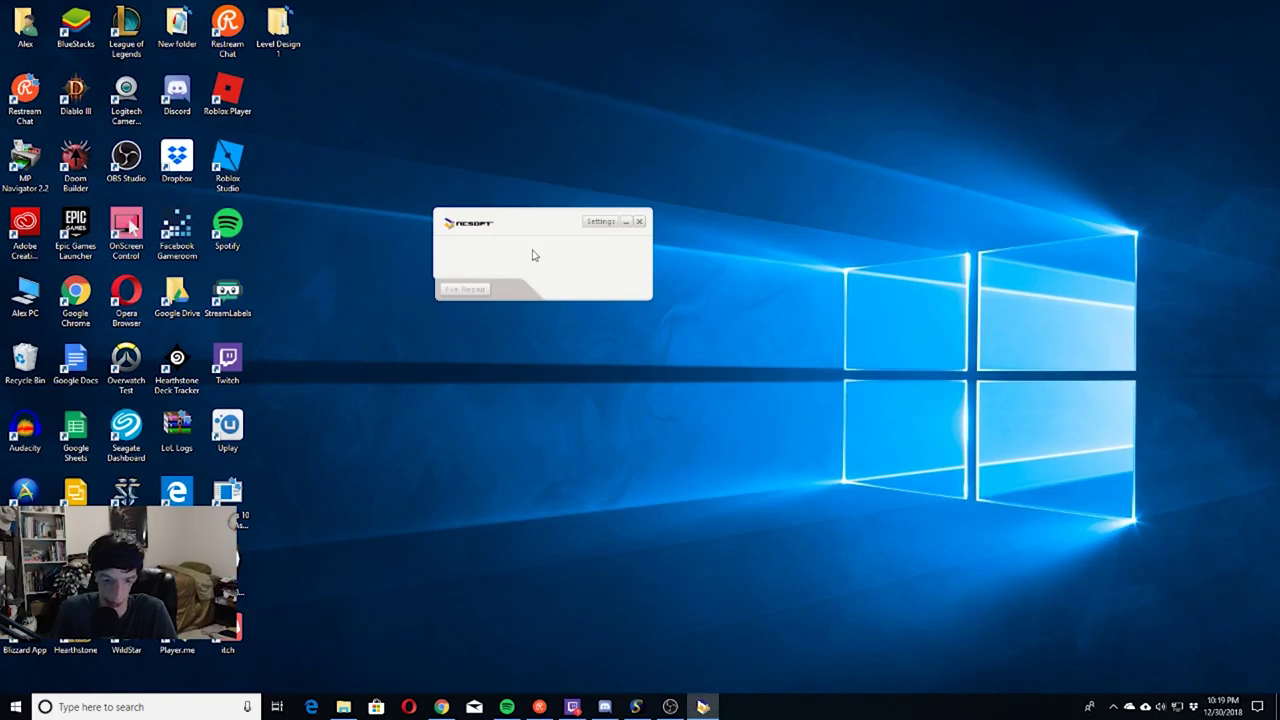
left_click(704, 706)
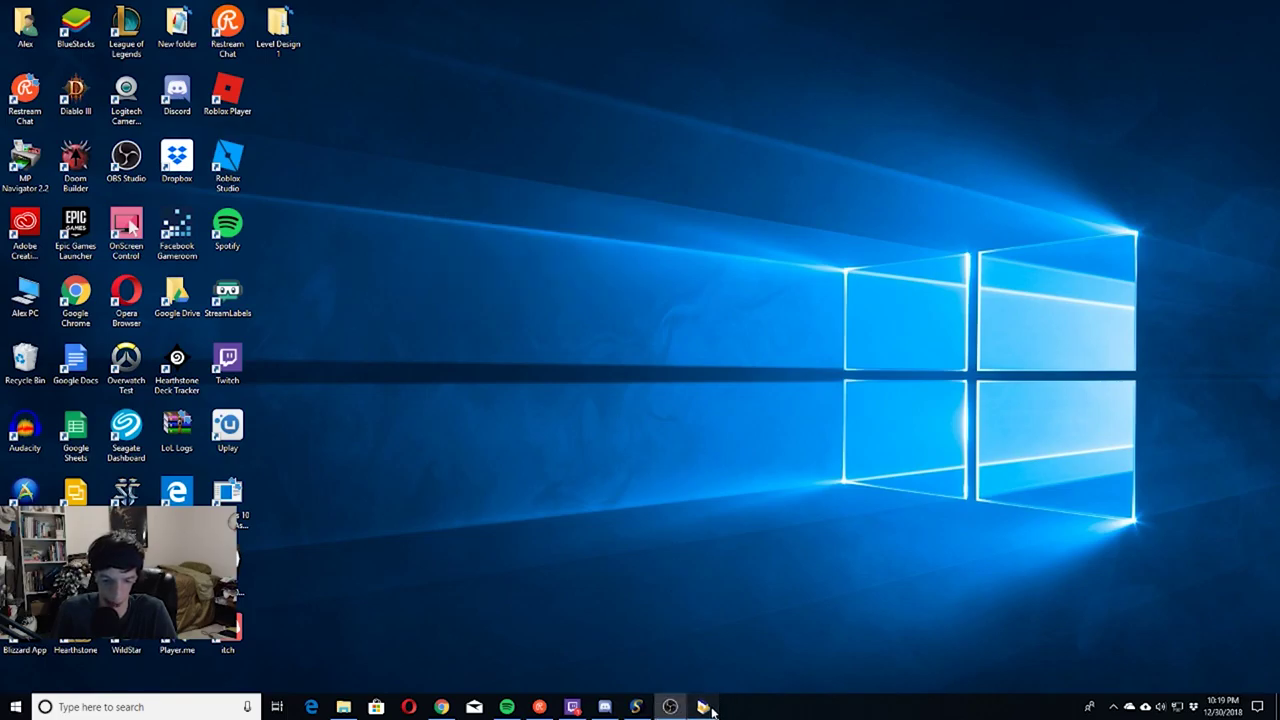
left_click(704, 706)
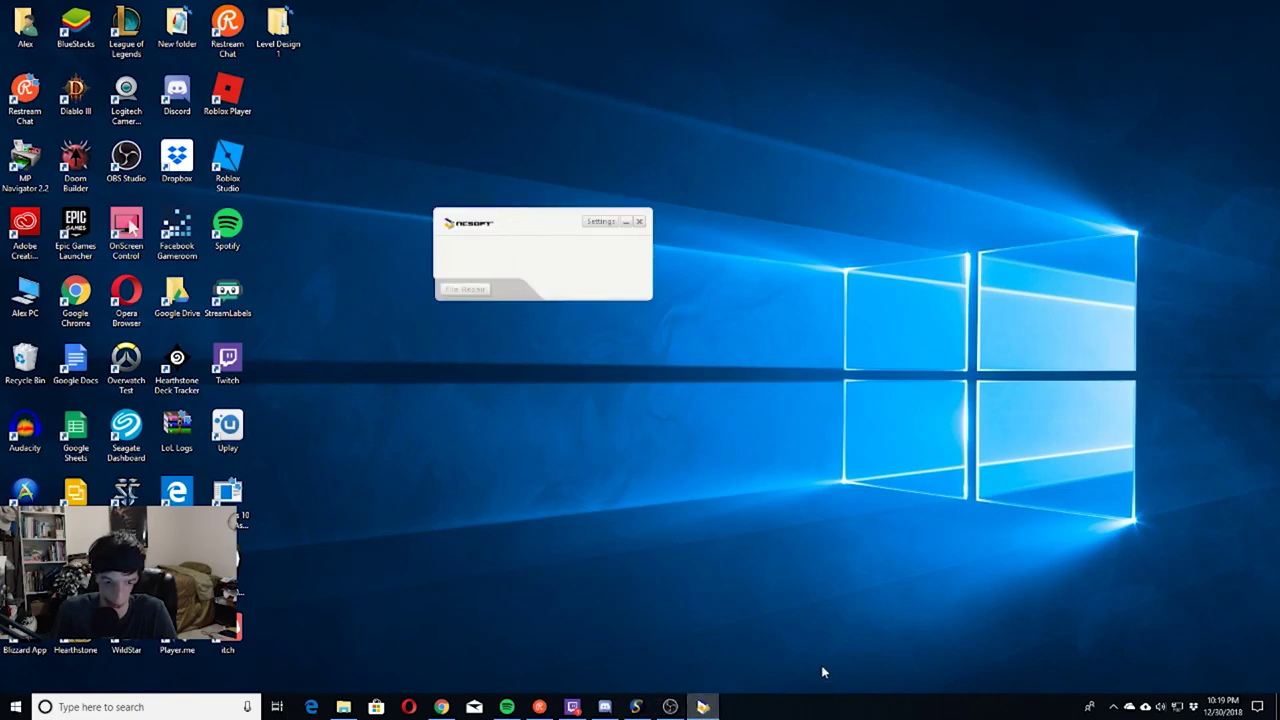
Open Microsoft Edge, try its window maximized and restored, and minimize it
left_click(312, 708)
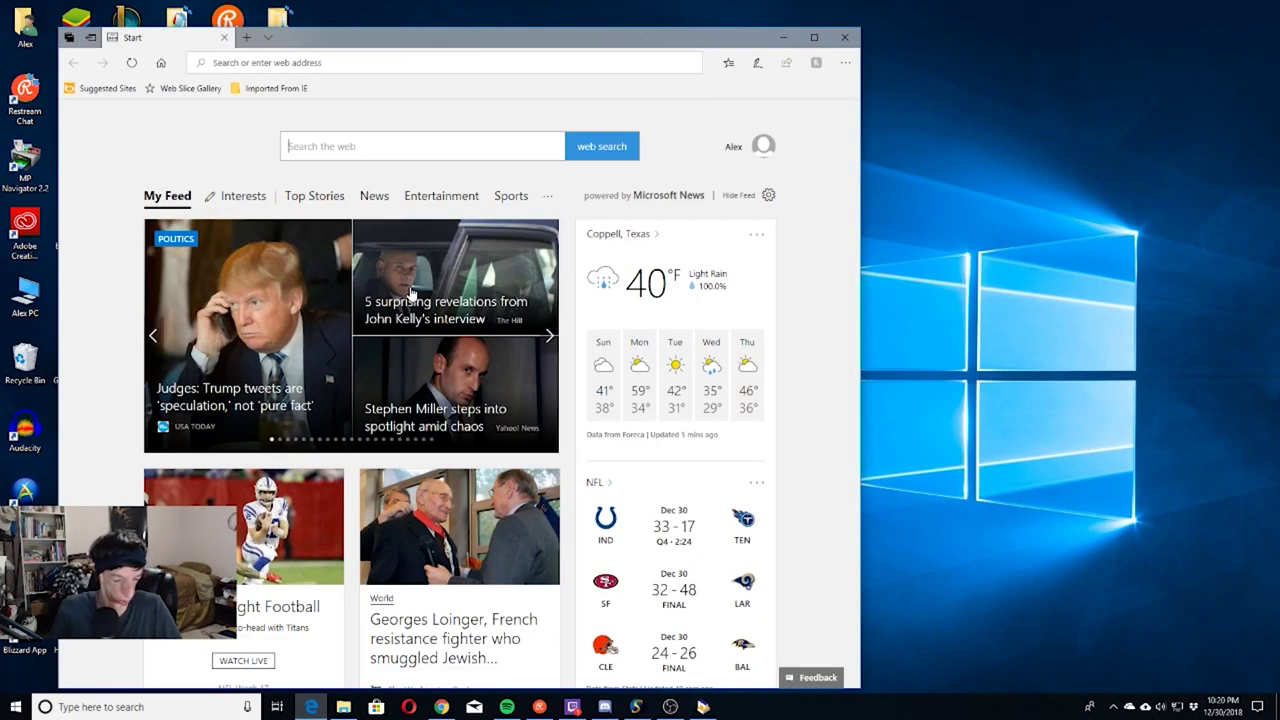
double_click(532, 38)
double_click(531, 37)
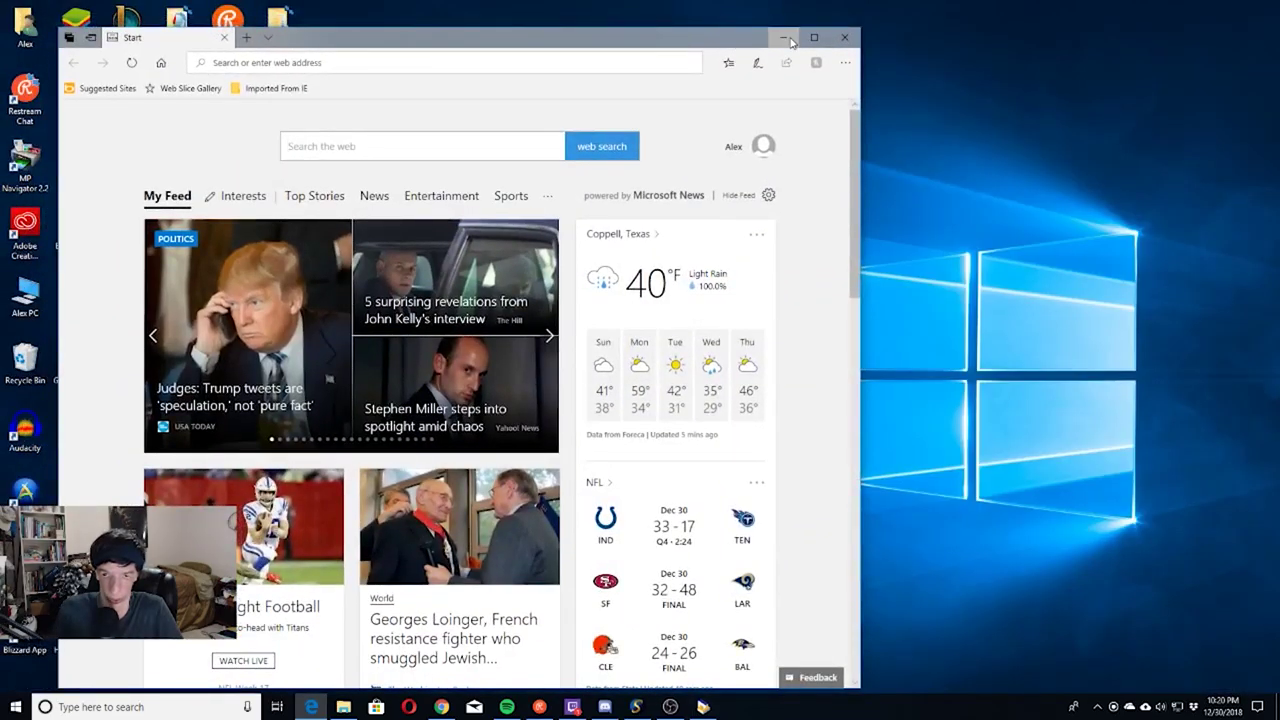
left_click(784, 38)
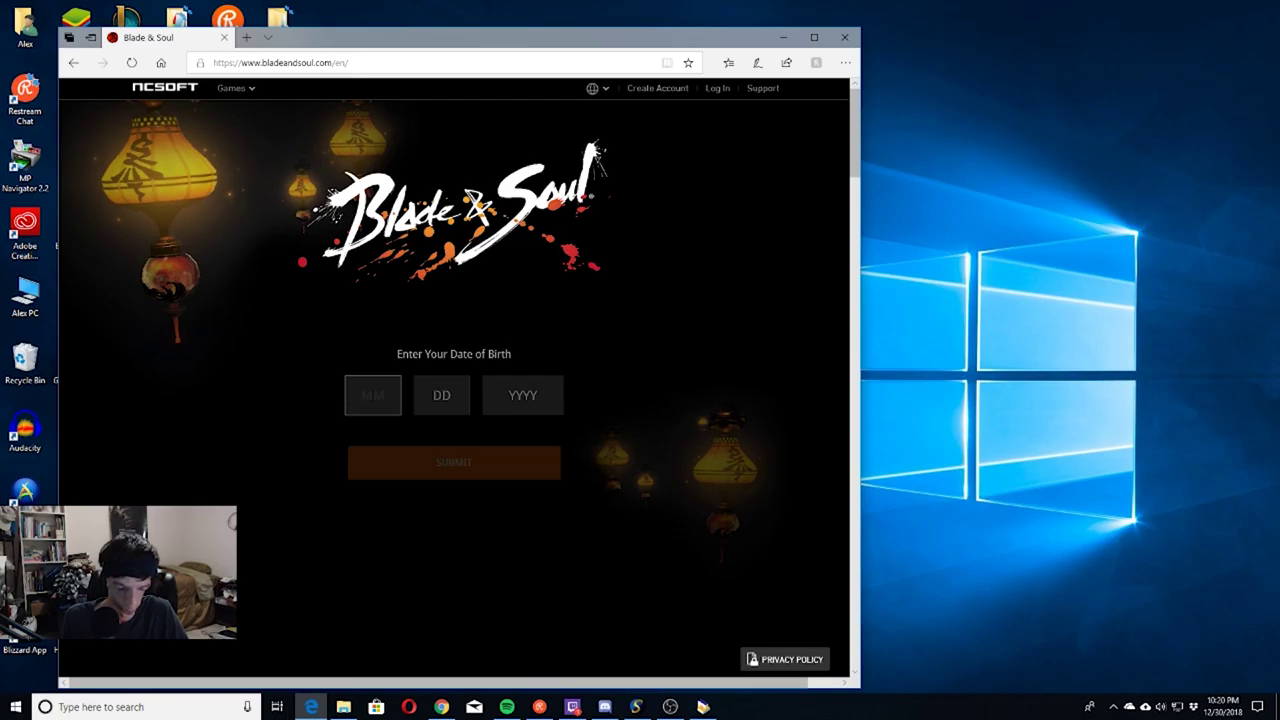
Enter a date of birth in the Blade & Soul website's age check and submit it
type("05")
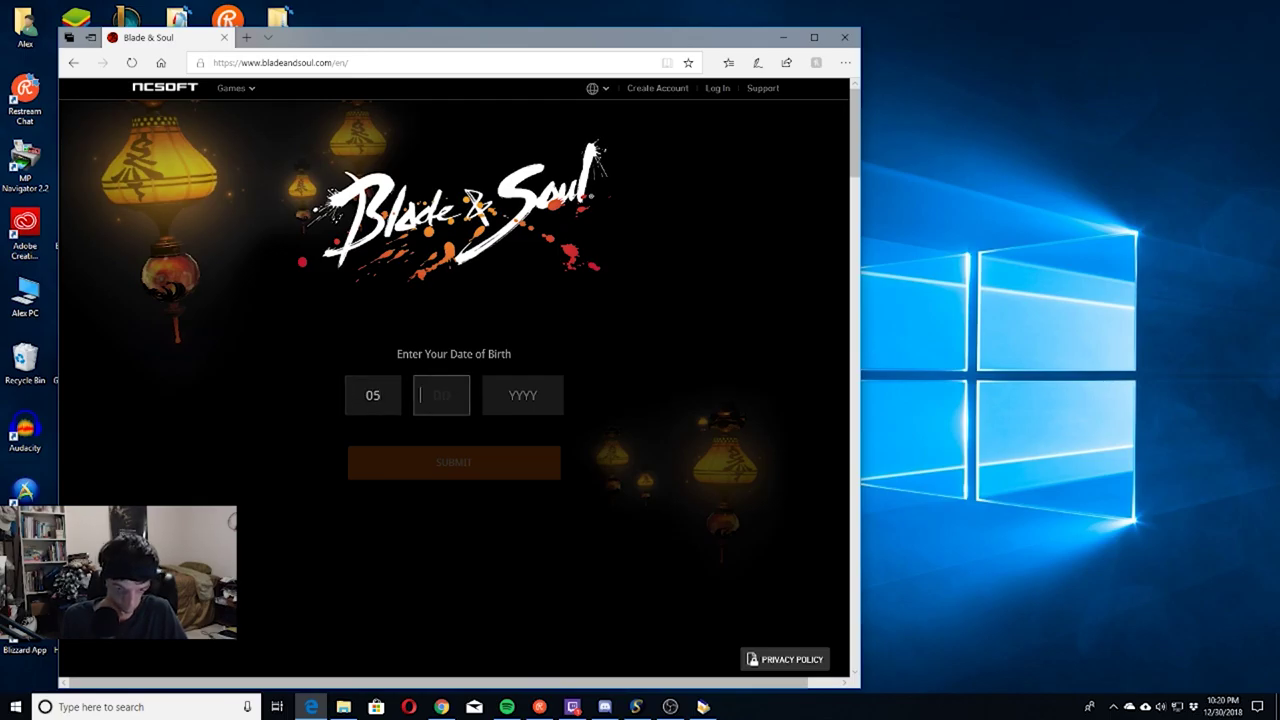
type("01")
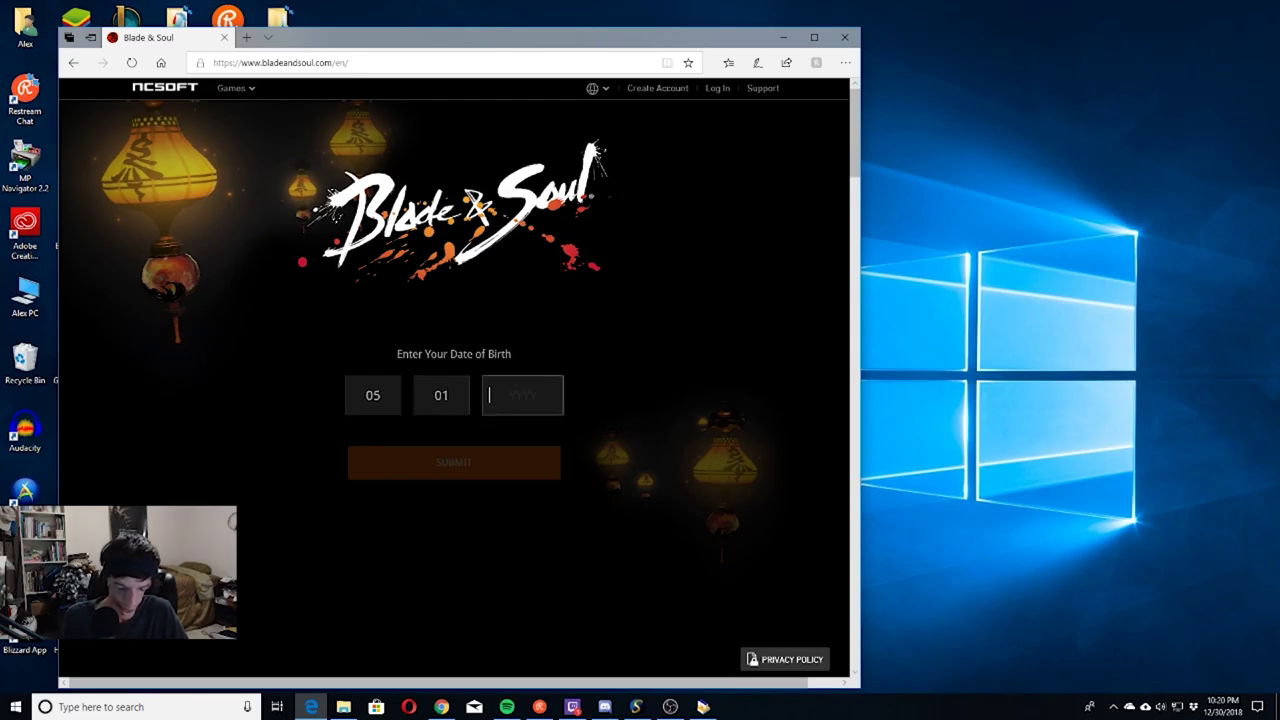
type("19")
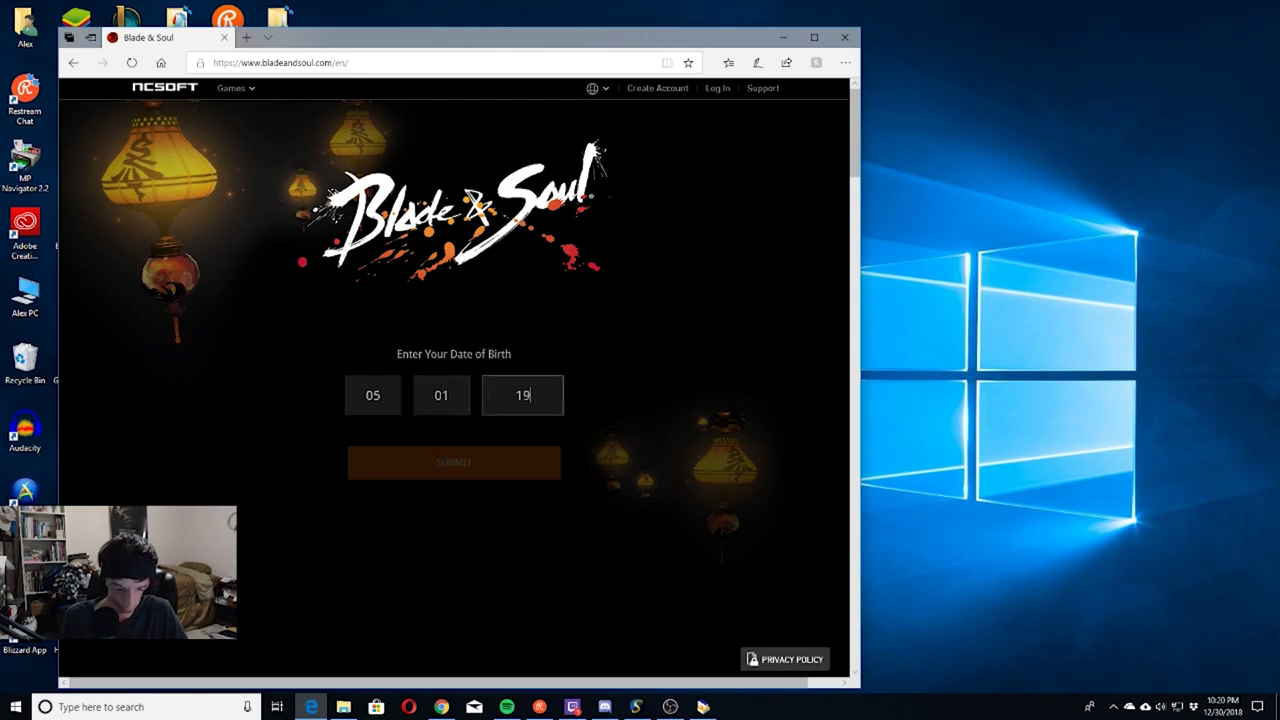
type("88")
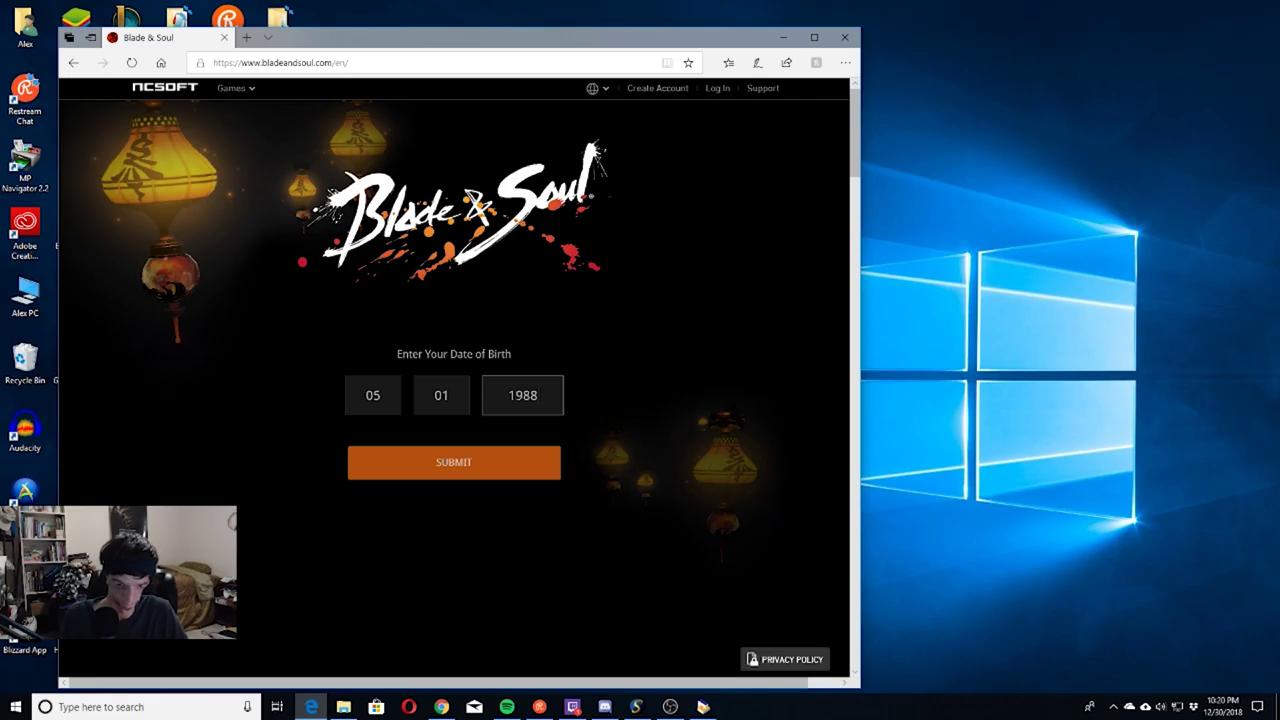
left_click(433, 463)
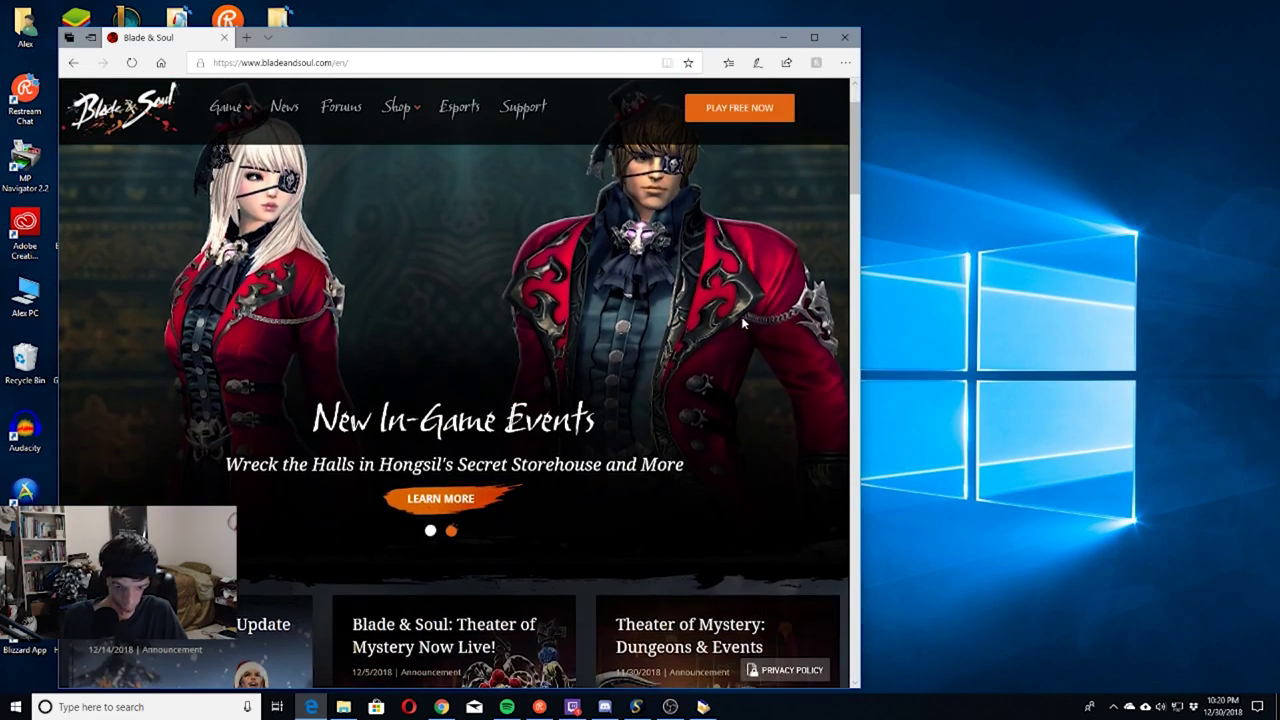
Look through the Blade & Soul home page's event banner and news announcements
scroll(741, 316, "down", 1)
scroll(606, 369, "up", 2)
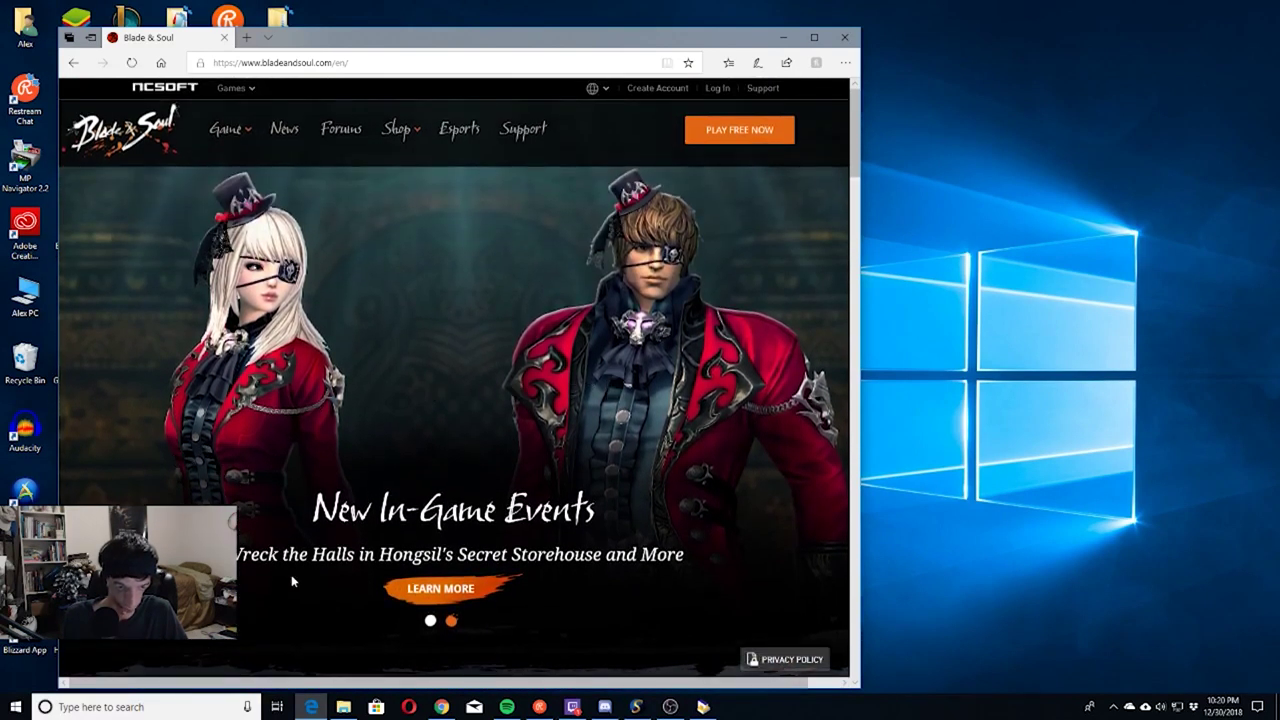
scroll(681, 512, "down", 5)
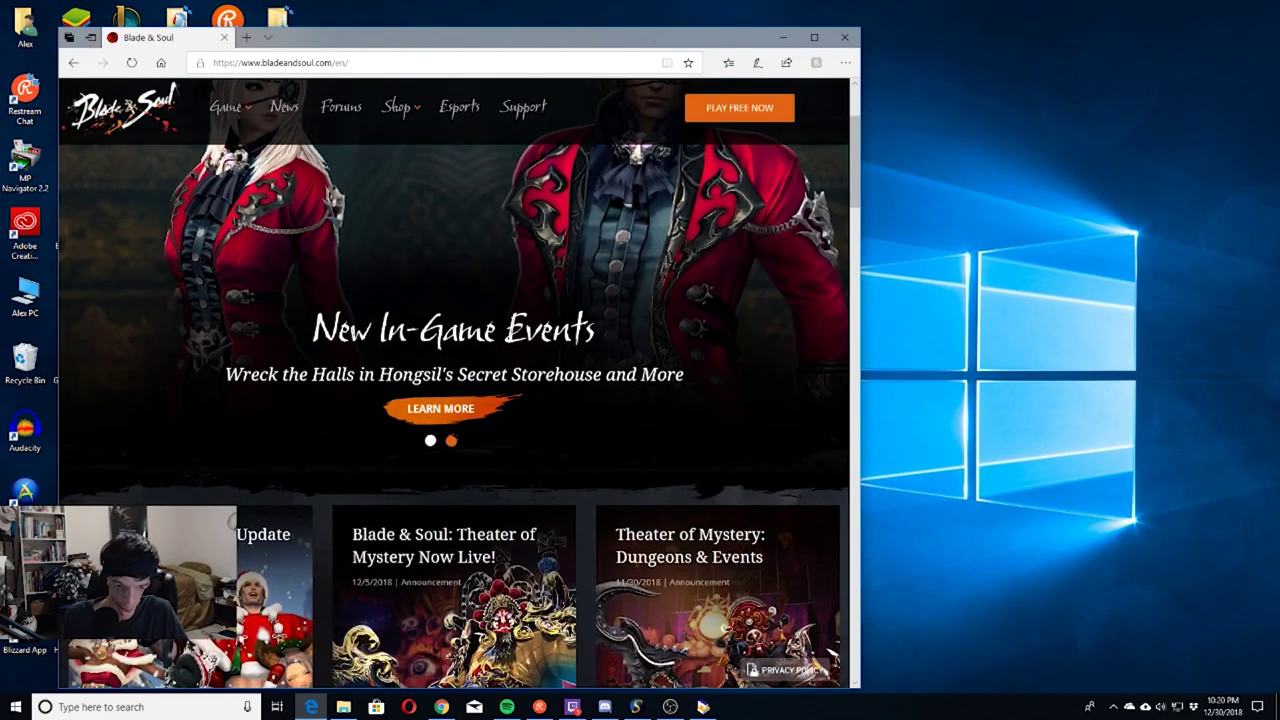
scroll(446, 147, "down", 2)
scroll(434, 303, "up", 2)
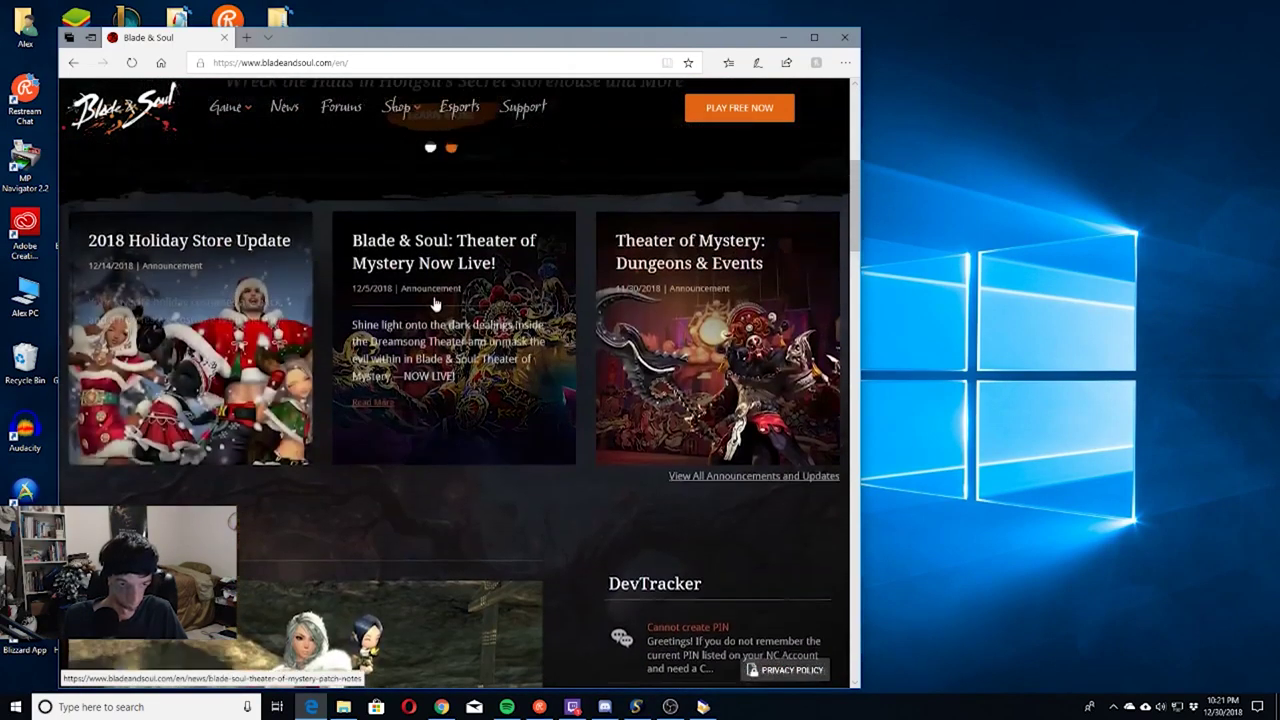
Look through the Blade & Soul home page's DevTracker posts, news and Twitter feed, and footer links
scroll(583, 180, "down", 2)
scroll(561, 312, "up", 2)
scroll(561, 314, "down", 8)
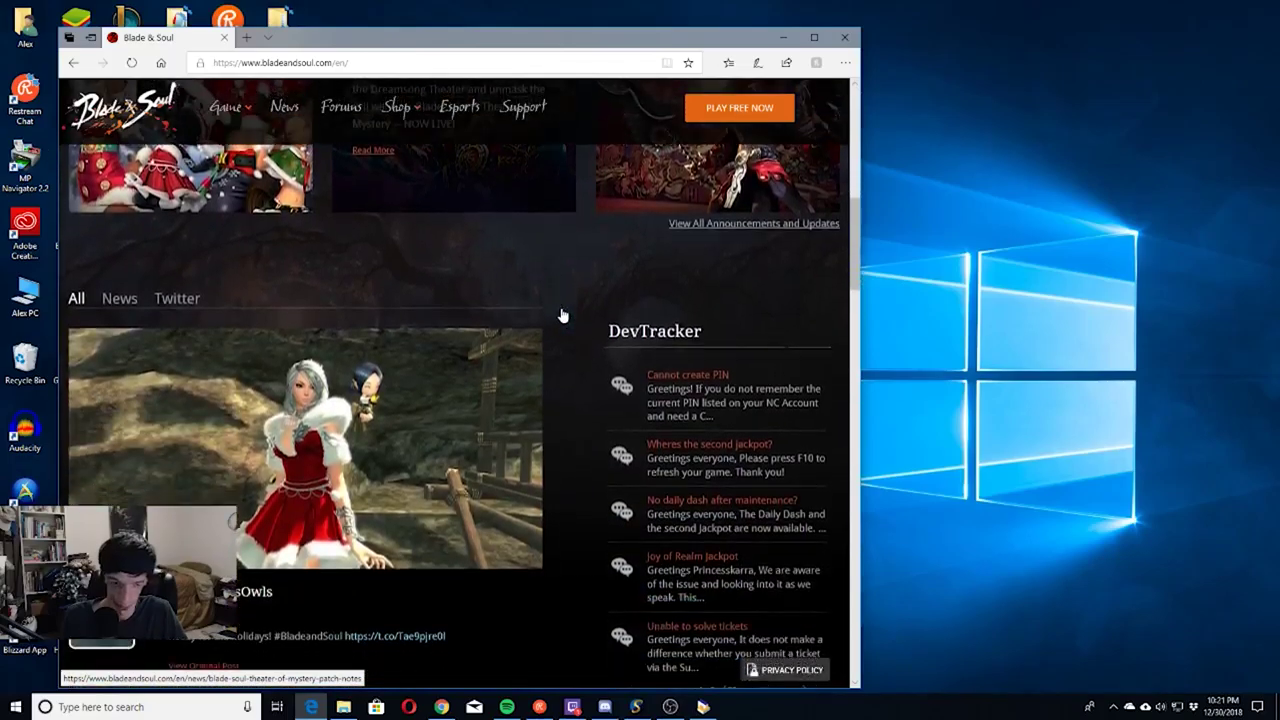
scroll(561, 314, "down", 10)
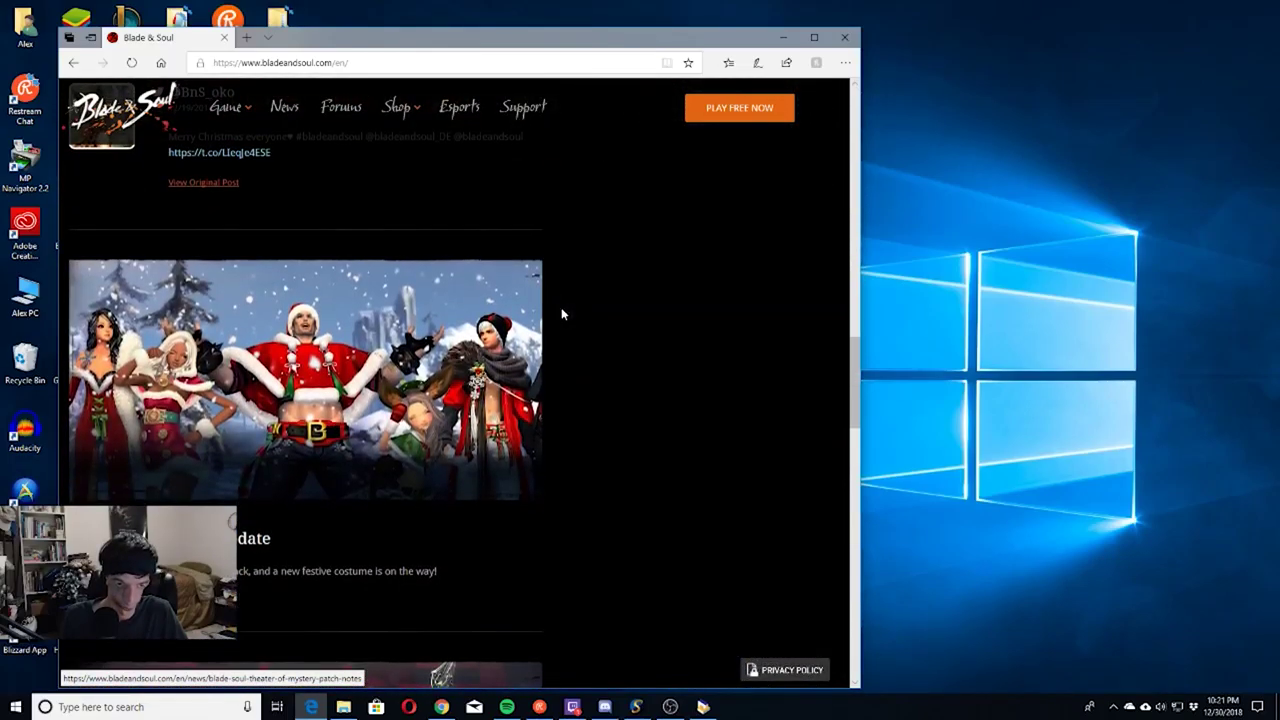
scroll(561, 314, "down", 10)
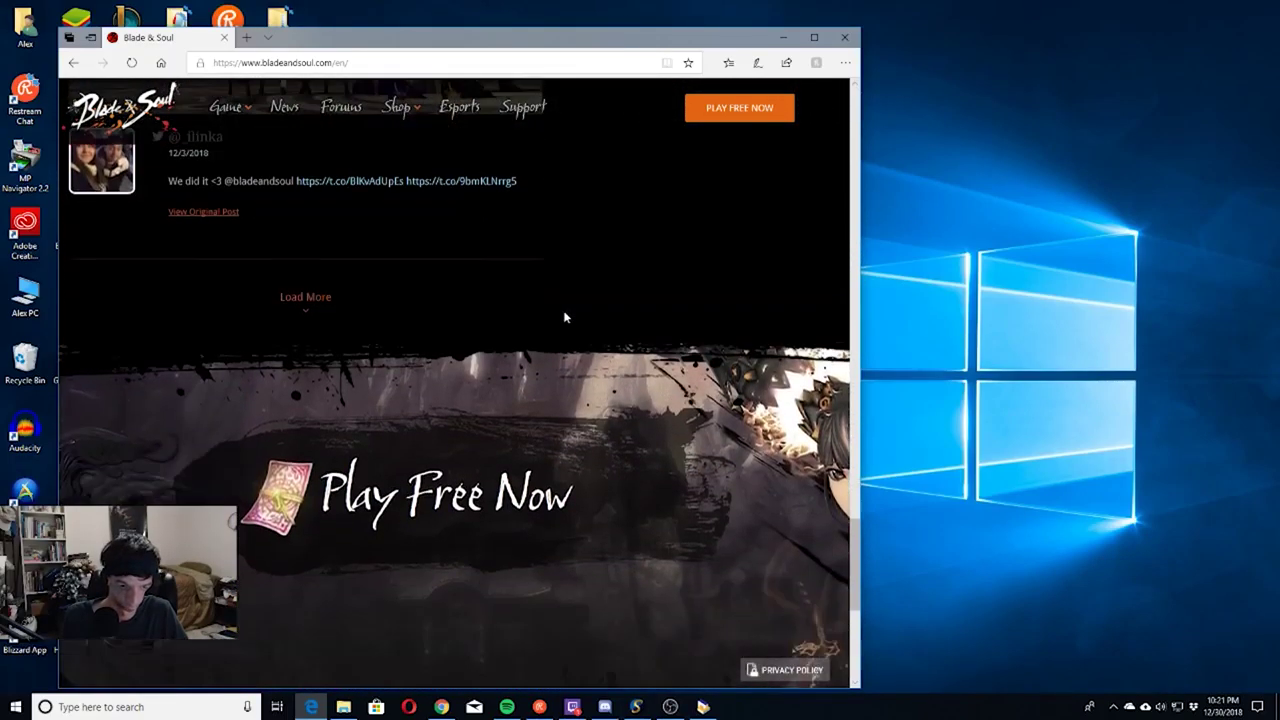
scroll(472, 328, "down", 3)
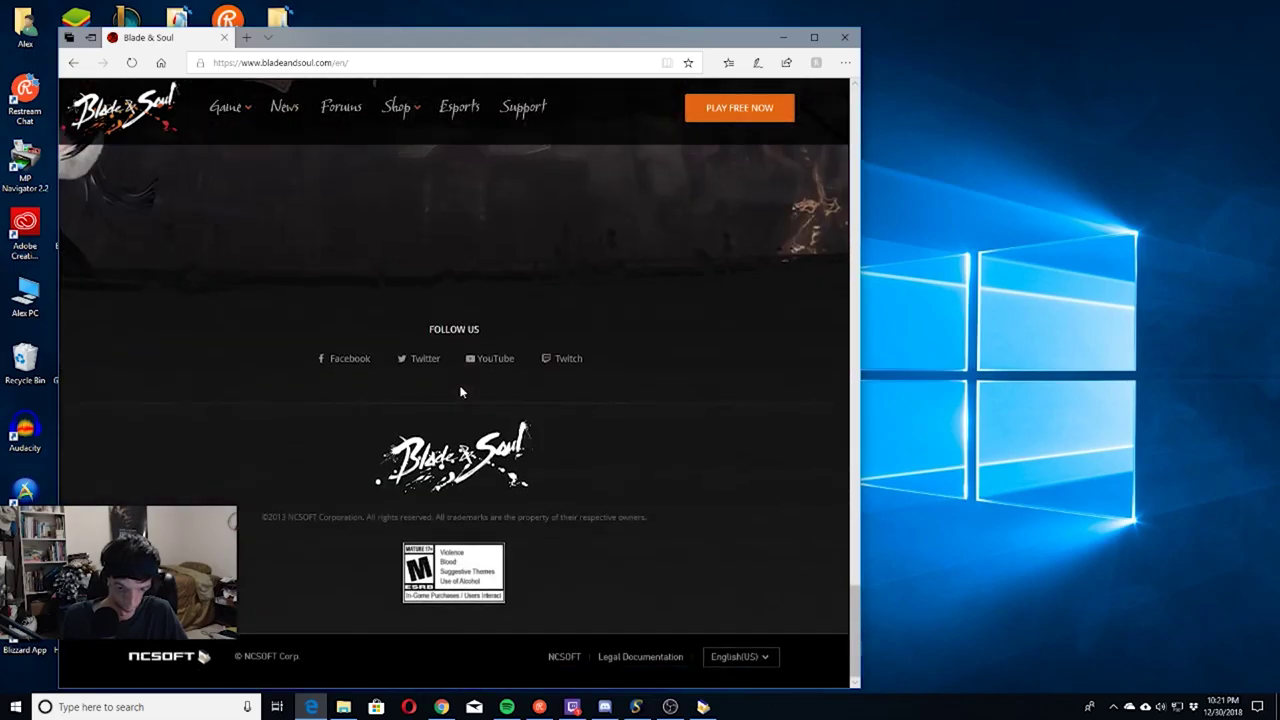
scroll(460, 391, "up", 8)
scroll(563, 386, "up", 12)
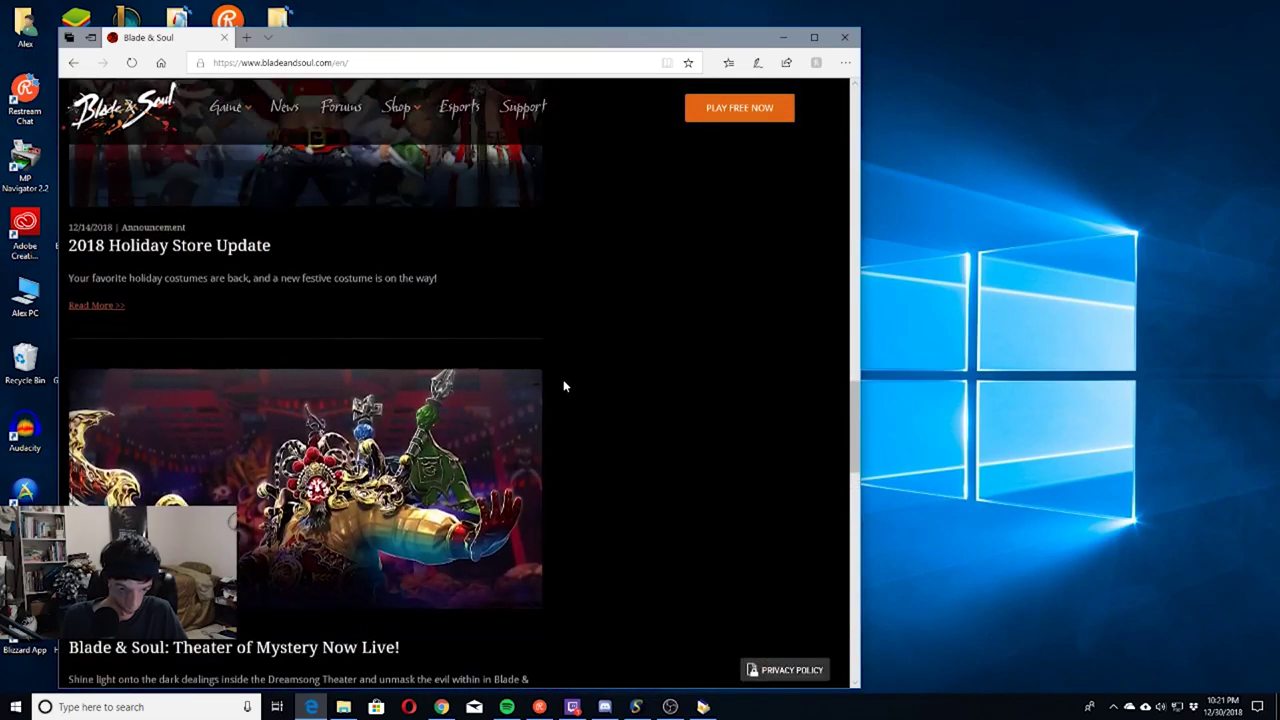
scroll(563, 386, "up", 8)
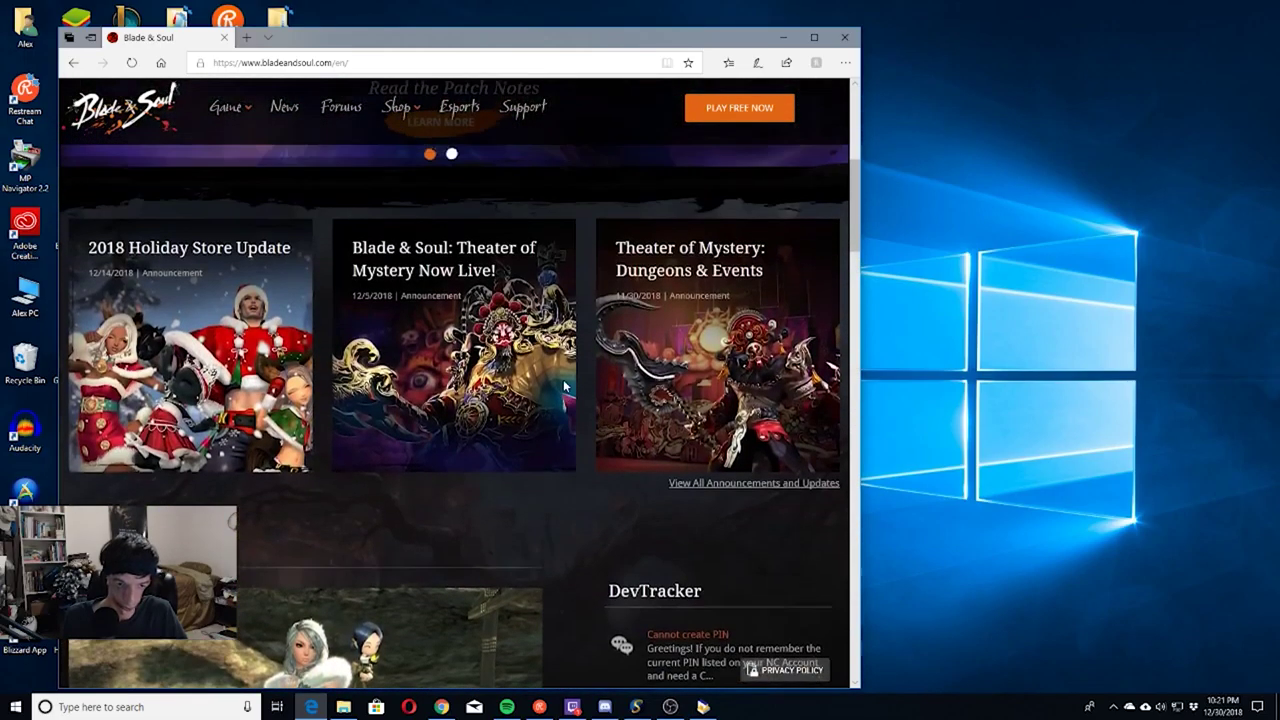
scroll(563, 386, "down", 3)
scroll(565, 385, "up", 8)
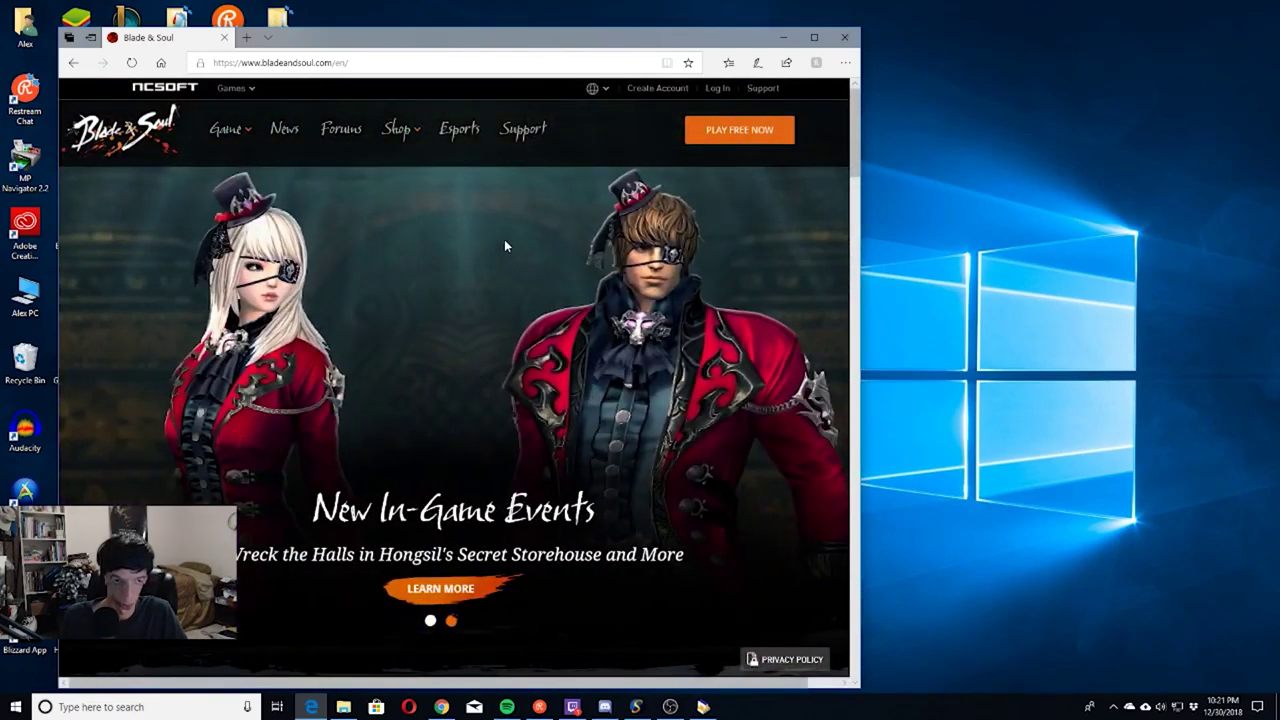
View the Create NC Account sign-up form from the play-free link and return to the Blade & Soul home page
left_click(718, 141)
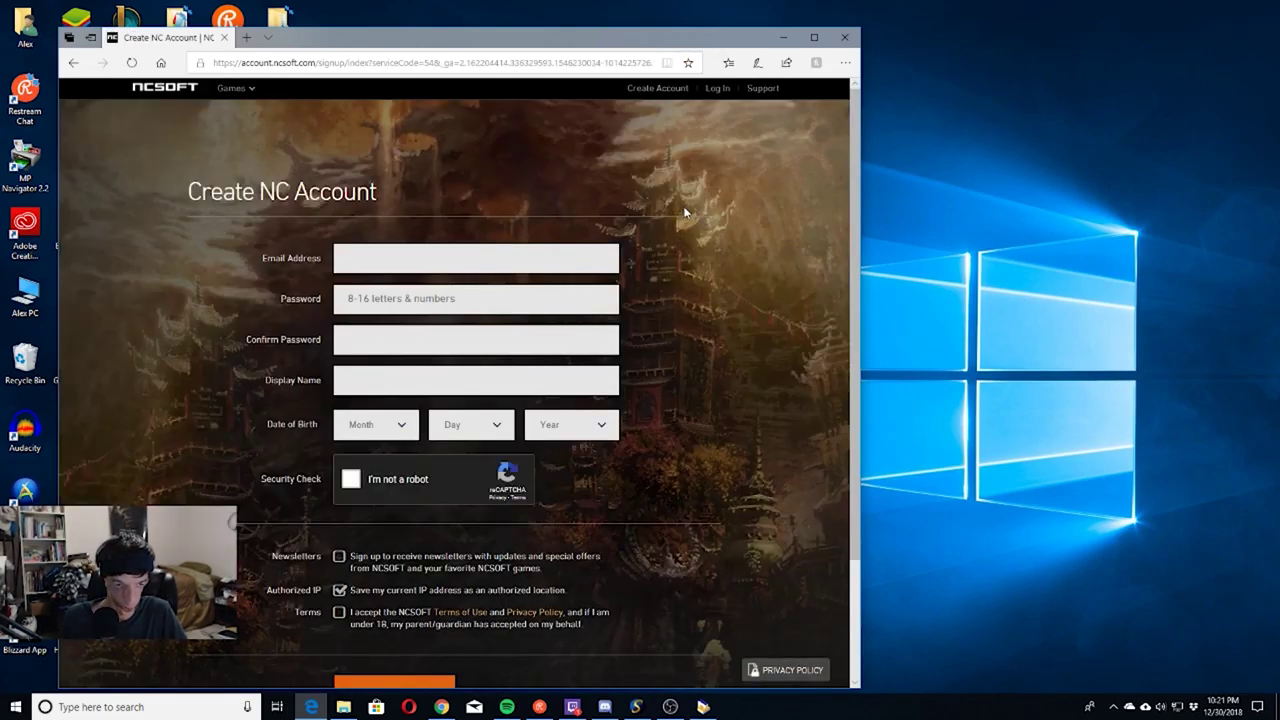
scroll(684, 207, "down", 2)
scroll(685, 207, "up", 2)
key("alt+Left")
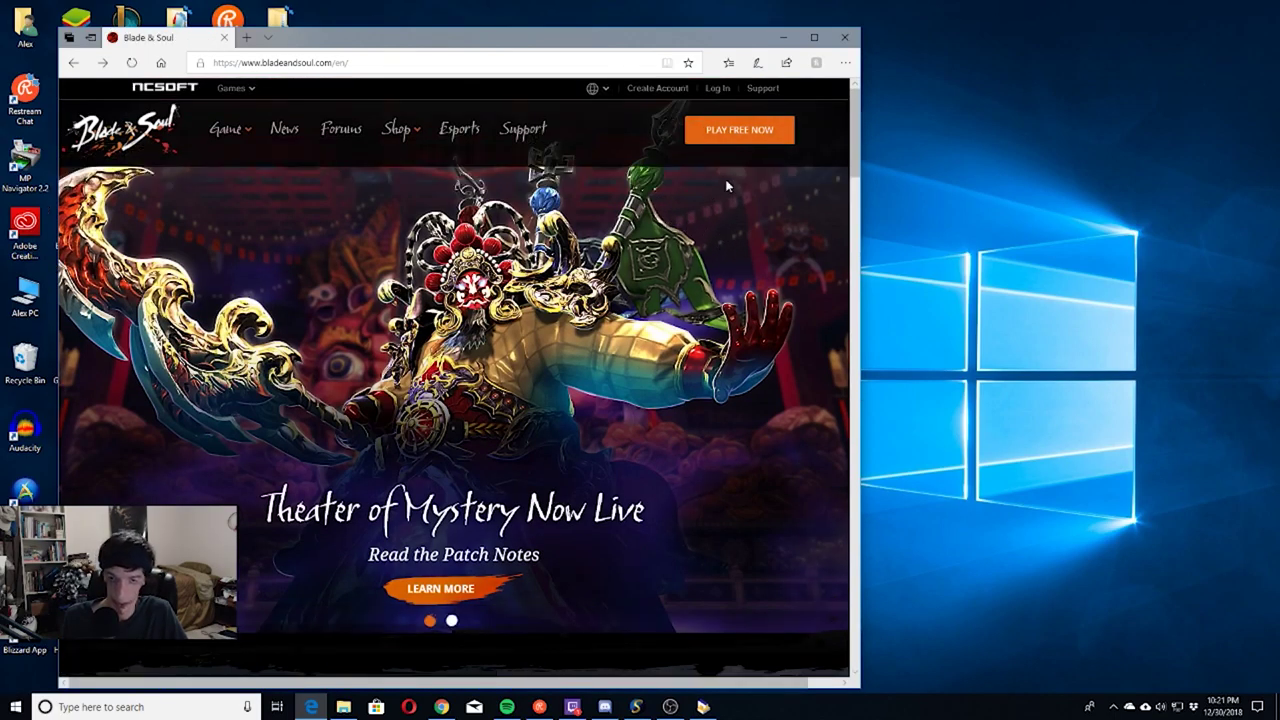
Log in to the Blade & Soul website with the prefilled account credentials and the Remember me option enabled
left_click(717, 88)
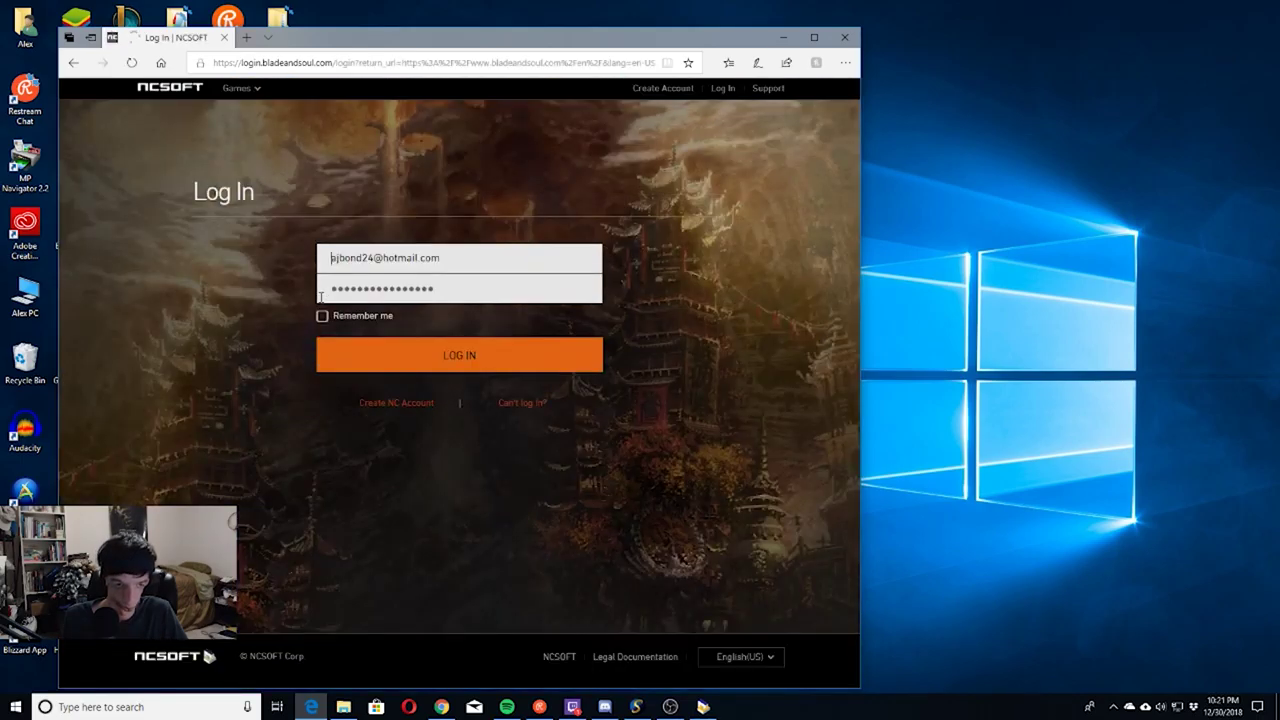
left_click(322, 316)
left_click(470, 366)
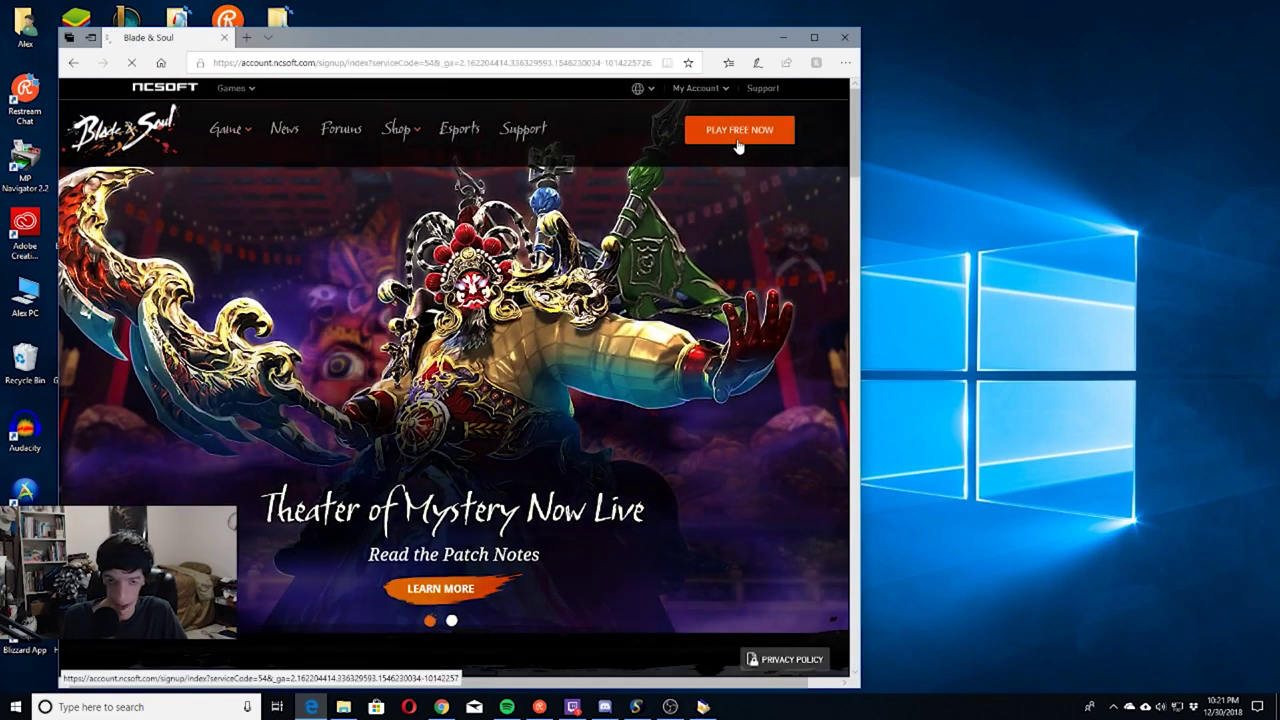
Open the Download Blade & Soul page through the existing-account link below the NC account sign-up form
left_click(737, 131)
scroll(734, 192, "down", 2)
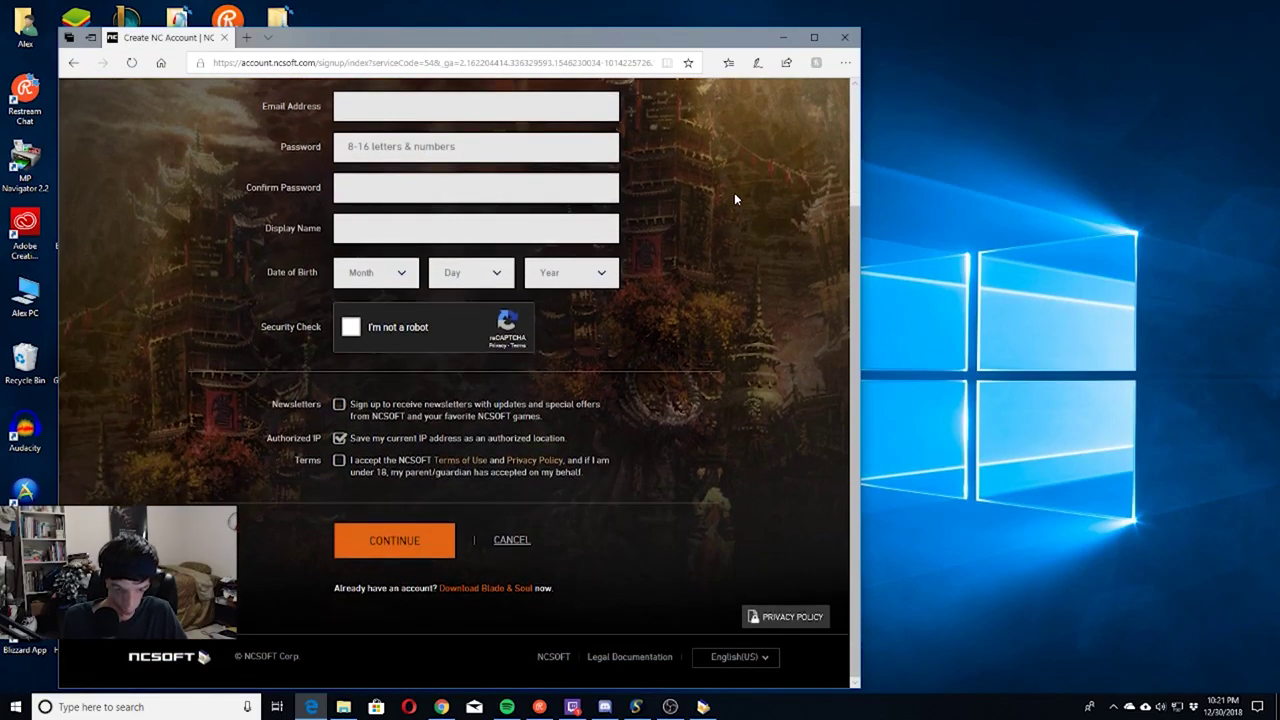
scroll(734, 195, "up", 1)
scroll(734, 195, "down", 1)
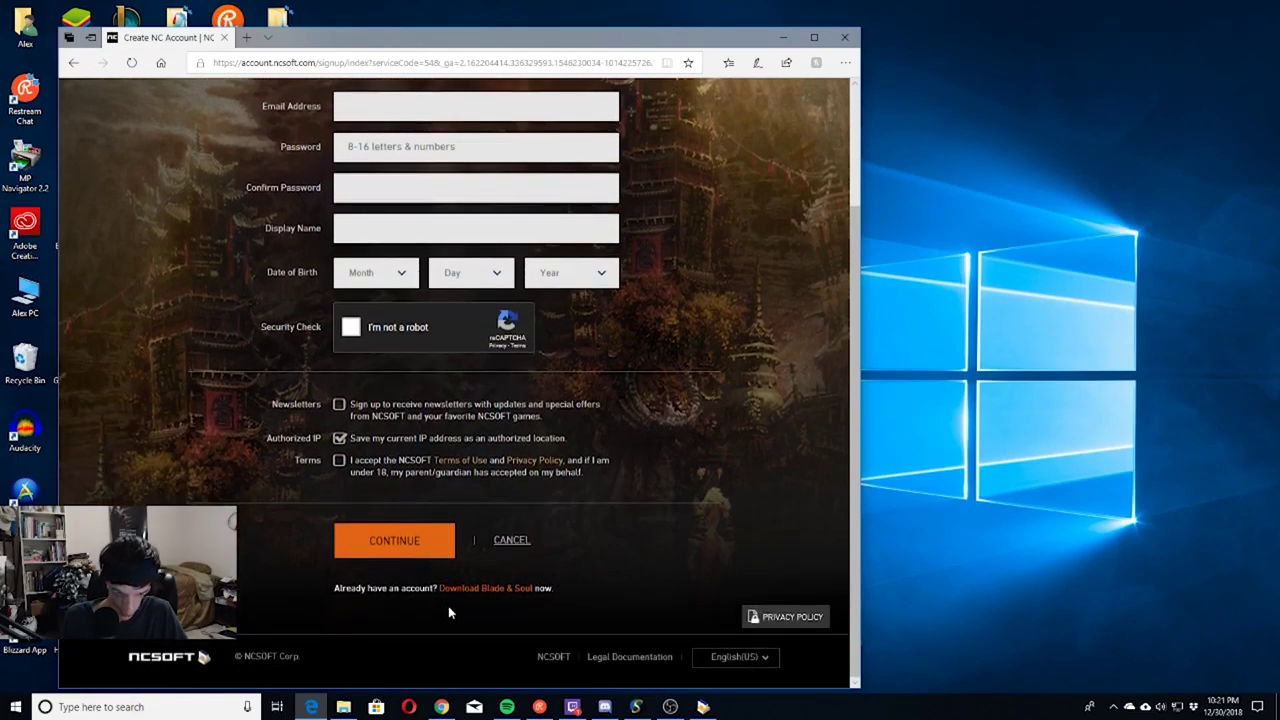
left_click(482, 590)
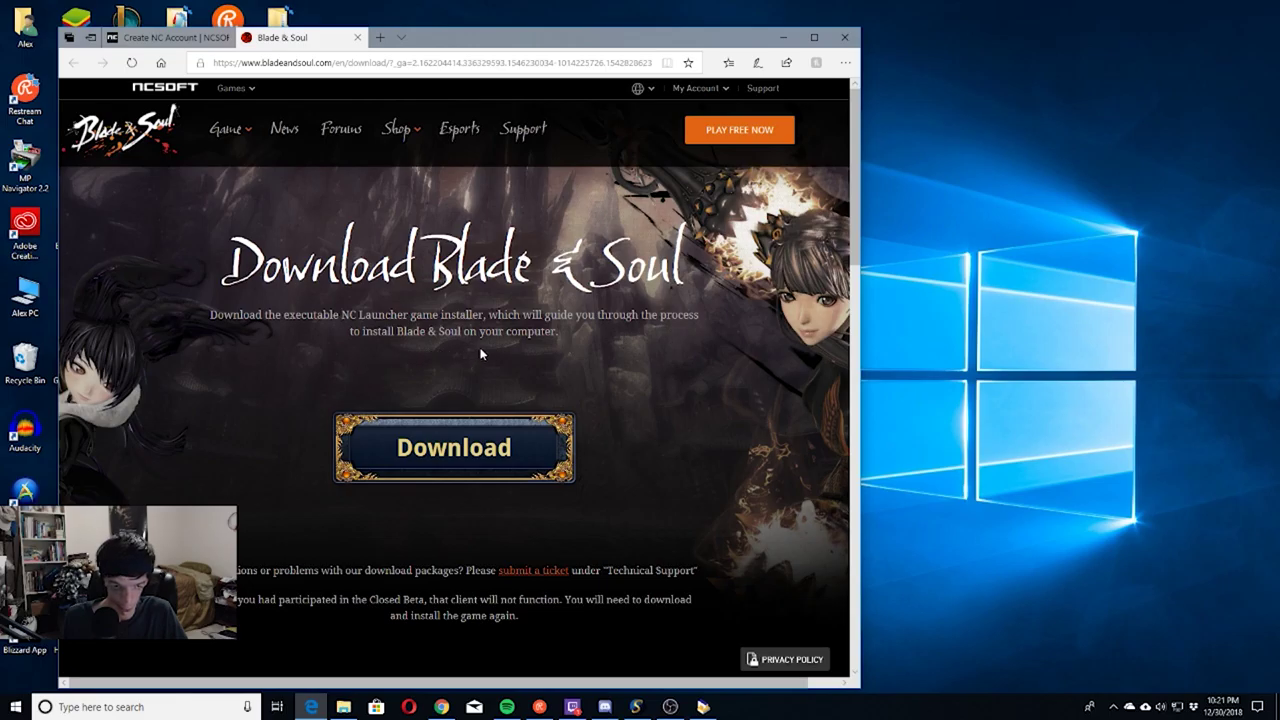
Review the download page's system and Blade & Soul requirements, and put the page and browser away
scroll(437, 322, "down", 2)
scroll(407, 318, "down", 1)
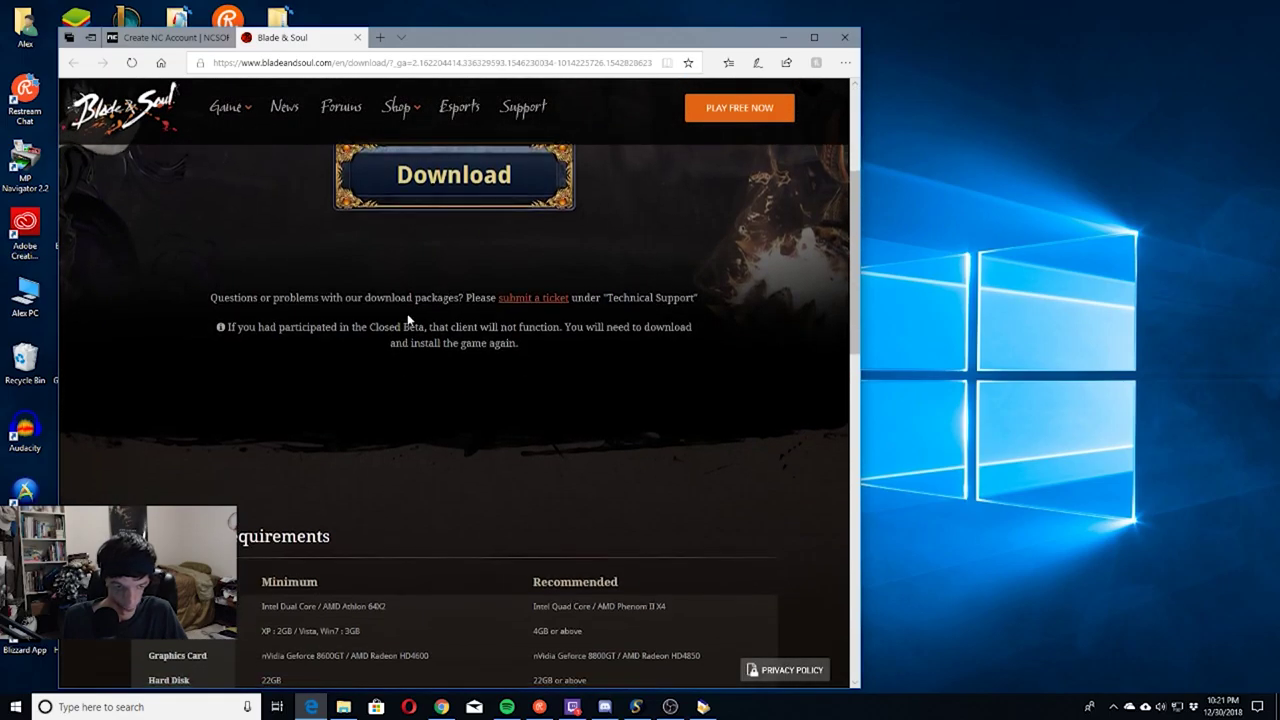
scroll(470, 290, "down", 3)
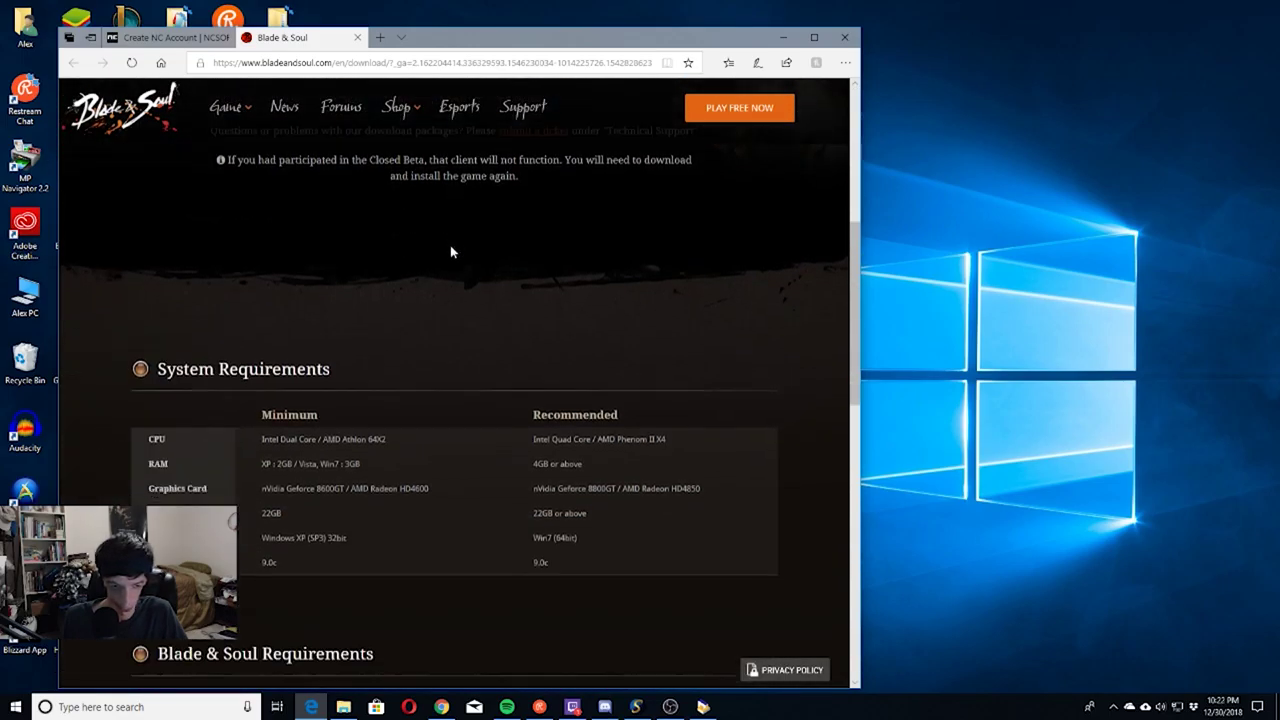
scroll(456, 282, "down", 1)
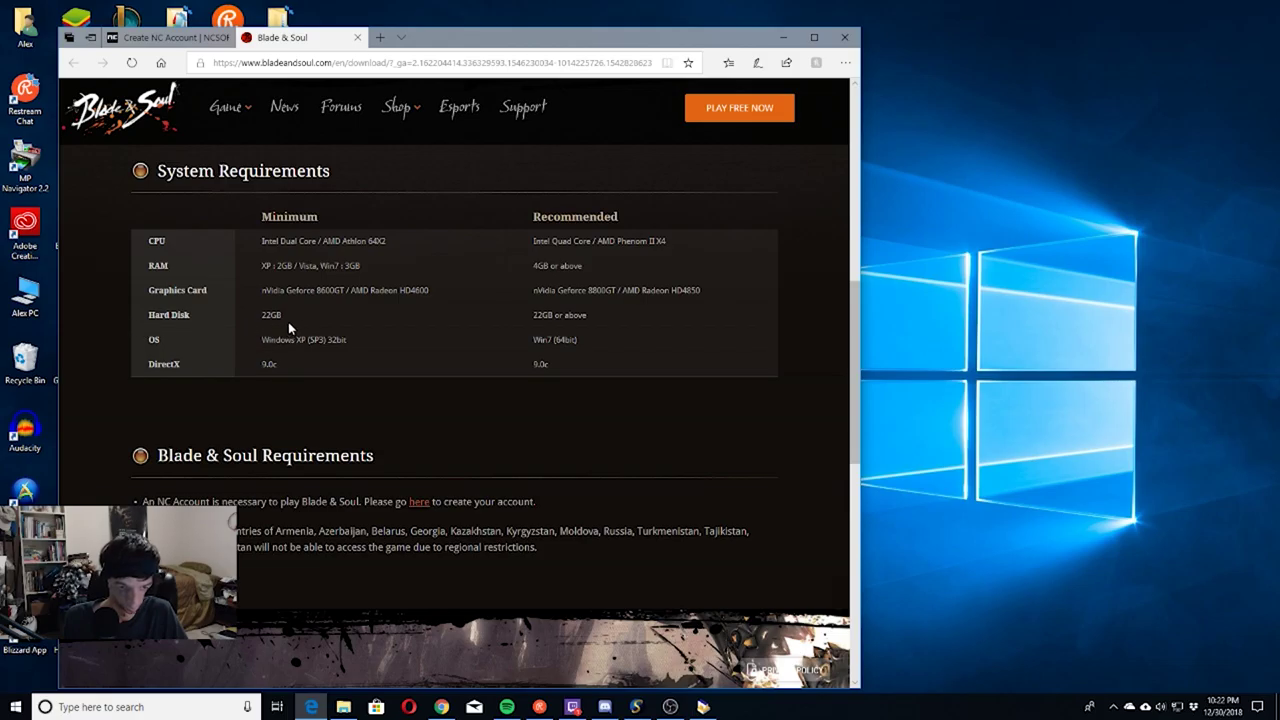
scroll(244, 362, "down", 2)
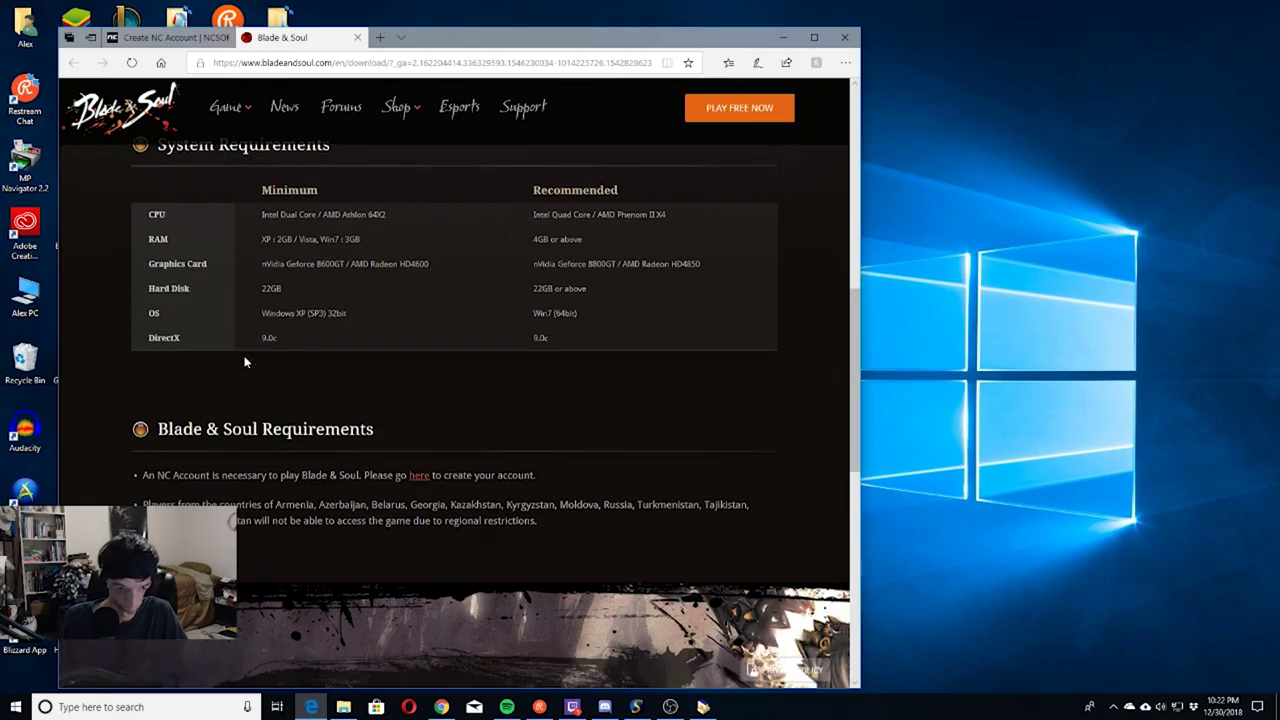
scroll(244, 362, "down", 3)
scroll(375, 340, "down", 2)
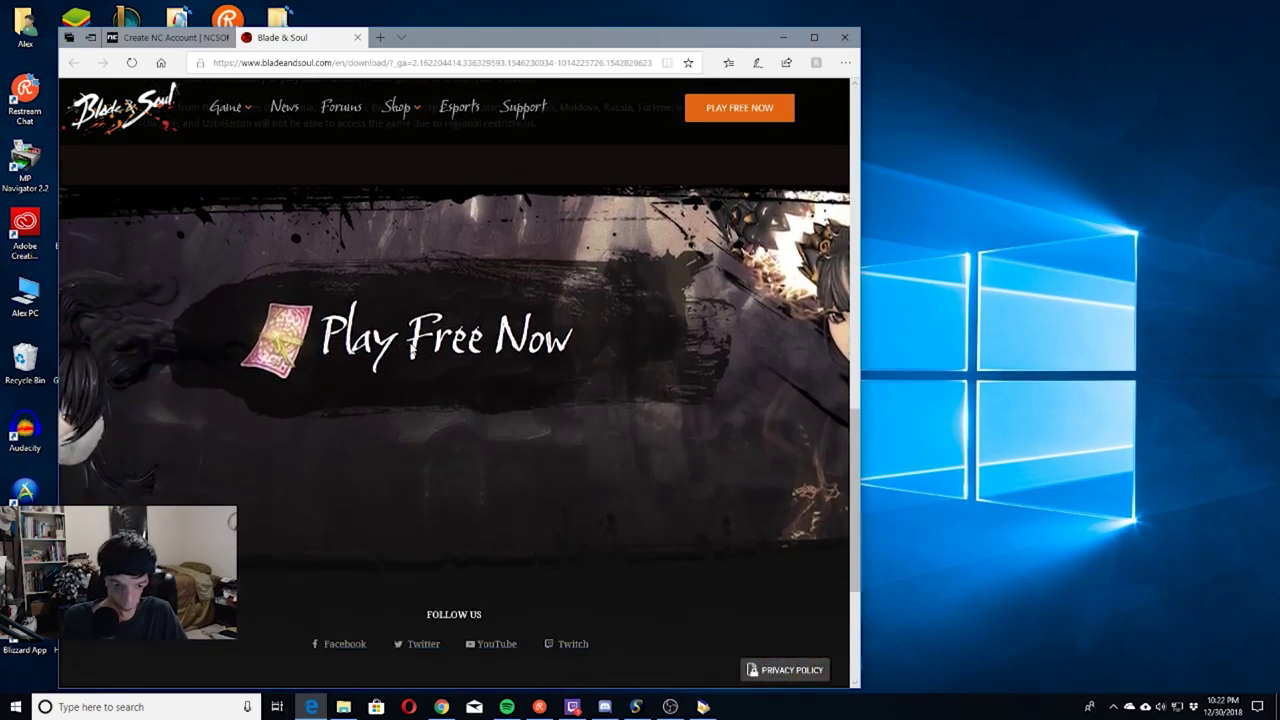
scroll(419, 354, "down", 3)
scroll(419, 354, "up", 10)
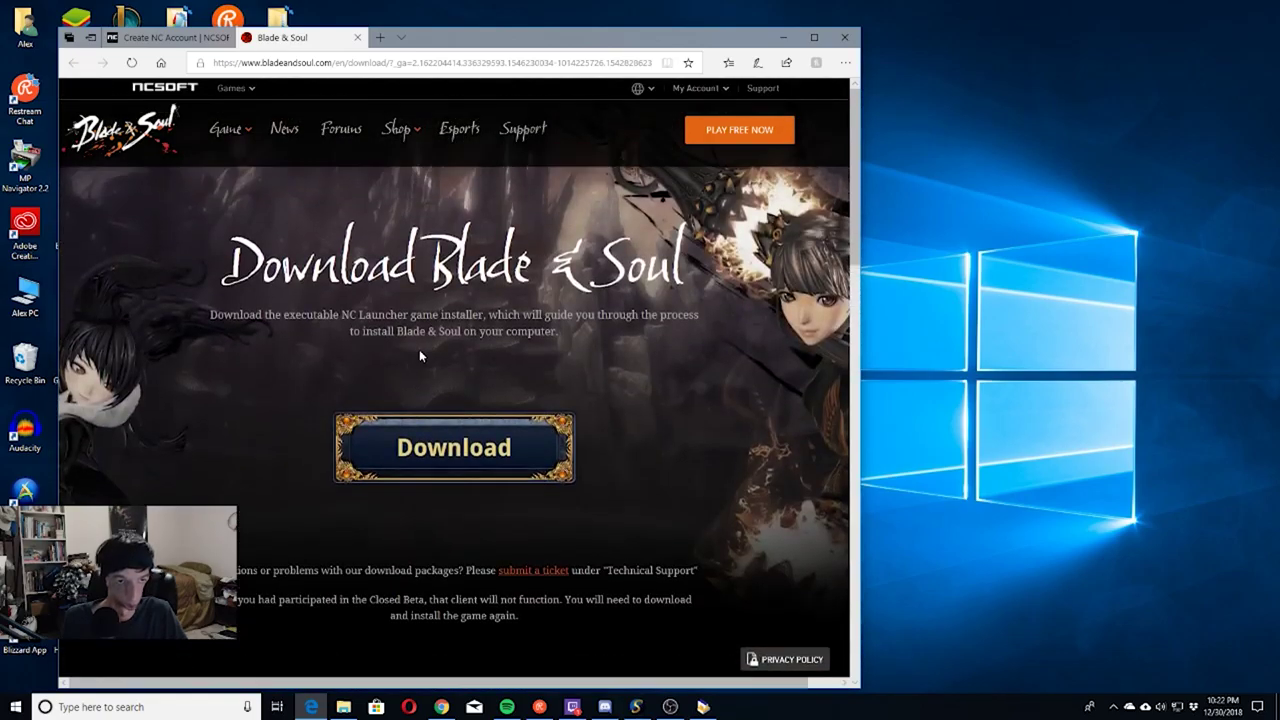
left_click(357, 38)
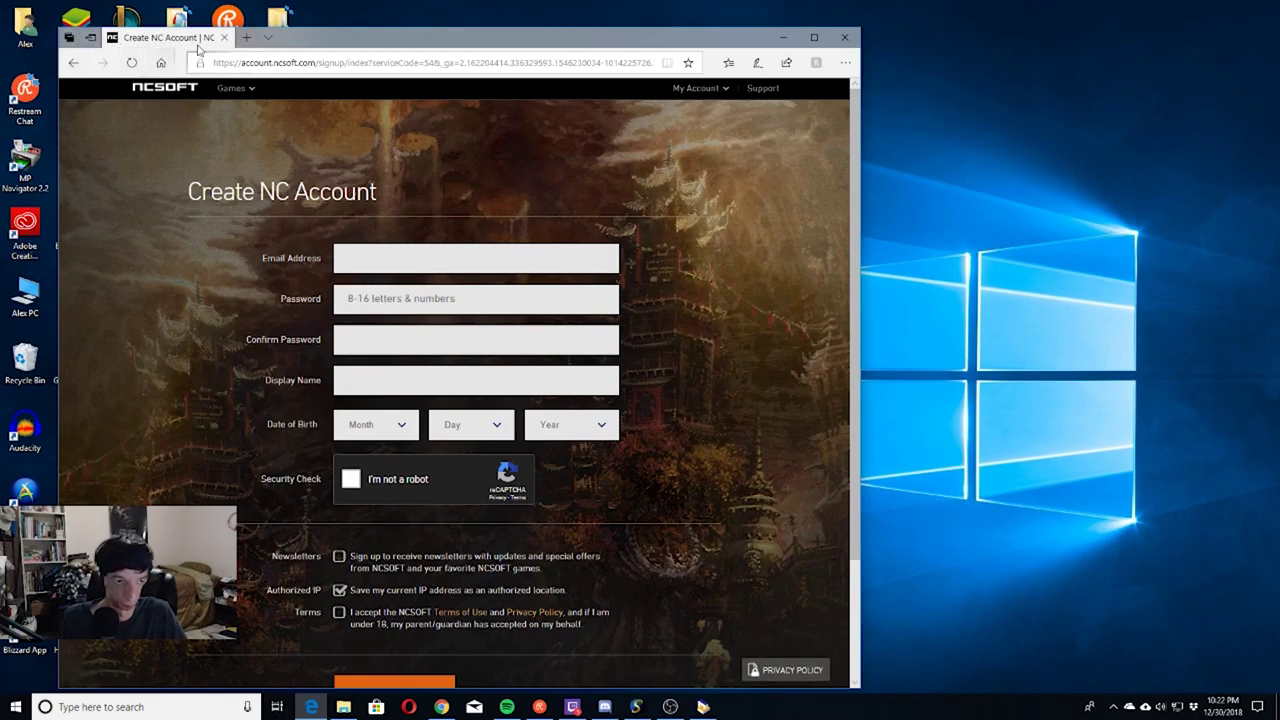
left_click(783, 37)
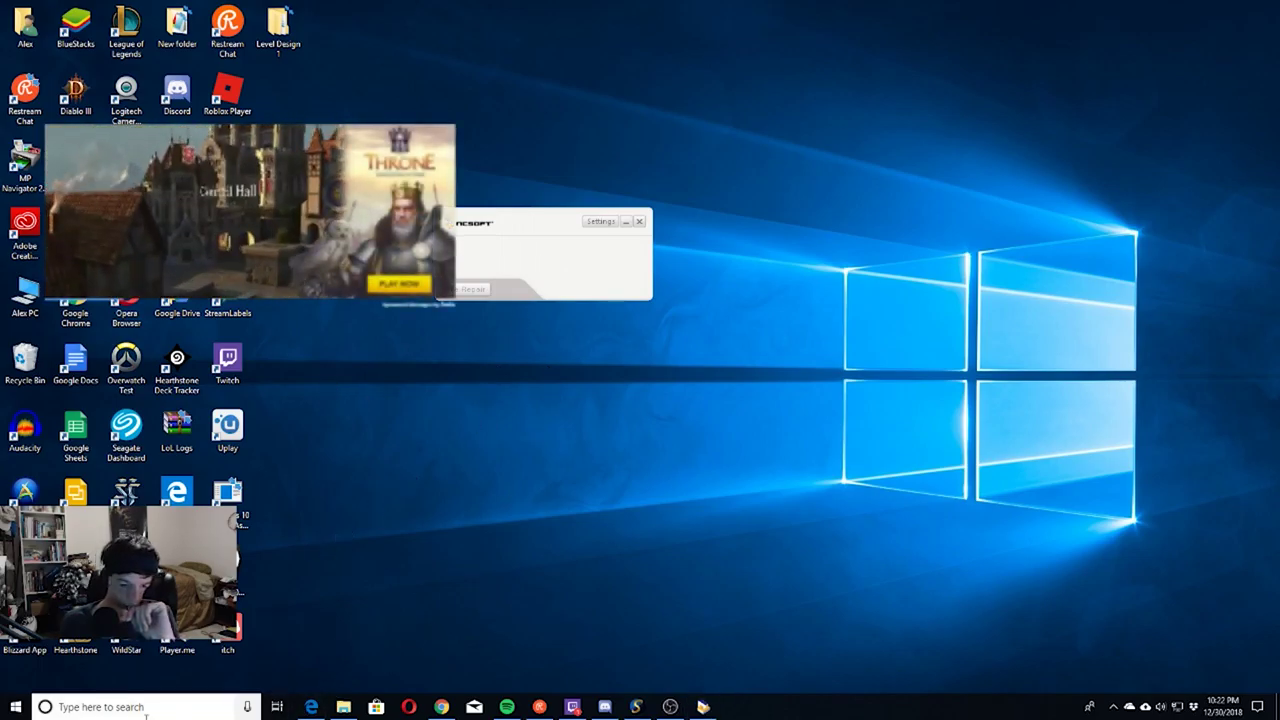
Search Windows for "Blade" and launch the Blade & Soul desktop app
left_click(176, 708)
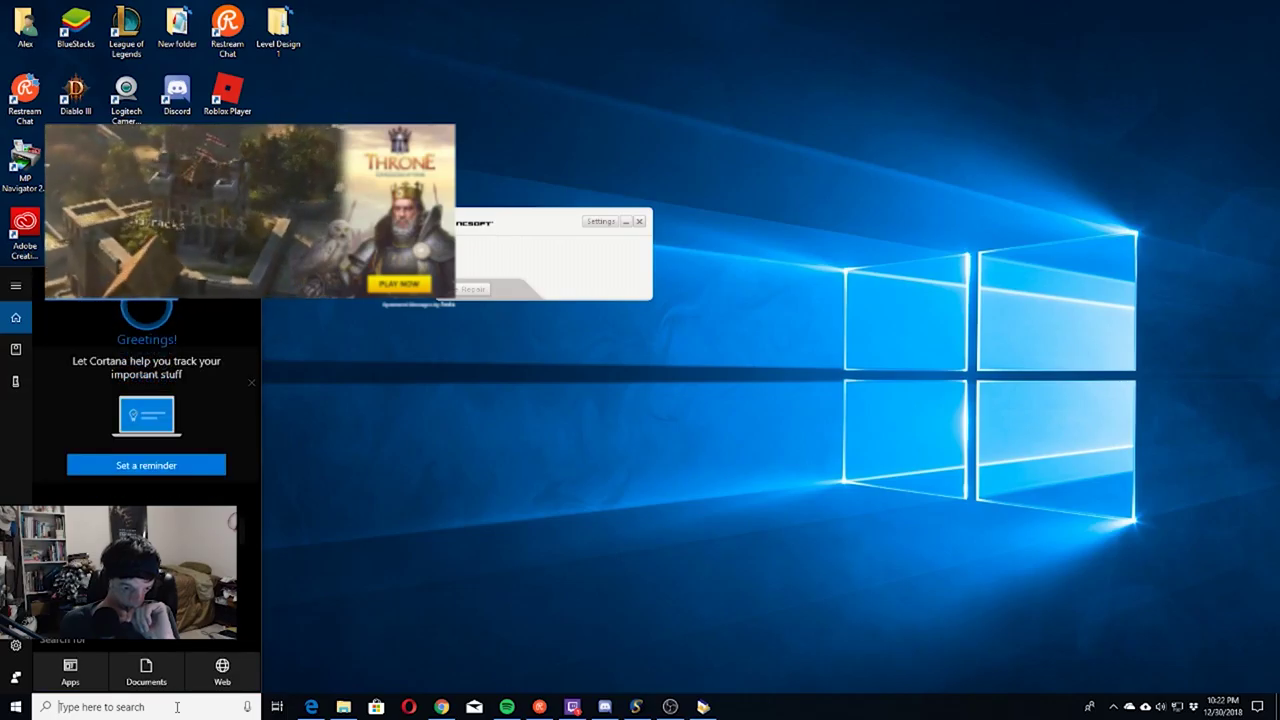
left_click(16, 709)
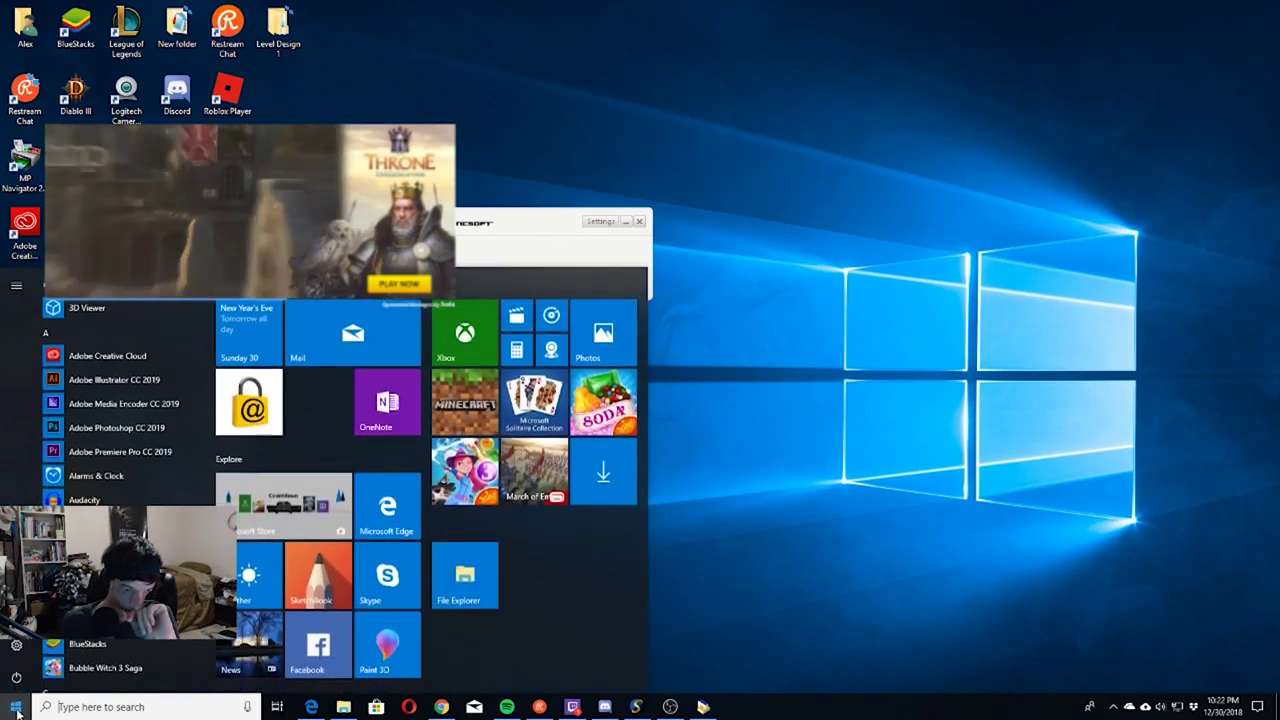
left_click(130, 708)
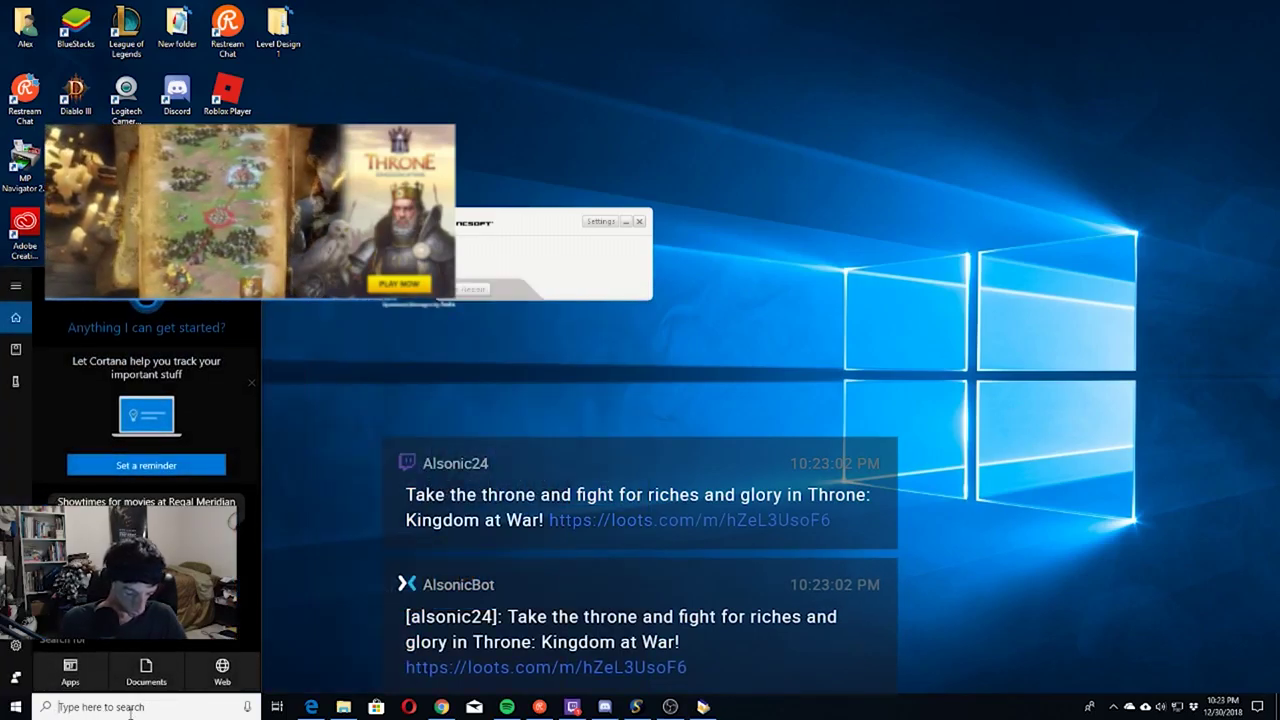
type("Blade")
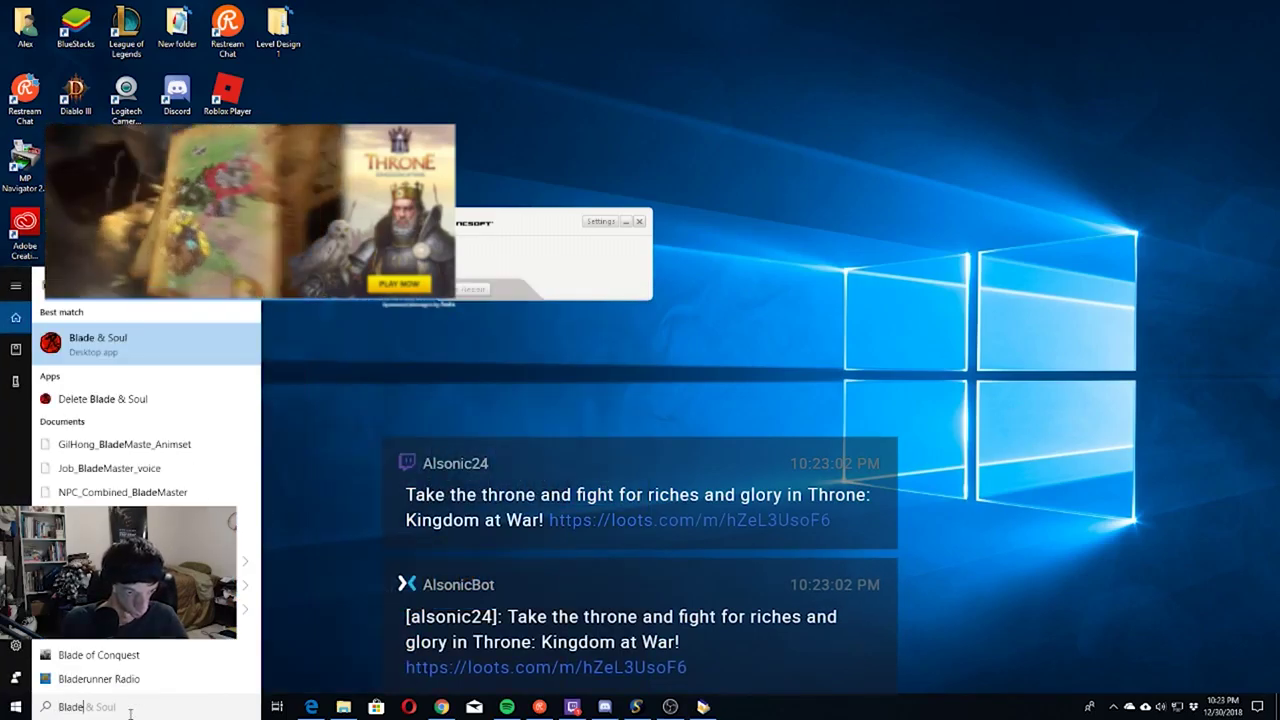
left_click(75, 360)
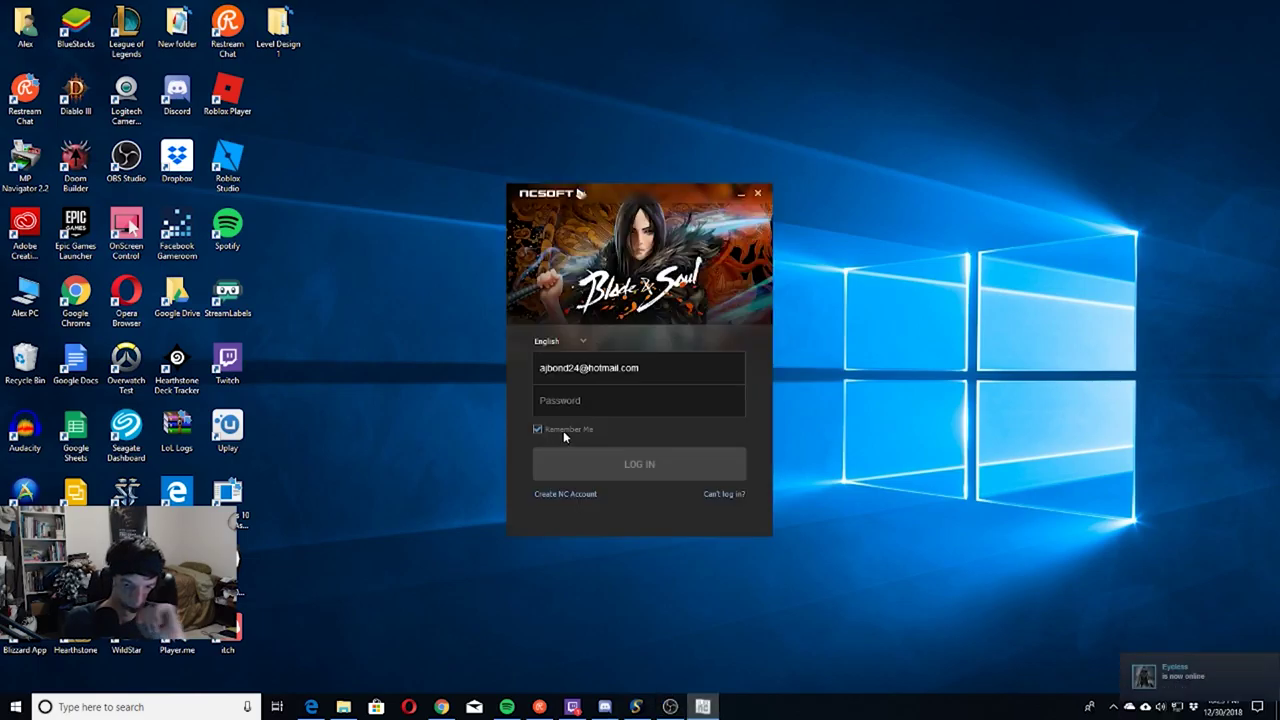
Enter the account password to log in to the NCSOFT launcher and start Blade & Soul
left_click(563, 401)
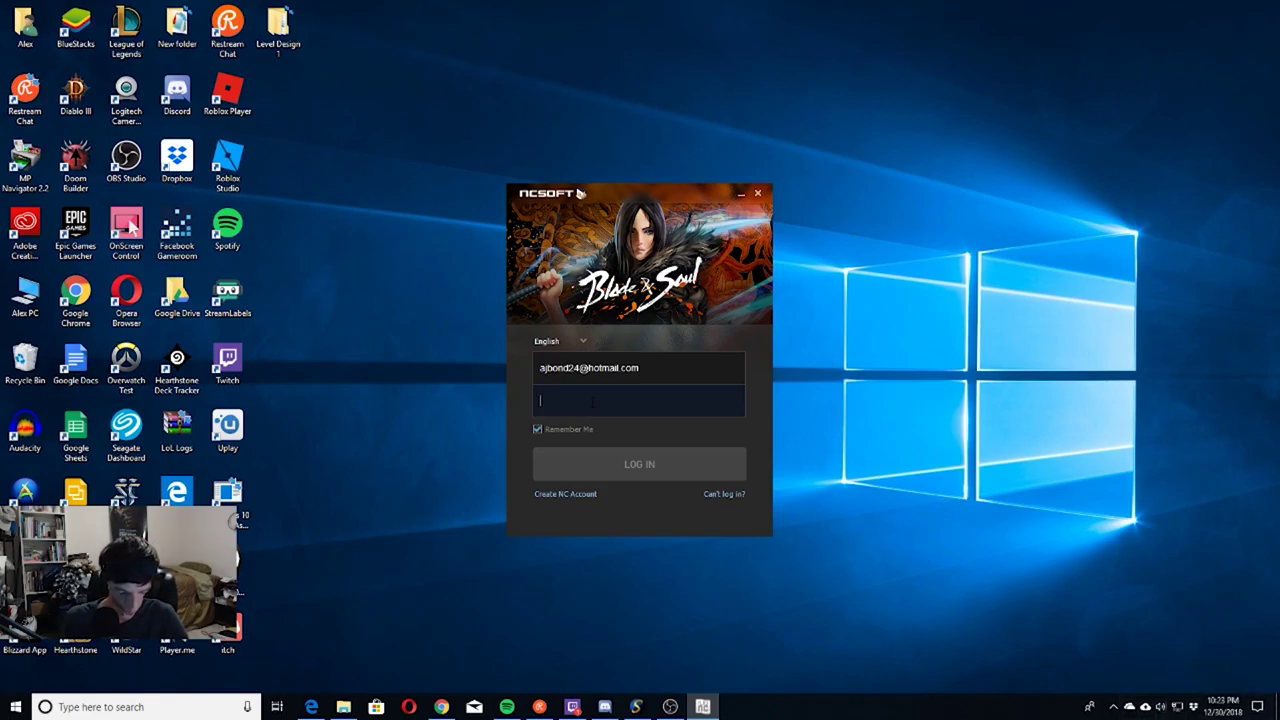
type("aaaaaa")
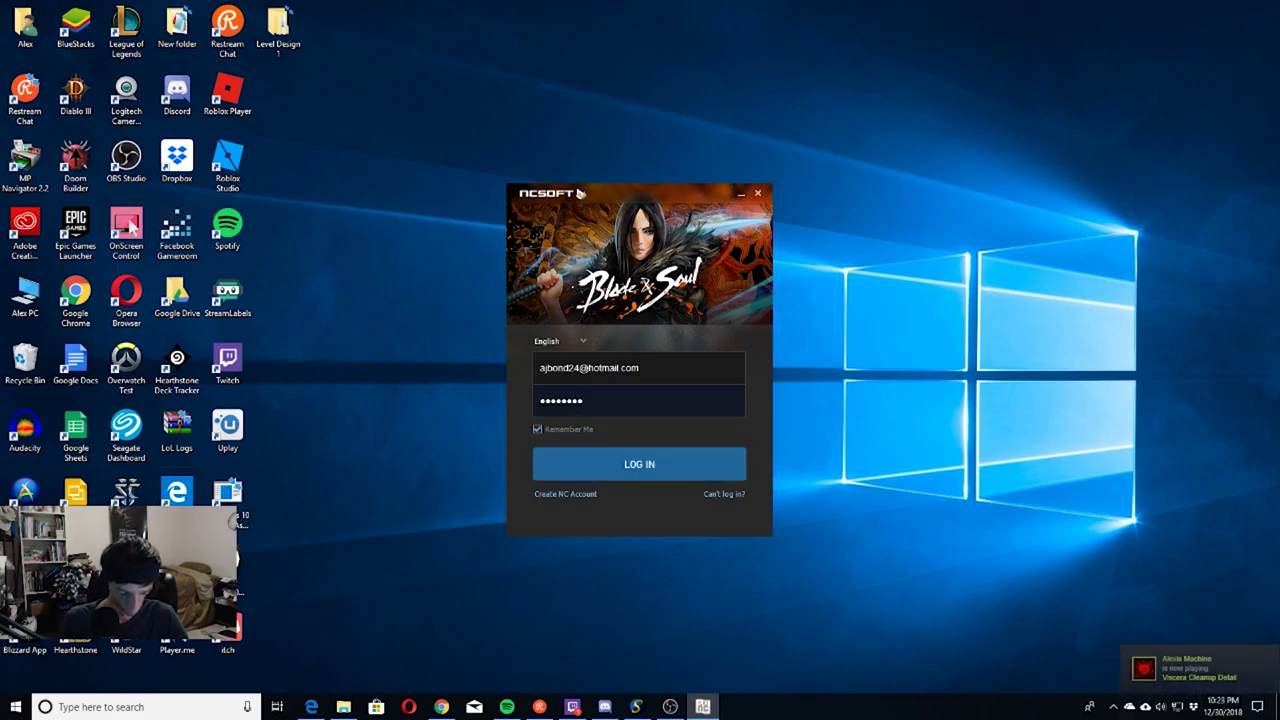
type("aaaaaaa")
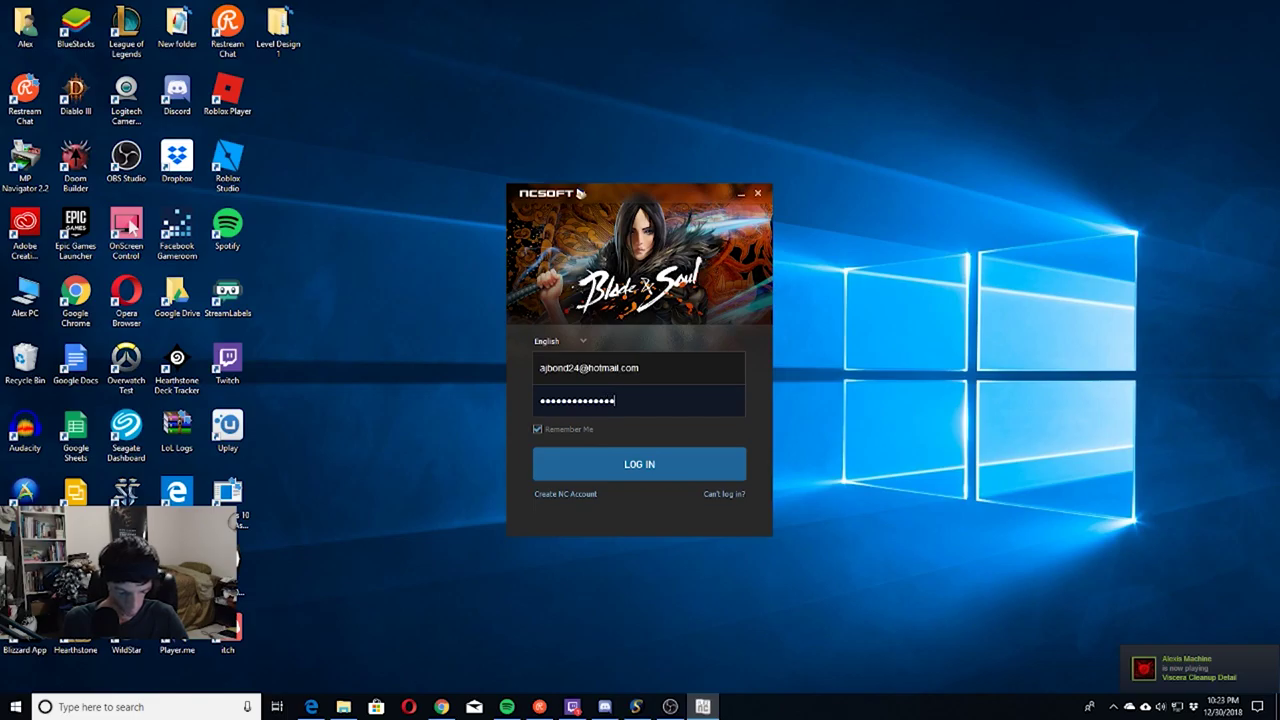
type("aa")
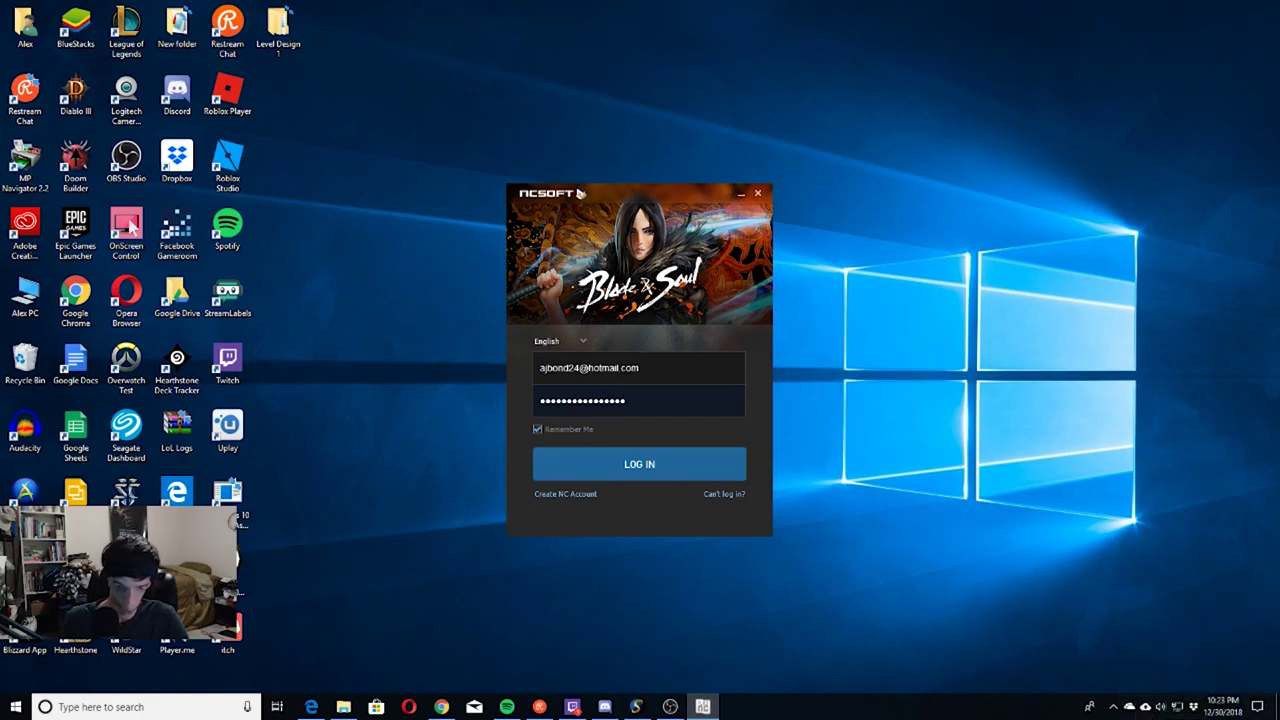
left_click(614, 470)
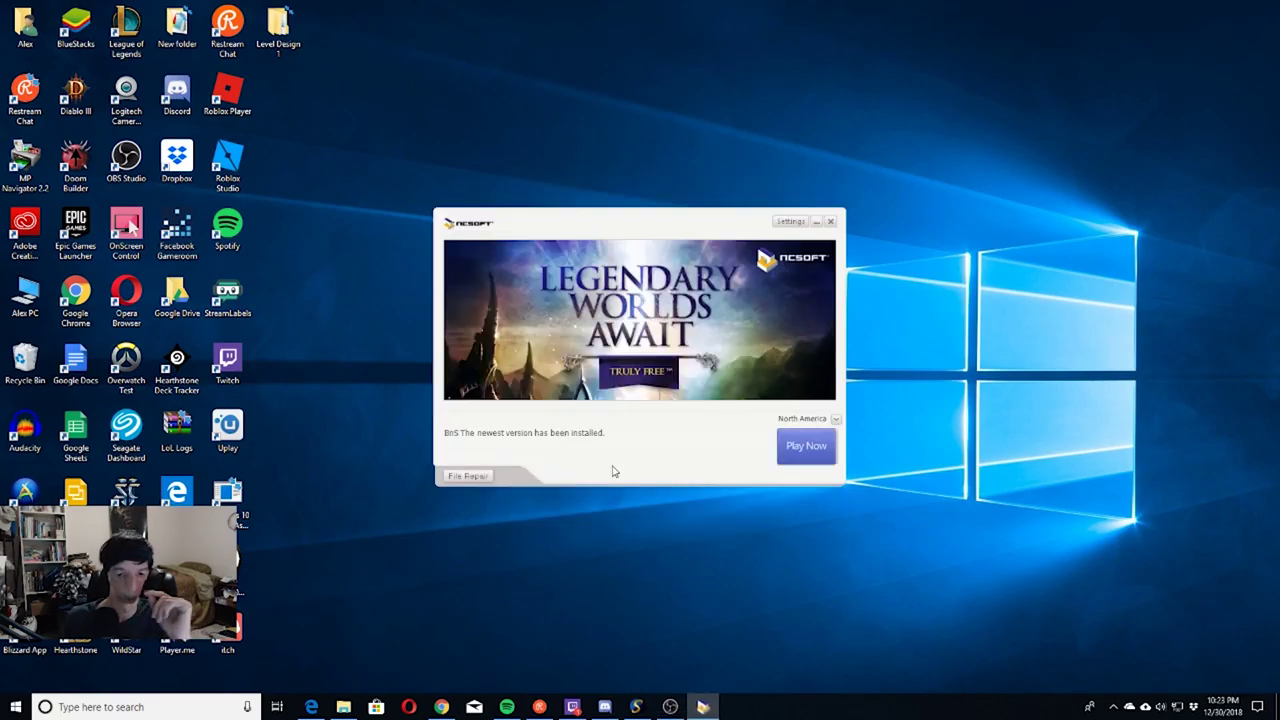
left_click(816, 456)
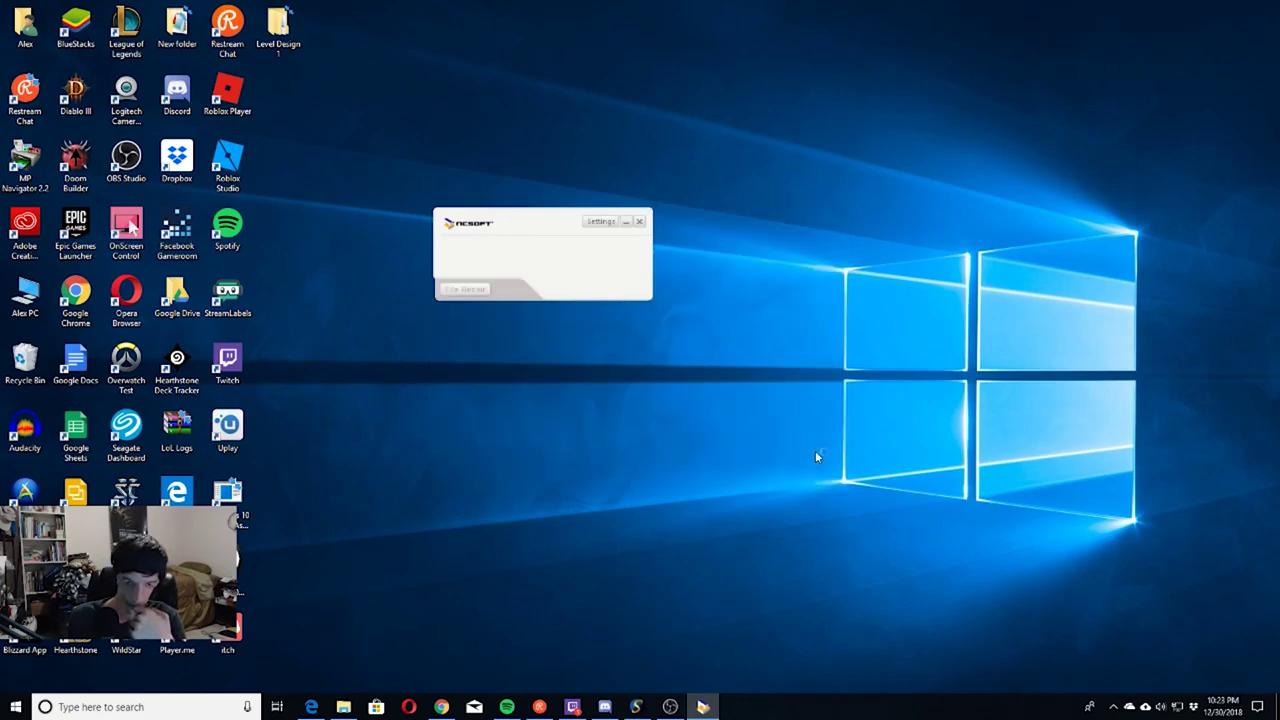
Enable "Run with 32bit Client" in the NCSOFT launcher's settings and confirm the change
left_click(600, 222)
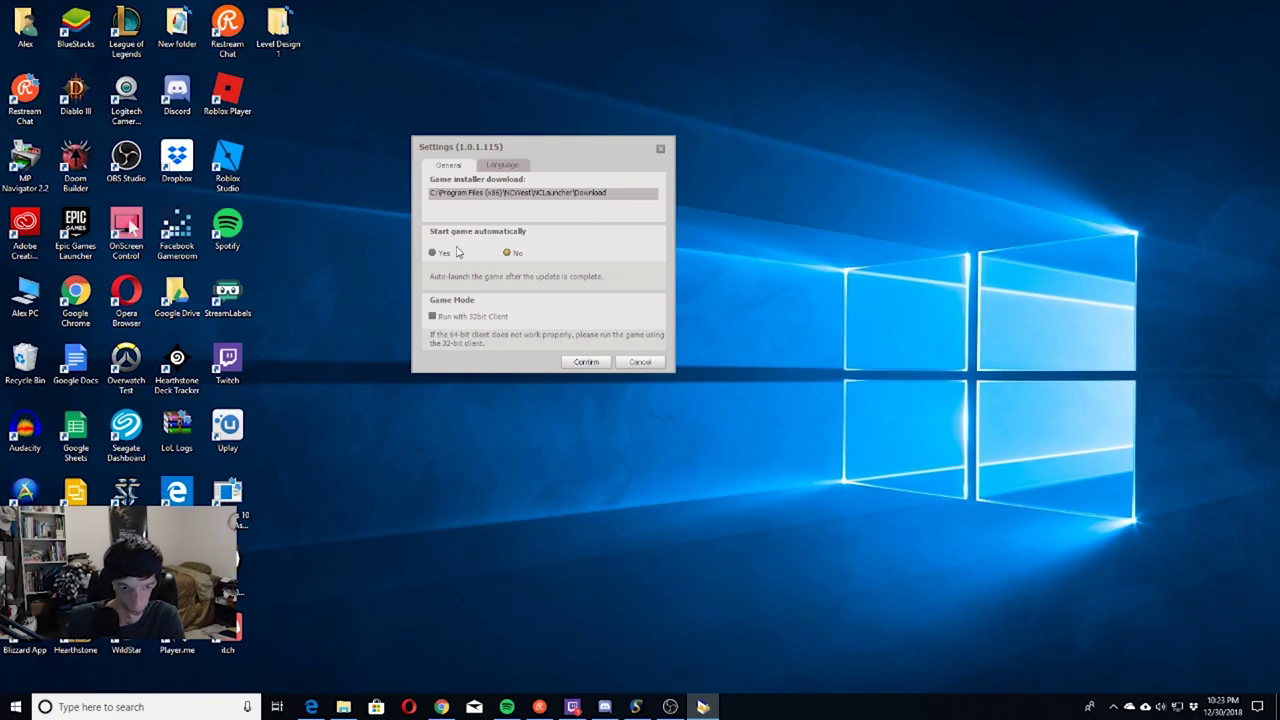
left_click(432, 316)
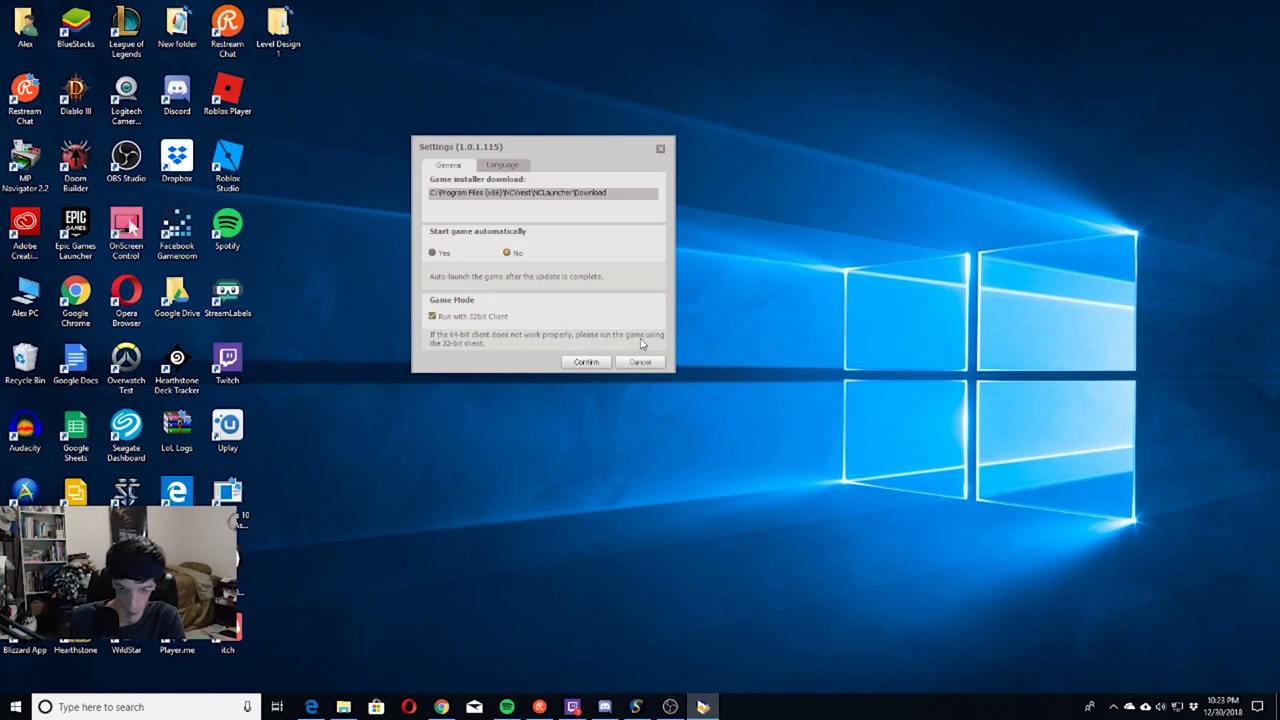
left_click(580, 363)
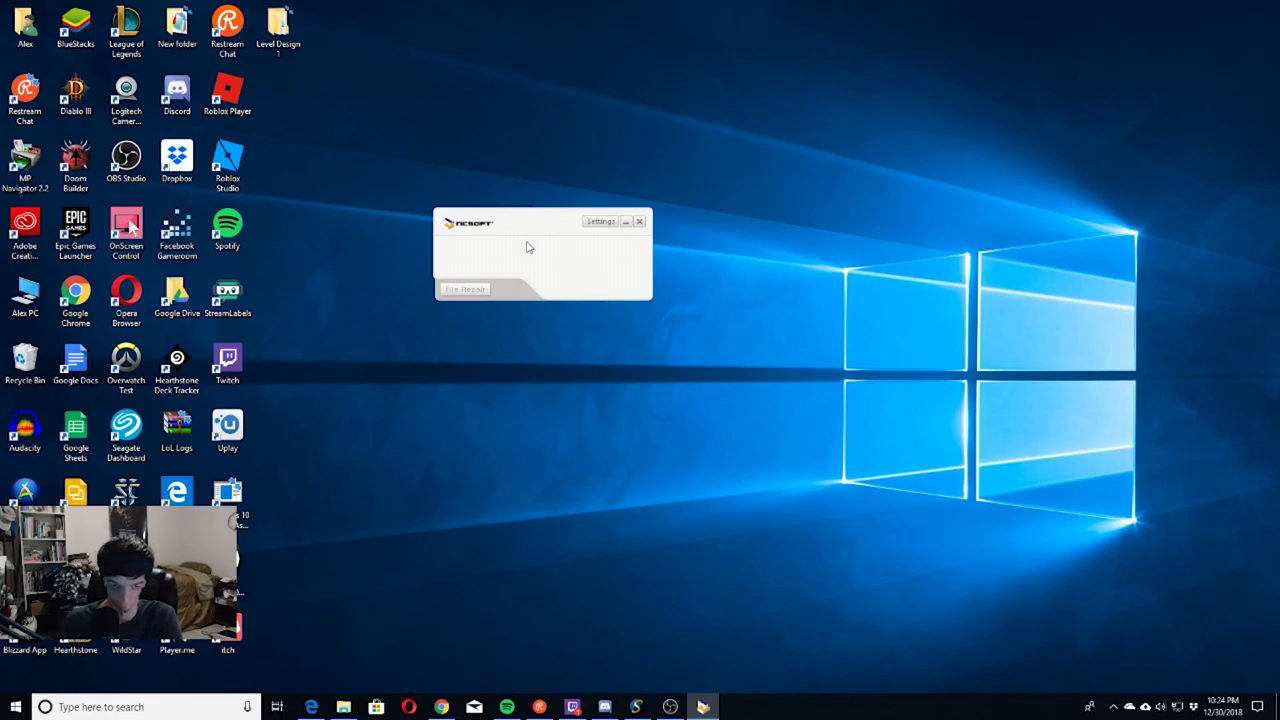
Check the hidden system tray icons and the taskbar preview for the running game launcher
right_click(1116, 710)
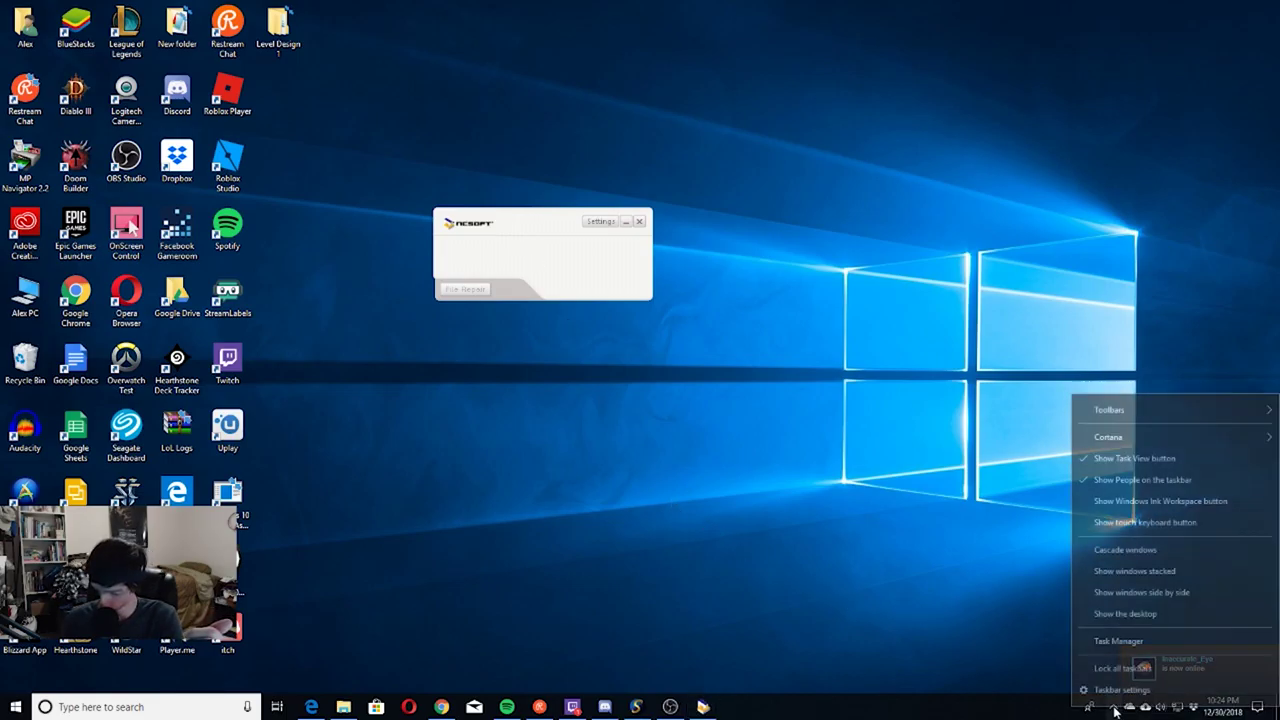
left_click(929, 637)
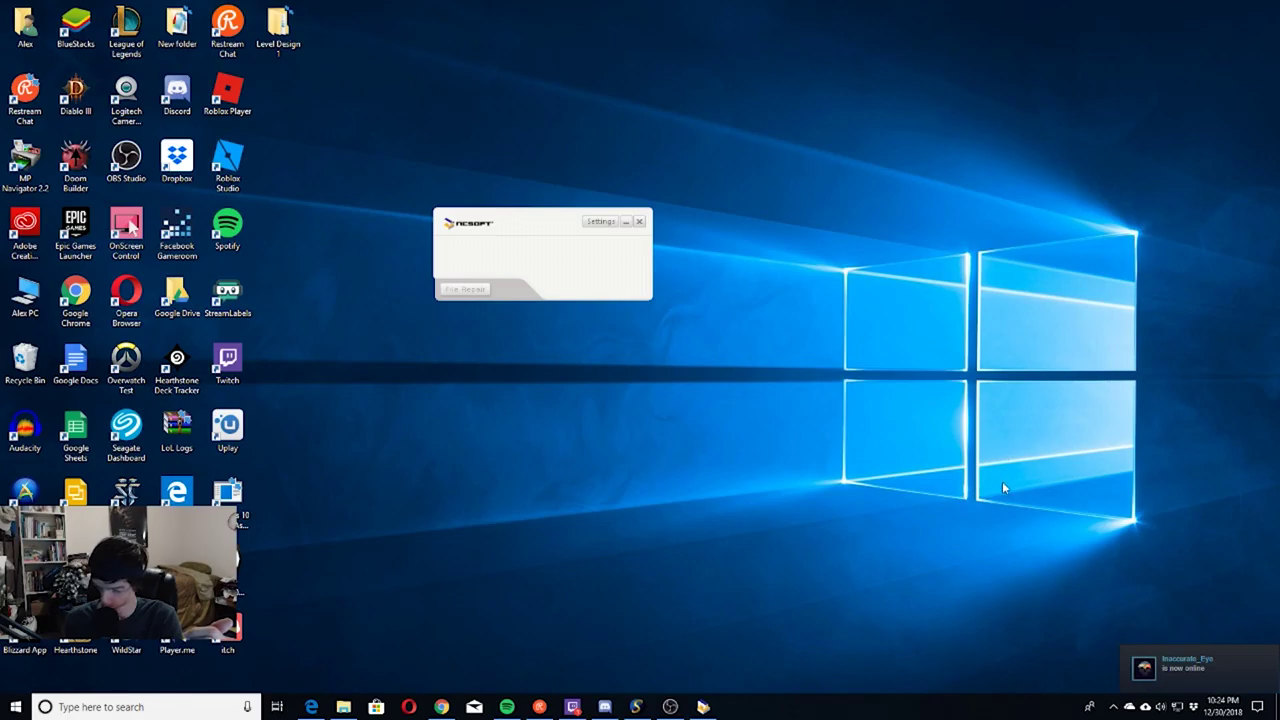
right_click(1112, 710)
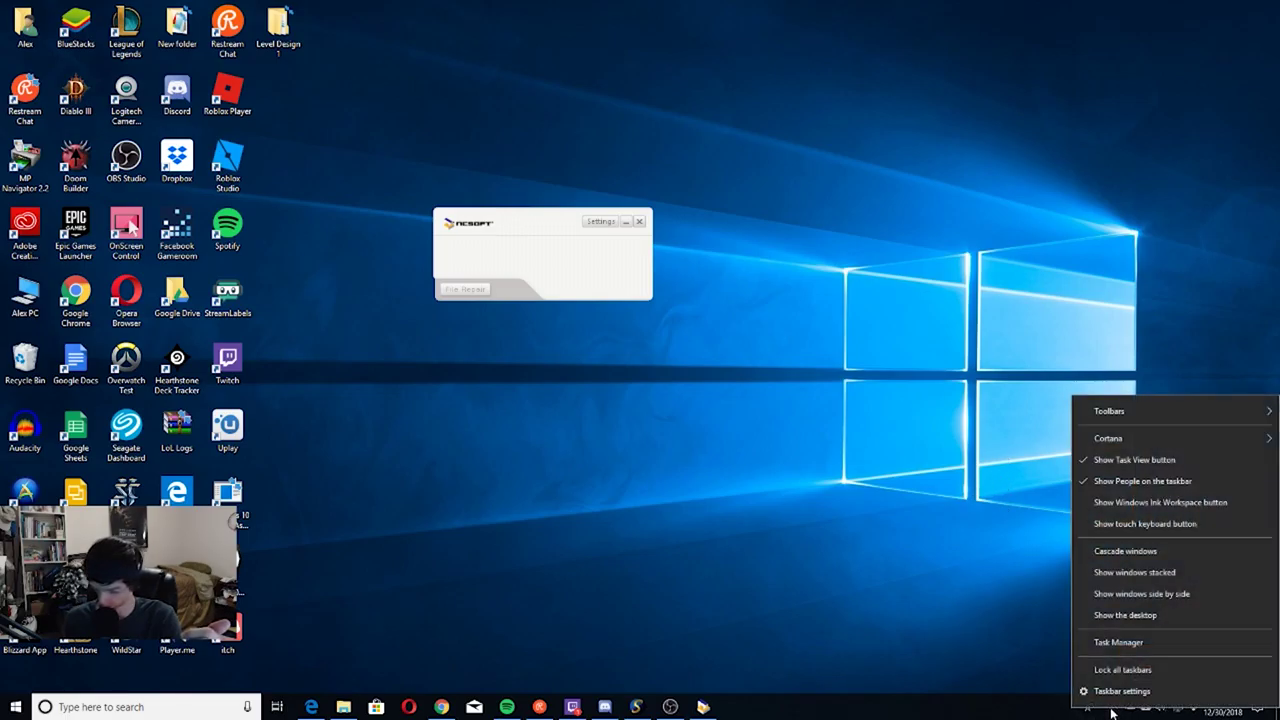
left_click(1020, 630)
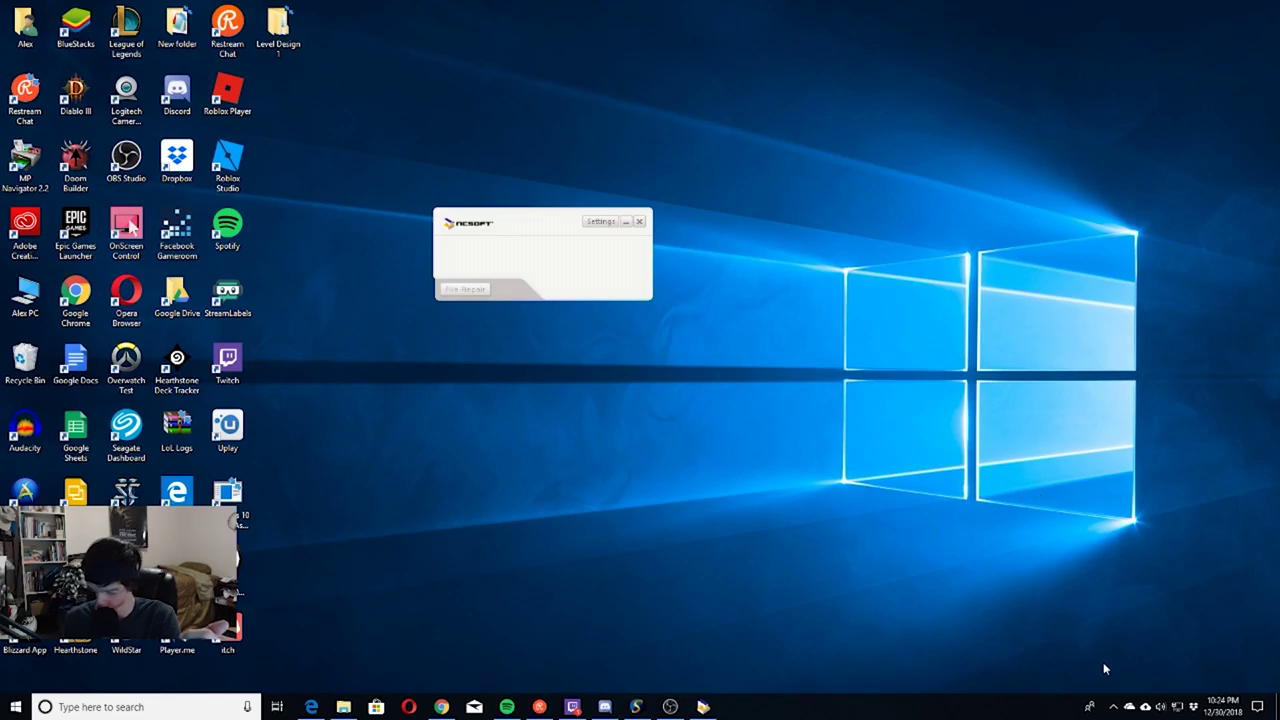
right_click(1114, 712)
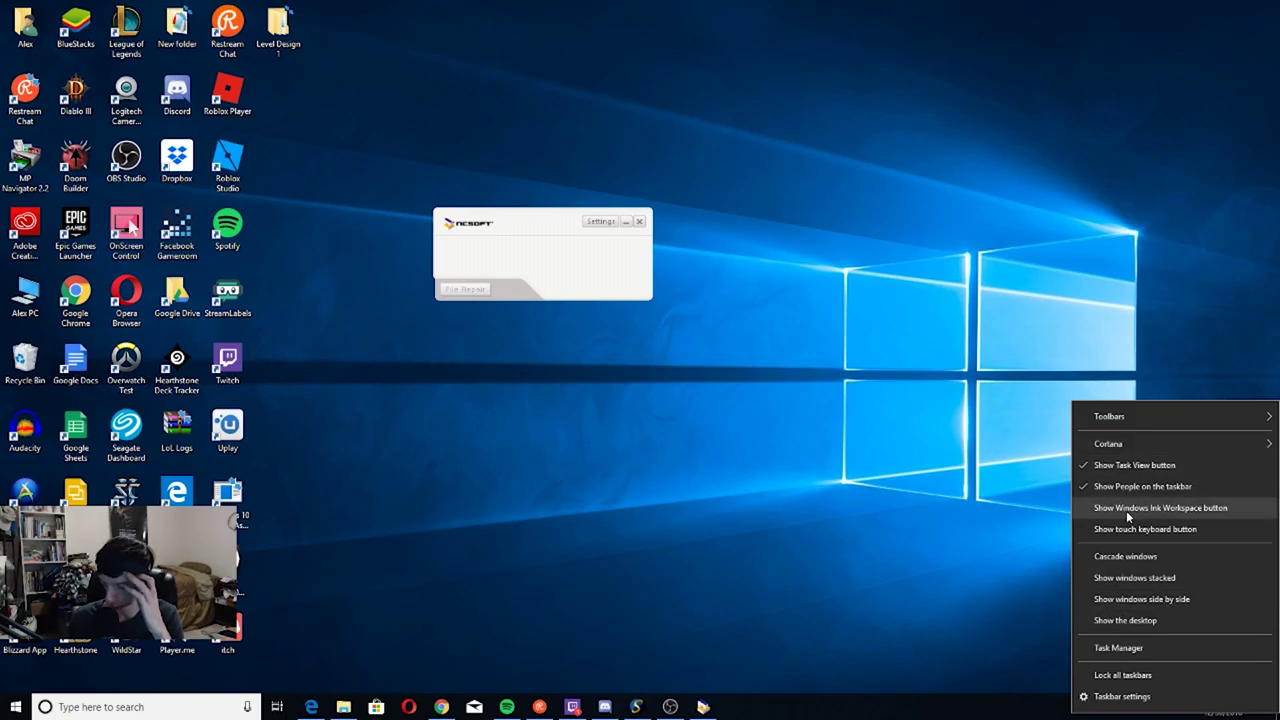
left_click(950, 632)
left_click(1113, 707)
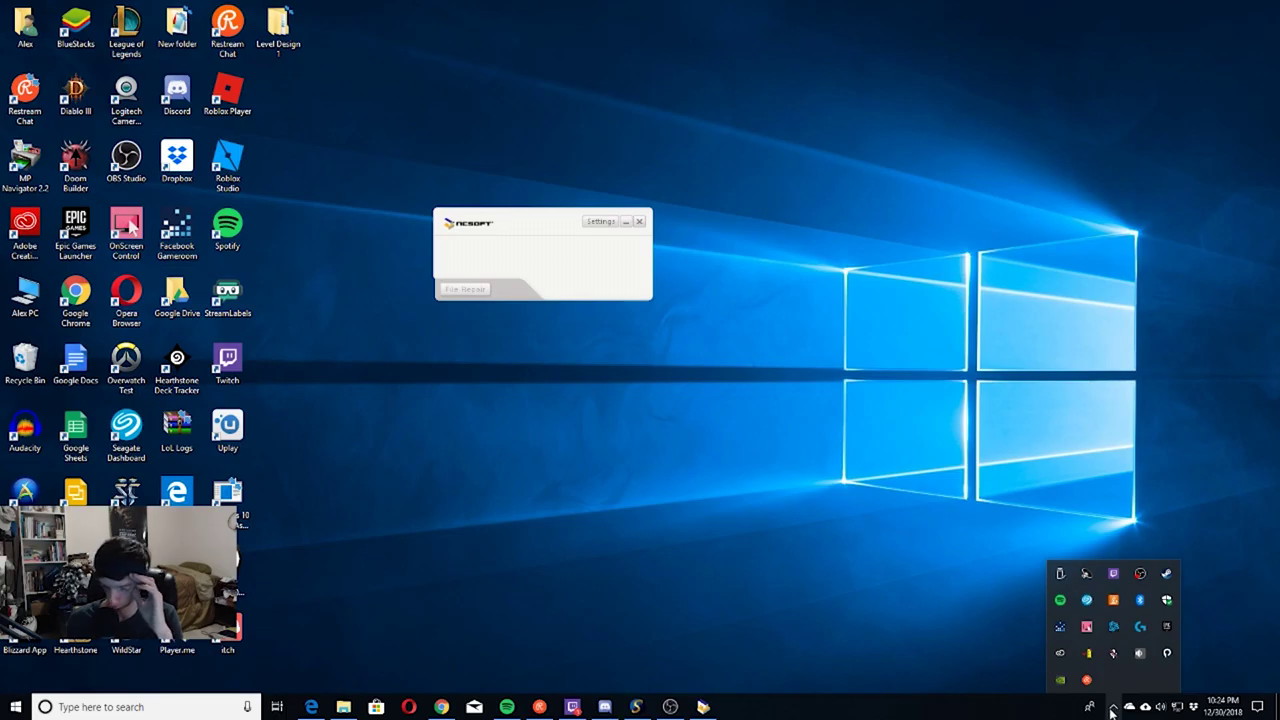
left_click(1113, 707)
mouse_move(703, 707)
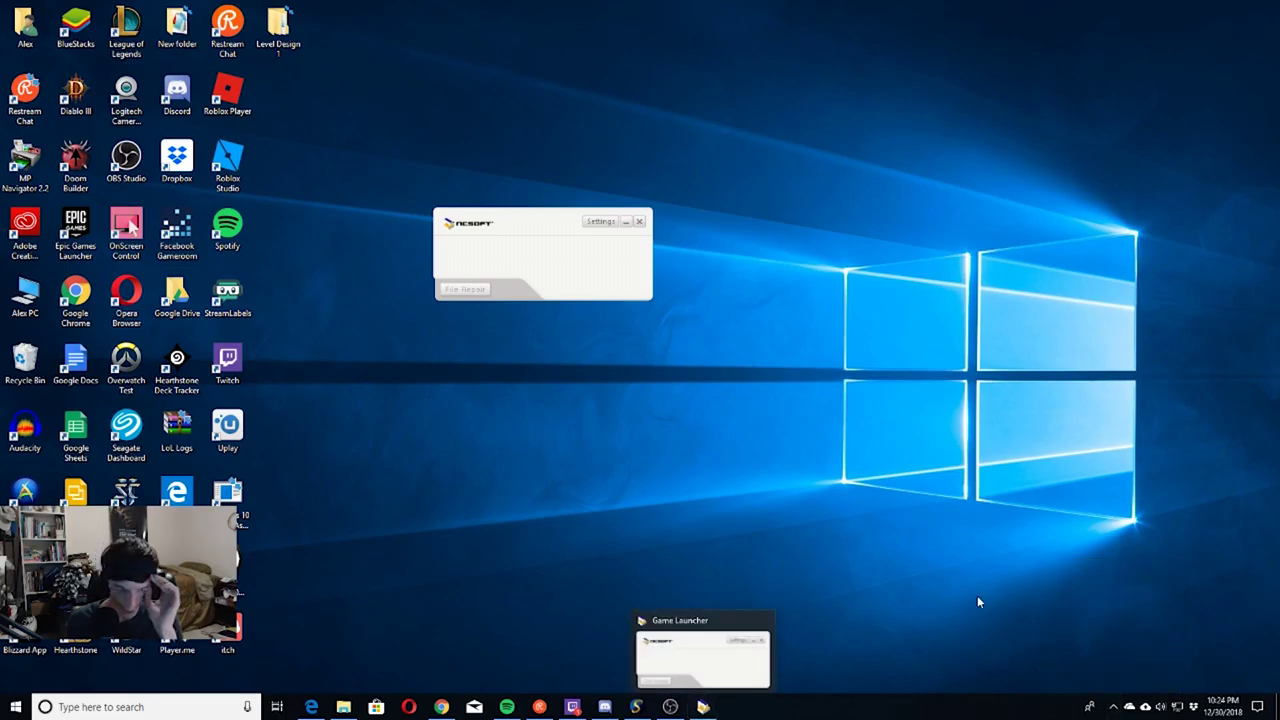
Set "Start game automatically" to Yes in the launcher's settings and confirm it
left_click(593, 221)
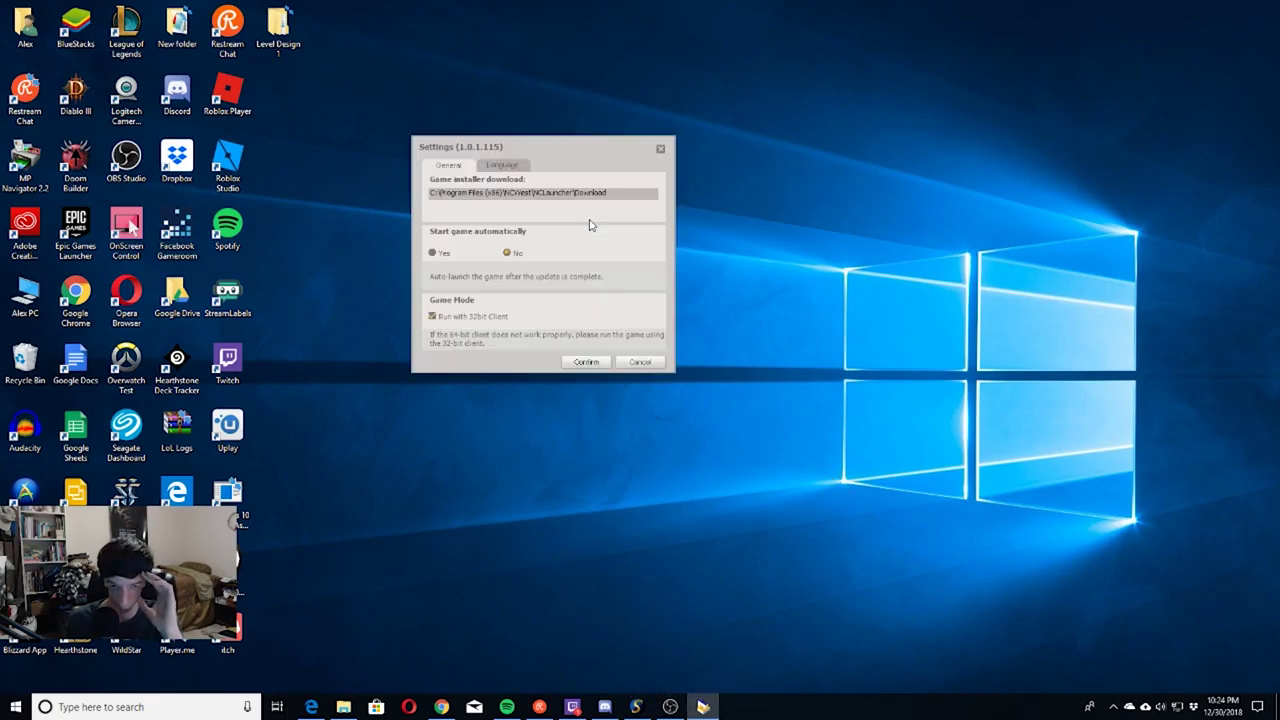
left_click(432, 253)
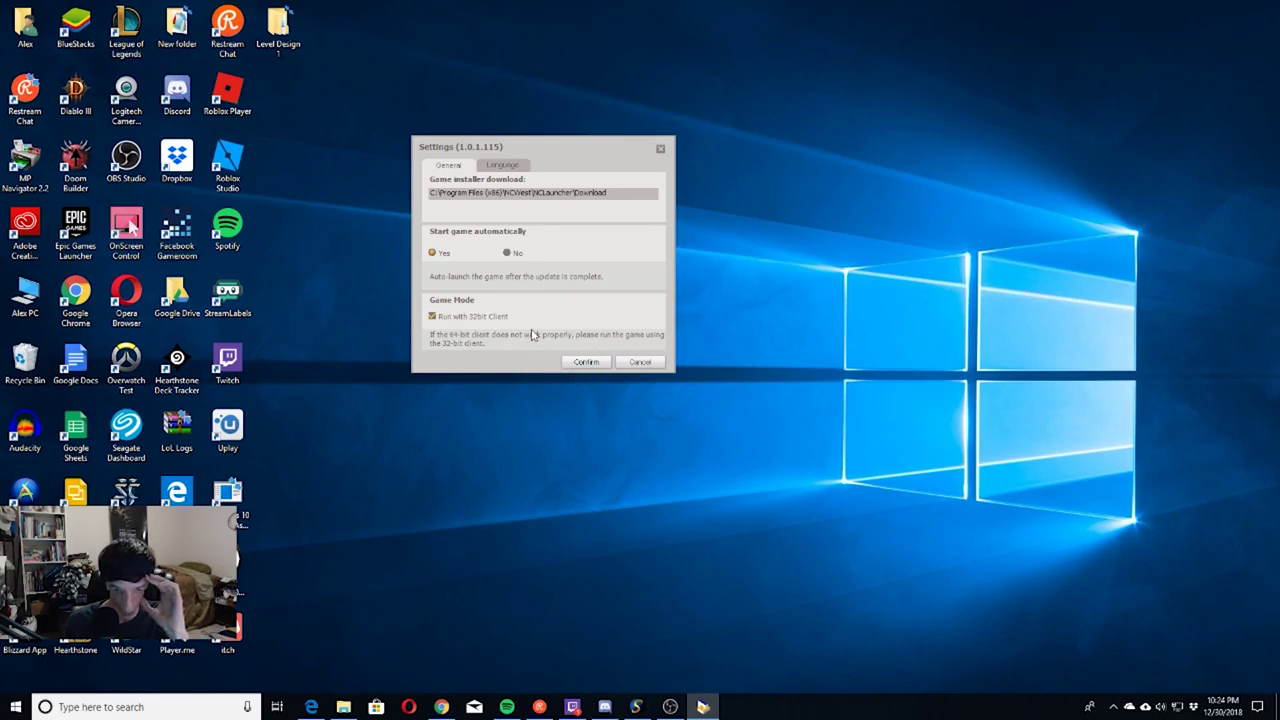
left_click(591, 362)
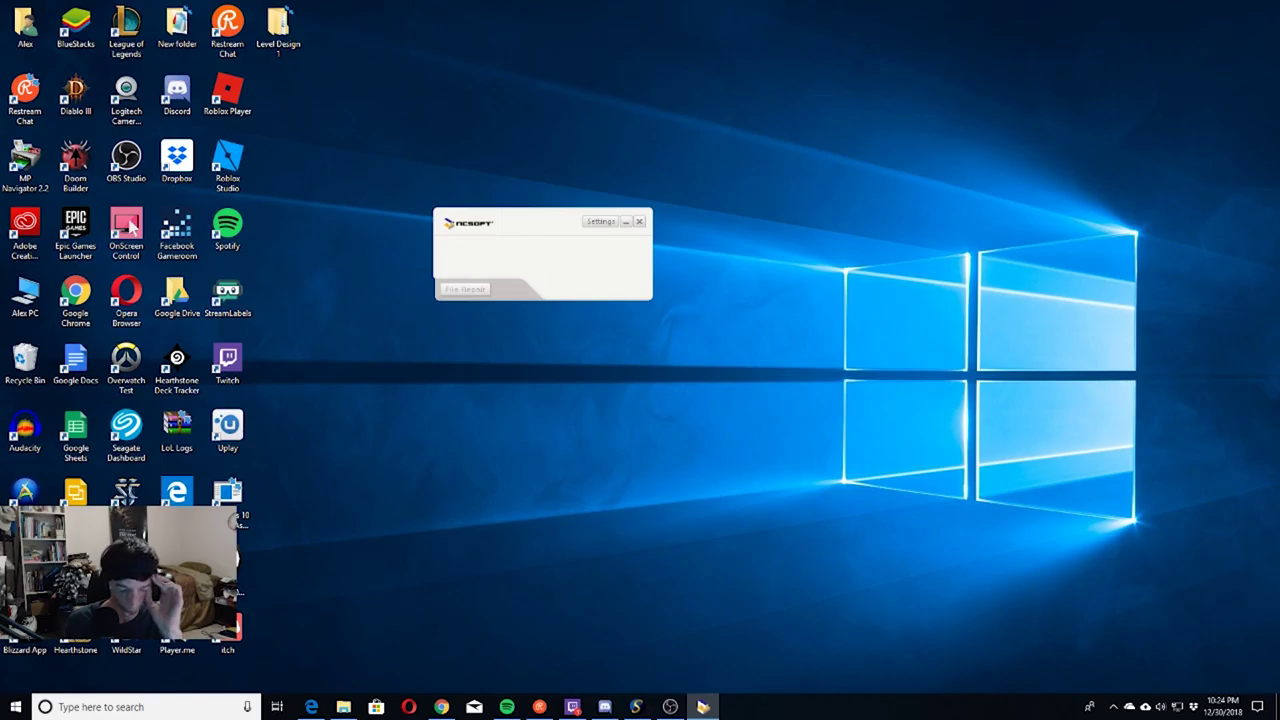
Examine the running apps in Task Manager for the launcher and game processes, and close it
right_click(820, 704)
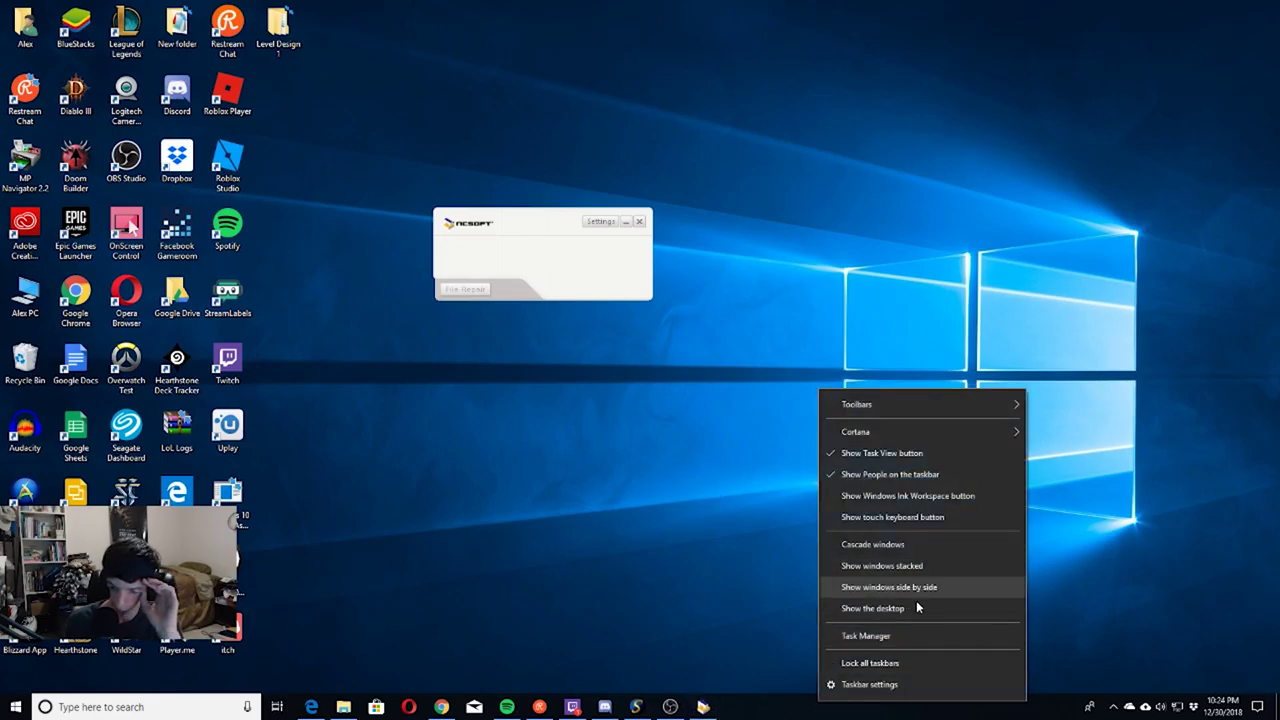
left_click(899, 637)
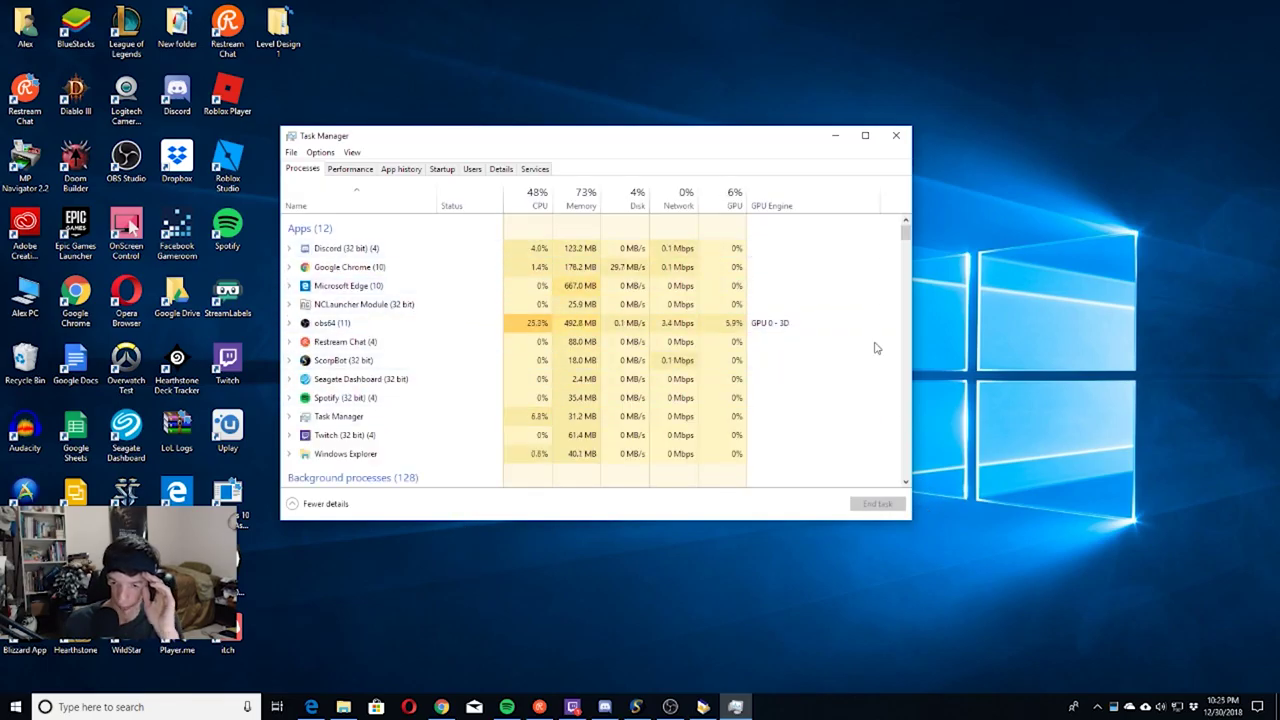
left_click(886, 144)
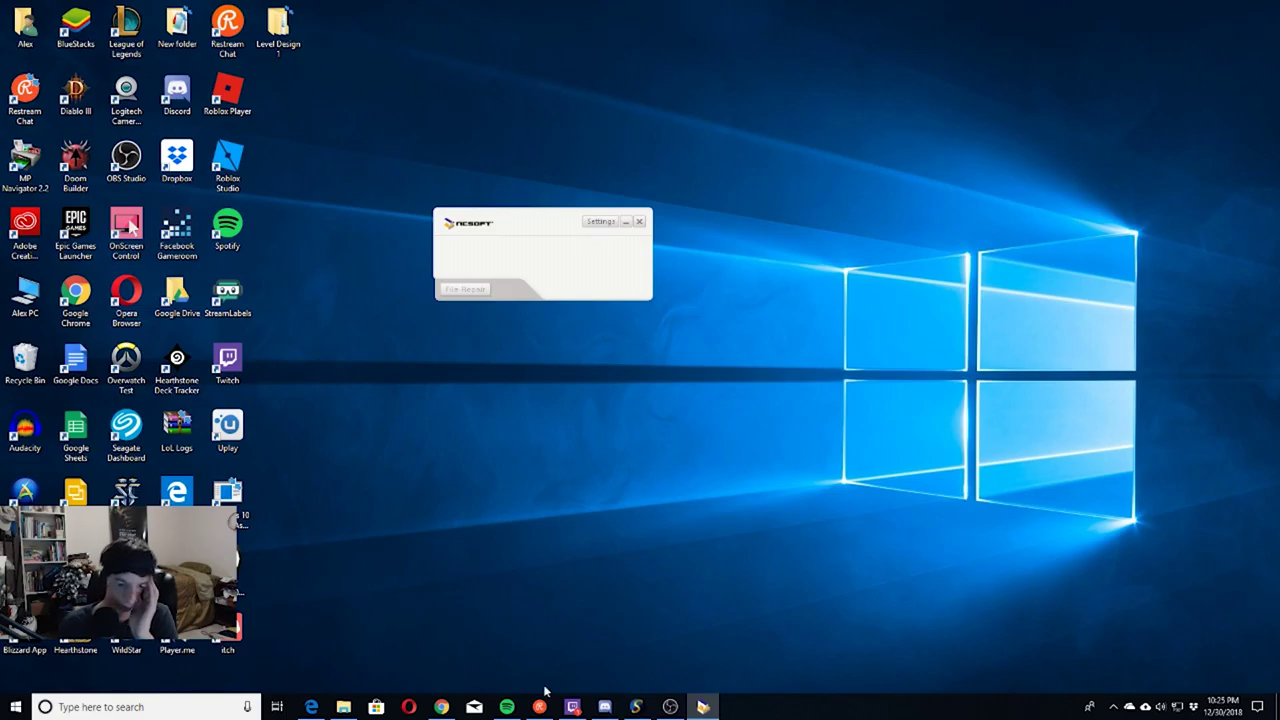
Switch to Microsoft Edge, open the Download Blade & Soul page from the NC account sign-up page, and close the sign-up page
mouse_move(441, 711)
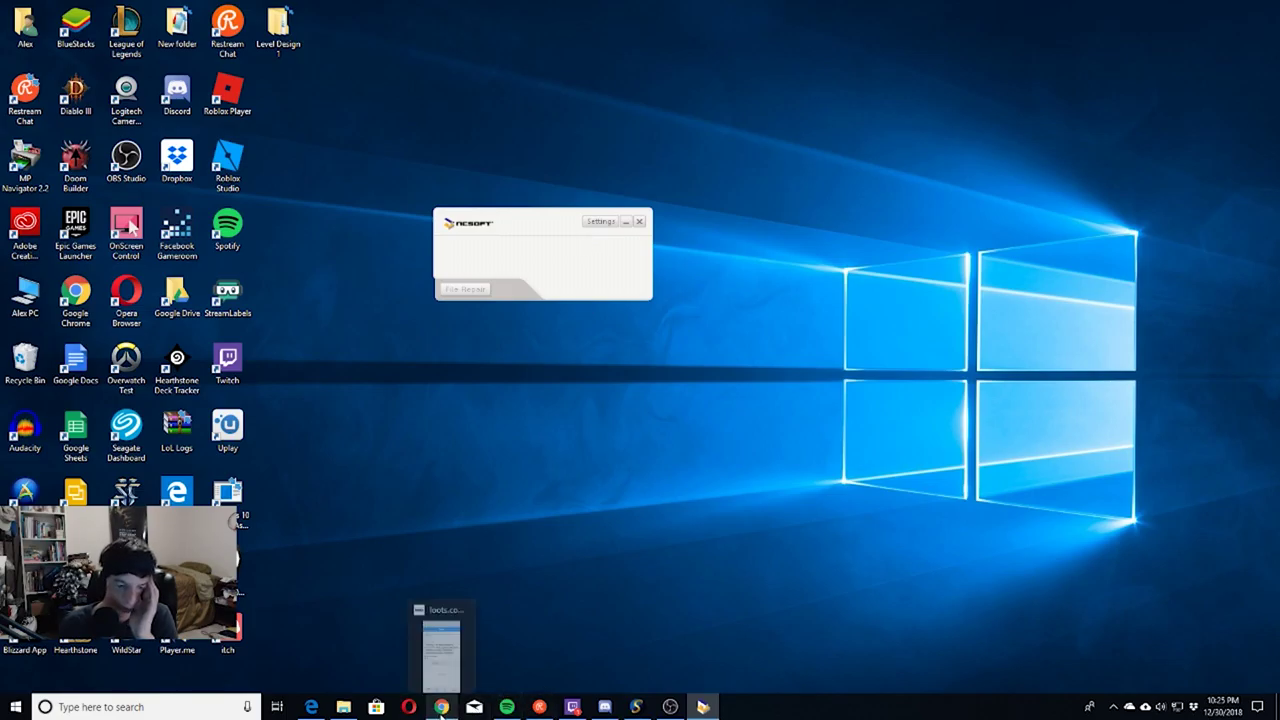
left_click(310, 708)
scroll(659, 448, "down", 3)
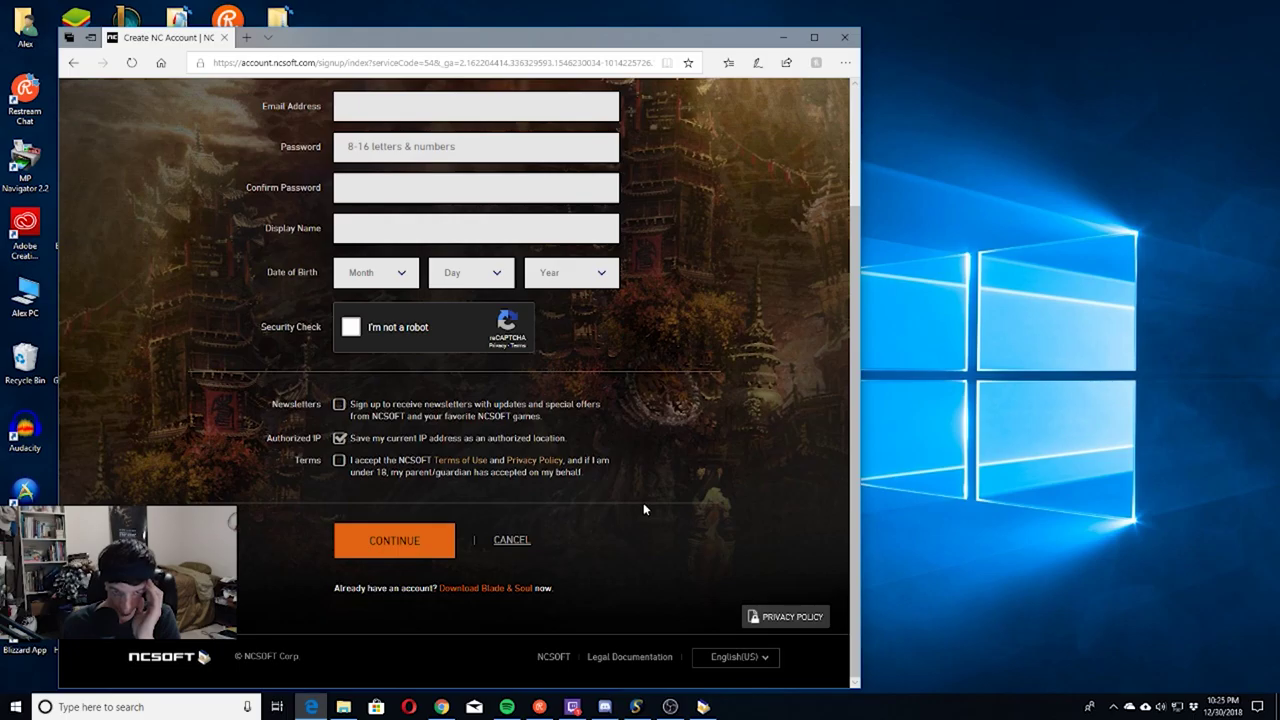
left_click(517, 590)
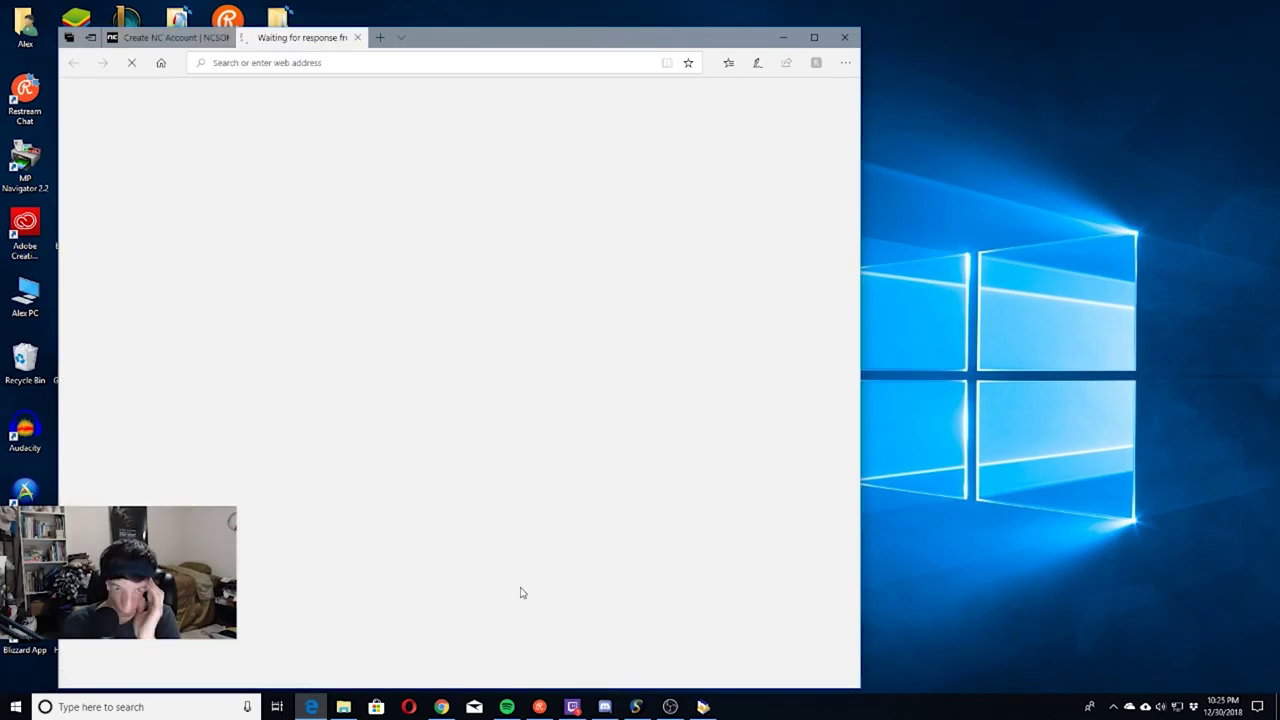
left_click(172, 40)
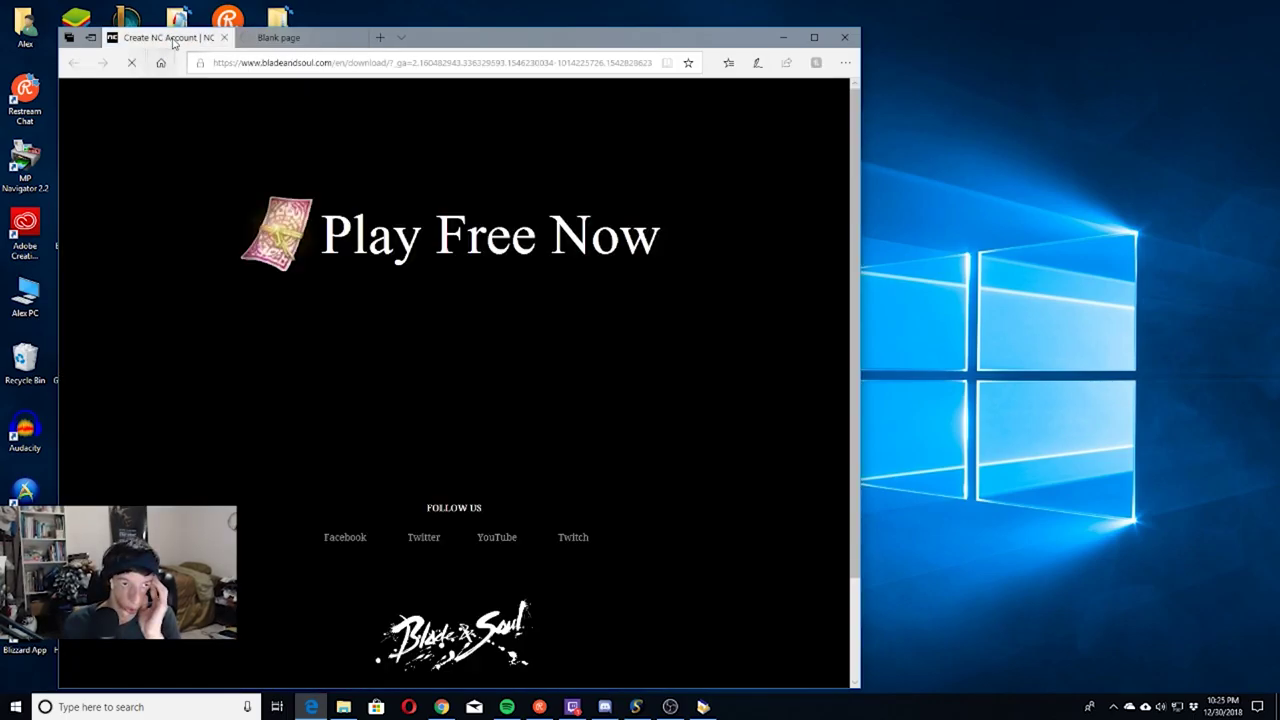
left_click(224, 38)
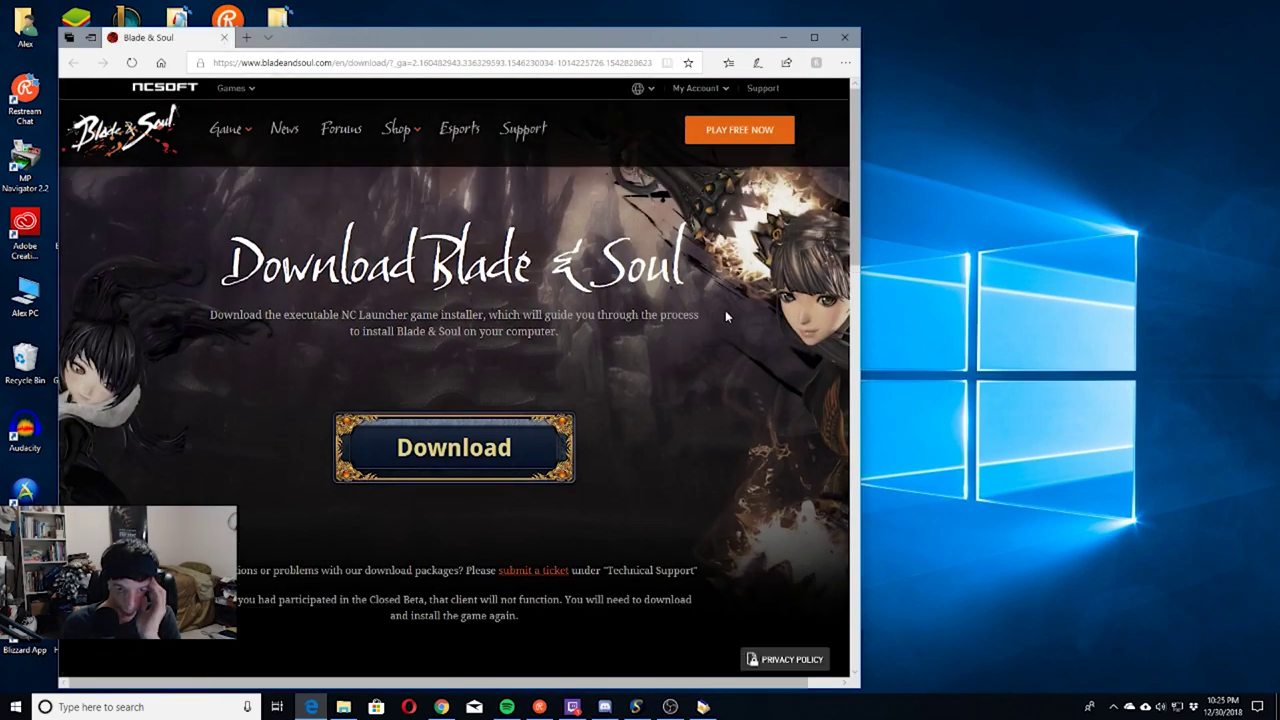
Download BnS_Lite_Installer.exe from the Blade & Soul download page, choosing to run it
scroll(611, 261, "down", 5)
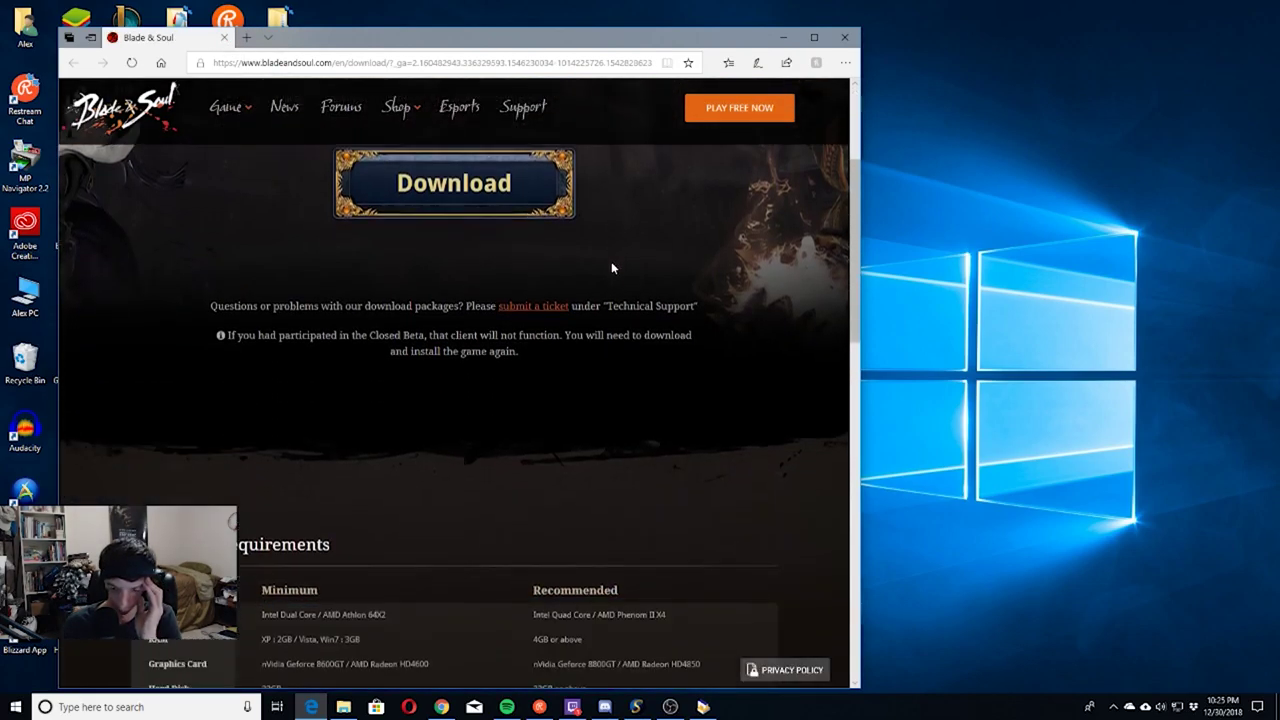
scroll(611, 261, "up", 3)
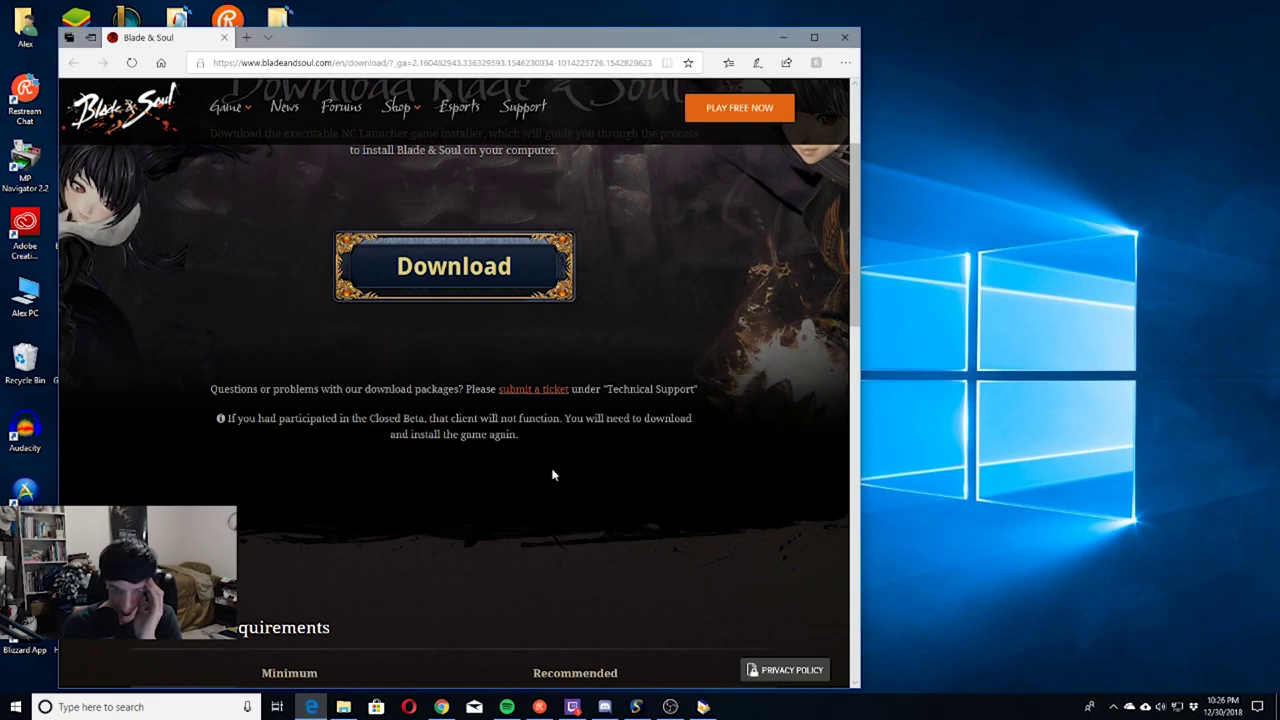
scroll(508, 453, "up", 2)
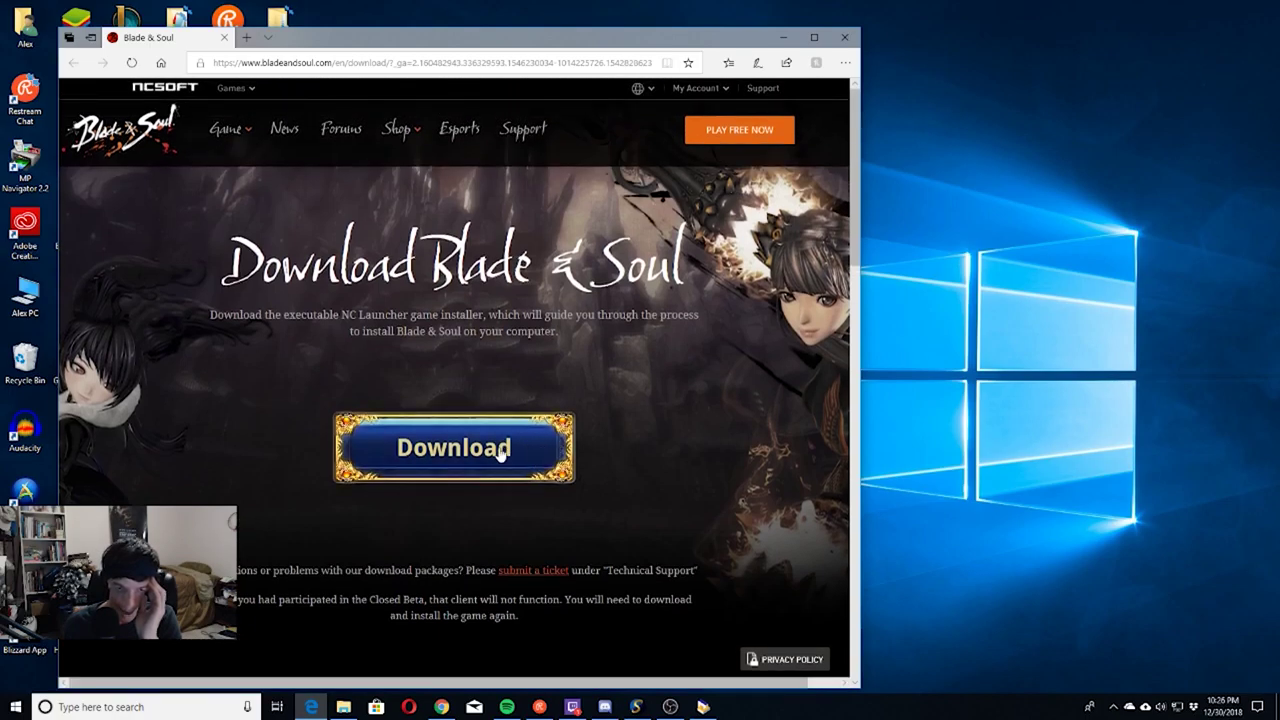
left_click(500, 450)
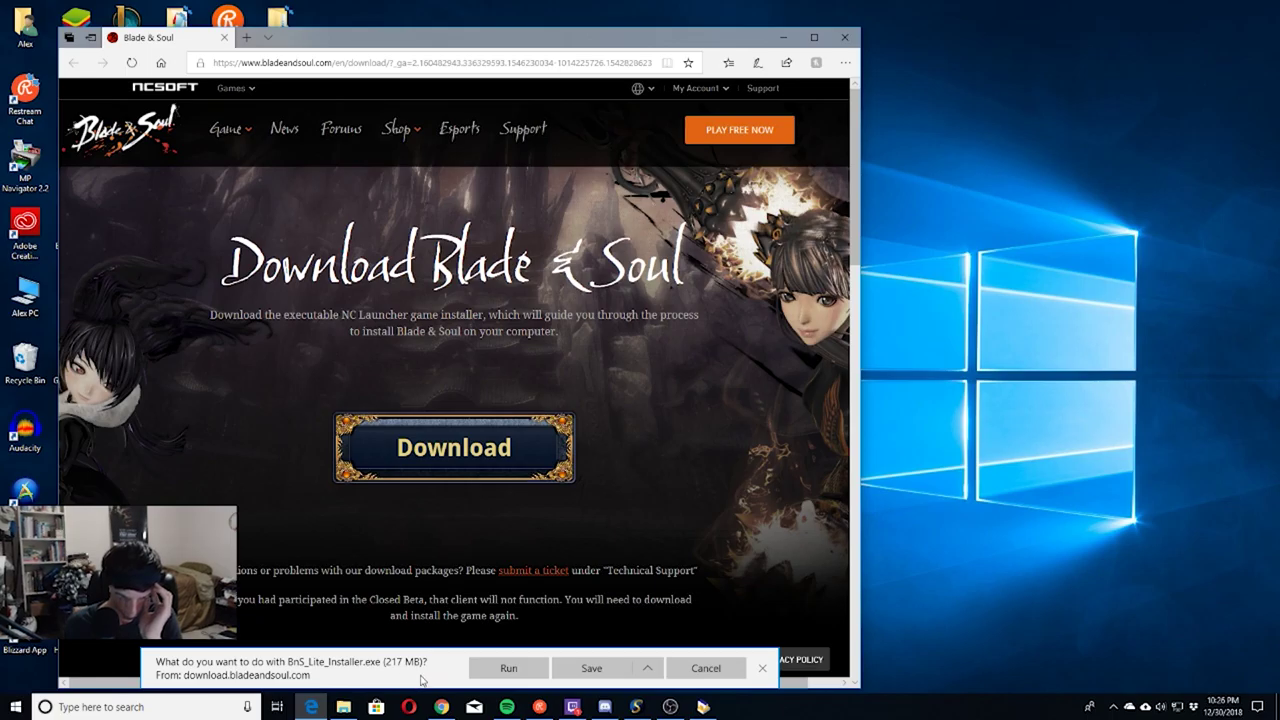
scroll(343, 557, "down", 1)
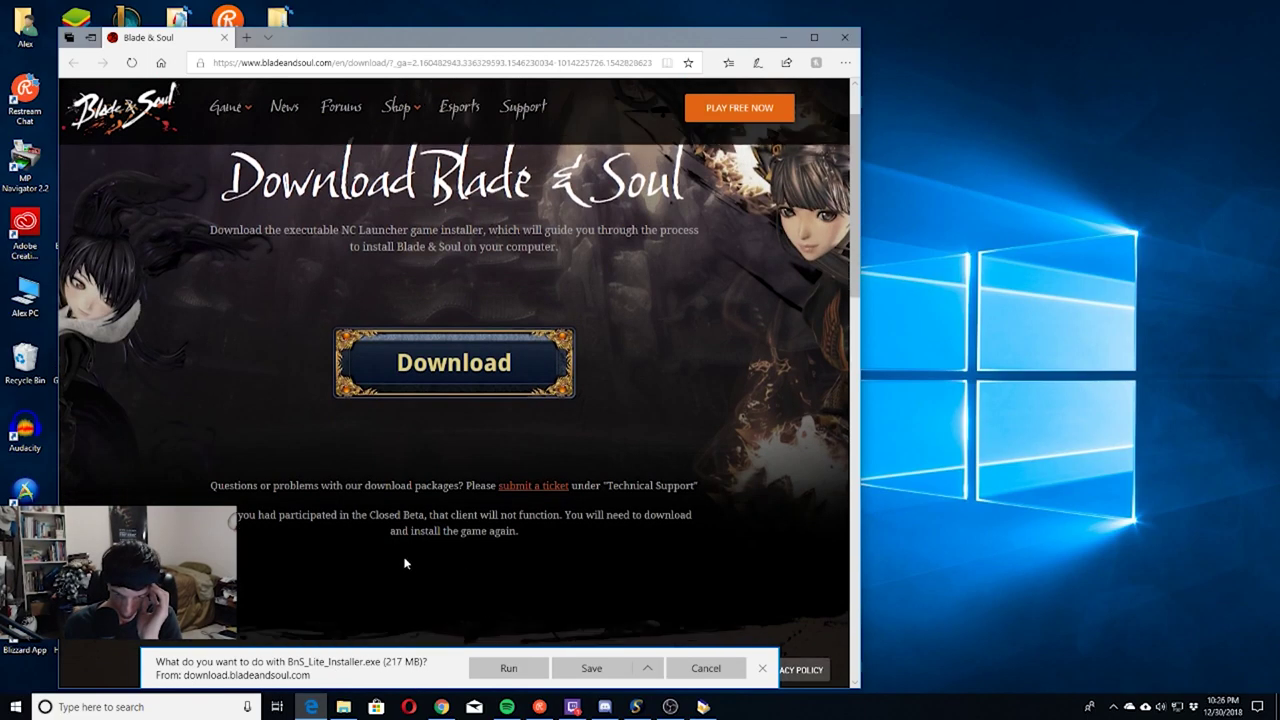
left_click(652, 670)
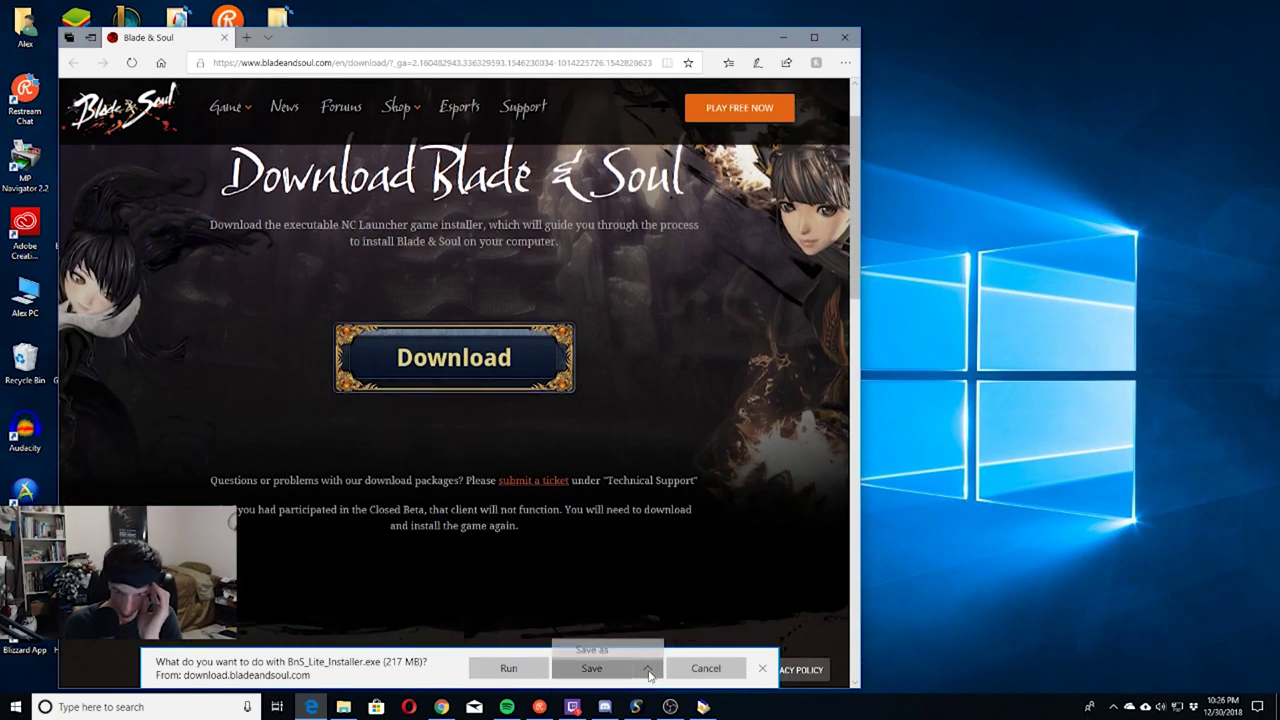
left_click(649, 673)
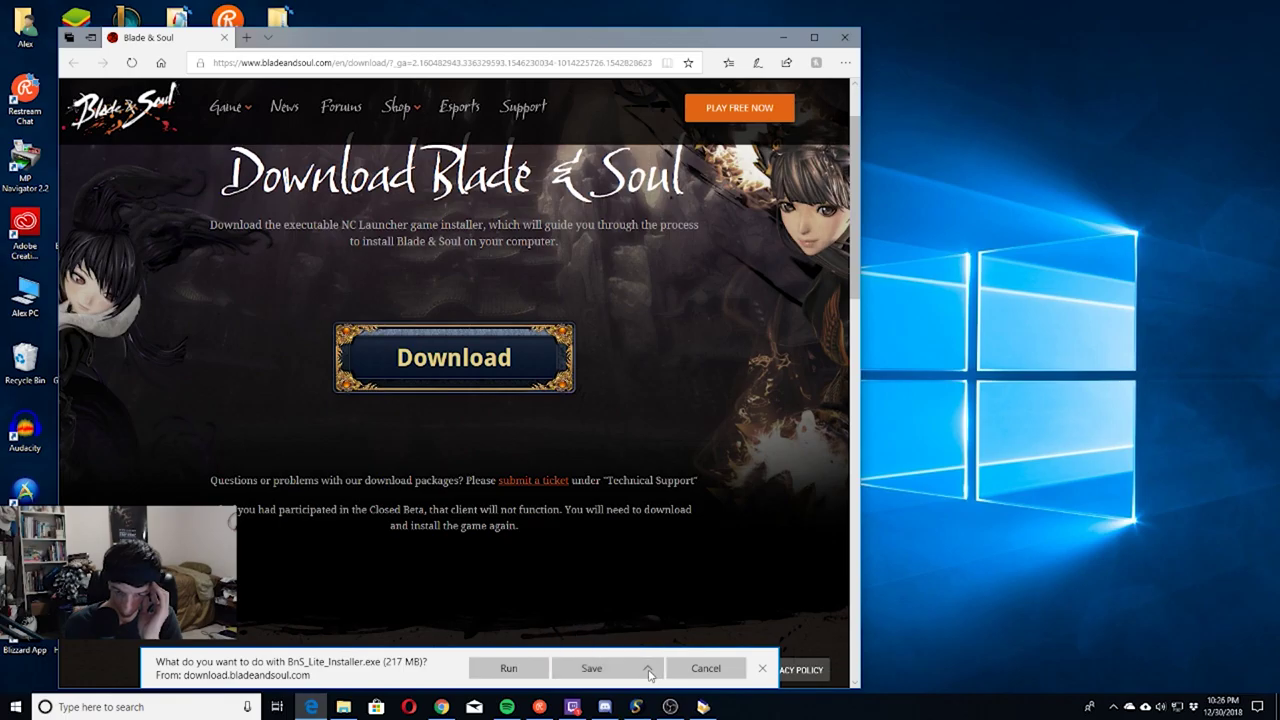
left_click(480, 676)
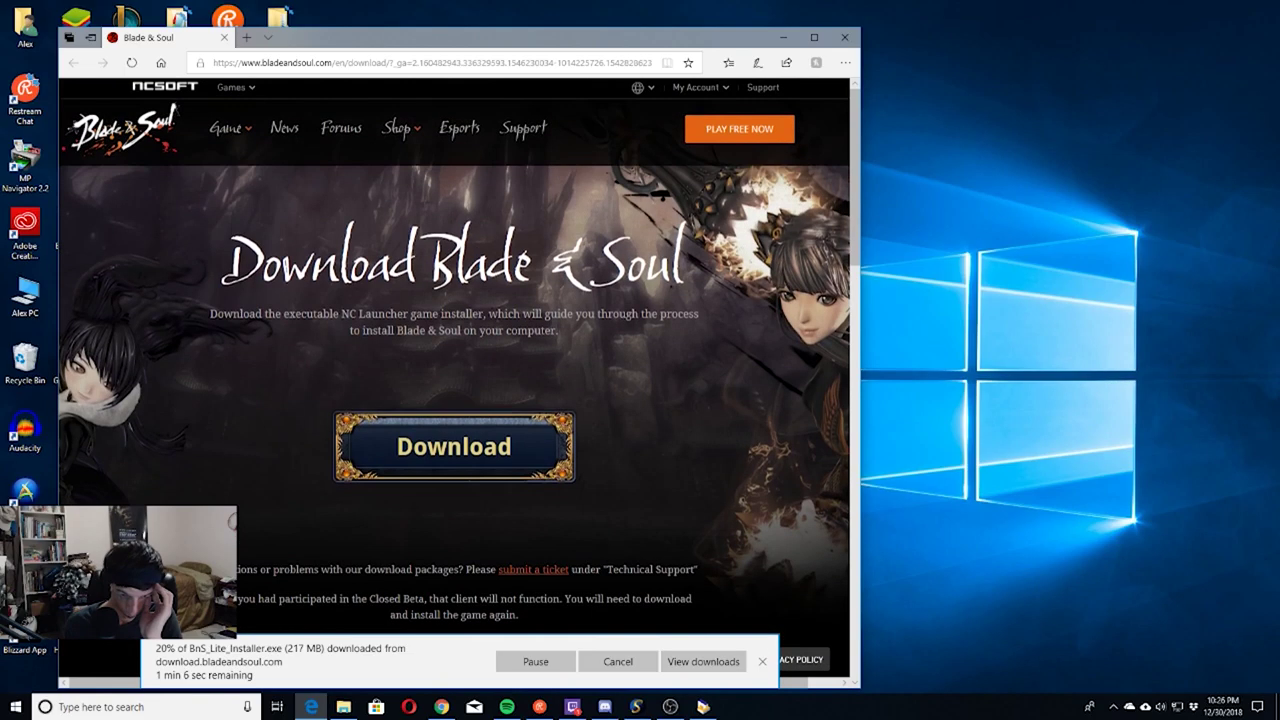
Review the download page's system and Blade & Soul requirements, including the regional restrictions, down to the page footer
scroll(454, 350, "up", 1)
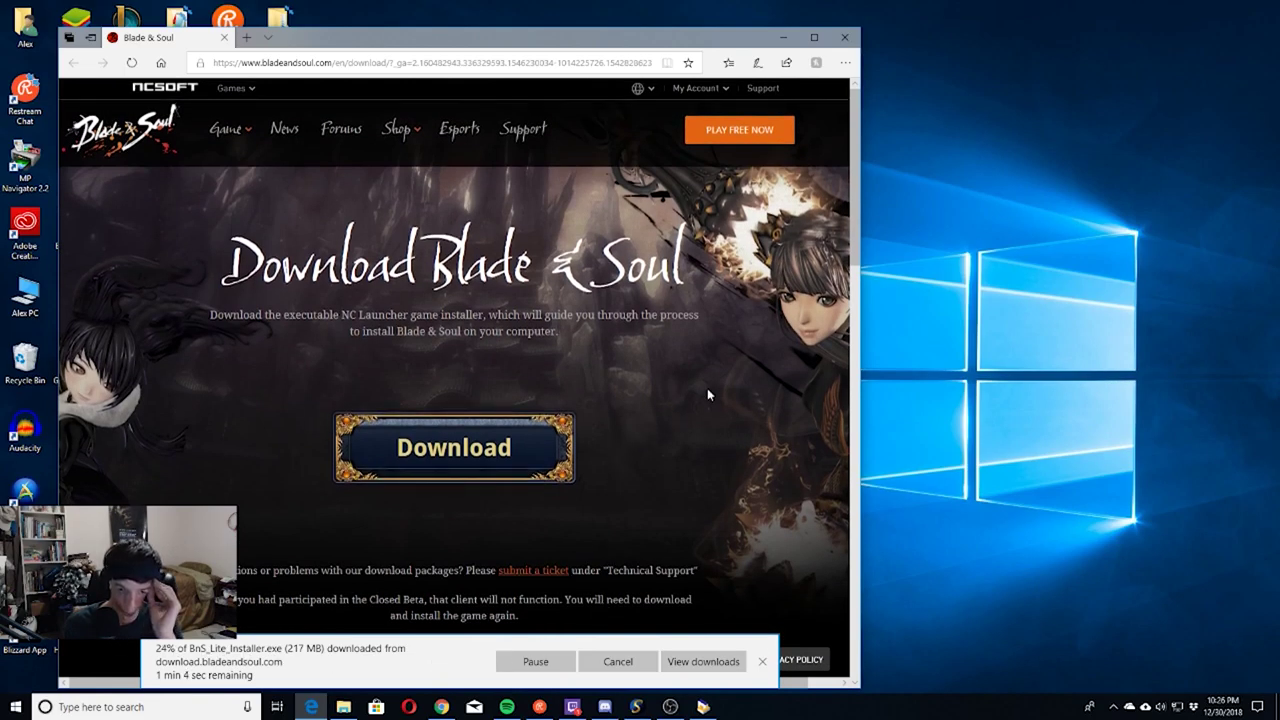
scroll(740, 384, "down", 2)
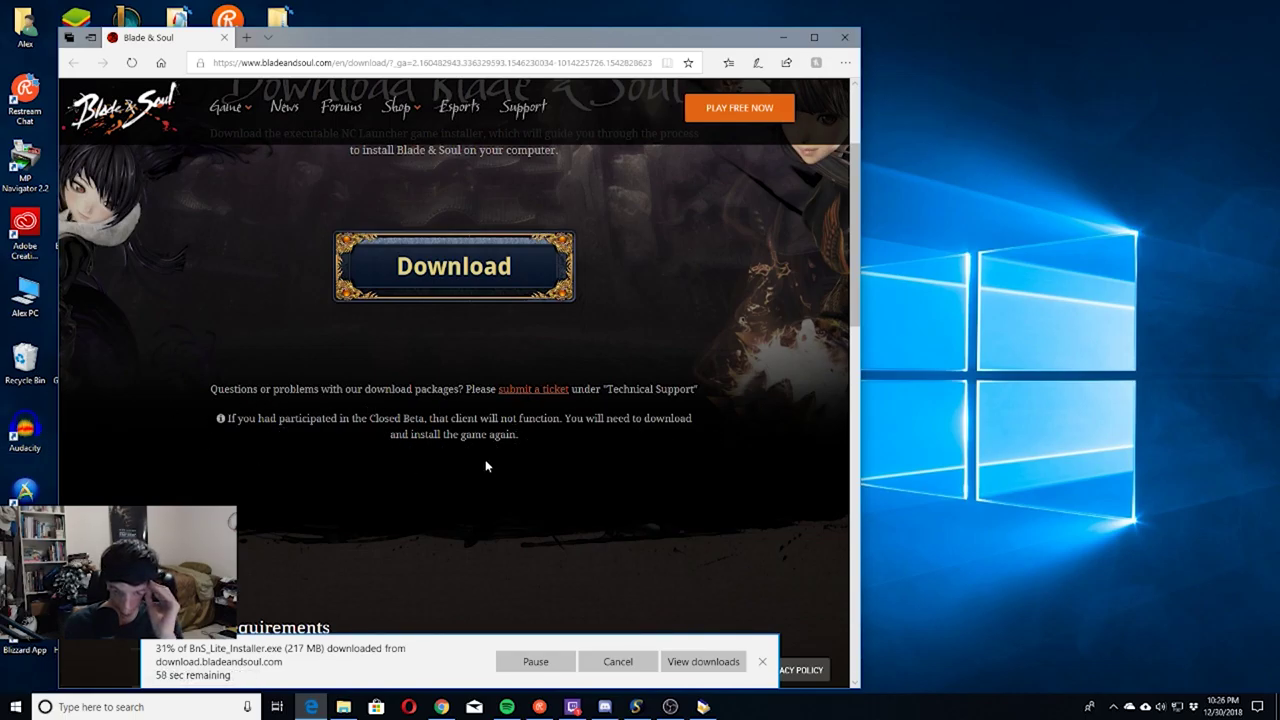
scroll(486, 466, "down", 5)
scroll(731, 463, "up", 2)
scroll(746, 467, "down", 2)
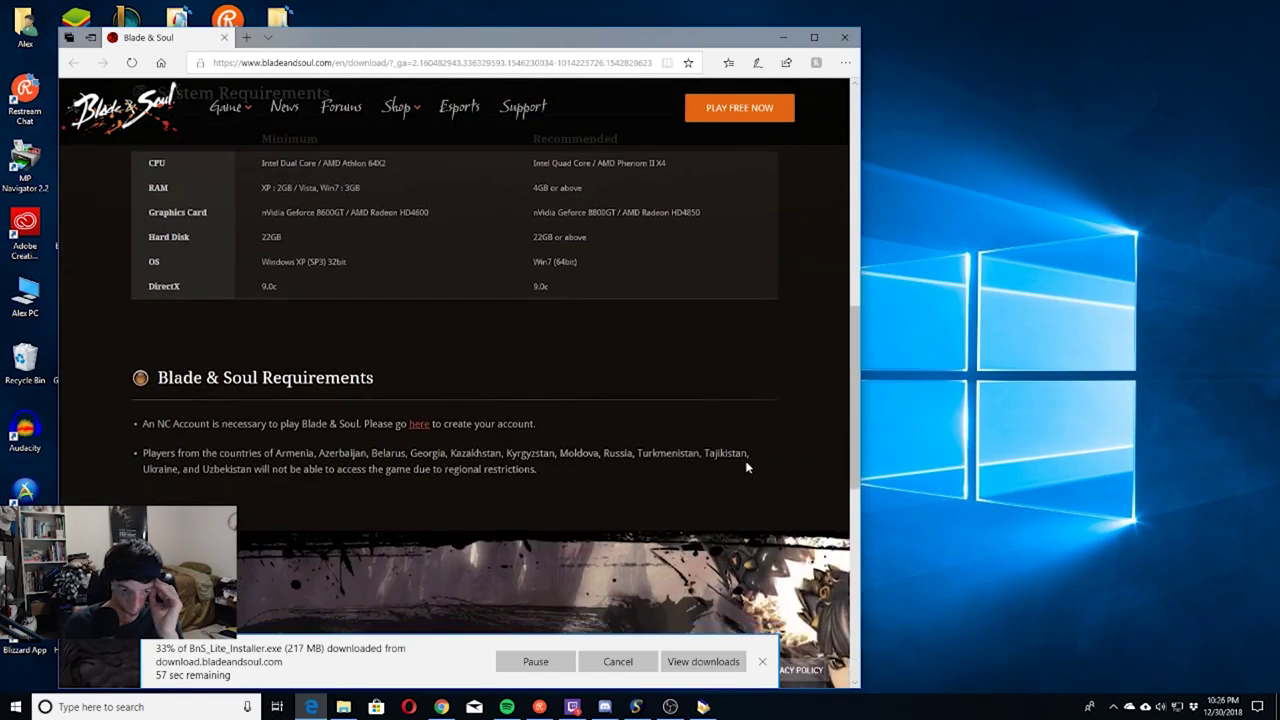
scroll(746, 467, "down", 2)
scroll(747, 465, "up", 1)
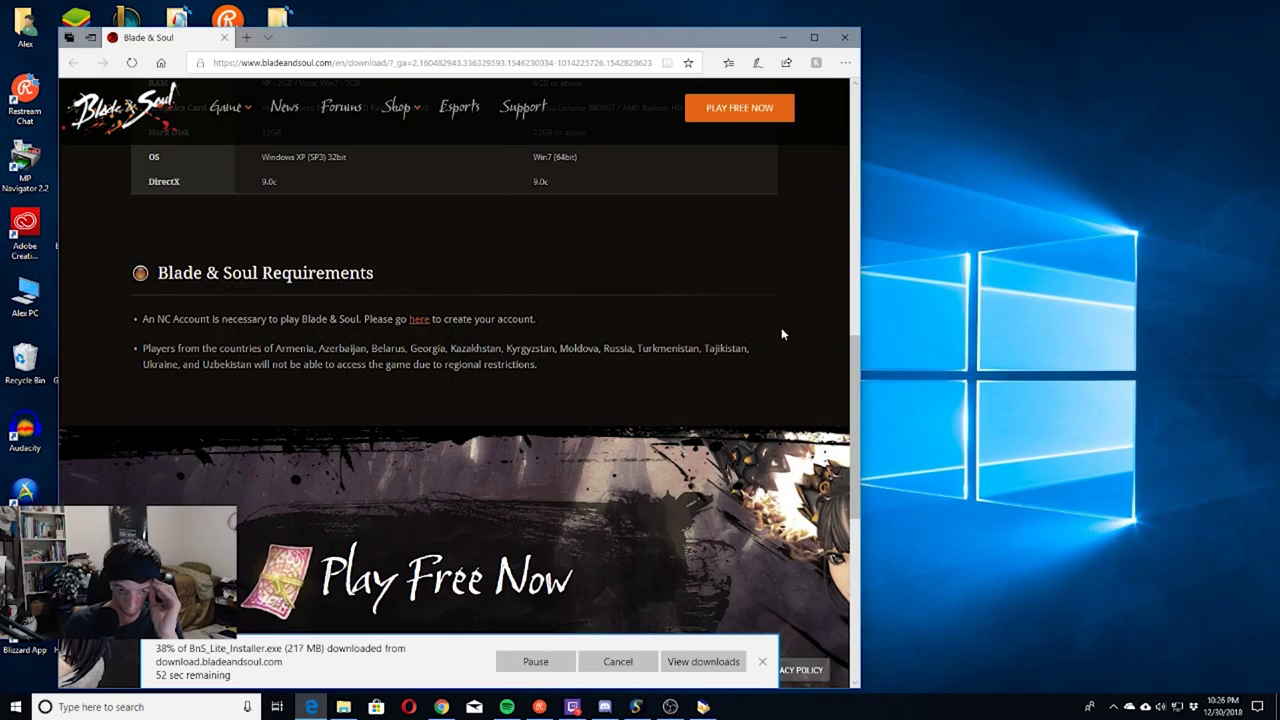
scroll(783, 334, "down", 1)
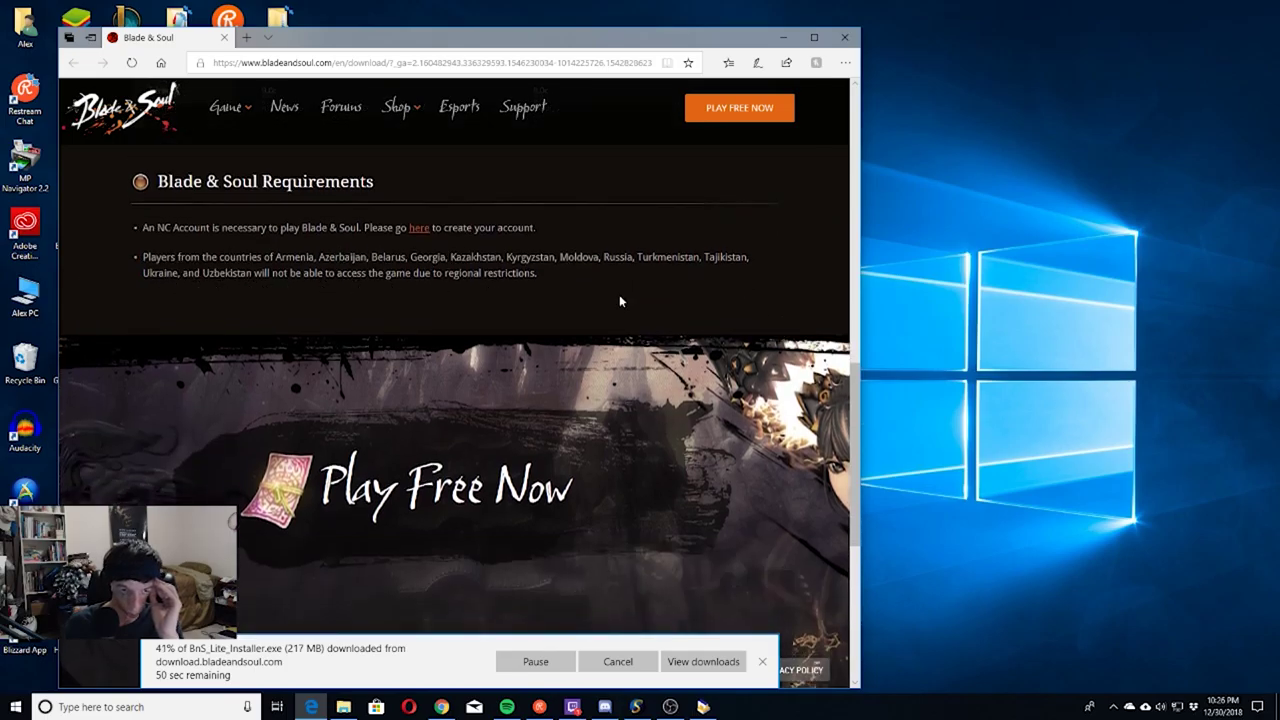
scroll(722, 312, "down", 5)
scroll(720, 457, "up", 10)
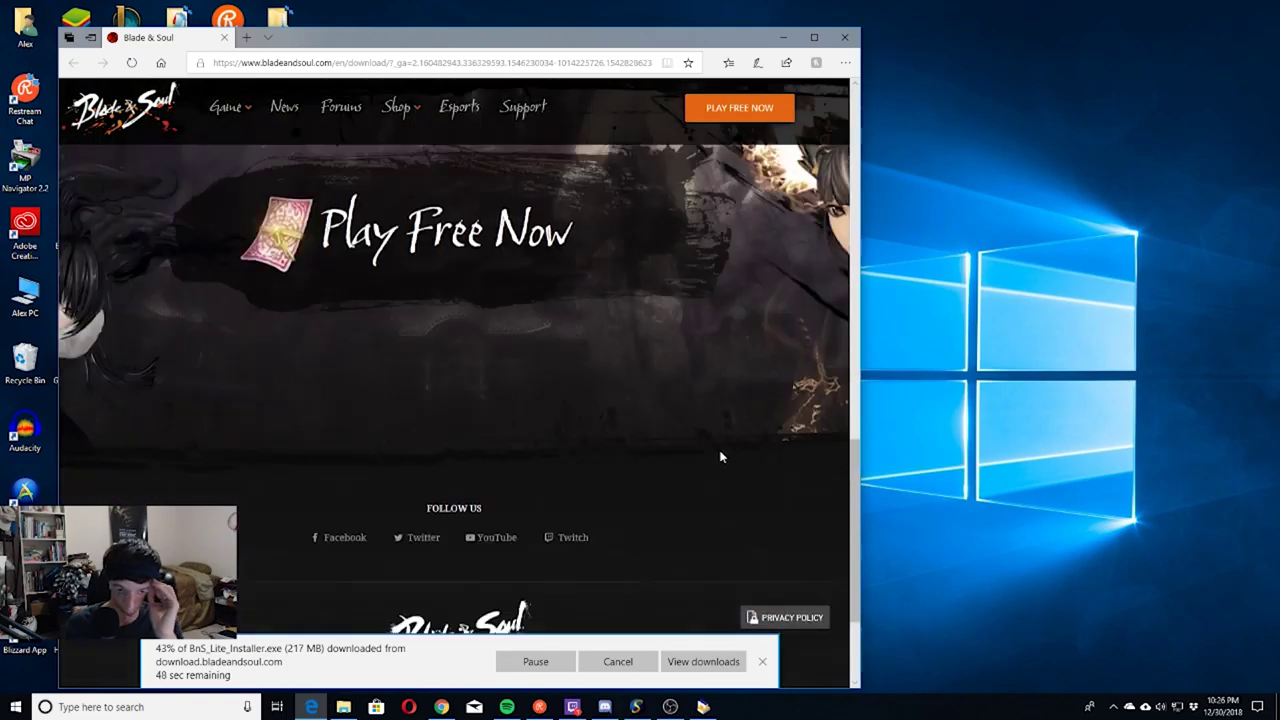
scroll(720, 457, "up", 1)
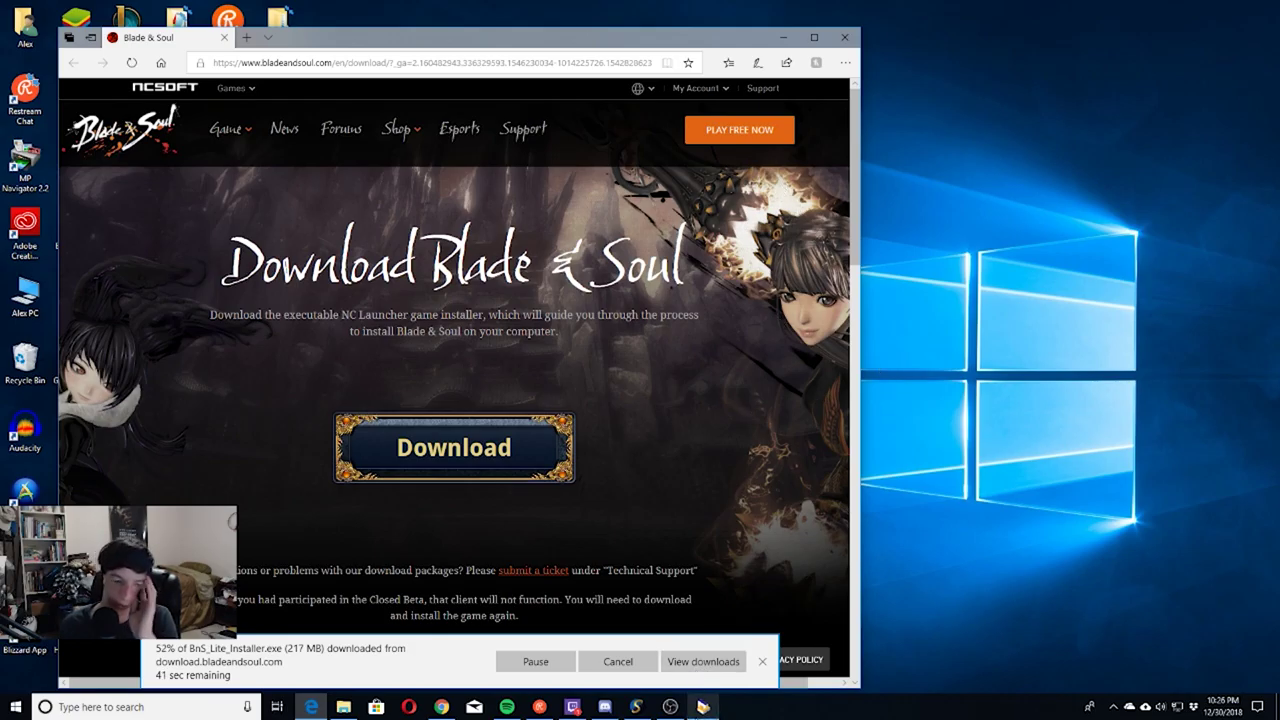
left_click(703, 706)
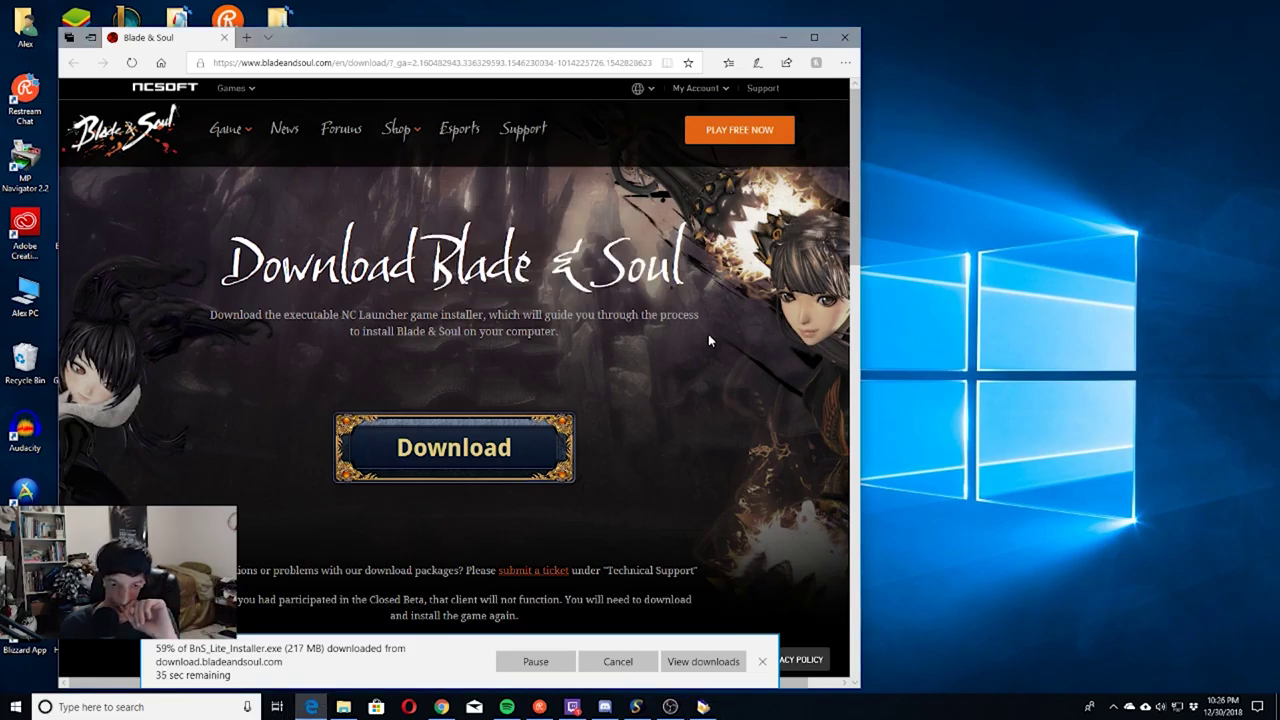
scroll(722, 329, "down", 6)
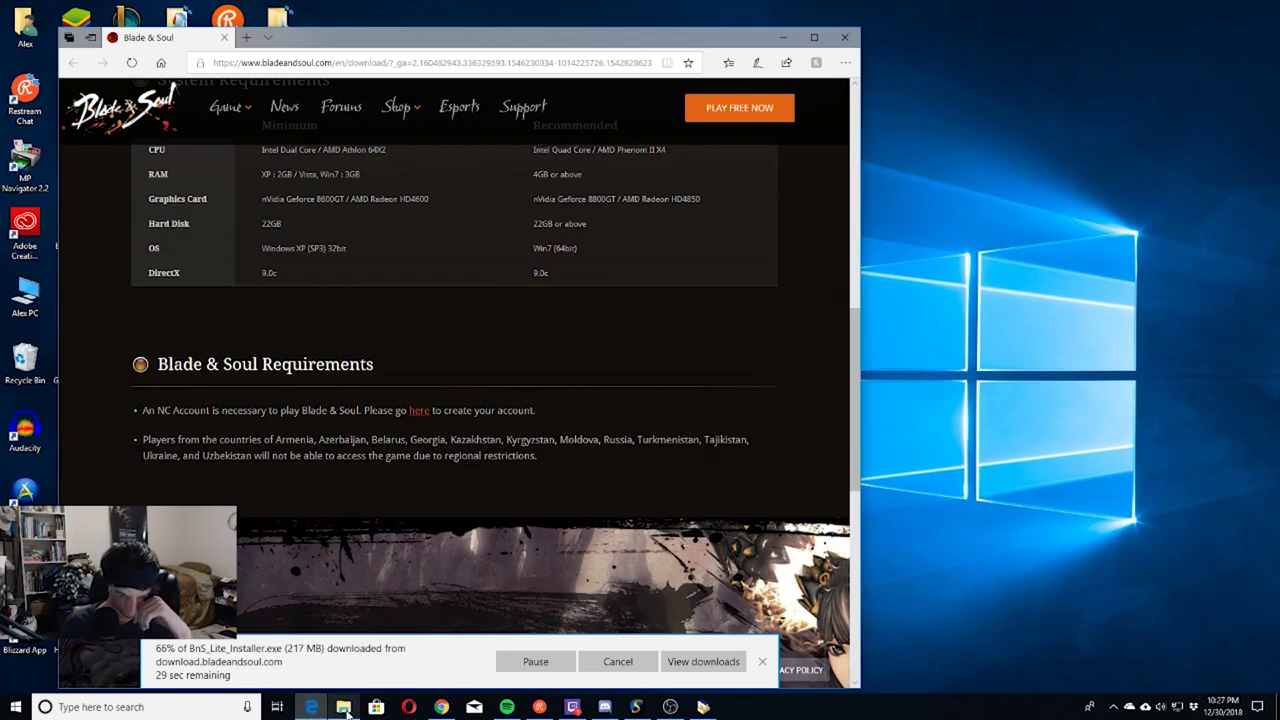
Open a new File Explorer window, check the Downloads folder in it, and minimize the window
left_click(345, 710)
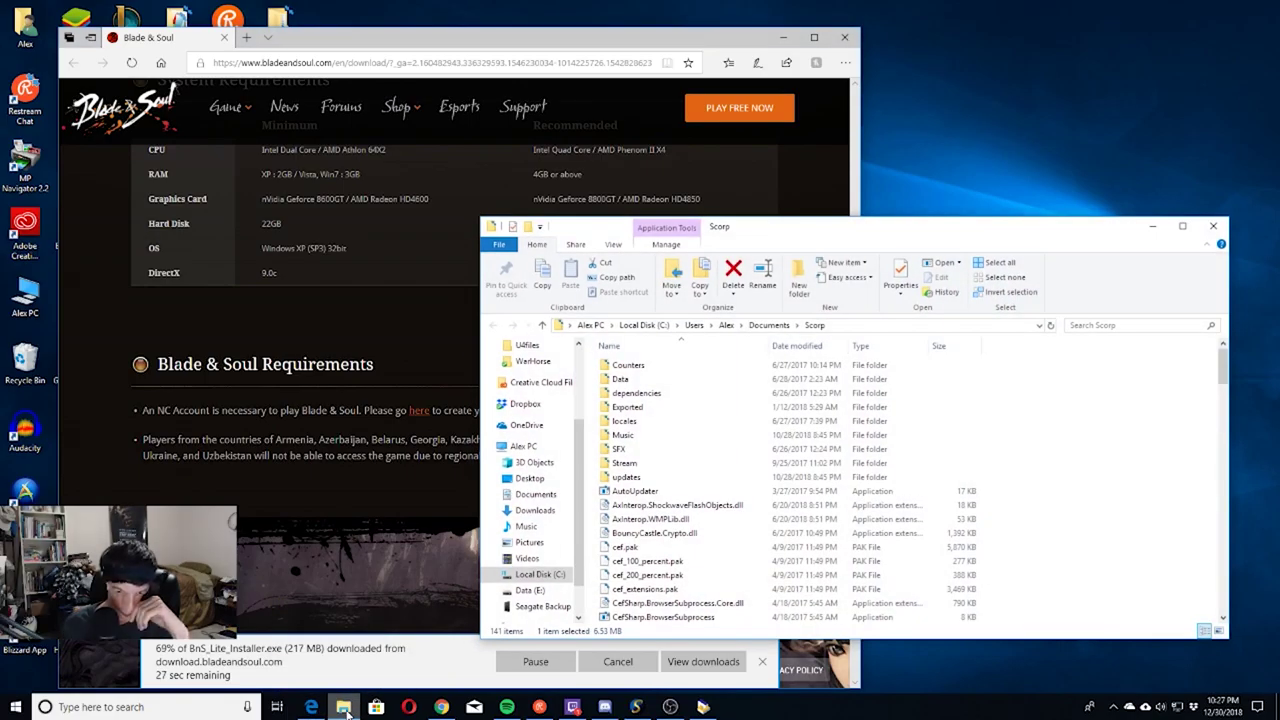
right_click(344, 708)
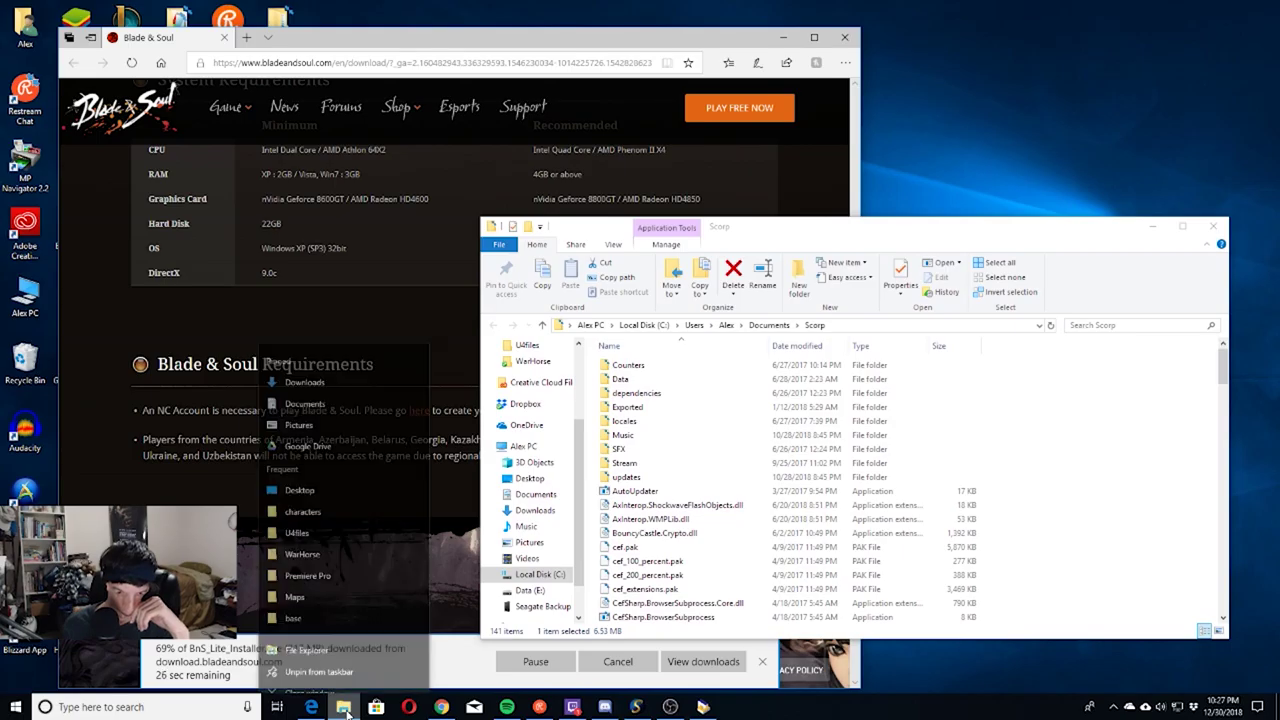
left_click(340, 477)
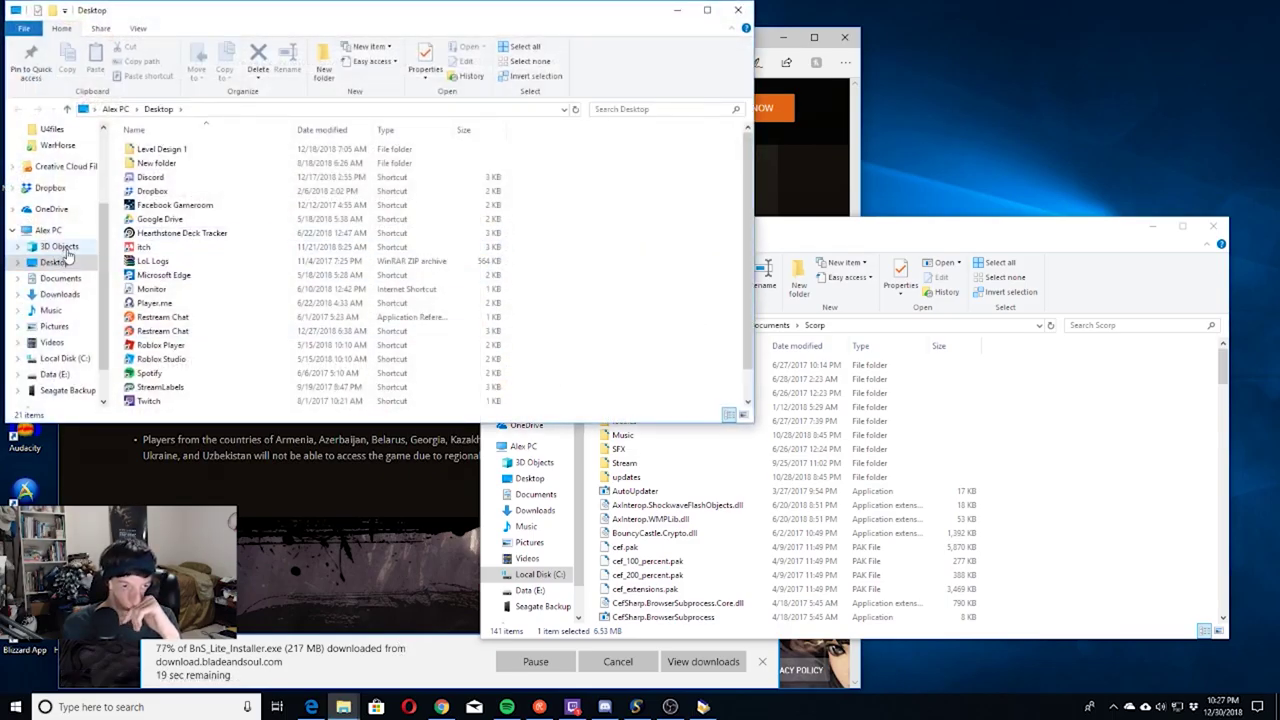
scroll(67, 256, "up", 5)
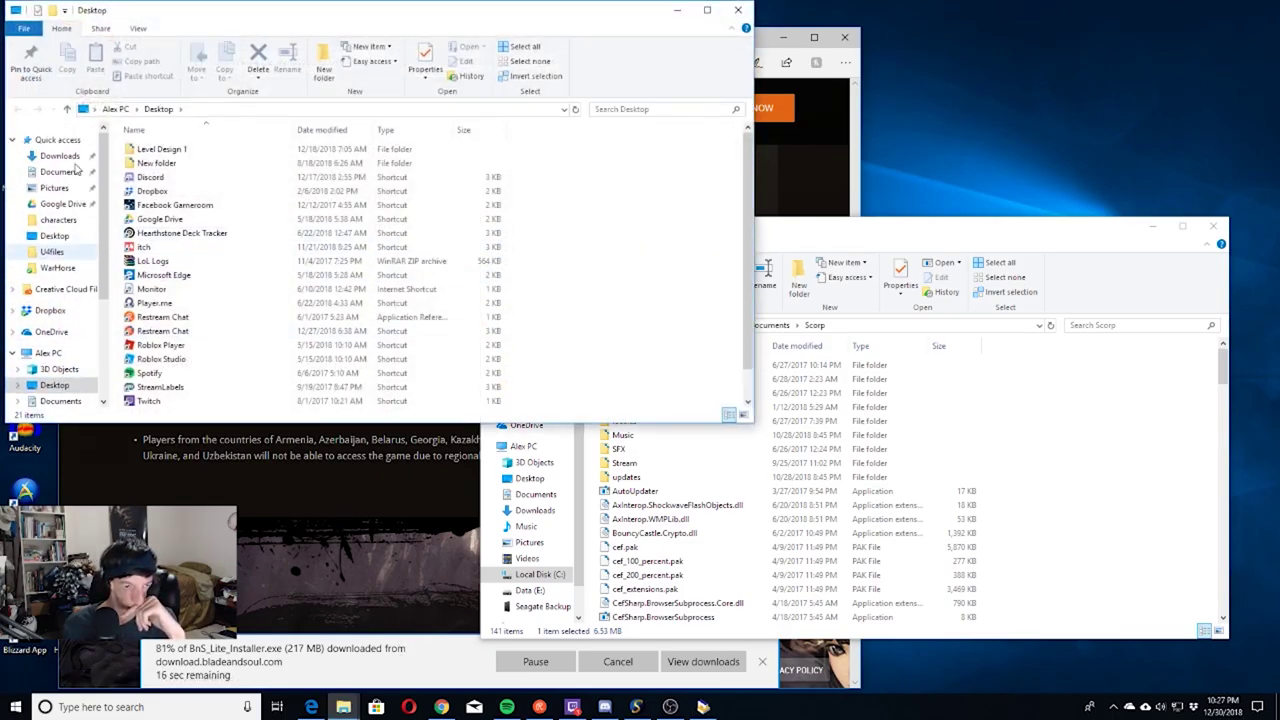
left_click(66, 236)
left_click(59, 156)
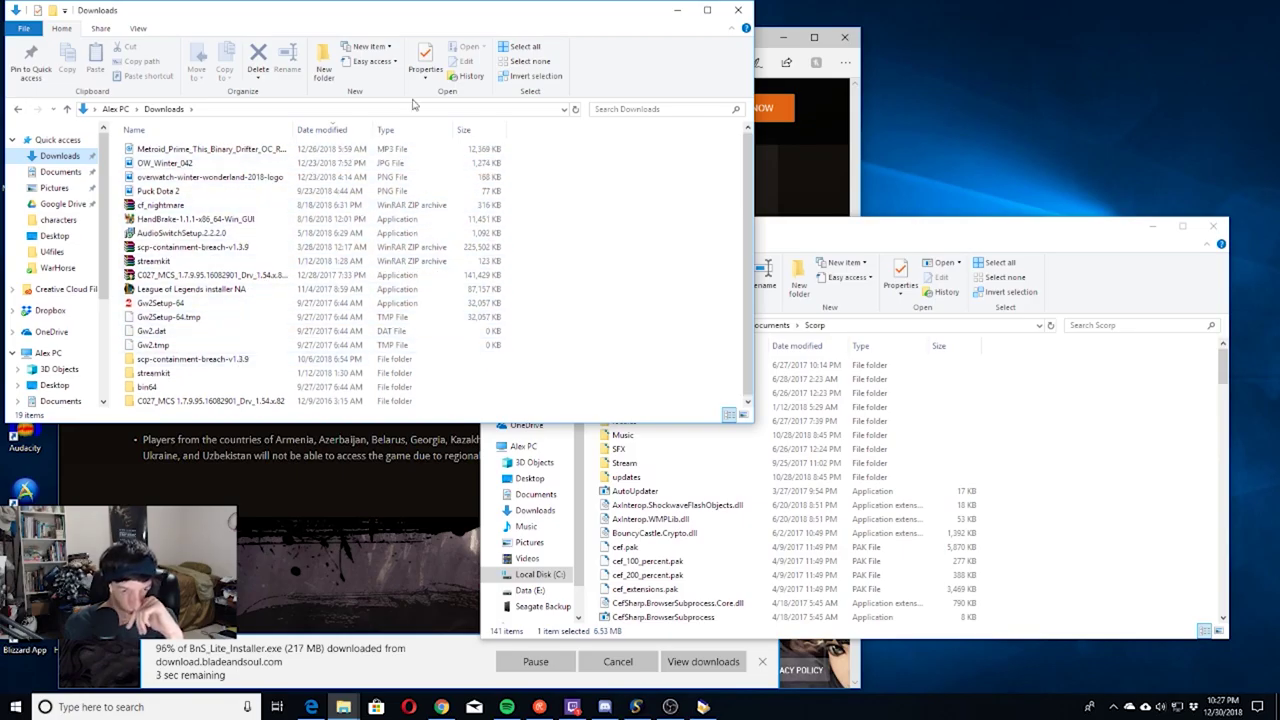
left_click(678, 12)
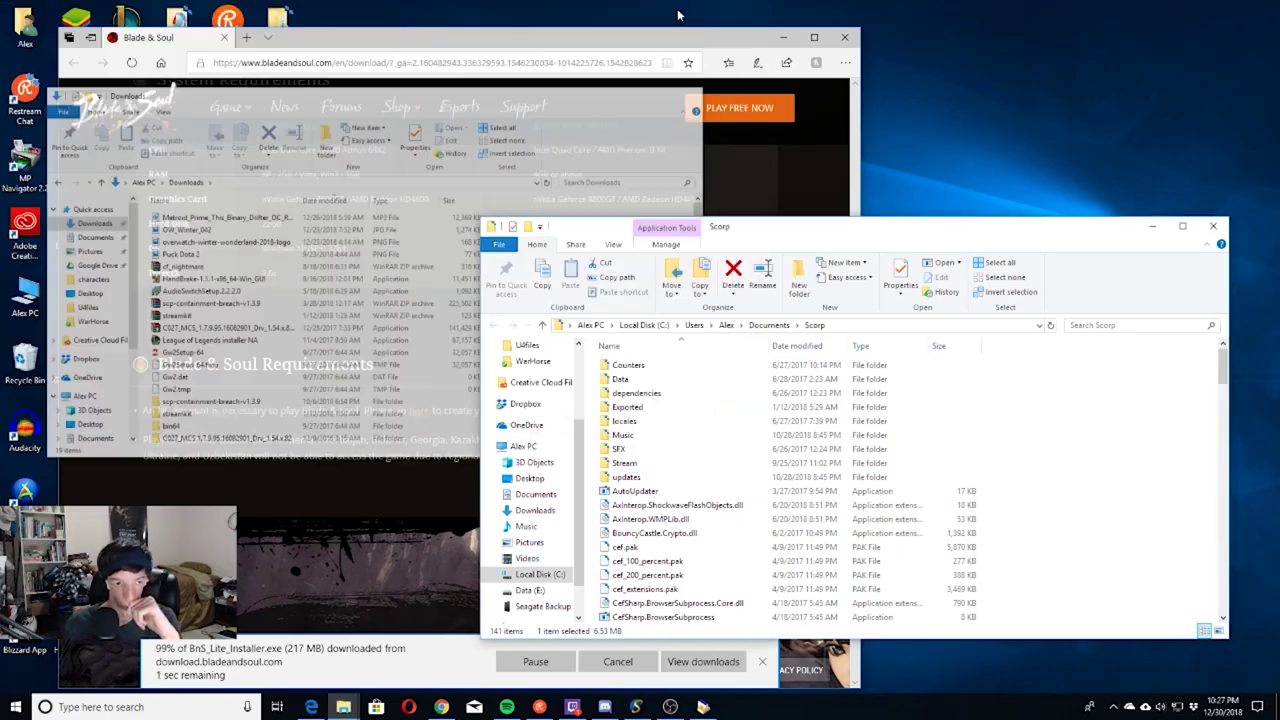
Return to the Blade & Soul download page and confirm completely removing the application and all its features in the InstallShield Wizard
left_click(448, 403)
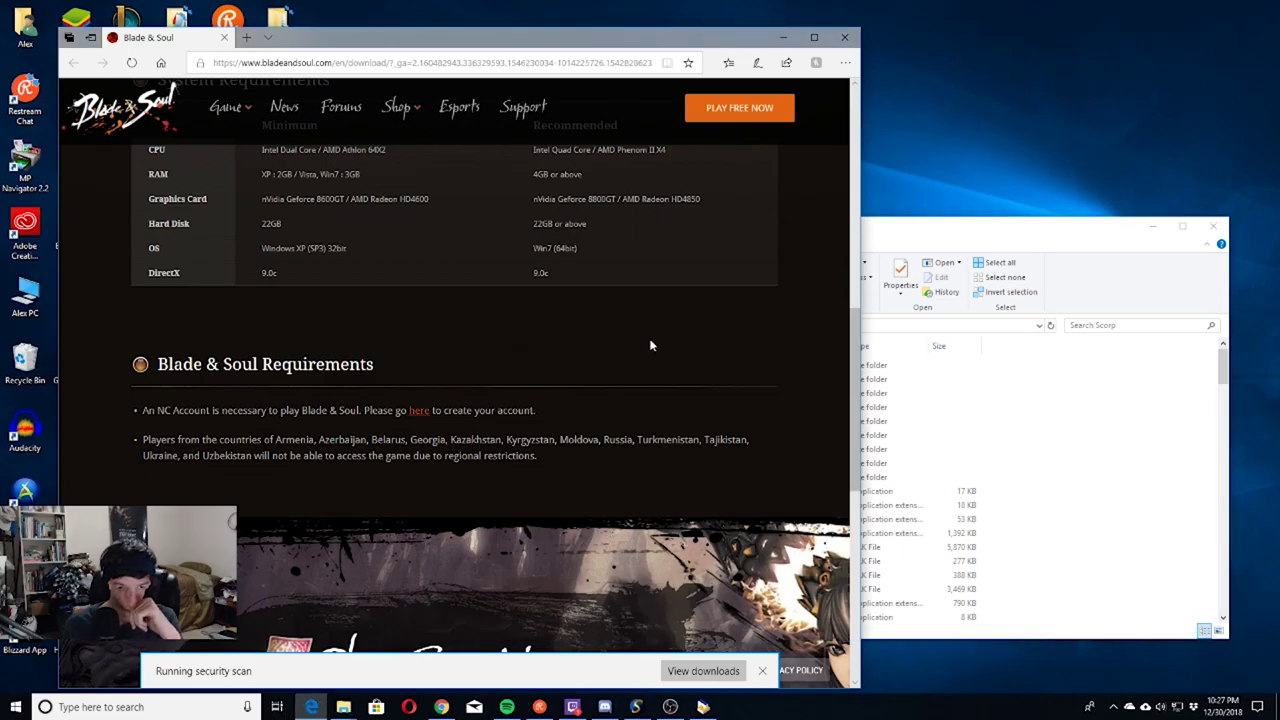
scroll(650, 345, "down", 3)
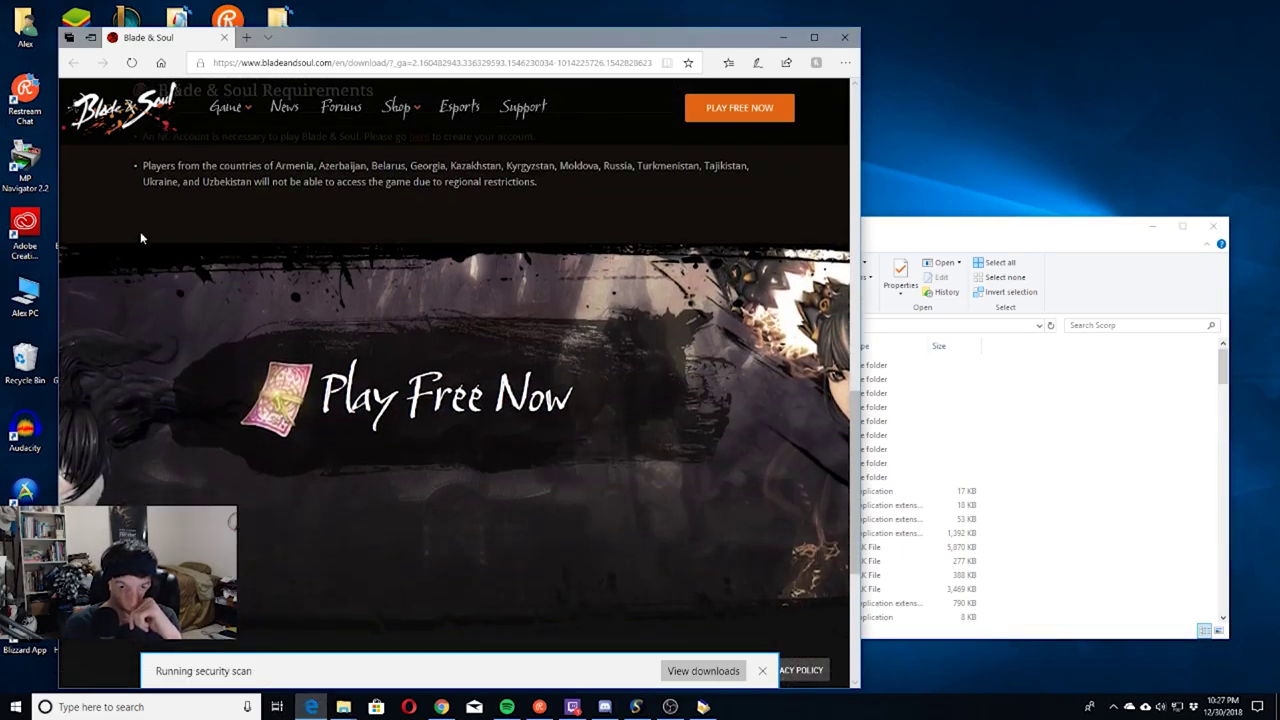
scroll(710, 400, "up", 3)
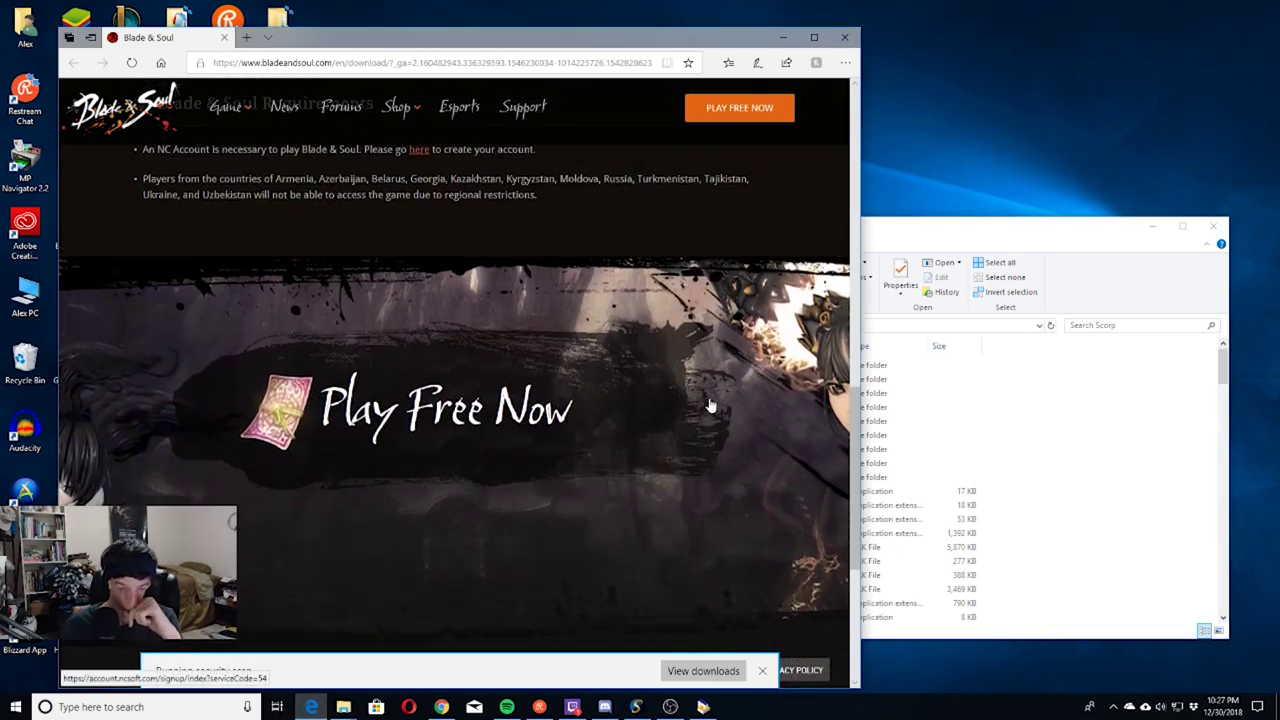
scroll(712, 402, "up", 1)
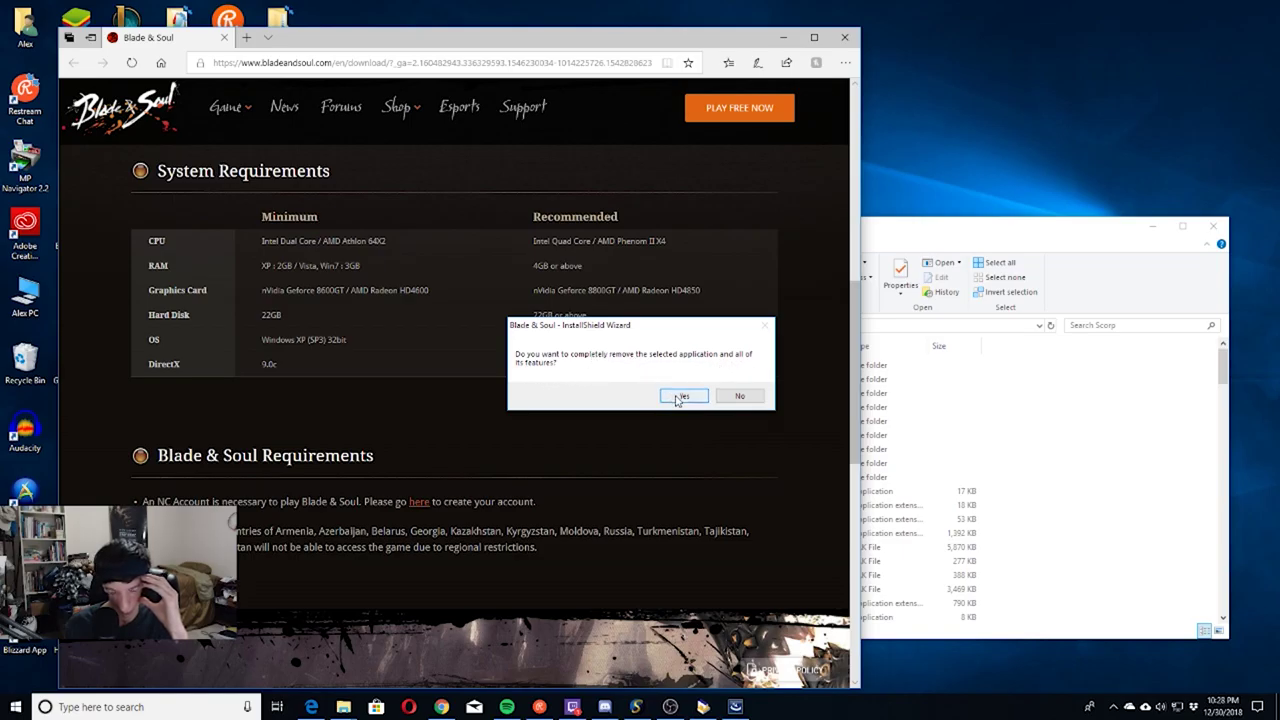
left_click(679, 399)
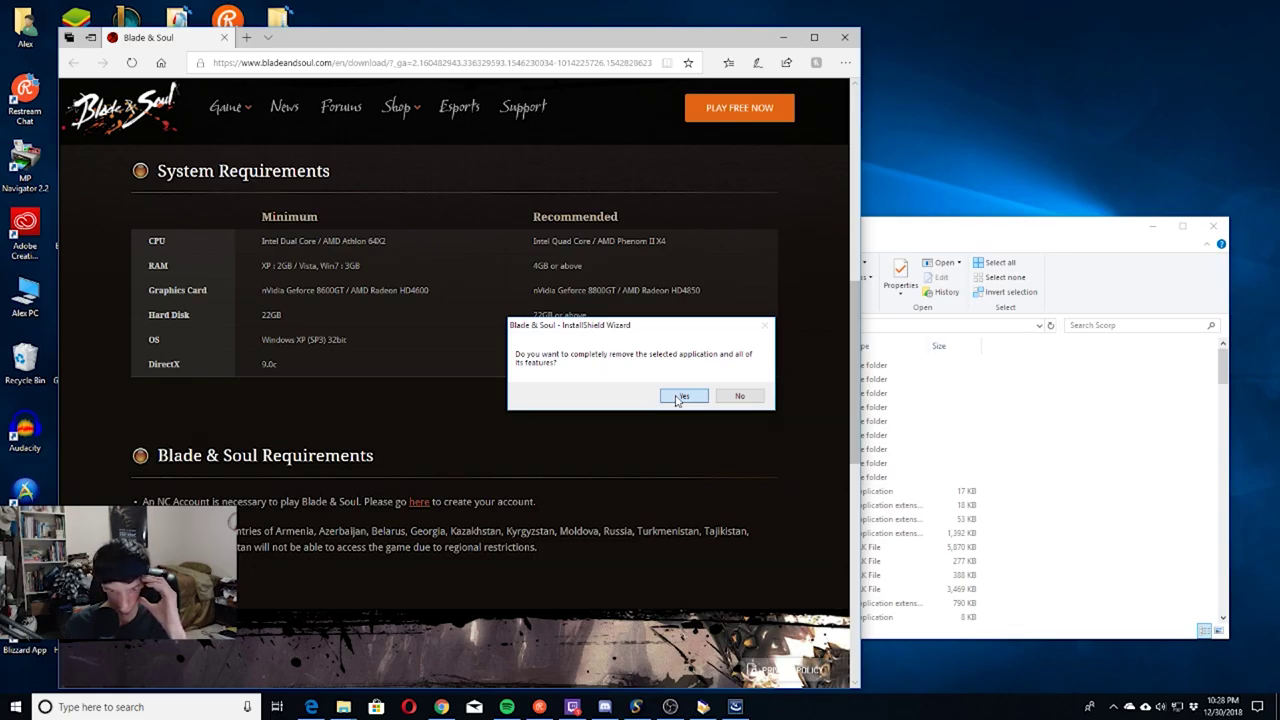
left_click(679, 399)
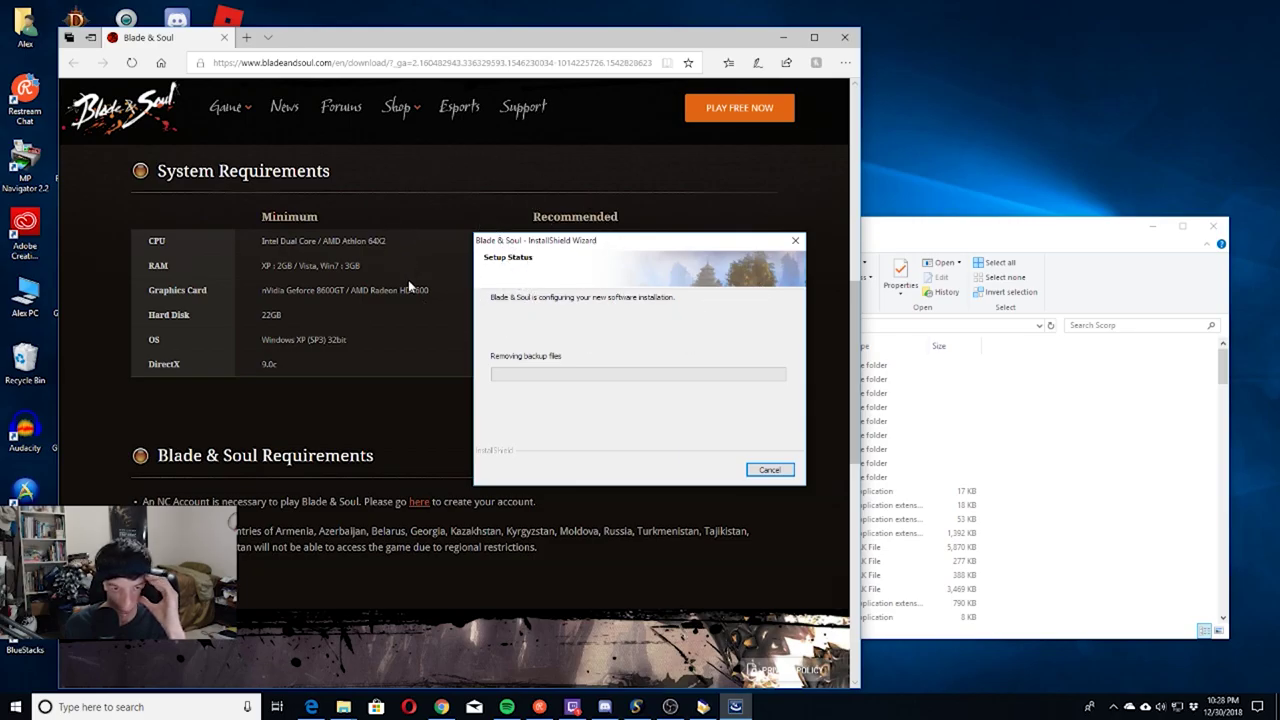
scroll(413, 419, "down", 5)
scroll(413, 419, "up", 10)
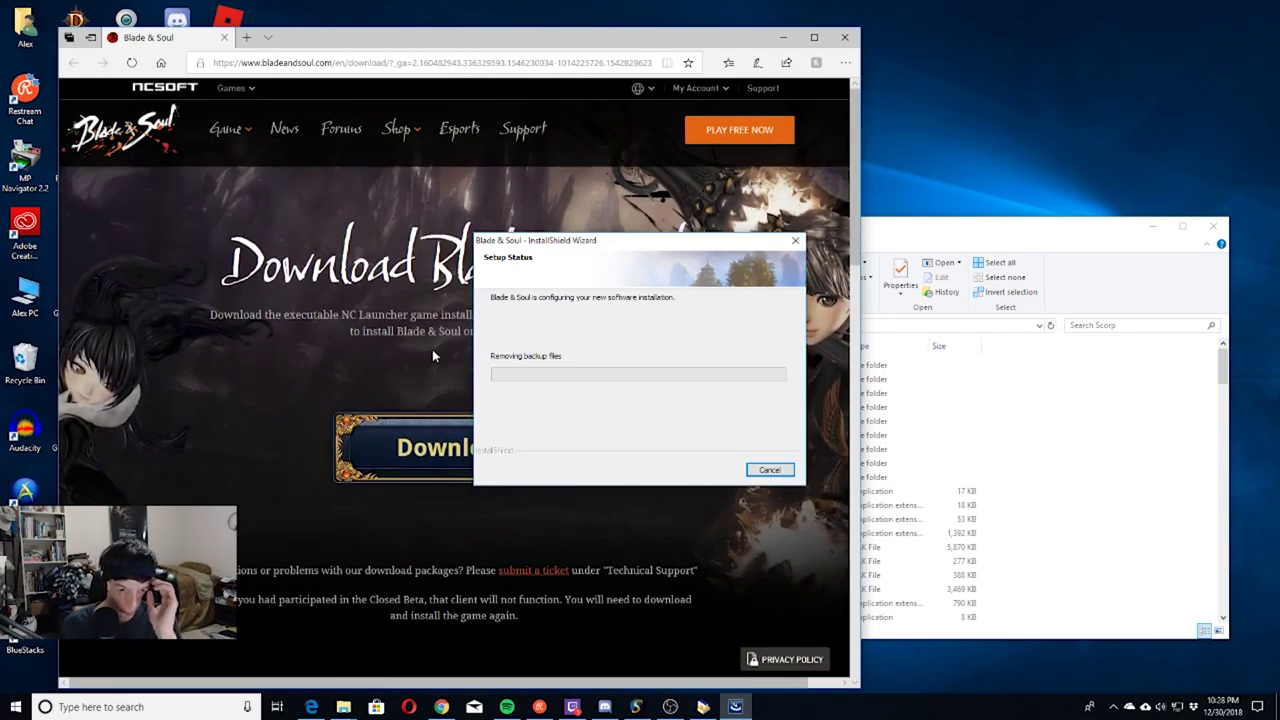
scroll(432, 355, "down", 2)
scroll(432, 355, "up", 2)
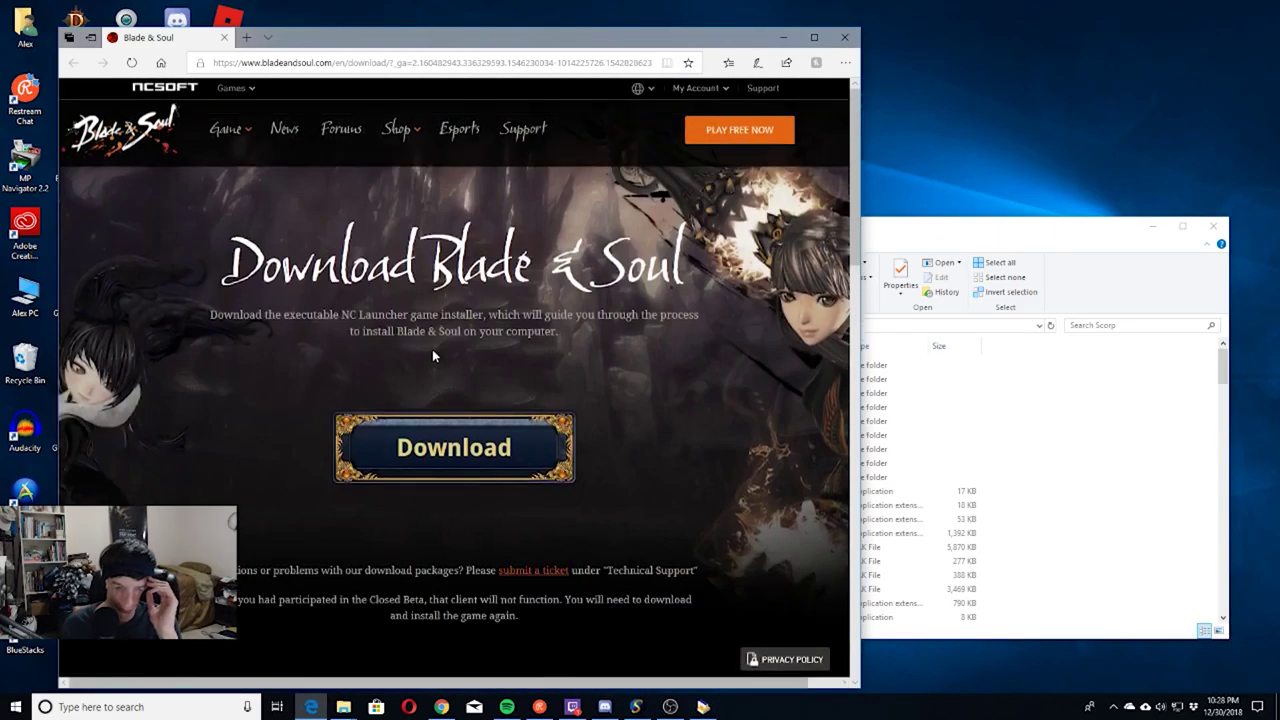
scroll(432, 355, "down", 3)
scroll(432, 355, "up", 3)
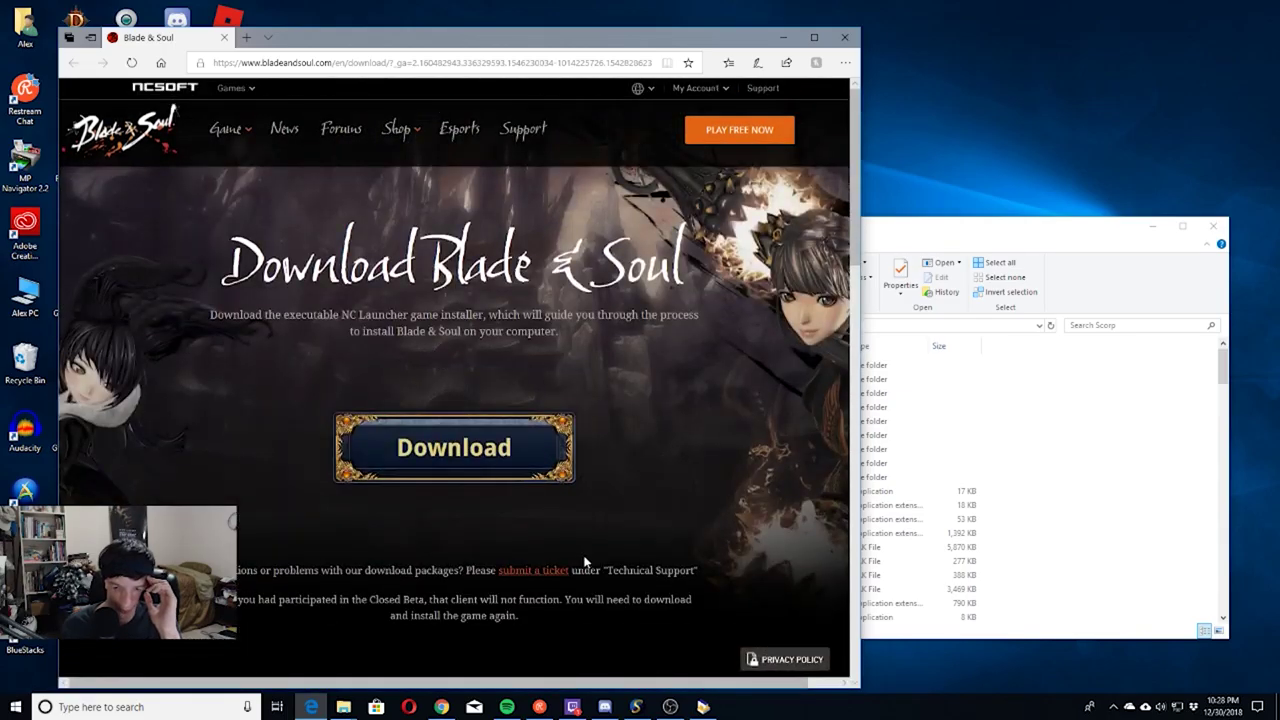
Bring up the blank NCSOFT launcher window and close it
left_click(703, 707)
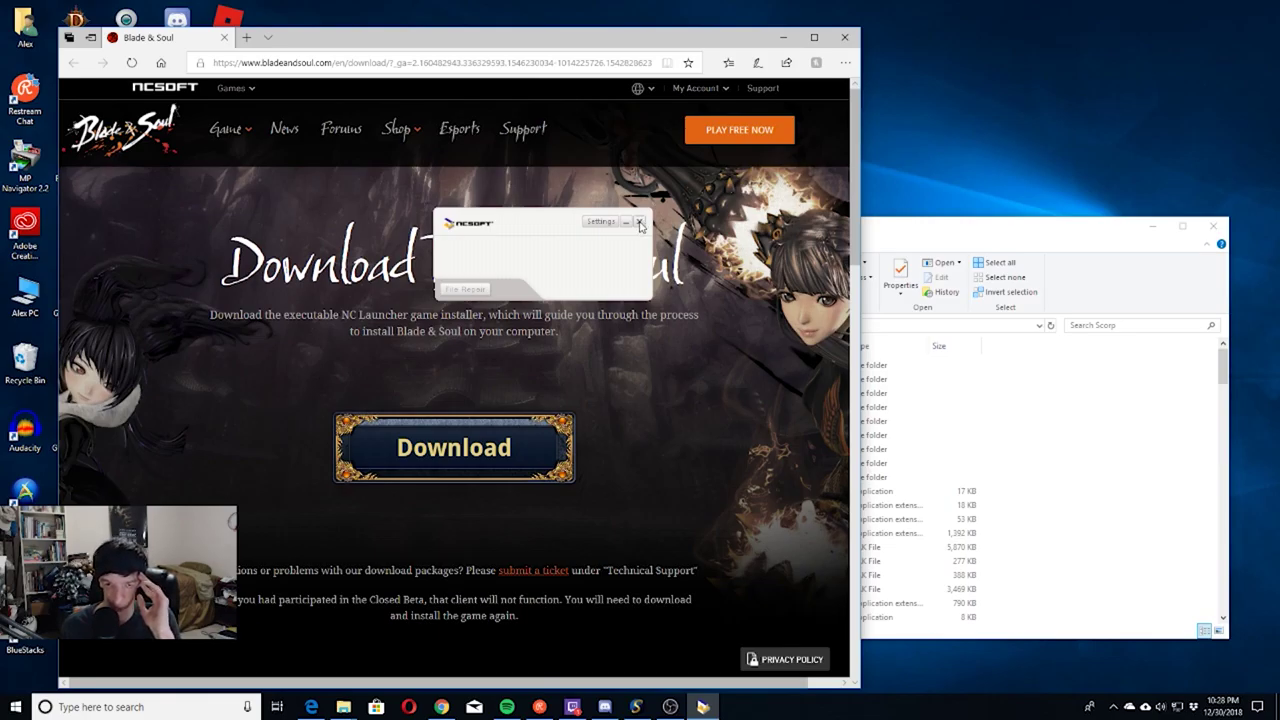
left_click(640, 222)
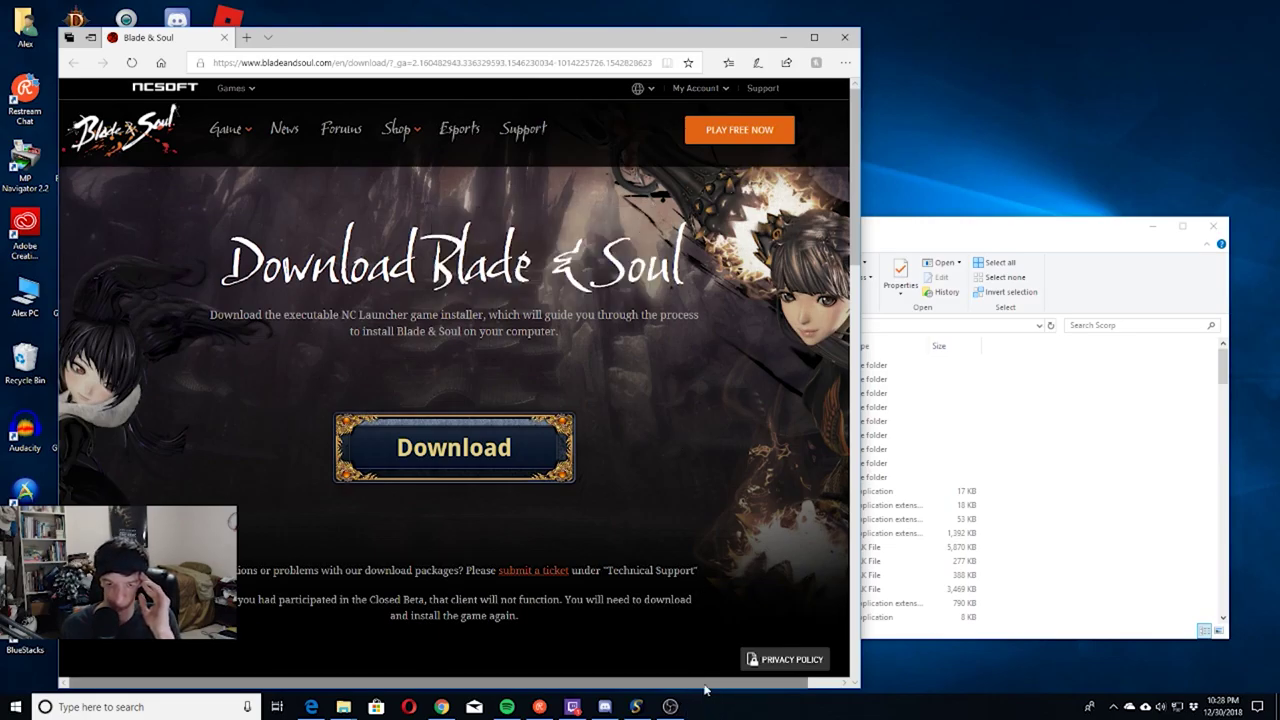
left_click(1008, 228)
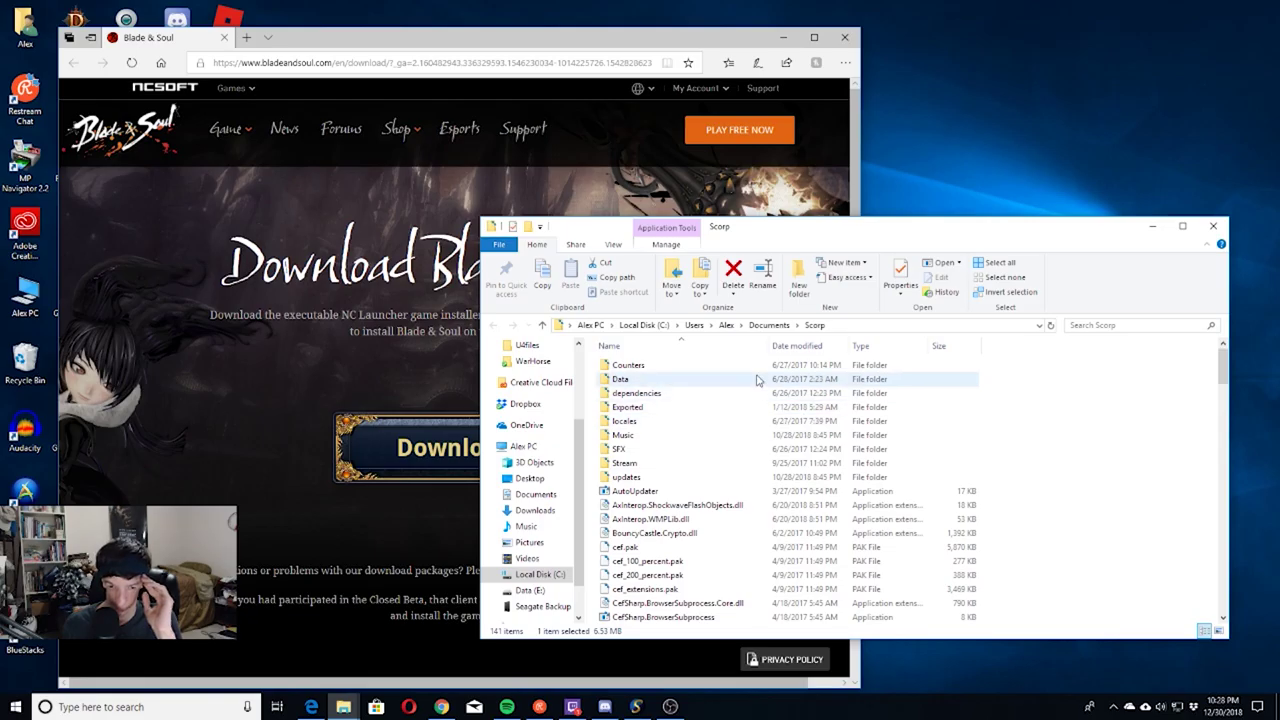
scroll(757, 380, "down", 18)
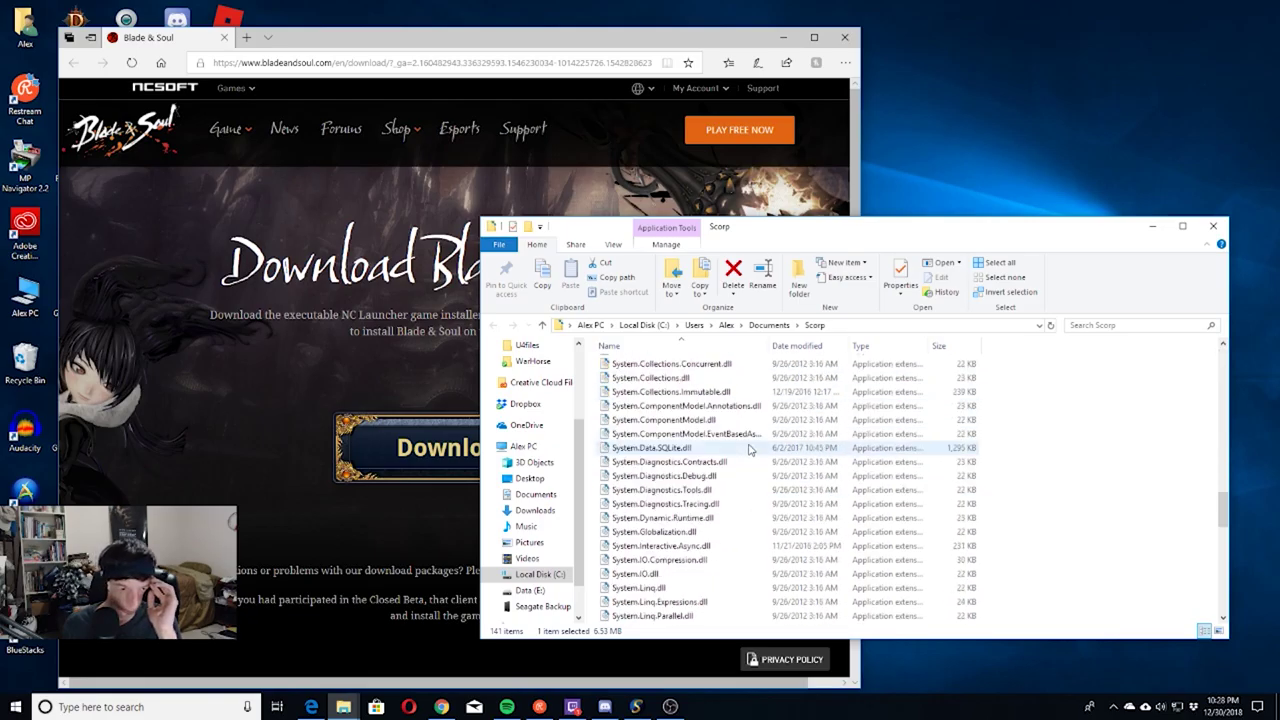
scroll(752, 449, "up", 15)
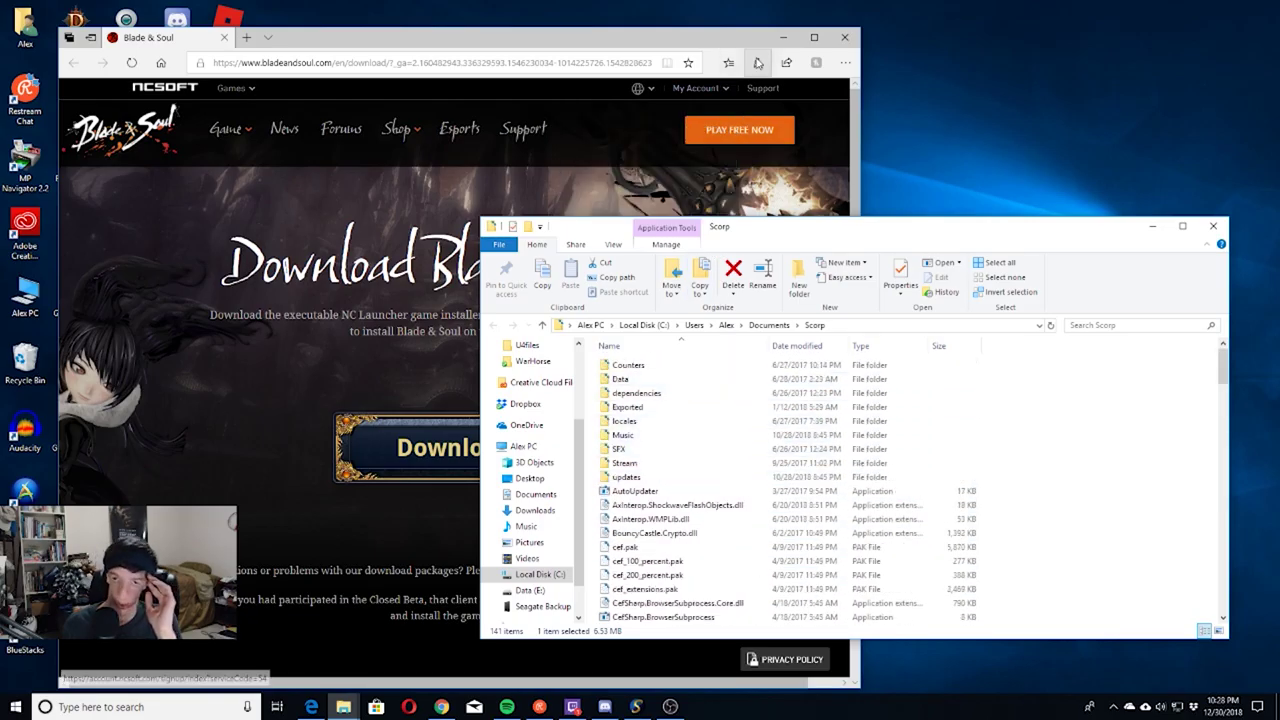
Minimize the browser, restore and refresh the Downloads folder to look for the game installer, and close the folder window
left_click(783, 38)
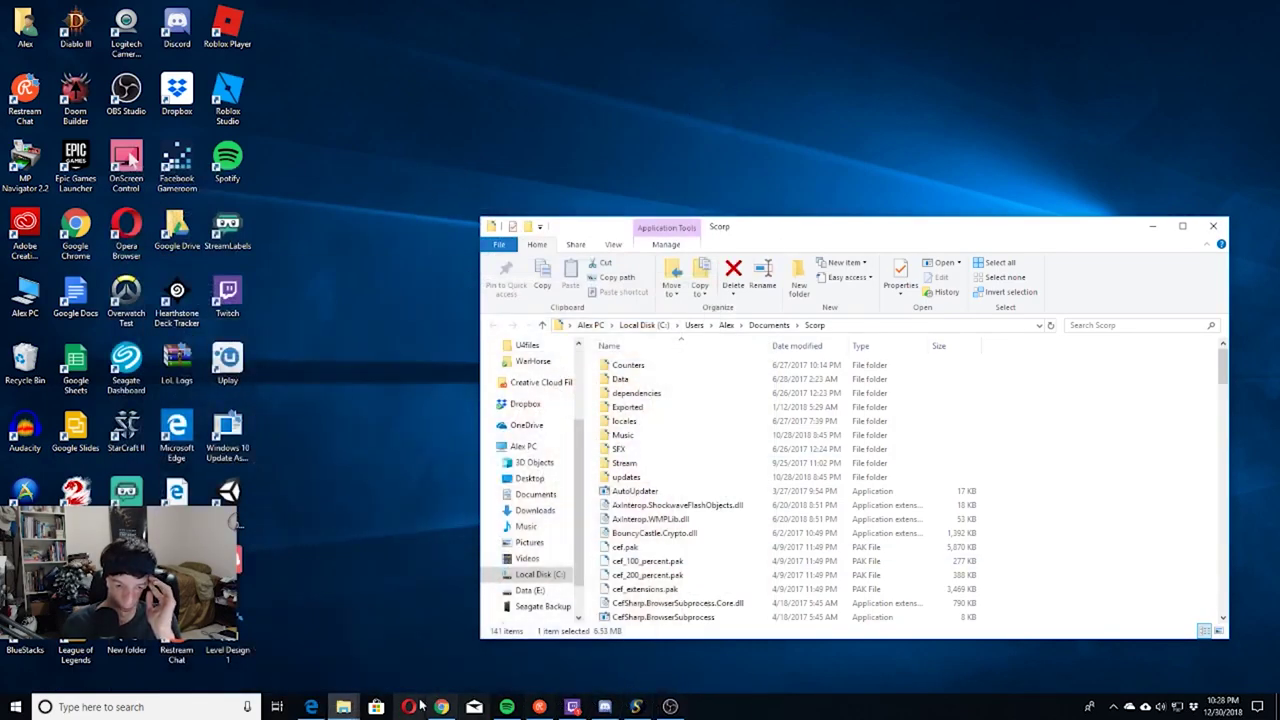
left_click(343, 707)
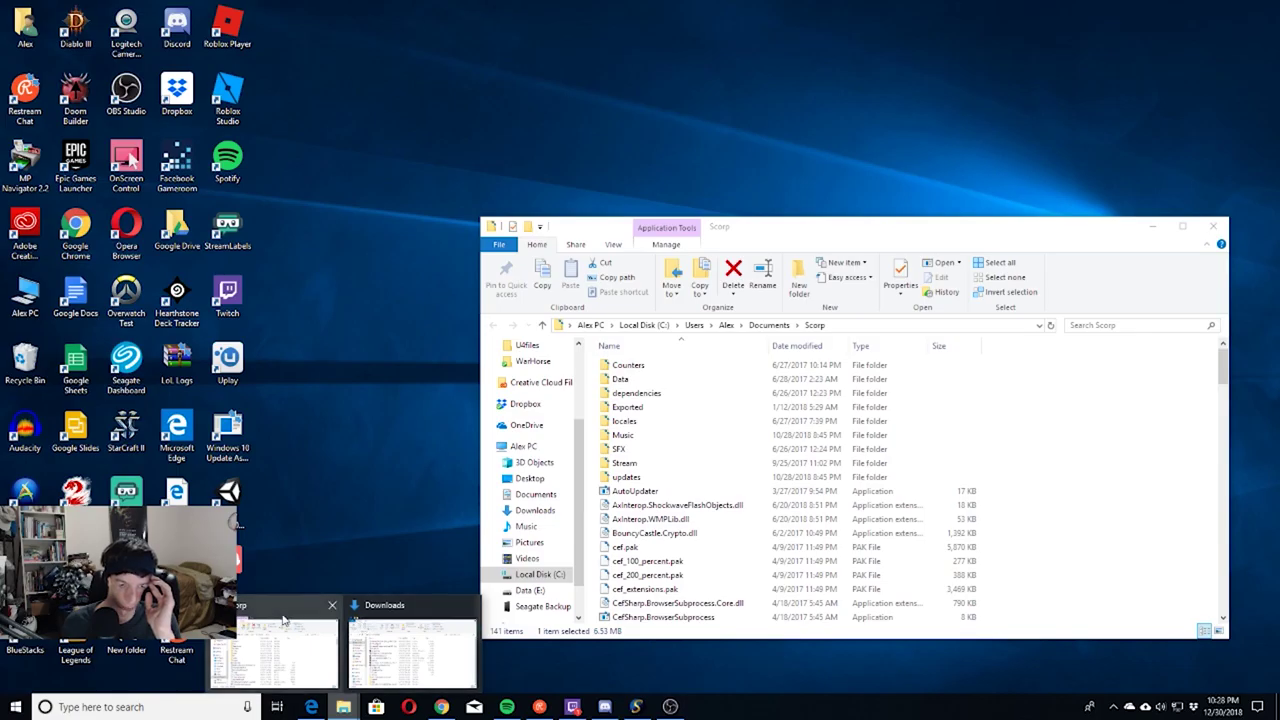
left_click(307, 624)
mouse_move(340, 705)
left_click(365, 653)
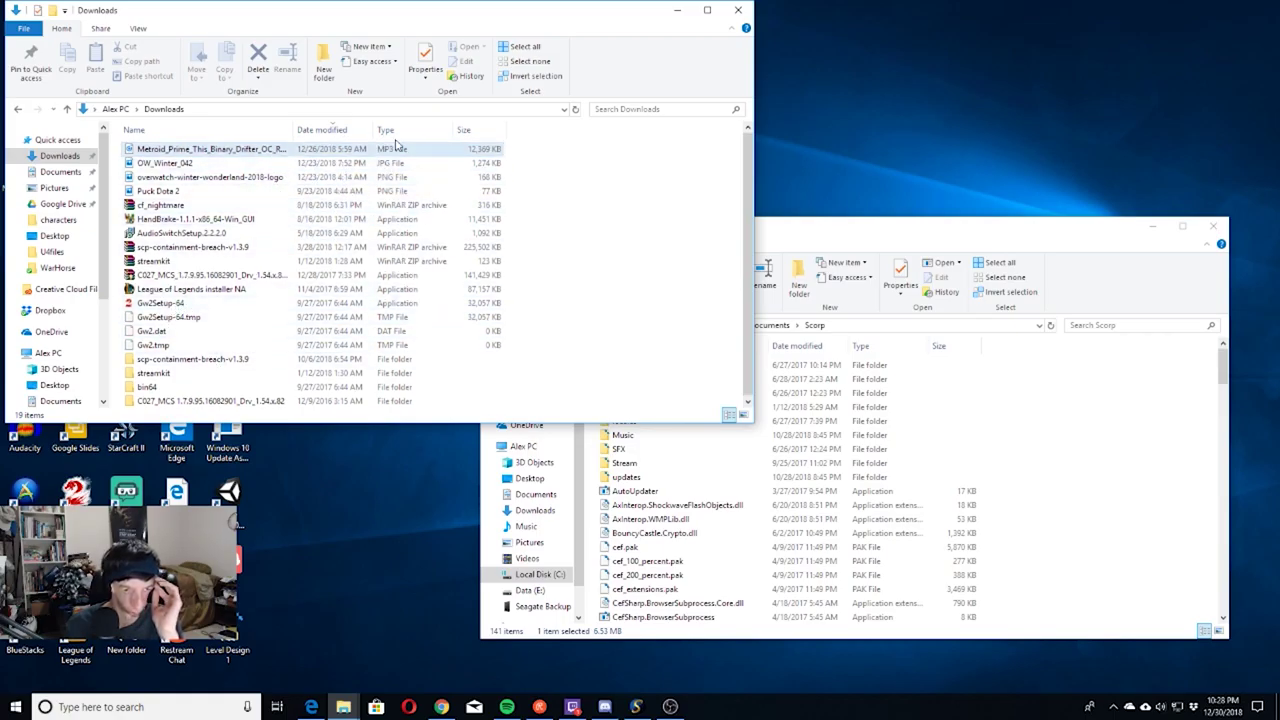
left_click(576, 110)
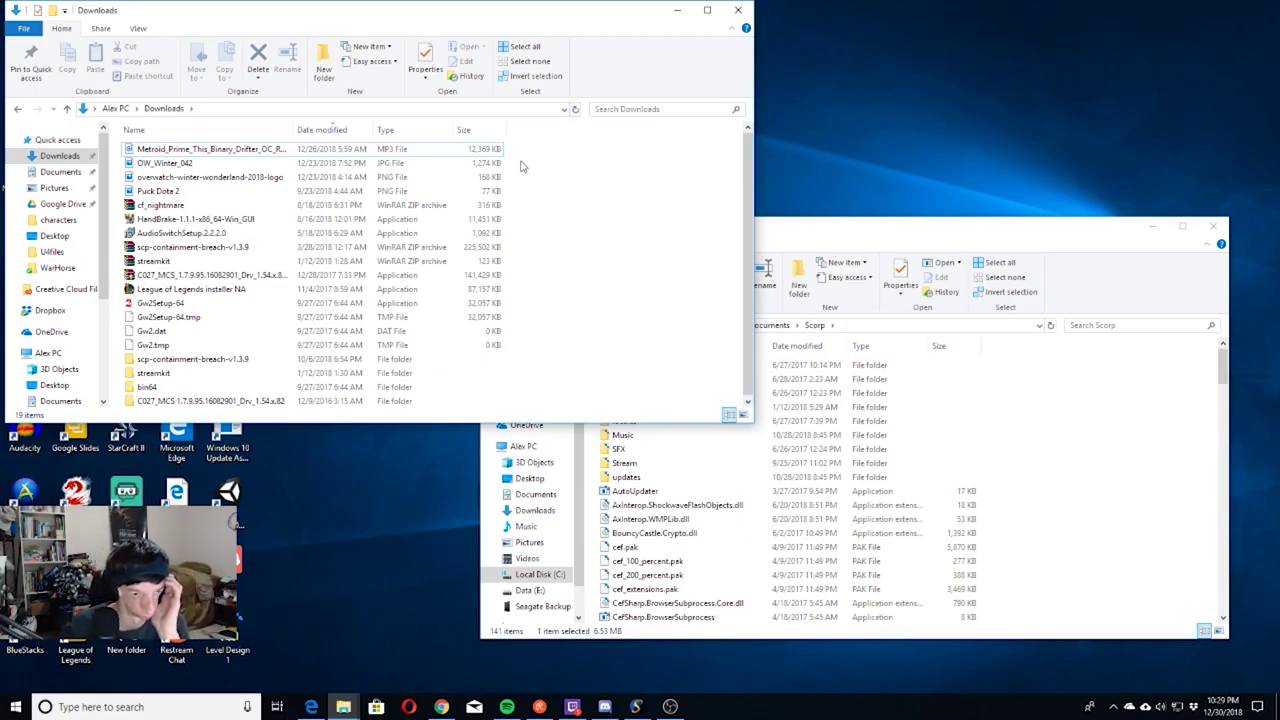
scroll(520, 166, "down", 1)
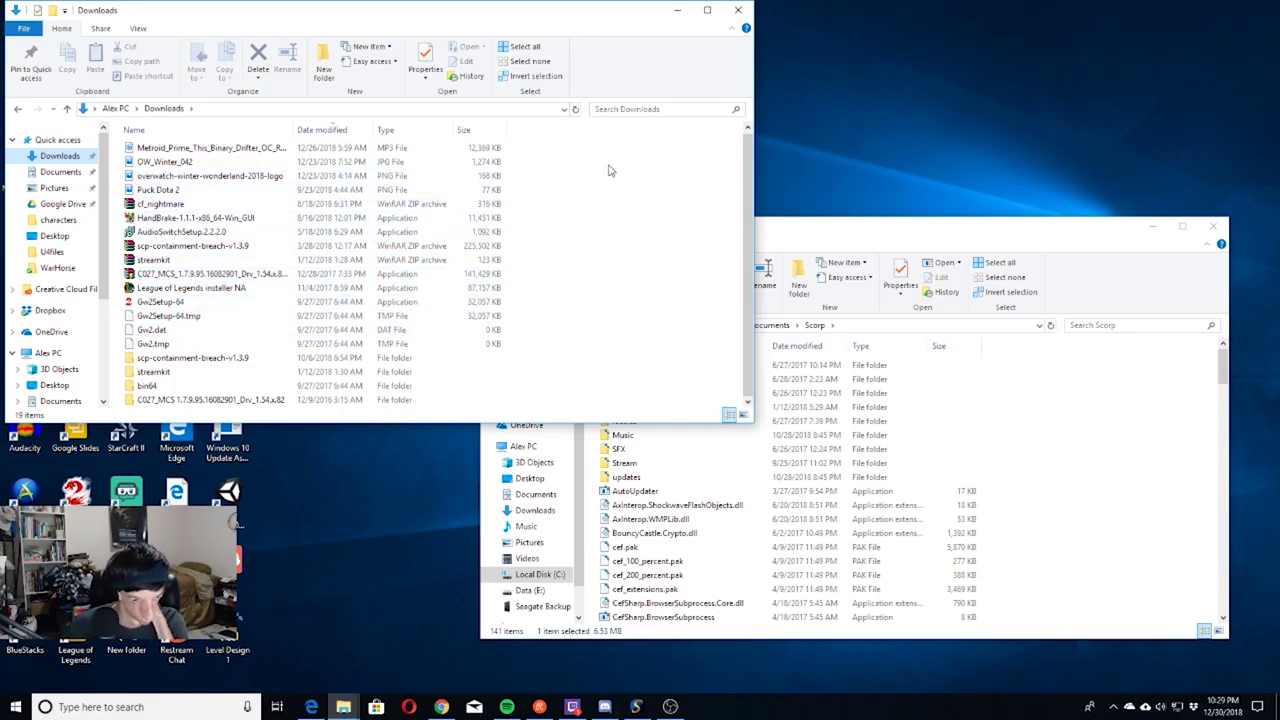
left_click(735, 12)
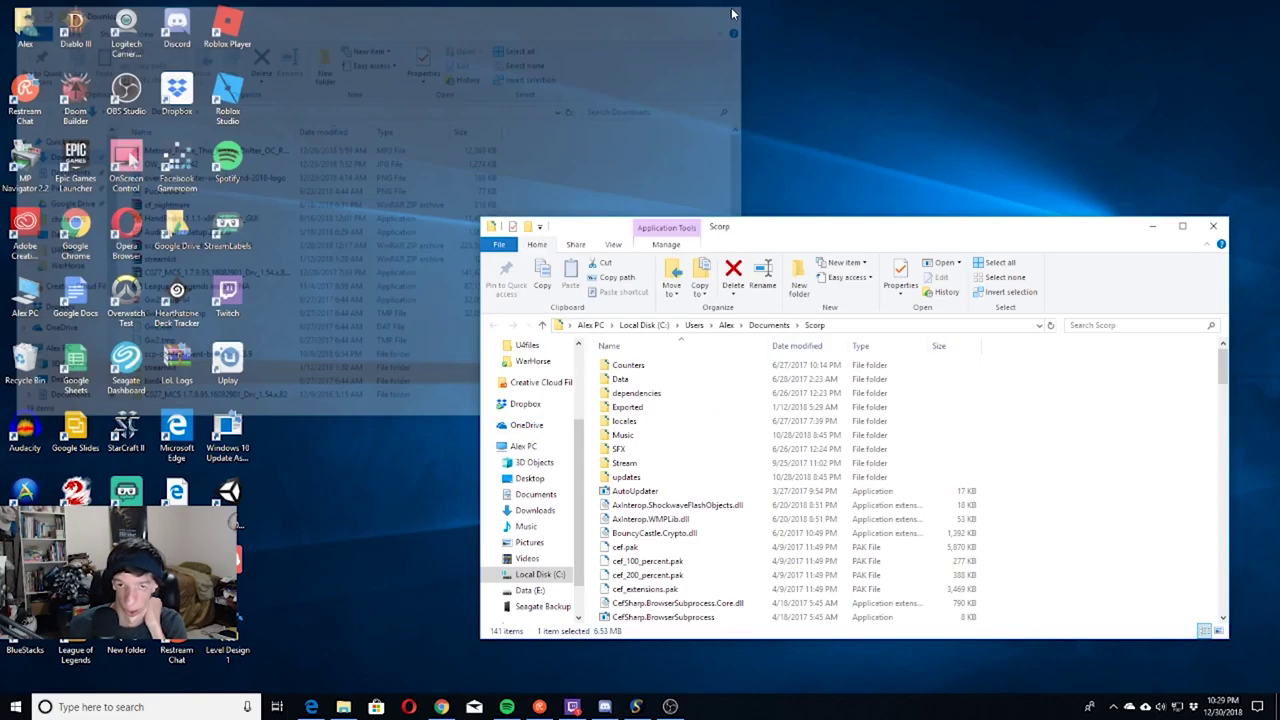
Switch to Microsoft Edge, look up BnS_Lite_Installer.exe in its past downloads, and open the downloads folder from there
left_click(316, 708)
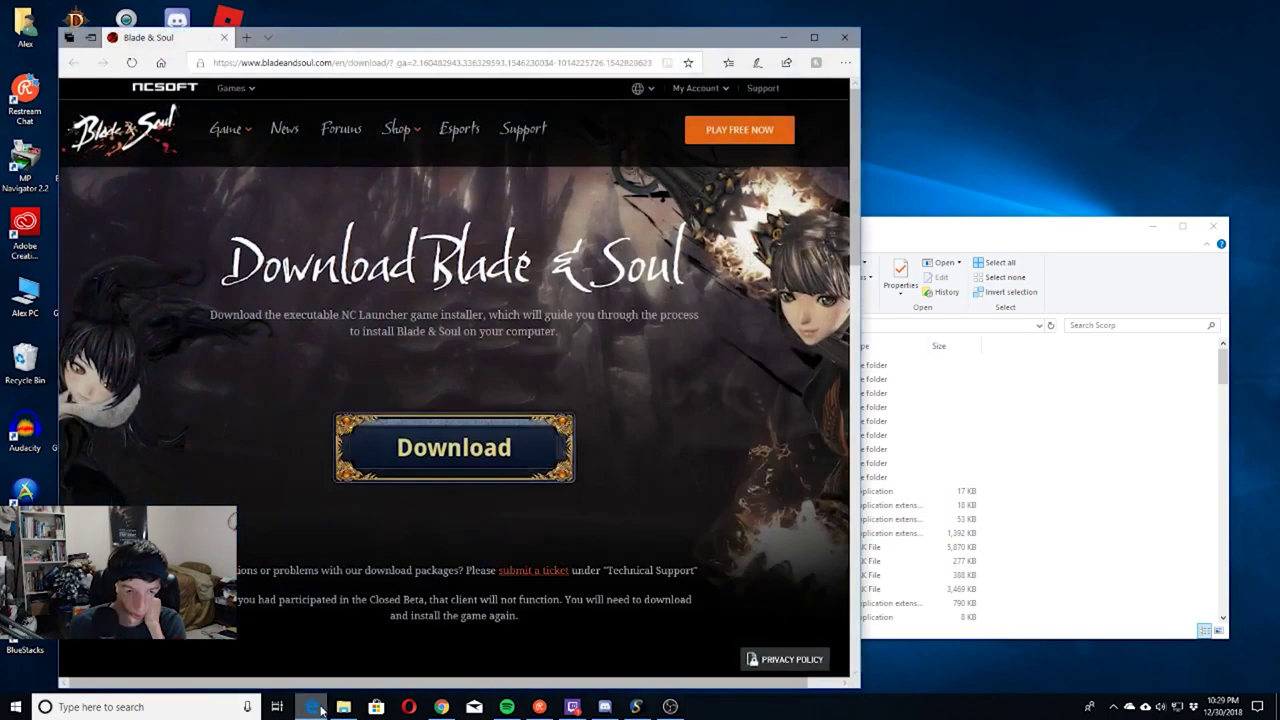
left_click(846, 63)
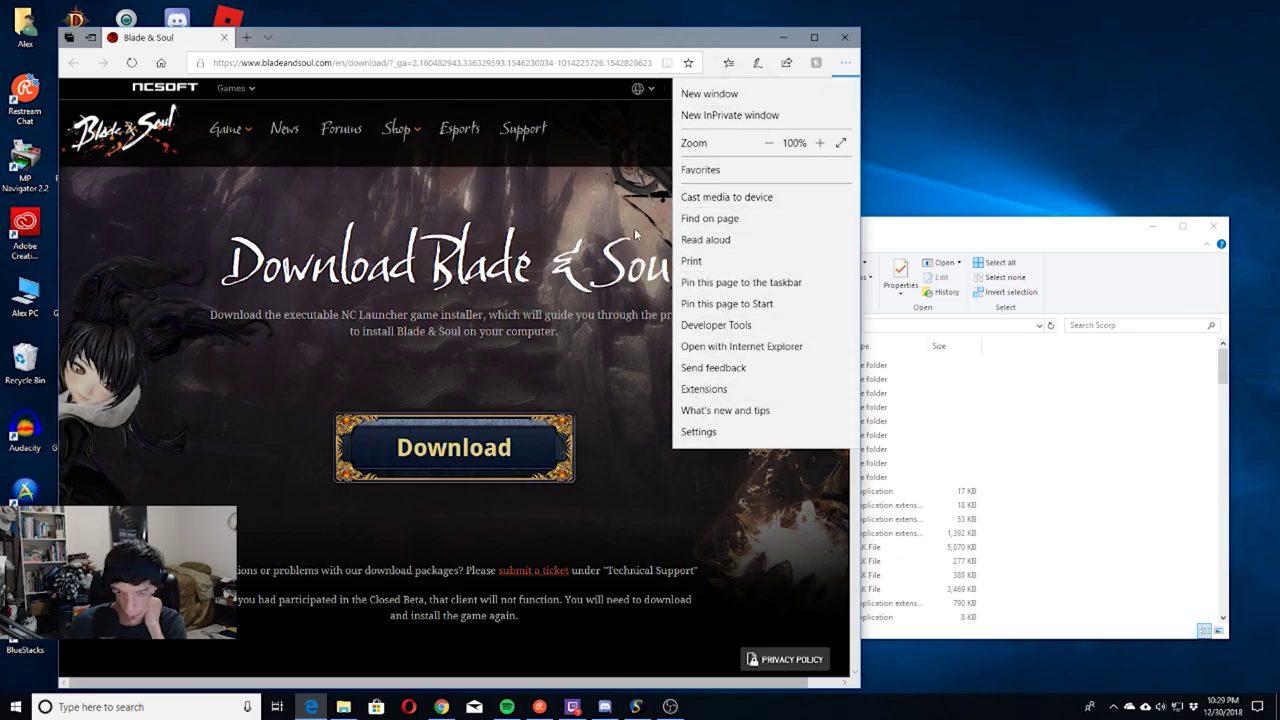
left_click(628, 198)
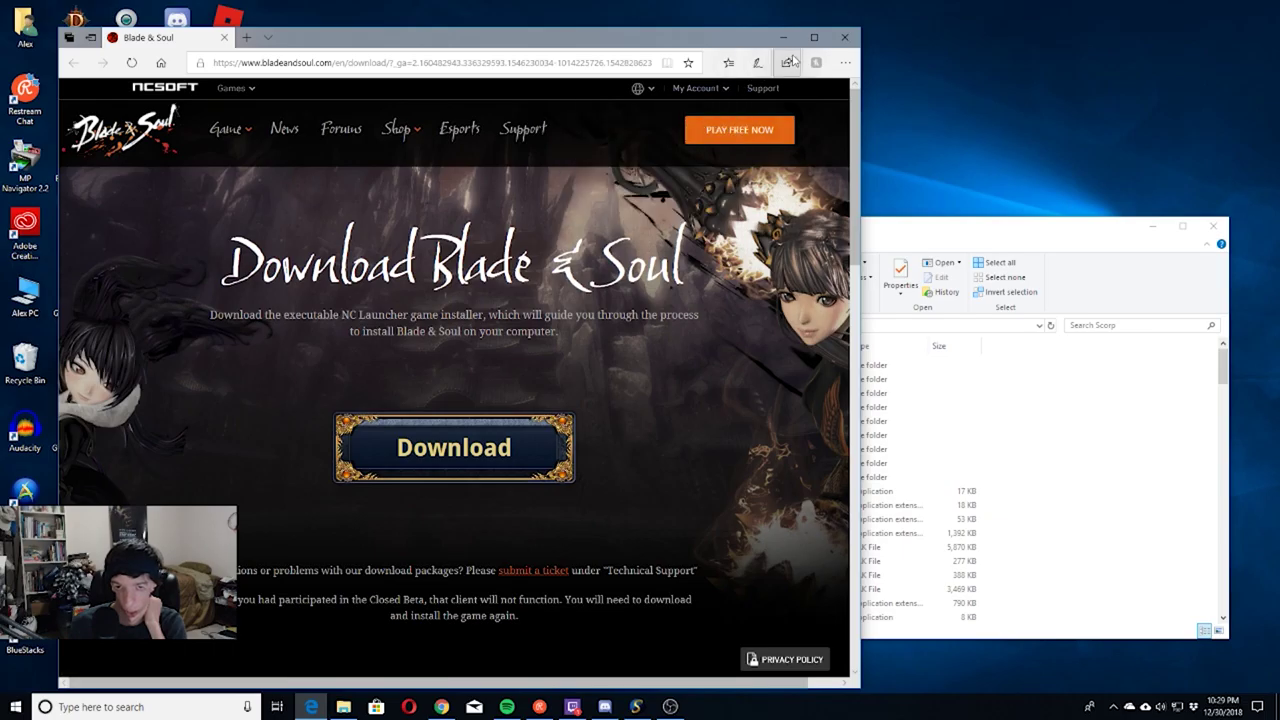
left_click(731, 63)
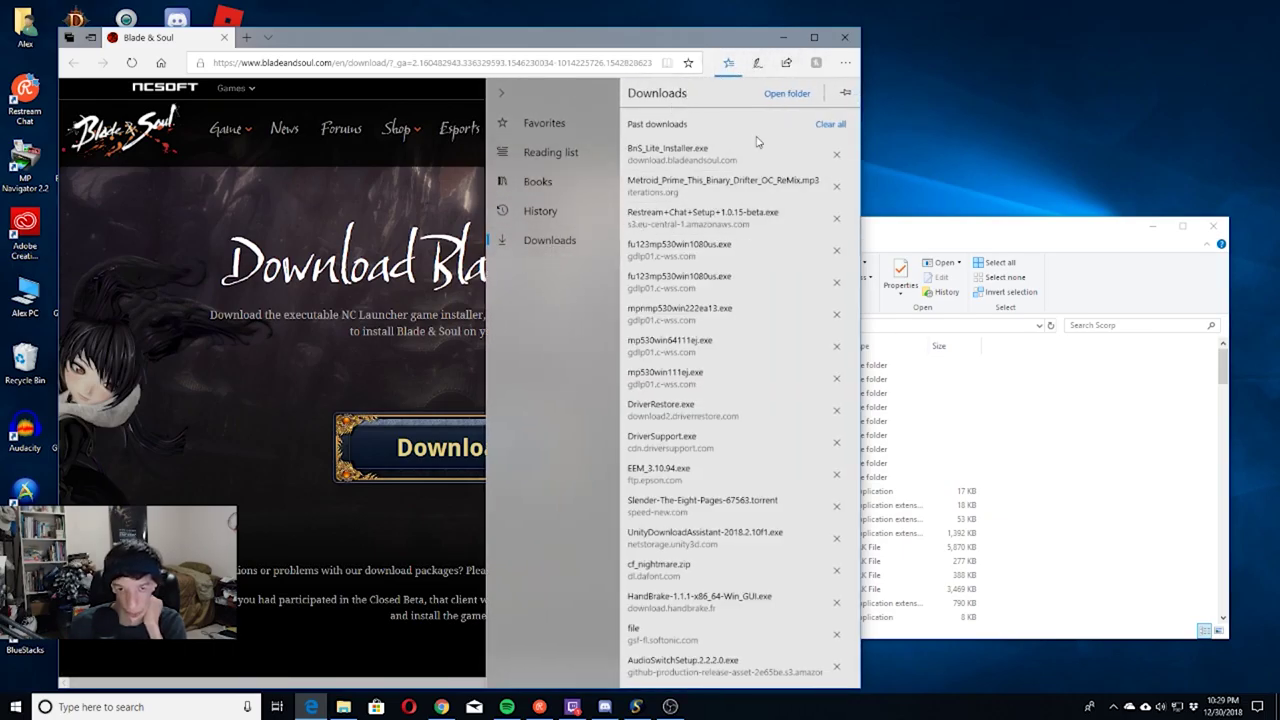
left_click(733, 157)
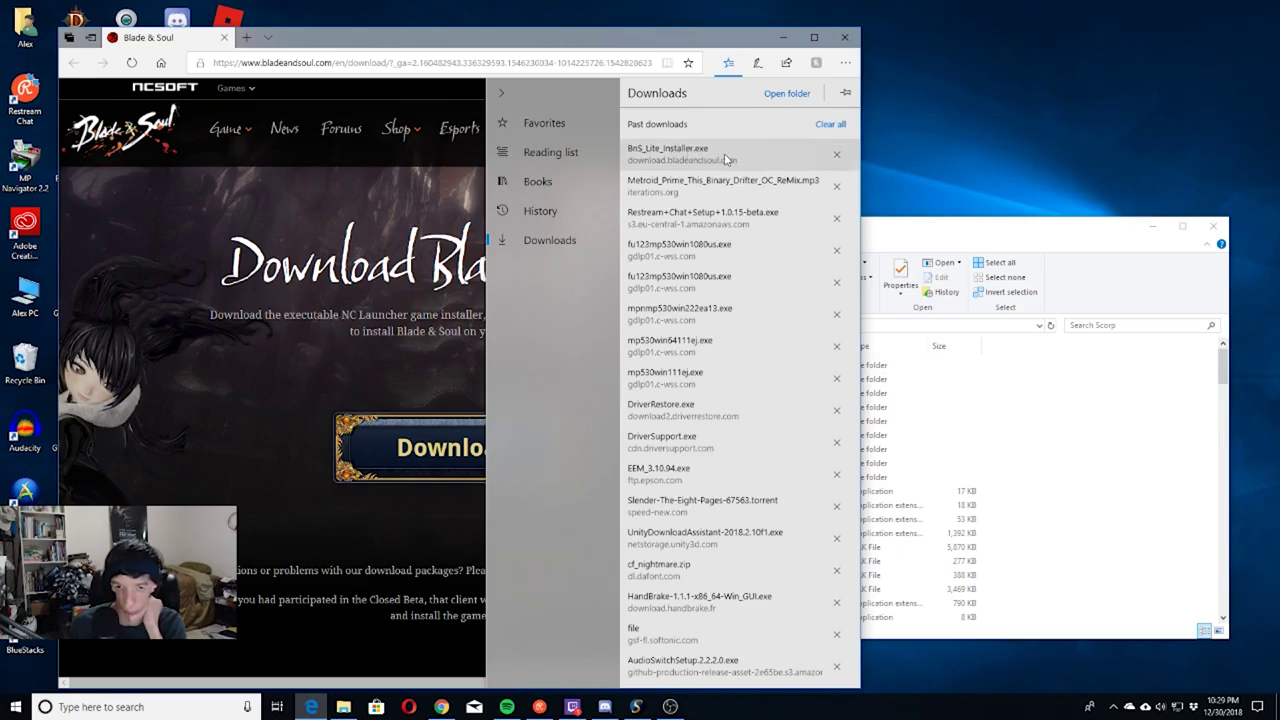
left_click(786, 93)
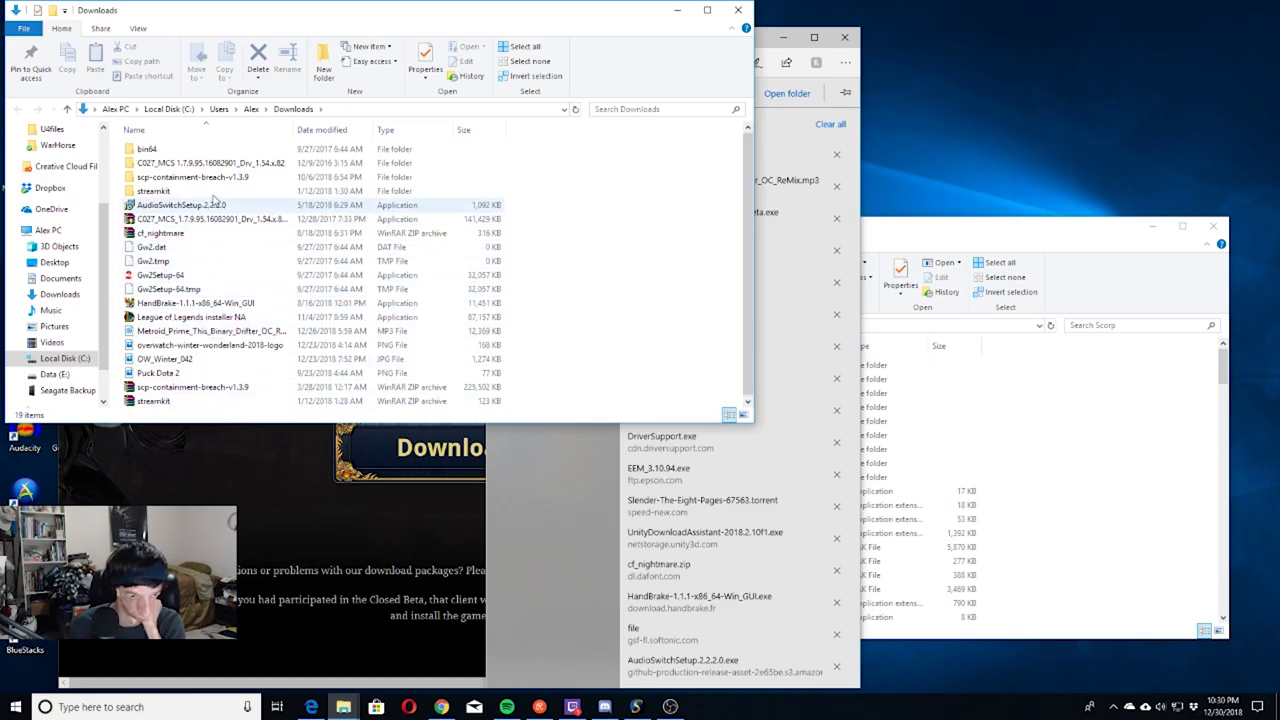
Close the Downloads folder, search Windows for "Blade", and try to launch the Blade & Soul desktop app
left_click(737, 11)
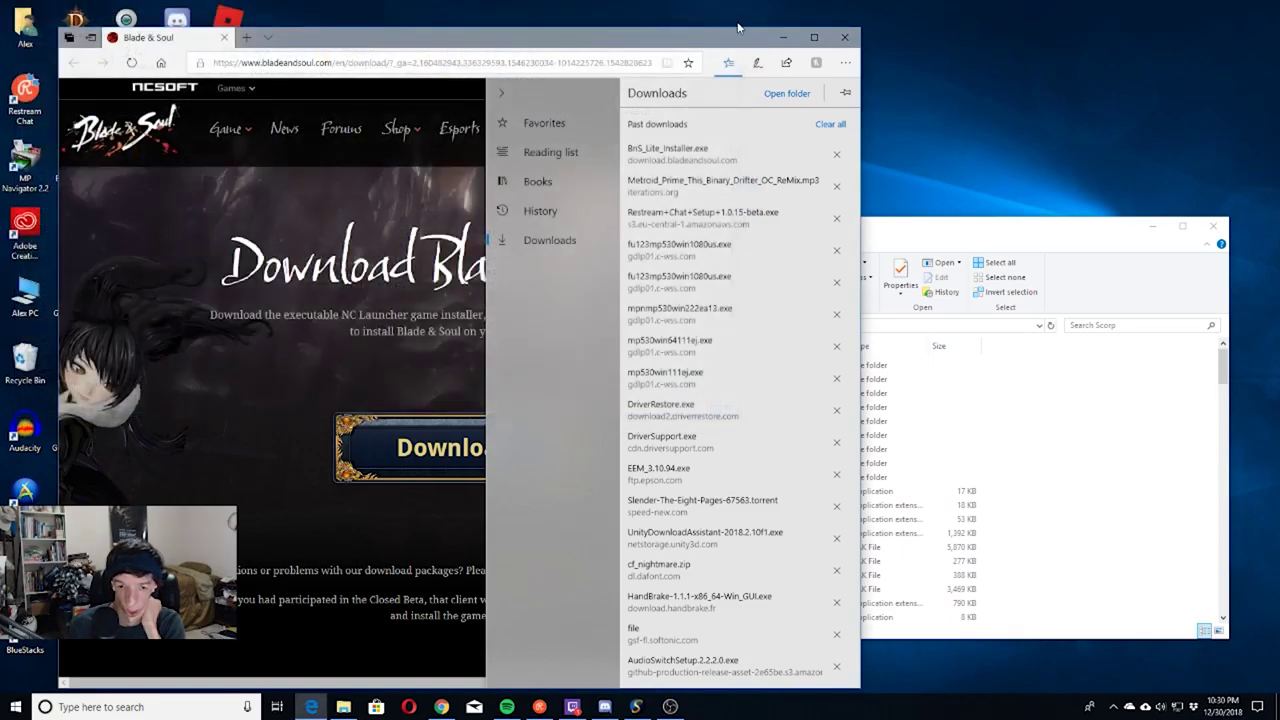
left_click(127, 707)
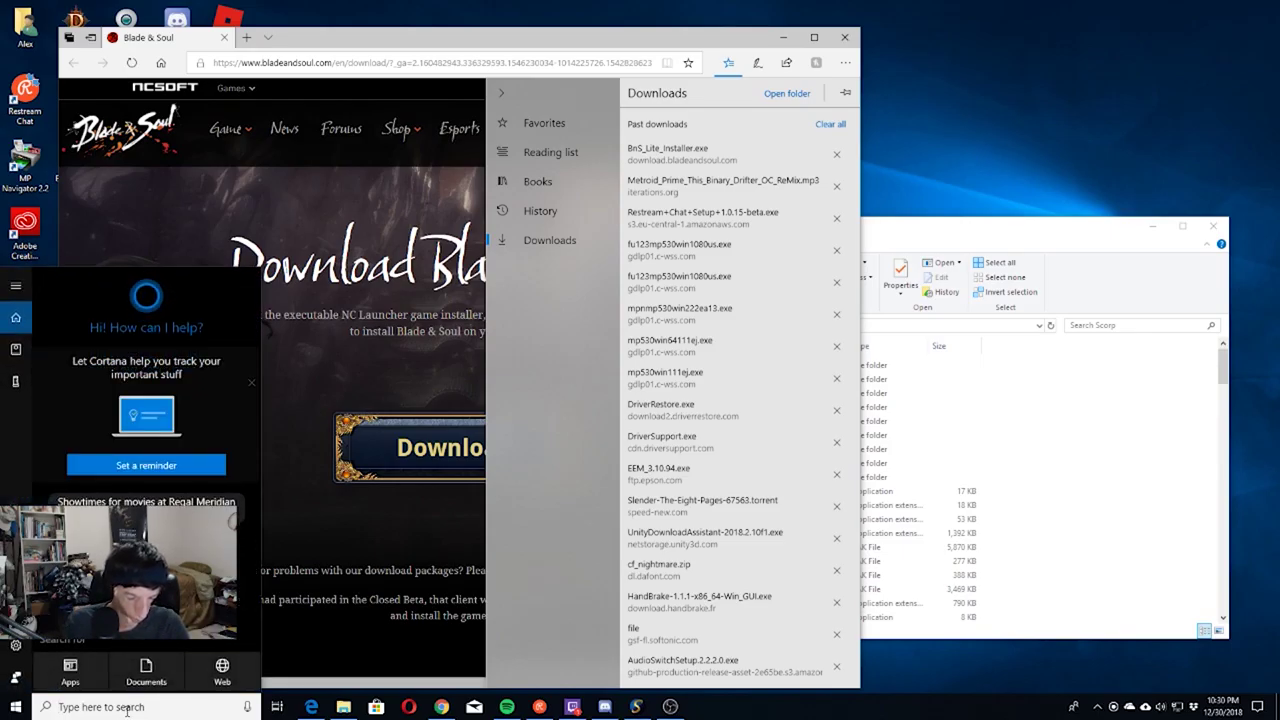
type("Blade")
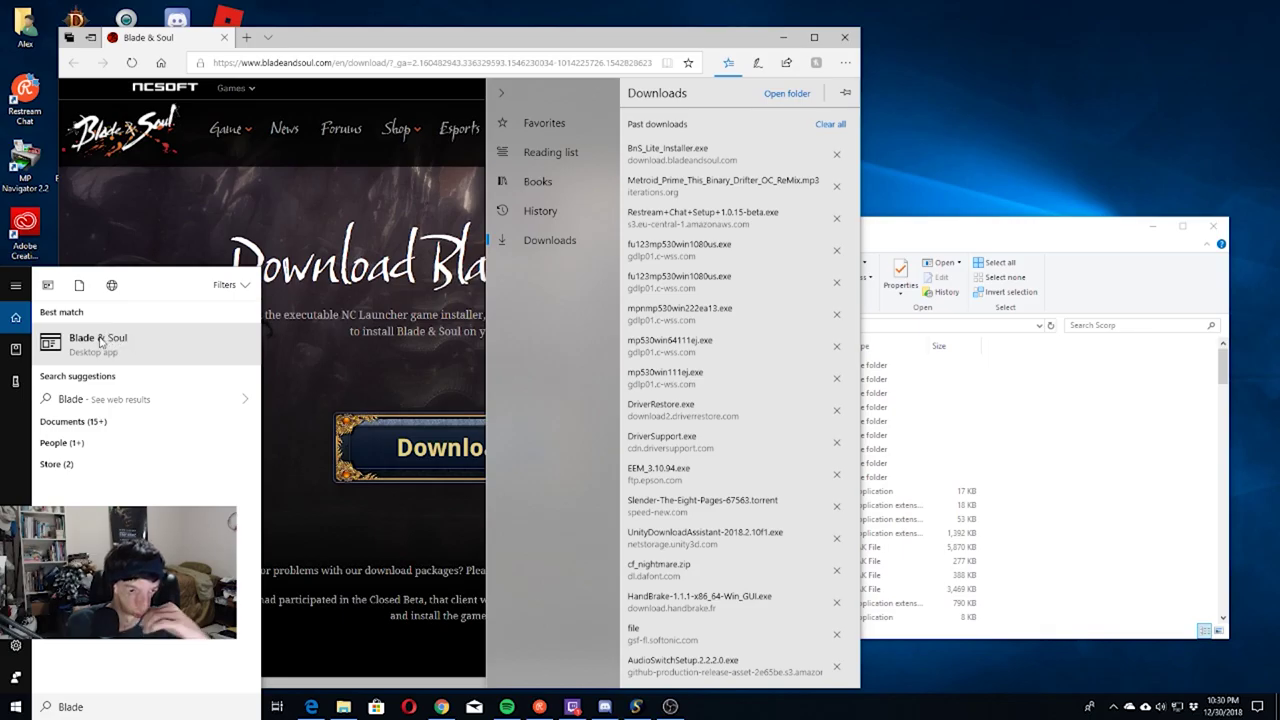
left_click(51, 346)
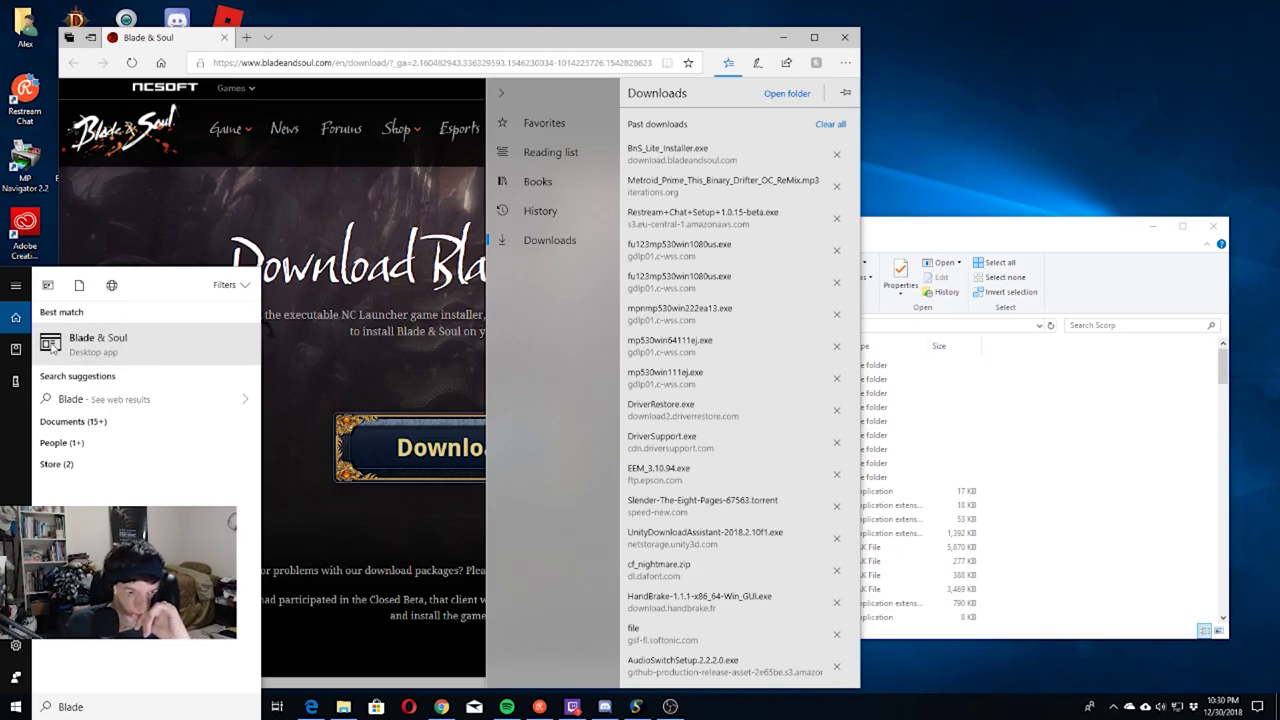
left_click(51, 346)
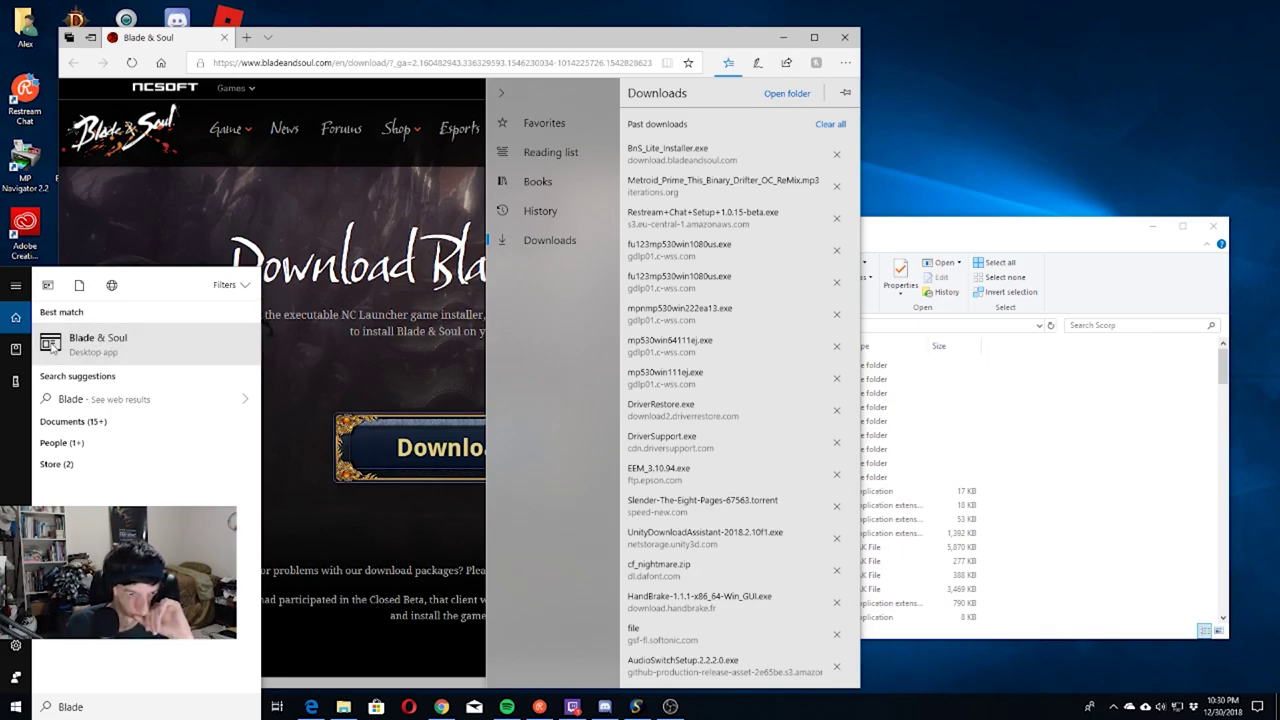
left_click(51, 346)
left_click(51, 346)
left_click(51, 346)
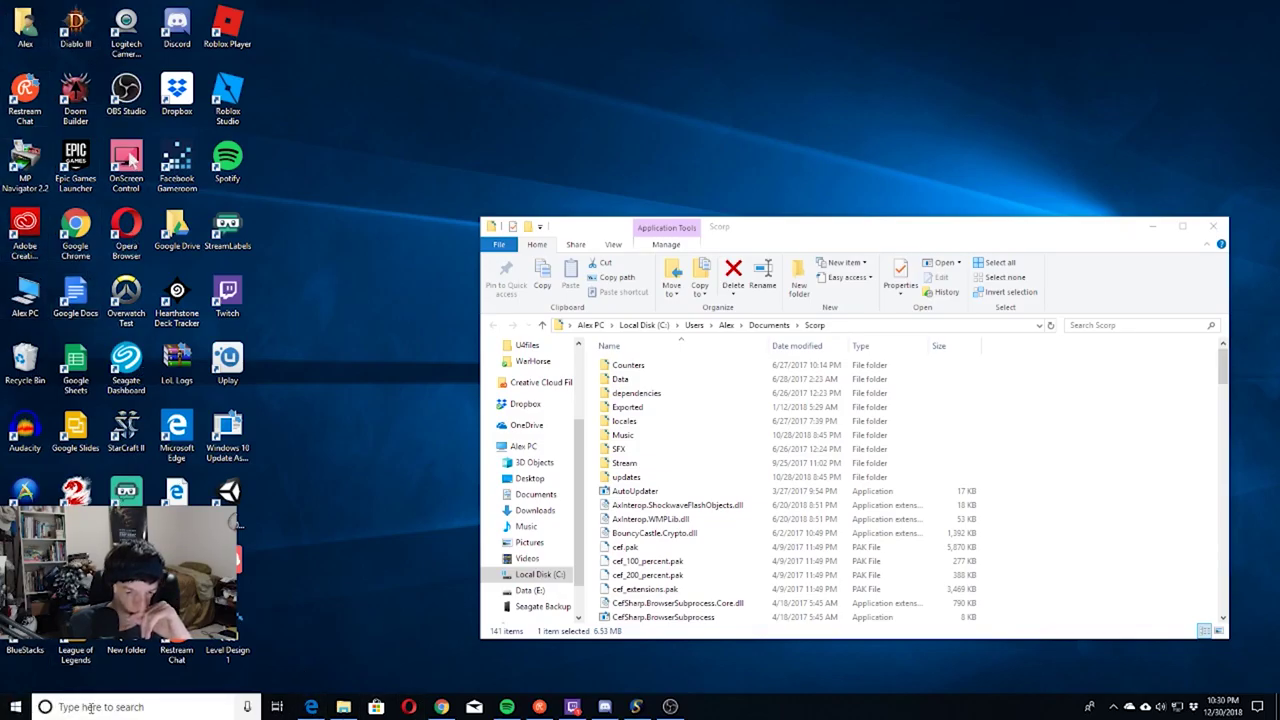
Skim the contents of the Scorp folder and minimize its window
scroll(611, 402, "down", 5)
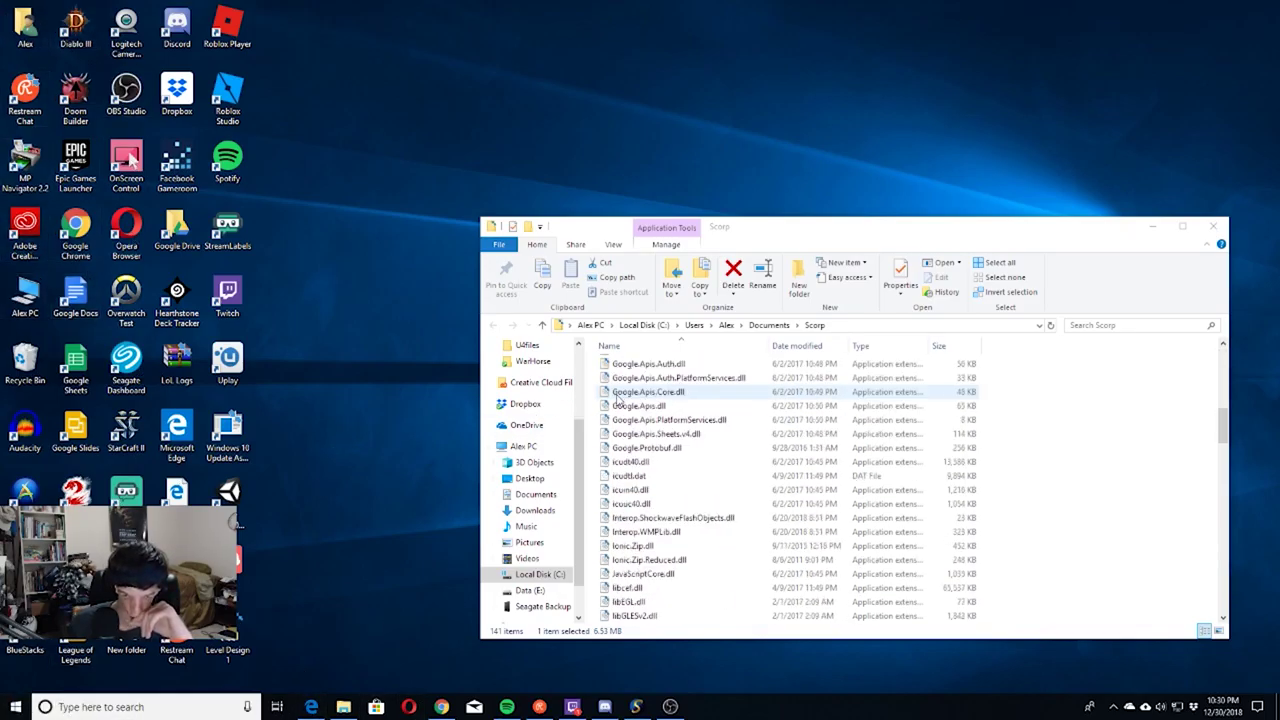
scroll(640, 420, "up", 5)
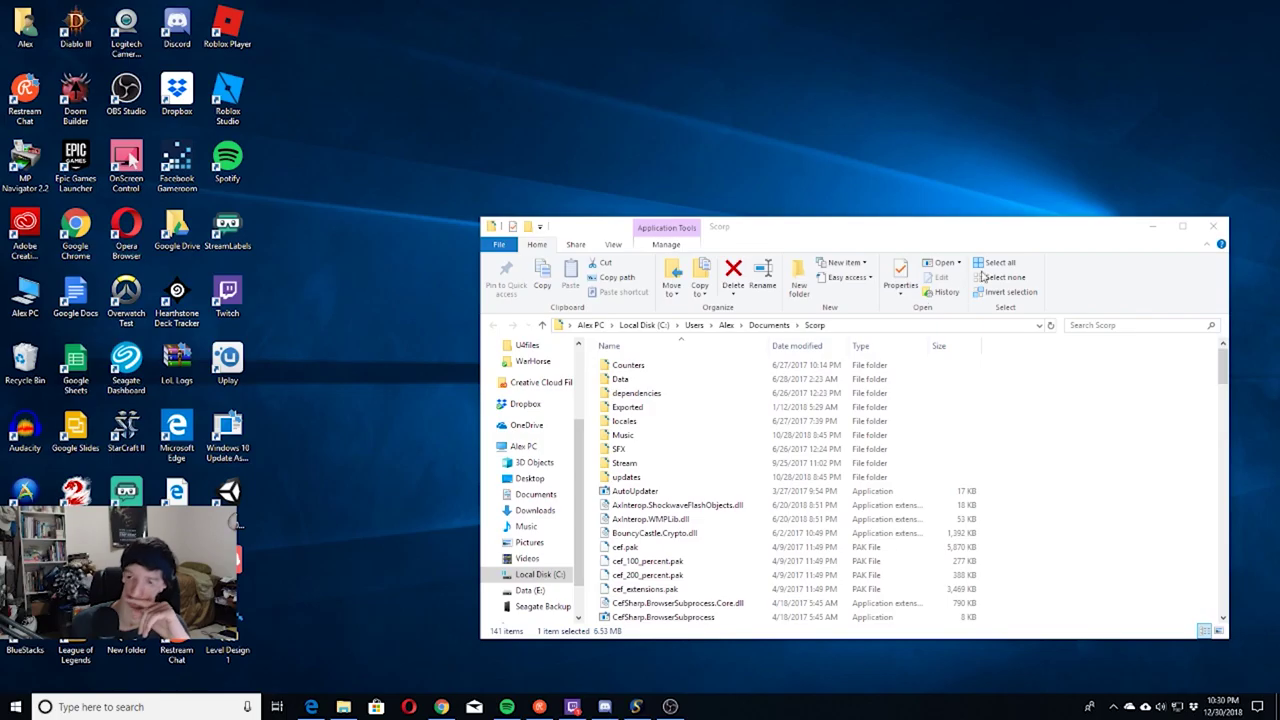
left_click(1155, 224)
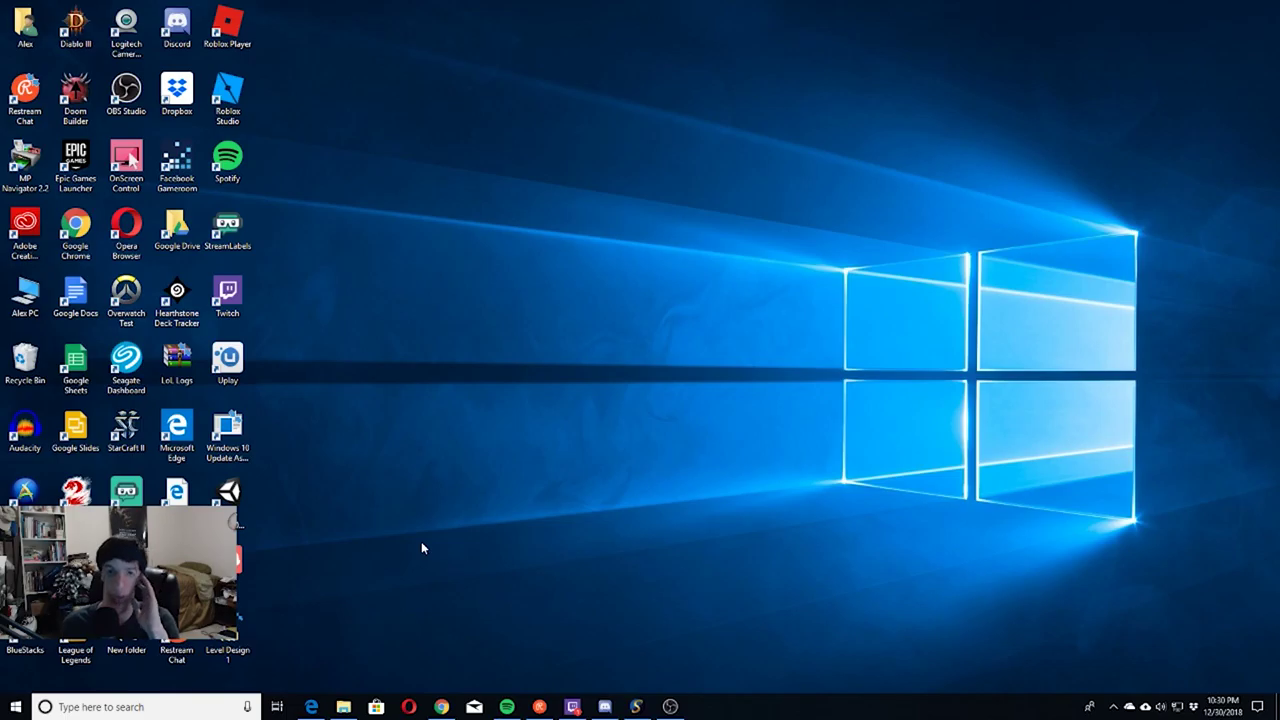
Return to Microsoft Edge, run BnS_Lite_Installer.exe from the past downloads, and confirm English (United States) as the installation language
left_click(311, 706)
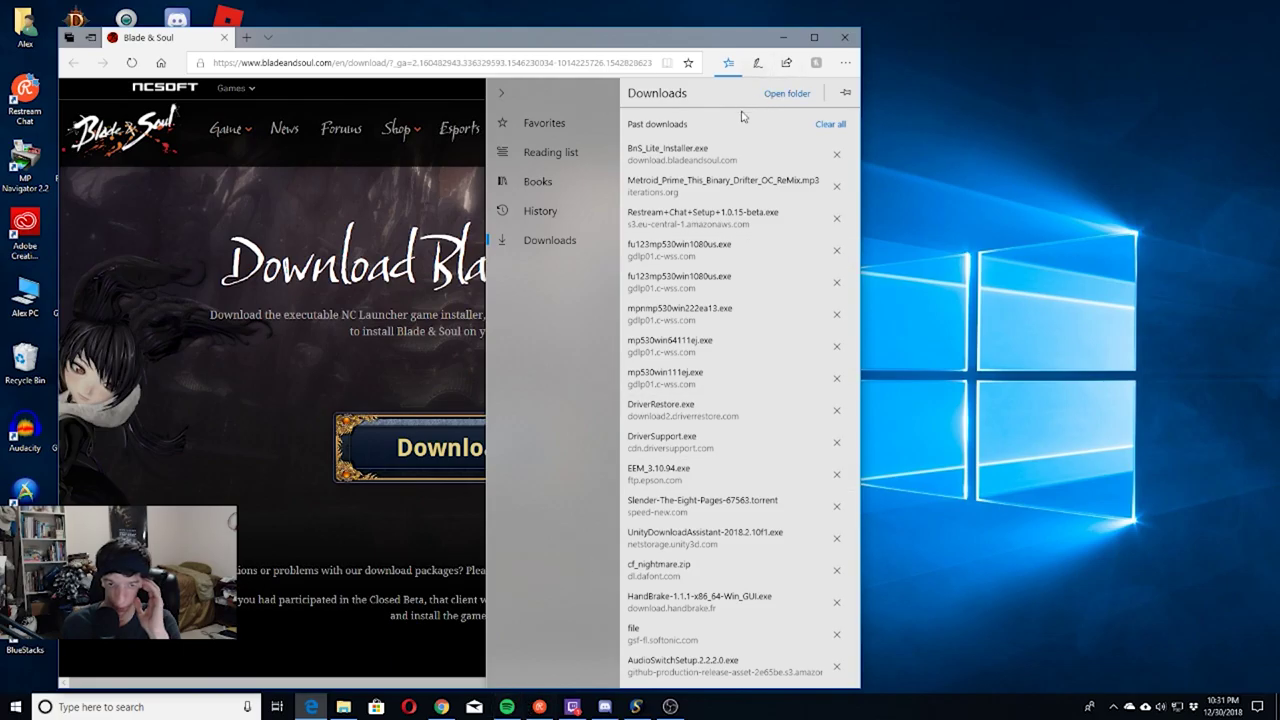
left_click(688, 158)
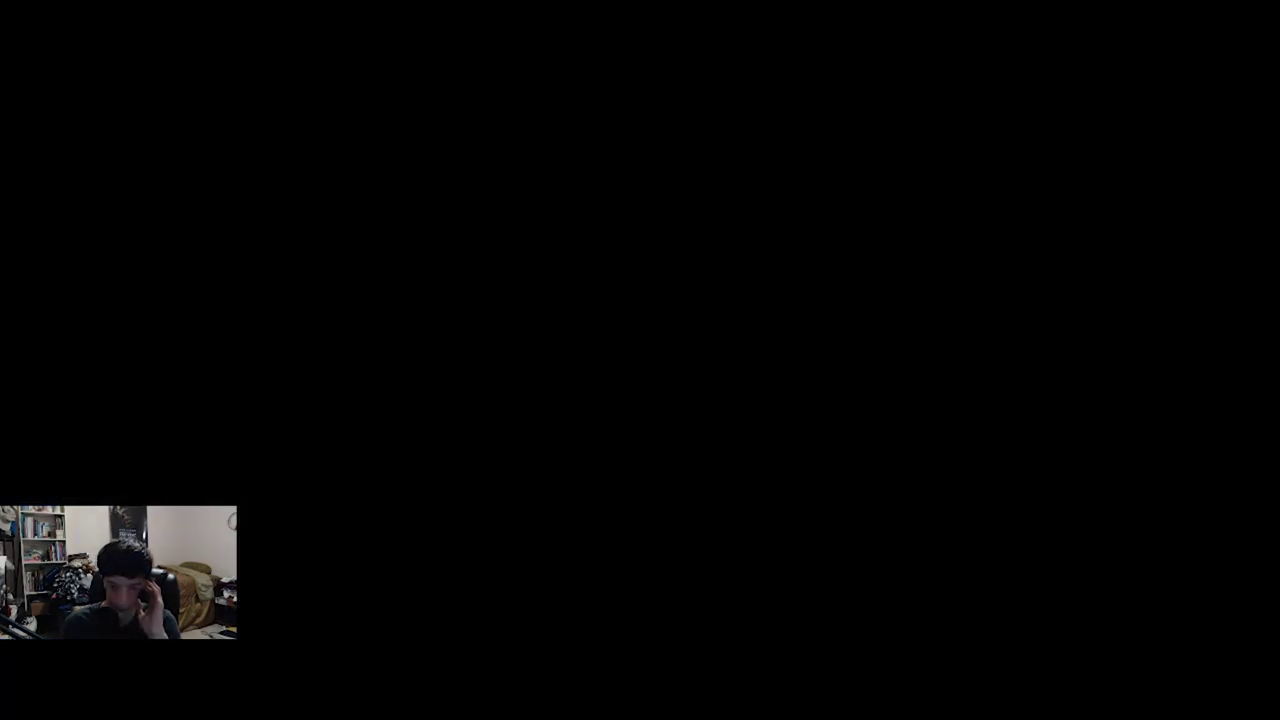
left_click(595, 440)
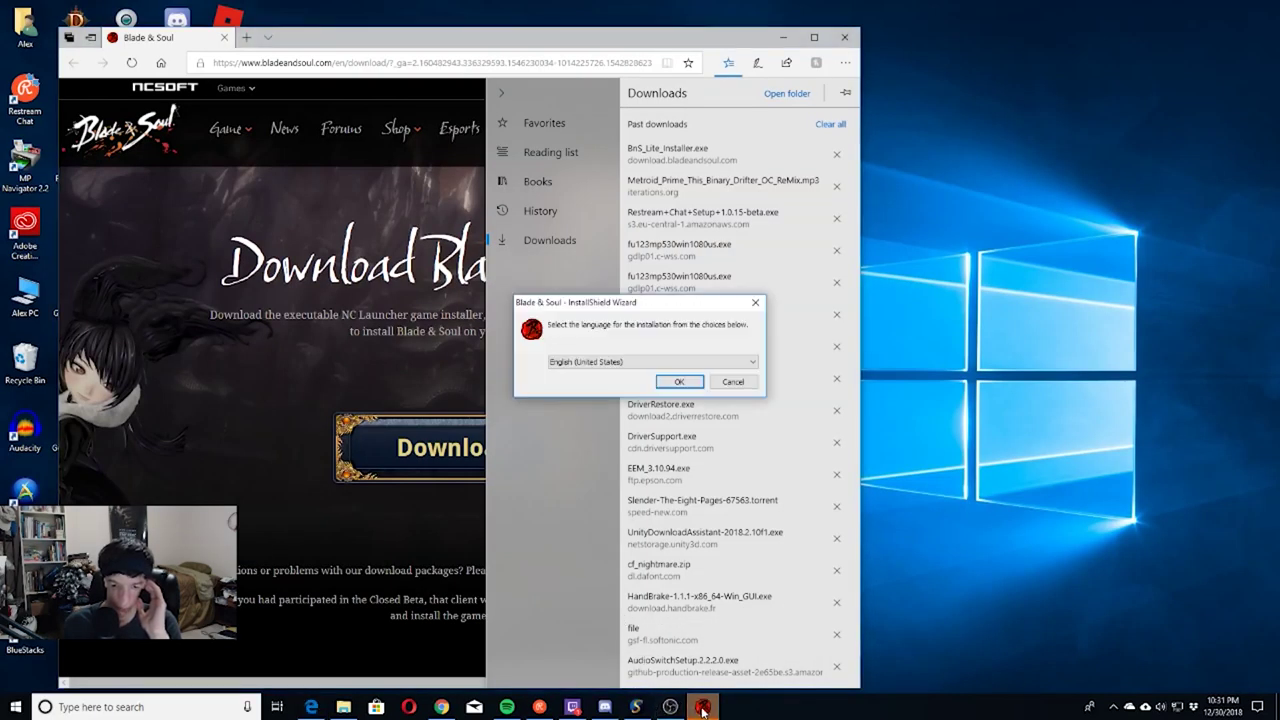
left_click(672, 381)
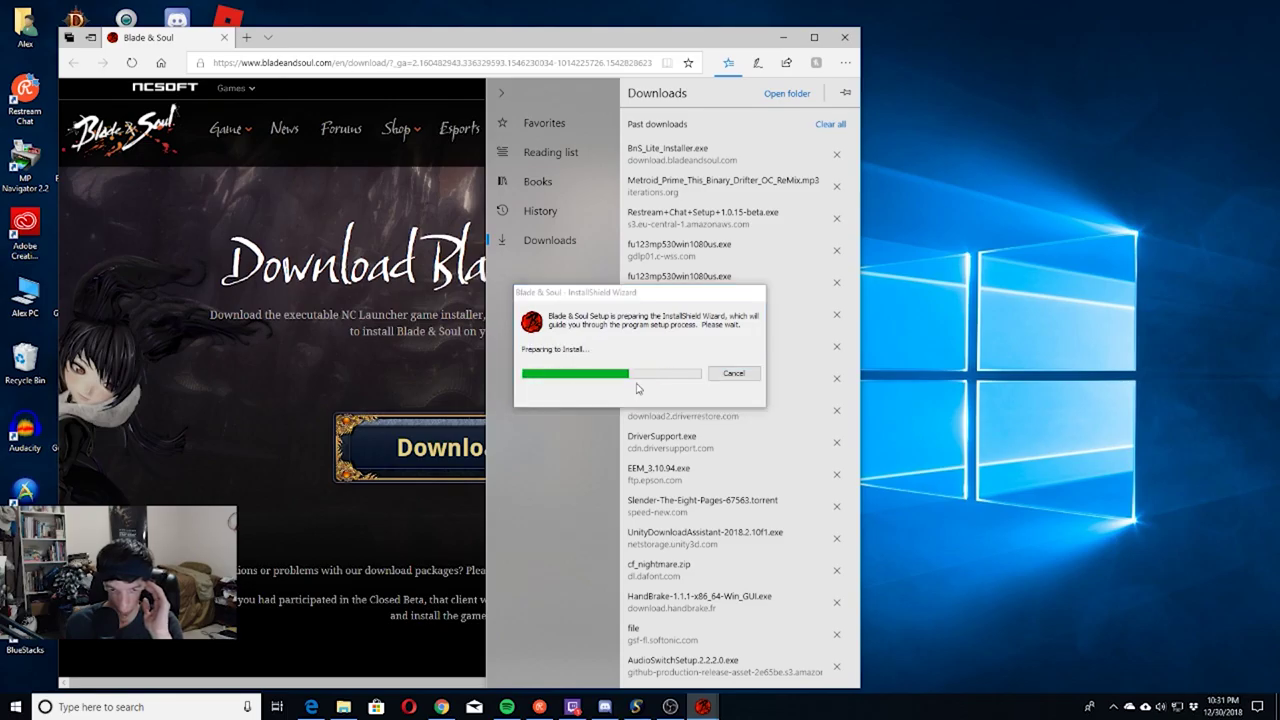
Continue past the setup welcome page, accept the Blade & Soul license agreement, and proceed to the install location page
left_click(706, 485)
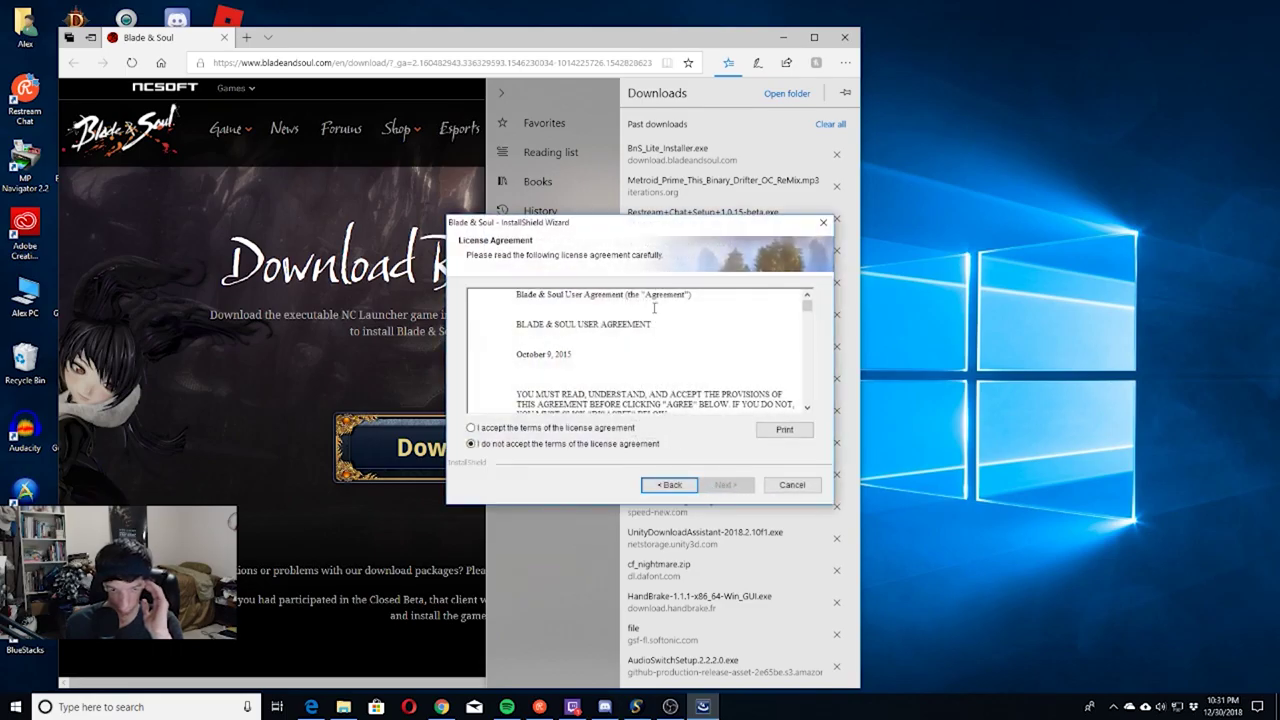
scroll(652, 345, "down", 10)
scroll(652, 350, "down", 5)
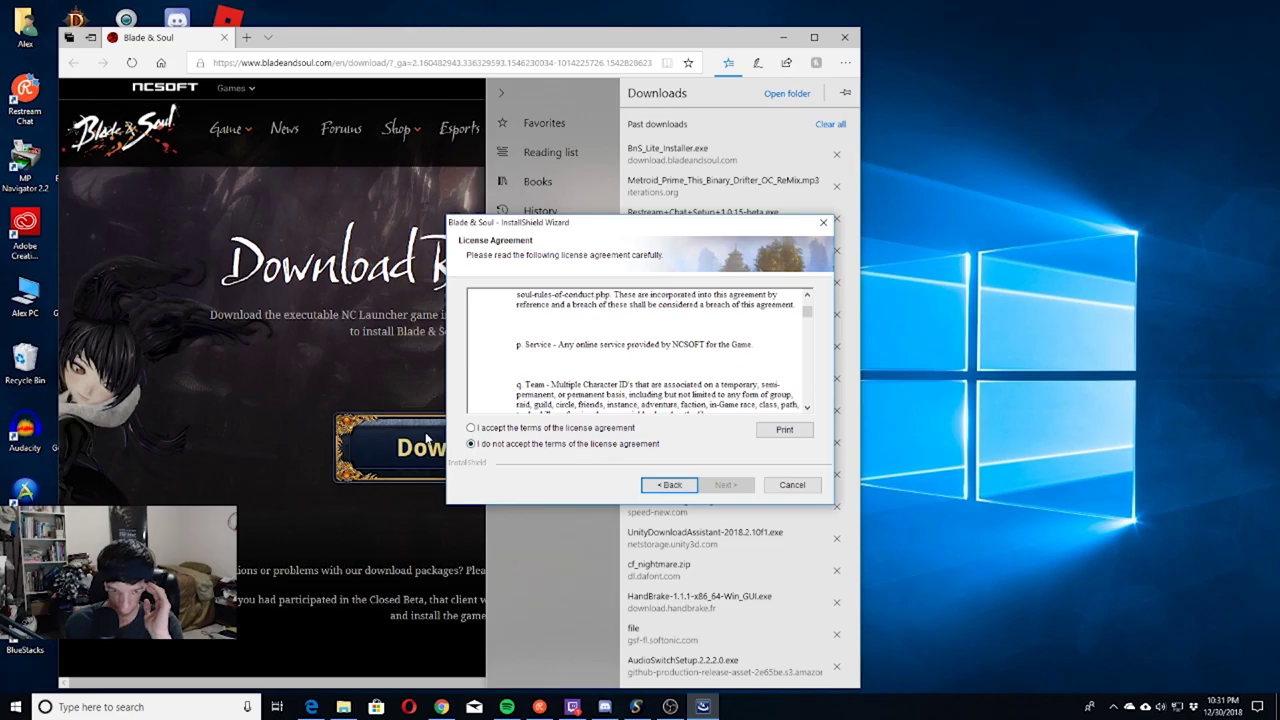
left_click(471, 428)
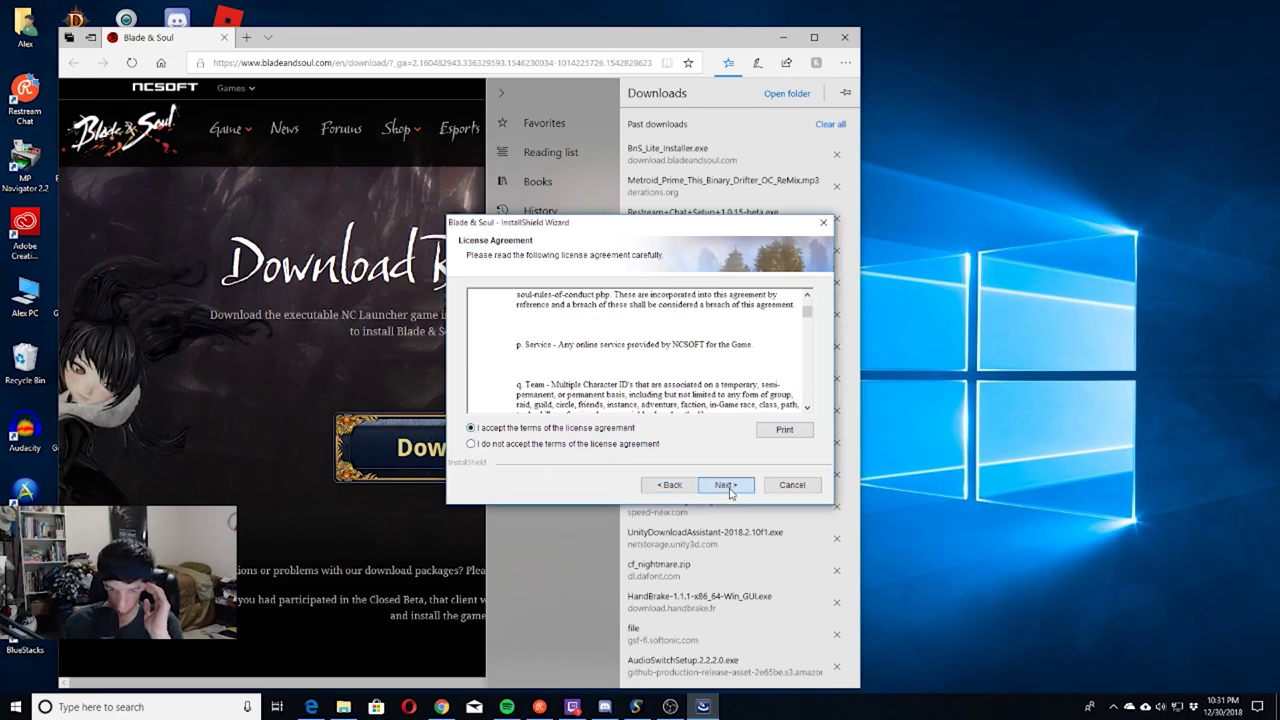
left_click(727, 486)
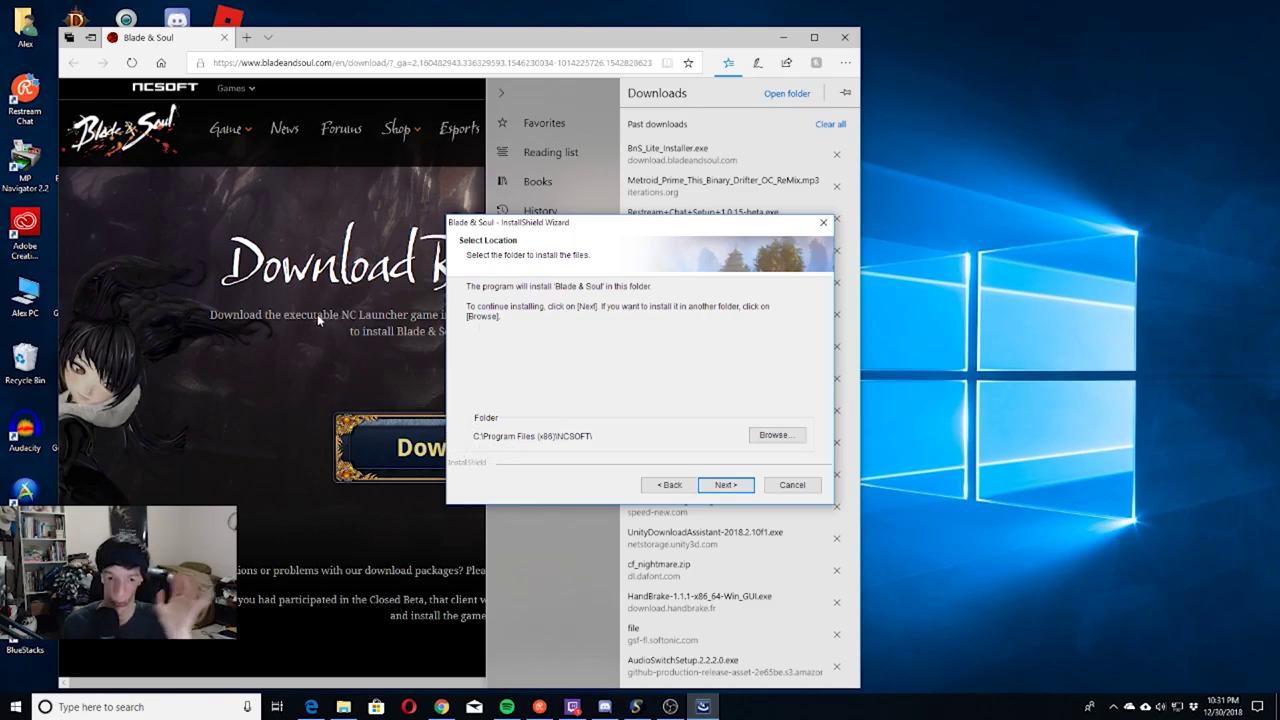
Bring up a new File Explorer window, move it over the installer, and open the Downloads folder on Data (E:)
right_click(343, 707)
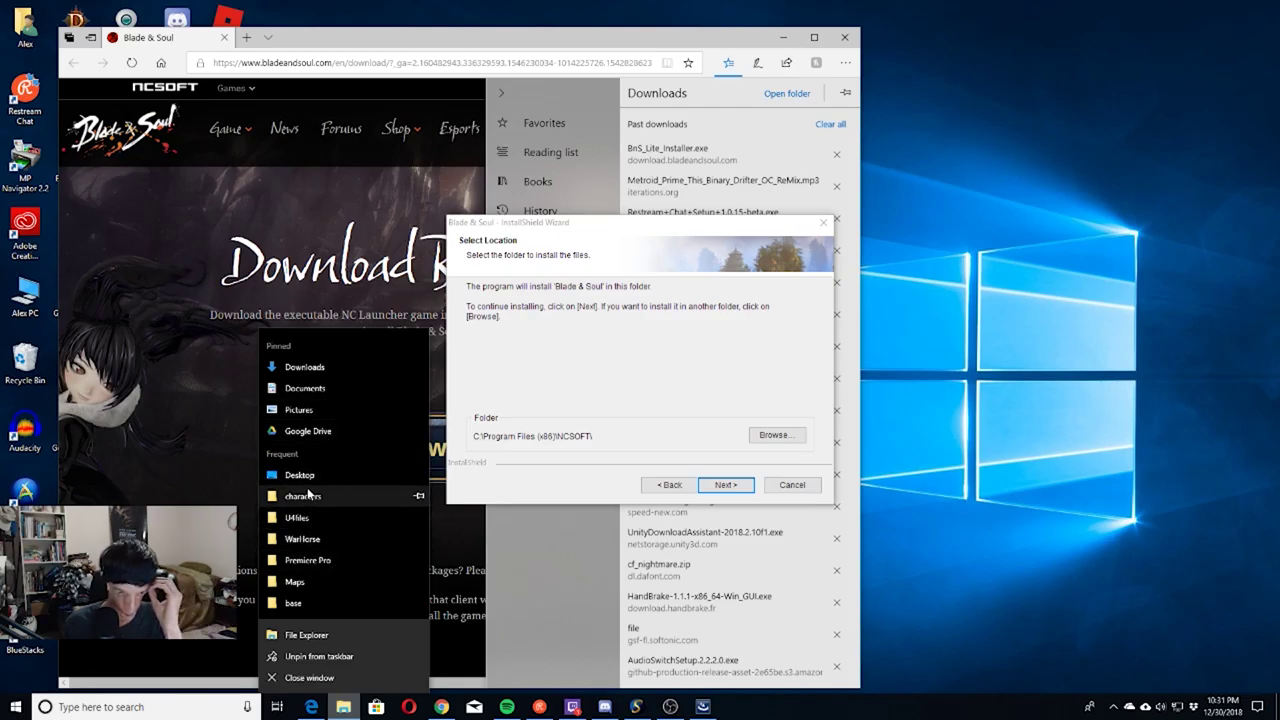
left_click(344, 634)
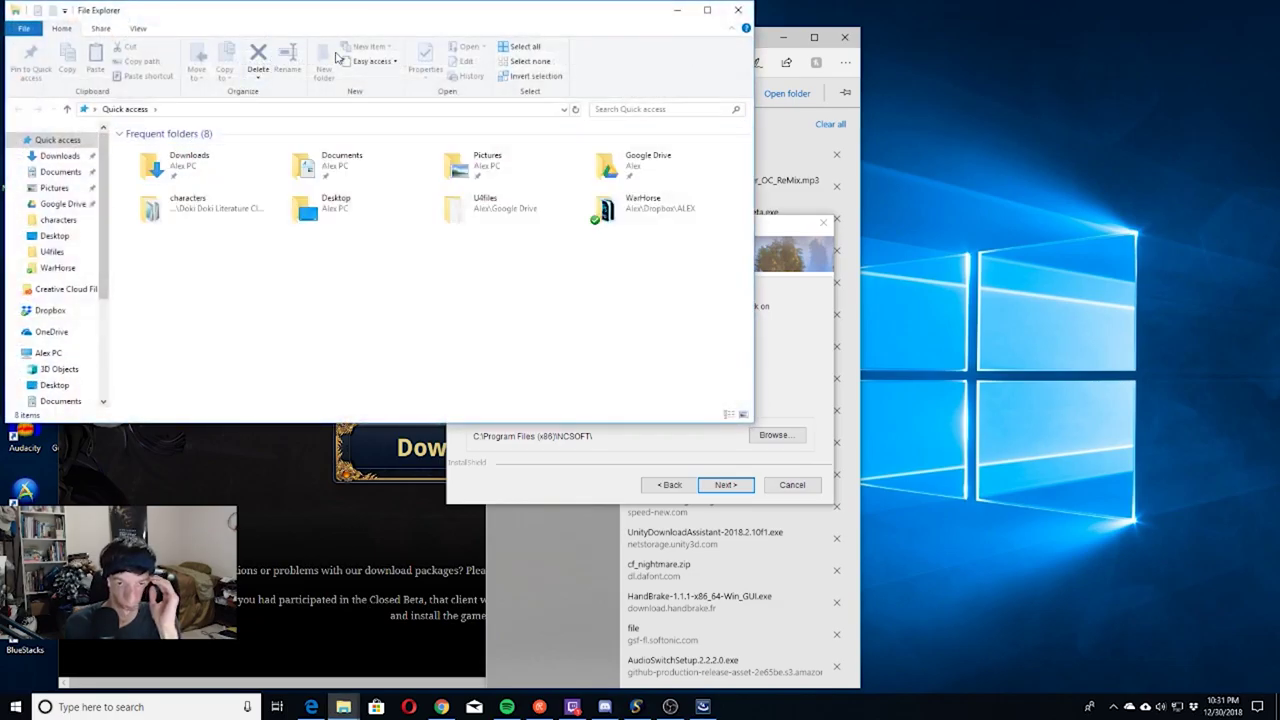
left_click_drag(320, 11, 598, 175)
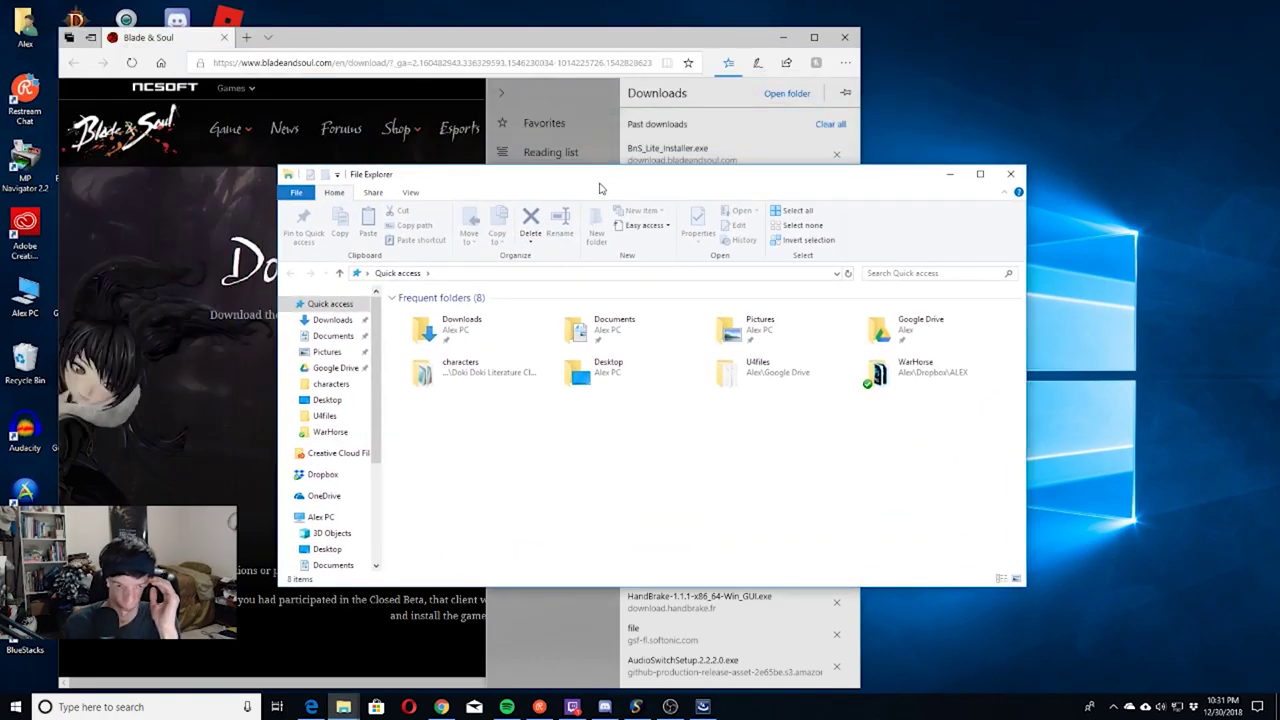
scroll(331, 368, "down", 5)
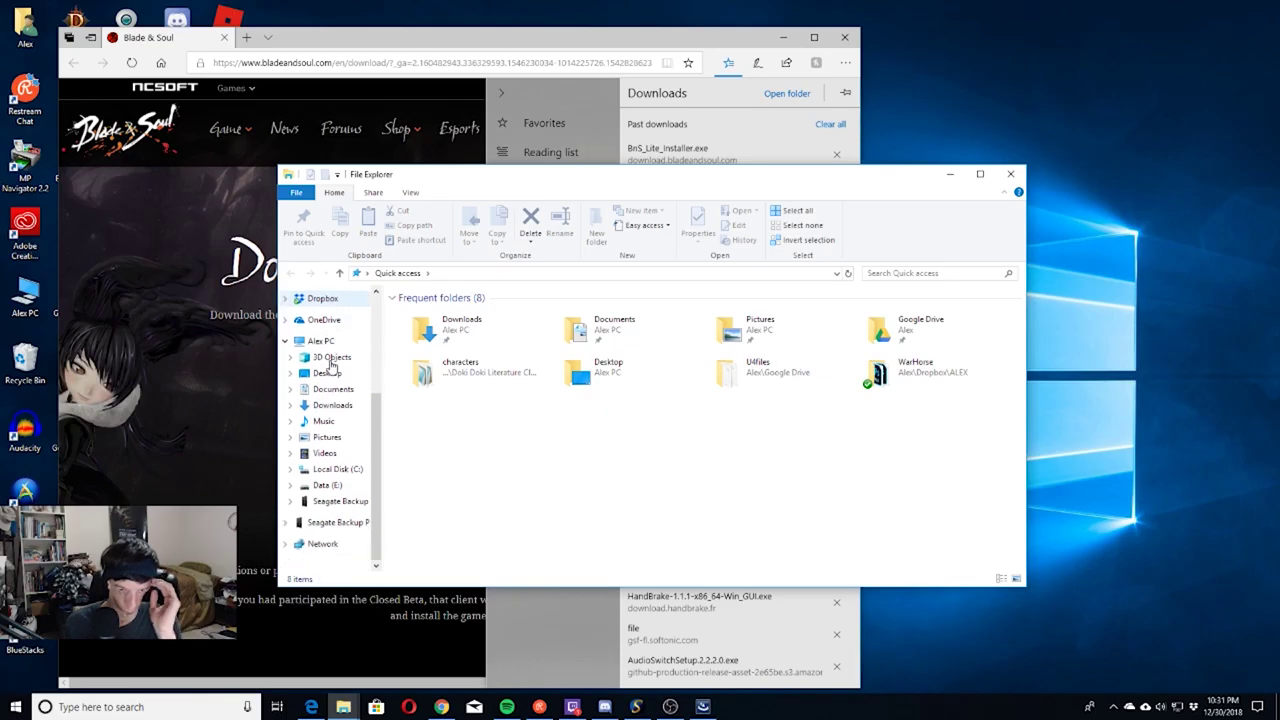
scroll(331, 368, "up", 5)
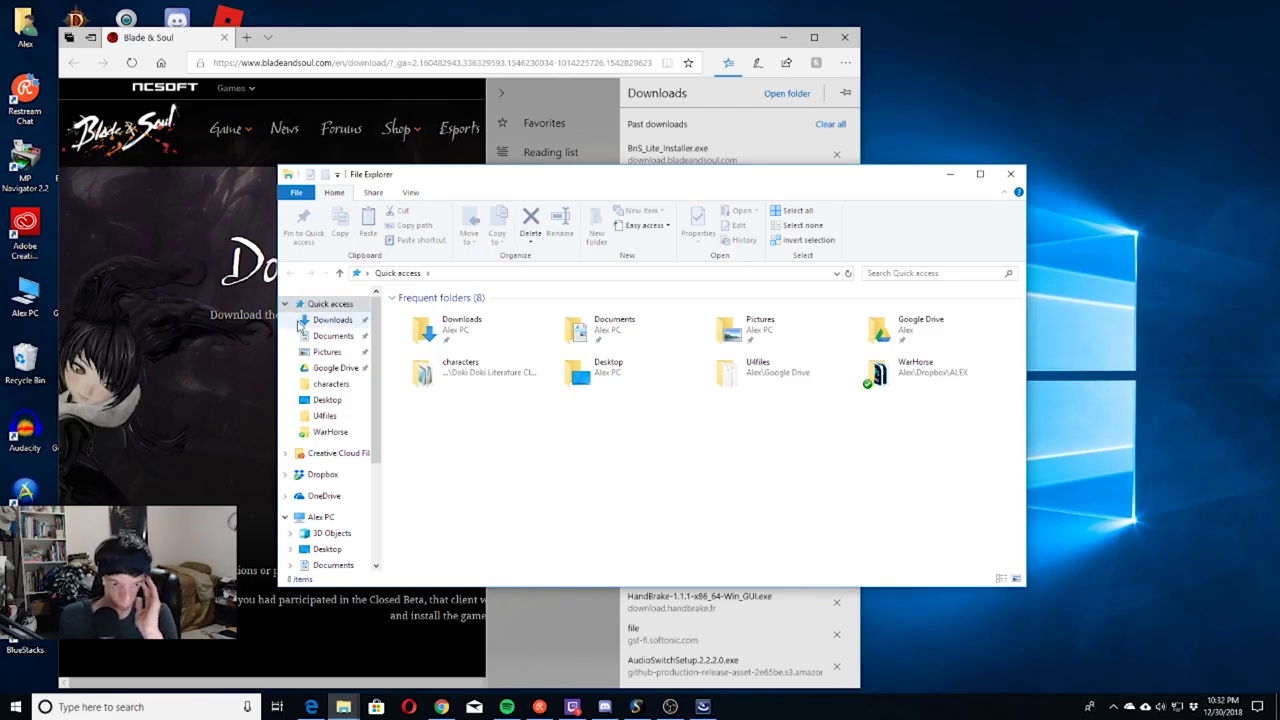
scroll(303, 360, "down", 4)
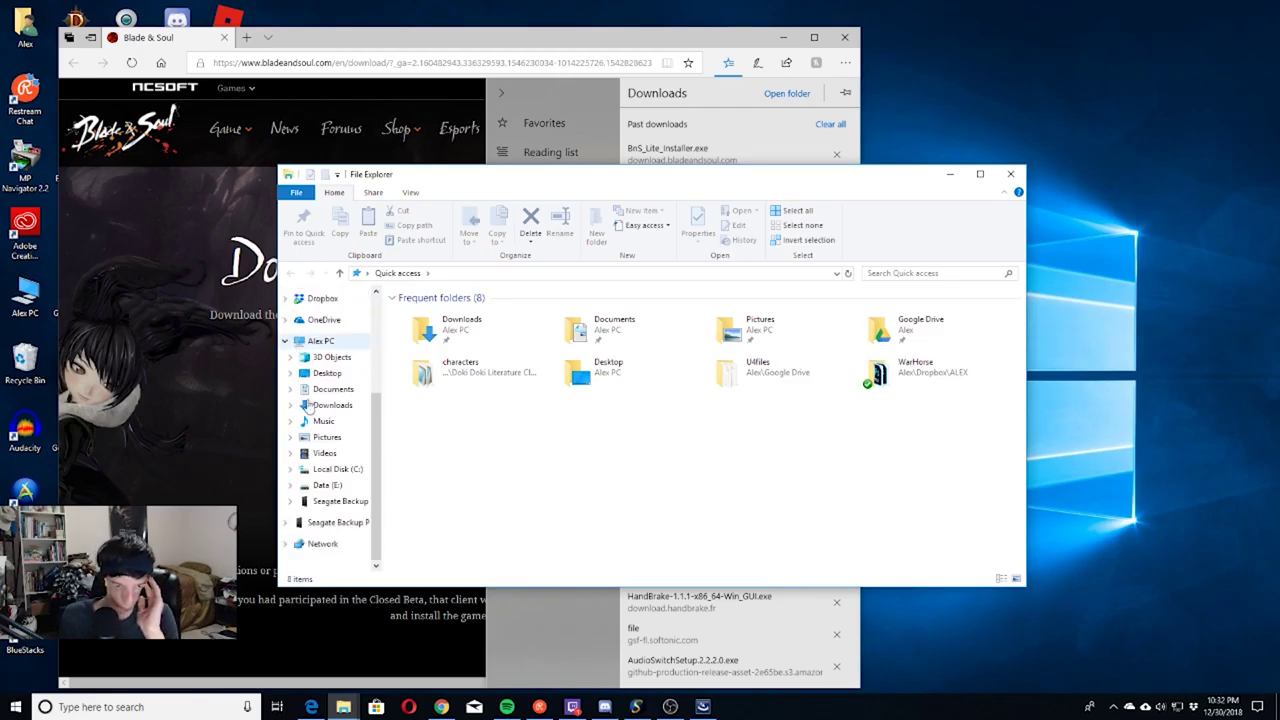
left_click(322, 485)
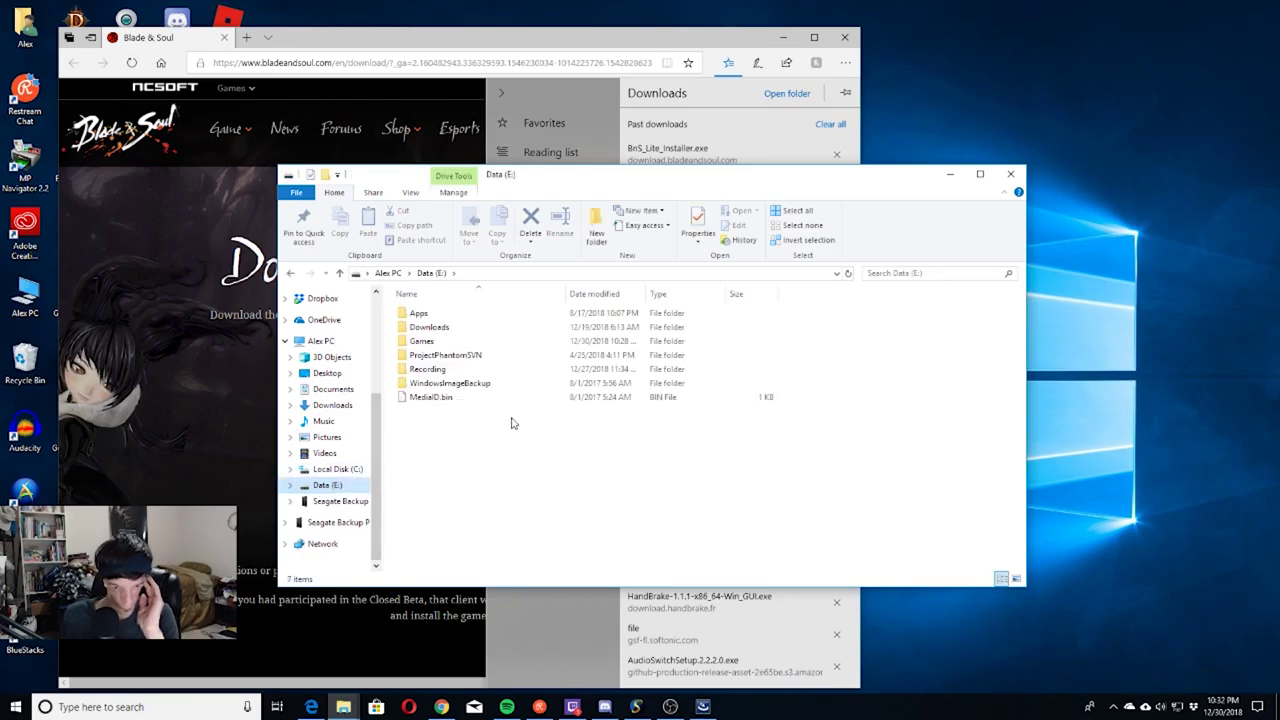
double_click(460, 327)
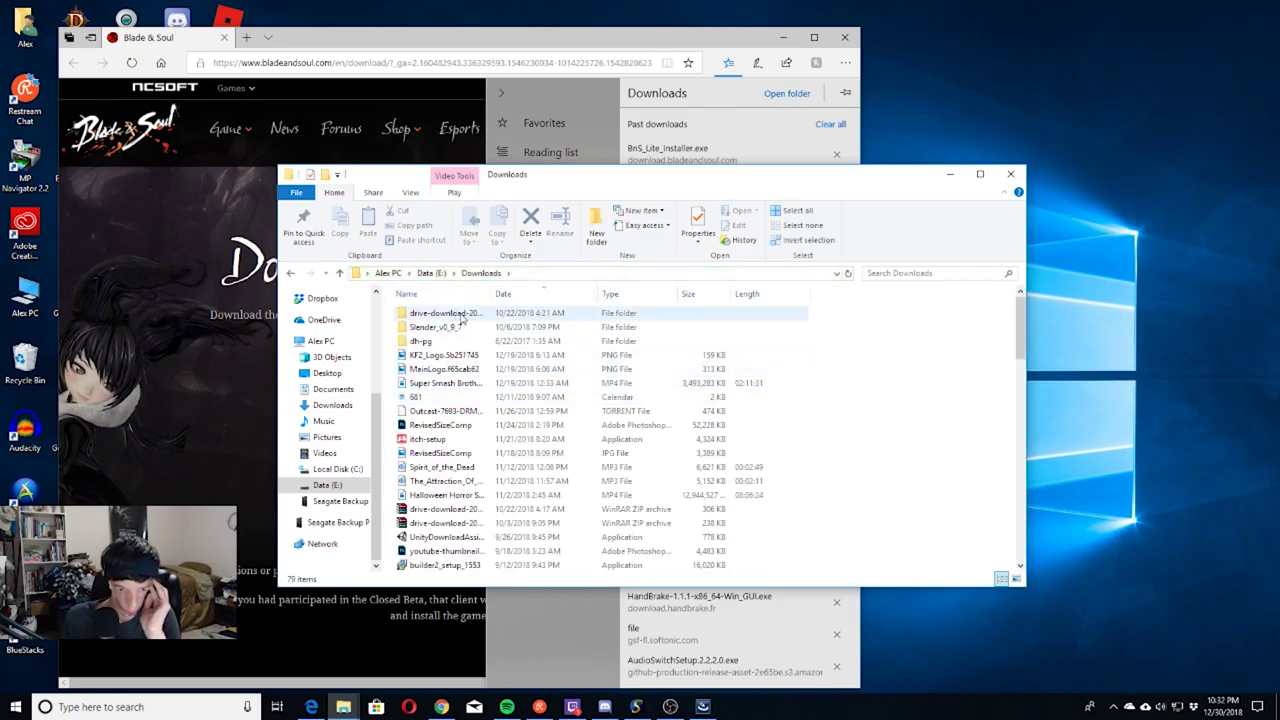
Look through the Data (E:) Downloads folder for BnS_Lite_Installer and other Blade & Soul files
scroll(462, 318, "down", 8)
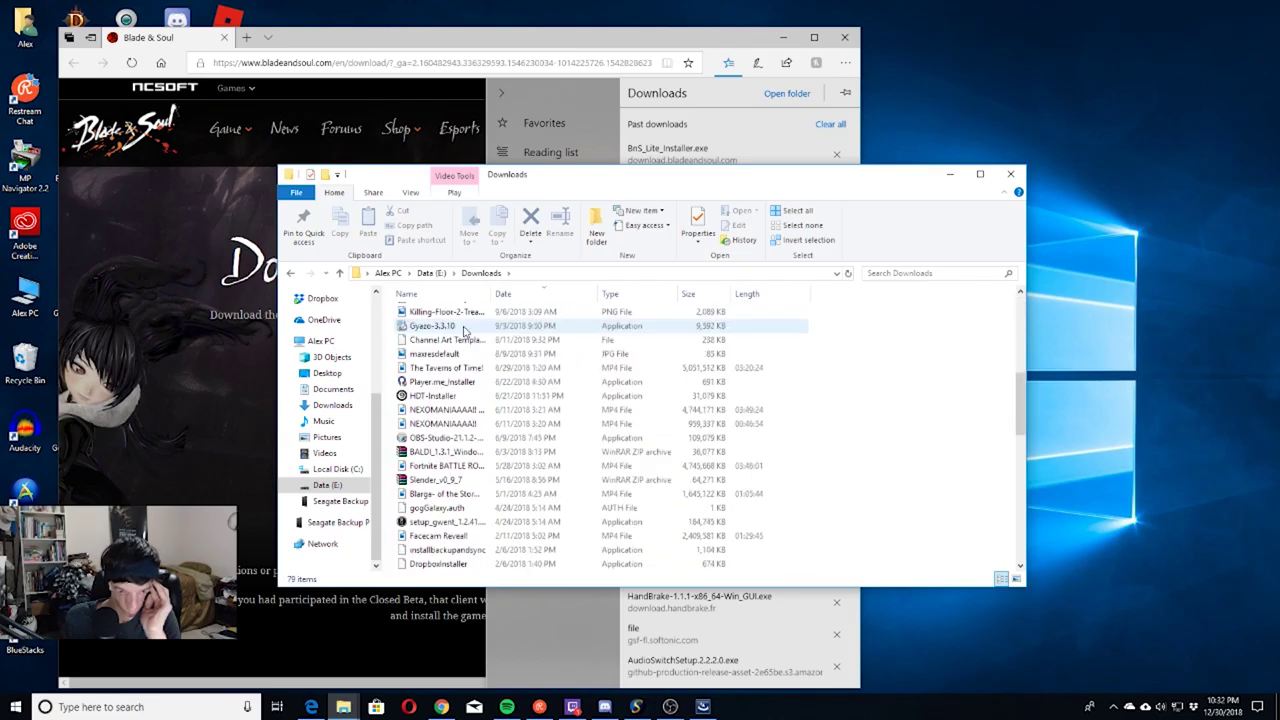
scroll(463, 330, "down", 6)
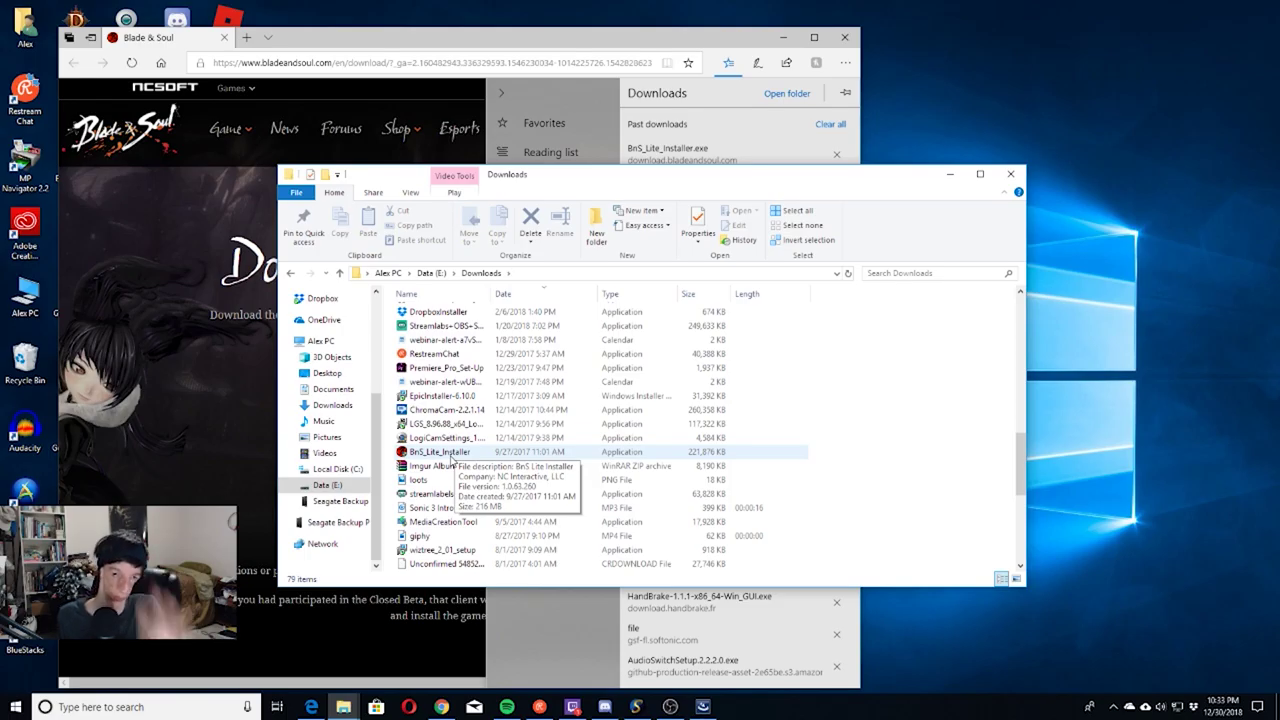
scroll(452, 459, "down", 1)
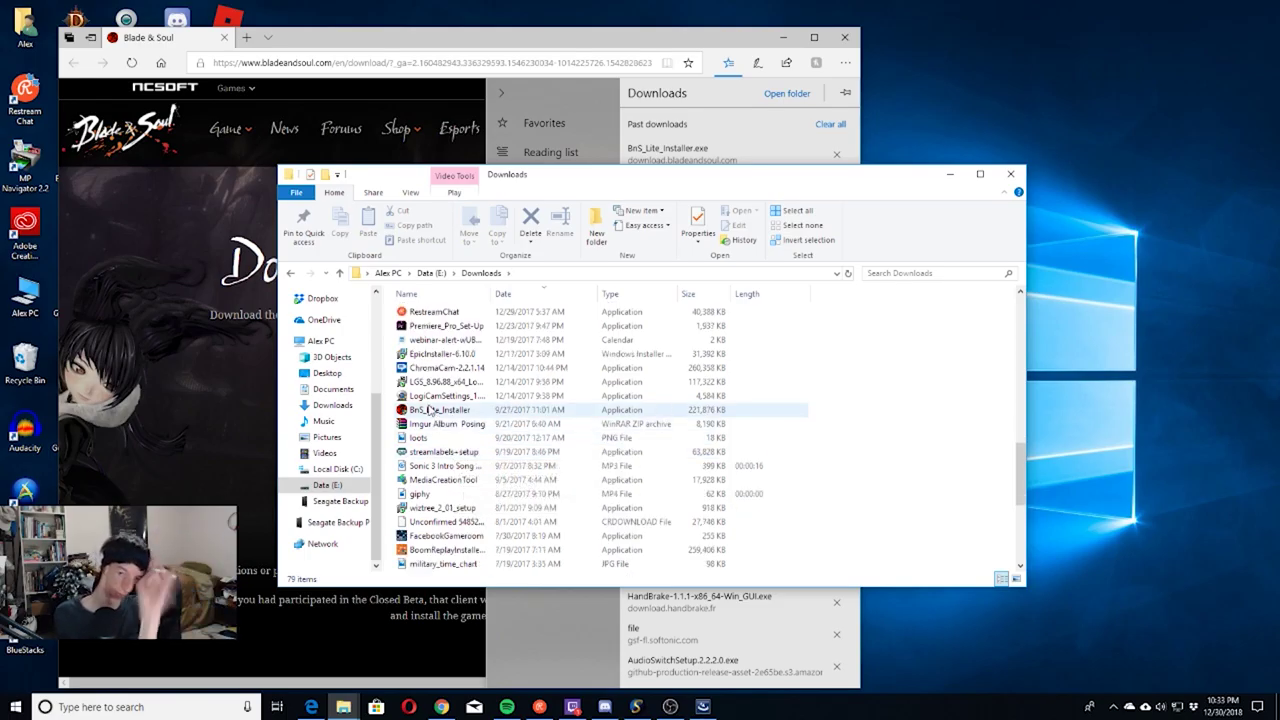
scroll(432, 410, "down", 3)
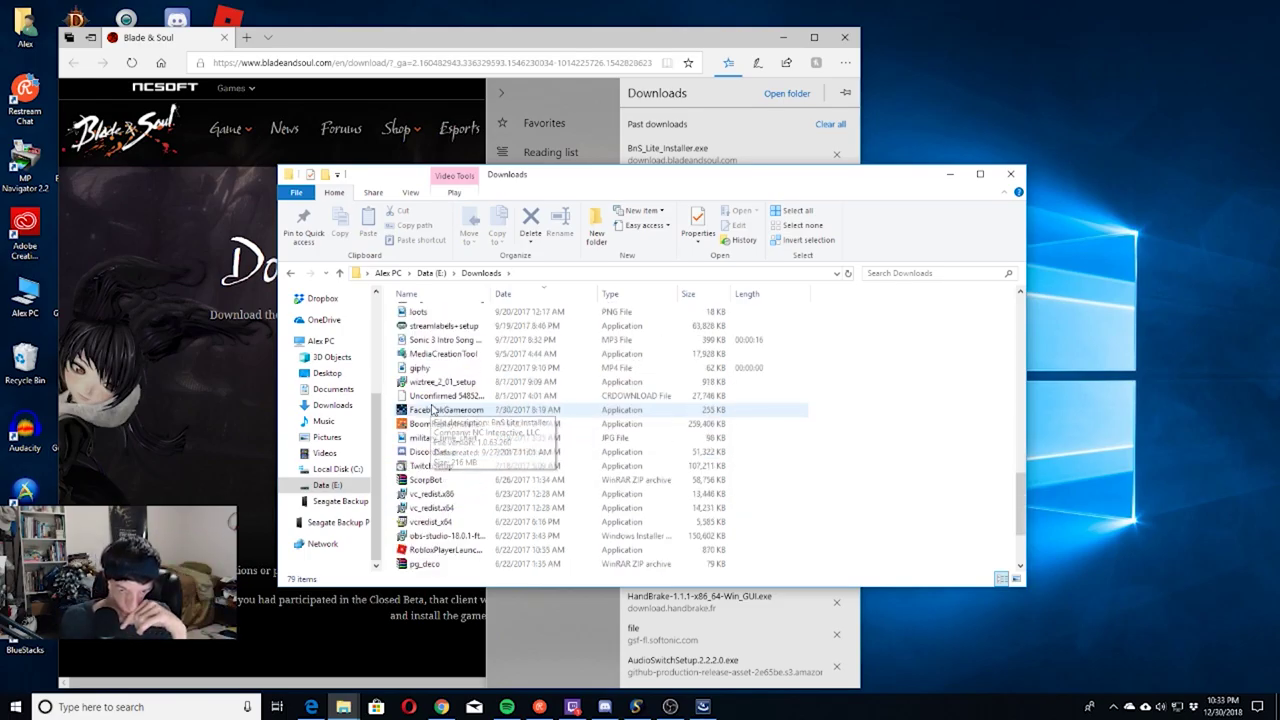
scroll(432, 340, "down", 3)
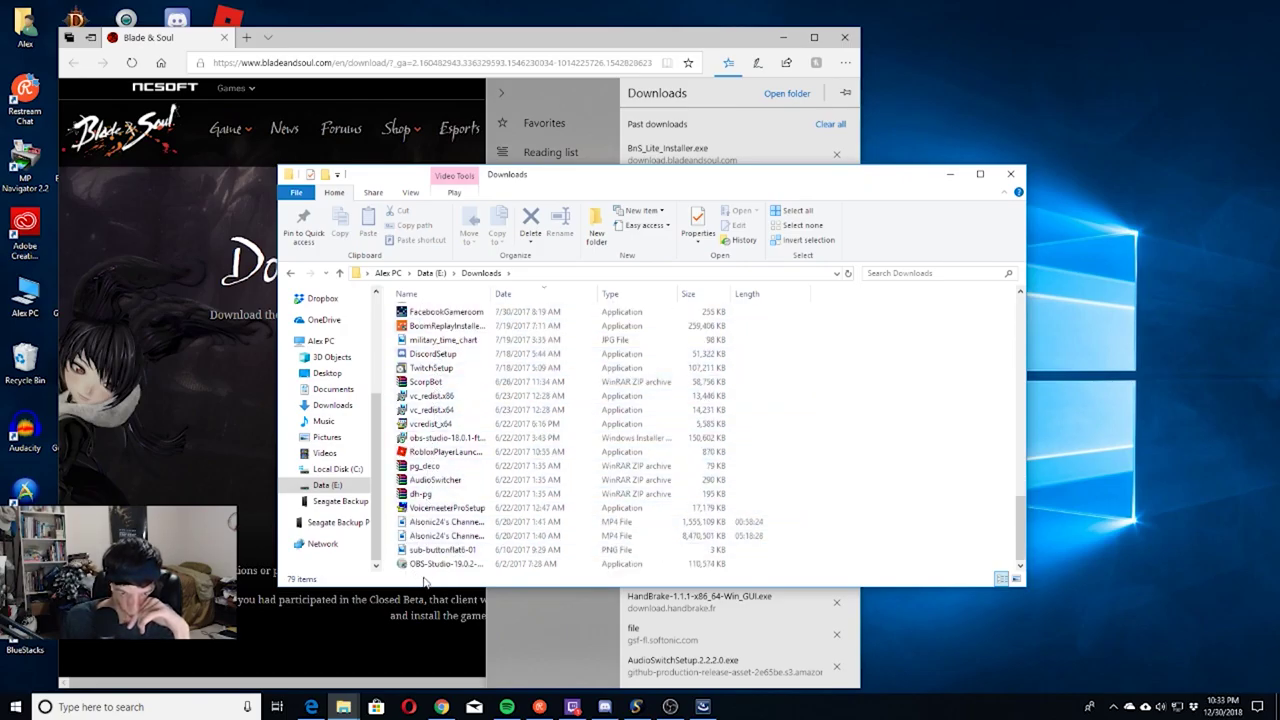
scroll(425, 487, "up", 8)
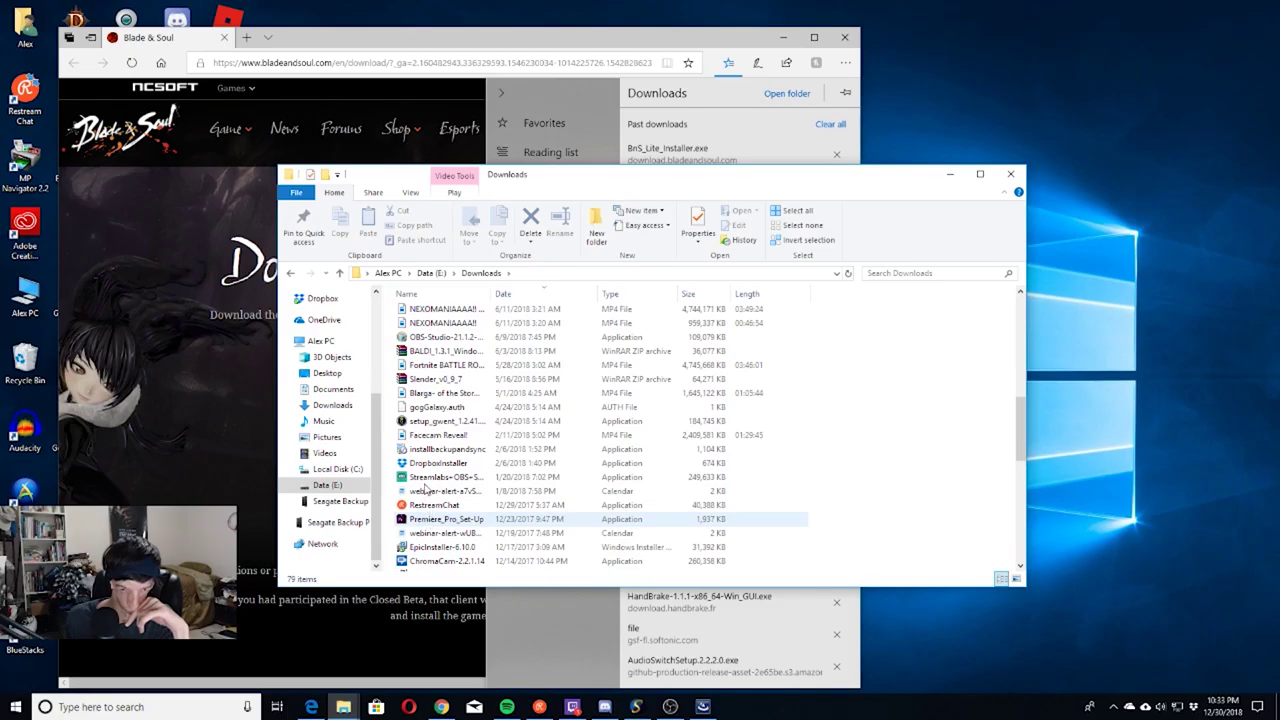
scroll(425, 487, "up", 8)
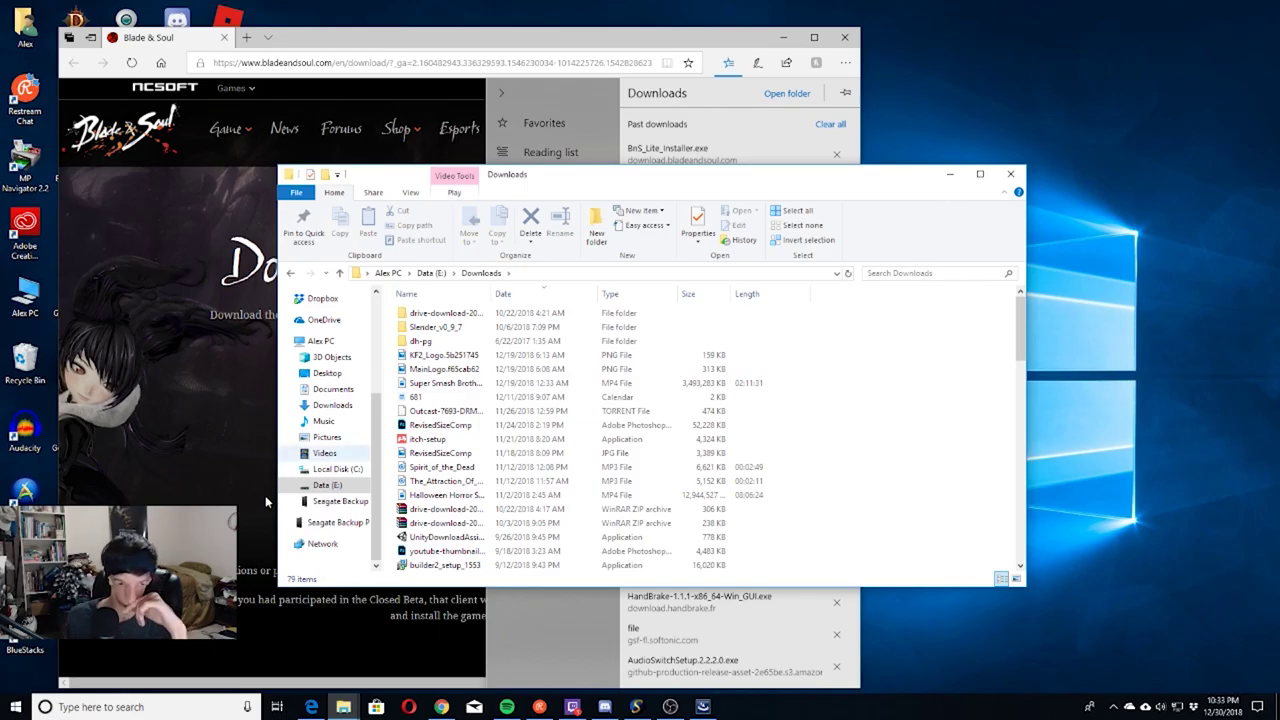
Check the root of Local Disk (C:), and open the downloads folder inside Games on Data (E:)
left_click(336, 470)
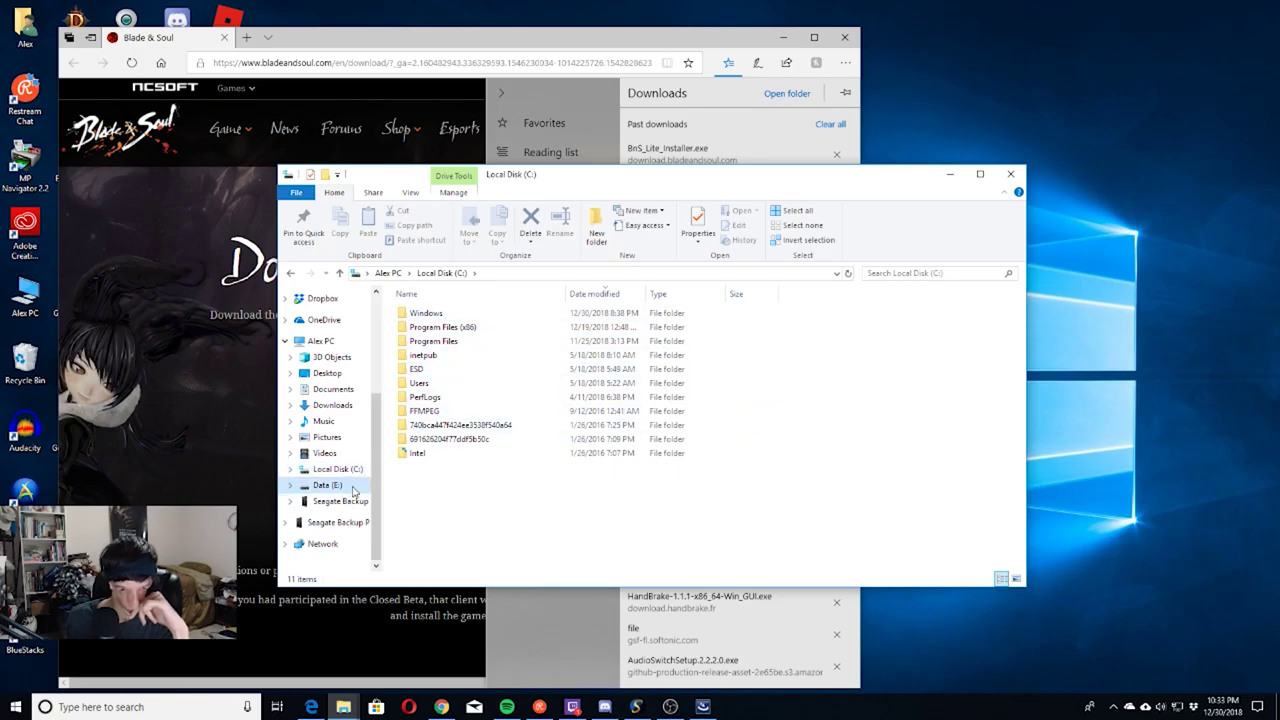
left_click(322, 485)
double_click(457, 343)
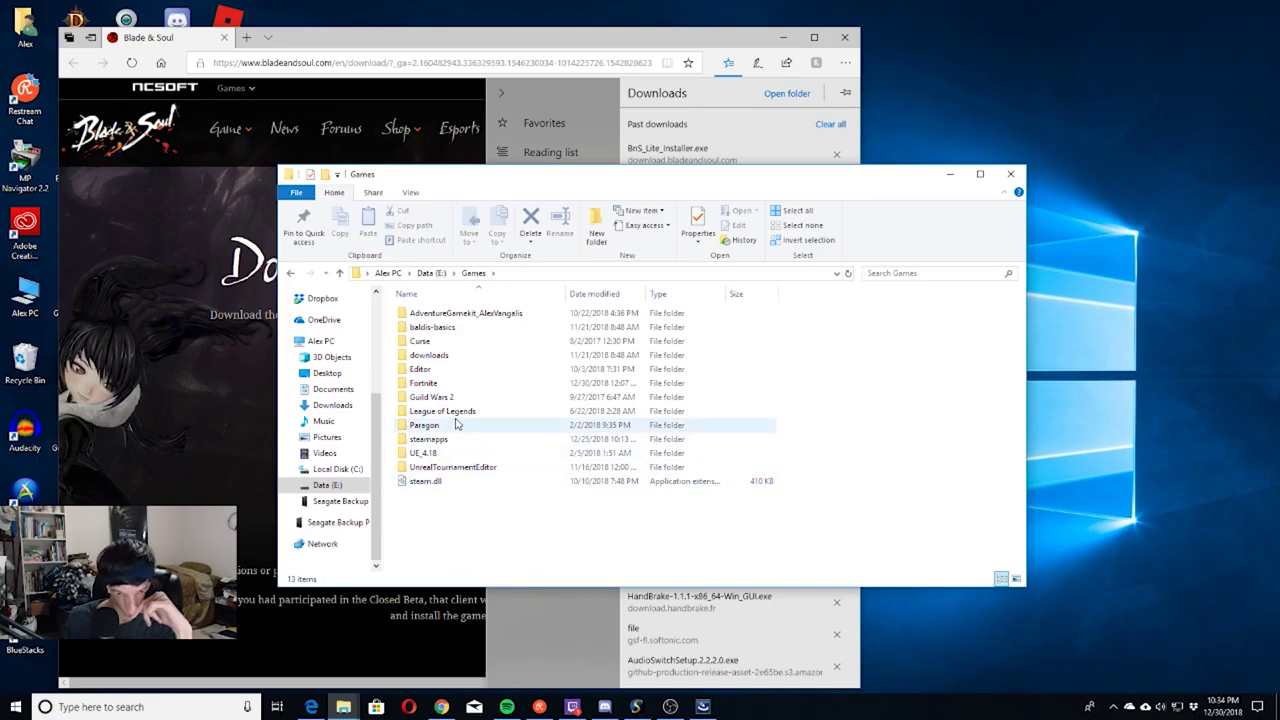
double_click(454, 360)
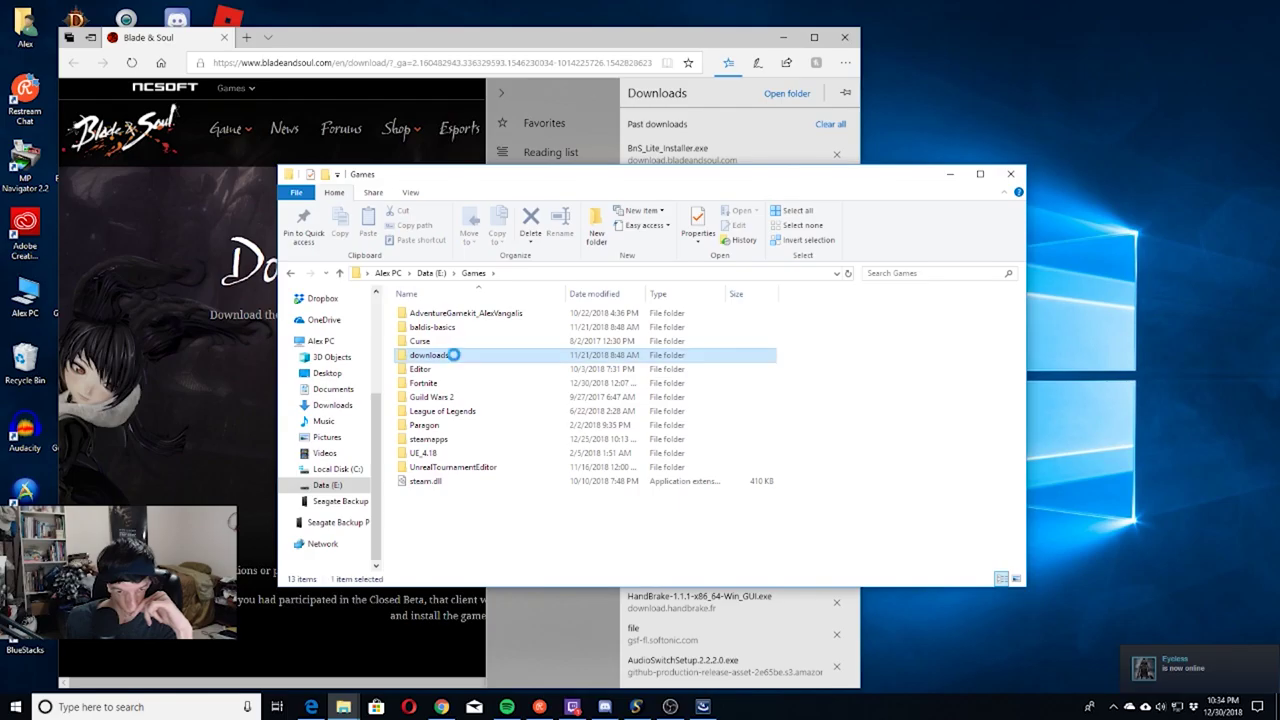
Leave the Games folder, return to the root of Local Disk (C:), and open Program Files (x86)
key("BackSpace")
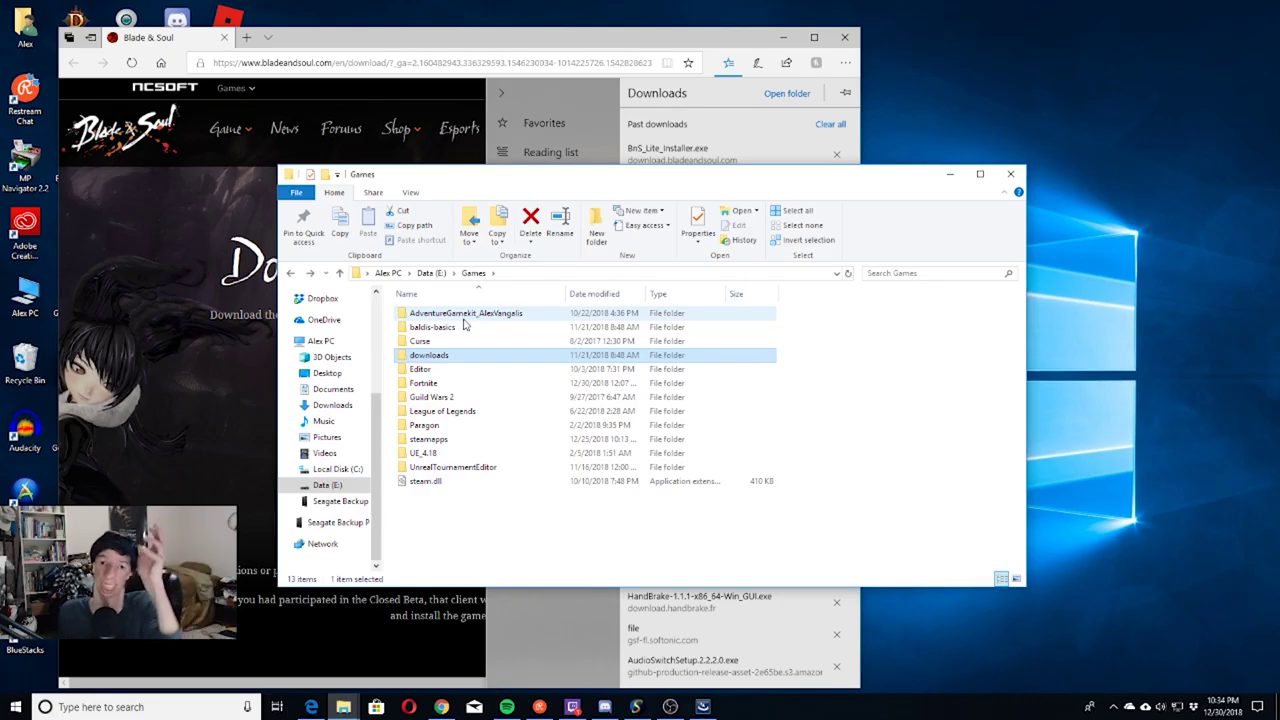
key("BackSpace")
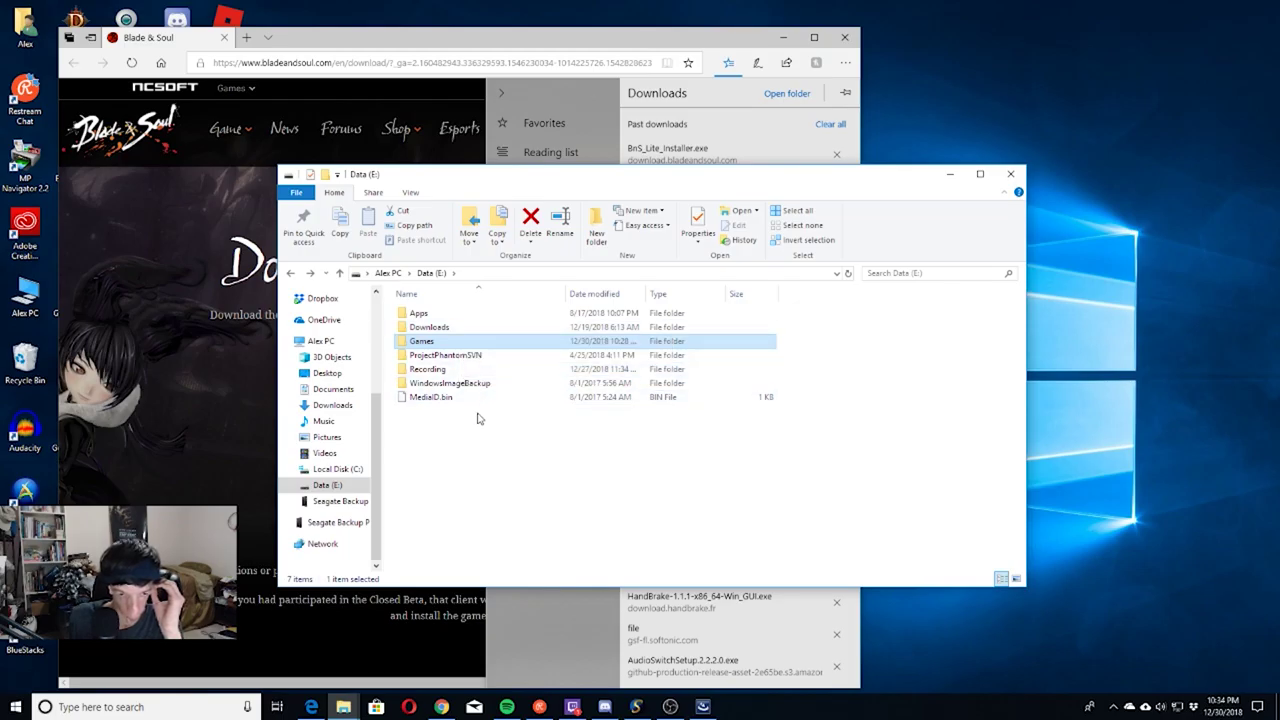
key("BackSpace")
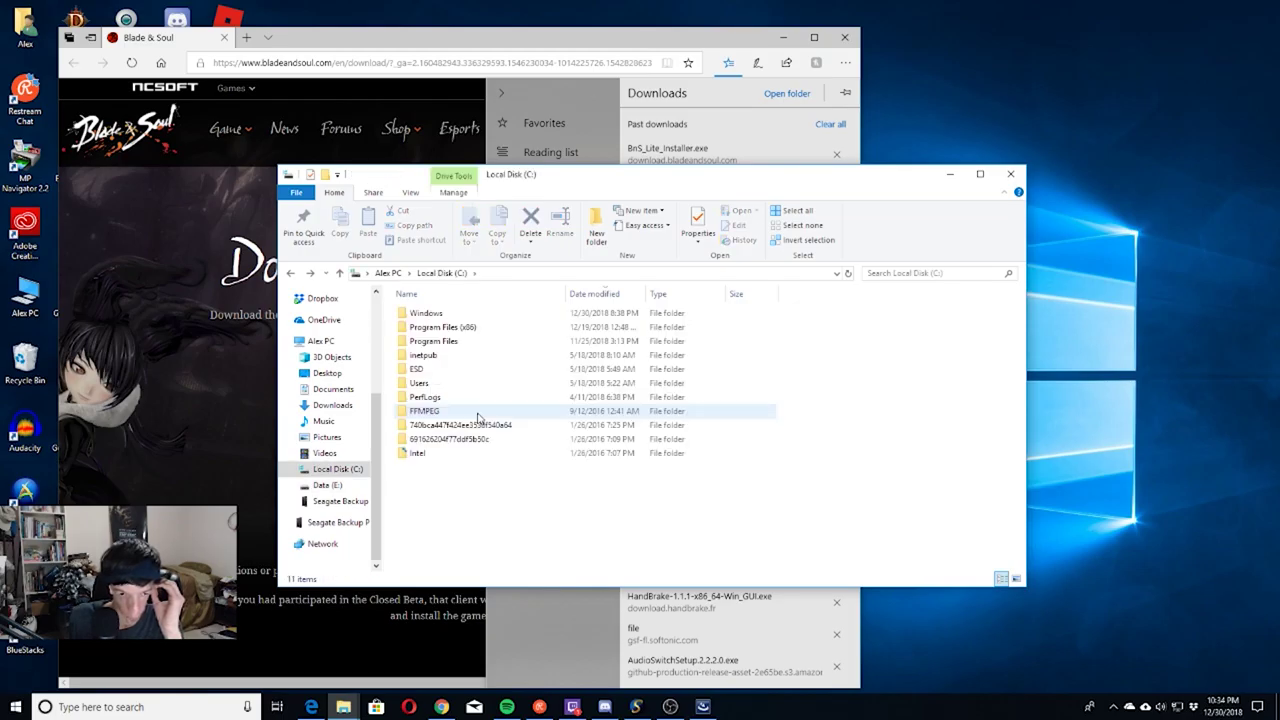
double_click(483, 328)
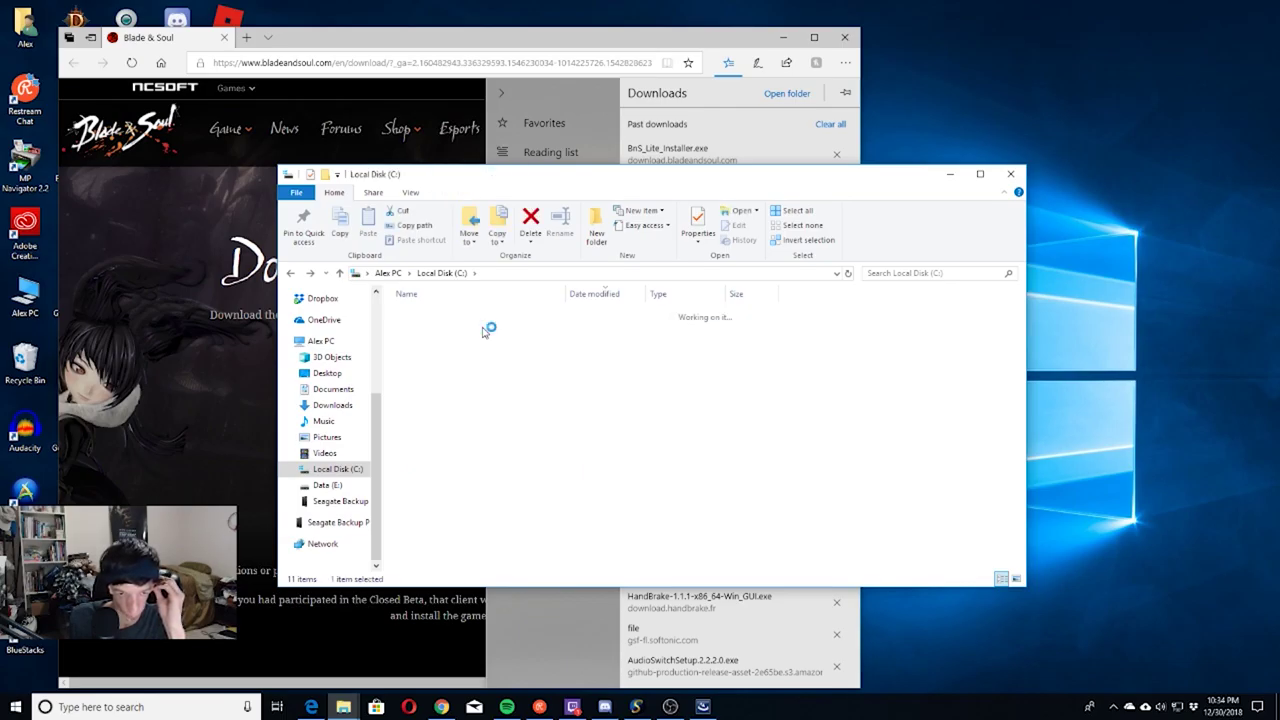
Look through the whole Program Files (x86) folder on Local Disk (C:) for Blade & Soul or NCSOFT folders
scroll(483, 340, "down", 2)
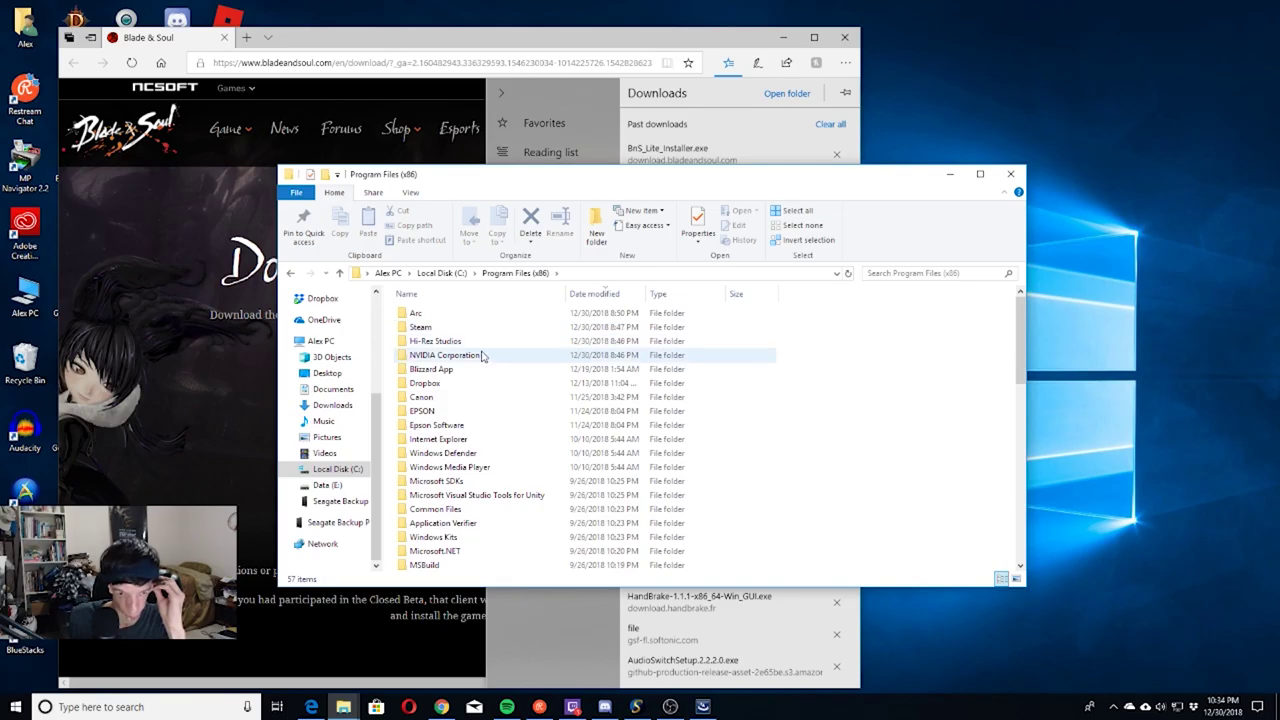
scroll(481, 360, "up", 1)
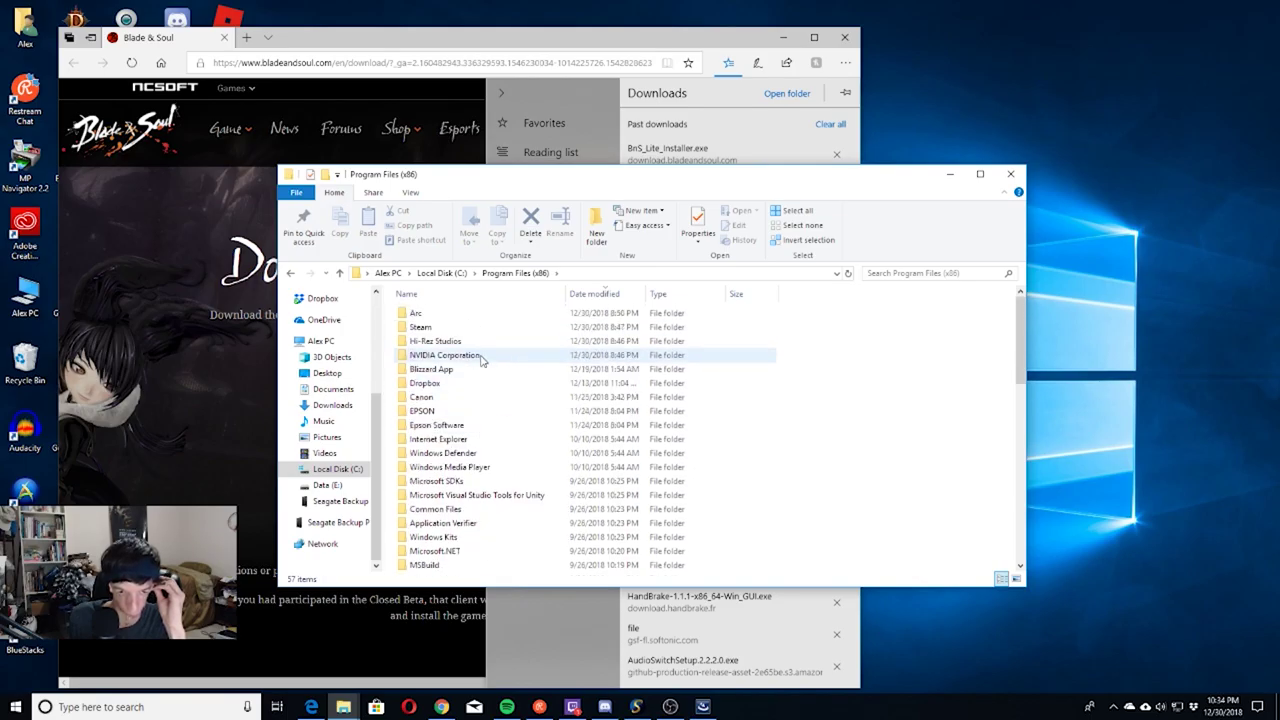
scroll(481, 360, "down", 2)
scroll(481, 360, "up", 1)
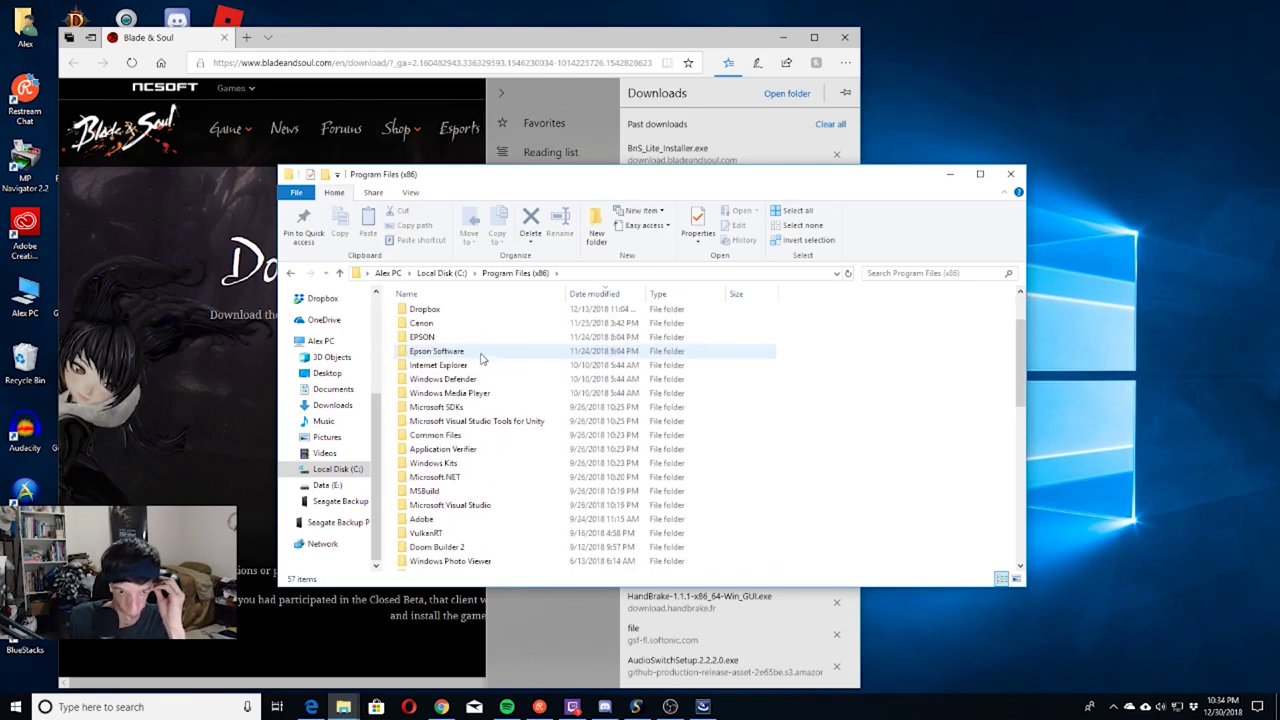
scroll(479, 359, "down", 1)
scroll(488, 370, "down", 3)
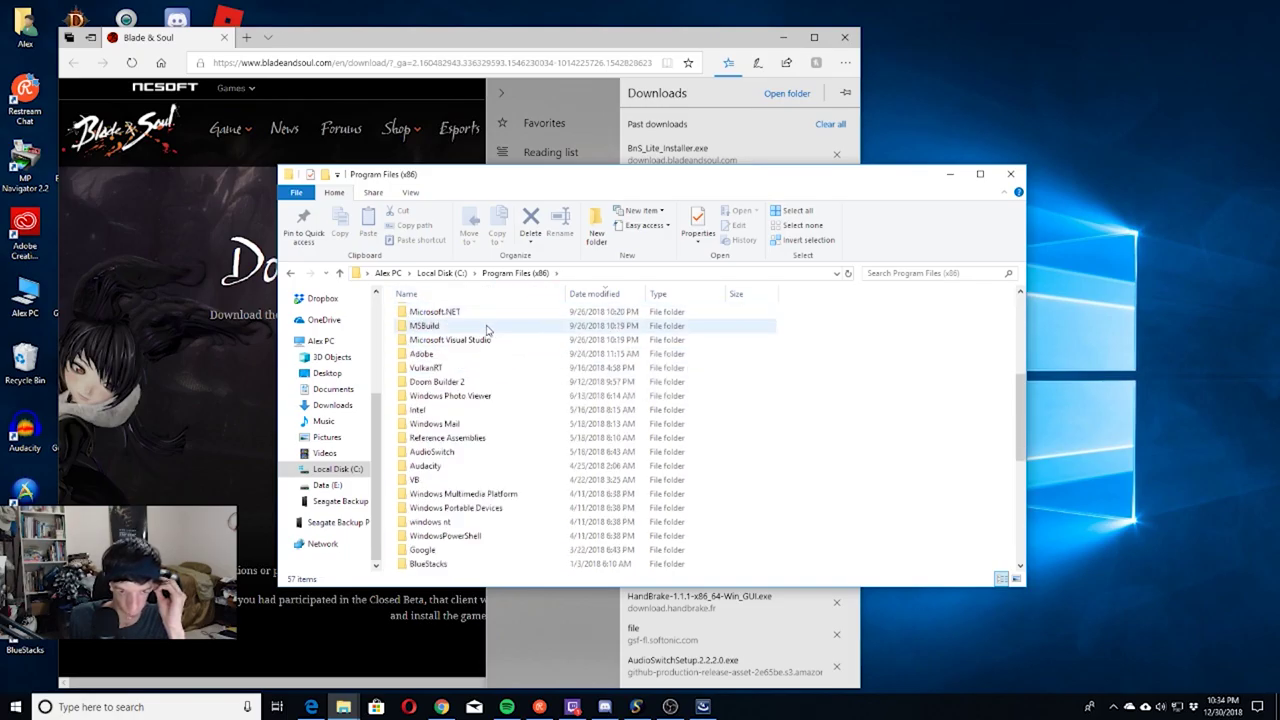
scroll(487, 330, "down", 1)
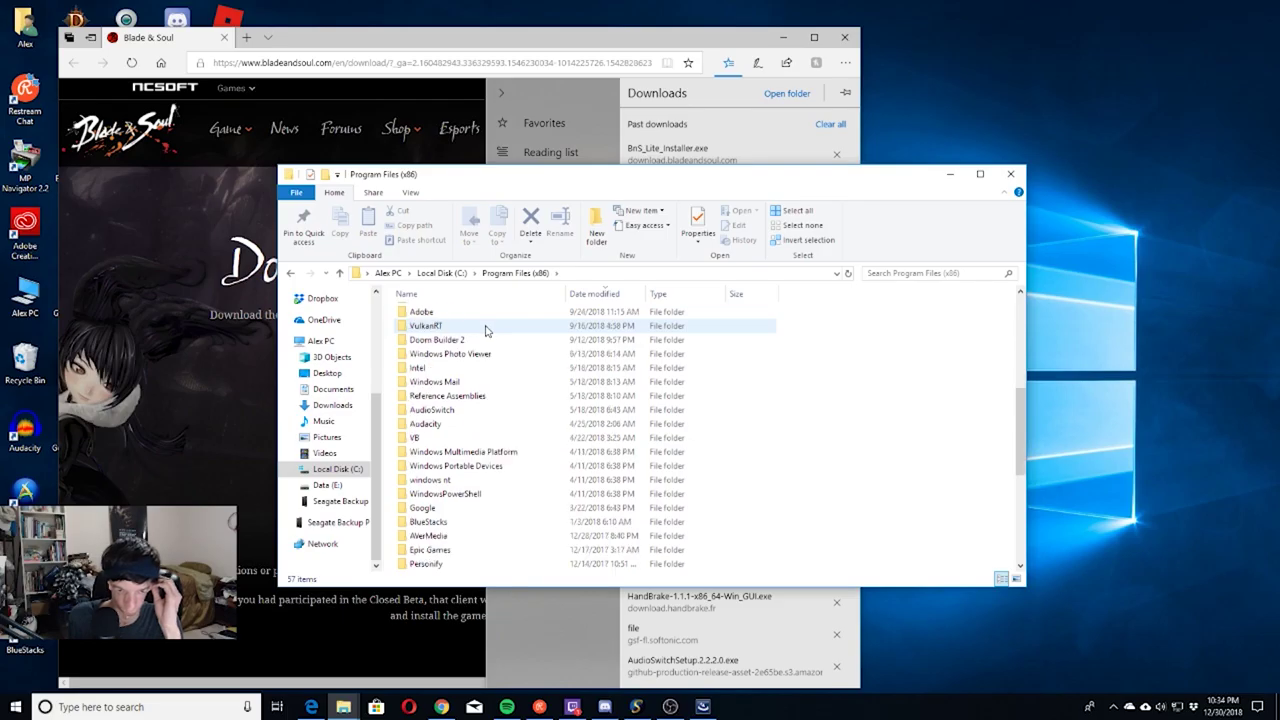
scroll(487, 345, "down", 1)
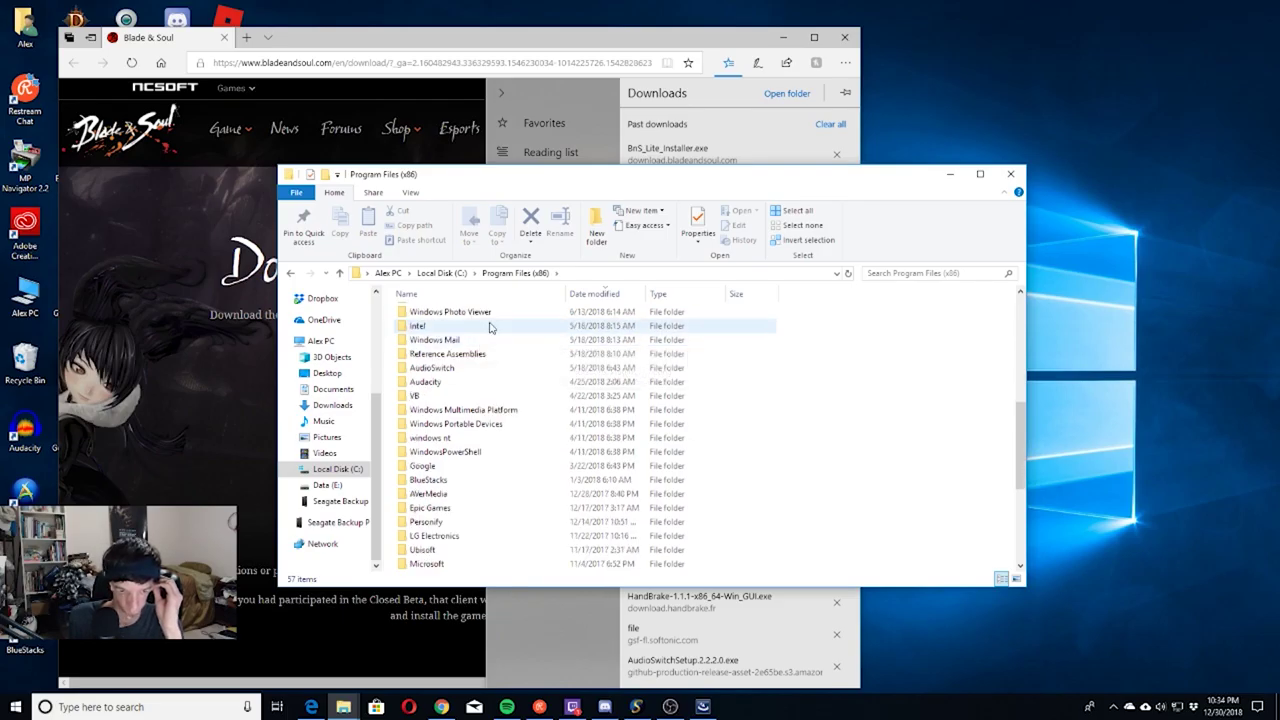
scroll(489, 350, "up", 1)
scroll(489, 348, "down", 1)
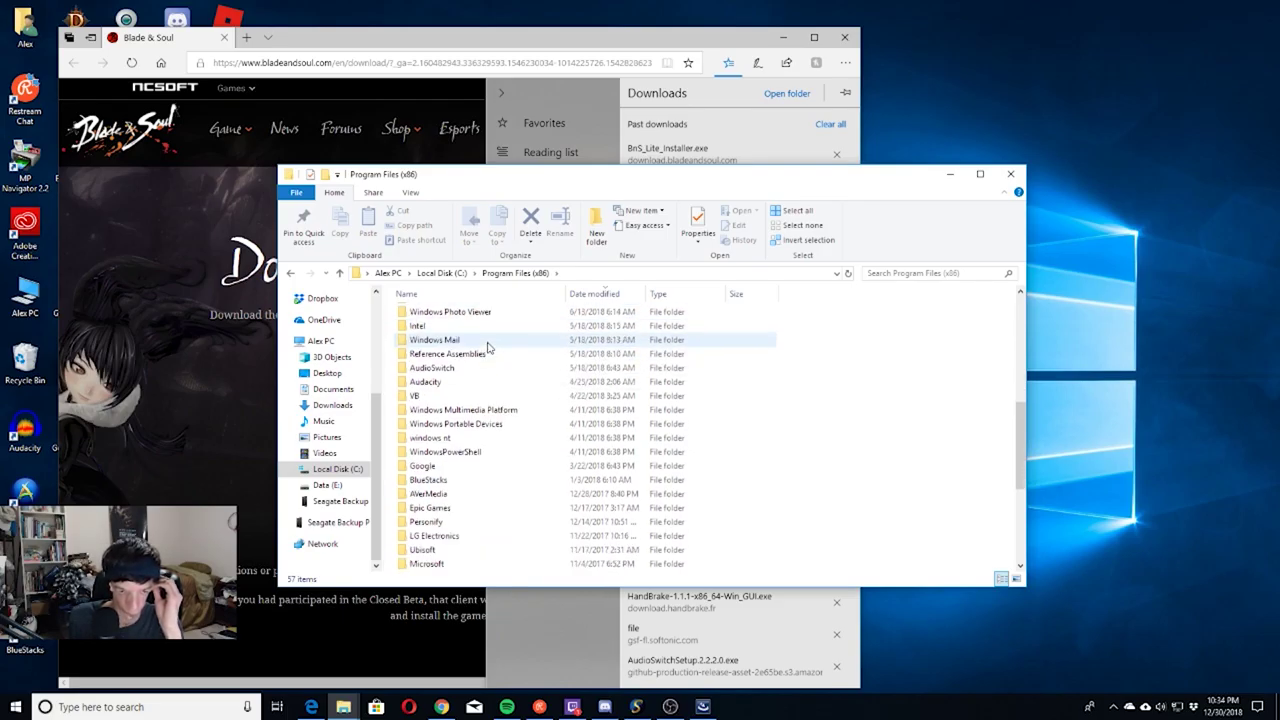
scroll(487, 347, "down", 4)
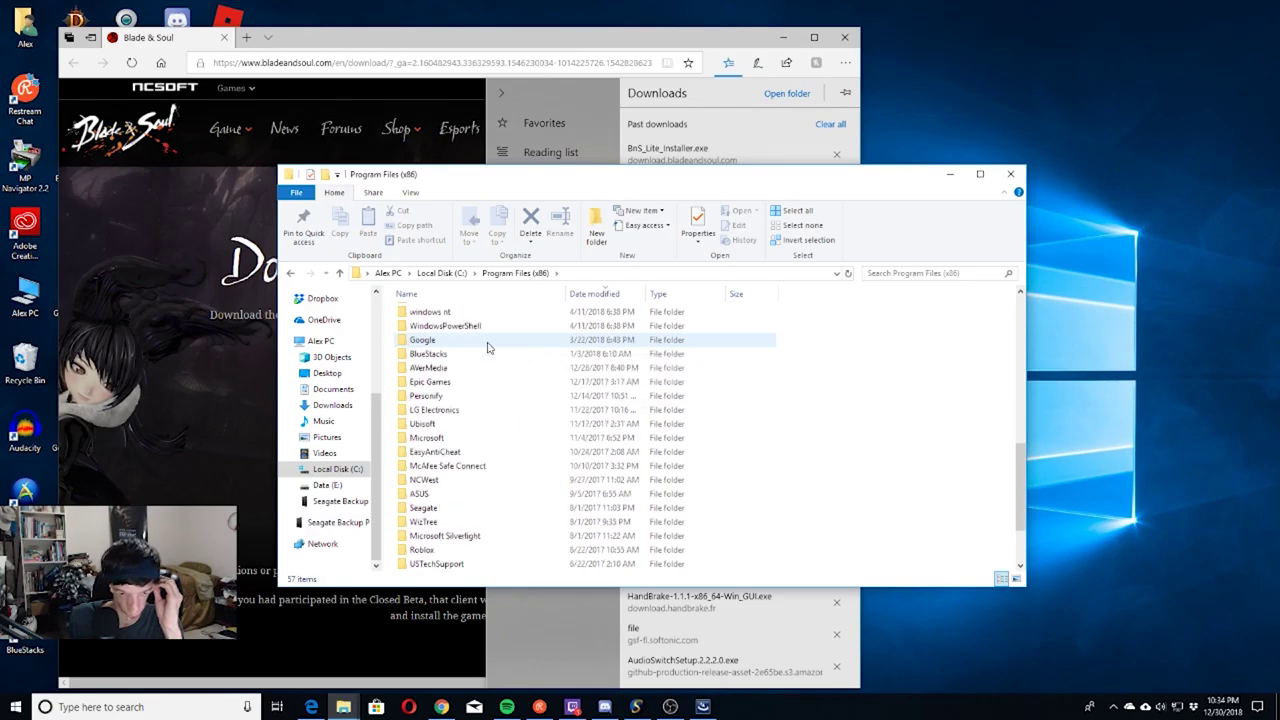
scroll(489, 347, "down", 1)
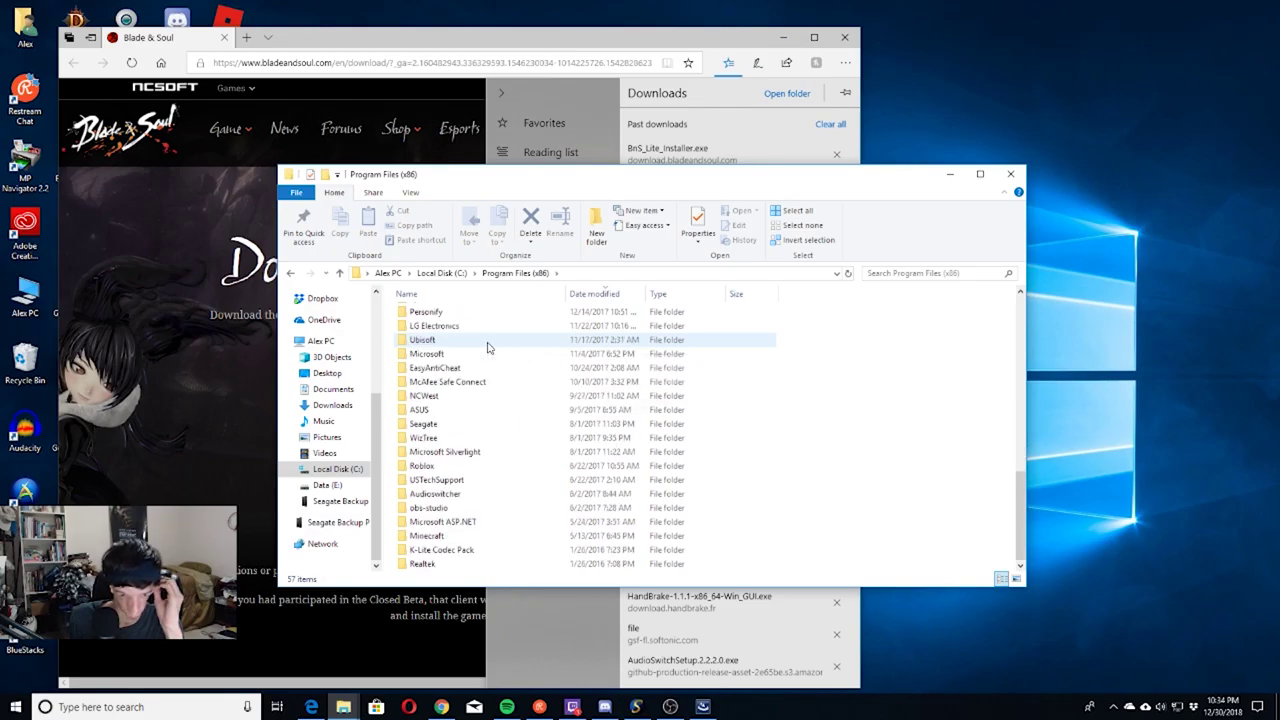
scroll(489, 347, "up", 1)
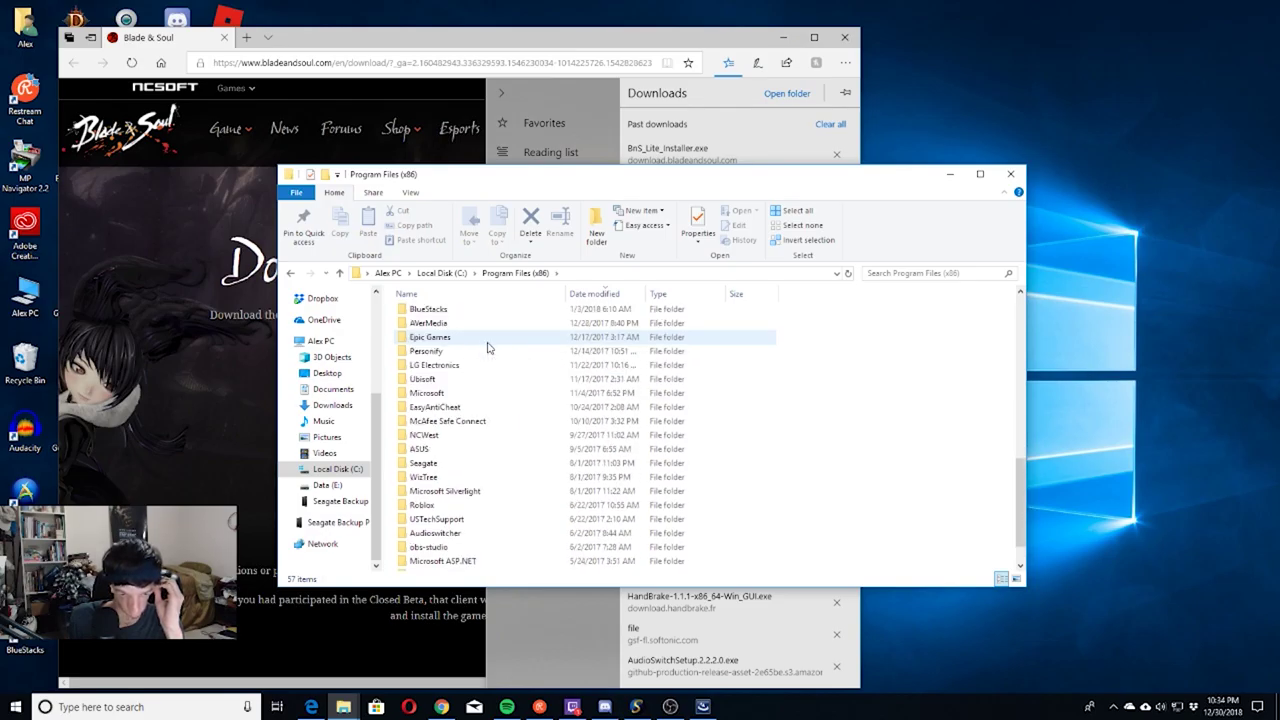
scroll(489, 347, "up", 4)
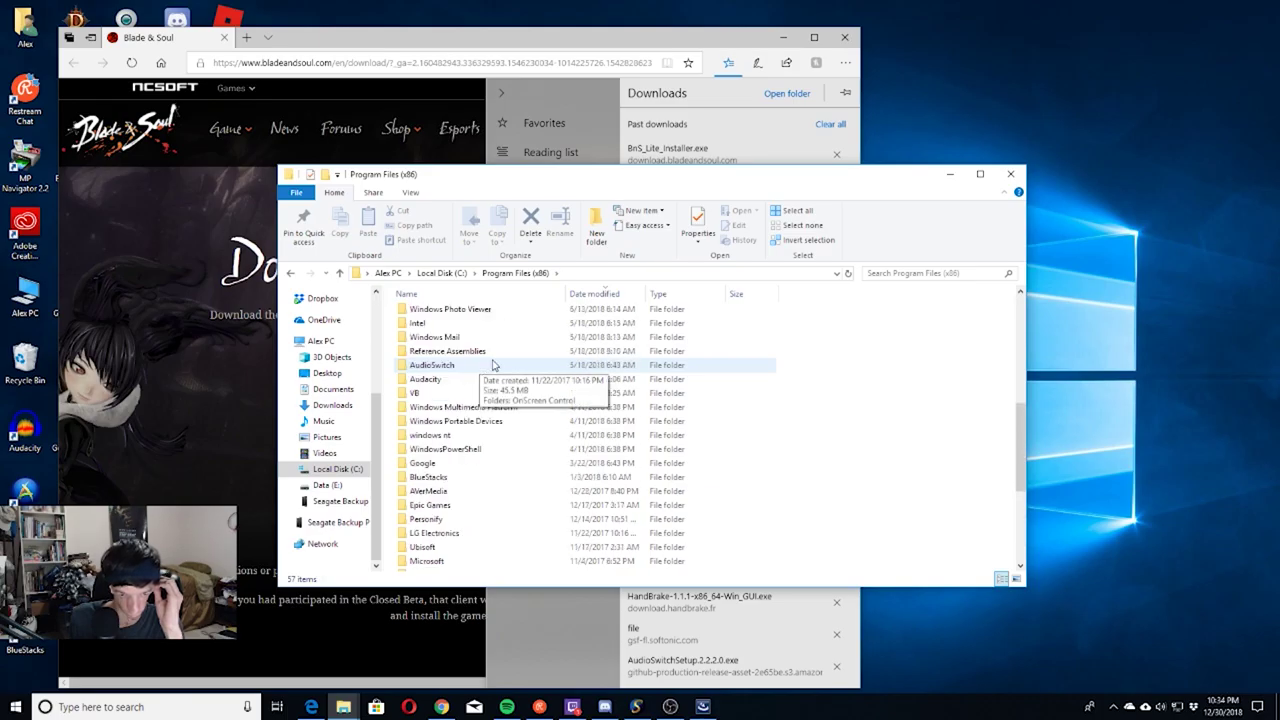
scroll(492, 365, "up", 5)
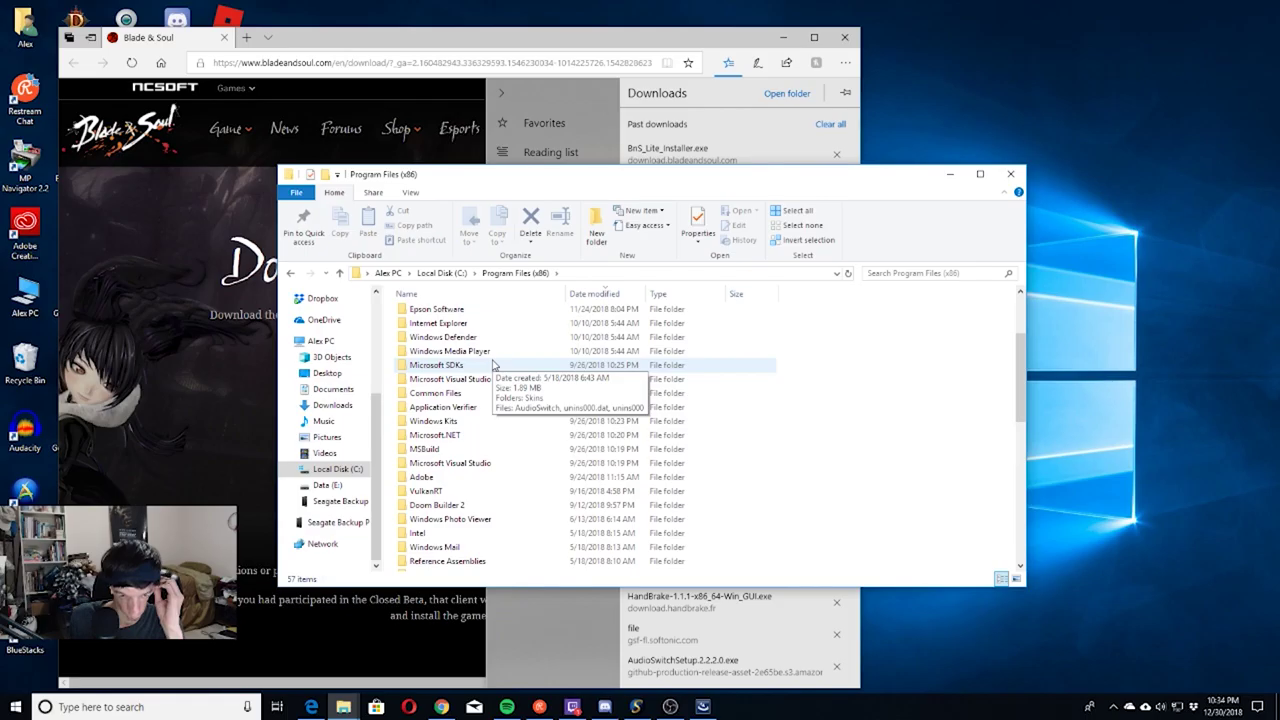
scroll(492, 365, "up", 3)
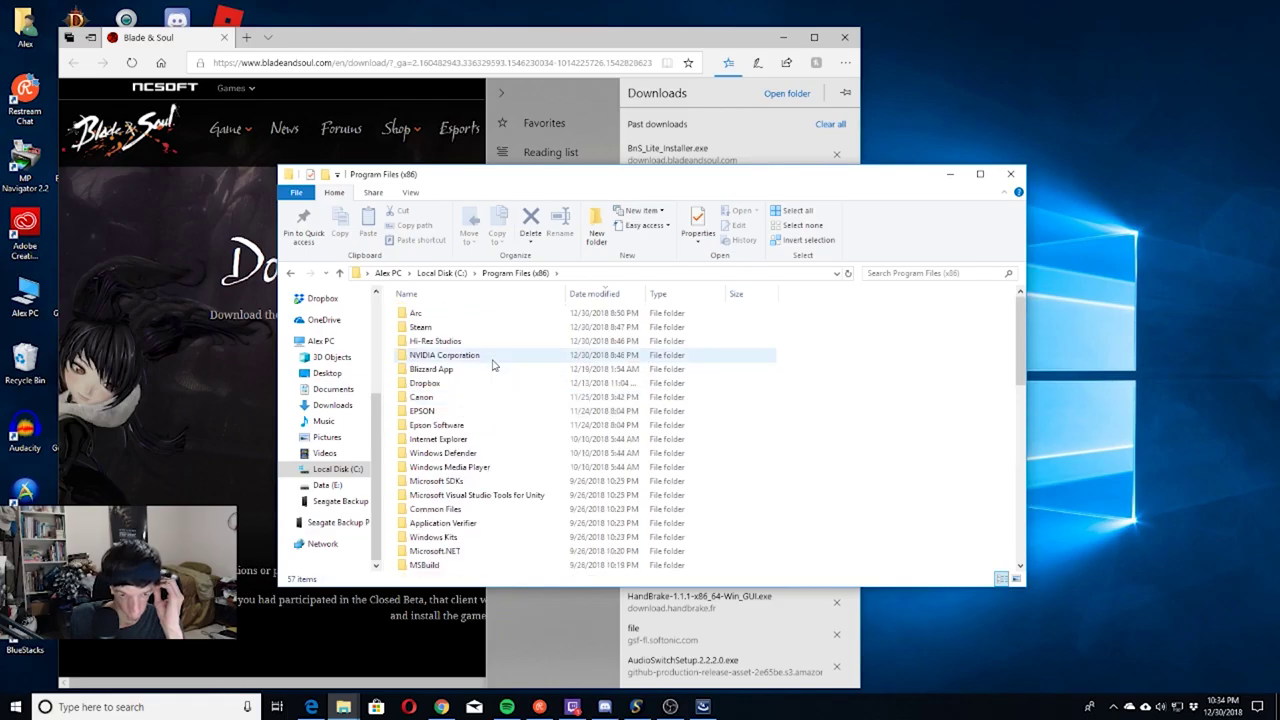
scroll(492, 365, "down", 8)
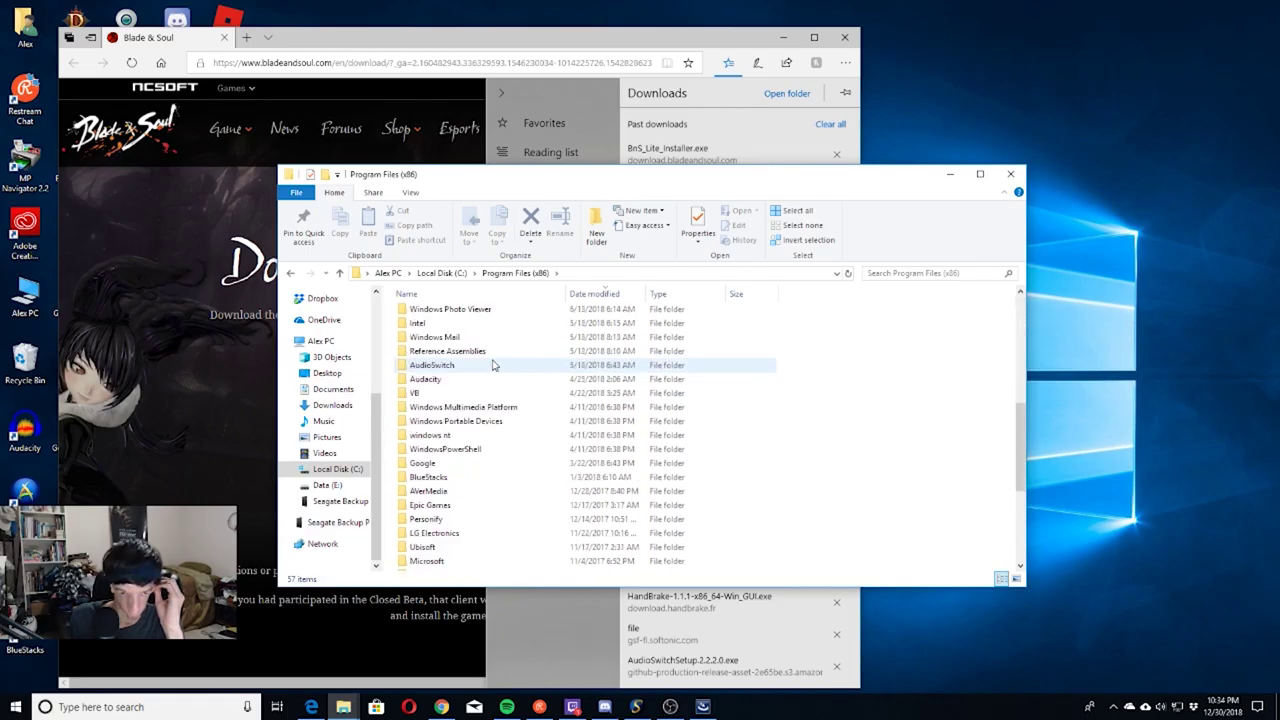
scroll(492, 365, "up", 3)
scroll(492, 365, "up", 3)
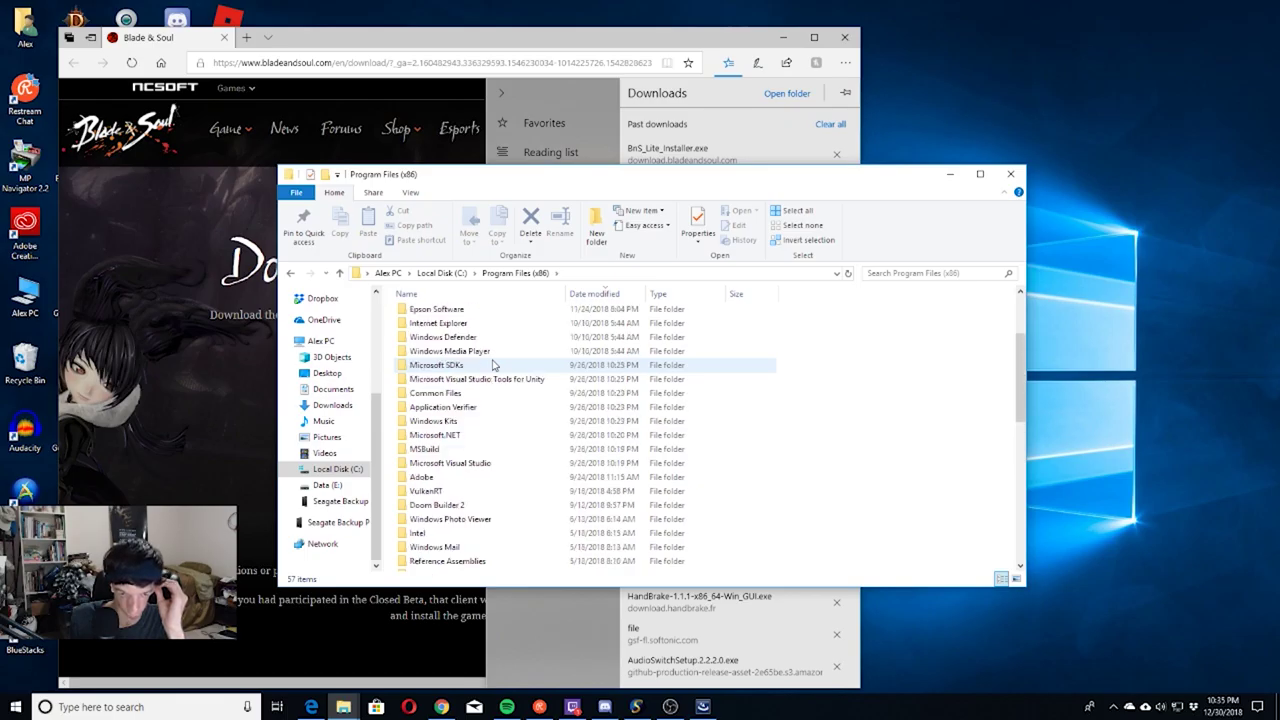
scroll(492, 365, "up", 1)
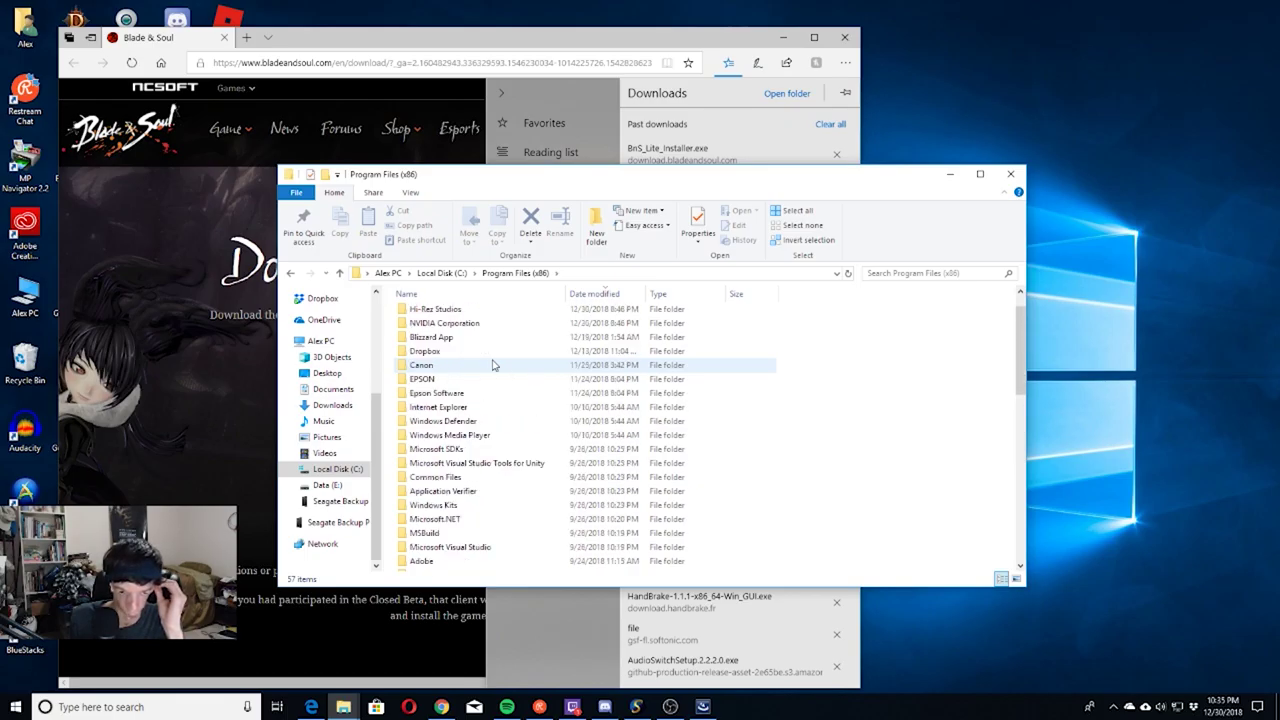
scroll(492, 365, "up", 1)
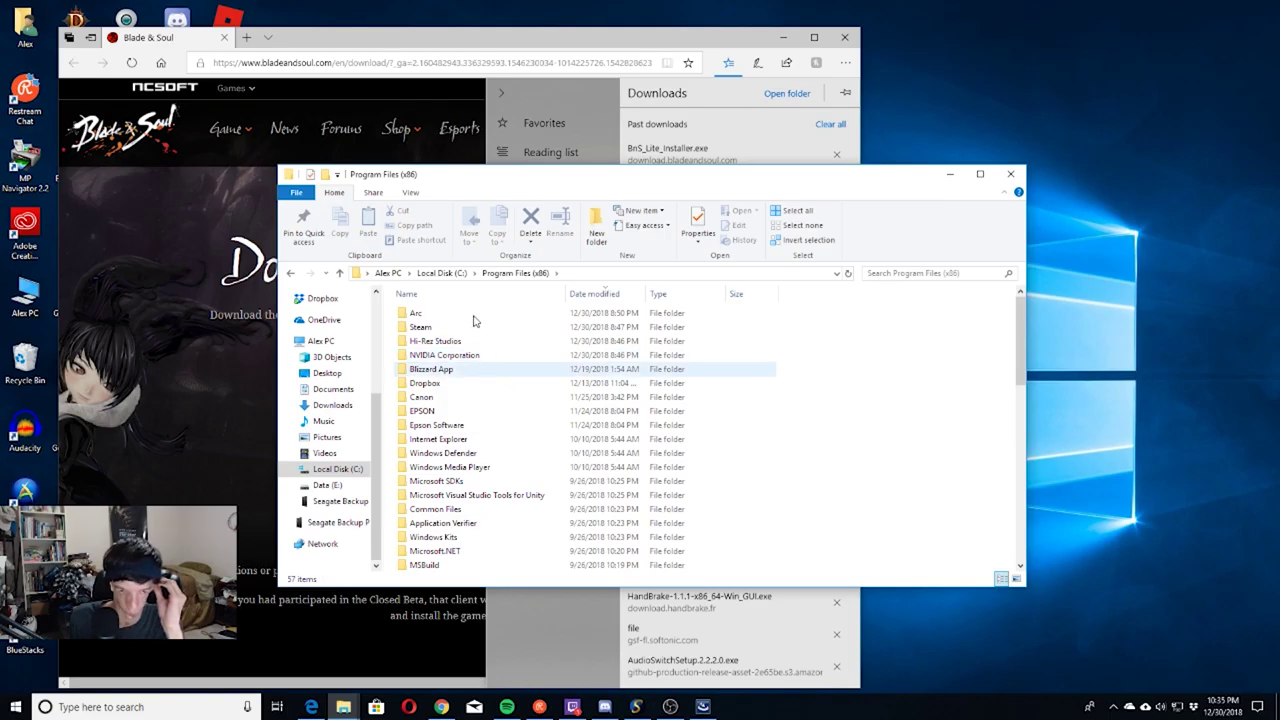
scroll(480, 357, "down", 4)
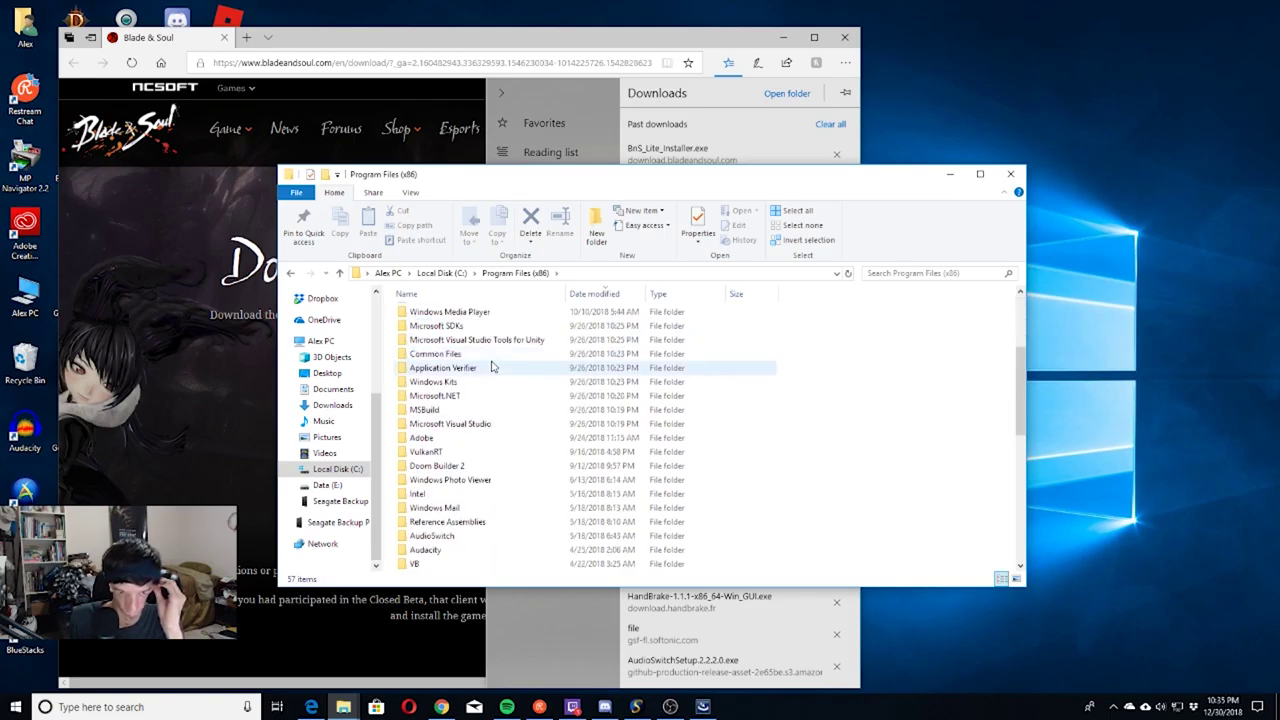
scroll(492, 370, "down", 2)
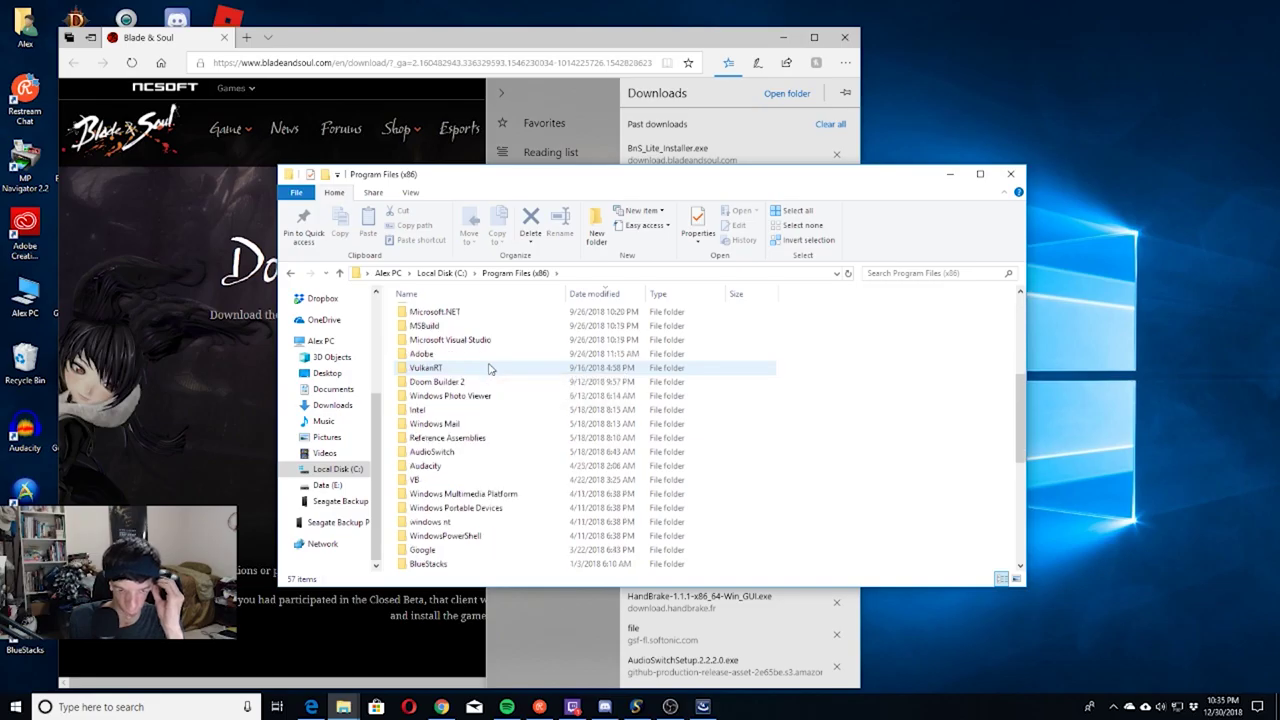
scroll(494, 382, "down", 3)
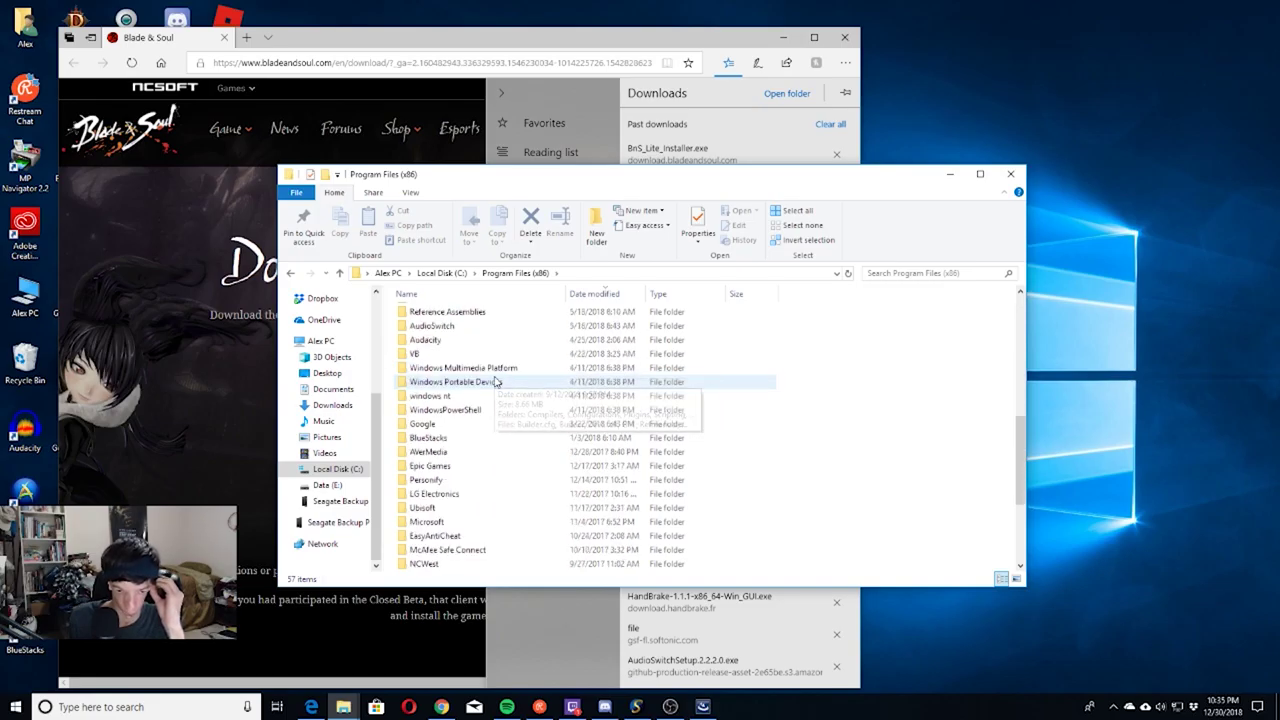
scroll(494, 382, "down", 2)
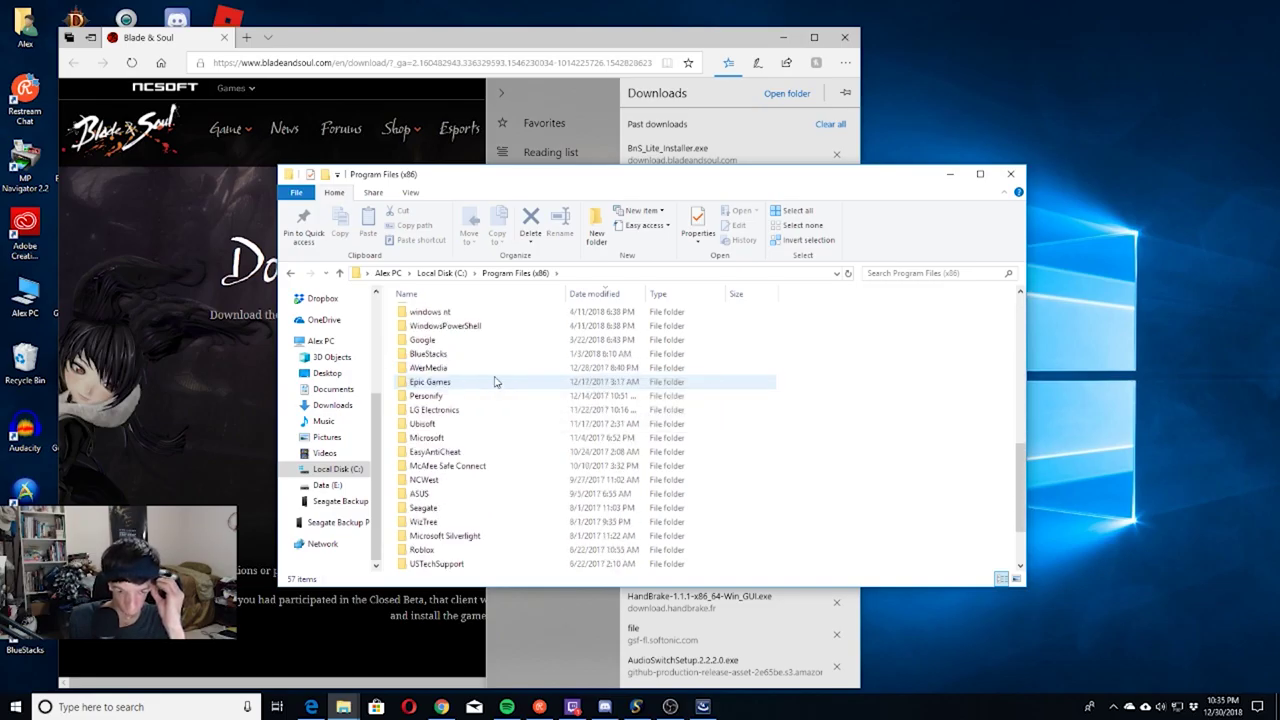
scroll(494, 382, "down", 2)
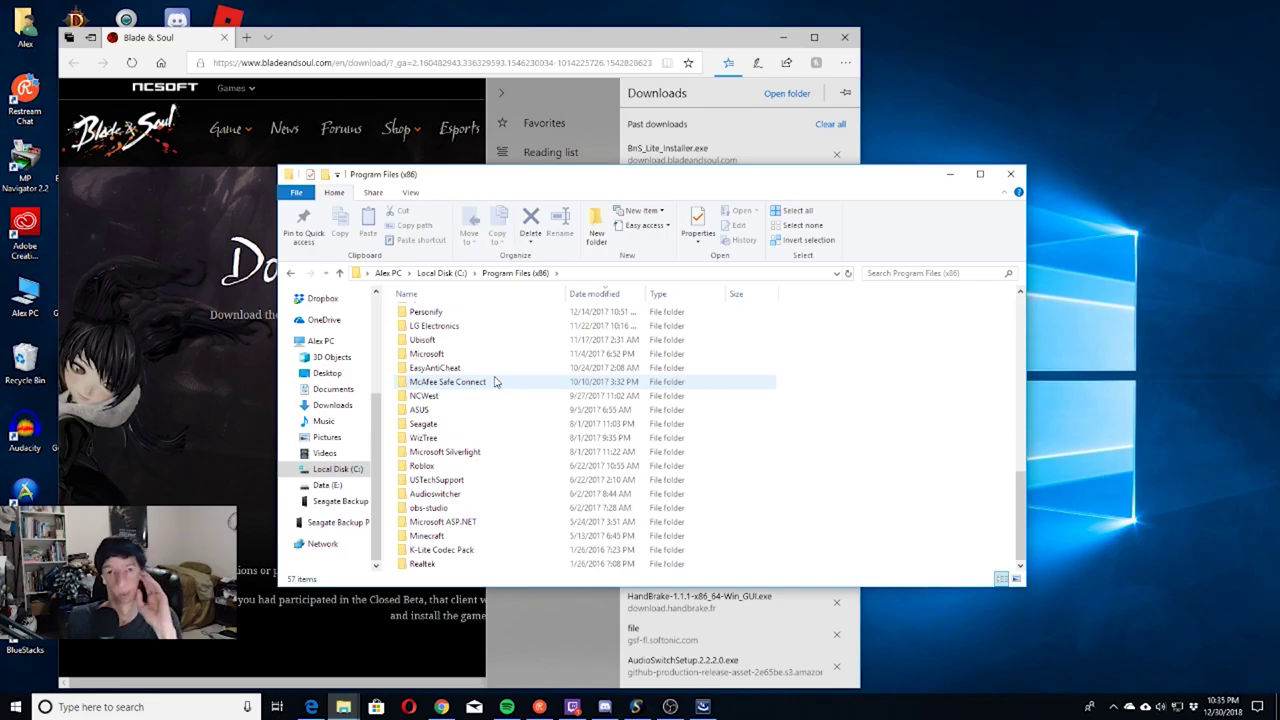
Open the Program Files folder on Local Disk (C:) and look through it for existing Blade & Soul folders
key("BackSpace")
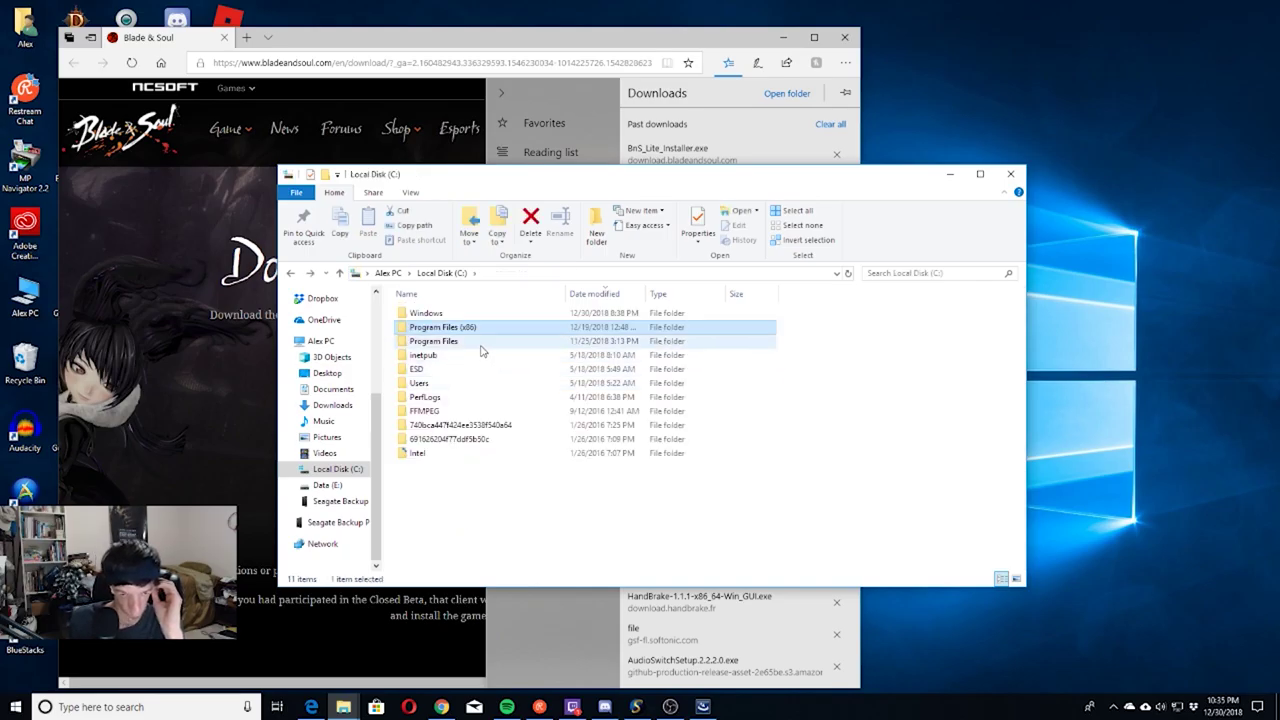
double_click(480, 343)
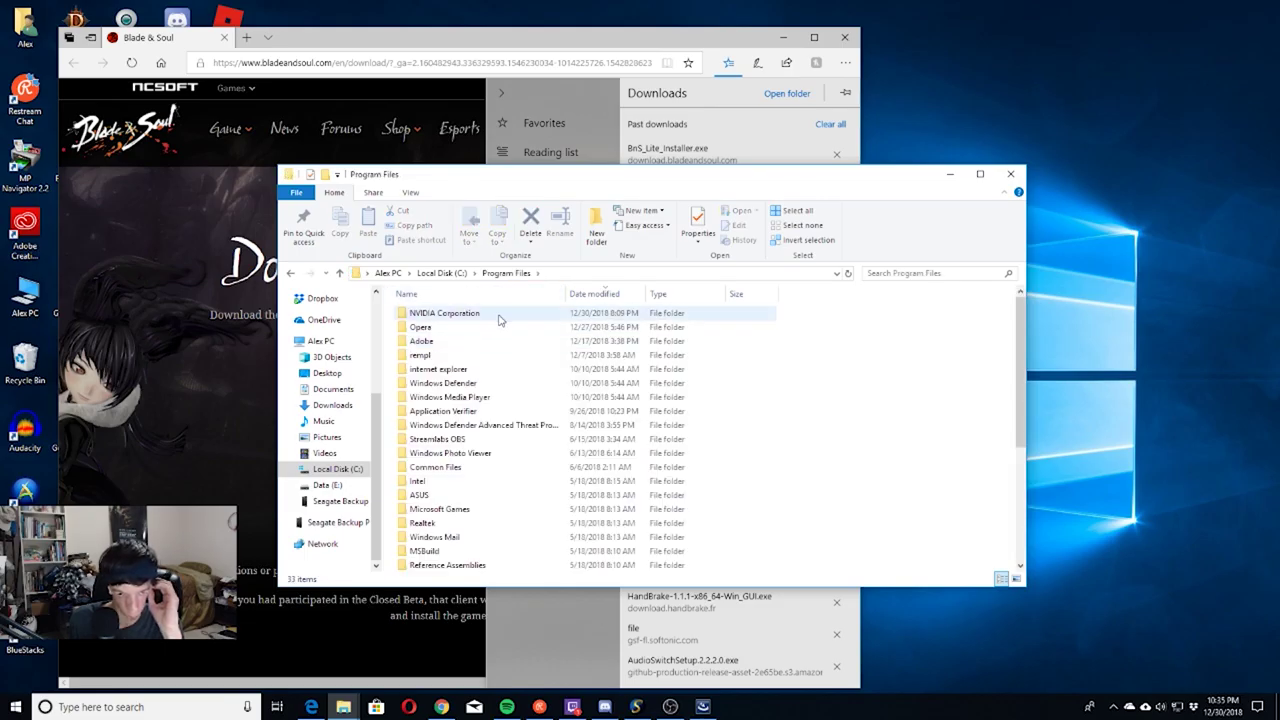
scroll(493, 328, "down", 2)
scroll(493, 328, "down", 3)
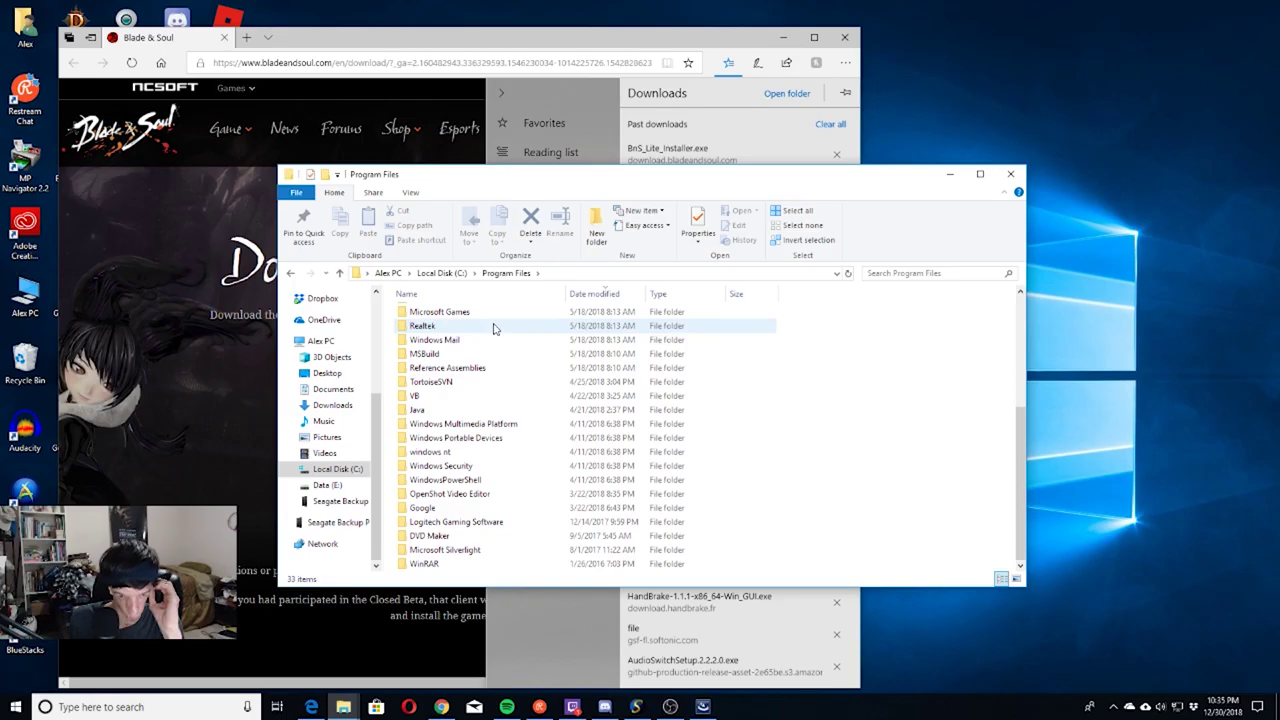
scroll(493, 330, "up", 5)
scroll(493, 330, "down", 5)
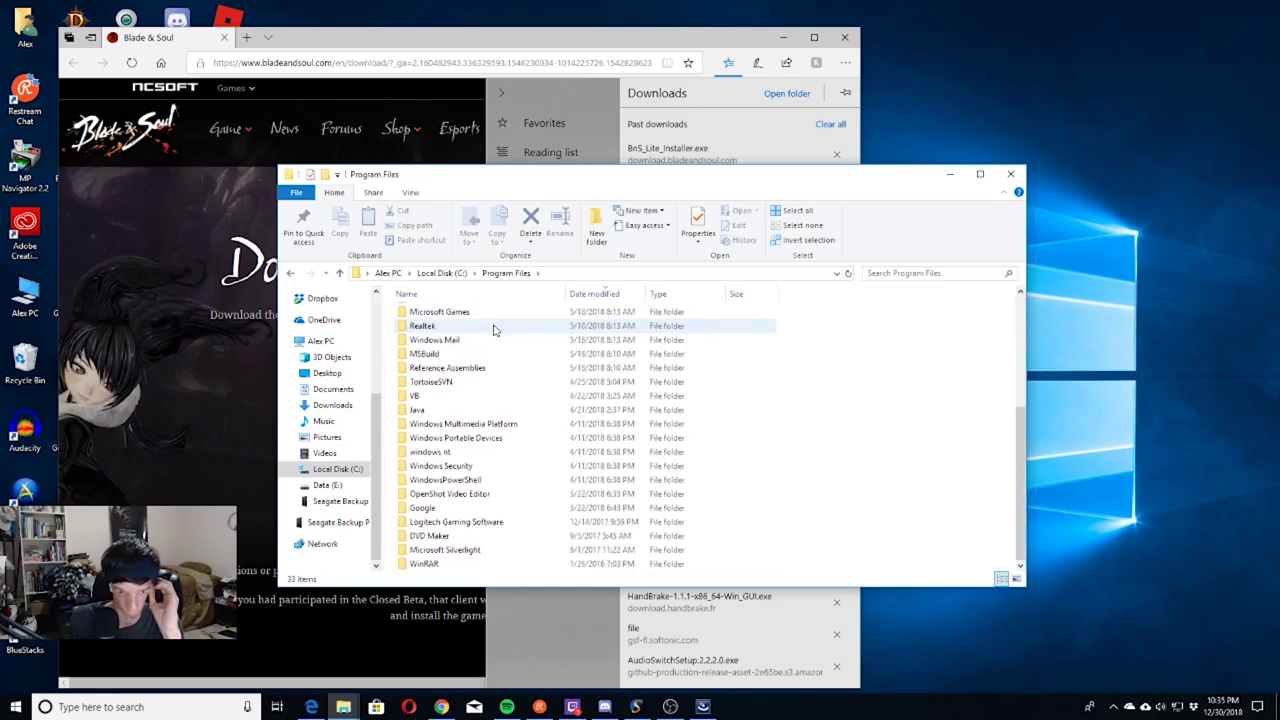
scroll(493, 330, "up", 5)
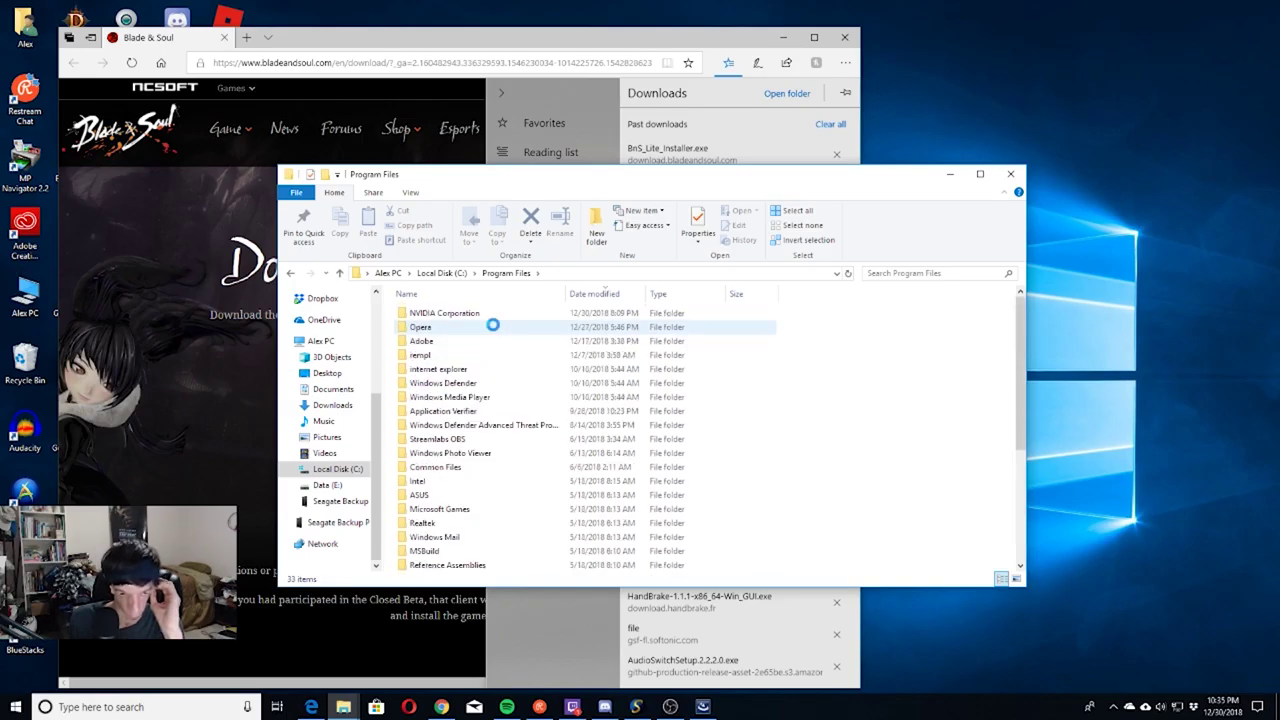
Return to Program Files (x86) on Local Disk (C:) and look through its full folder list again for NCSOFT or Blade & Soul folders
key("BackSpace")
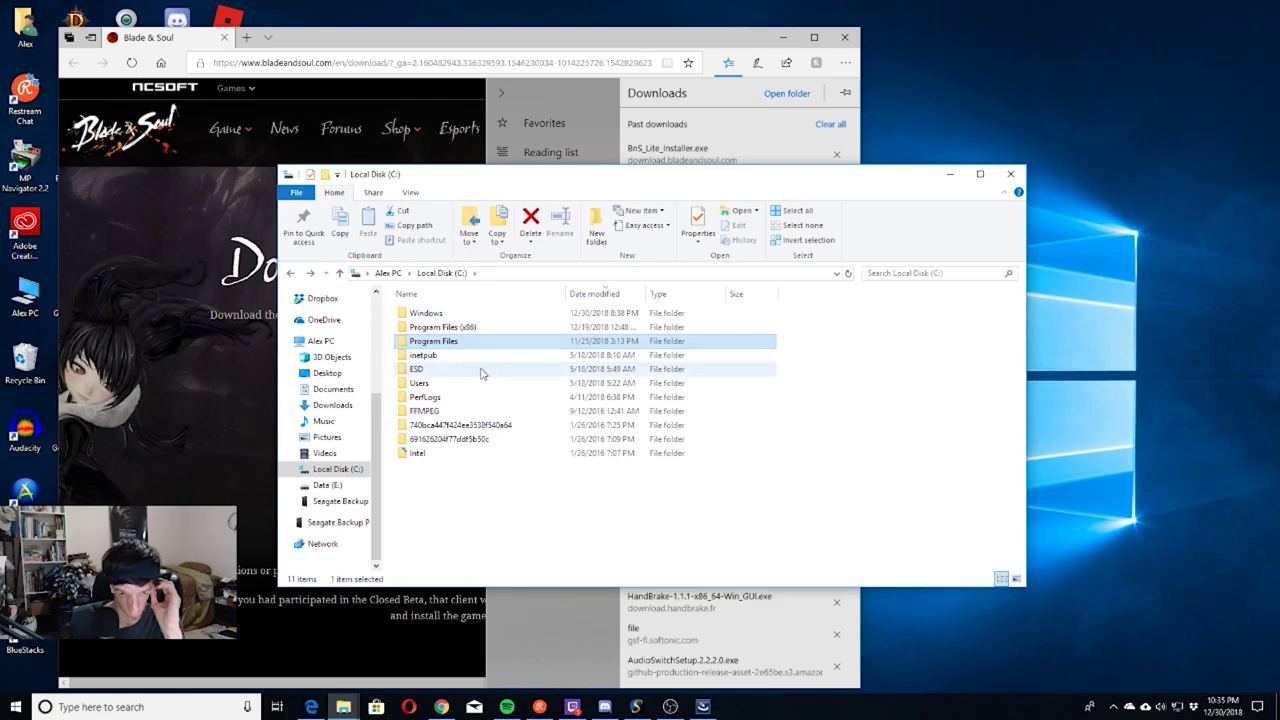
left_click(466, 332)
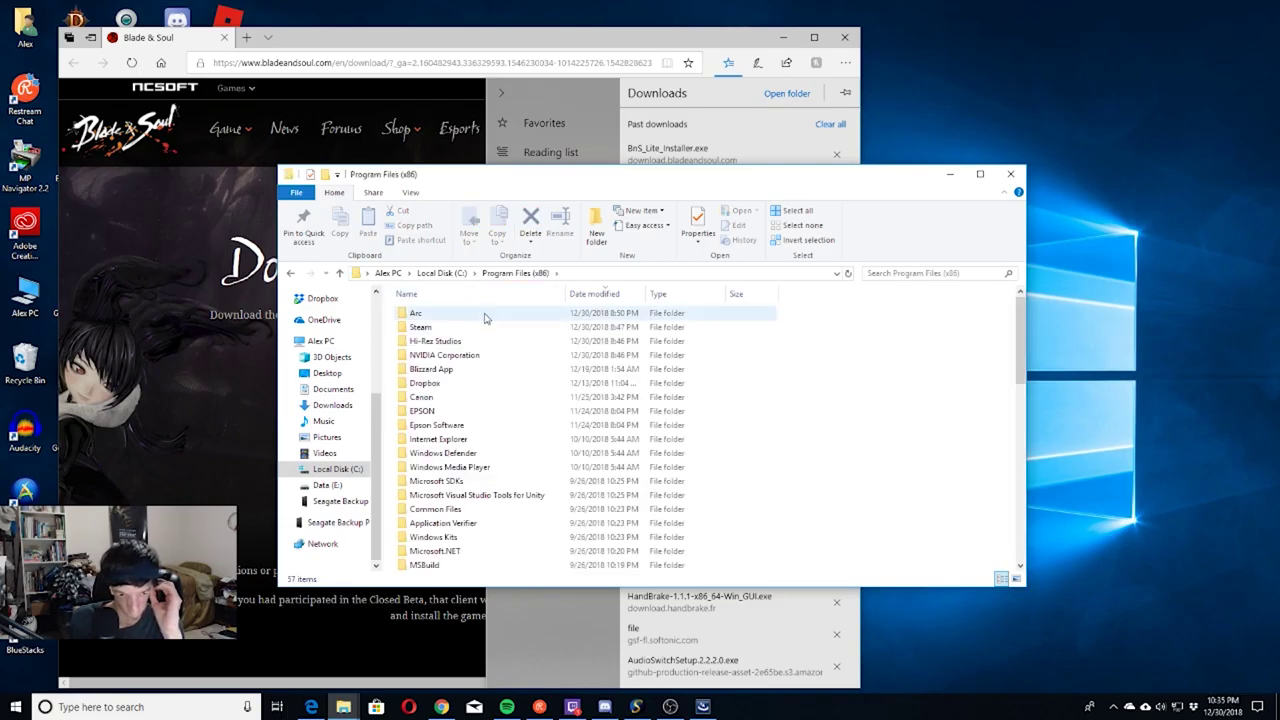
scroll(483, 335, "down", 1)
scroll(482, 342, "down", 1)
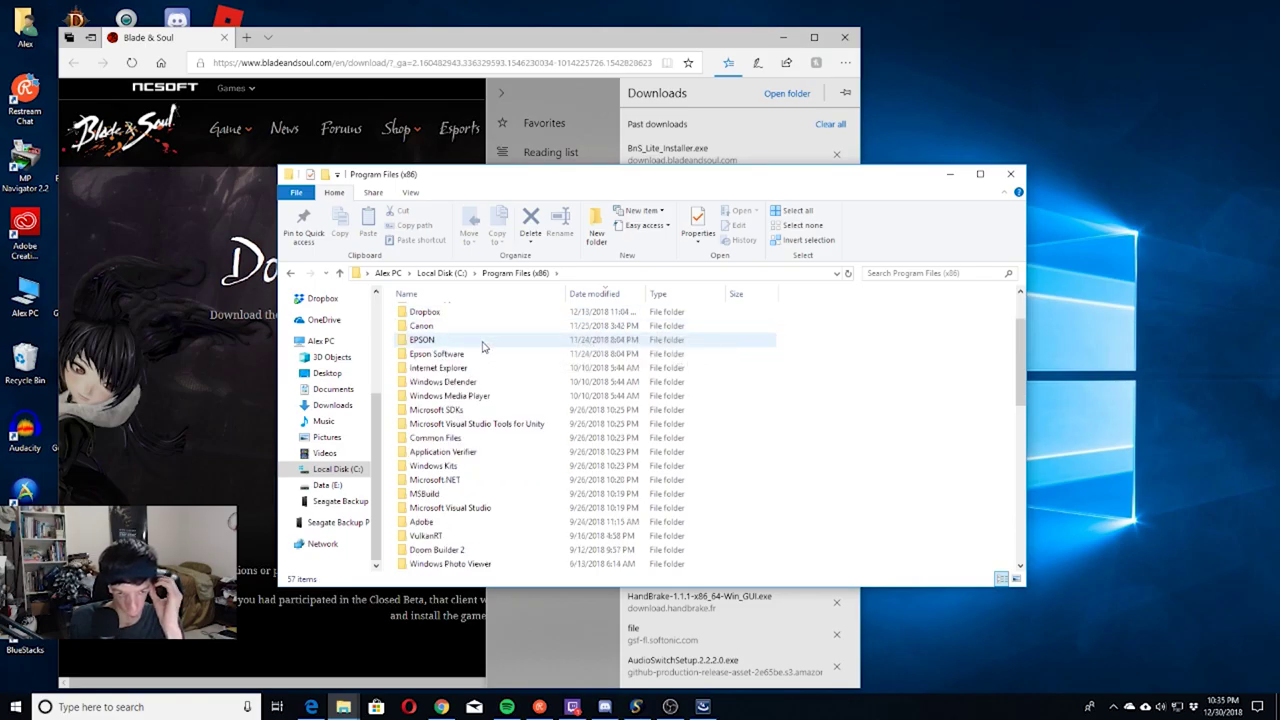
scroll(483, 345, "down", 1)
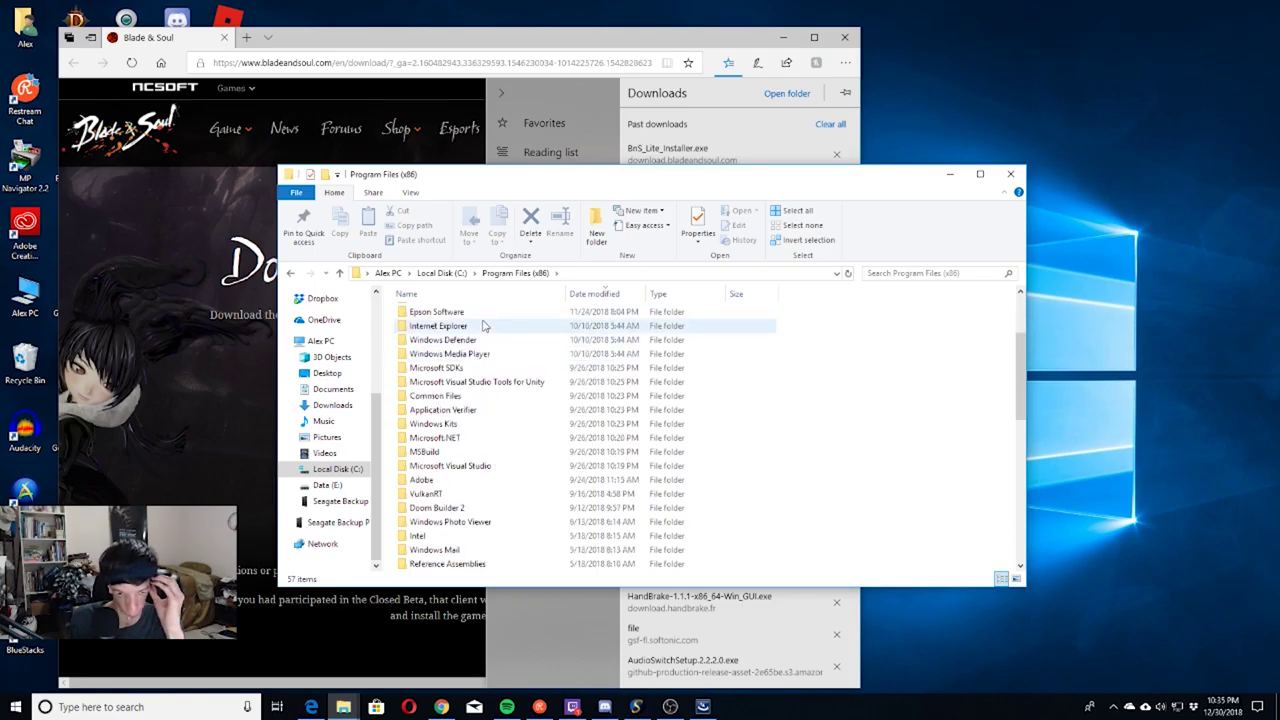
scroll(490, 330, "down", 1)
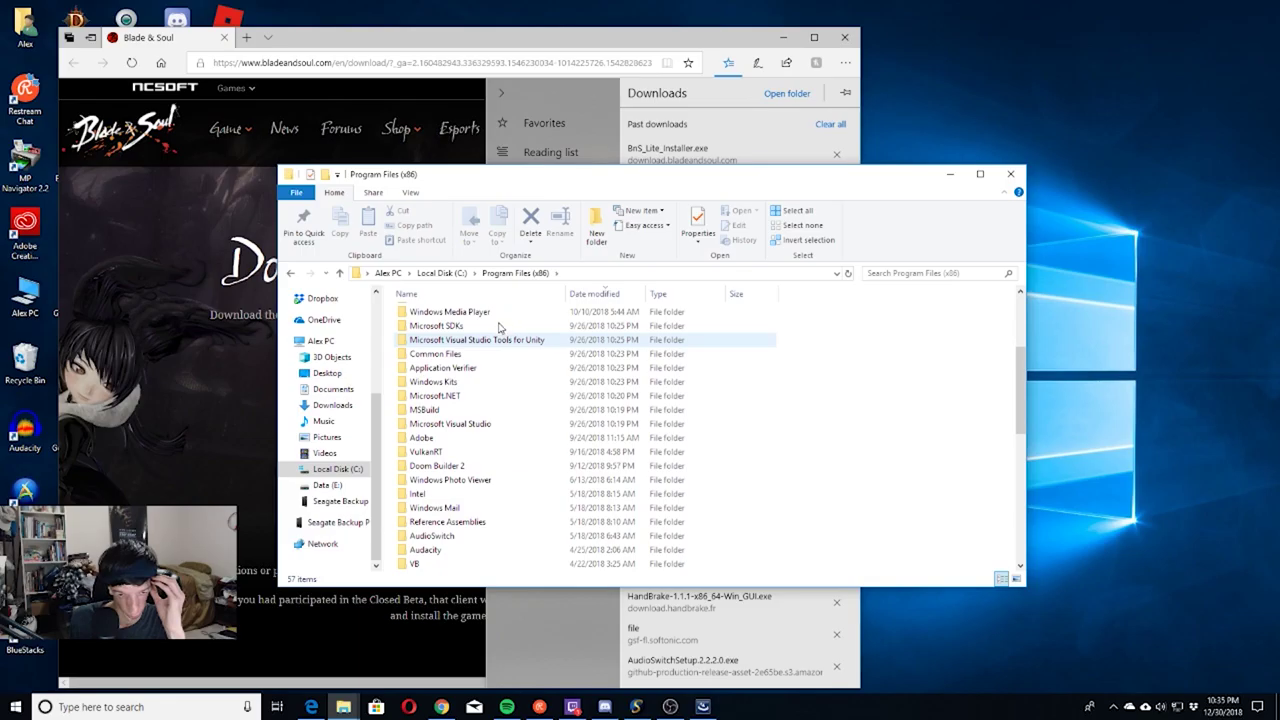
scroll(495, 327, "down", 1)
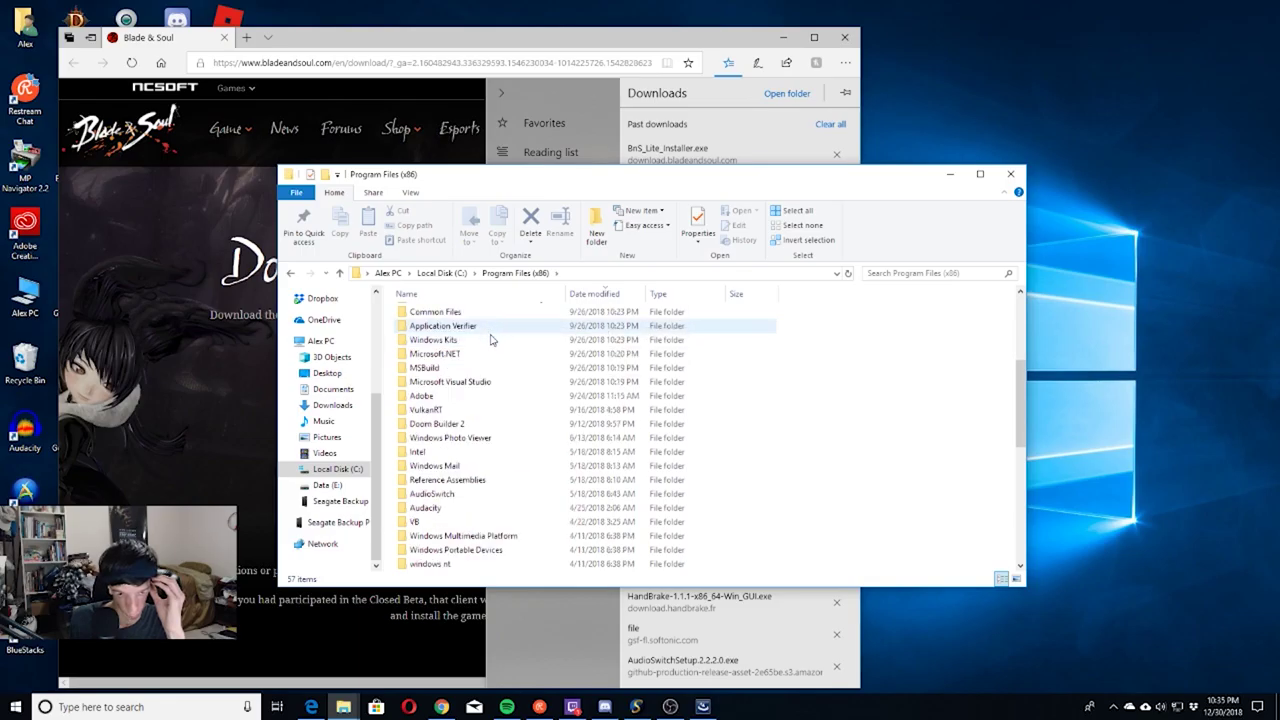
scroll(490, 338, "down", 1)
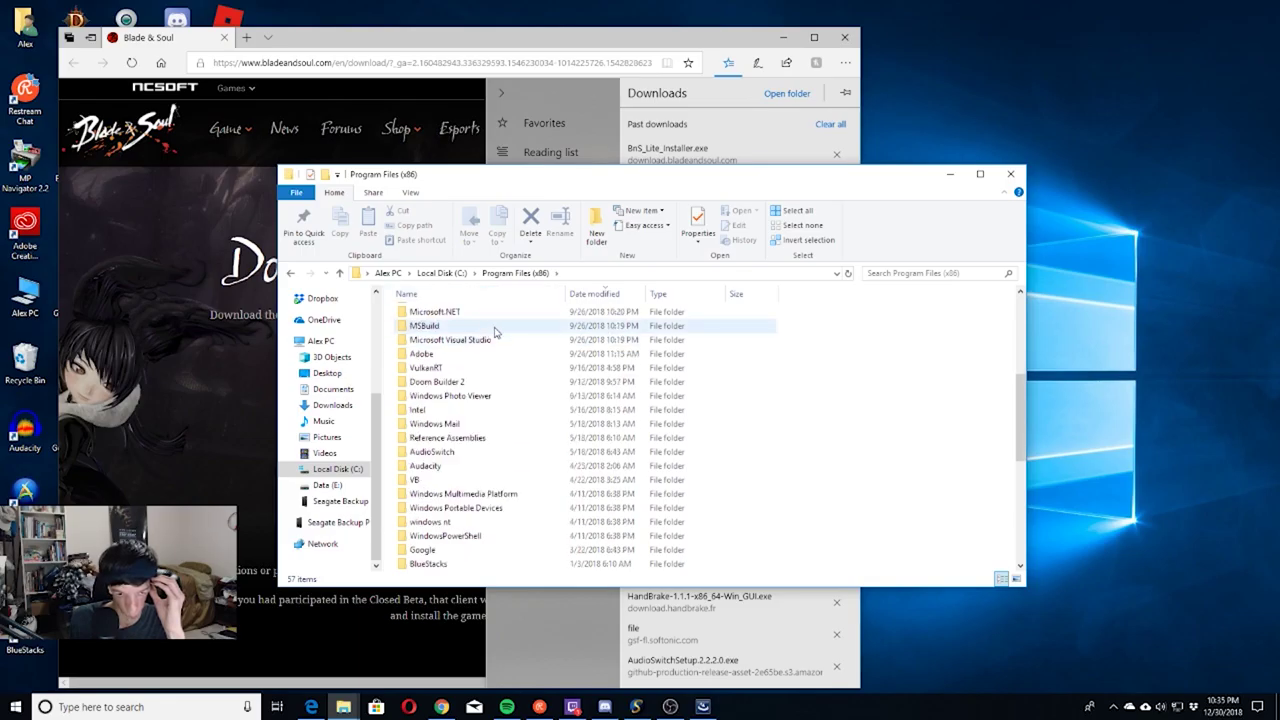
scroll(493, 332, "down", 1)
scroll(491, 340, "down", 1)
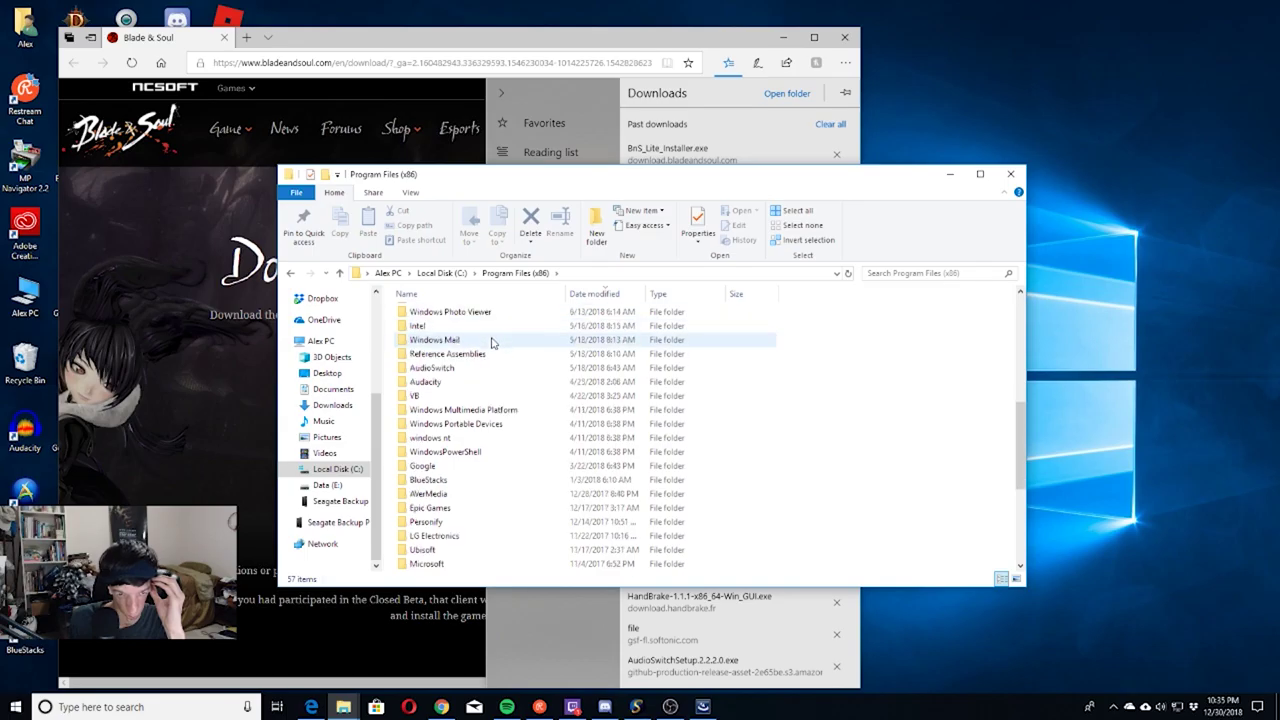
scroll(491, 340, "down", 1)
scroll(494, 341, "down", 1)
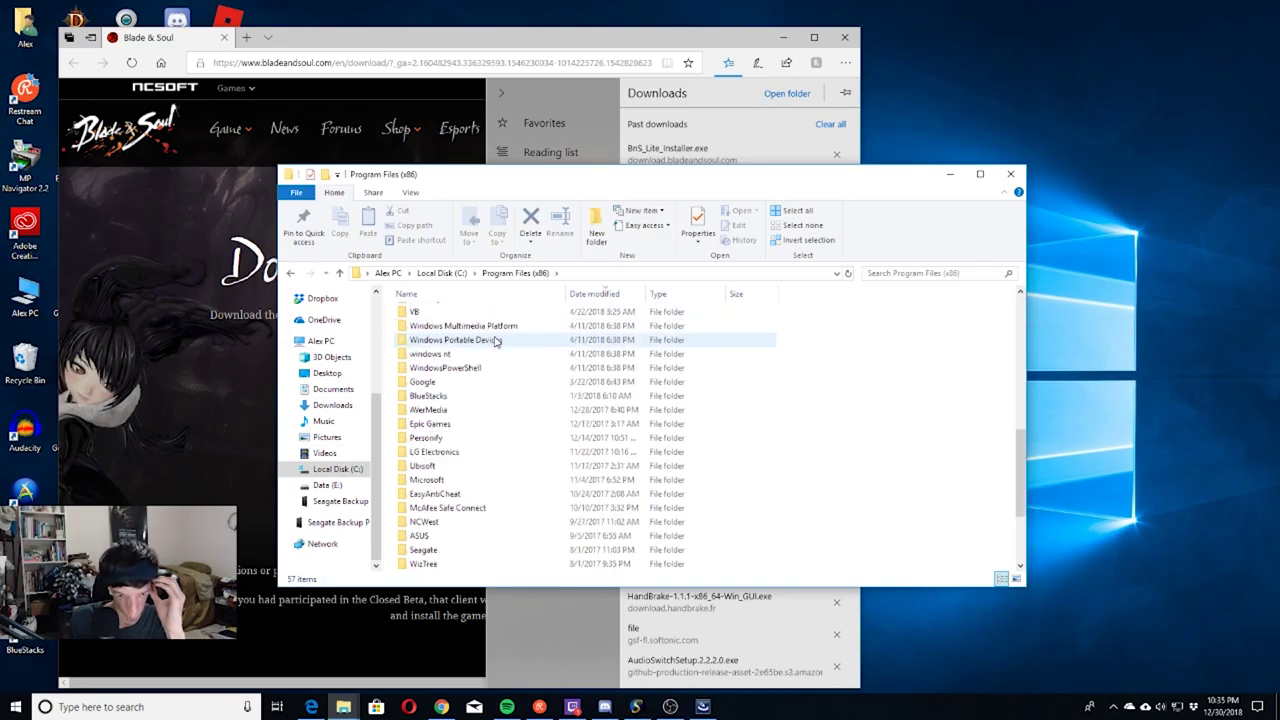
scroll(494, 341, "down", 1)
scroll(494, 341, "down", 1)
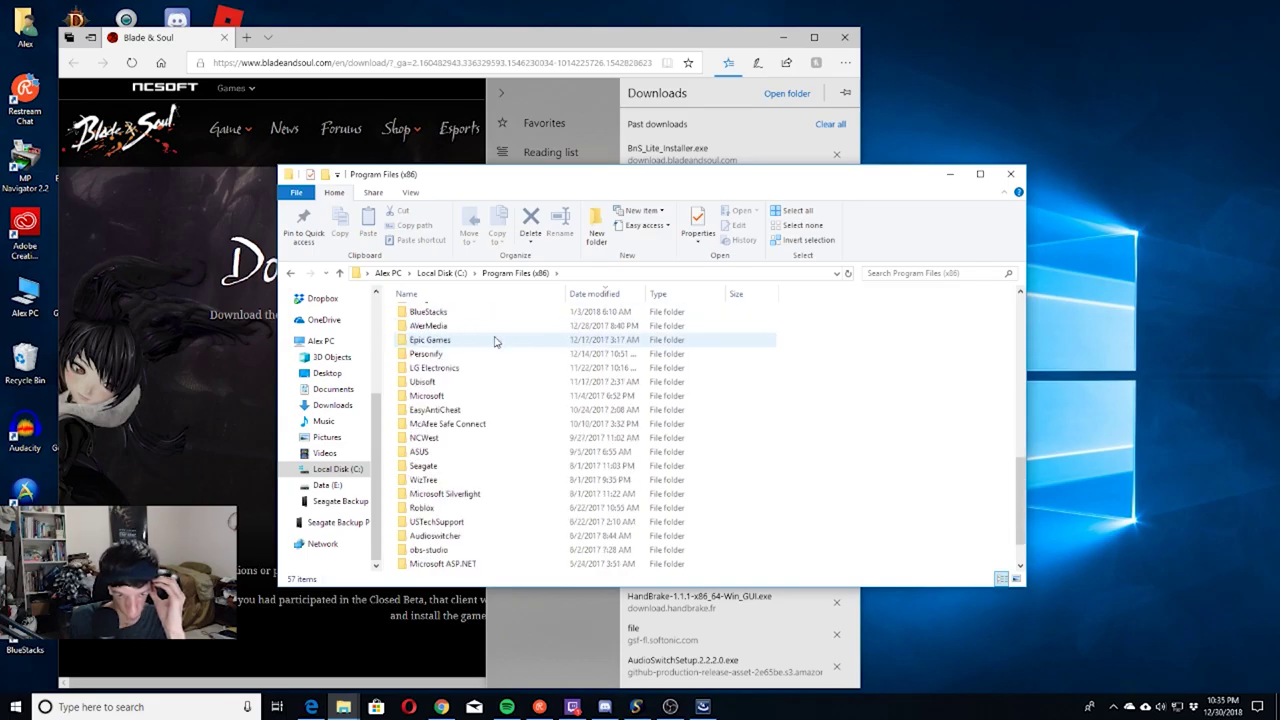
scroll(494, 342, "down", 1)
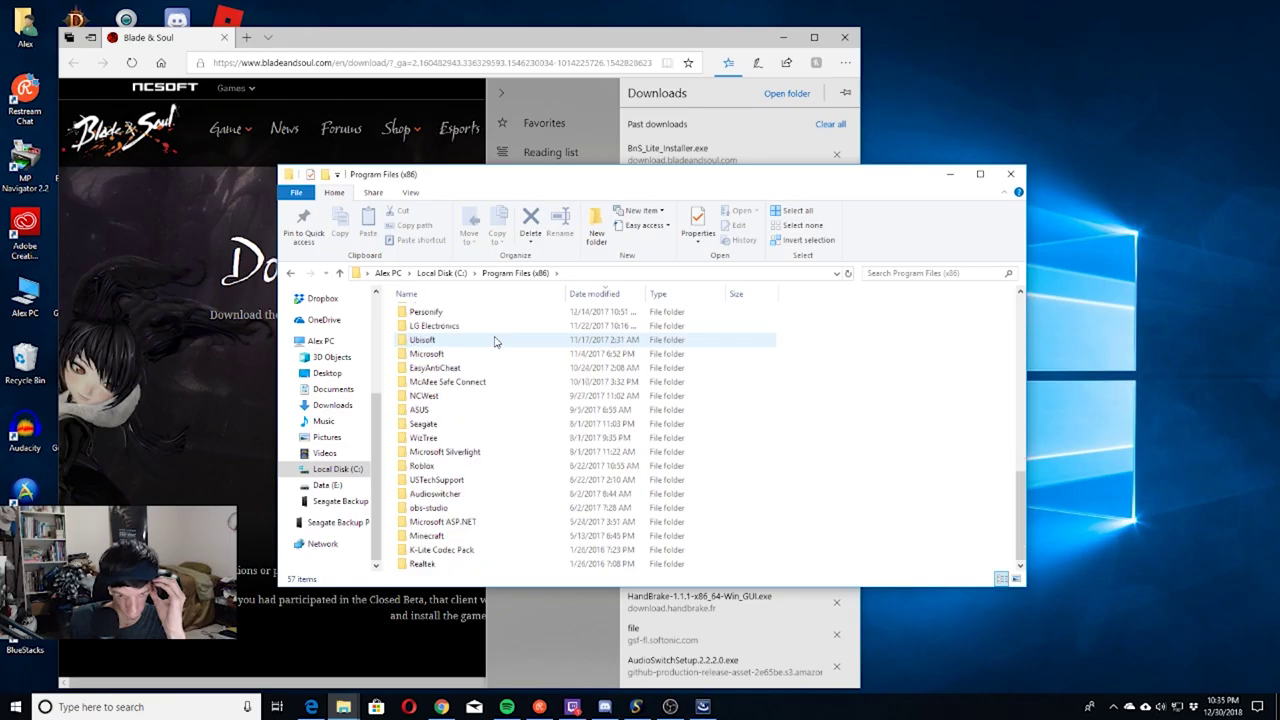
Check the BnS folder under NCWest > NCLauncher > Download for game files, and go back up to the Download folder
double_click(426, 397)
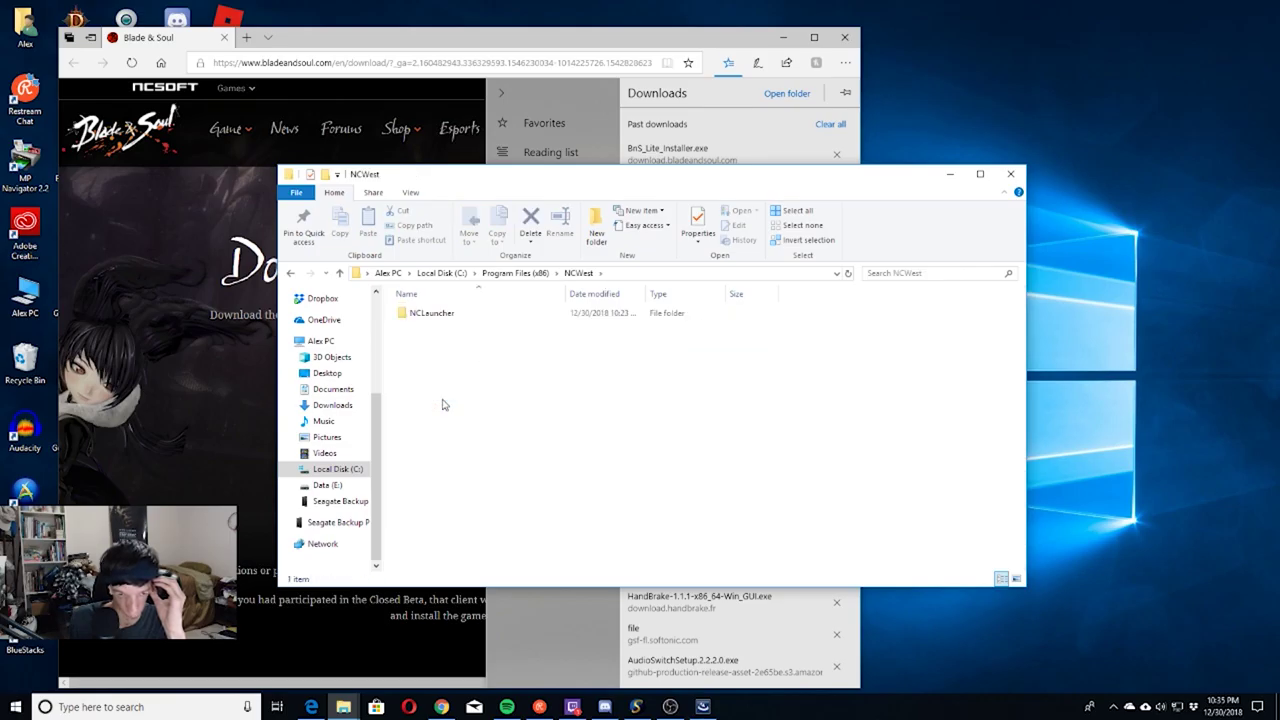
double_click(424, 316)
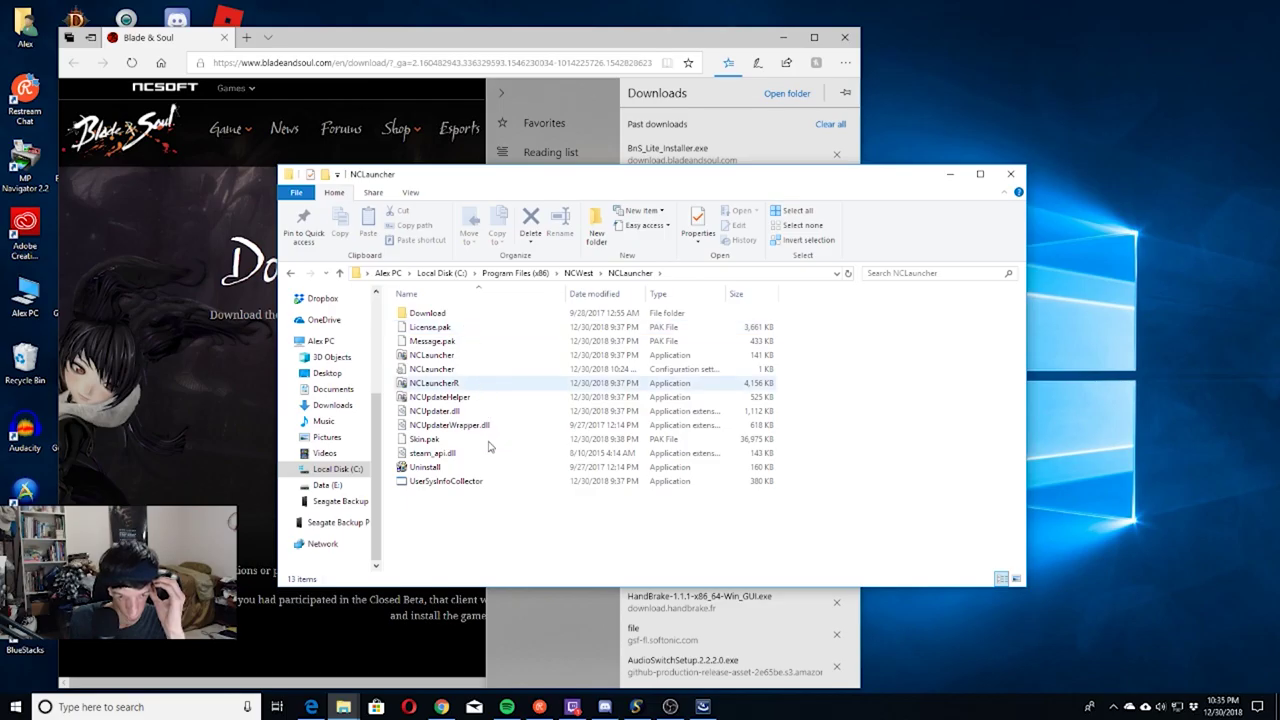
double_click(460, 315)
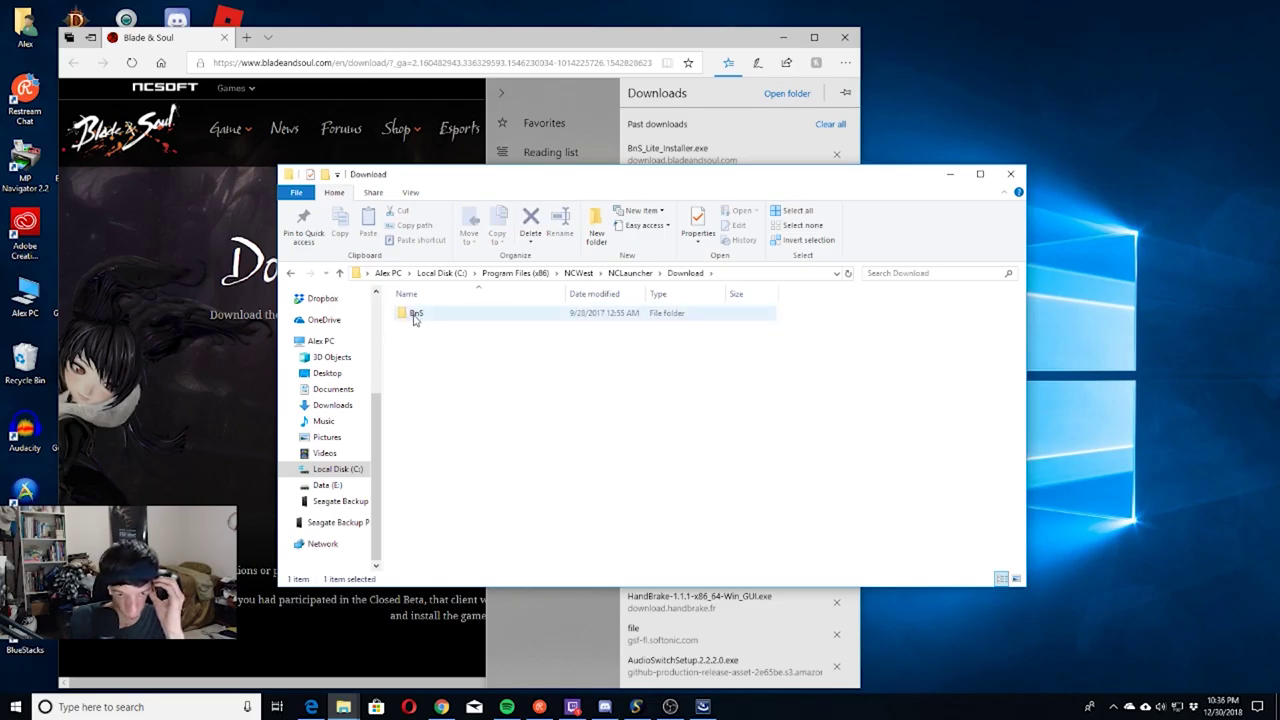
double_click(414, 316)
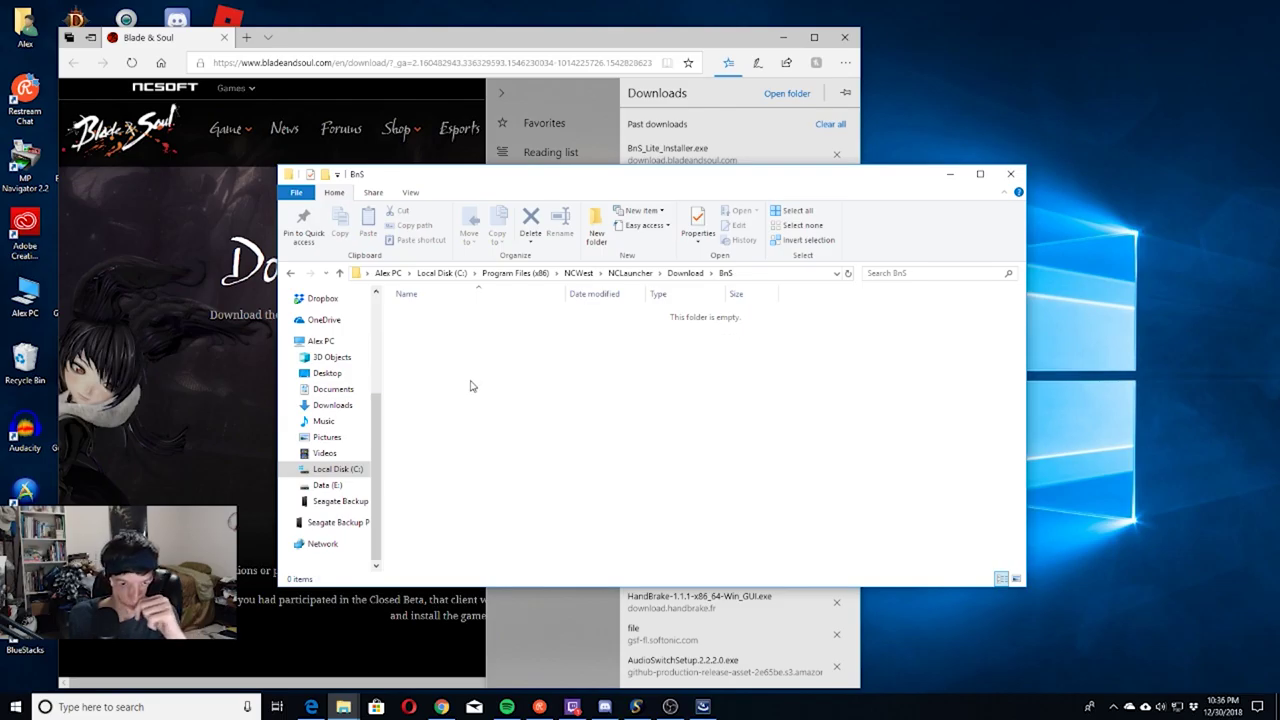
key("alt+Up")
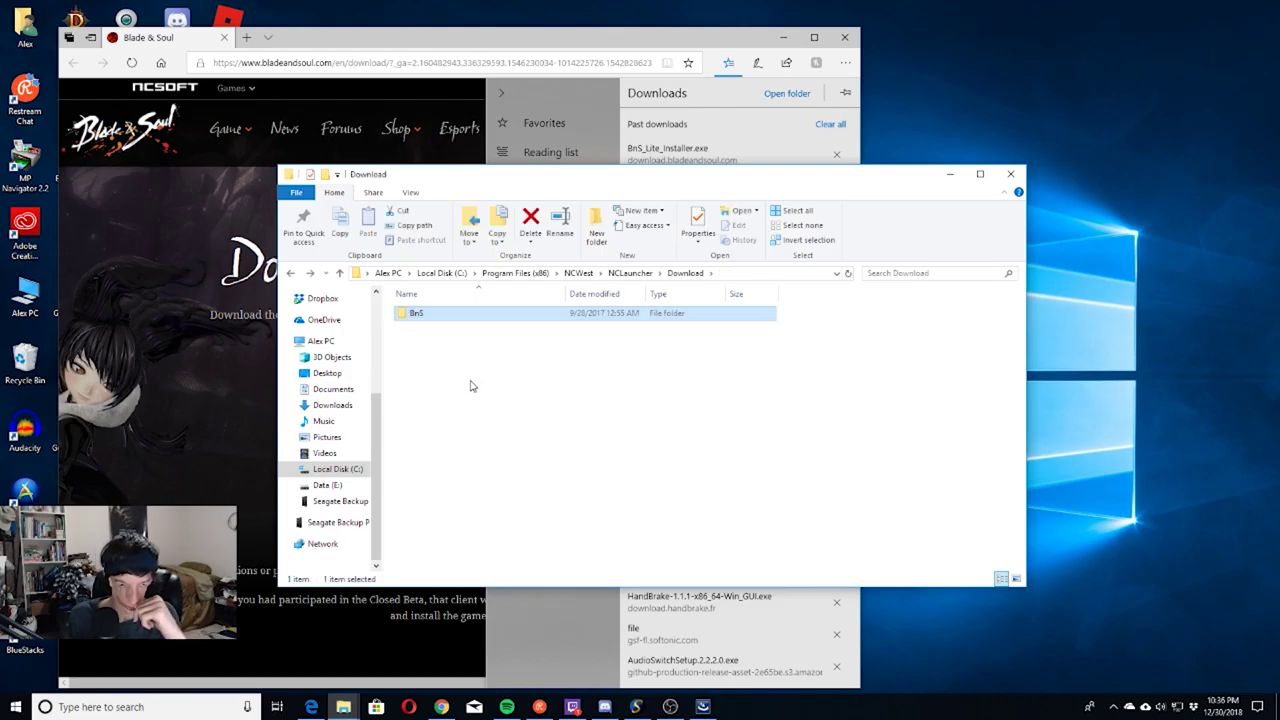
Go up from the NCLauncher Download folder to the root of Local Disk (C:), checking the folders in Program Files (x86)
key("alt+Up")
key("alt+Up")
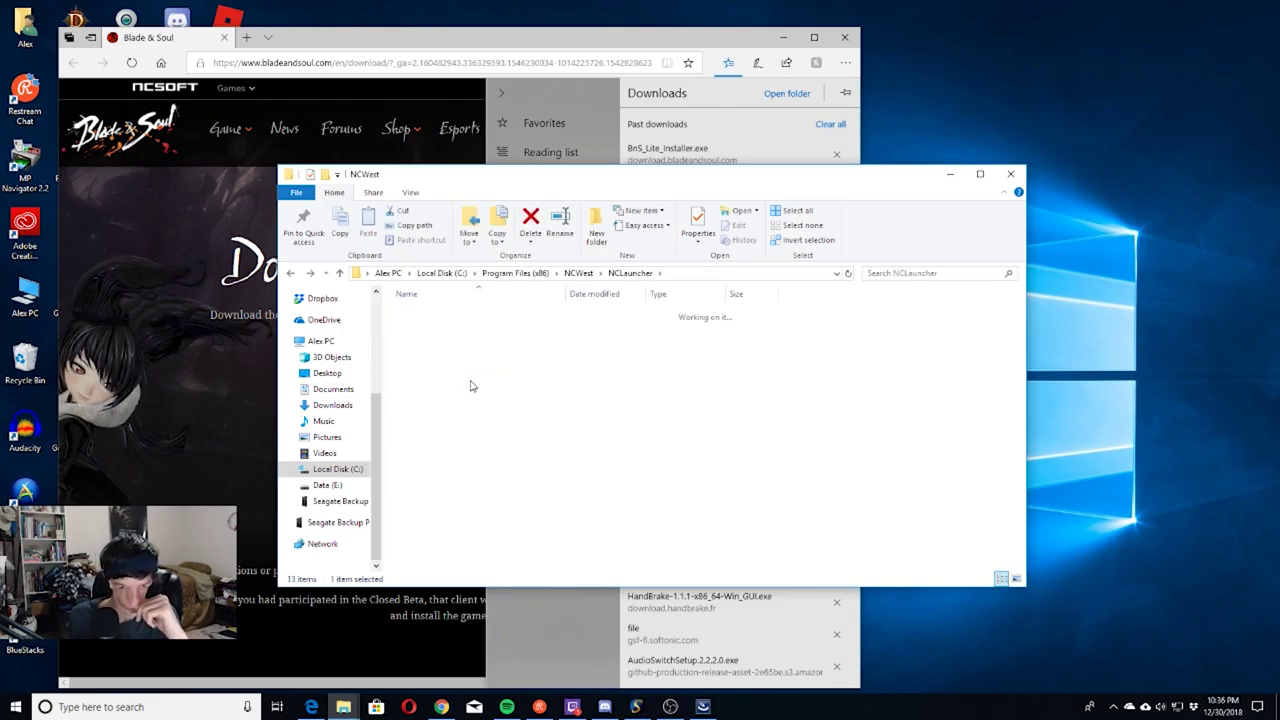
key("alt+Up")
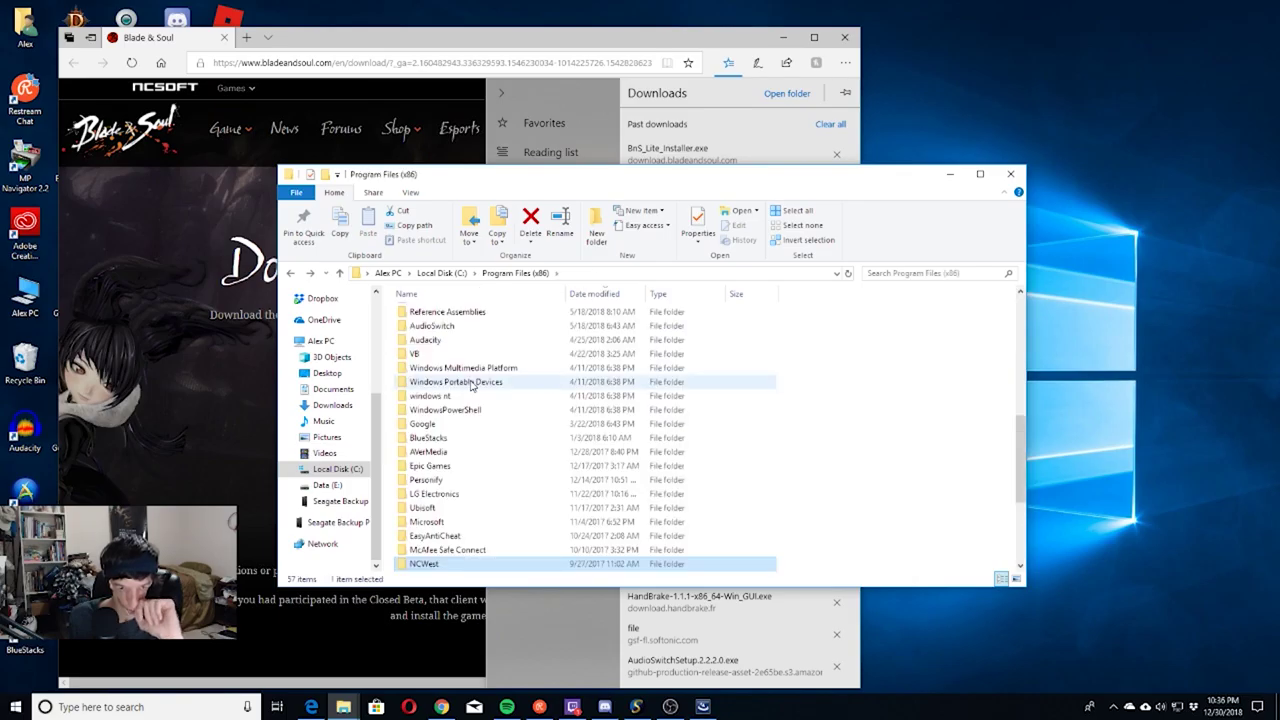
scroll(471, 385, "down", 2)
scroll(471, 385, "down", 2)
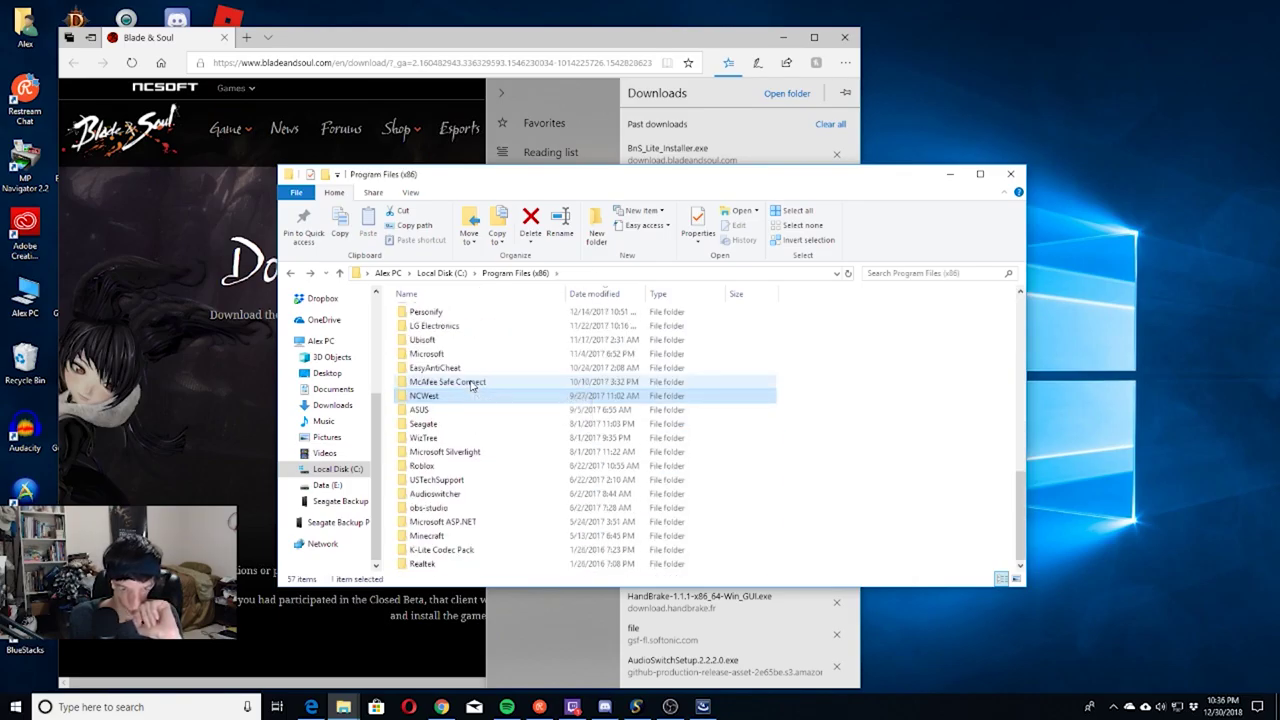
key("alt+Up")
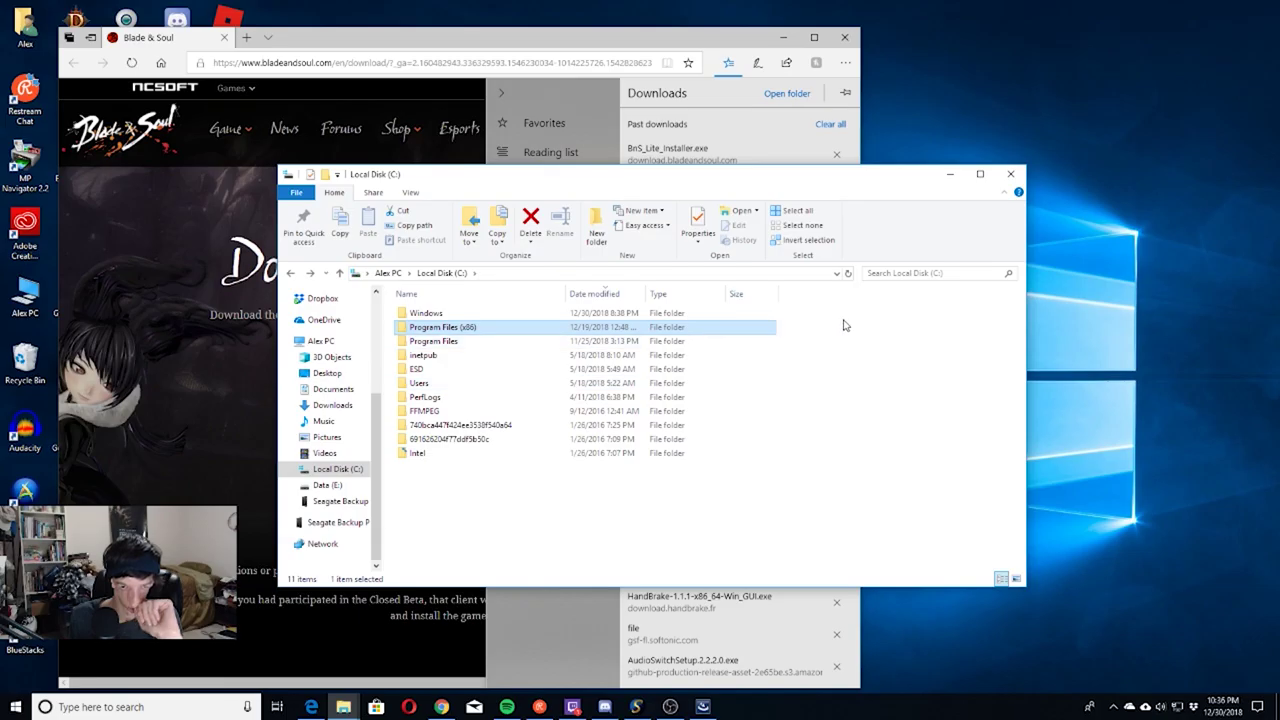
Open the Games folder on the Data (E:) drive to check its contents
left_click(335, 486)
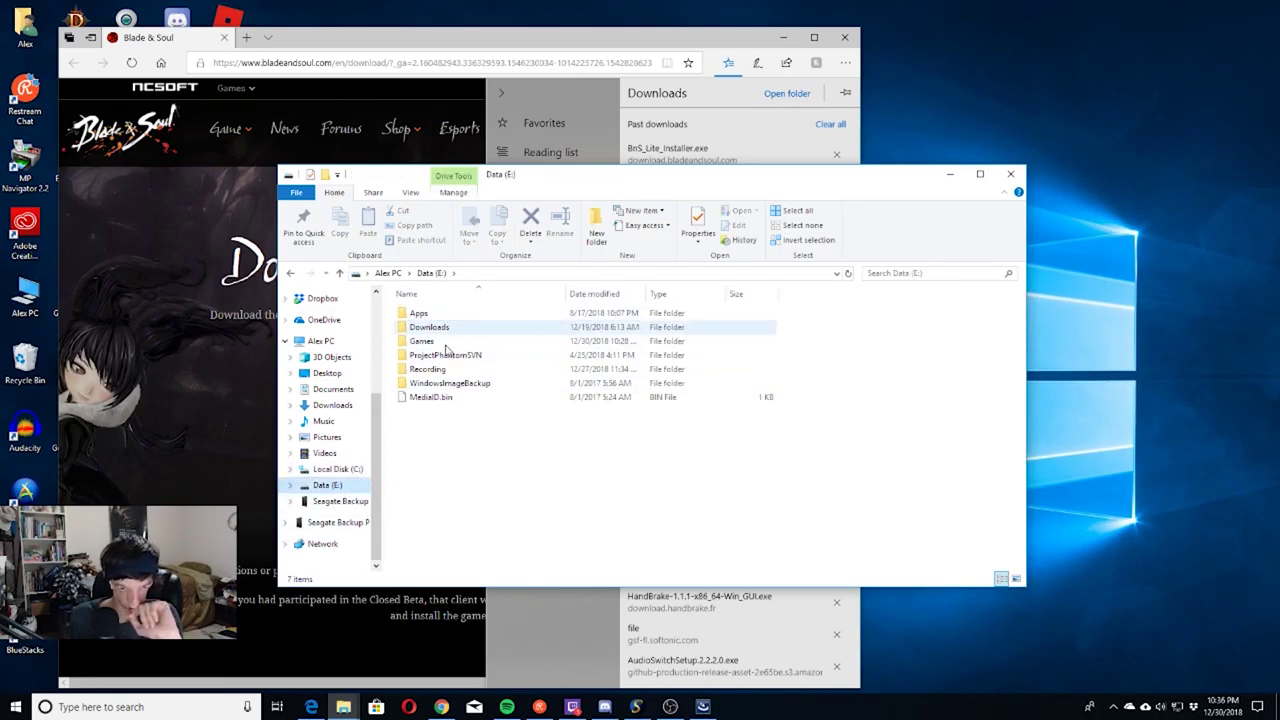
double_click(445, 343)
left_click(450, 341)
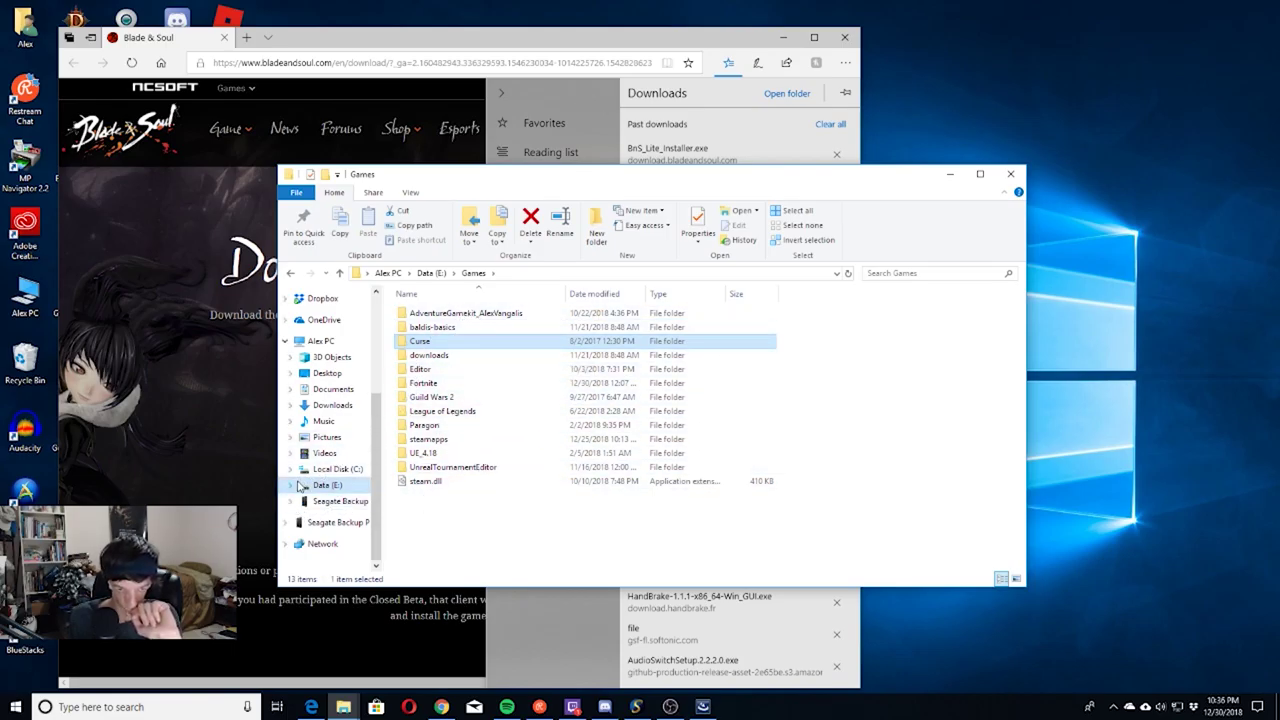
Check the BnS folder on the Seagate Backup Plus Drive (F:) and return to the drive's root
left_click(343, 505)
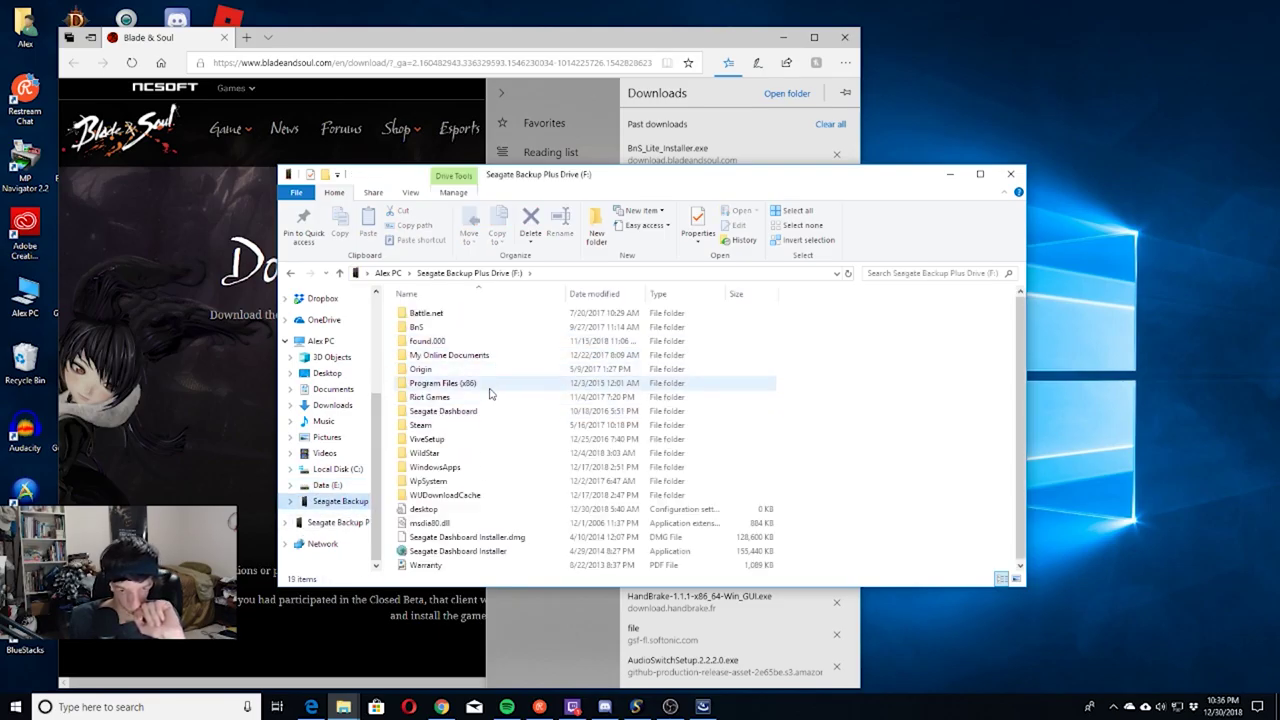
double_click(437, 328)
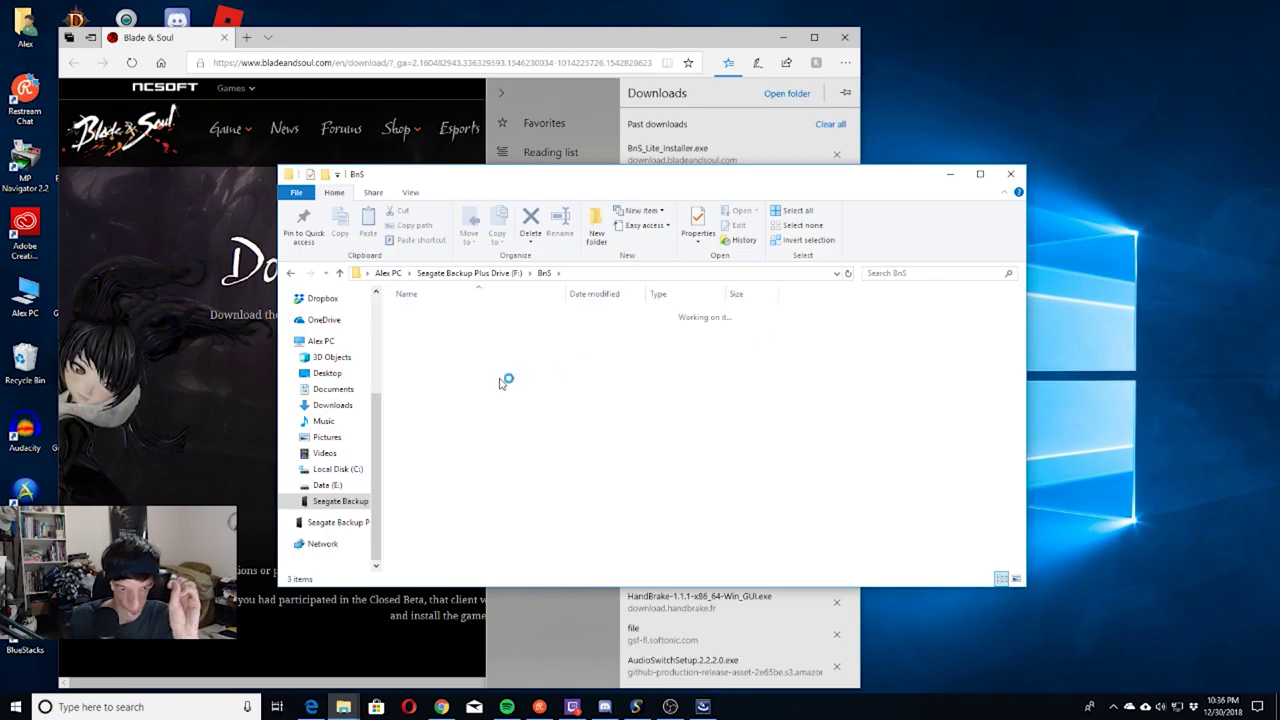
key("BackSpace")
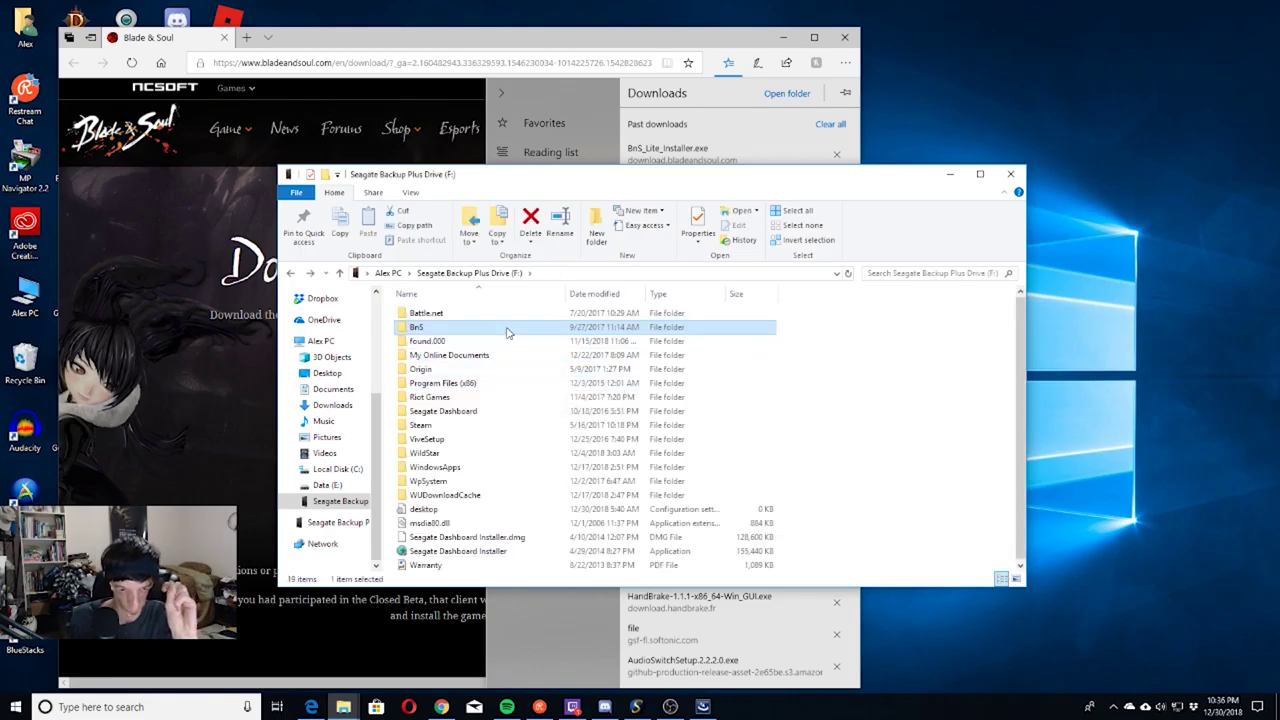
Go back through the previously visited folders on Data (E:) and close the file browser window
key("BackSpace")
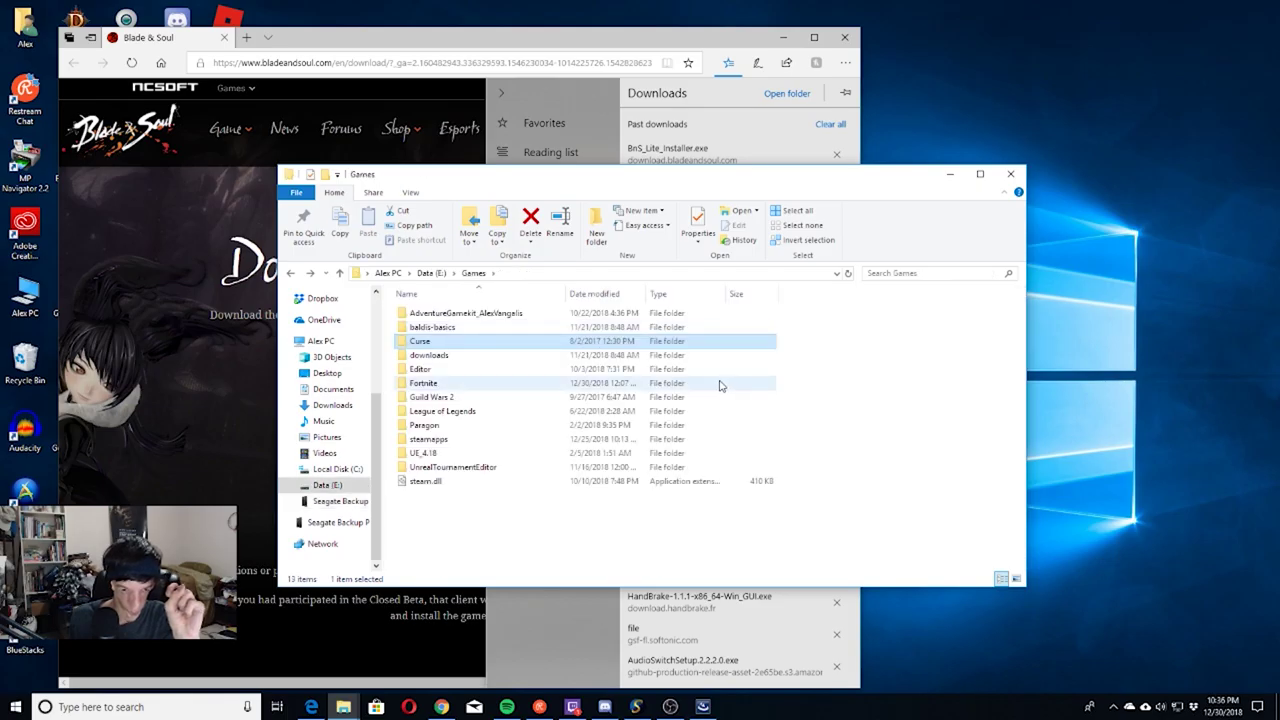
key("BackSpace")
key("BackSpace")
key("BackSpace")
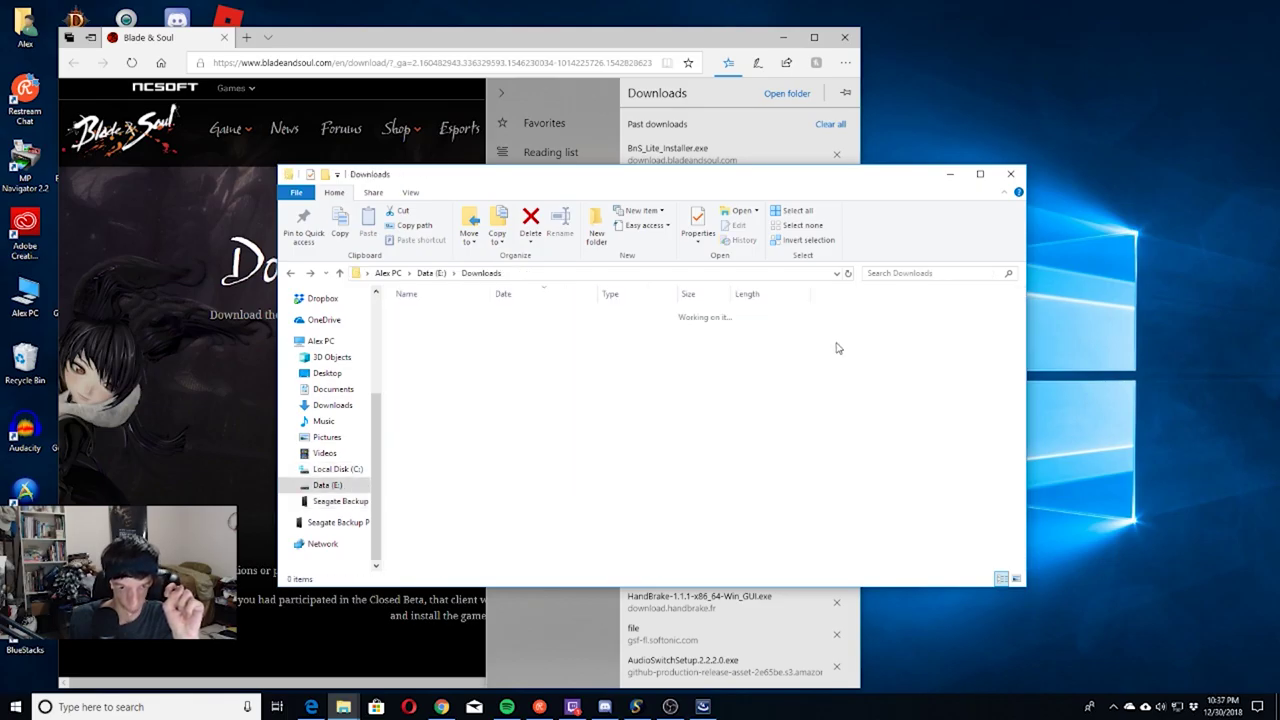
key("BackSpace")
key("BackSpace")
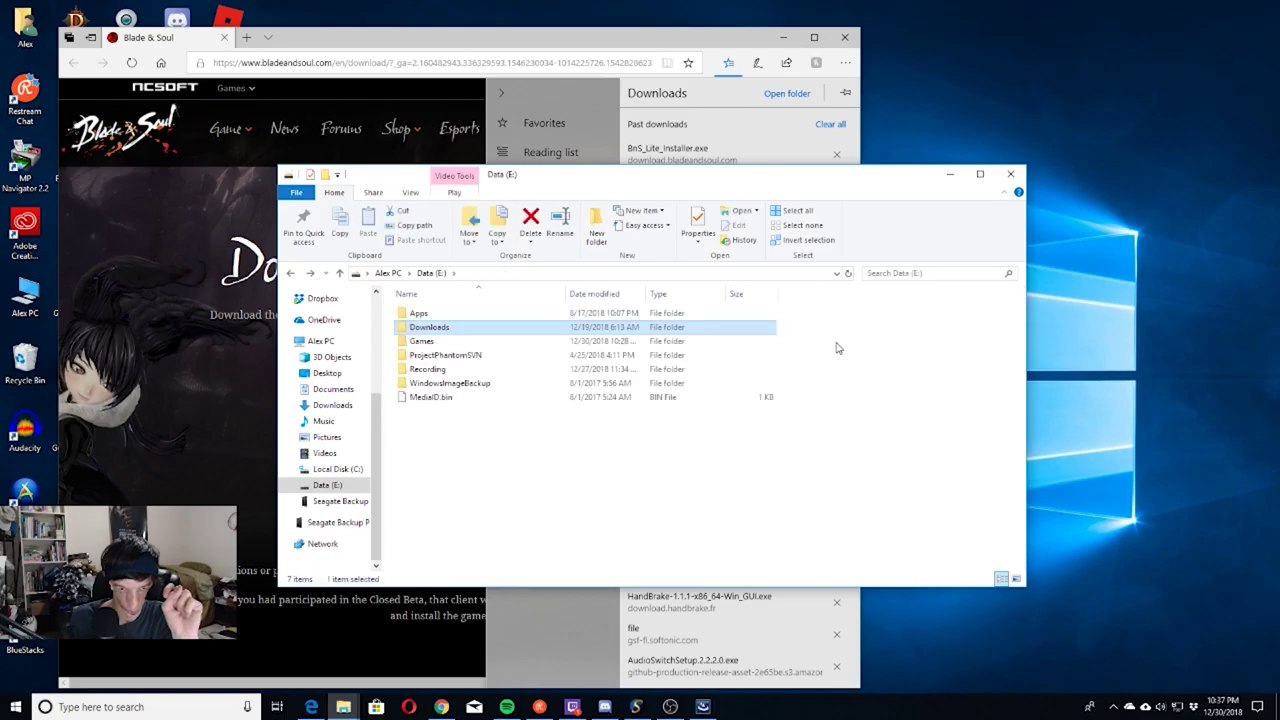
left_click(1007, 176)
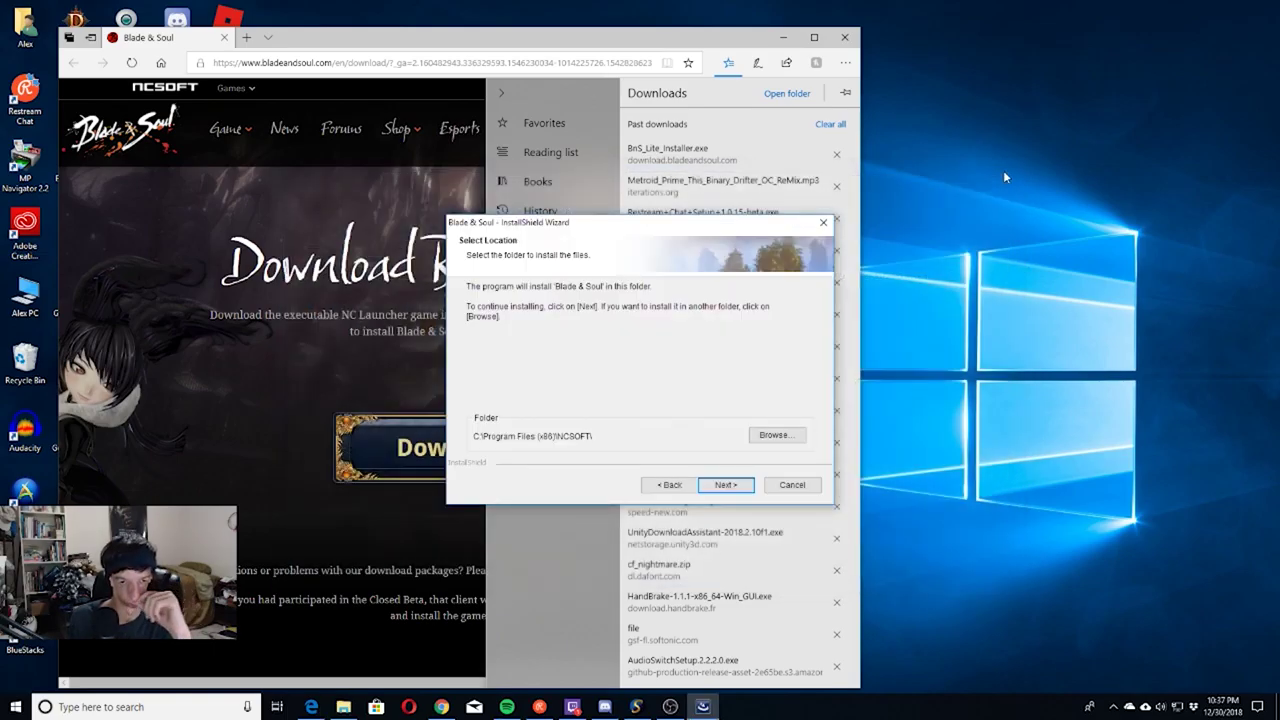
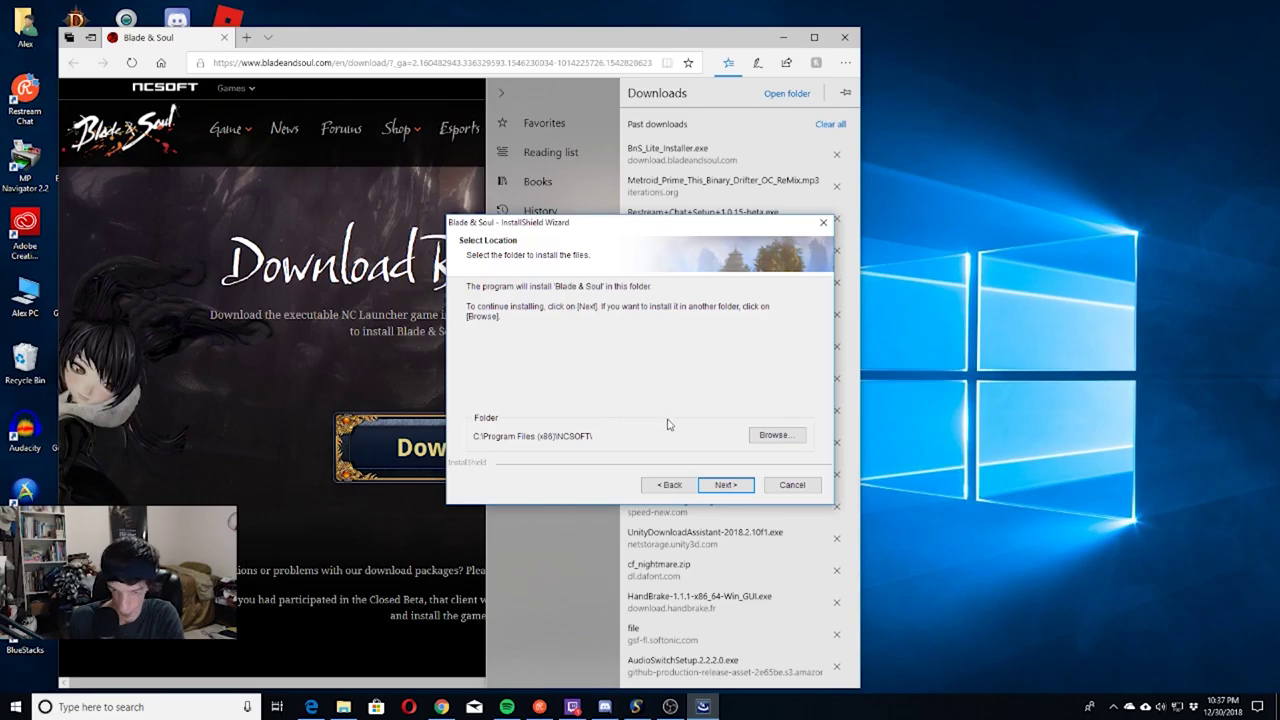
Browse for a different Blade & Soul installation folder, selecting and expanding the Data (E:) drive in the directory tree
left_click(777, 438)
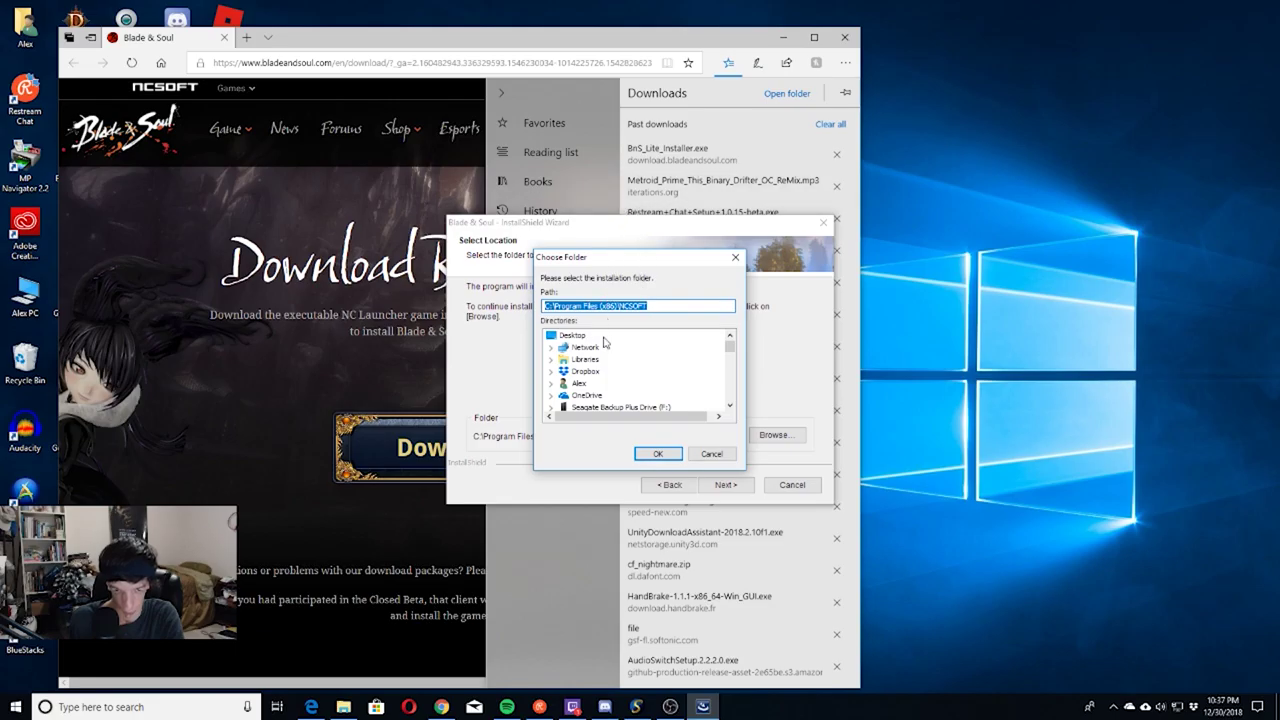
scroll(643, 341, "down", 1)
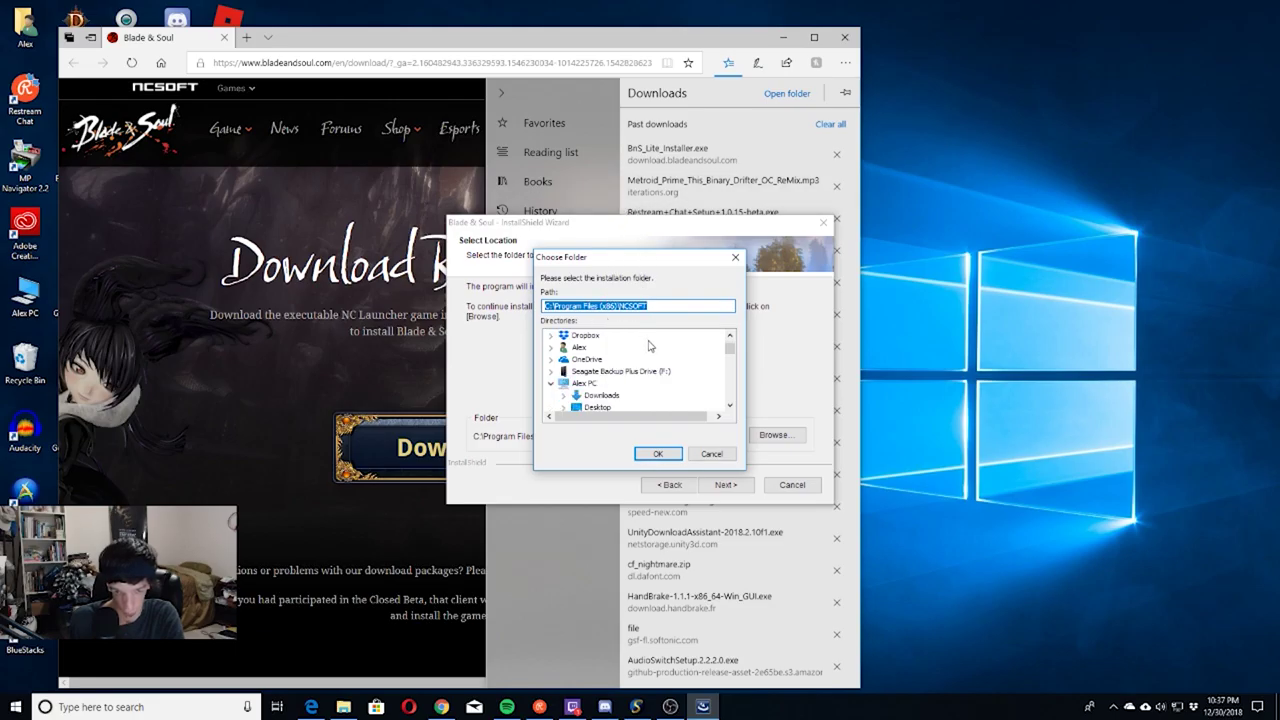
scroll(648, 345, "down", 6)
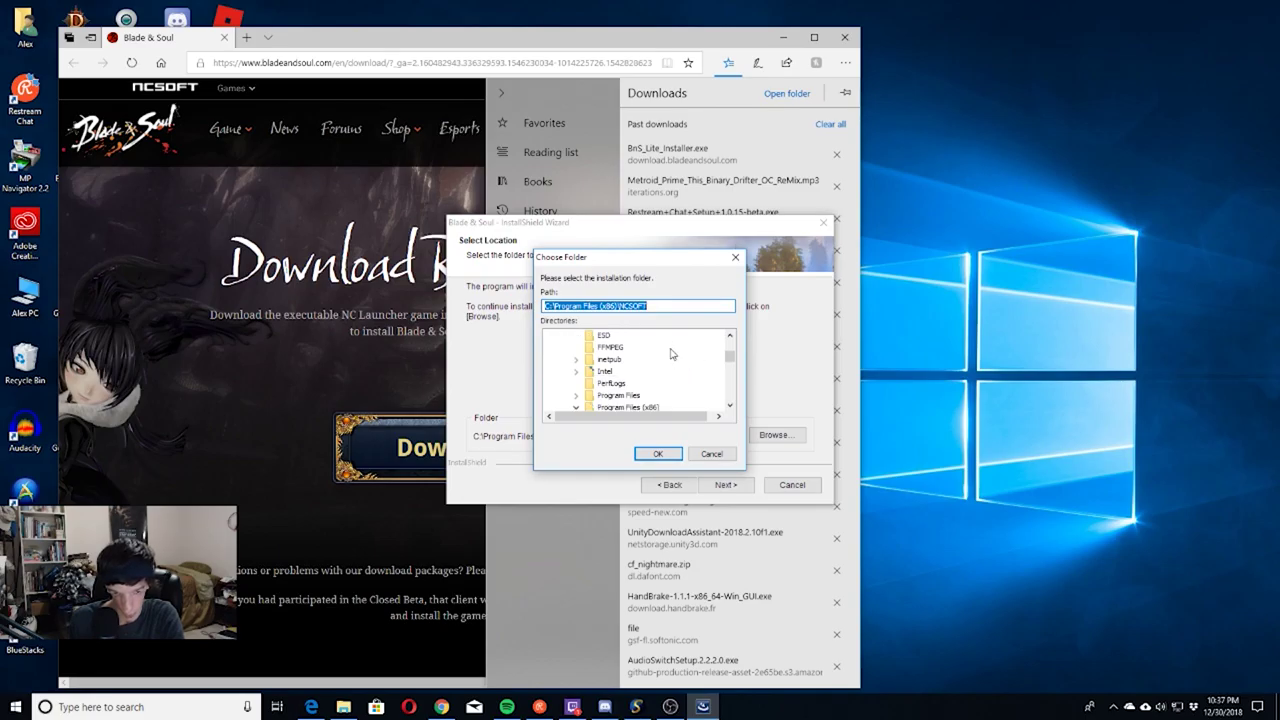
scroll(672, 354, "down", 1)
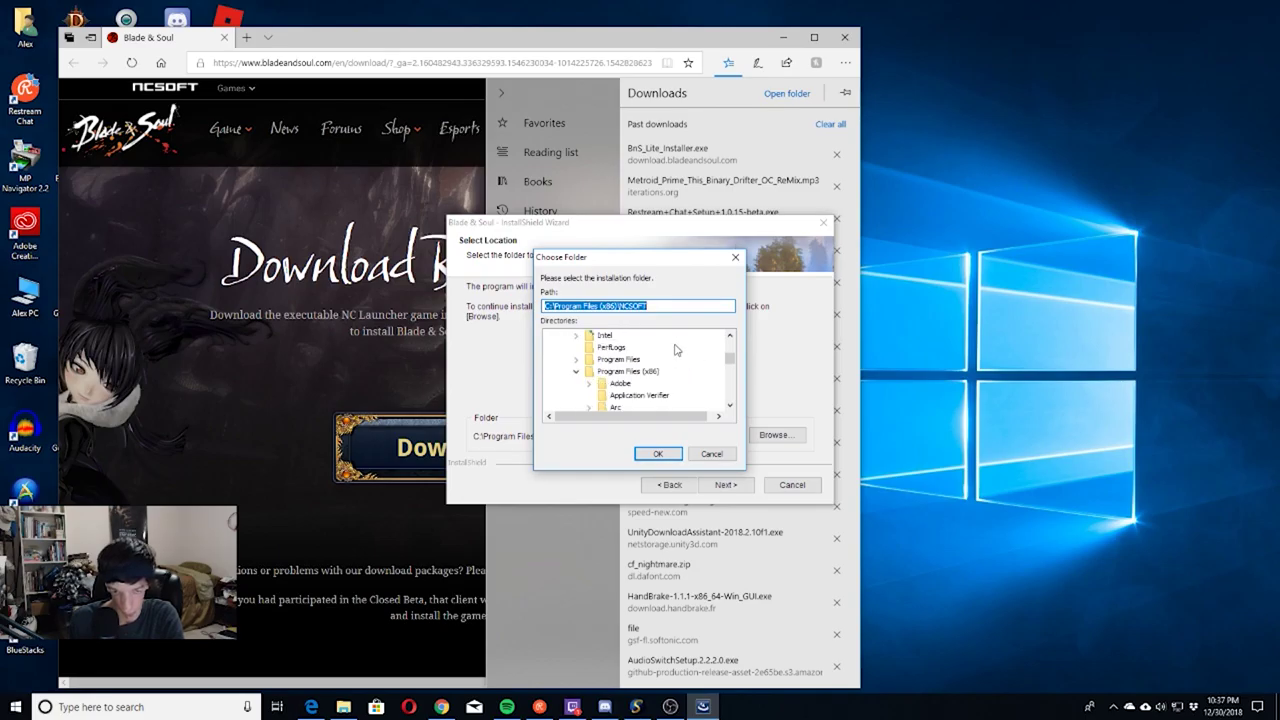
scroll(673, 351, "down", 1)
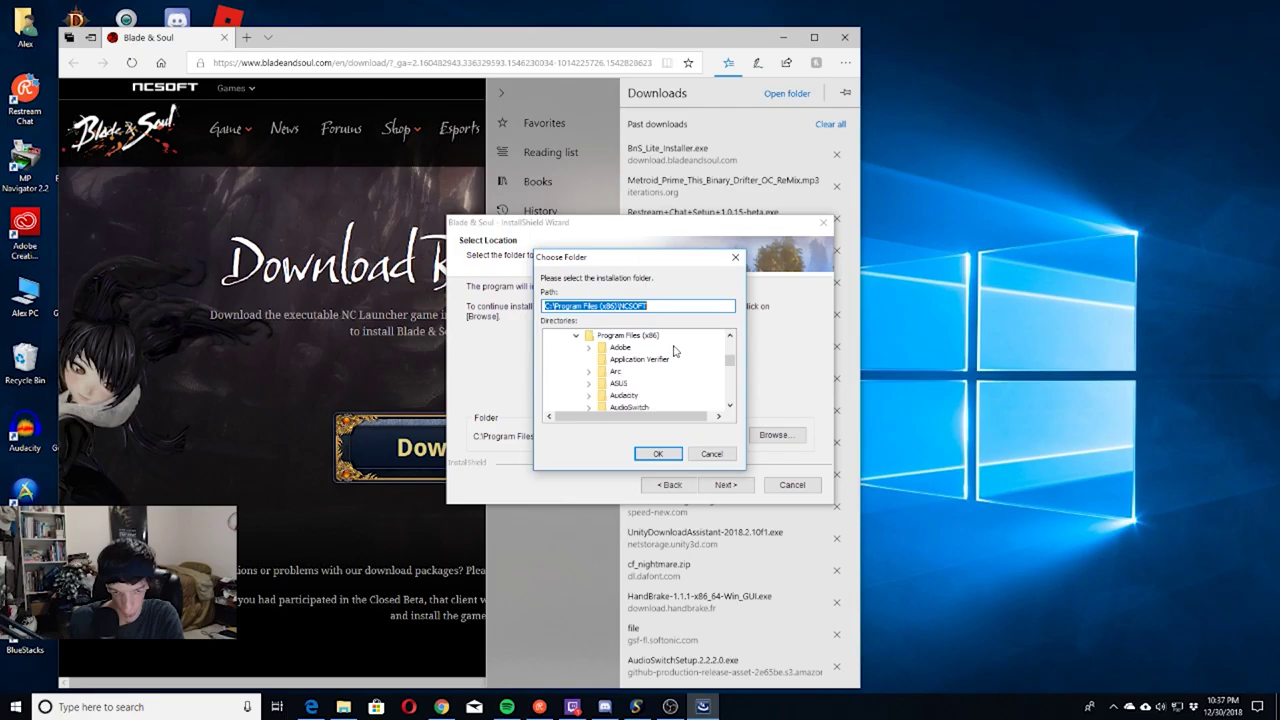
scroll(673, 351, "up", 1)
scroll(673, 351, "down", 3)
scroll(673, 351, "down", 10)
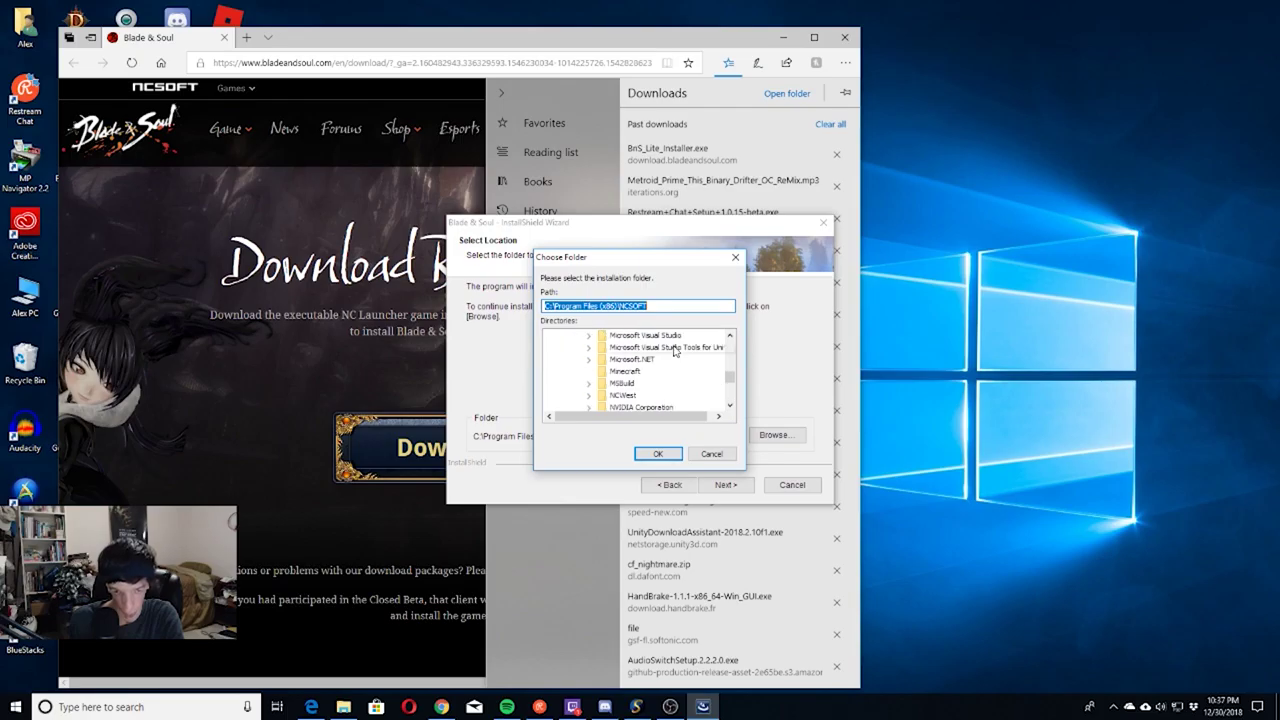
scroll(673, 351, "down", 1)
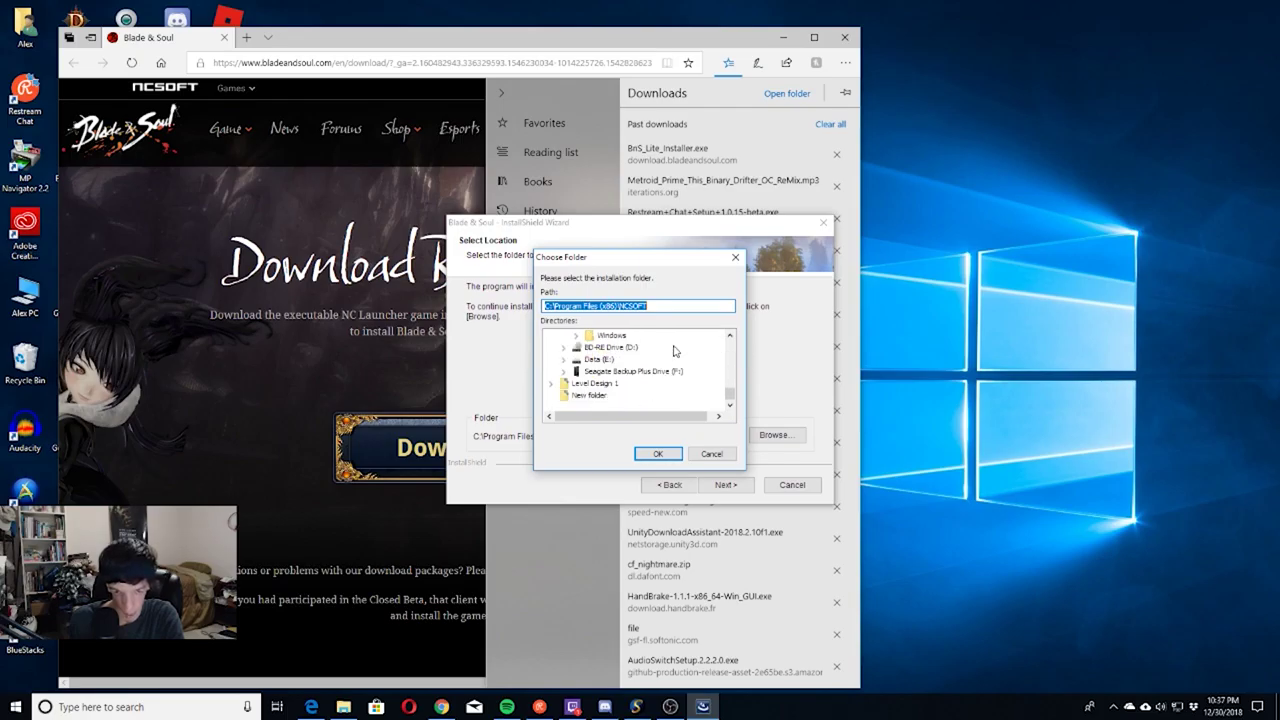
left_click(599, 360)
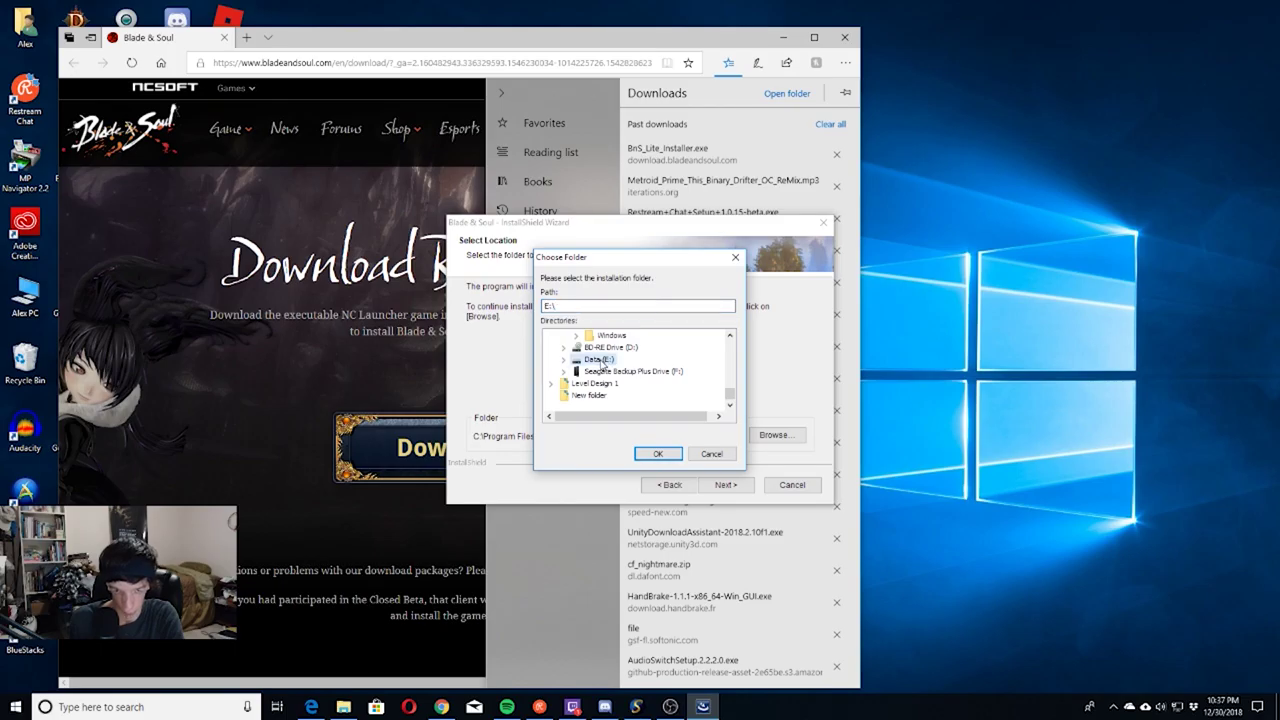
double_click(599, 360)
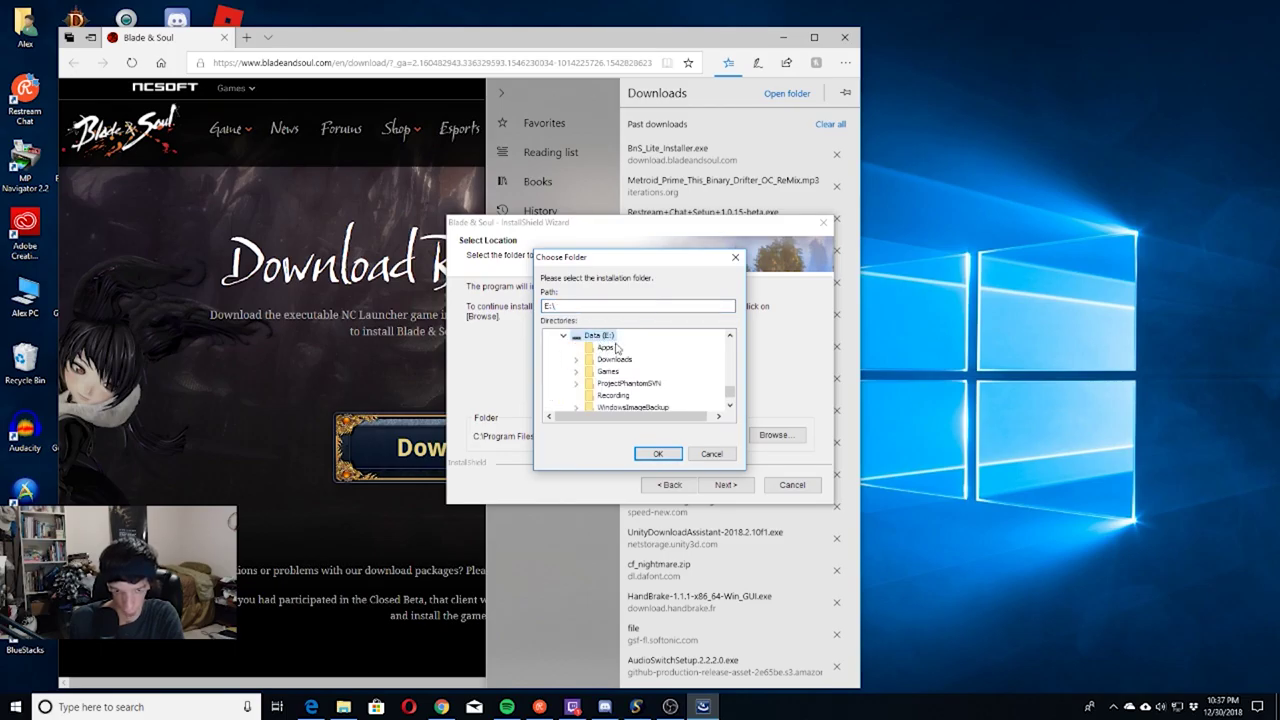
Select the Games folder on Data (E:) as the installation path and expand it
scroll(637, 342, "up", 3)
scroll(637, 343, "down", 2)
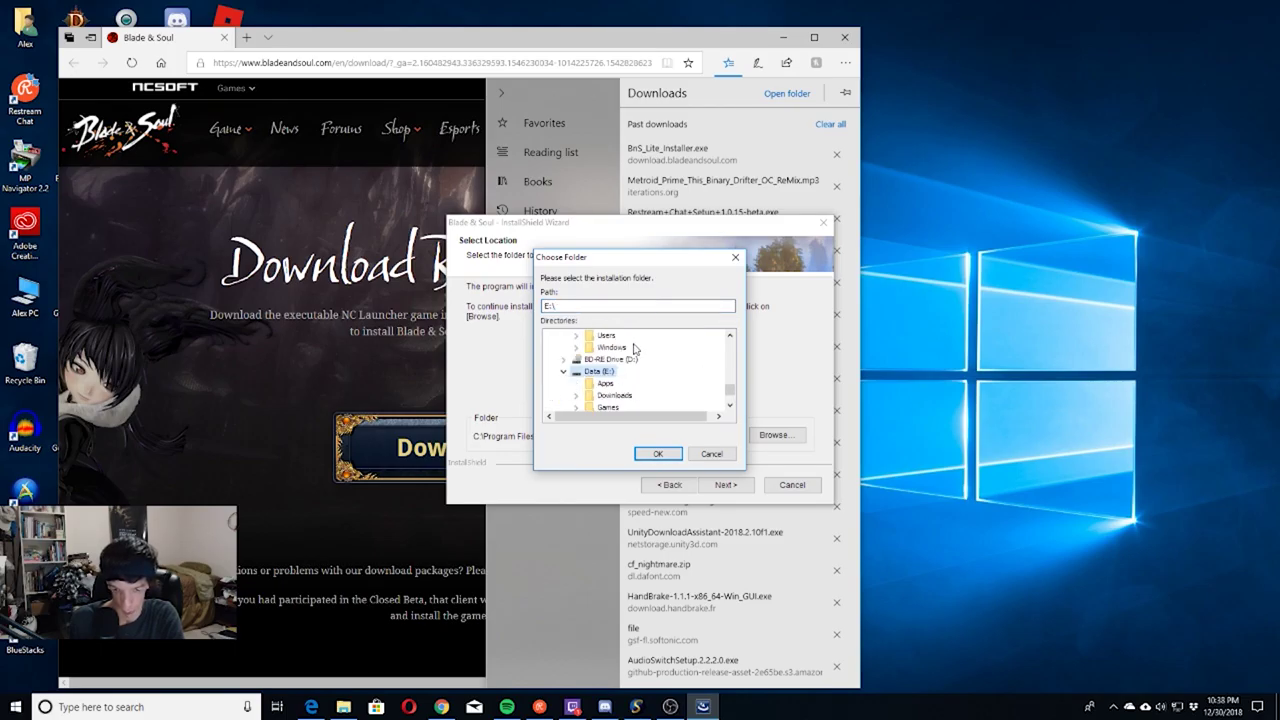
scroll(634, 348, "down", 1)
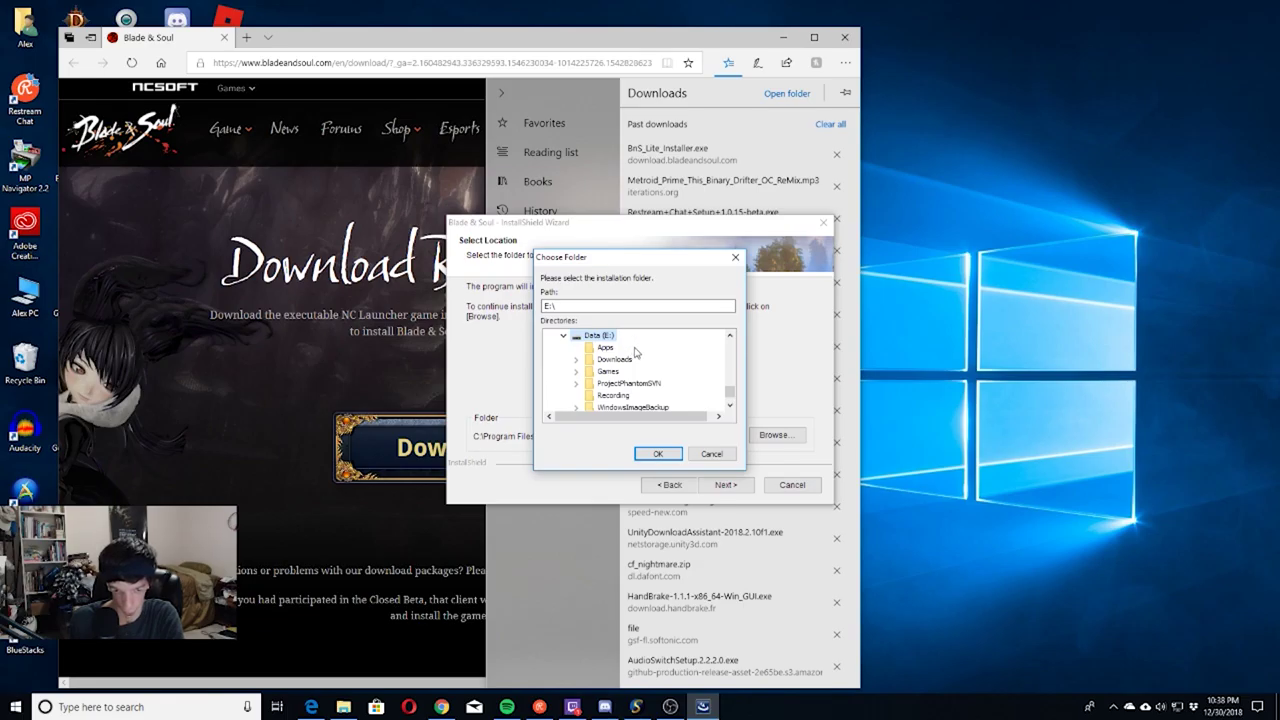
scroll(640, 359, "down", 1)
scroll(658, 360, "up", 1)
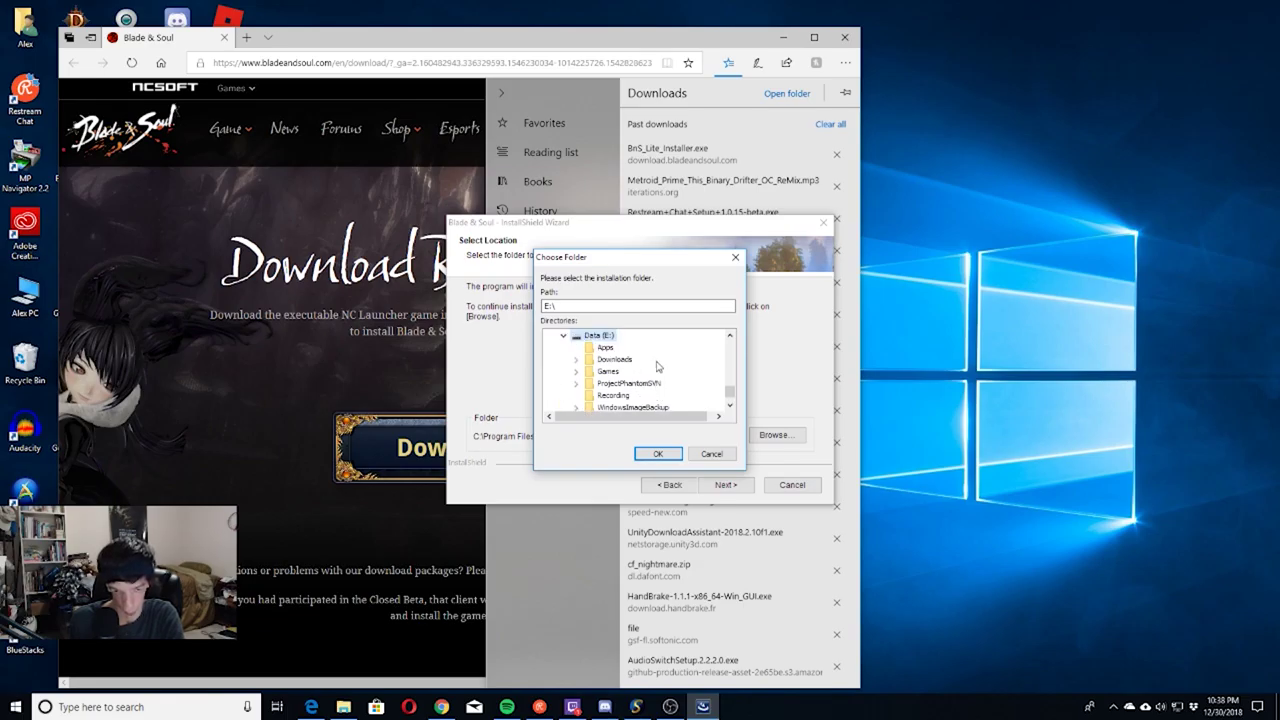
scroll(670, 365, "down", 1)
scroll(668, 365, "up", 1)
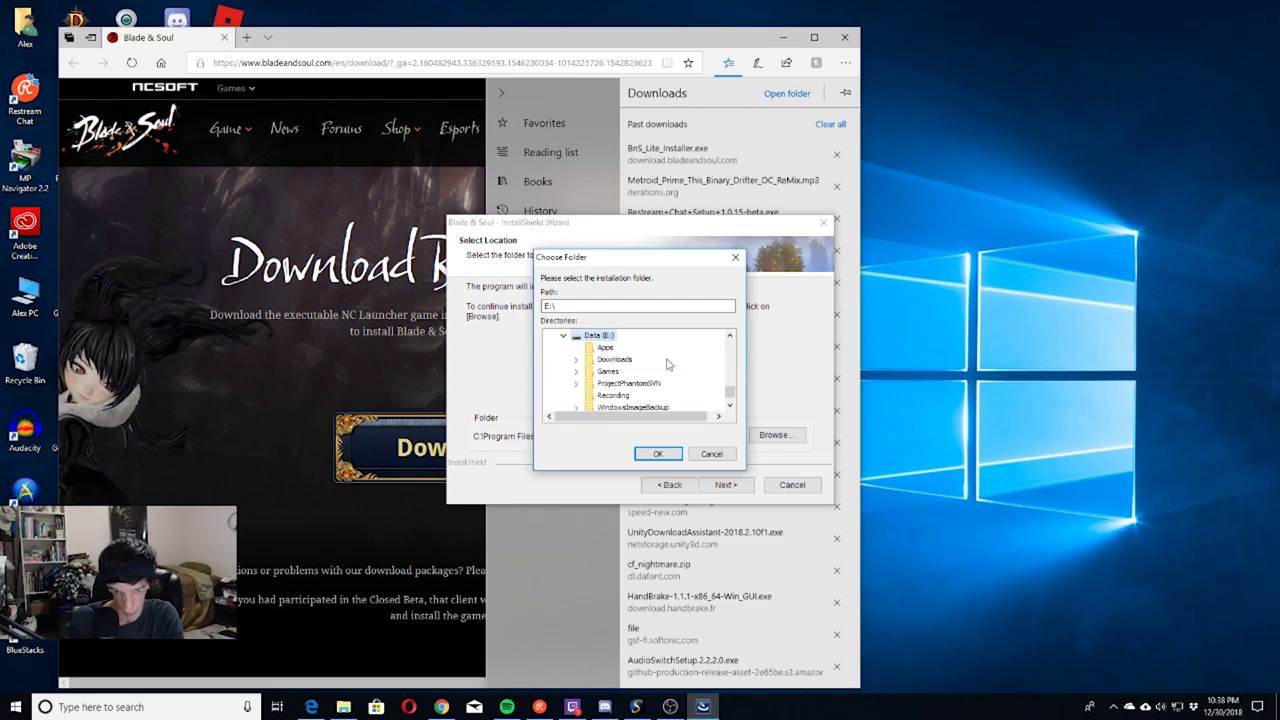
double_click(609, 372)
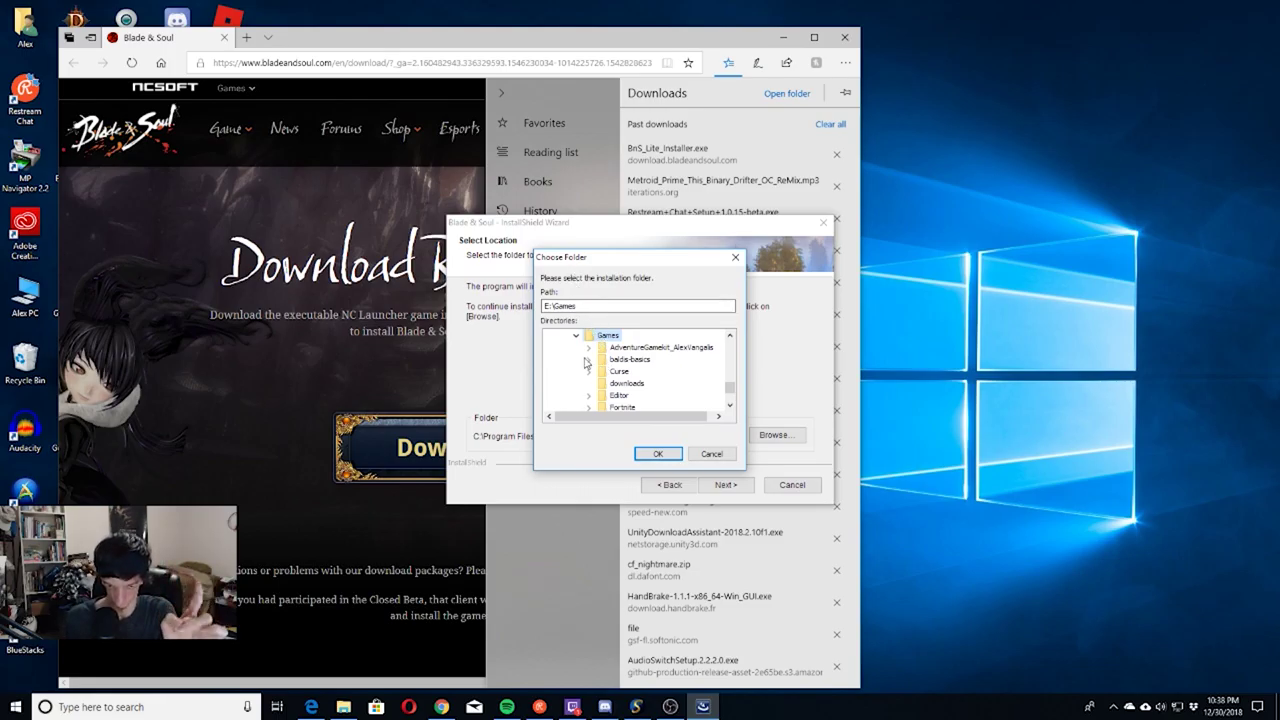
Examine the subfolders of E:\Games and the neighbouring folders in the directory tree for a suitable install location
scroll(586, 364, "down", 1)
scroll(584, 352, "down", 1)
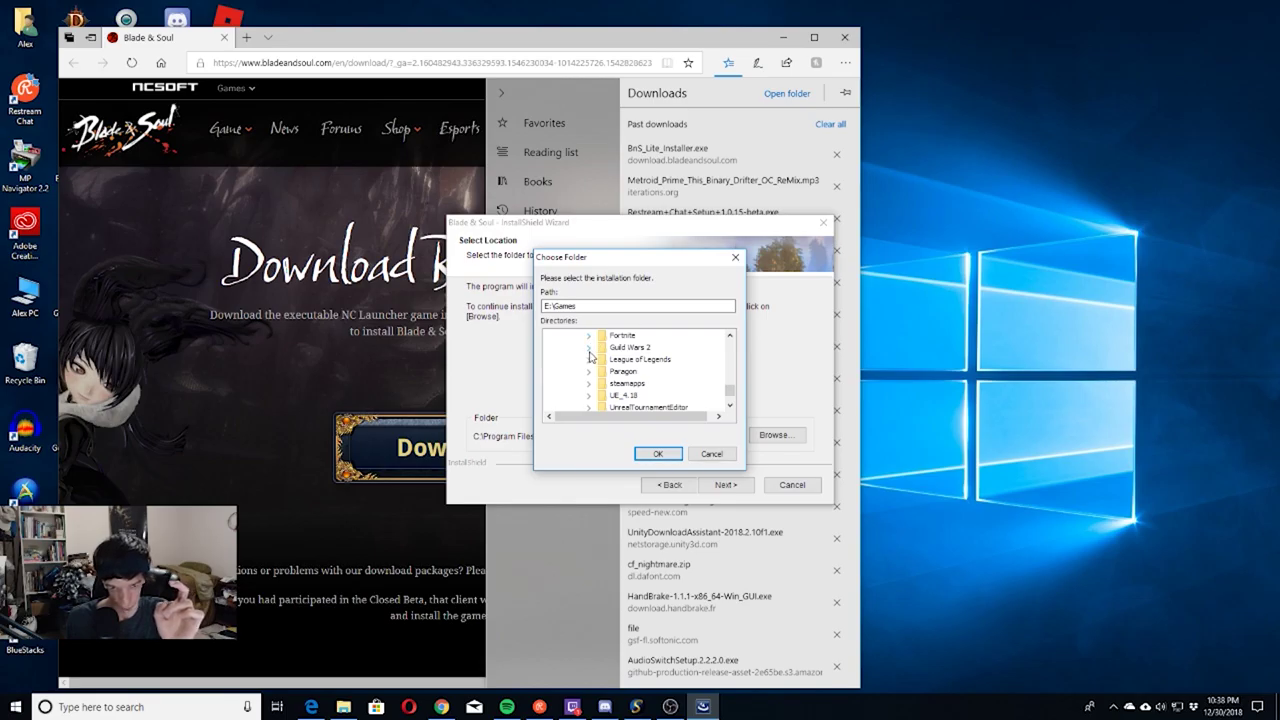
scroll(589, 356, "down", 1)
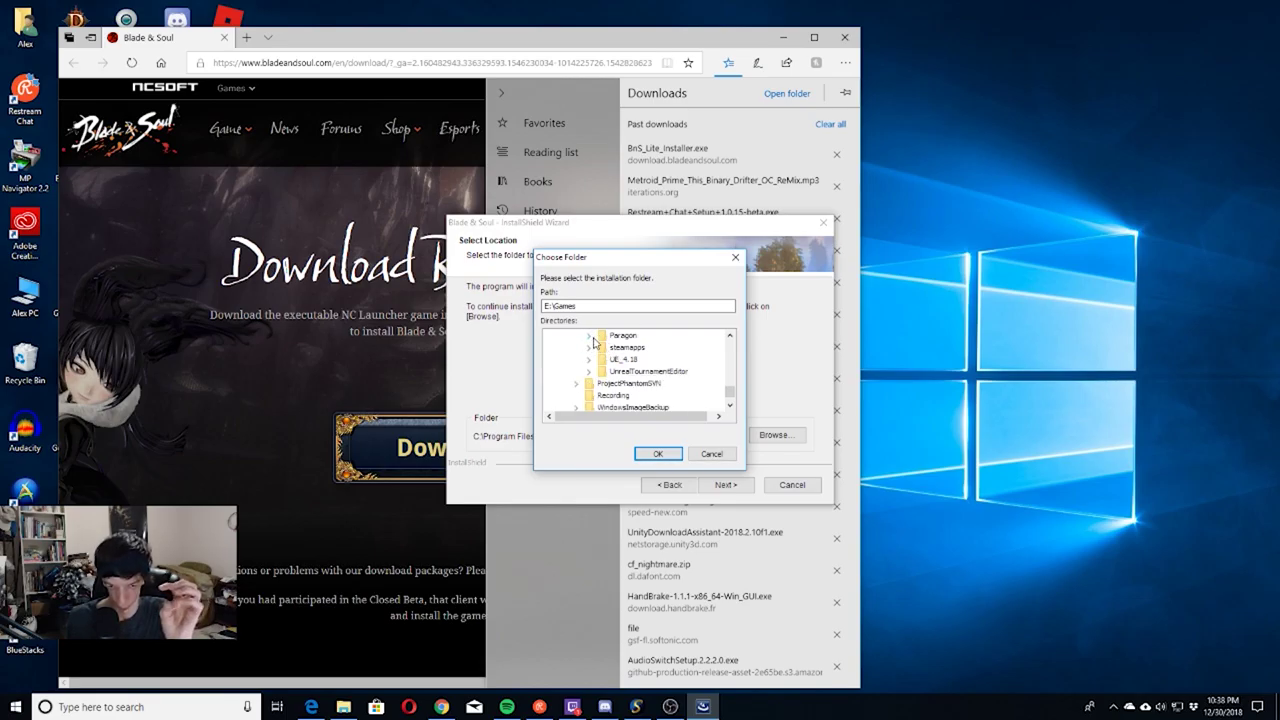
scroll(591, 357, "down", 1)
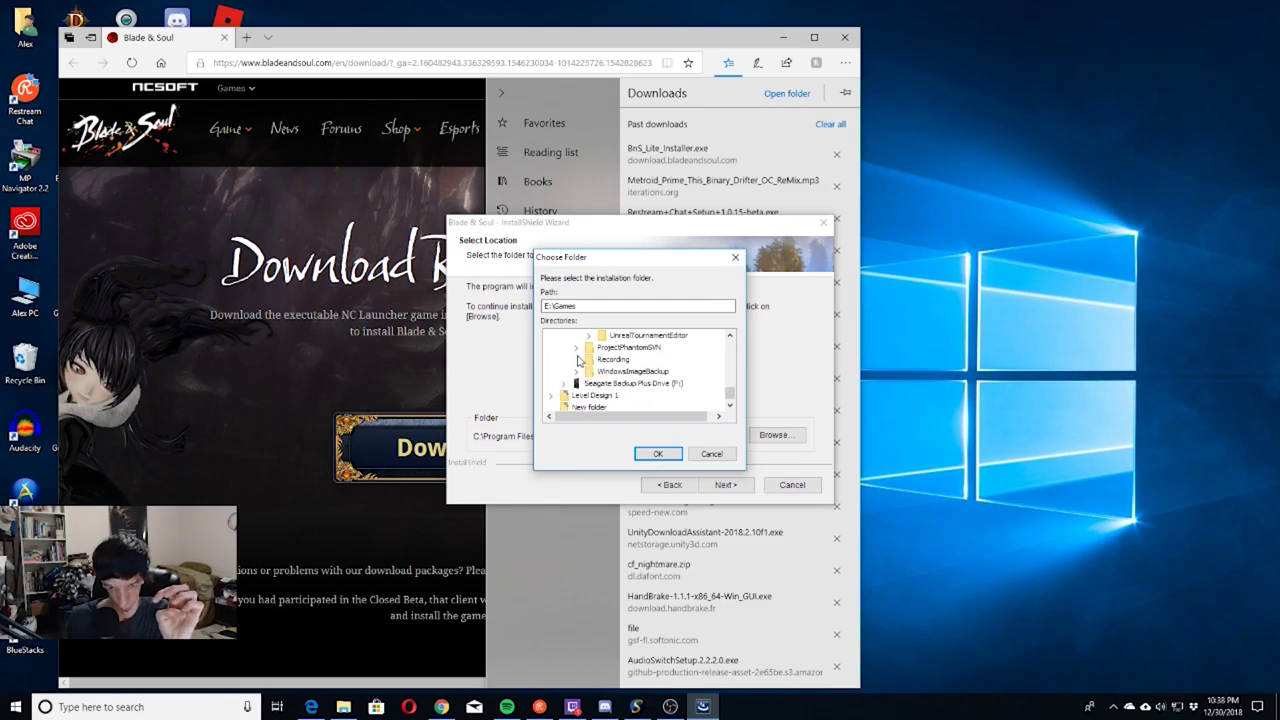
scroll(590, 363, "up", 5)
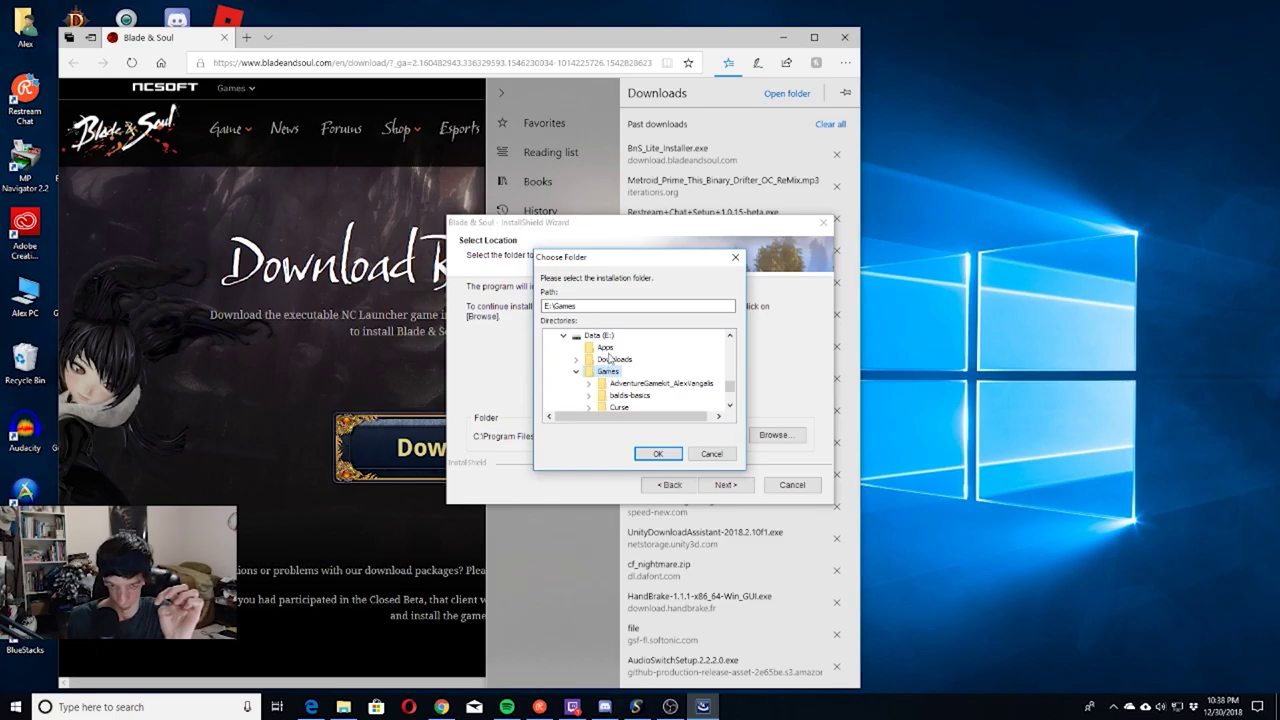
scroll(590, 362, "down", 4)
scroll(576, 355, "up", 1)
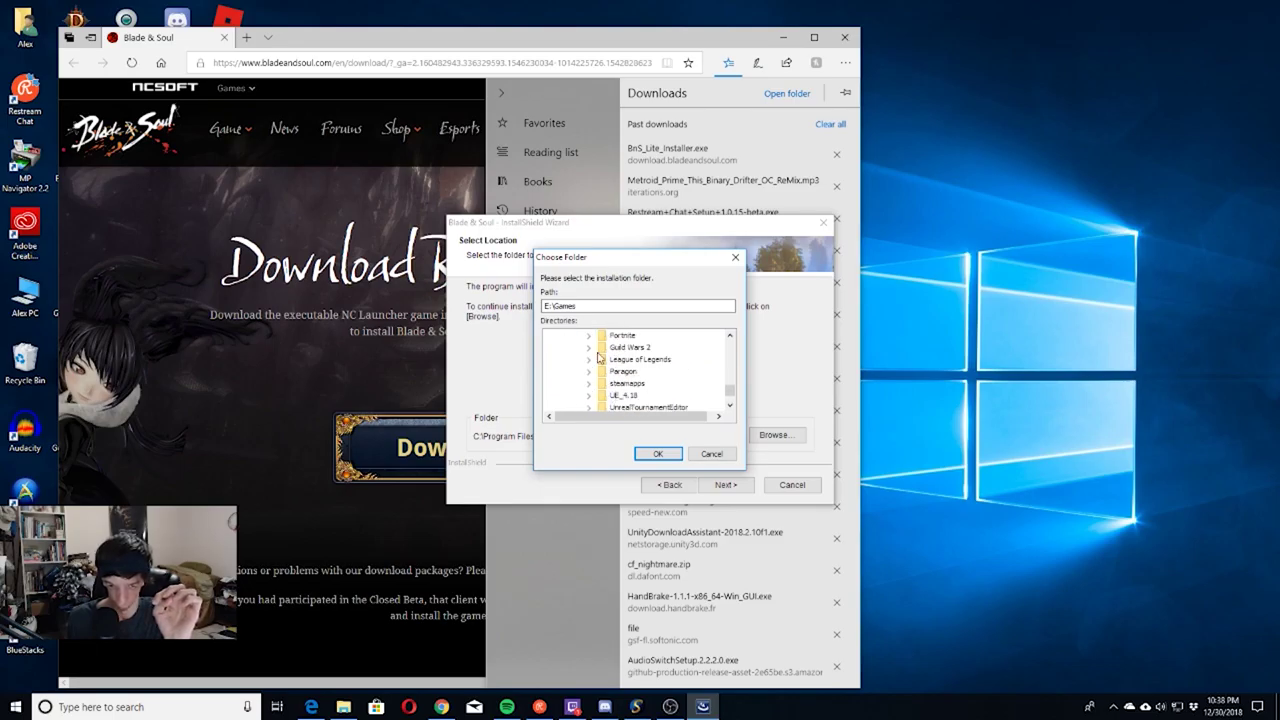
scroll(604, 342, "down", 1)
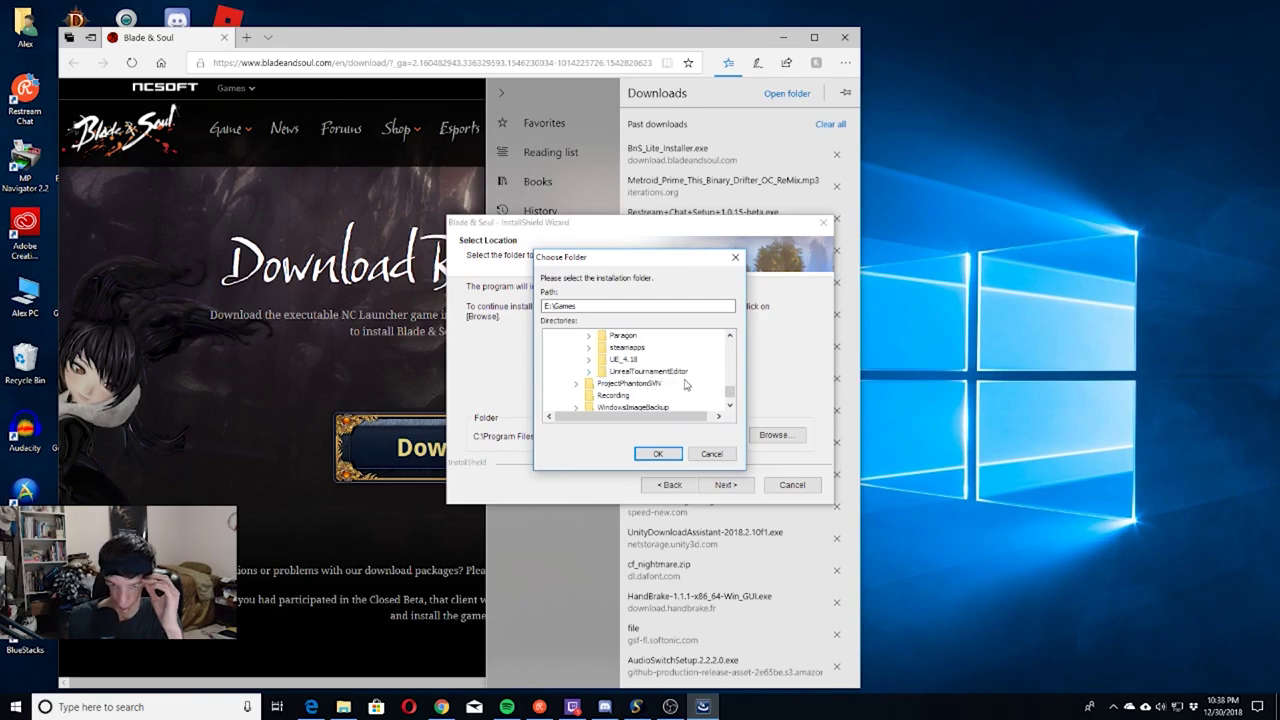
scroll(670, 380, "up", 3)
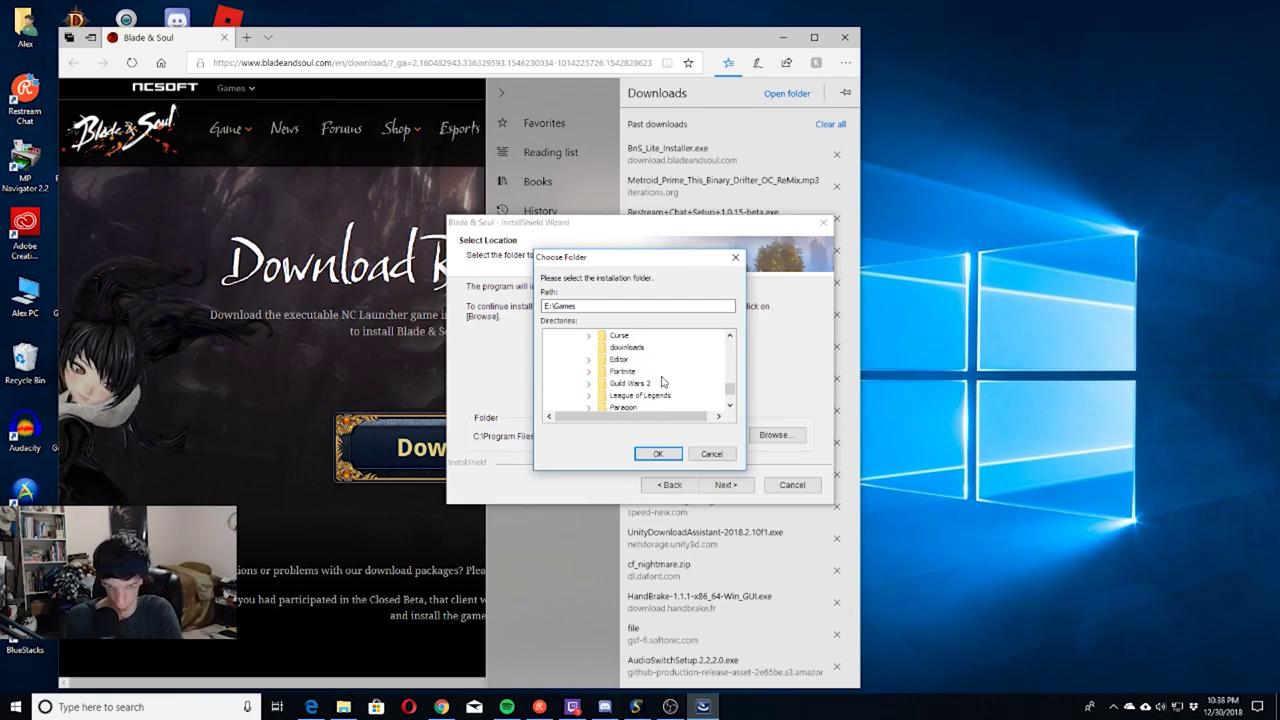
Collapse the Games folder in the directory tree and accept E:\Games as the Blade & Soul installation folder
scroll(661, 382, "up", 1)
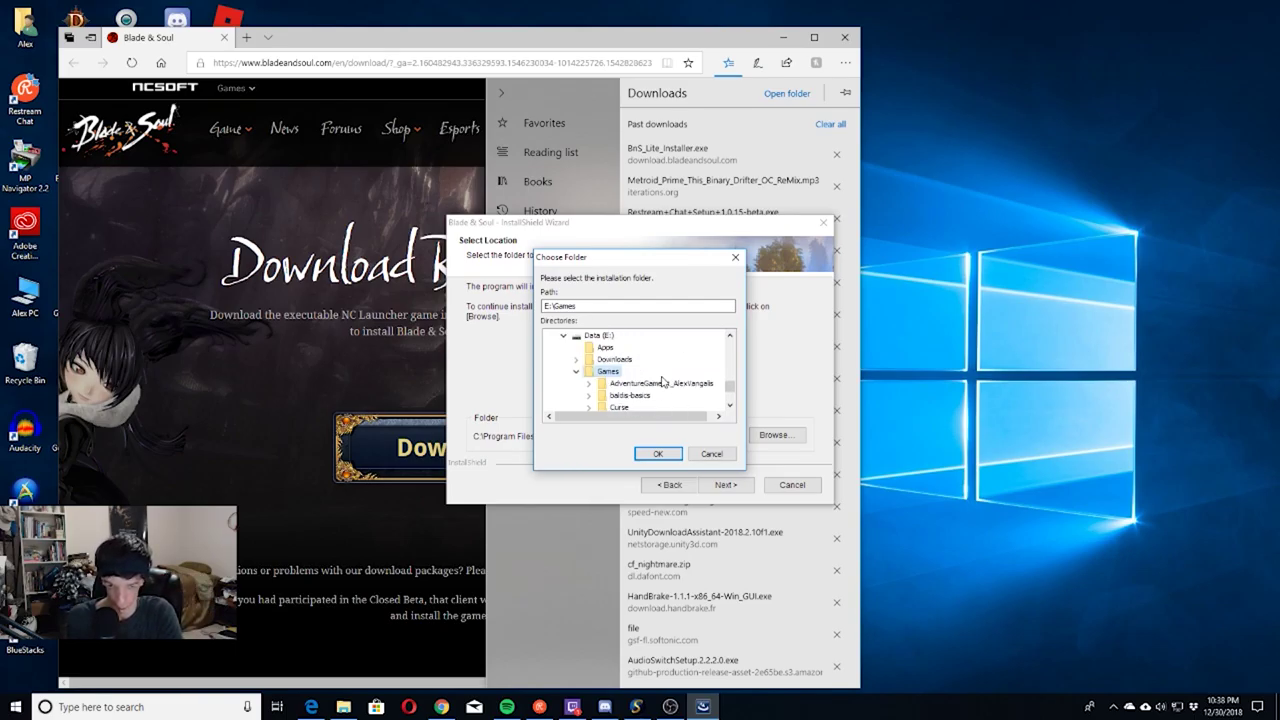
left_click(576, 373)
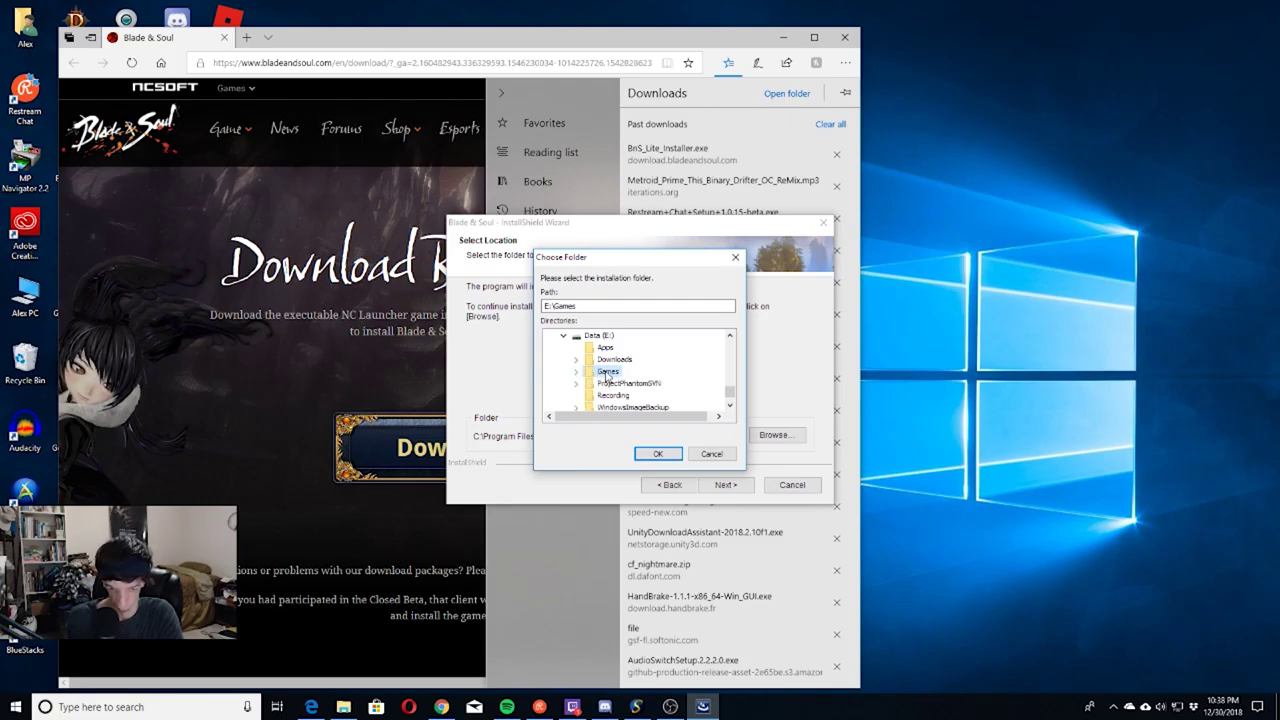
left_click(655, 455)
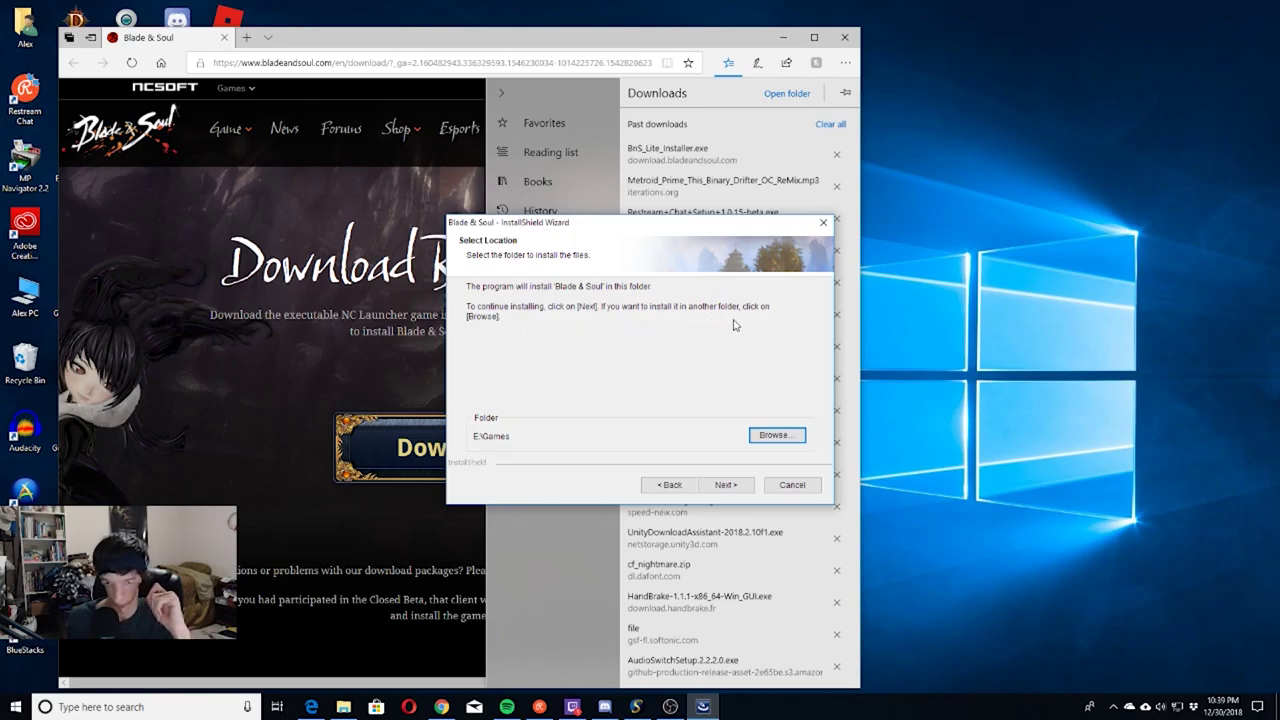
Continue the setup with Create a Desktop Shortcut kept selected and start the installation
left_click(726, 486)
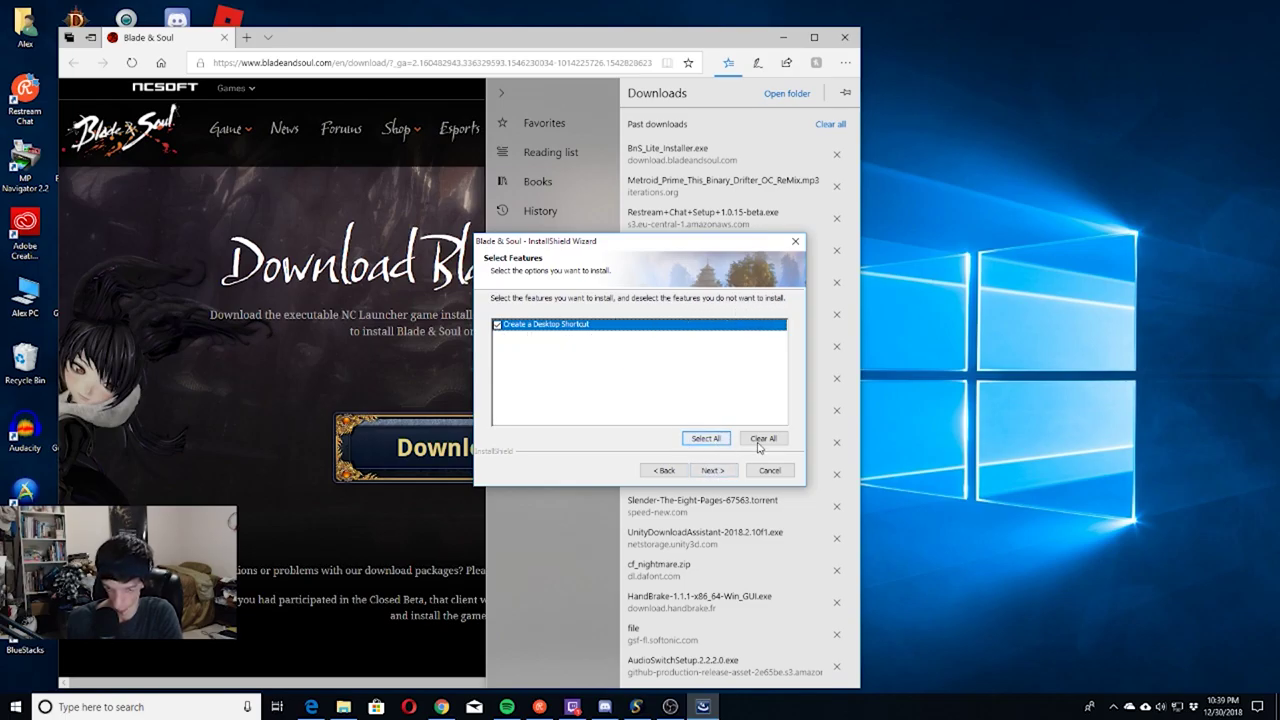
left_click(712, 470)
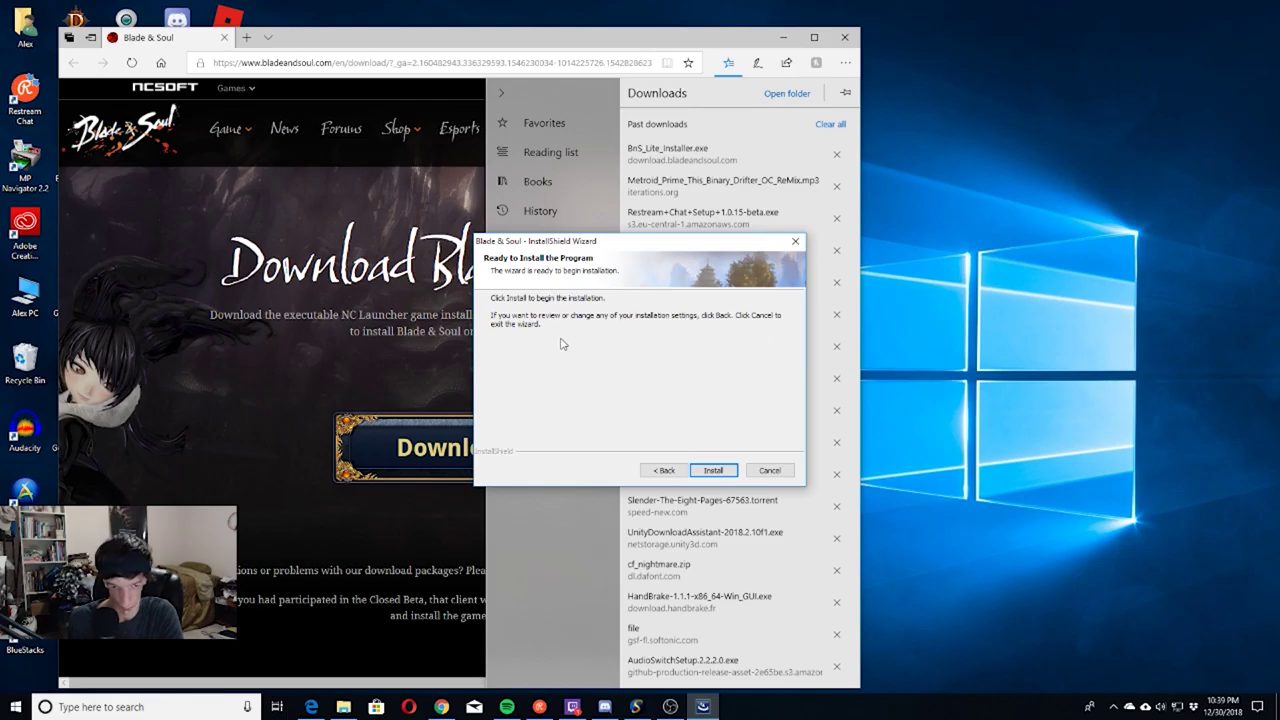
left_click(713, 471)
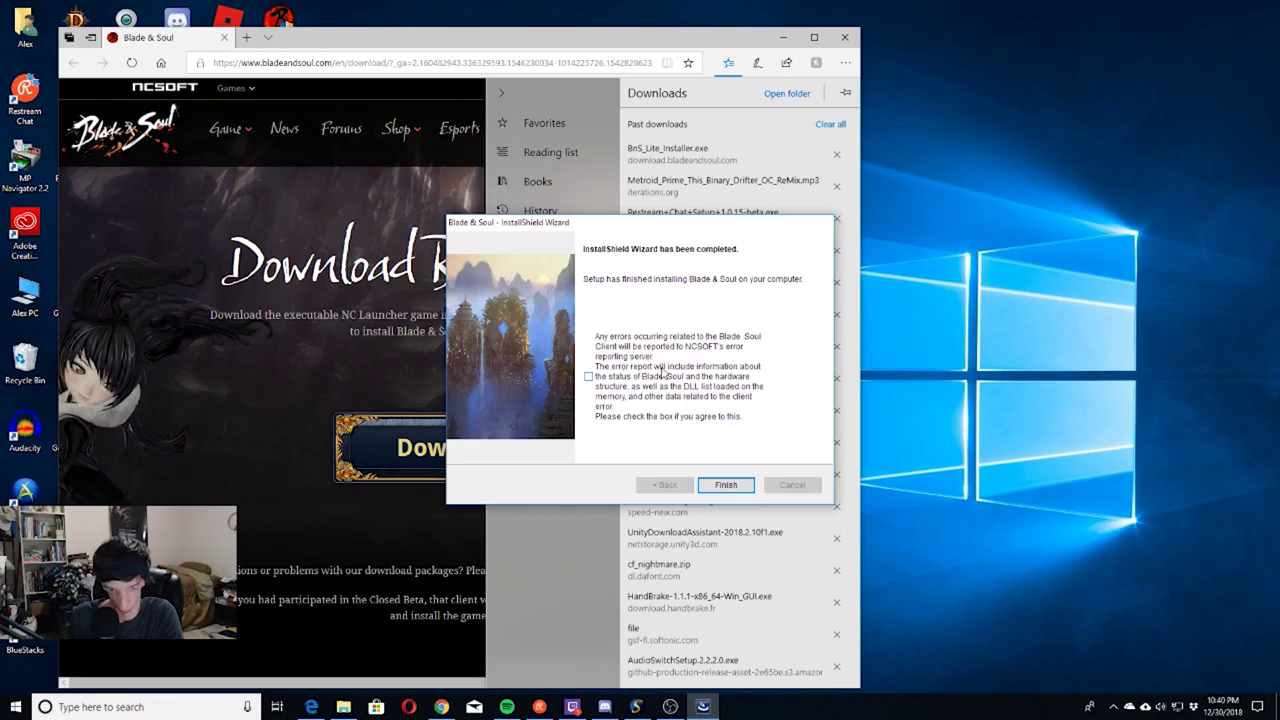
Agree to NCSOFT error reporting, finish the setup wizard and minimize the browser window
left_click(588, 377)
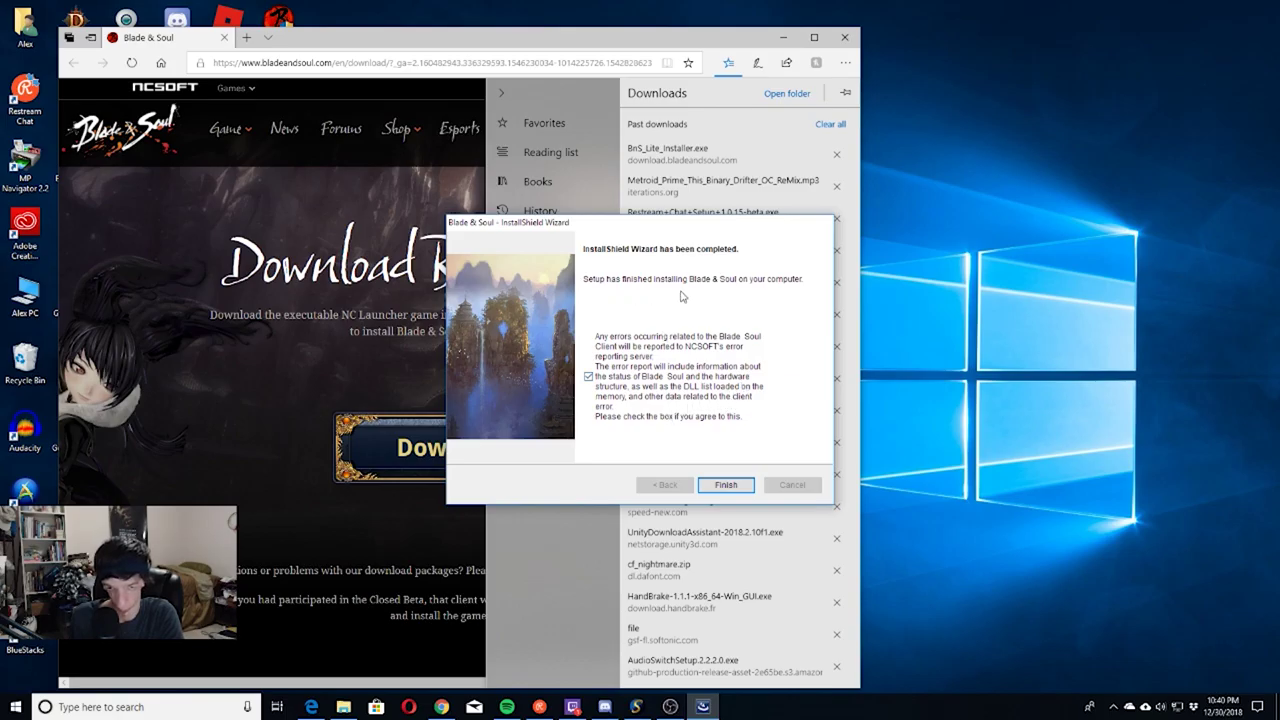
left_click(726, 485)
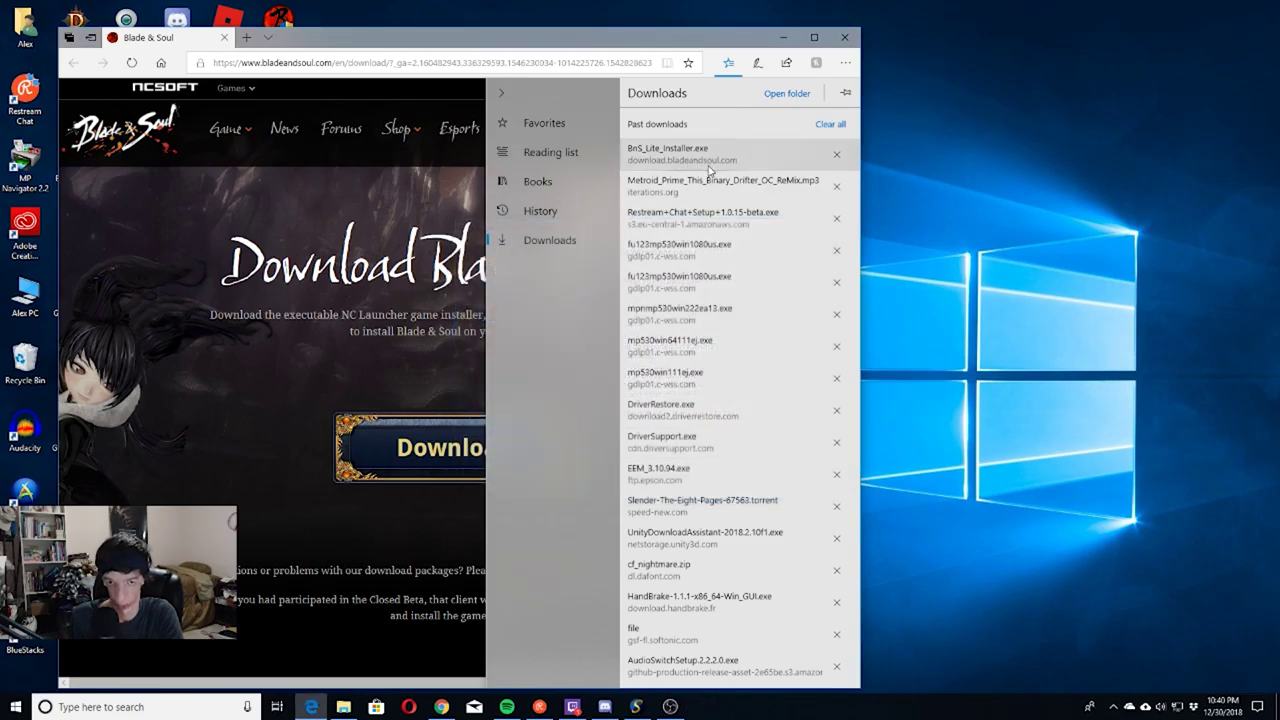
left_click(781, 39)
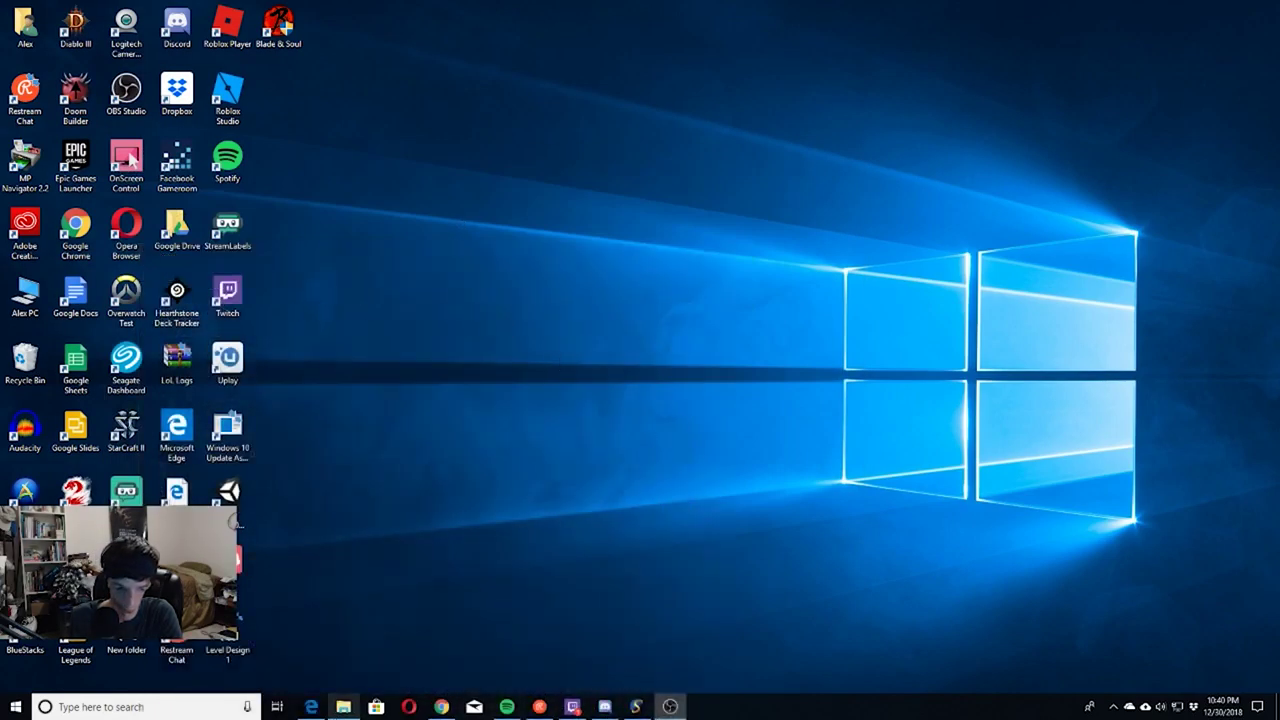
Bring back the Blade & Soul download page and examine its System Requirements and Blade & Soul Requirements sections
left_click(311, 707)
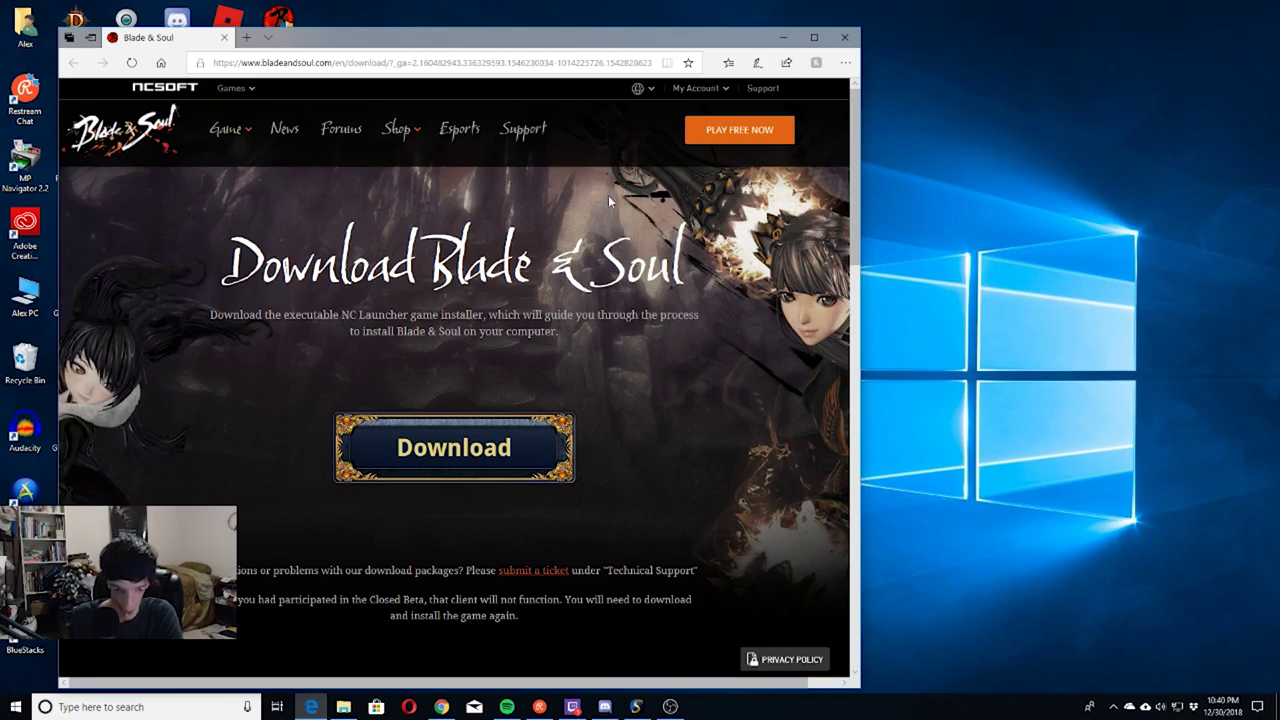
scroll(608, 195, "down", 15)
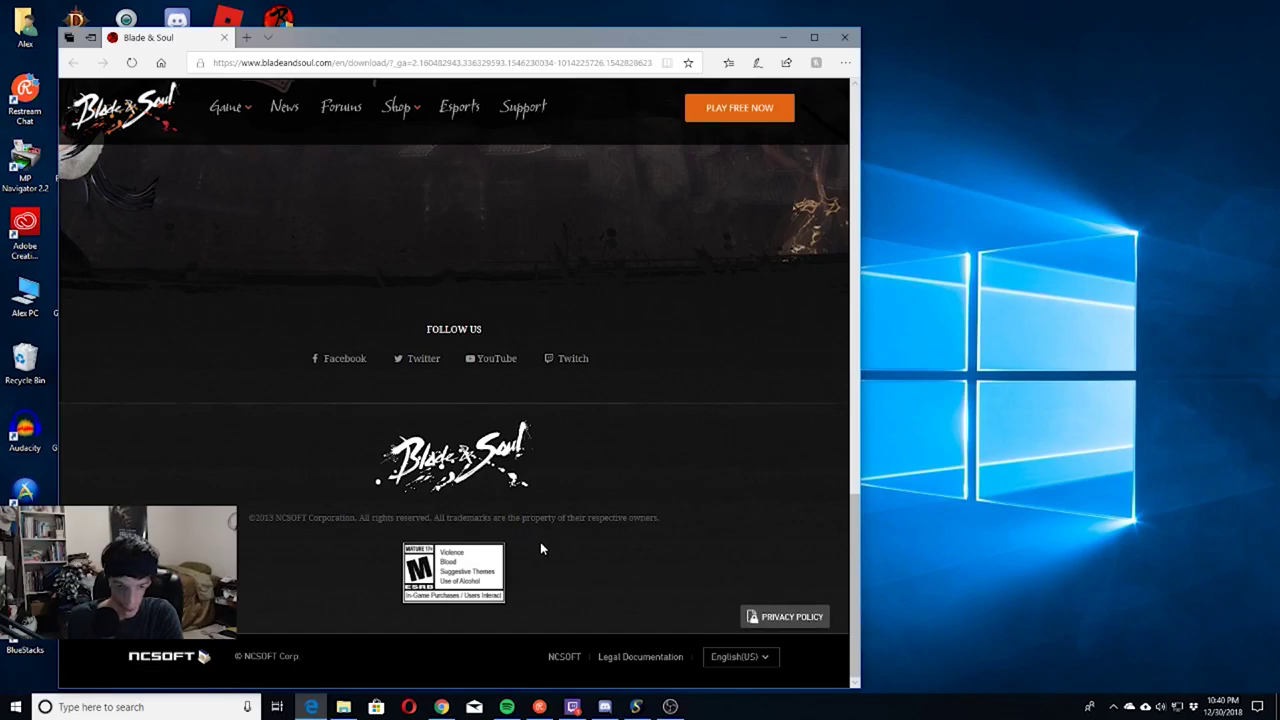
scroll(540, 545, "up", 8)
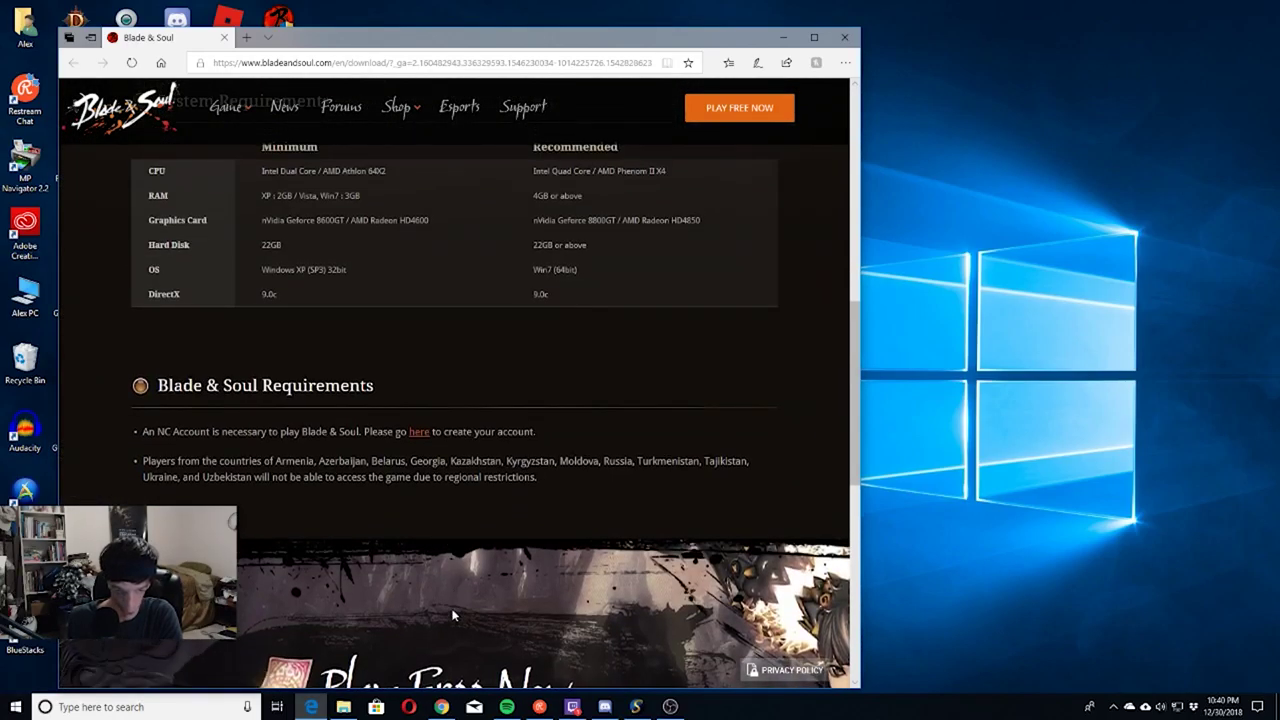
scroll(454, 607, "down", 3)
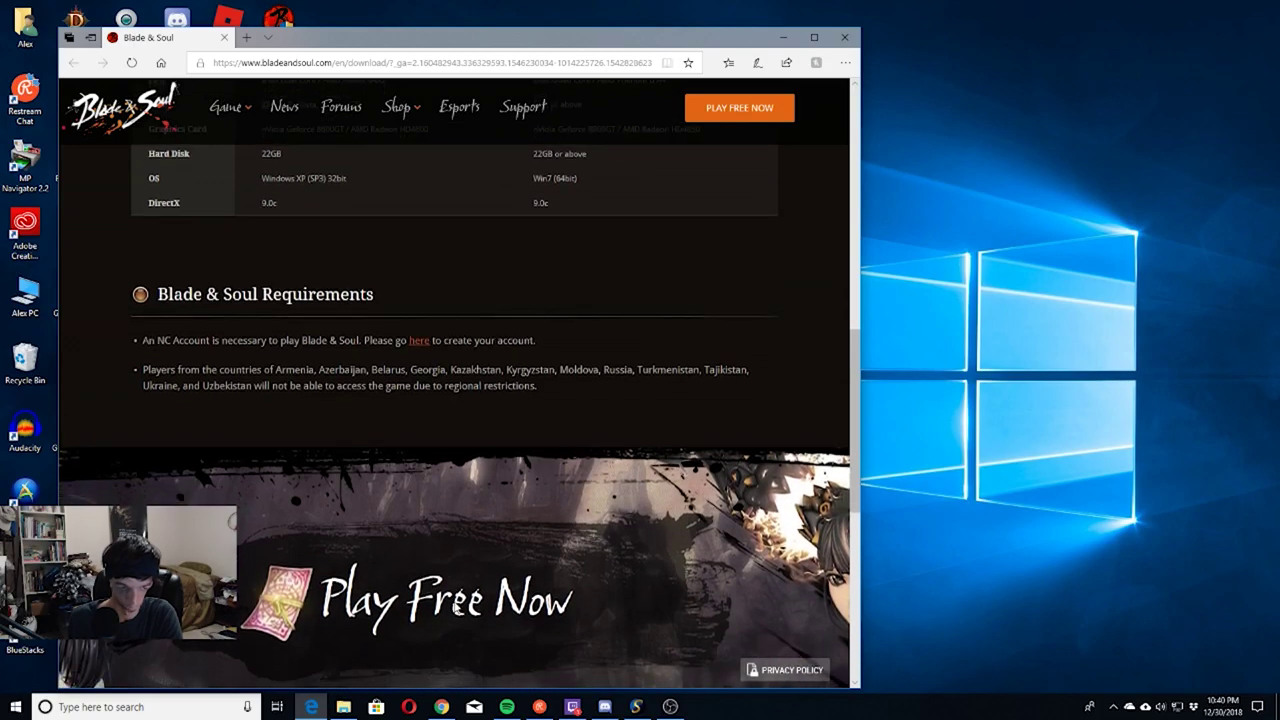
scroll(454, 607, "down", 2)
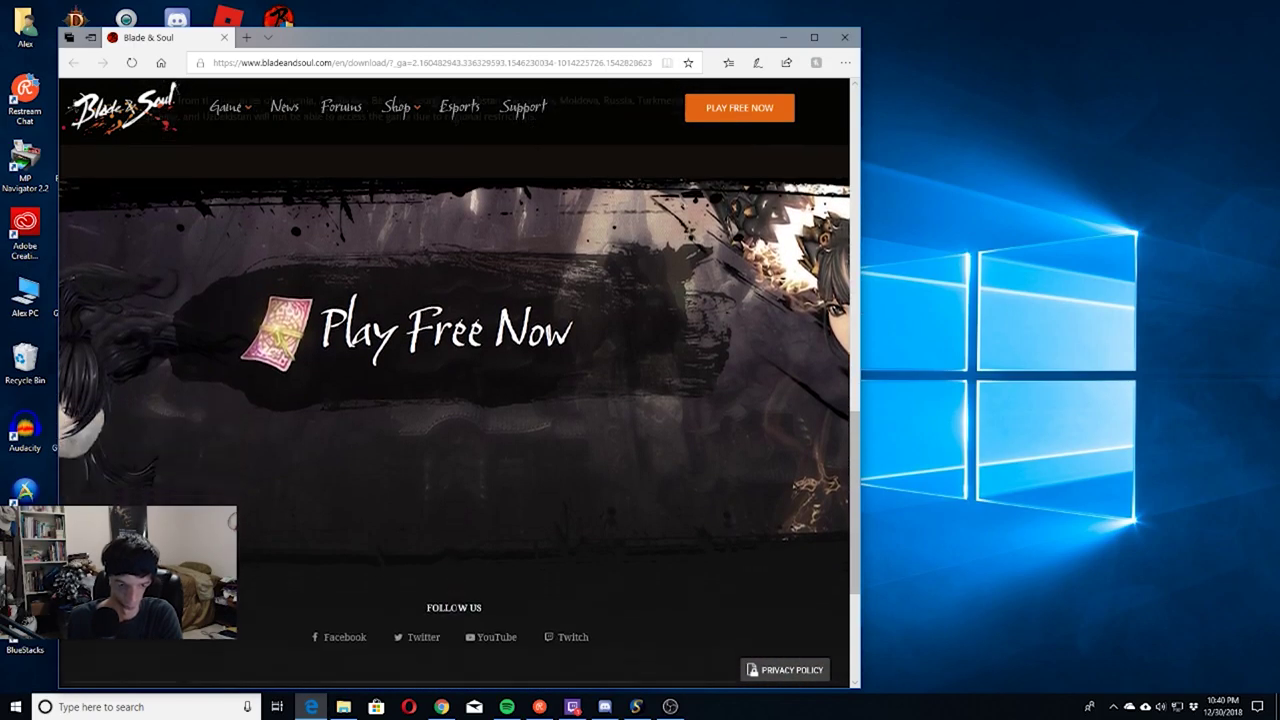
scroll(450, 600, "up", 2)
scroll(450, 600, "up", 2)
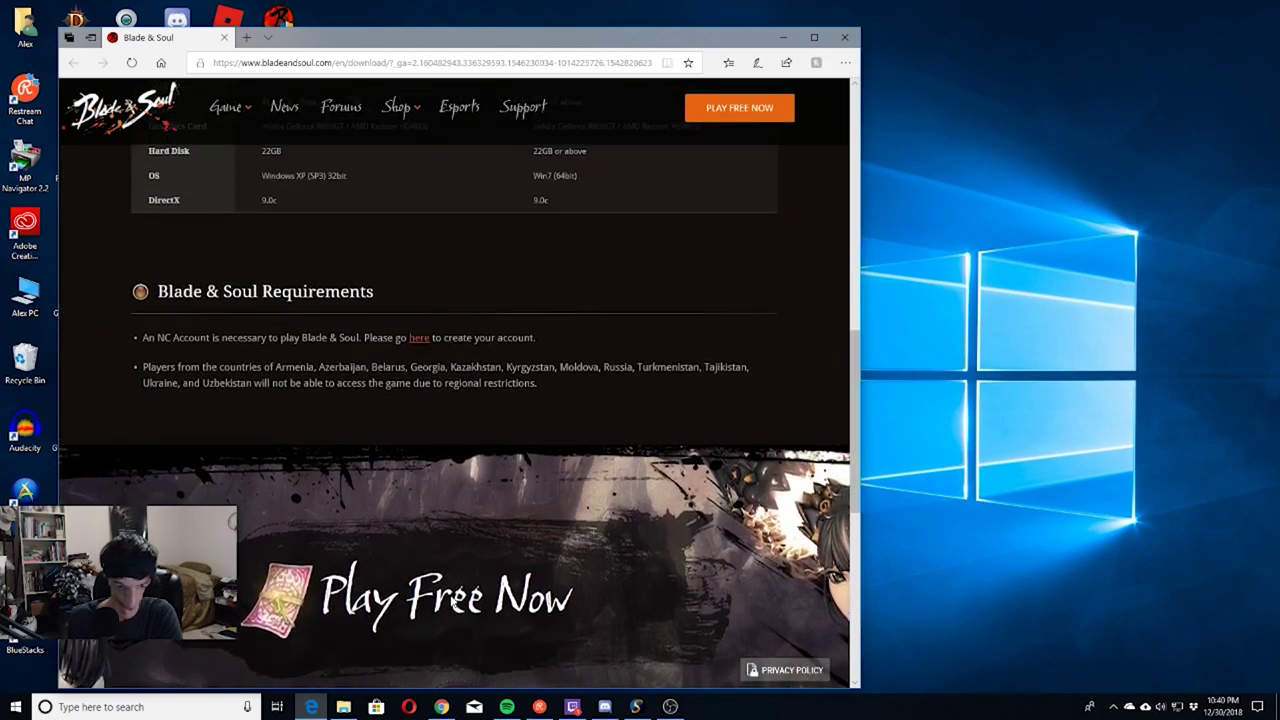
scroll(450, 600, "down", 2)
scroll(450, 600, "up", 4)
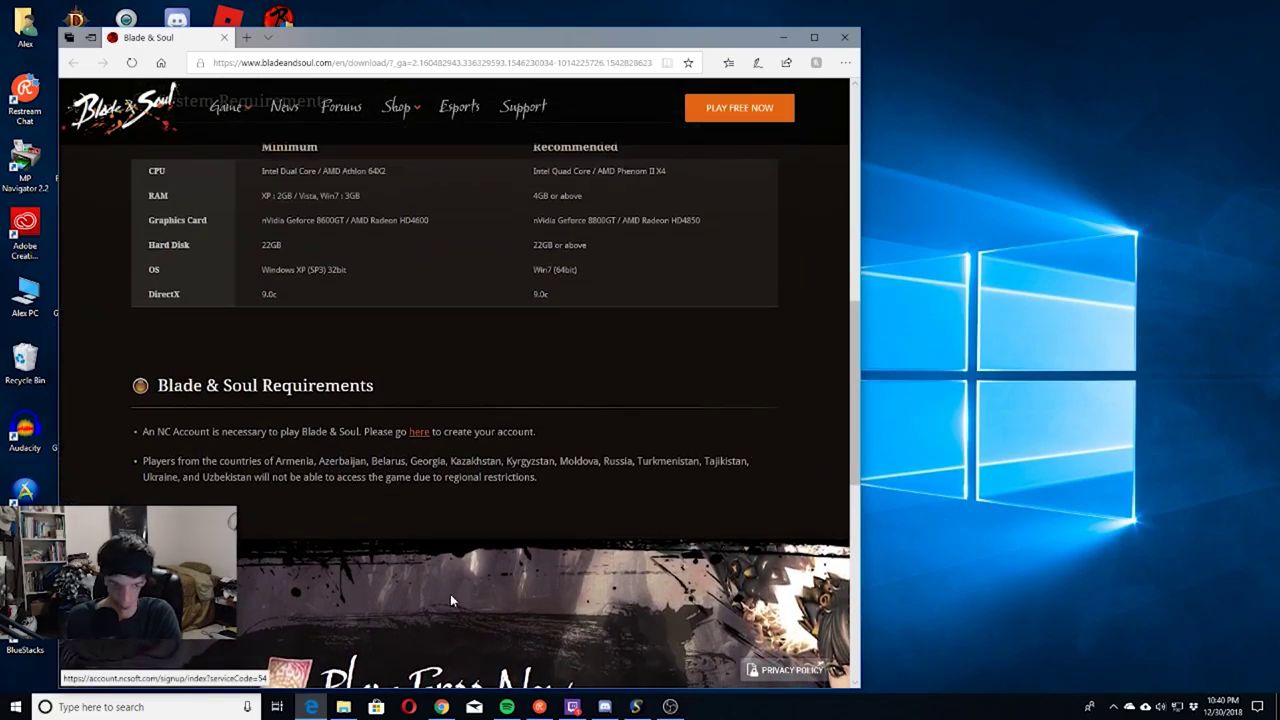
scroll(450, 600, "up", 1)
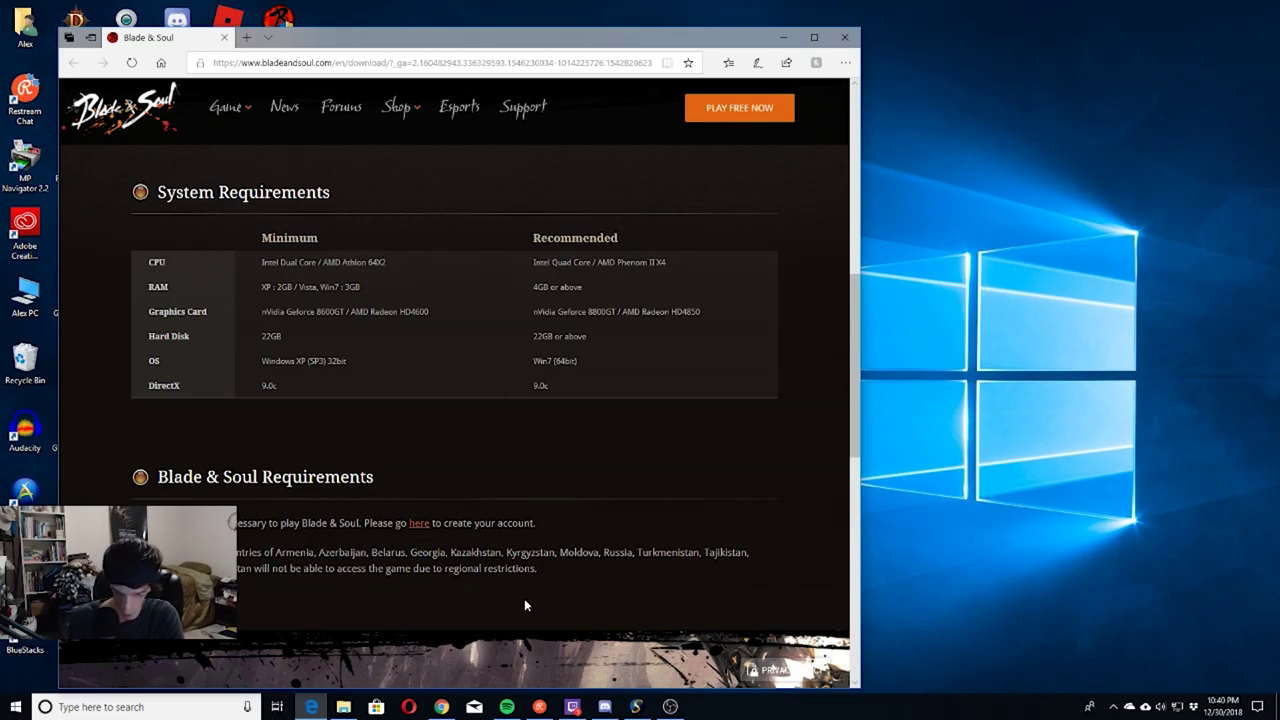
scroll(524, 605, "up", 1)
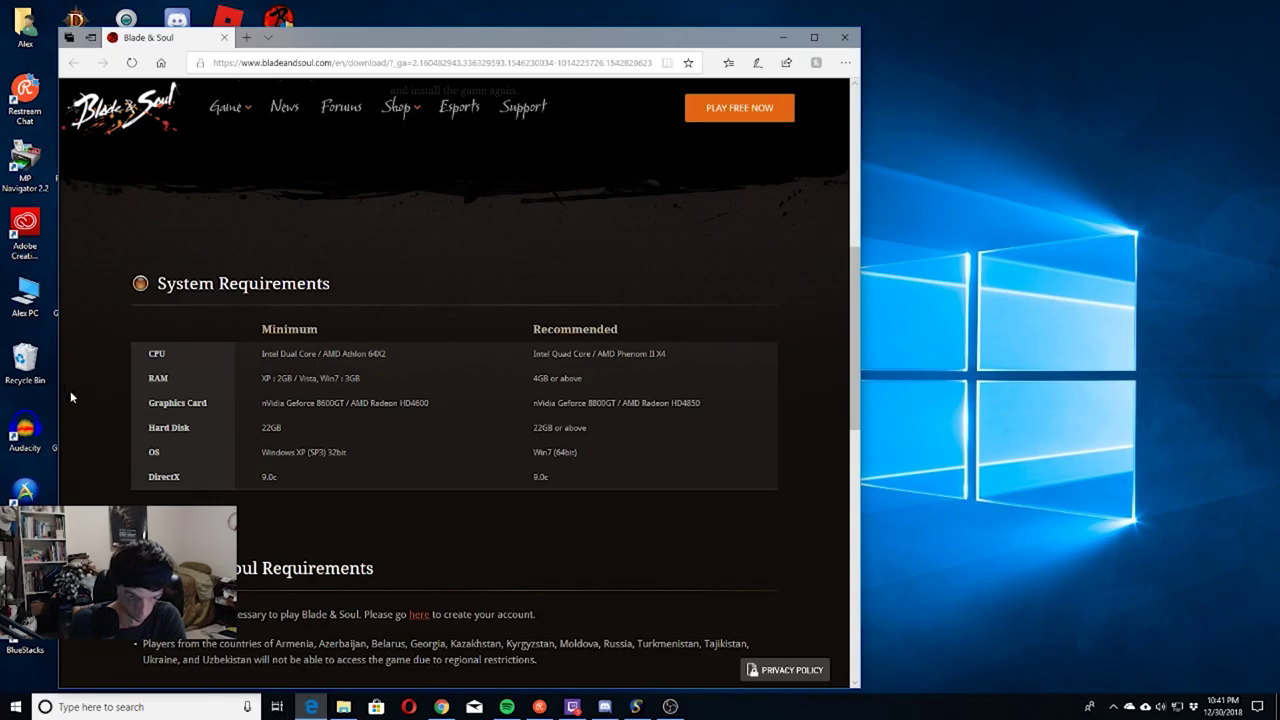
scroll(718, 325, "down", 8)
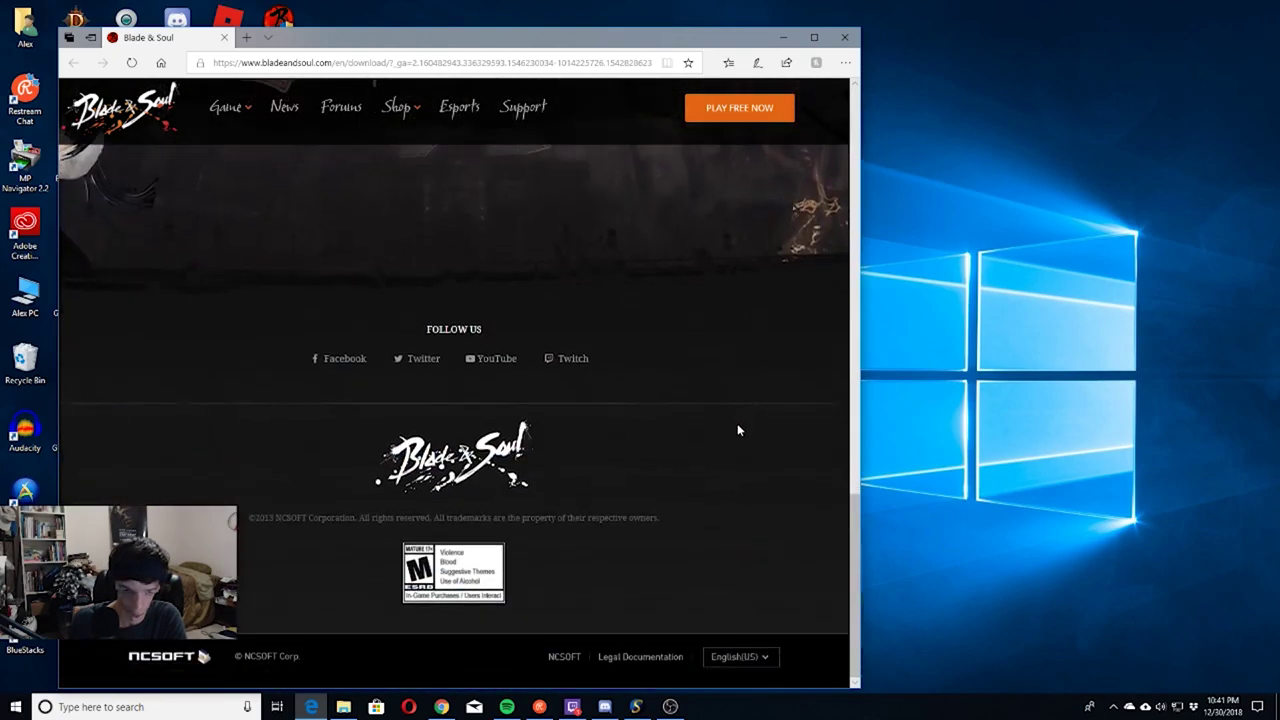
scroll(737, 428, "up", 5)
scroll(740, 420, "up", 5)
scroll(743, 410, "down", 8)
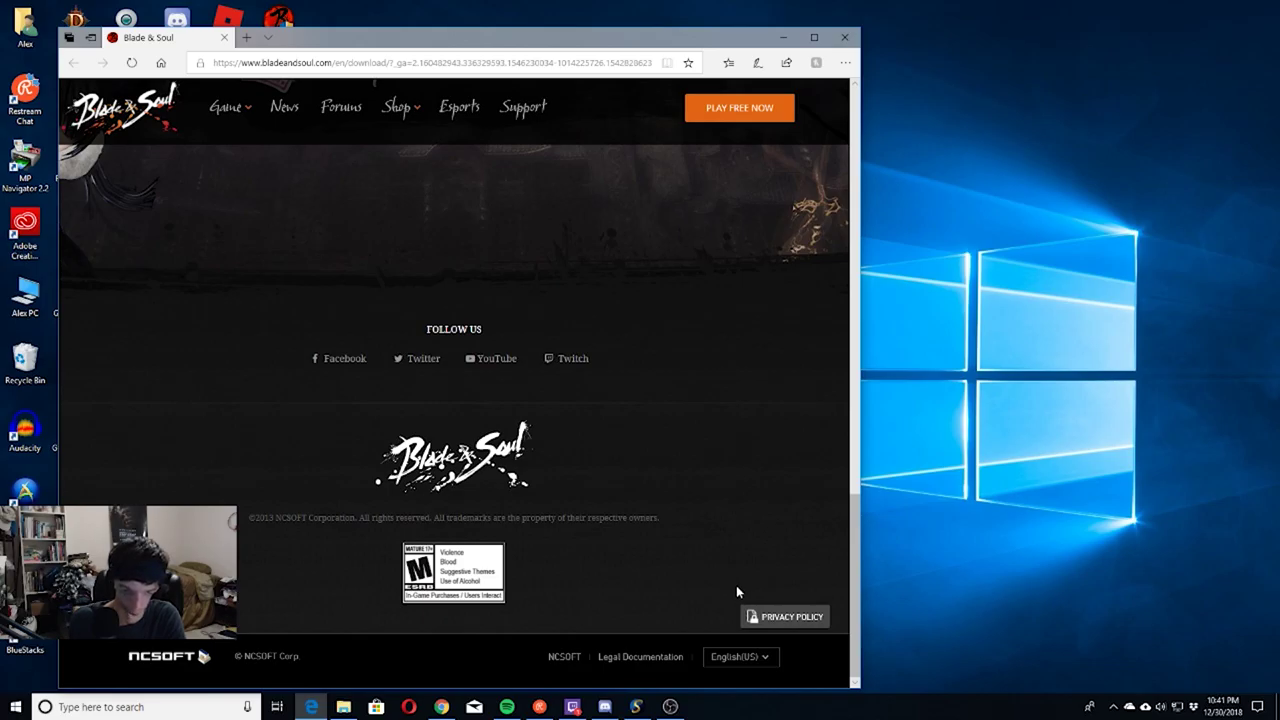
scroll(736, 590, "up", 3)
scroll(737, 587, "down", 3)
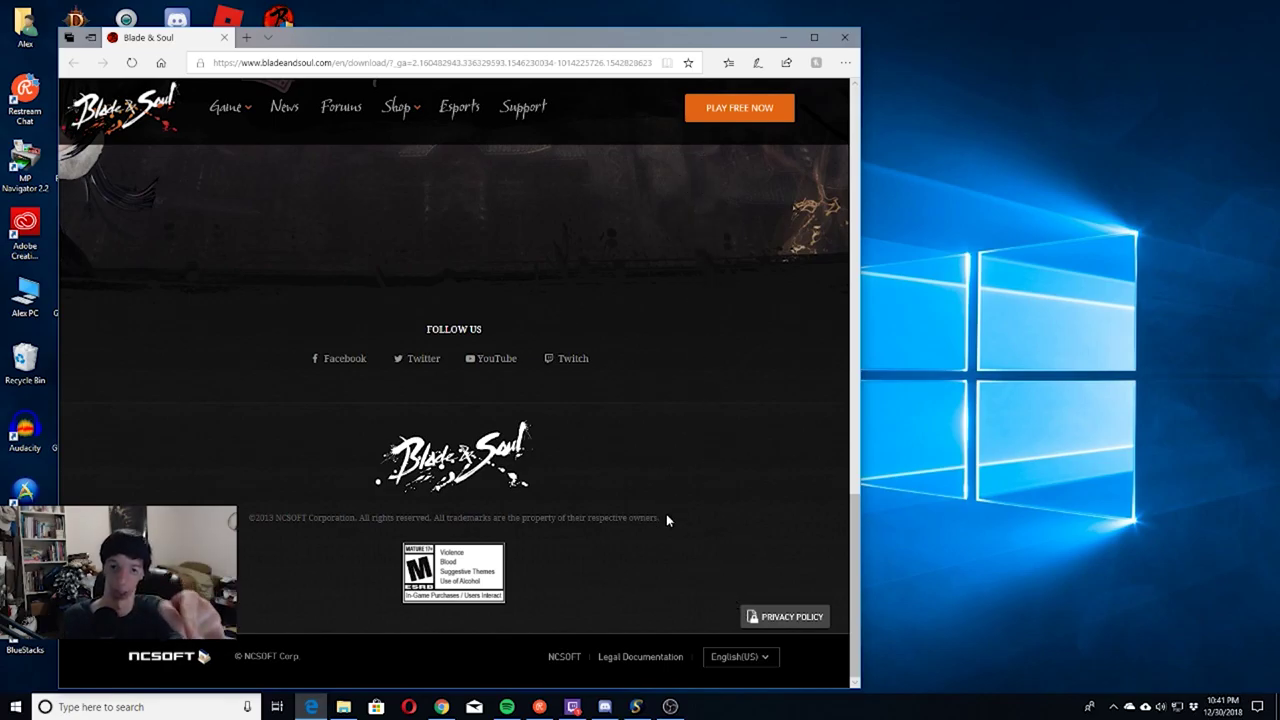
scroll(699, 540, "up", 6)
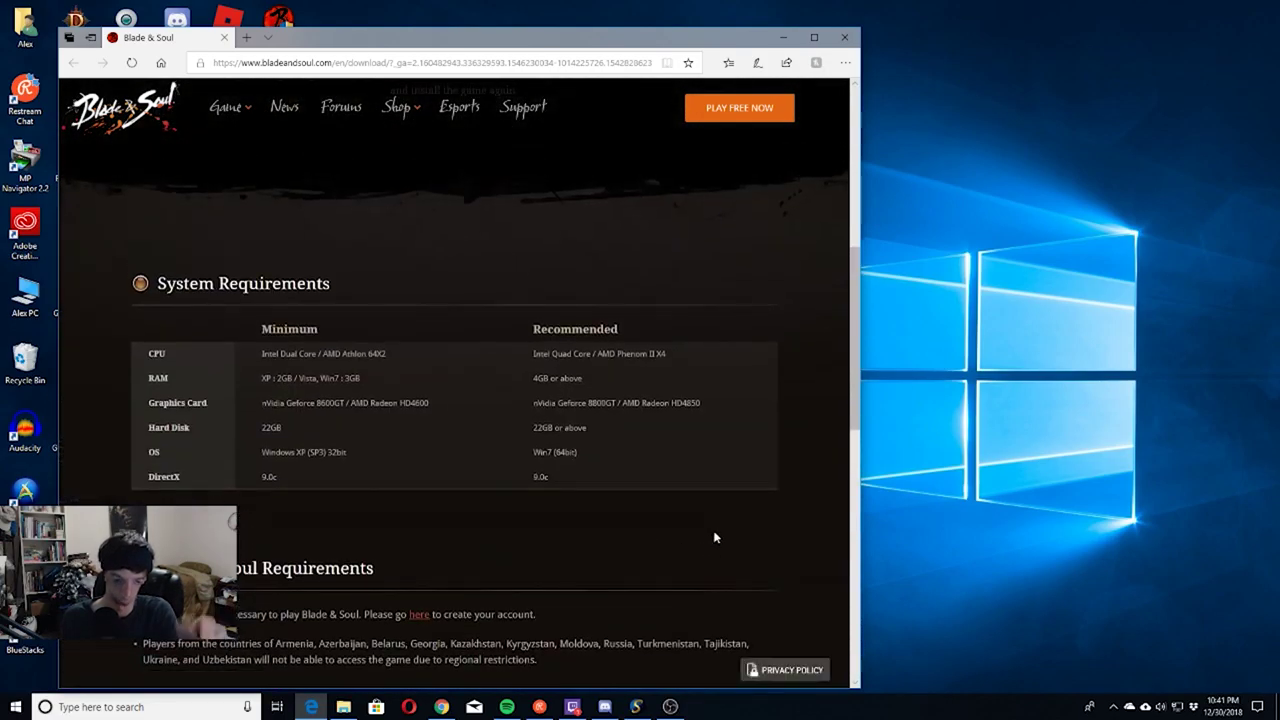
scroll(714, 537, "up", 5)
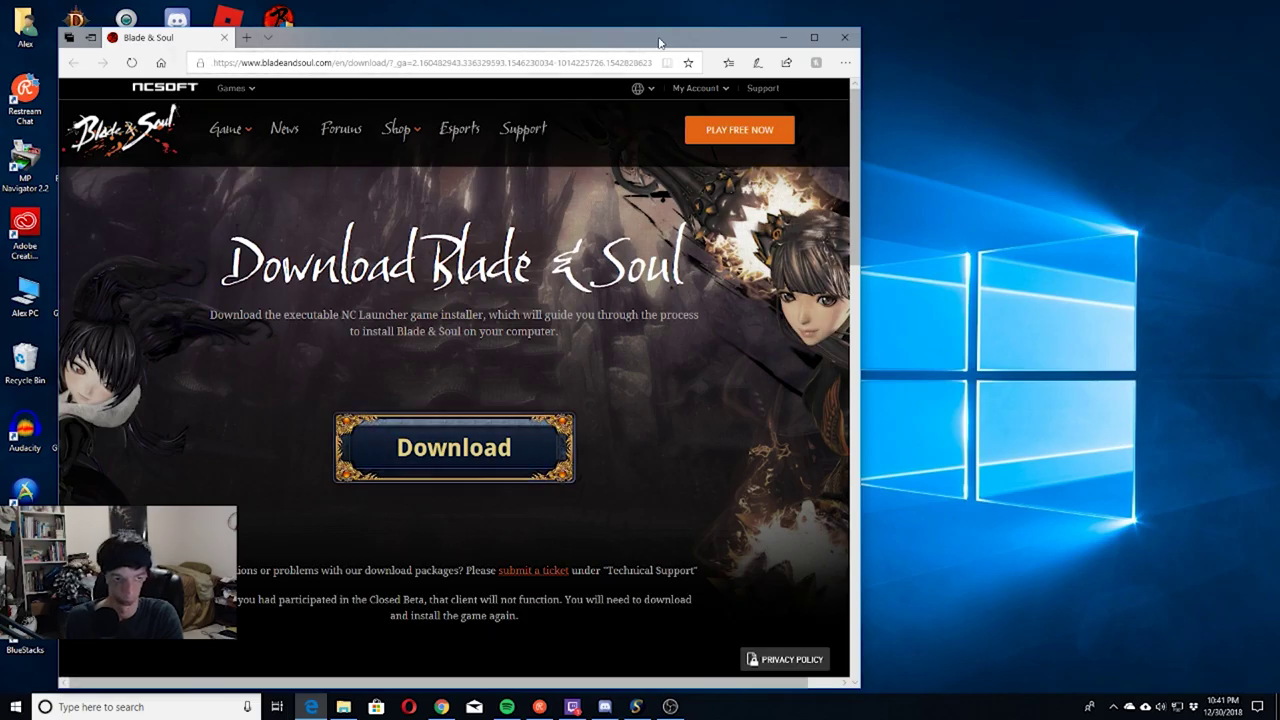
Minimize the browser window and refresh the desktop
left_click(783, 37)
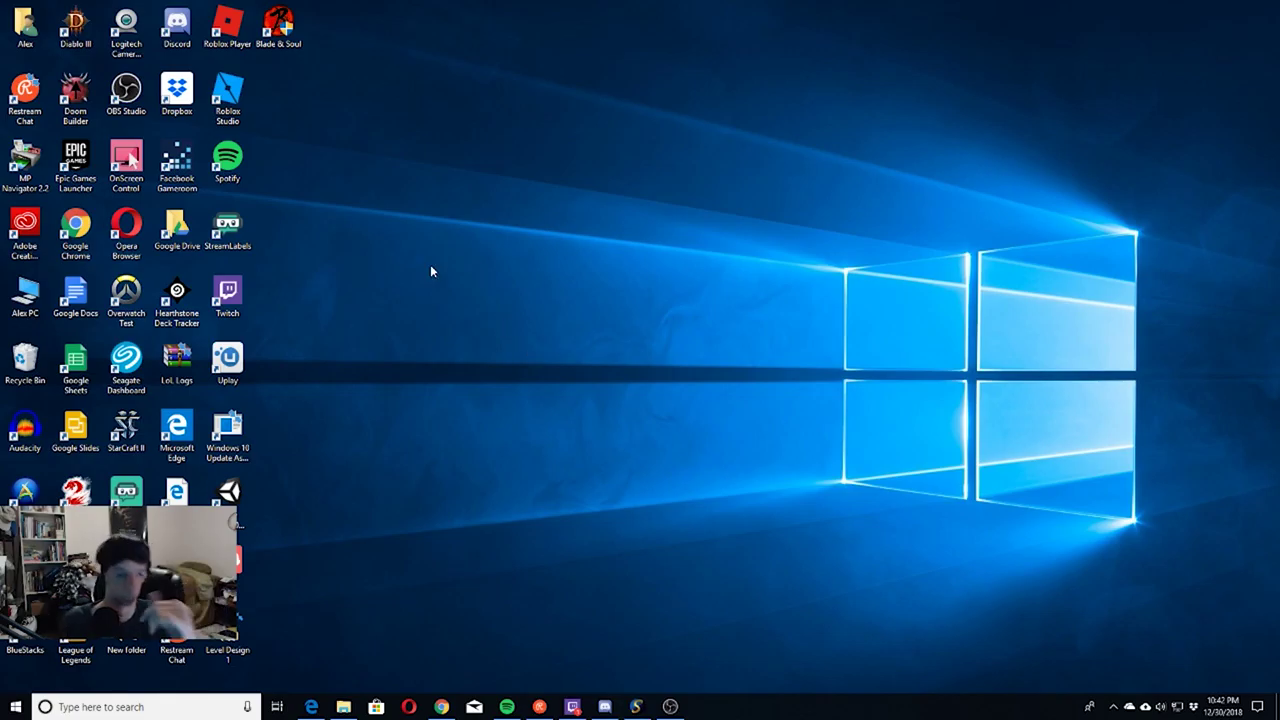
right_click(362, 142)
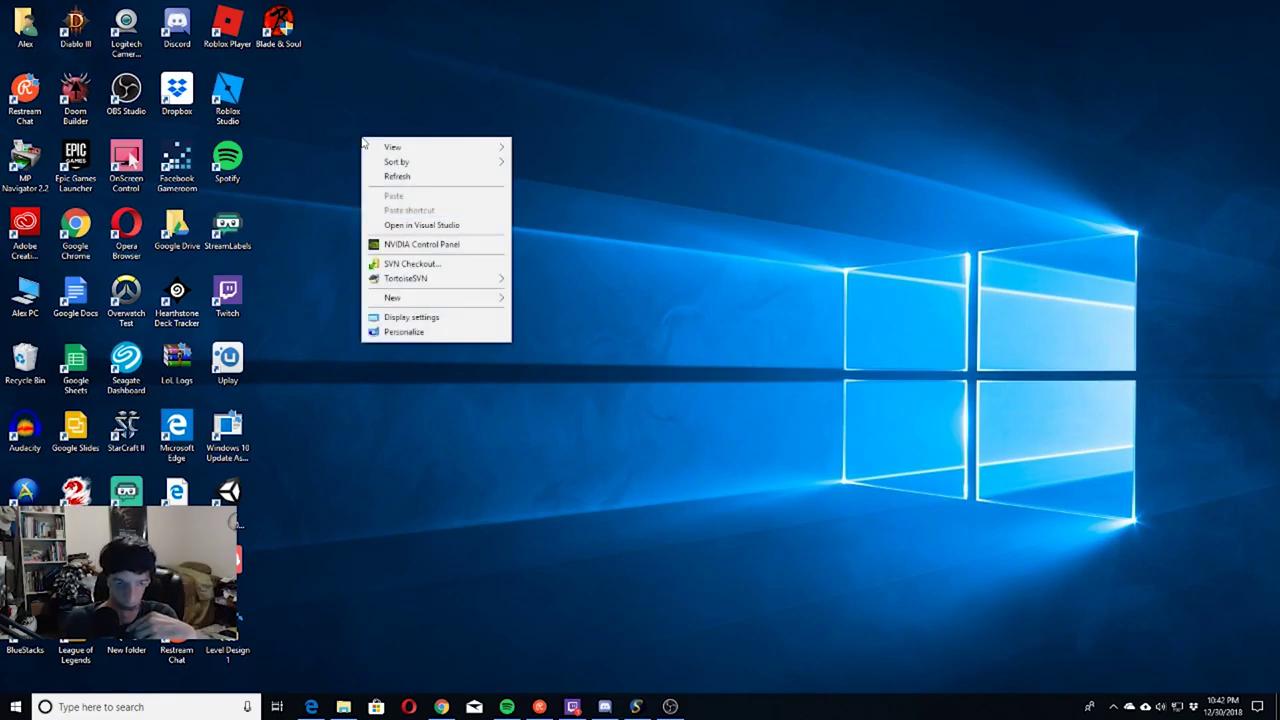
left_click(394, 180)
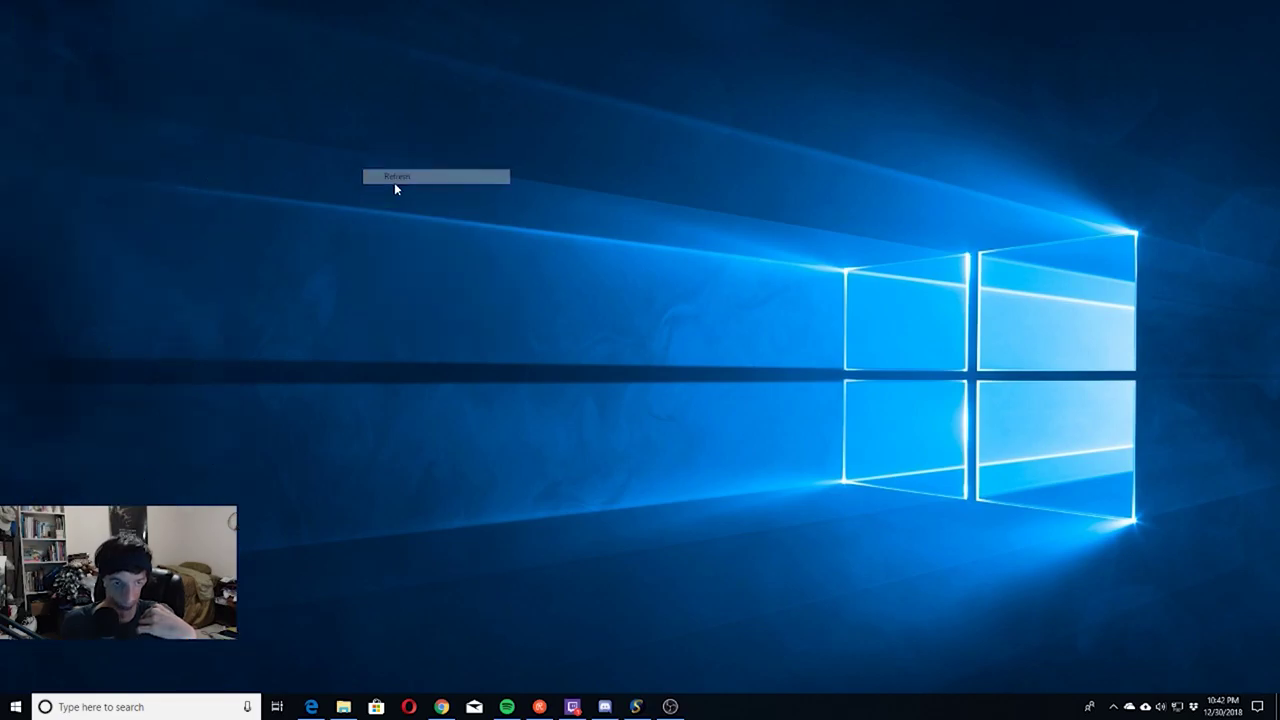
right_click(394, 182)
left_click(398, 220)
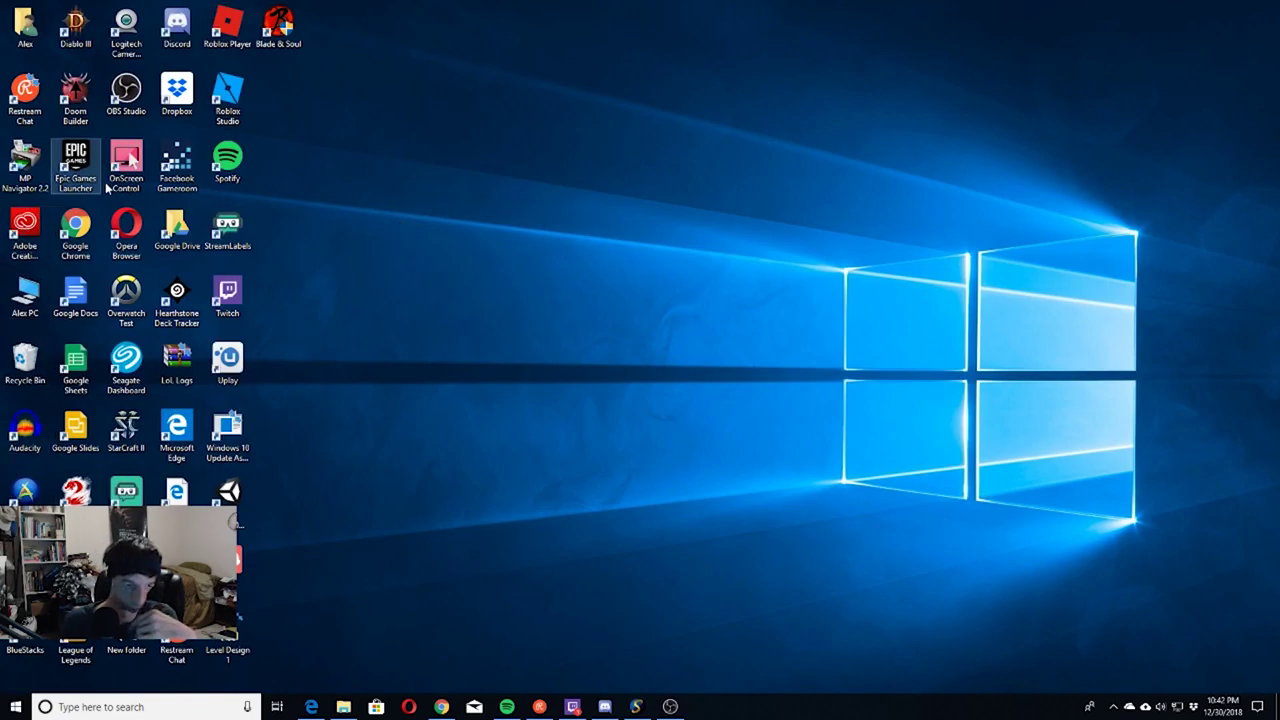
Launch Blade & Soul from its desktop shortcut and log in to the NCSOFT launcher by entering the account password
double_click(279, 28)
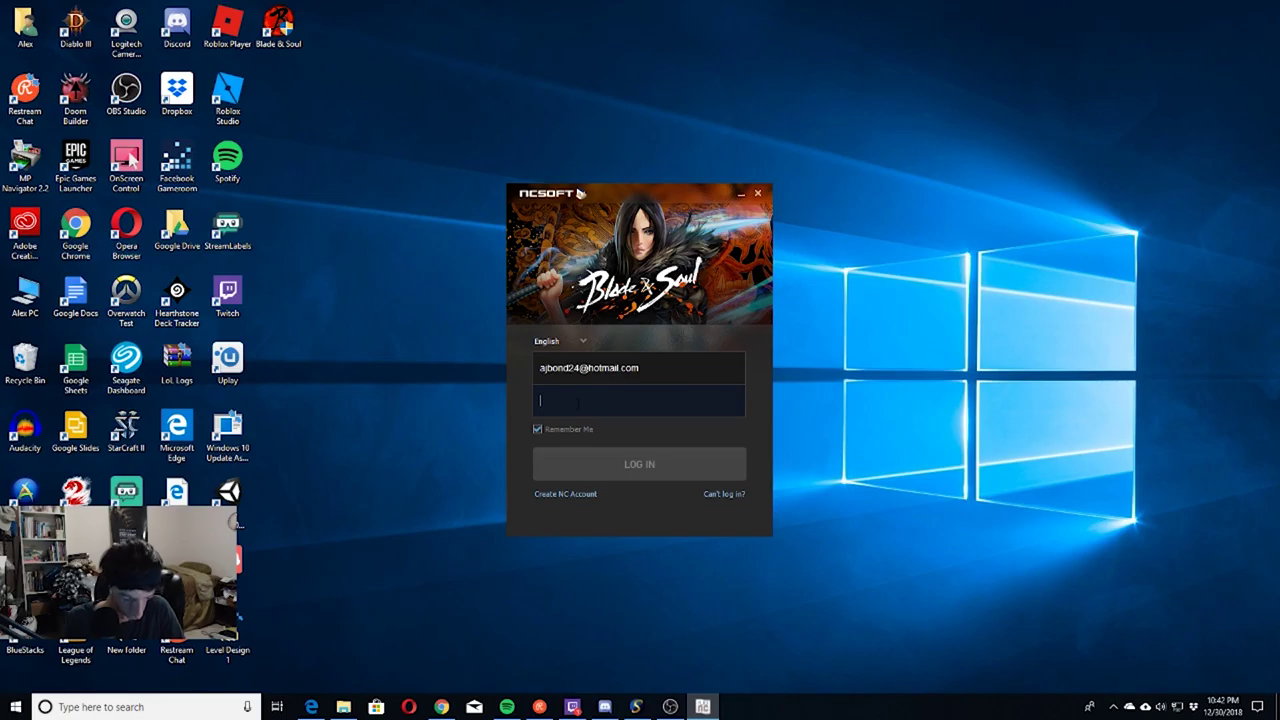
type("••")
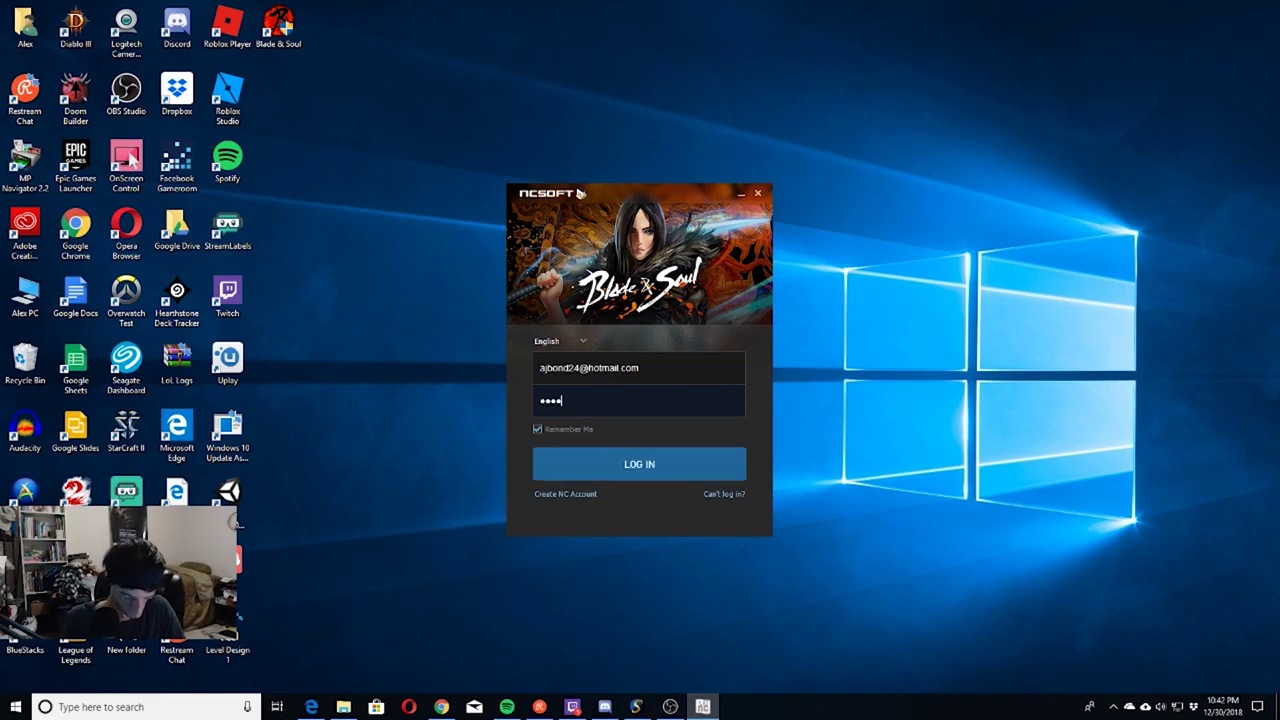
type("••••••")
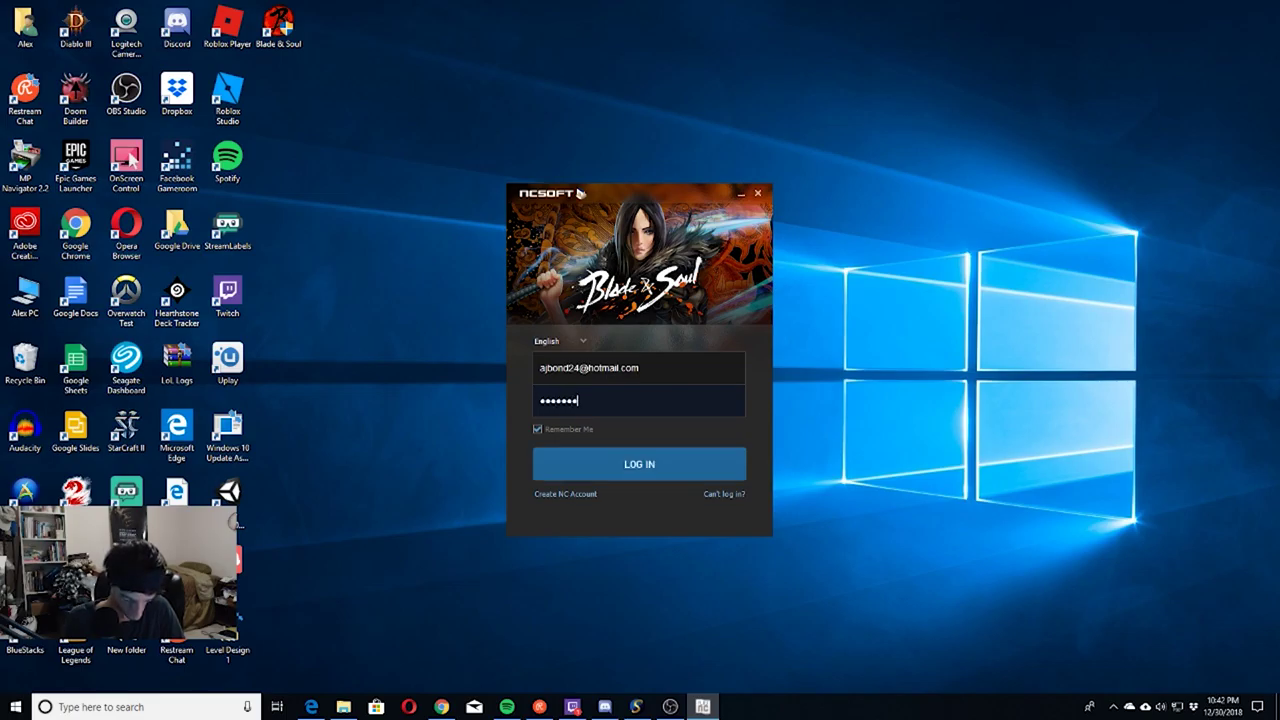
type("••••")
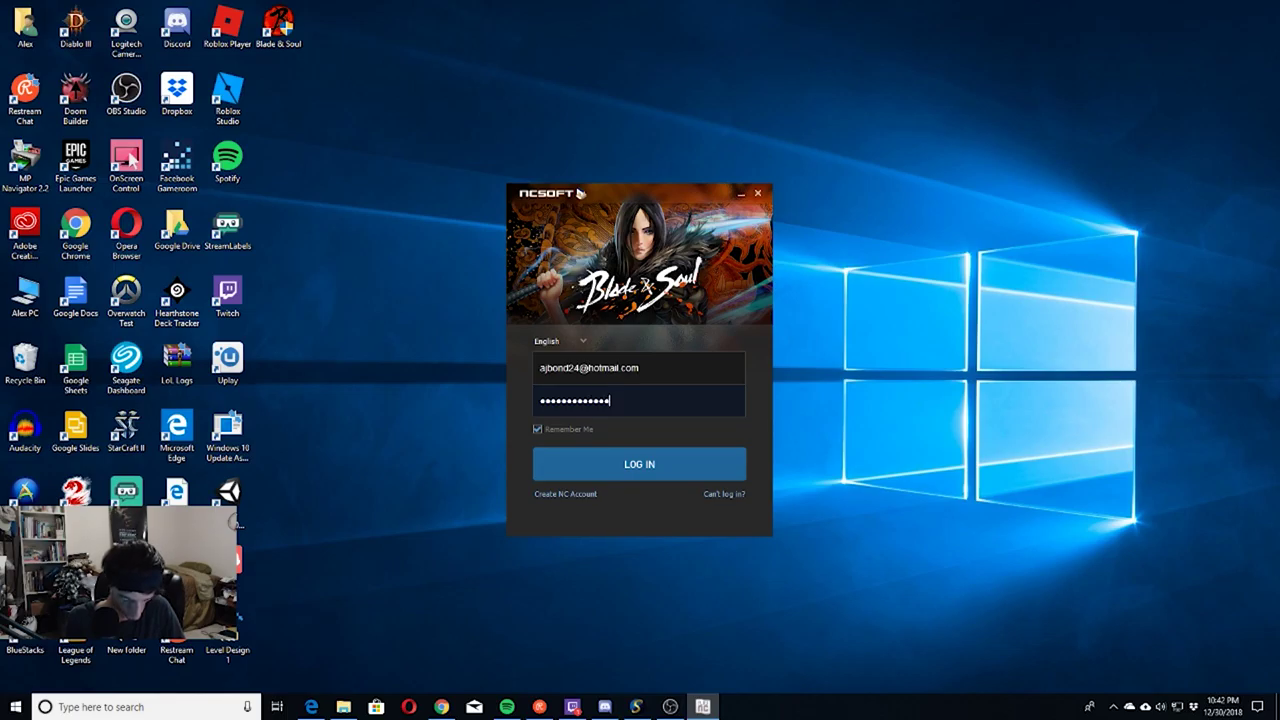
type("••")
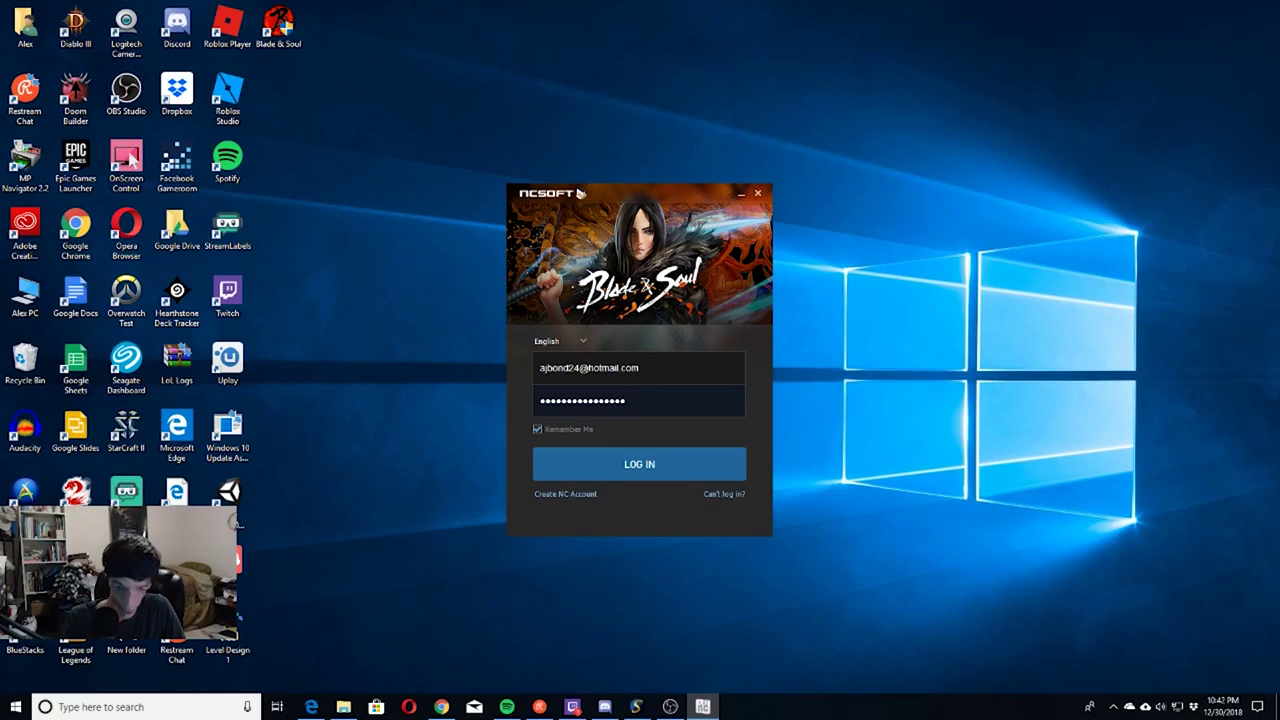
key("Return")
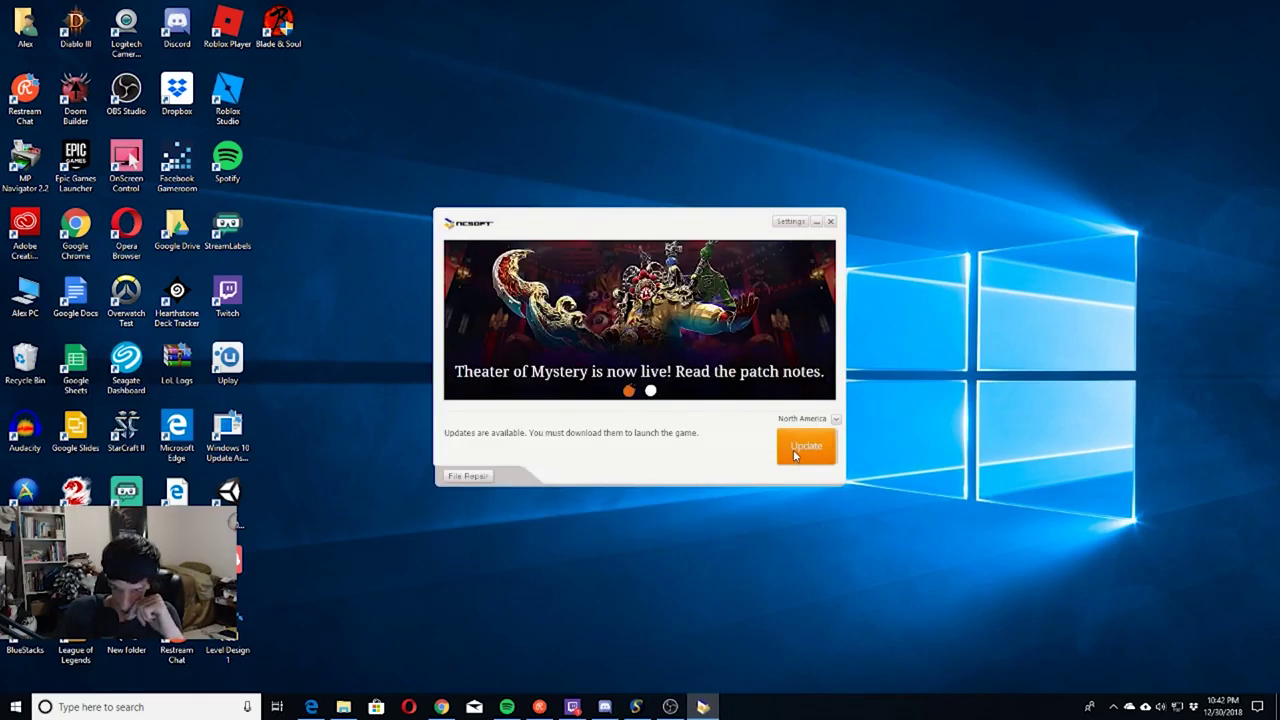
Start downloading the Blade & Soul update for North America and acknowledge the file check notice
left_click(797, 454)
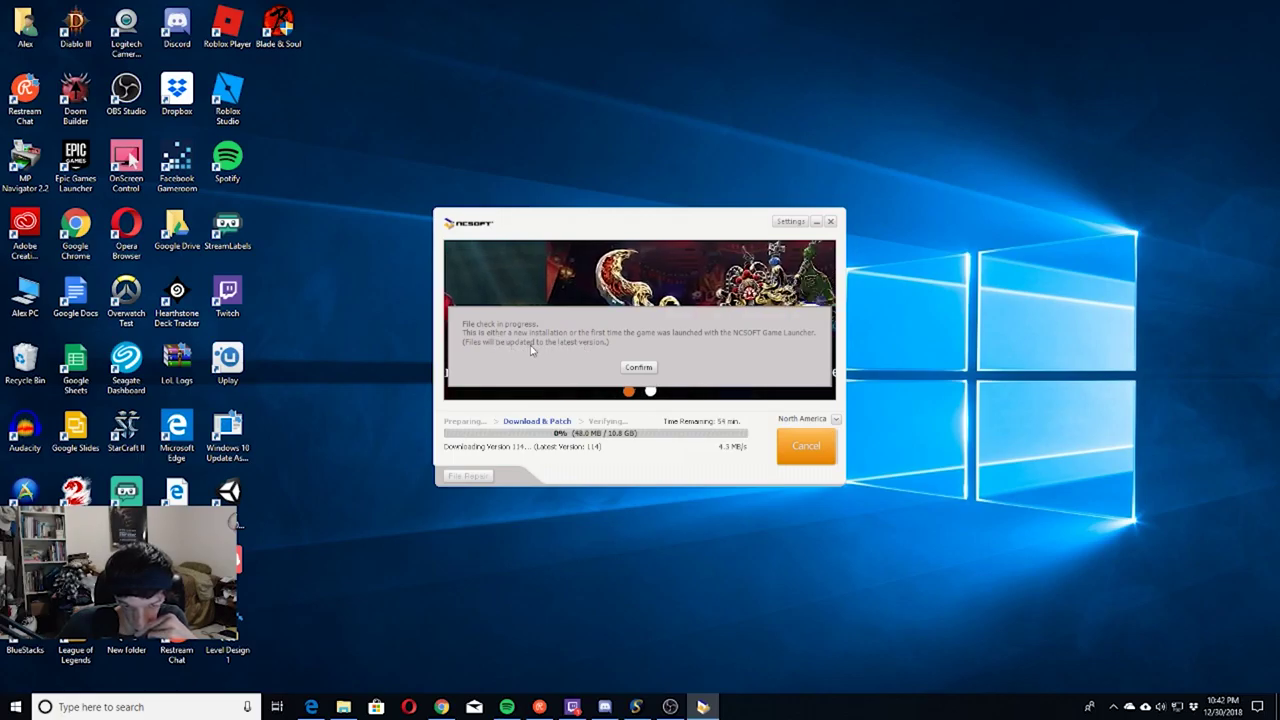
left_click(639, 367)
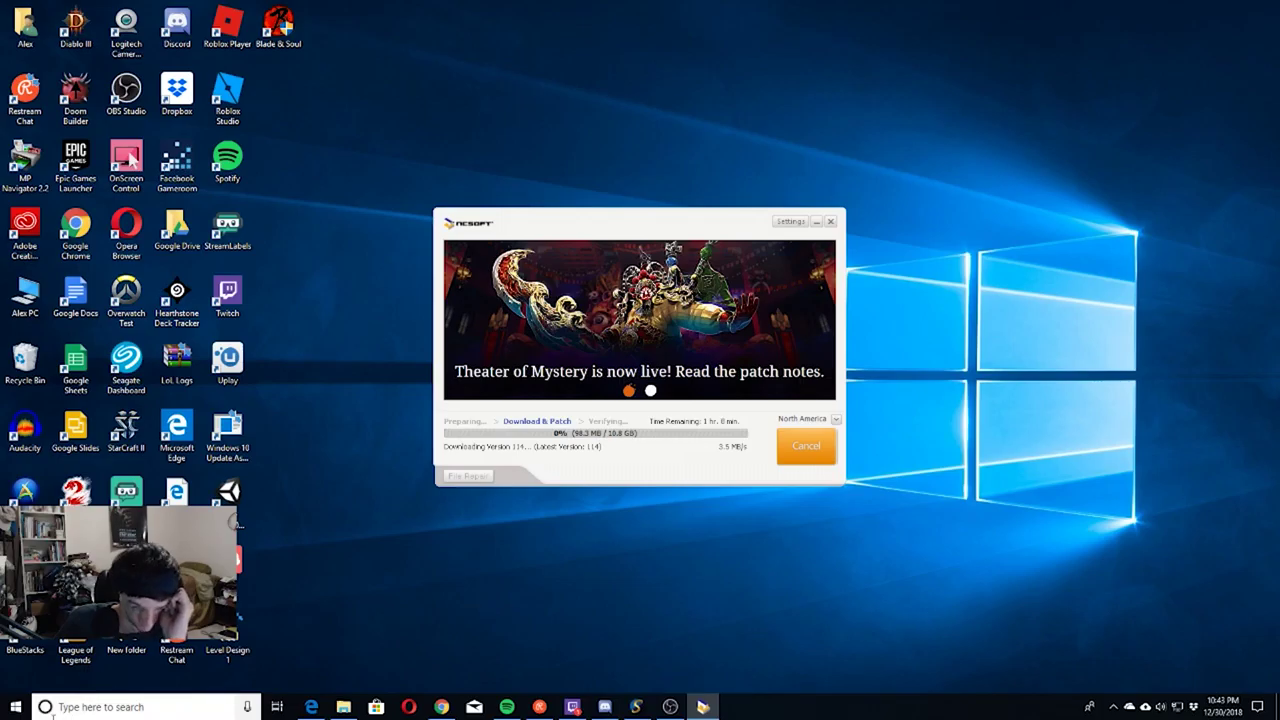
Check the free space on the computer's drives in a new File Explorer window, refresh the view and close it
mouse_move(343, 707)
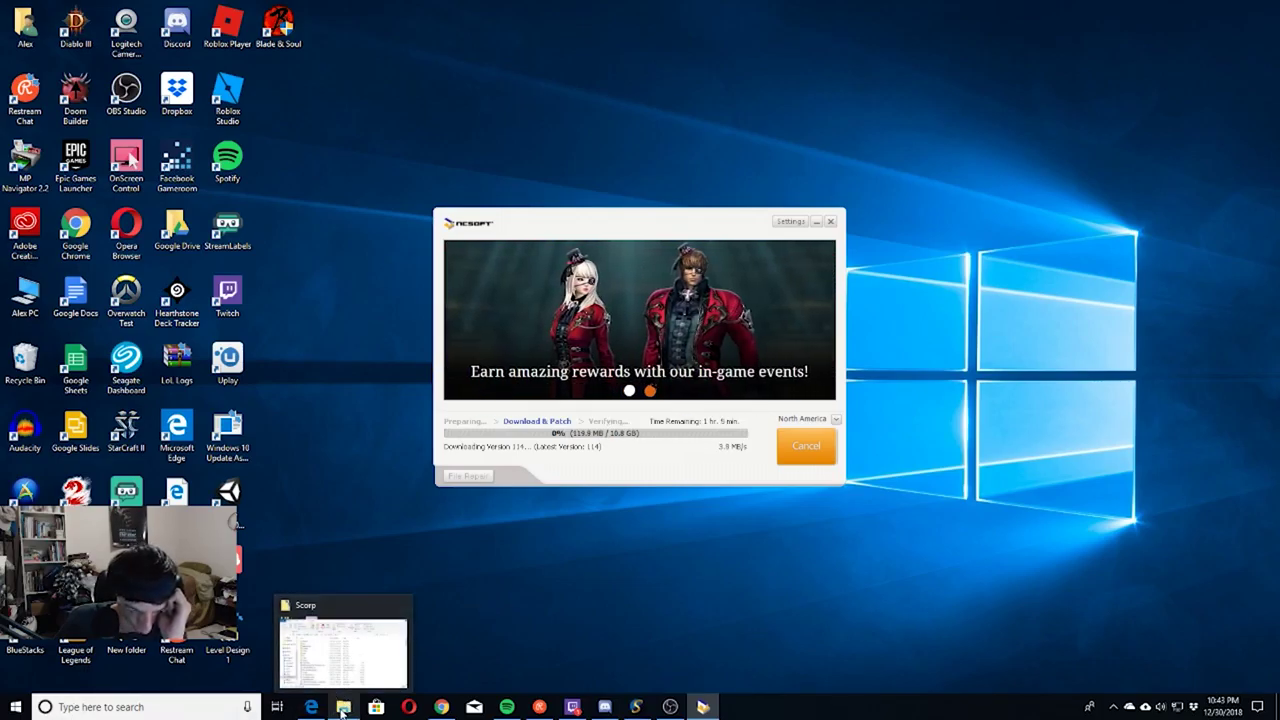
right_click(341, 707)
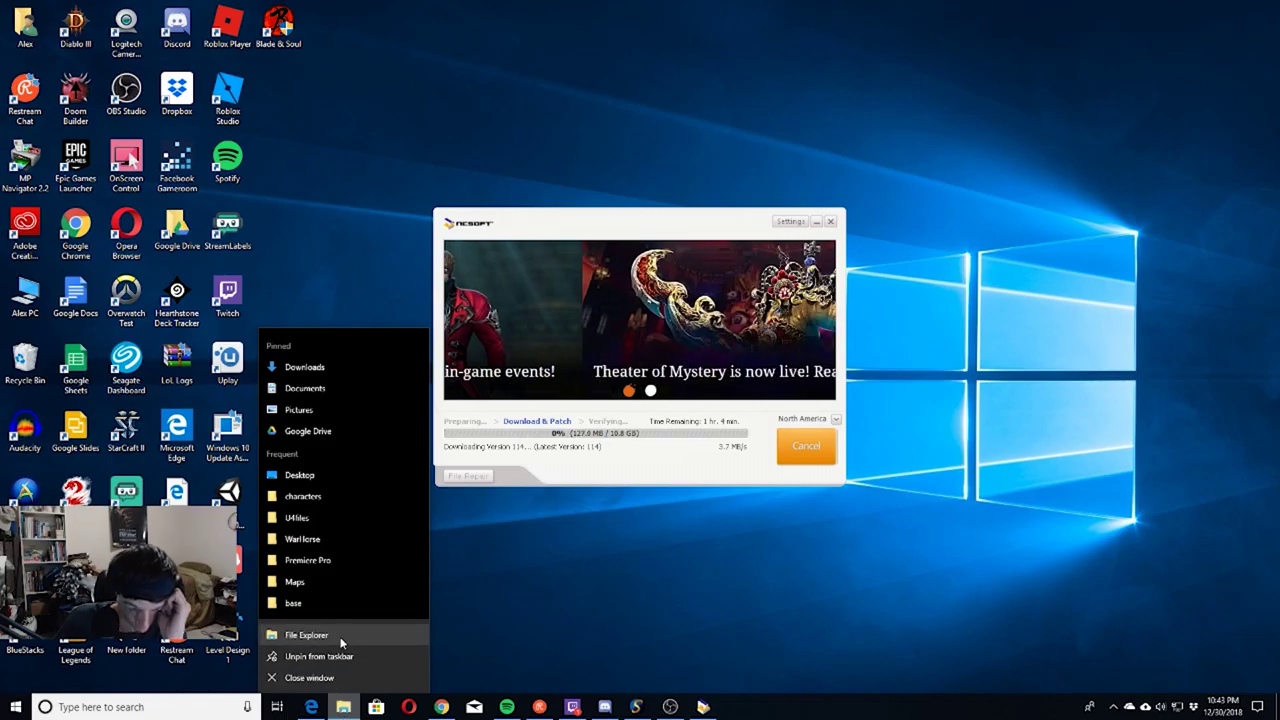
left_click(306, 636)
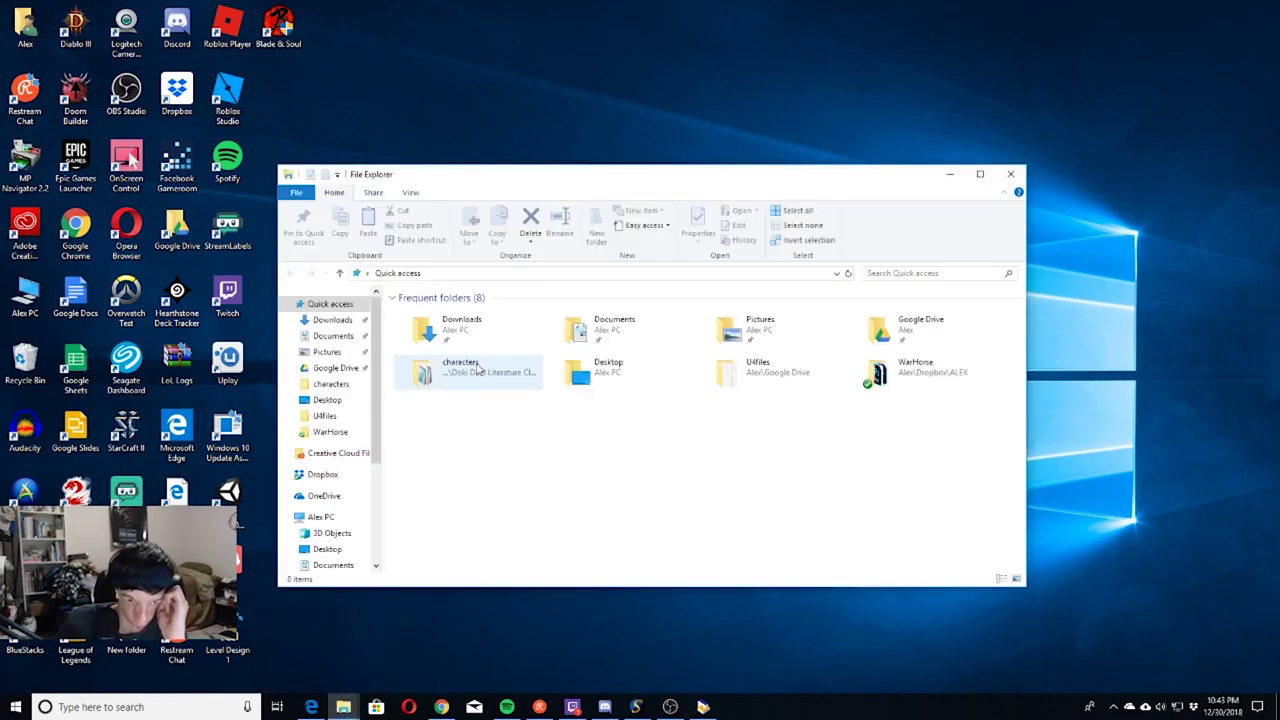
scroll(330, 430, "down", 2)
scroll(332, 440, "down", 1)
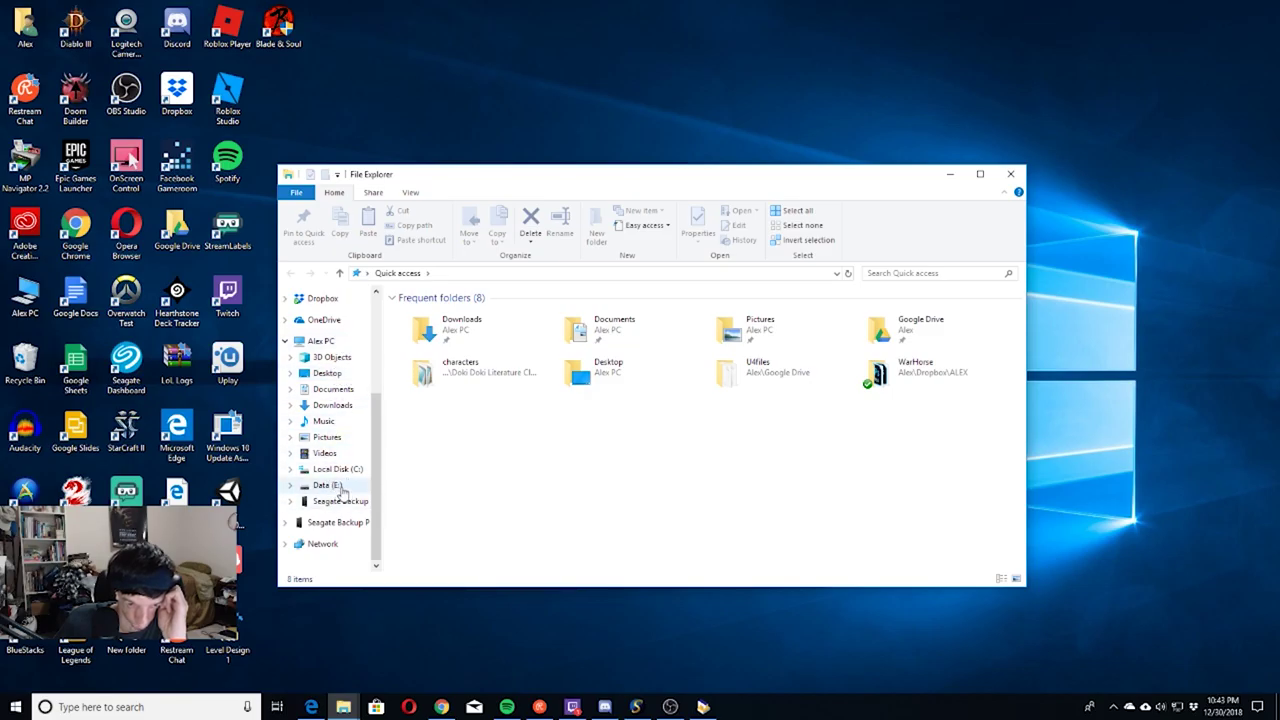
left_click(328, 342)
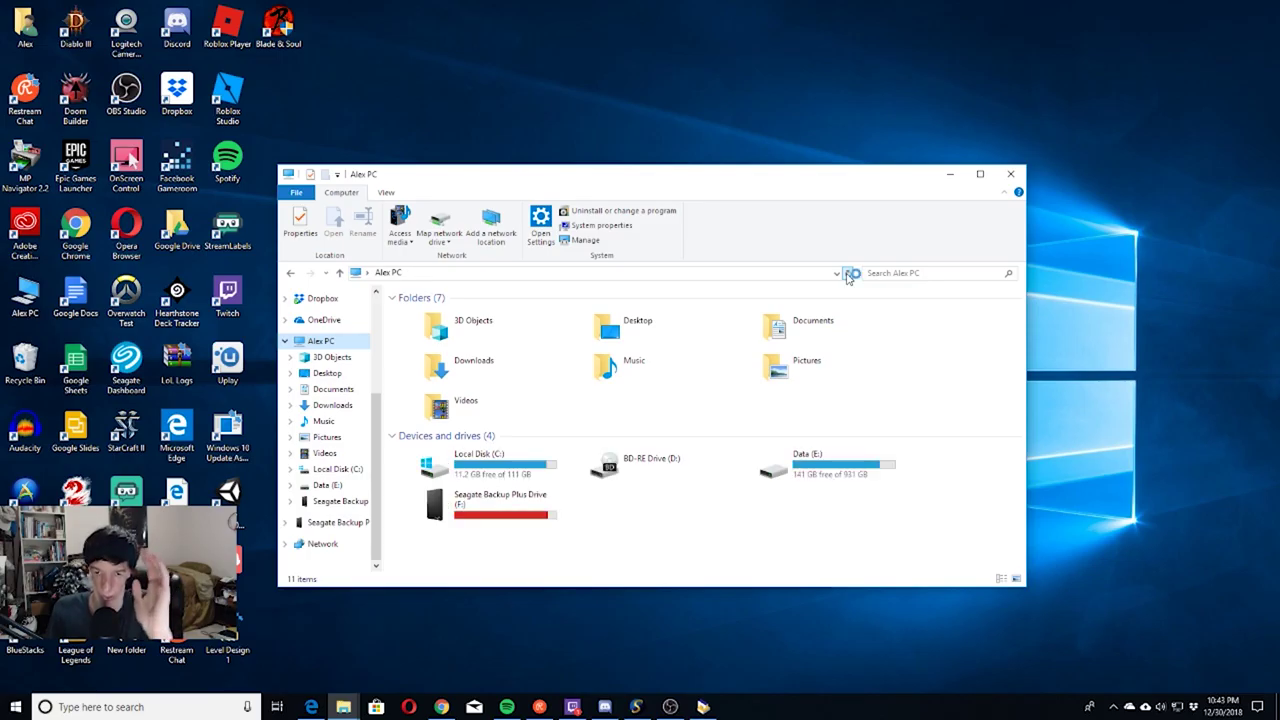
left_click(848, 274)
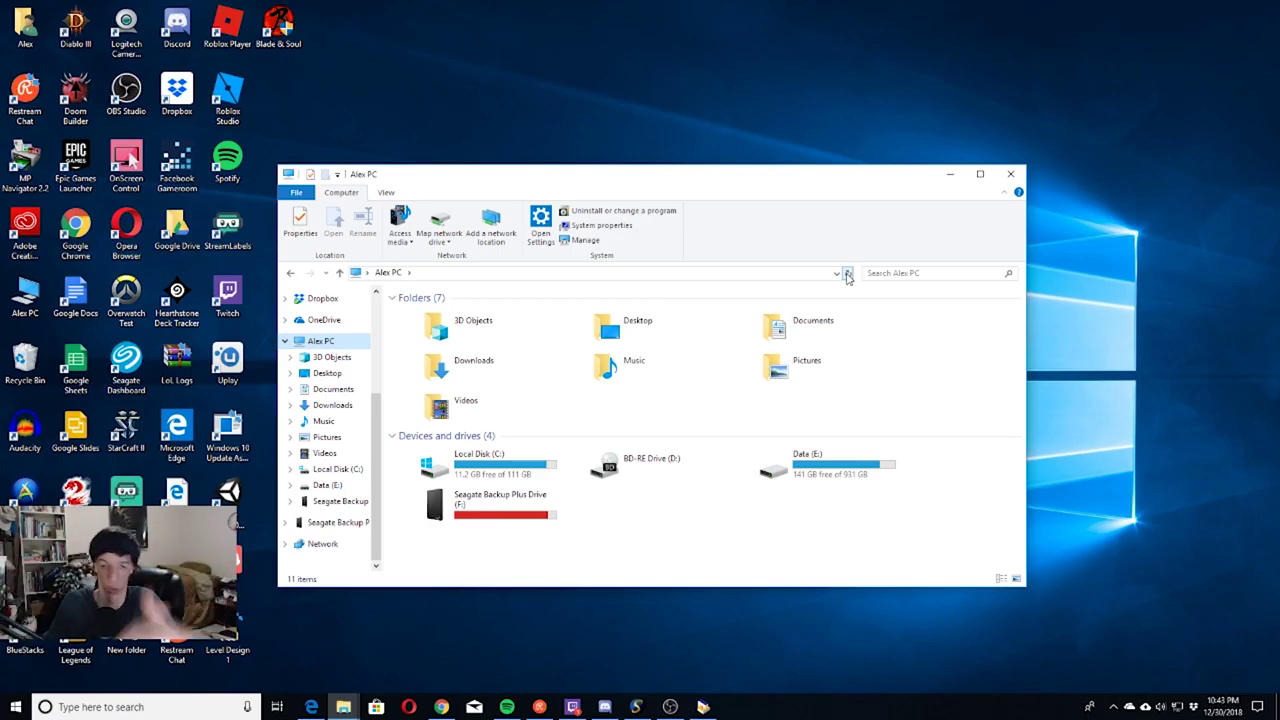
left_click(1012, 176)
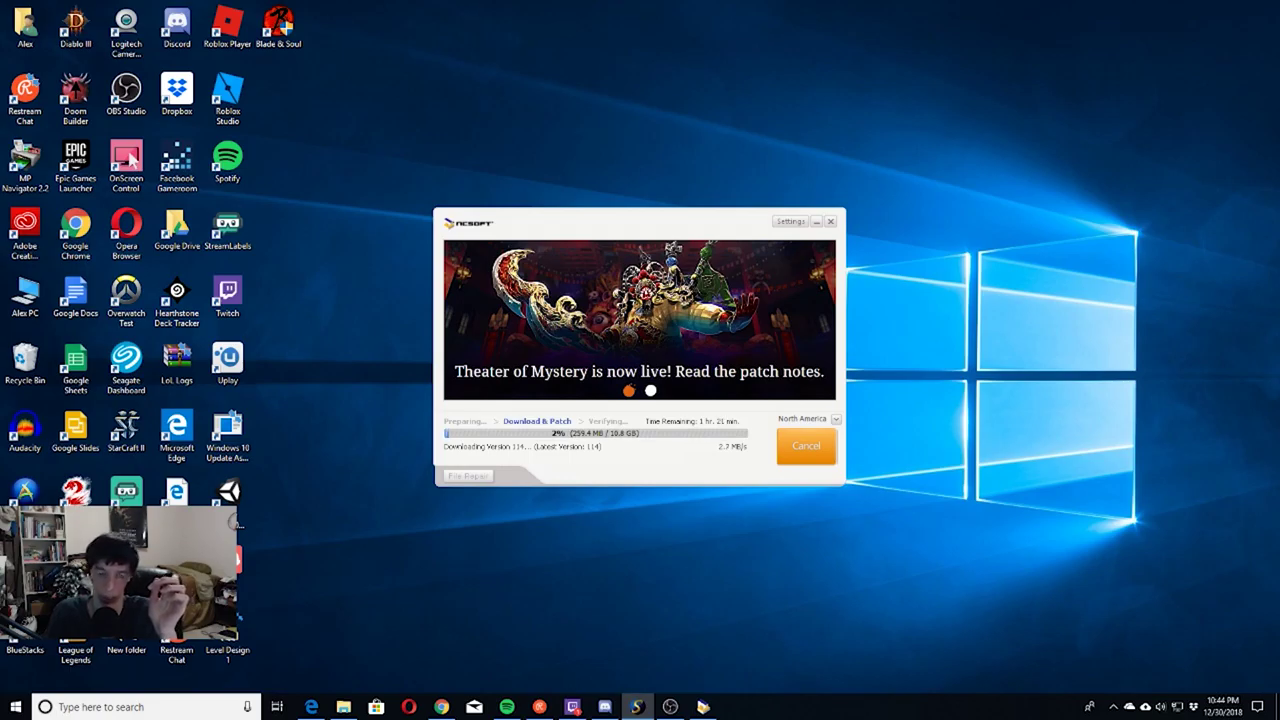
left_click(631, 237)
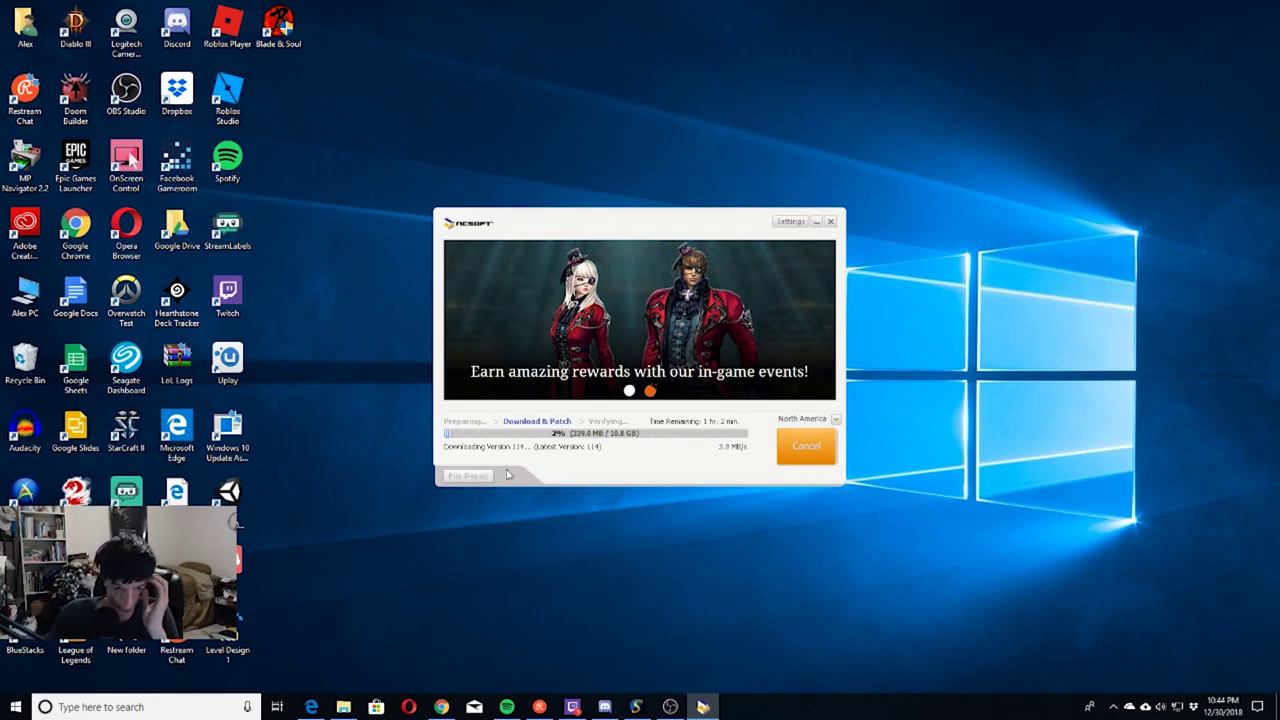
In File Explorer, view the Appearance_Lyn_Male_171001_000 image in Pictures > BnS > CharacterCustomize and close it
left_click(343, 707)
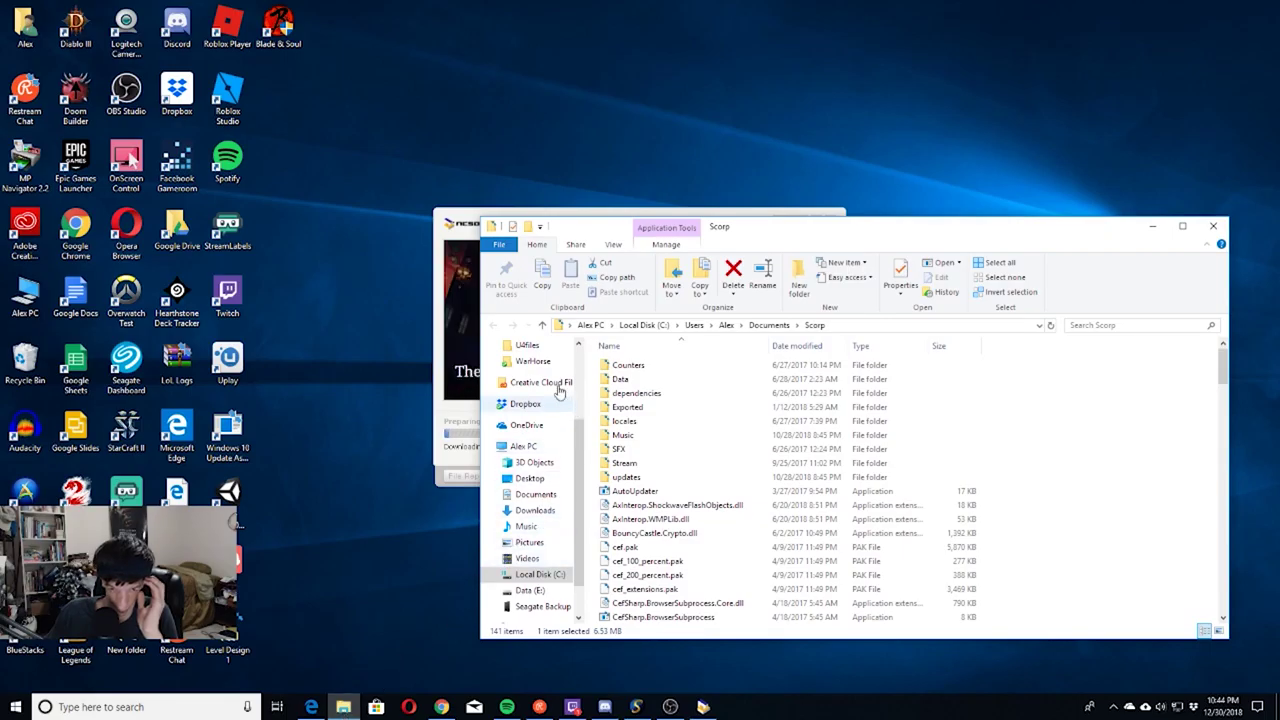
scroll(545, 395, "down", 1)
scroll(545, 408, "down", 1)
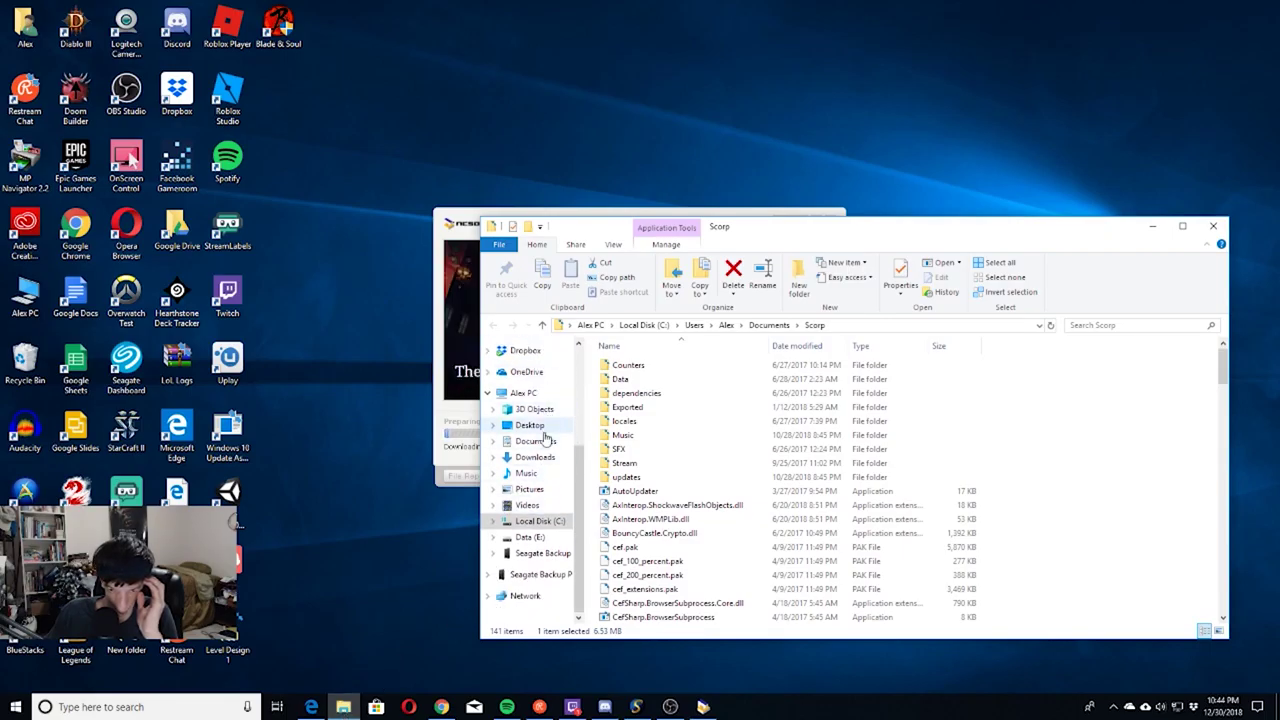
left_click(533, 489)
double_click(631, 382)
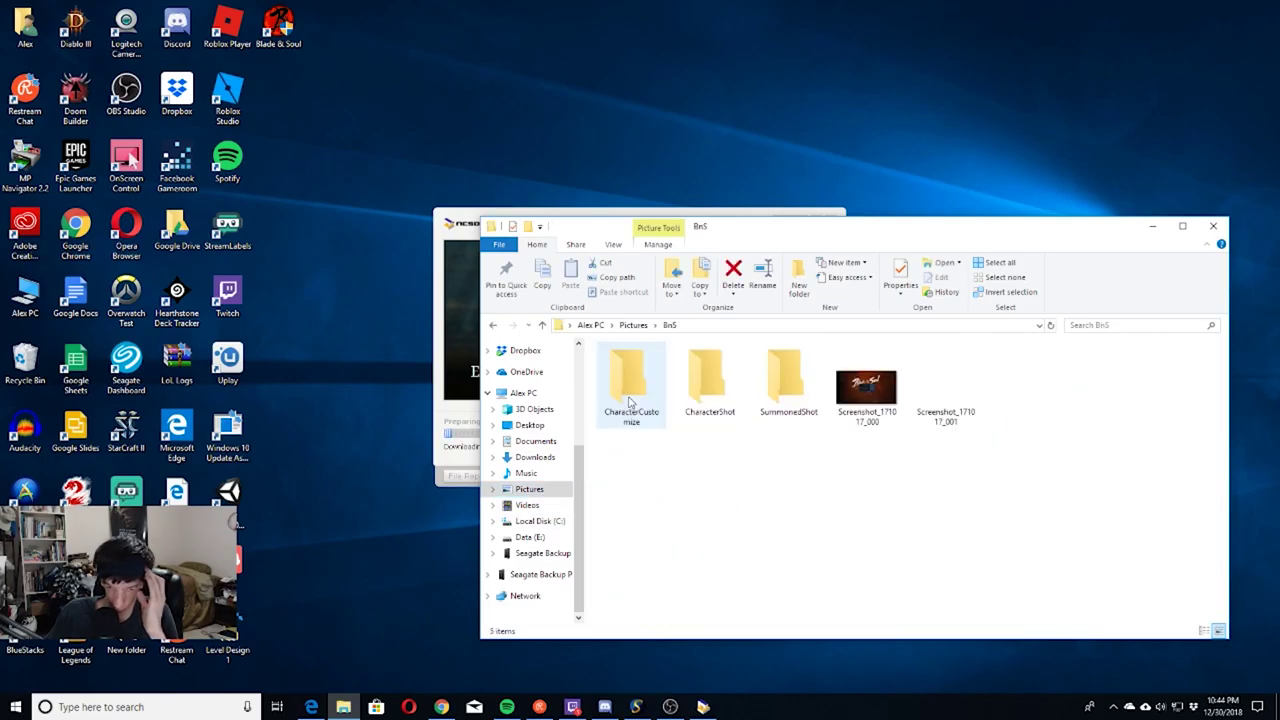
double_click(648, 398)
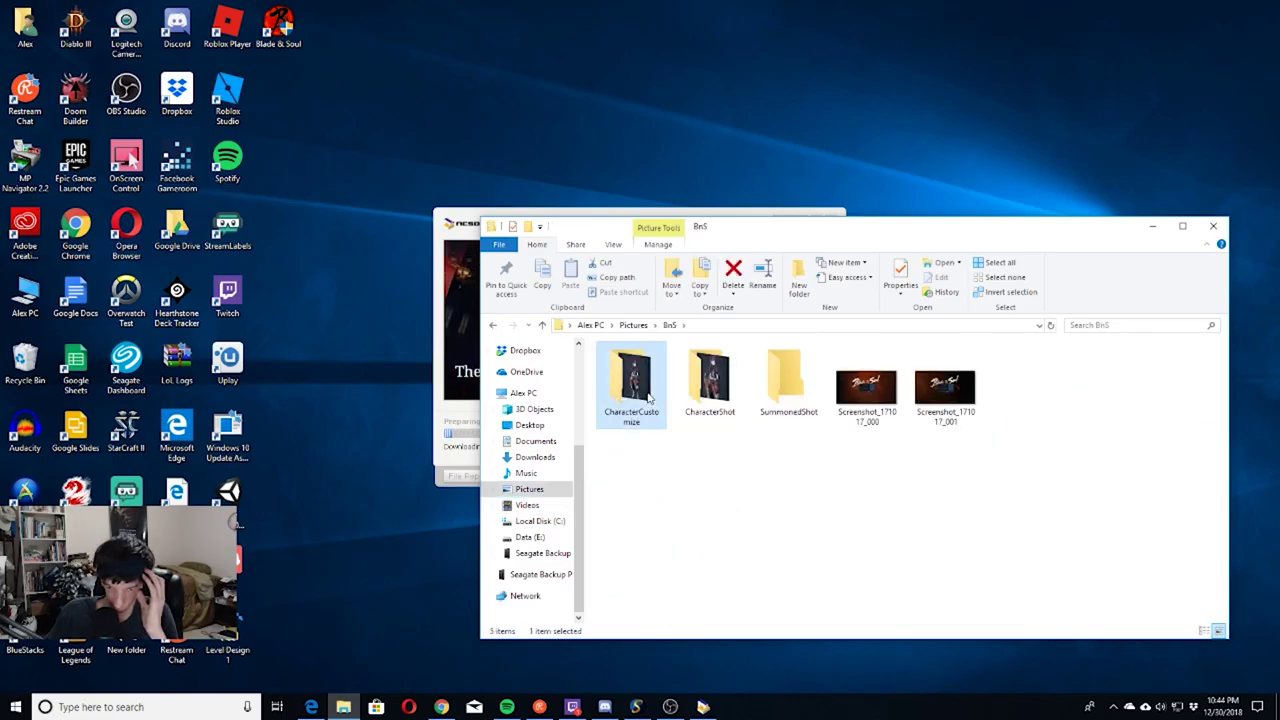
double_click(643, 397)
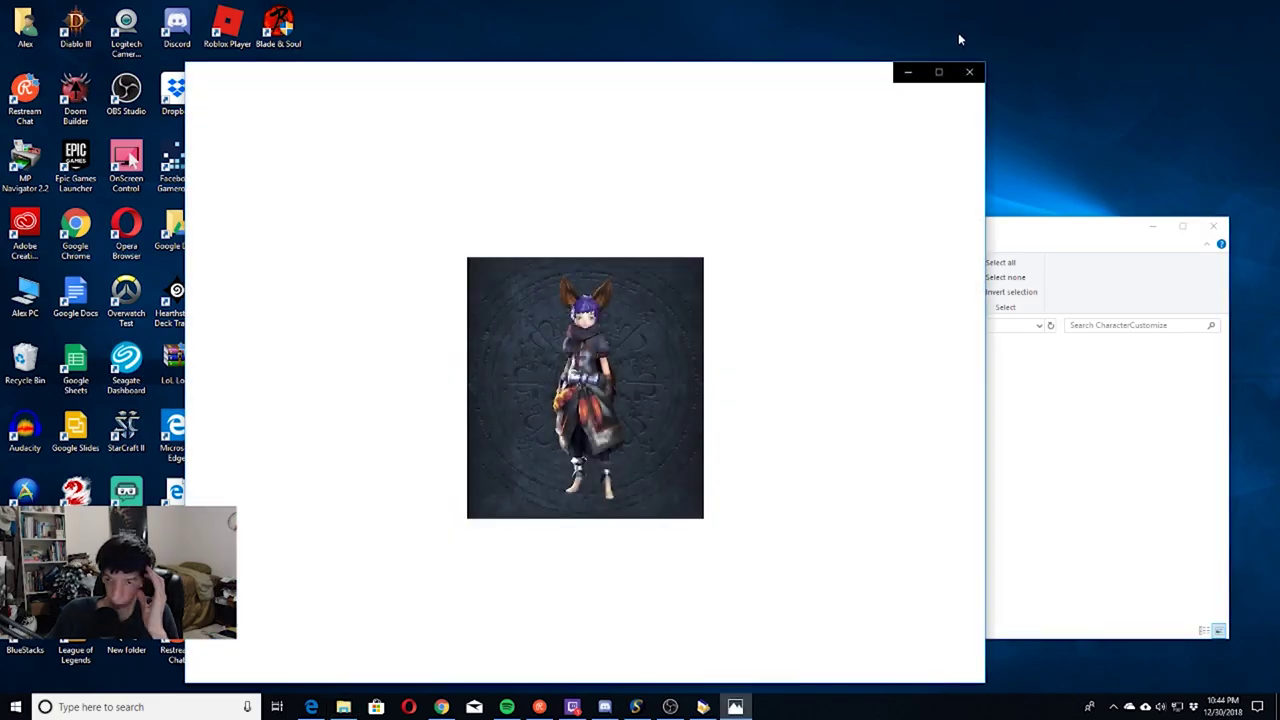
left_click(969, 72)
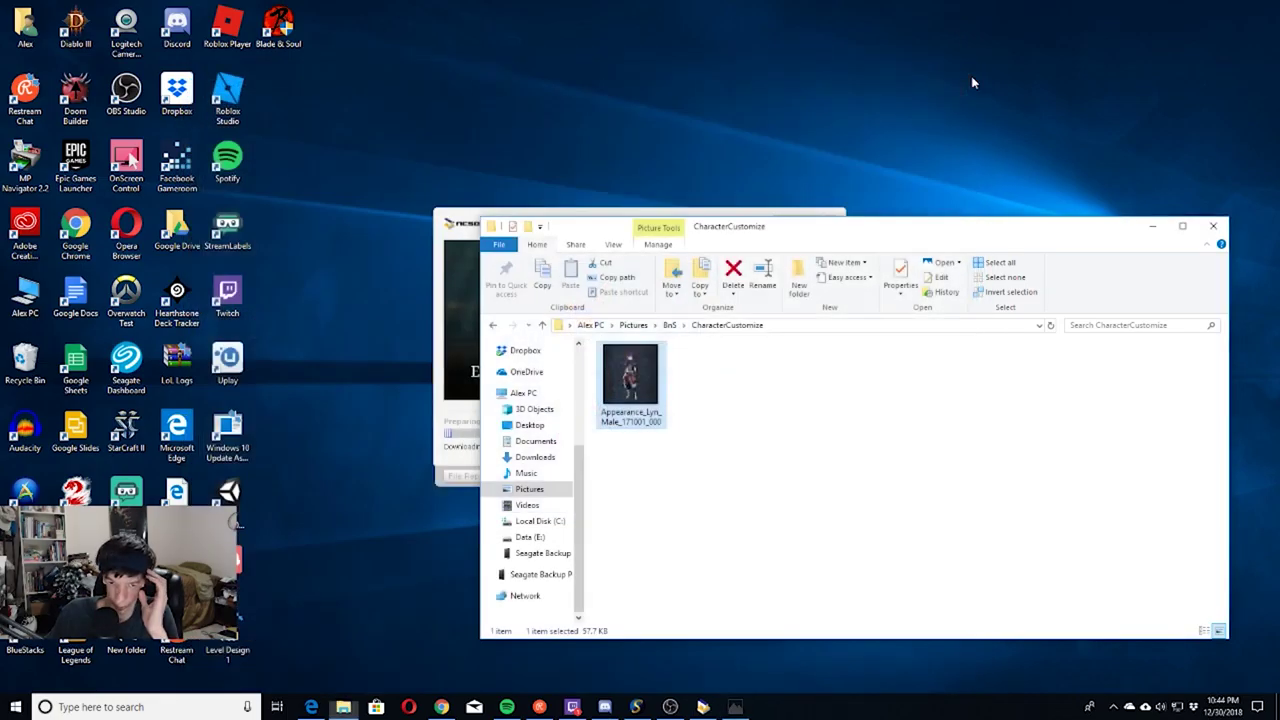
View the Portraits_171001_000 image in the CharacterShot folder, close it and return to the BnS folder
left_click(497, 326)
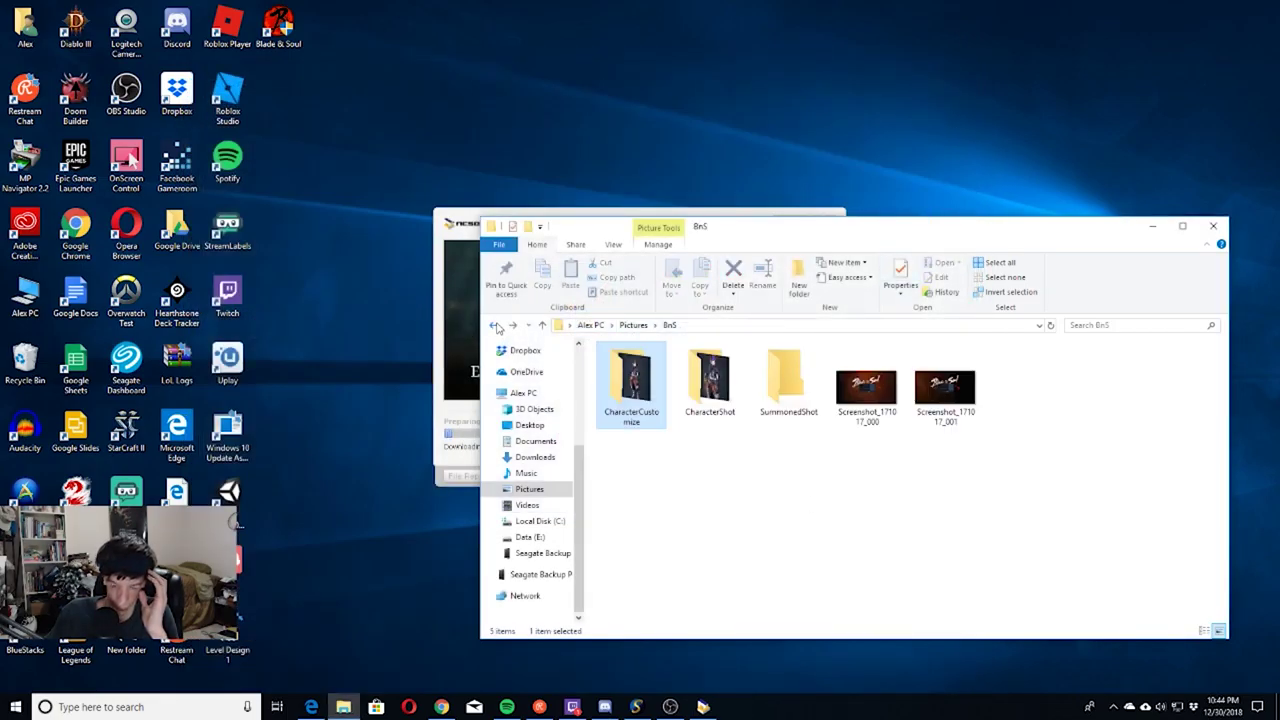
left_click(722, 405)
double_click(722, 405)
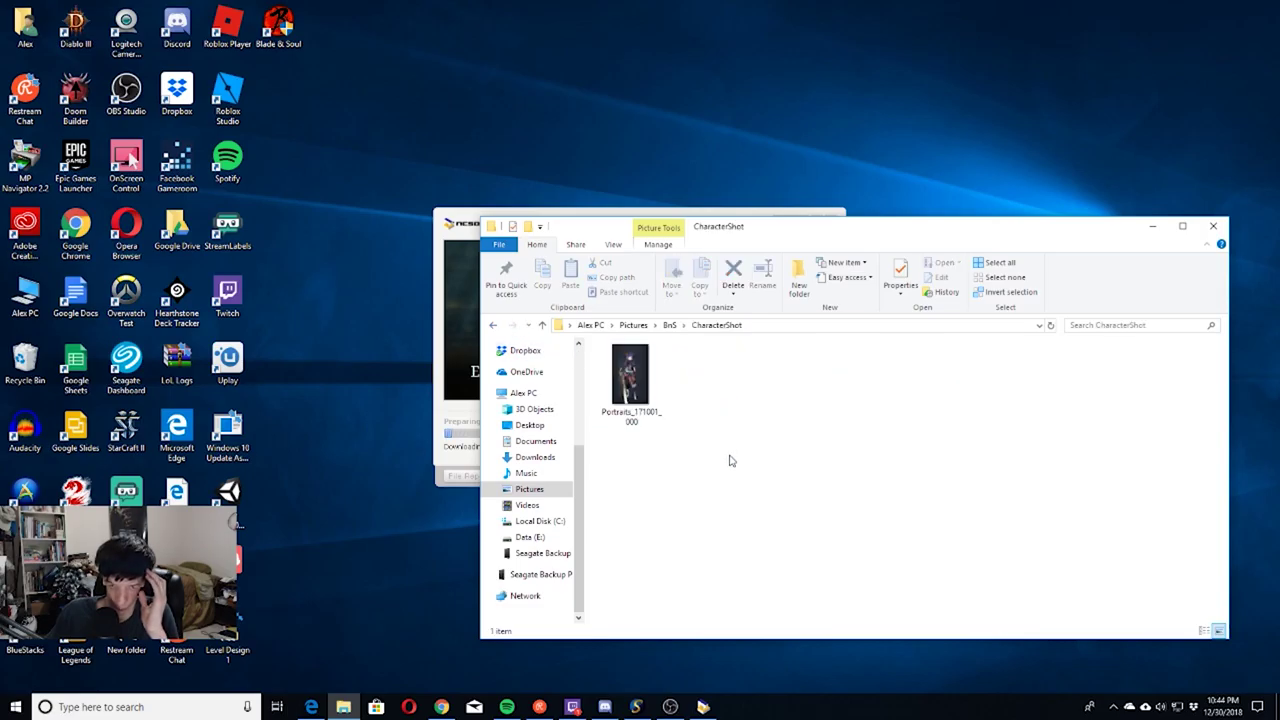
double_click(656, 405)
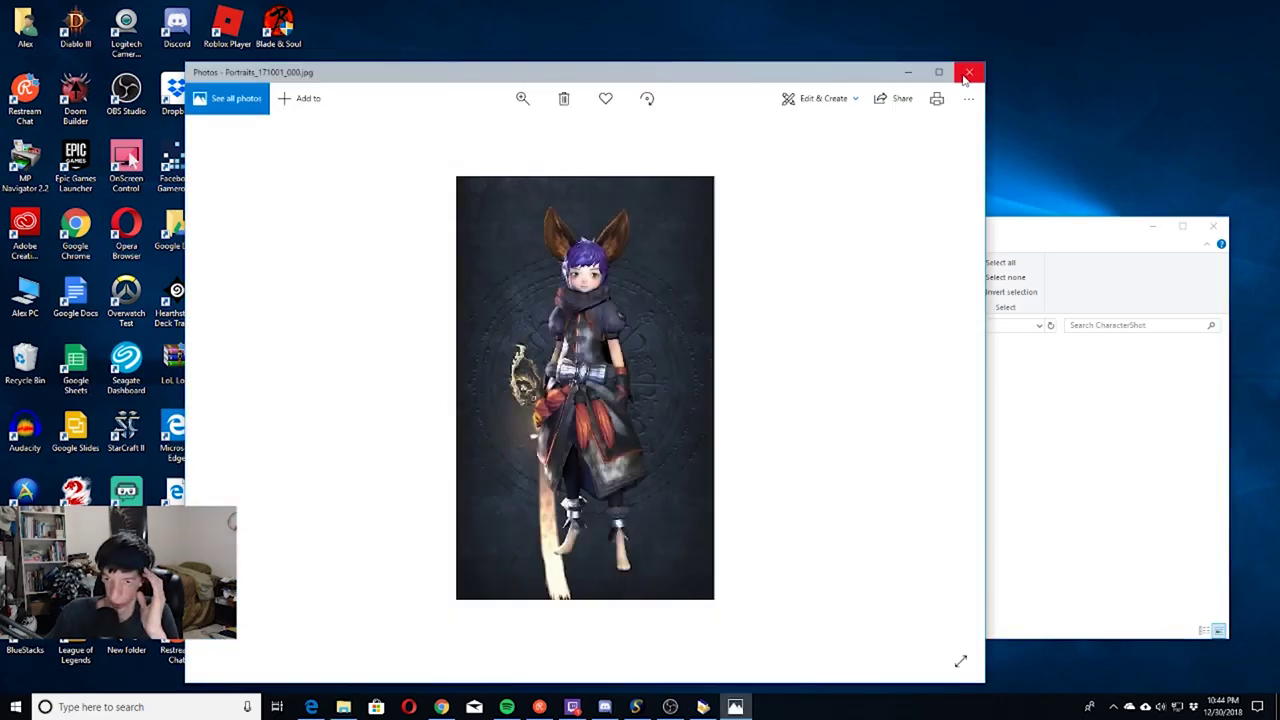
left_click(967, 73)
left_click(783, 489)
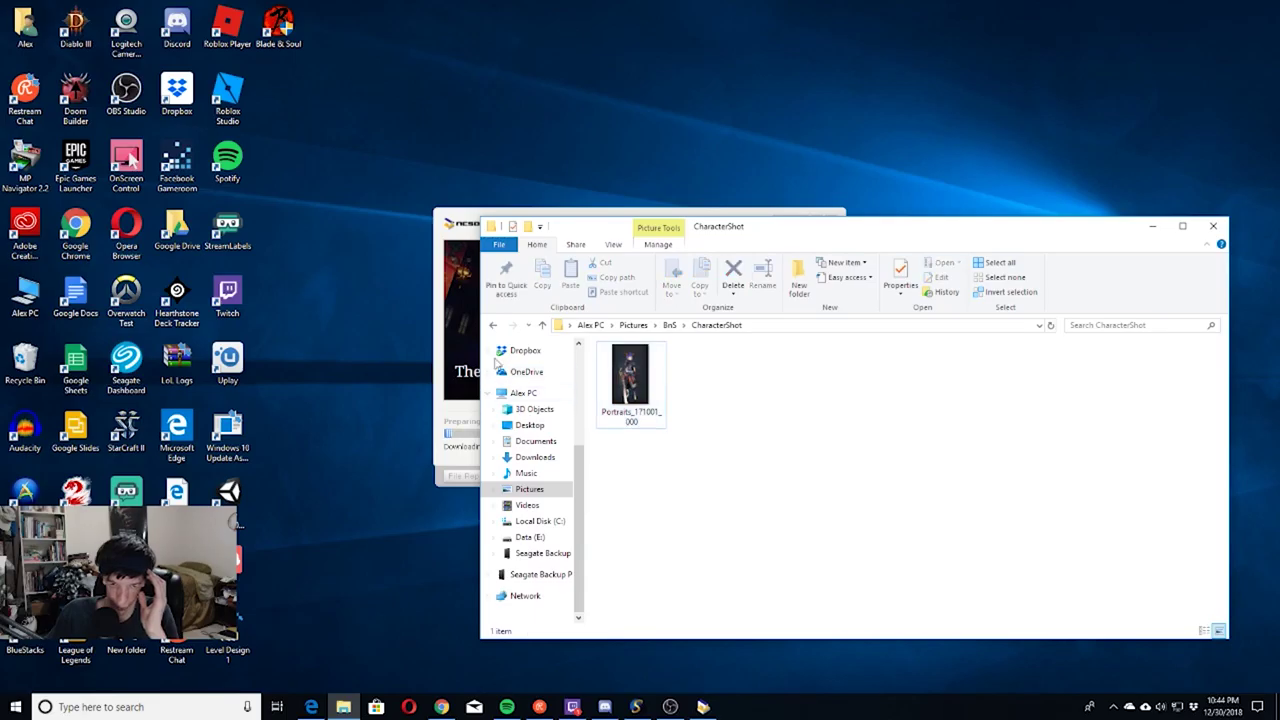
key("alt+Left")
left_click(853, 491)
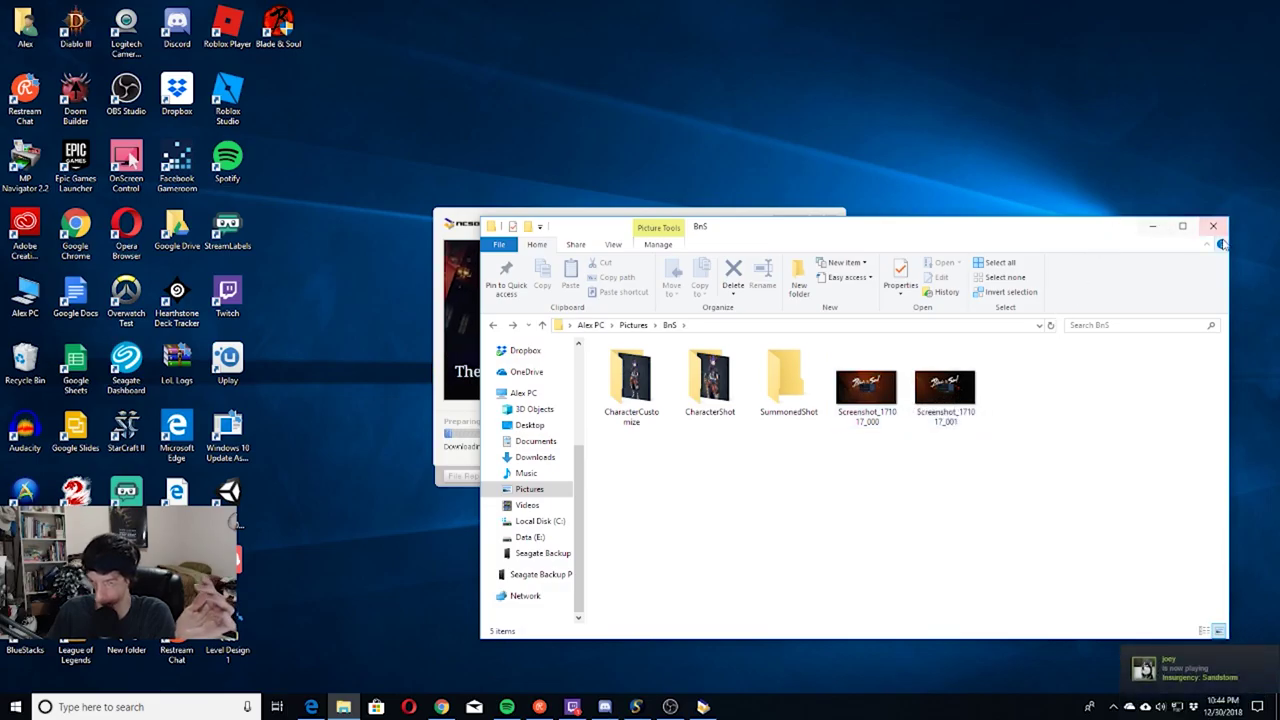
View the photos WIN_20181206_07_15_07_Pro (2) and WIN_20181206_07_15_07_Pro in the Camera Roll folder, then close the photo viewer and folder window
left_click(491, 327)
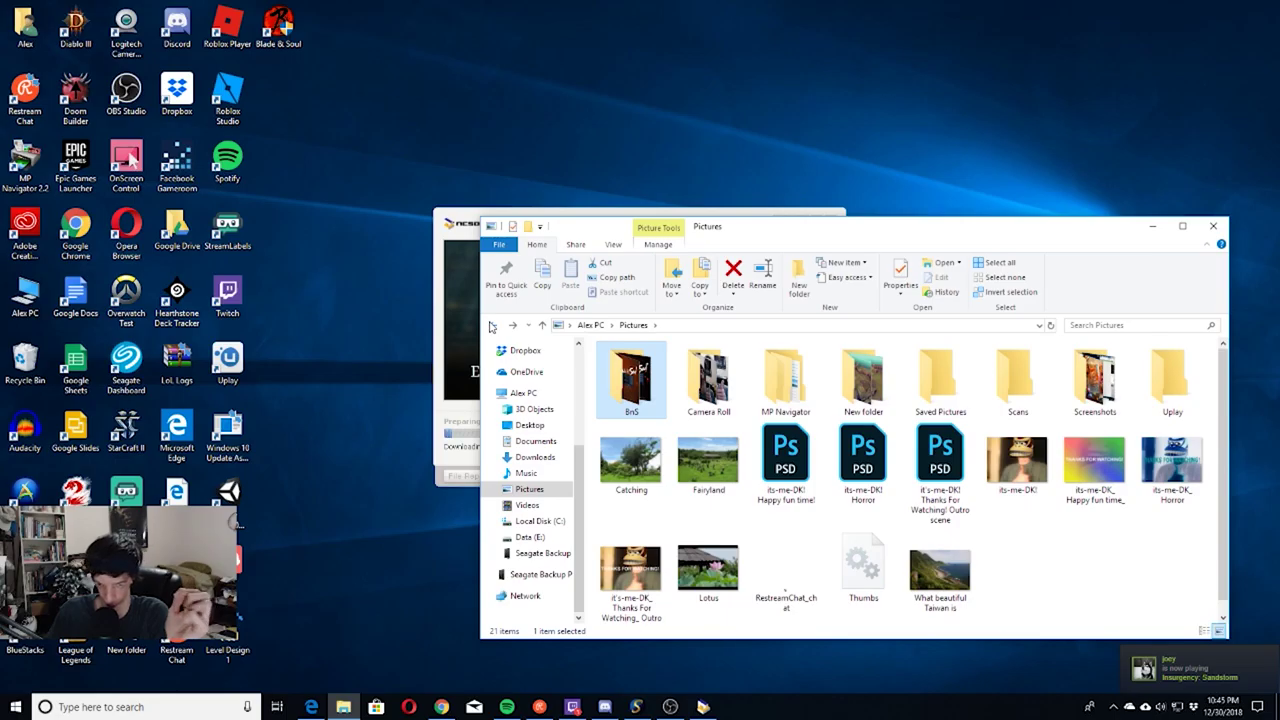
double_click(709, 380)
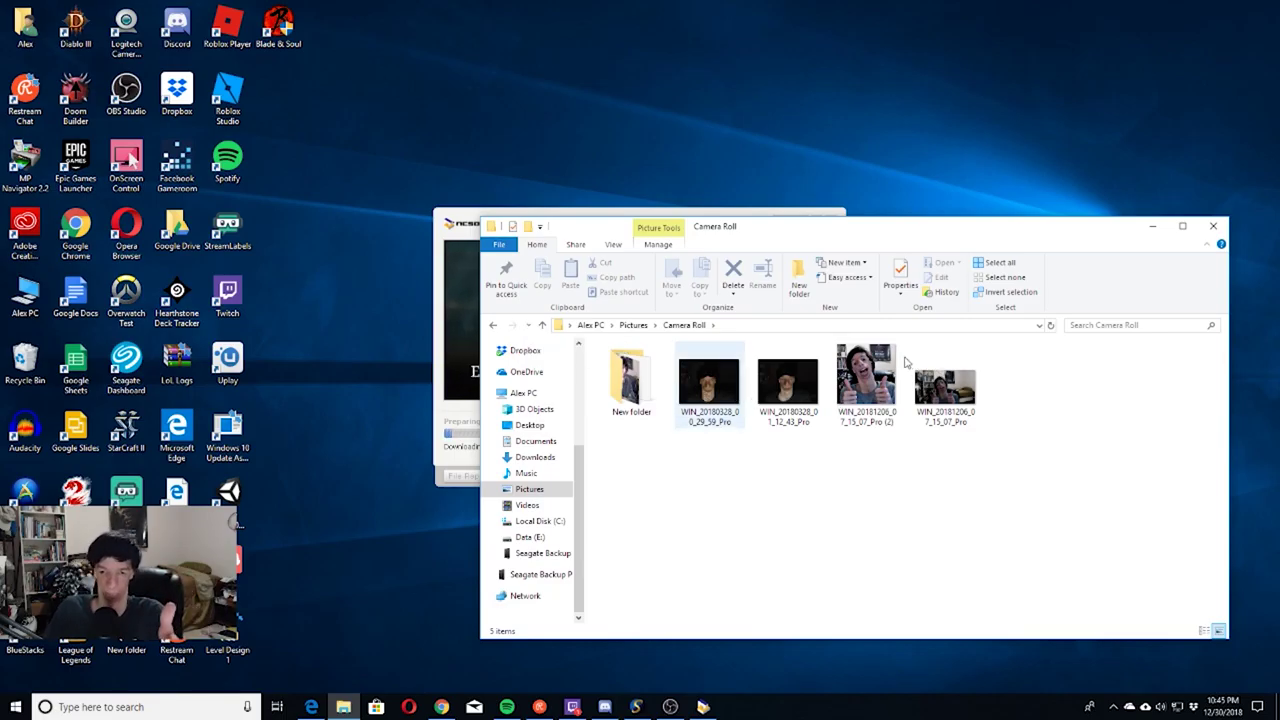
double_click(866, 375)
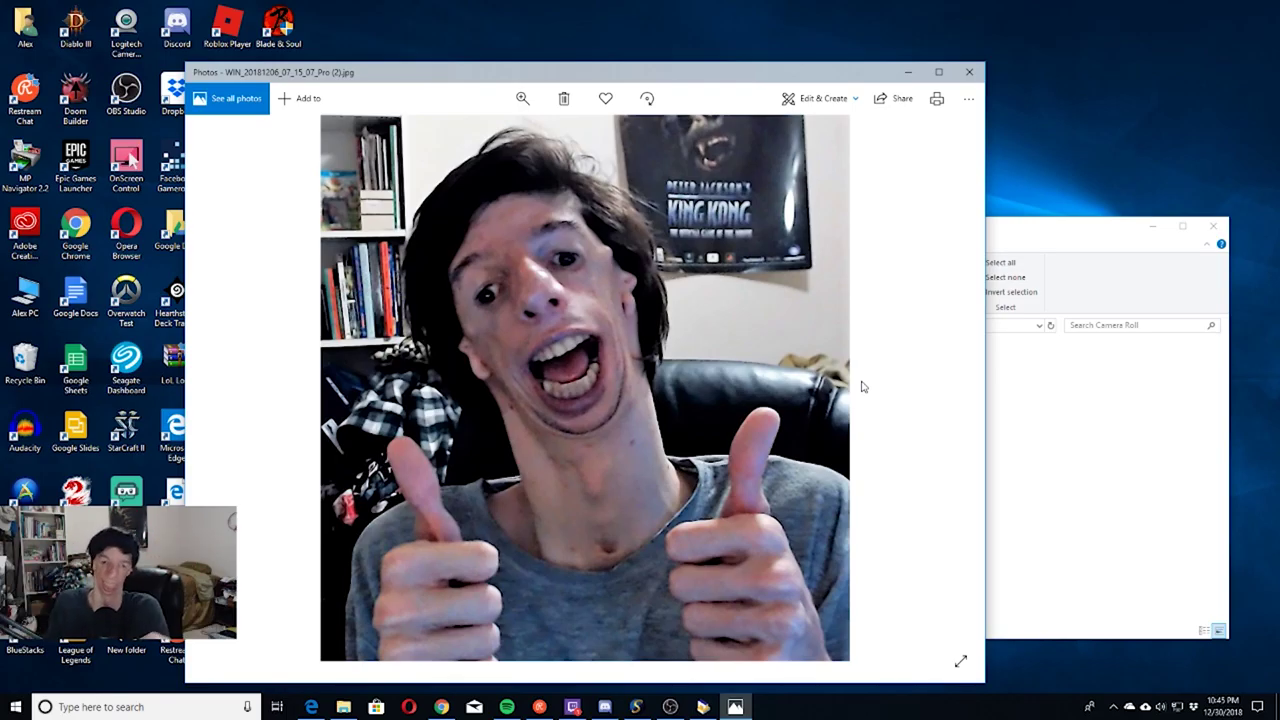
left_click(972, 74)
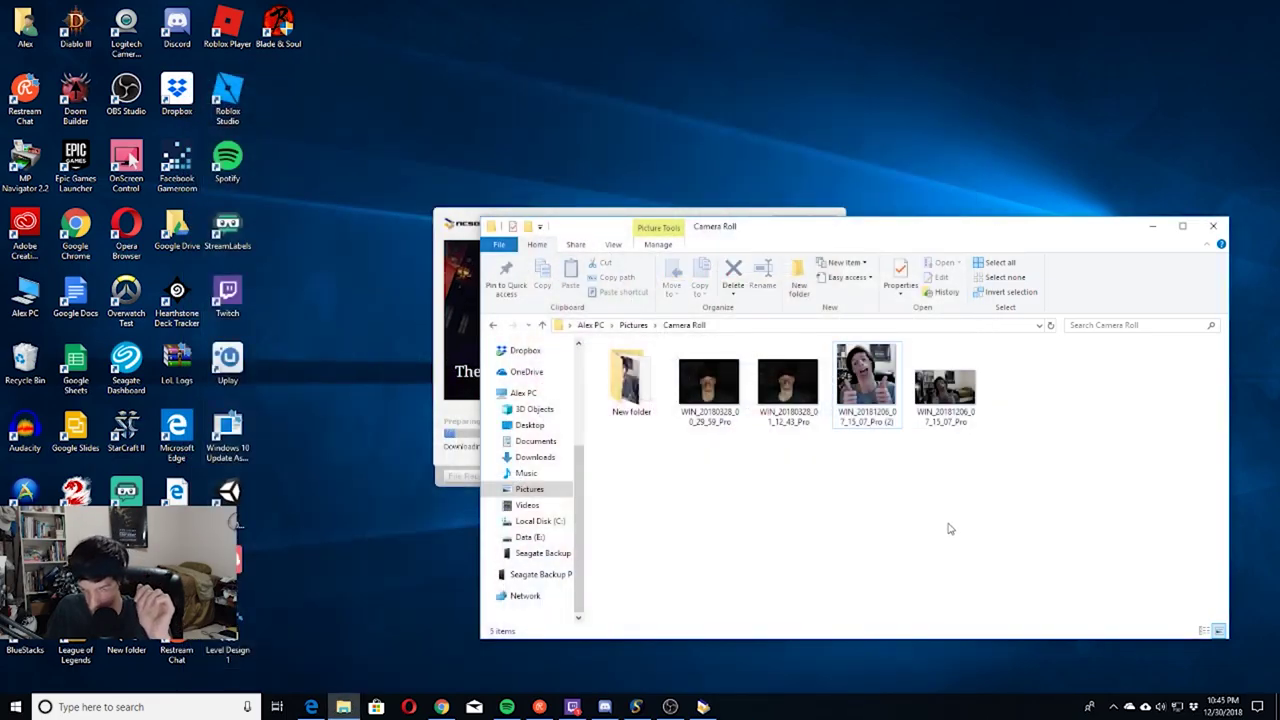
double_click(945, 400)
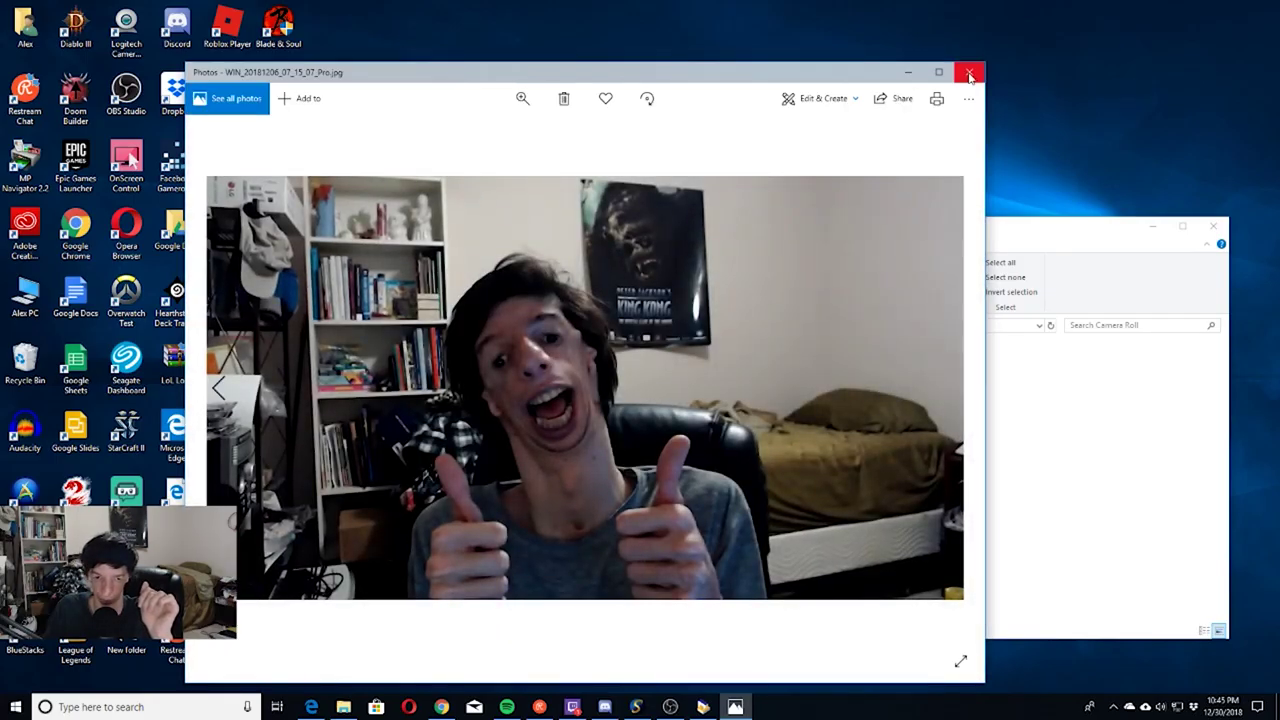
left_click(970, 76)
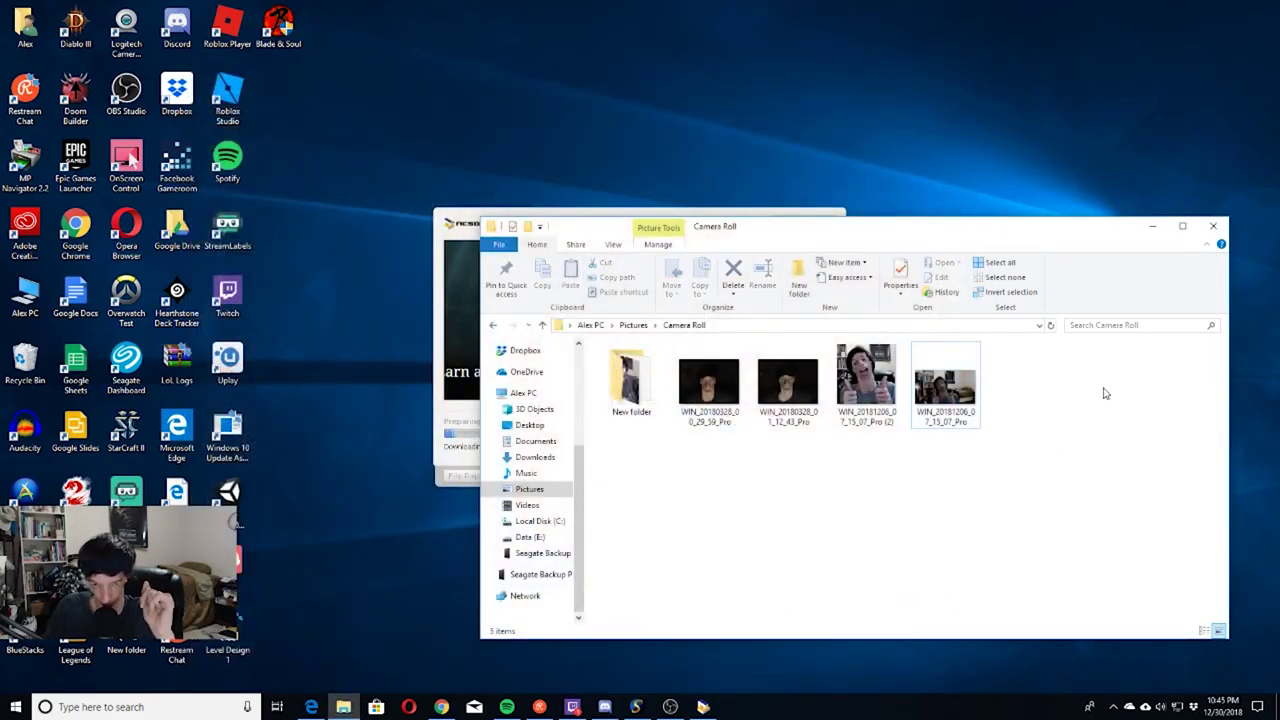
left_click(1211, 224)
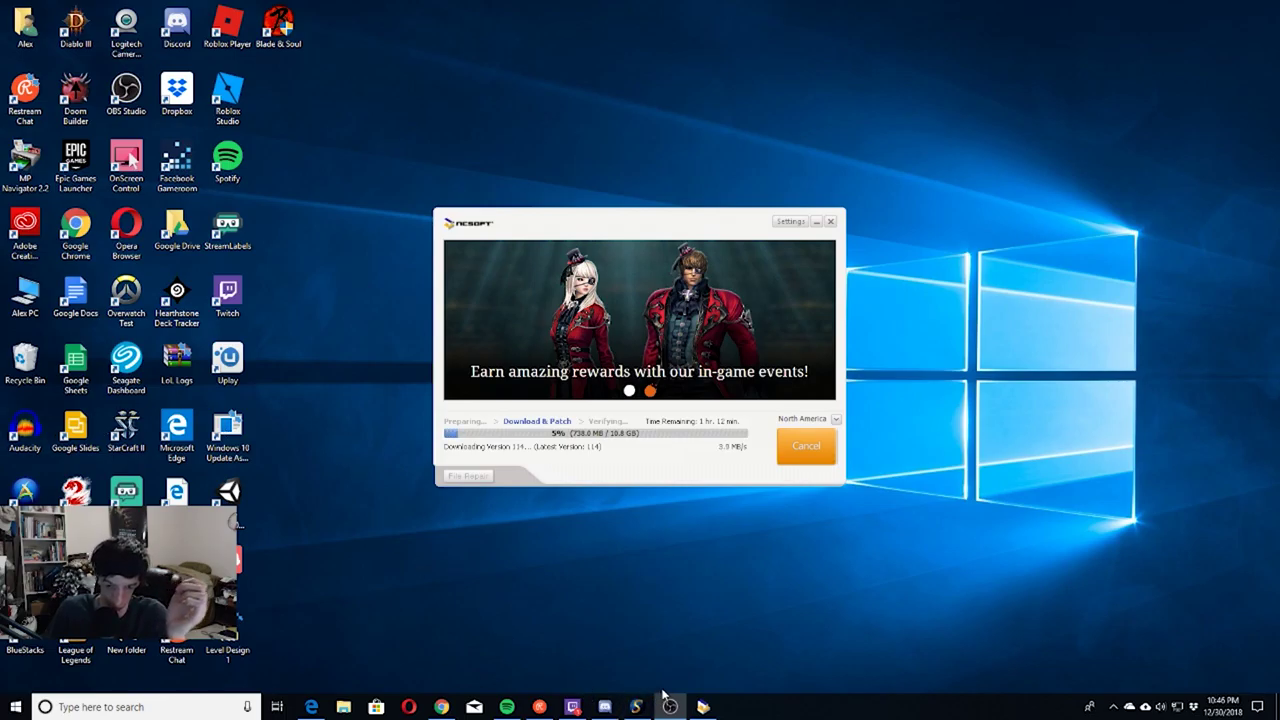
Open Steam, view the pending friend invites and return to the store page
left_click(1114, 707)
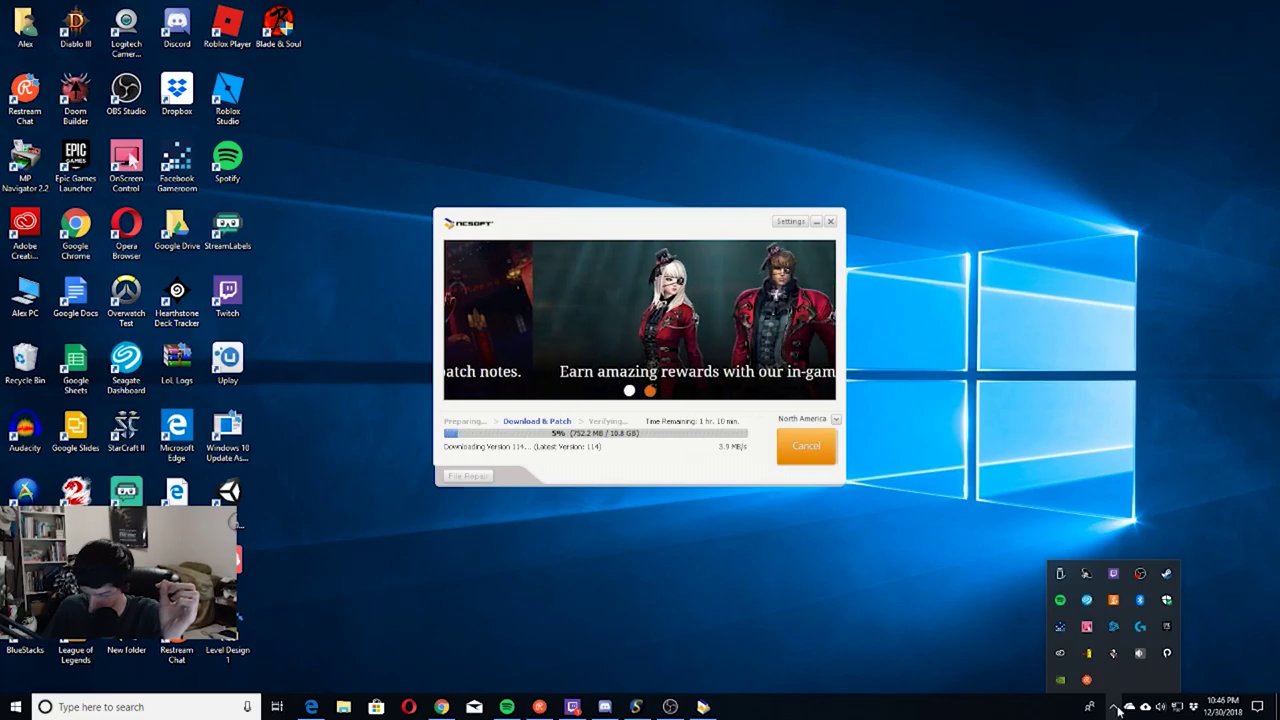
left_click(1167, 573)
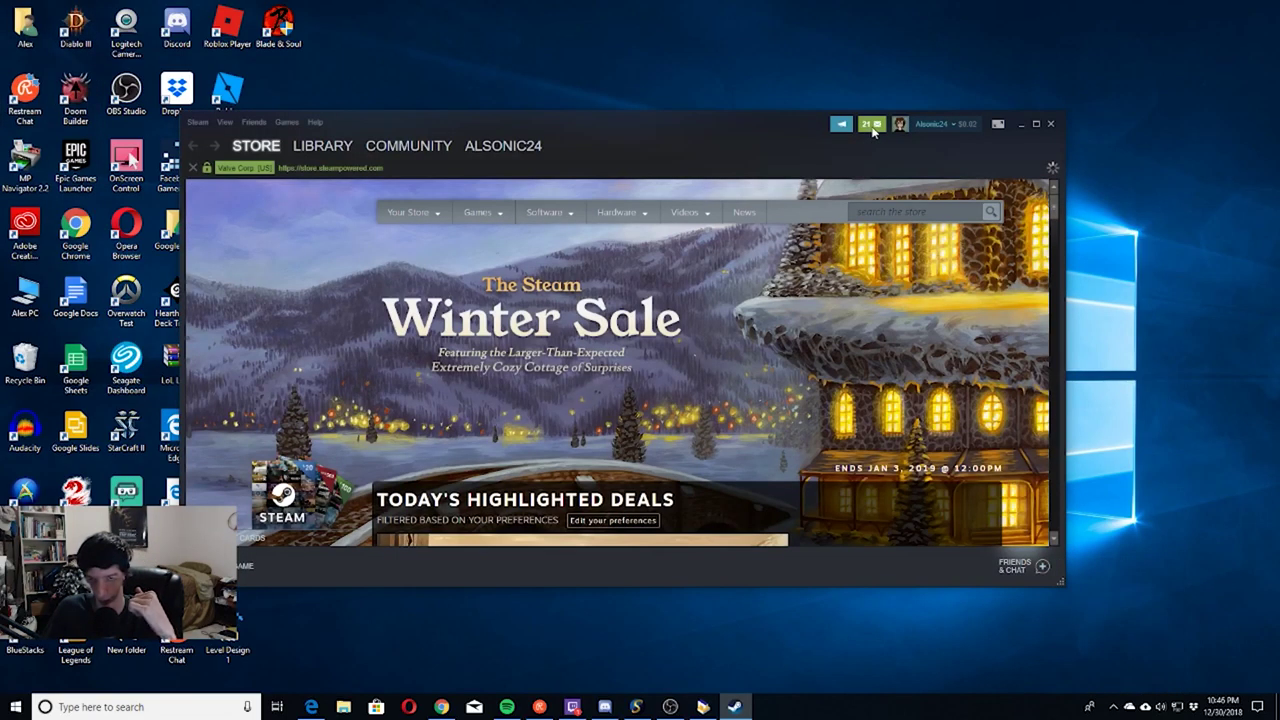
left_click(872, 126)
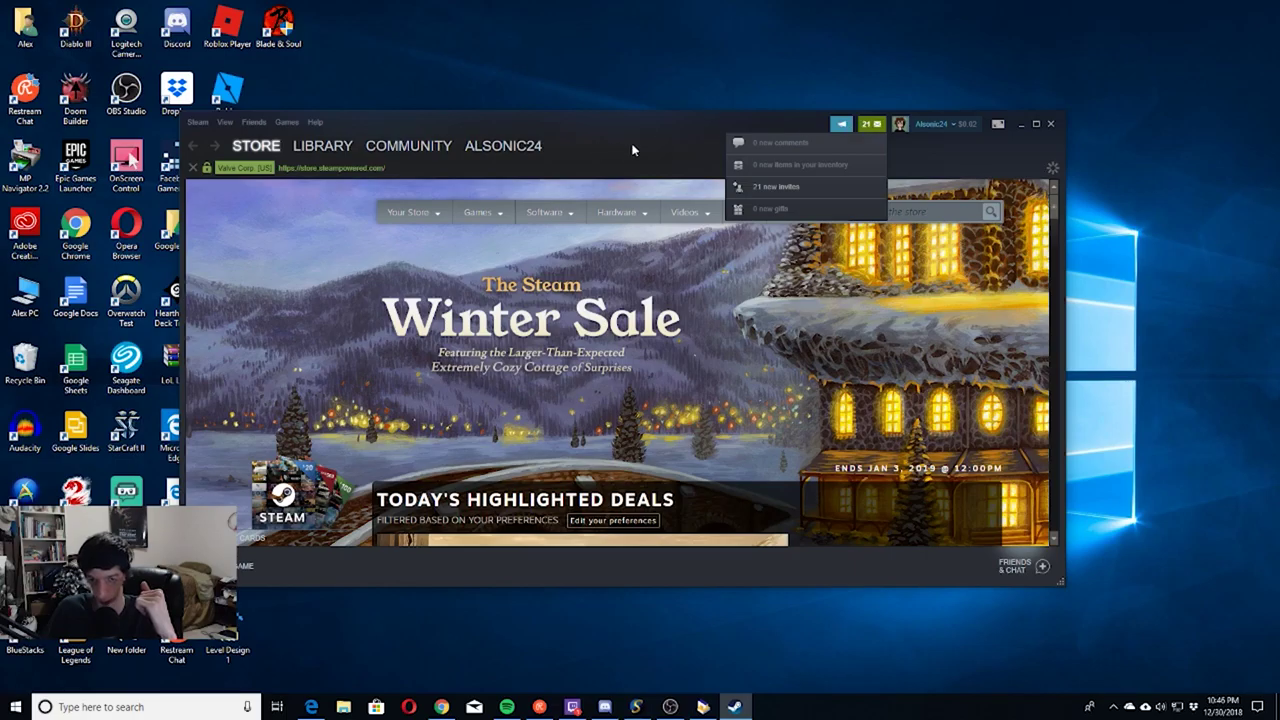
left_click(866, 126)
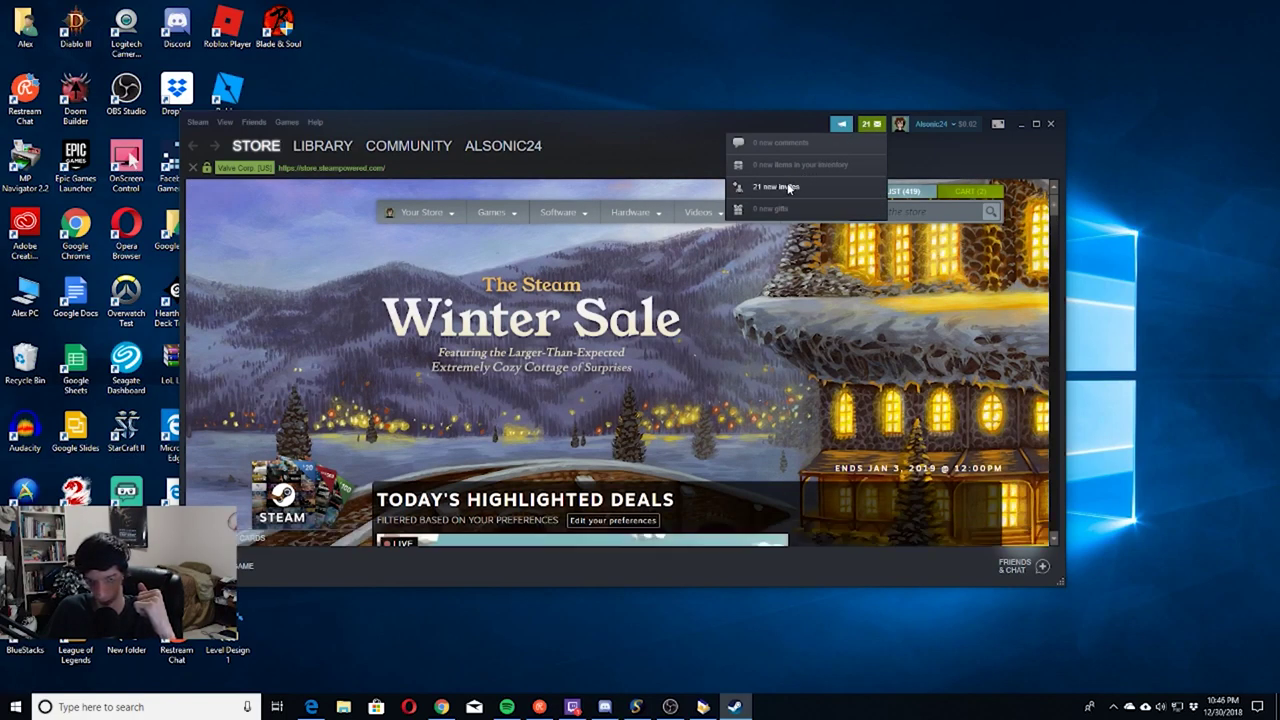
left_click(779, 190)
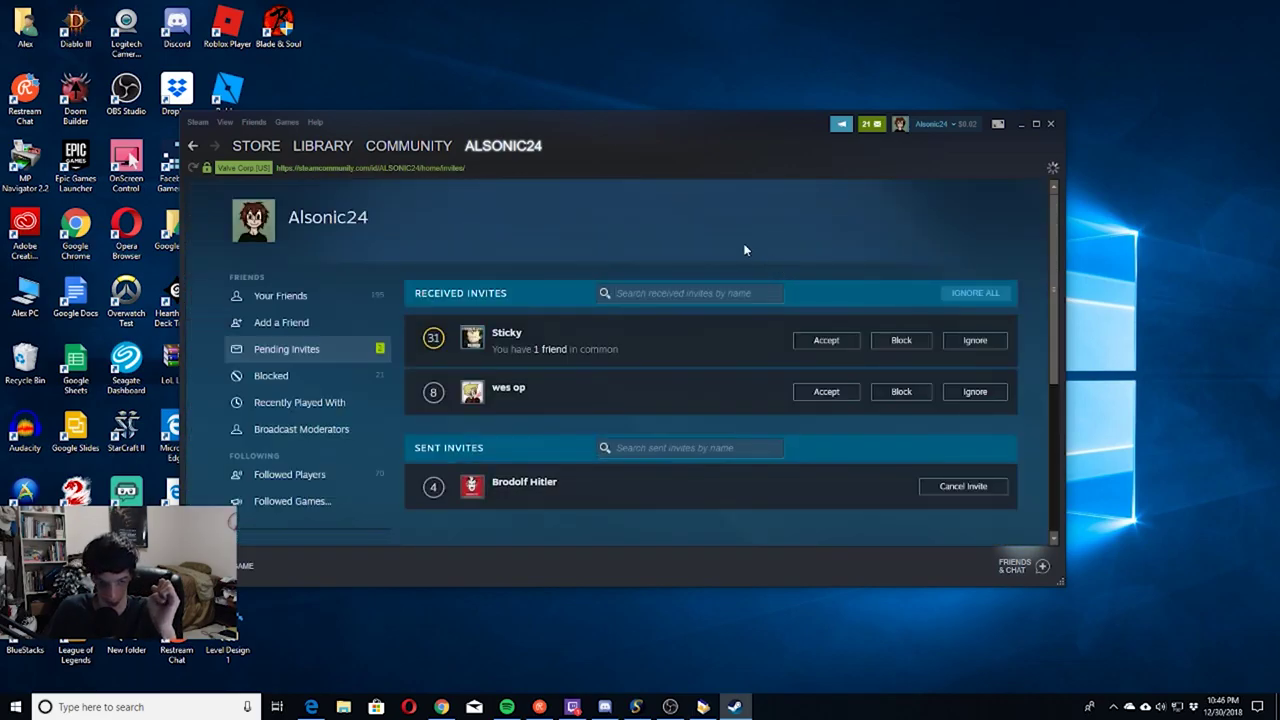
key("alt+Left")
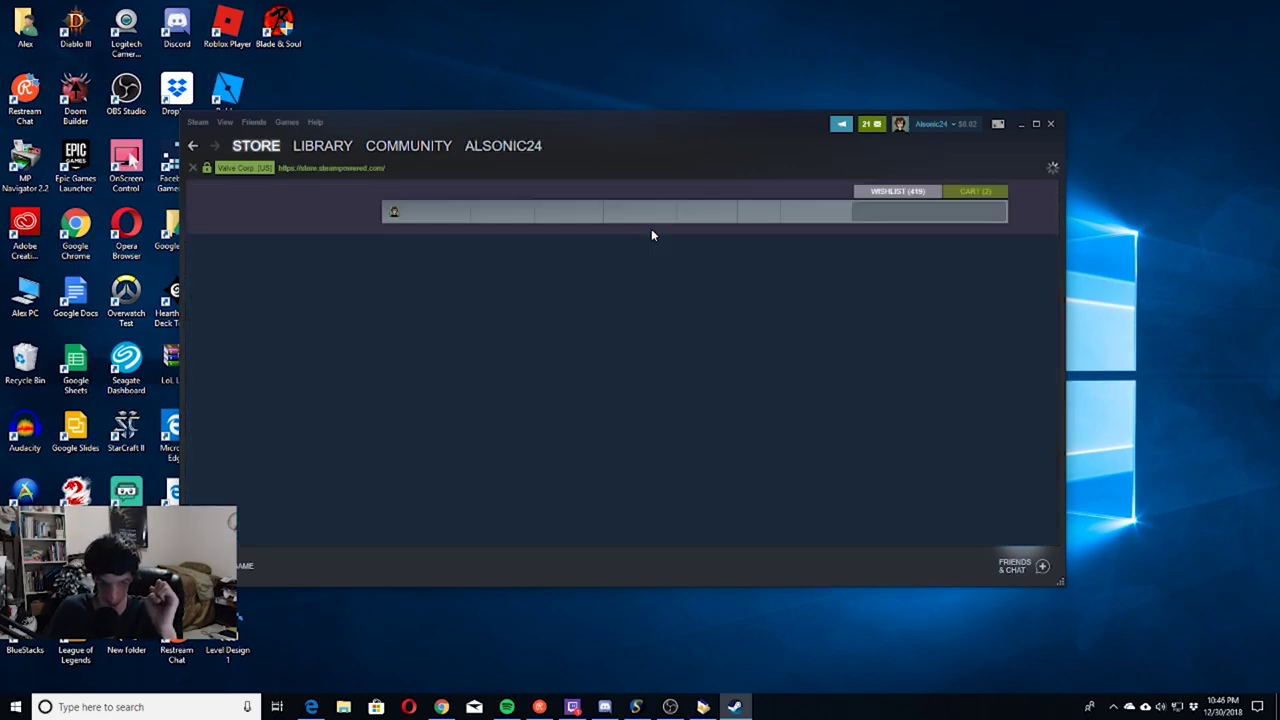
View the Don't Starve Together and Rocket League pages in the Steam library
left_click(311, 145)
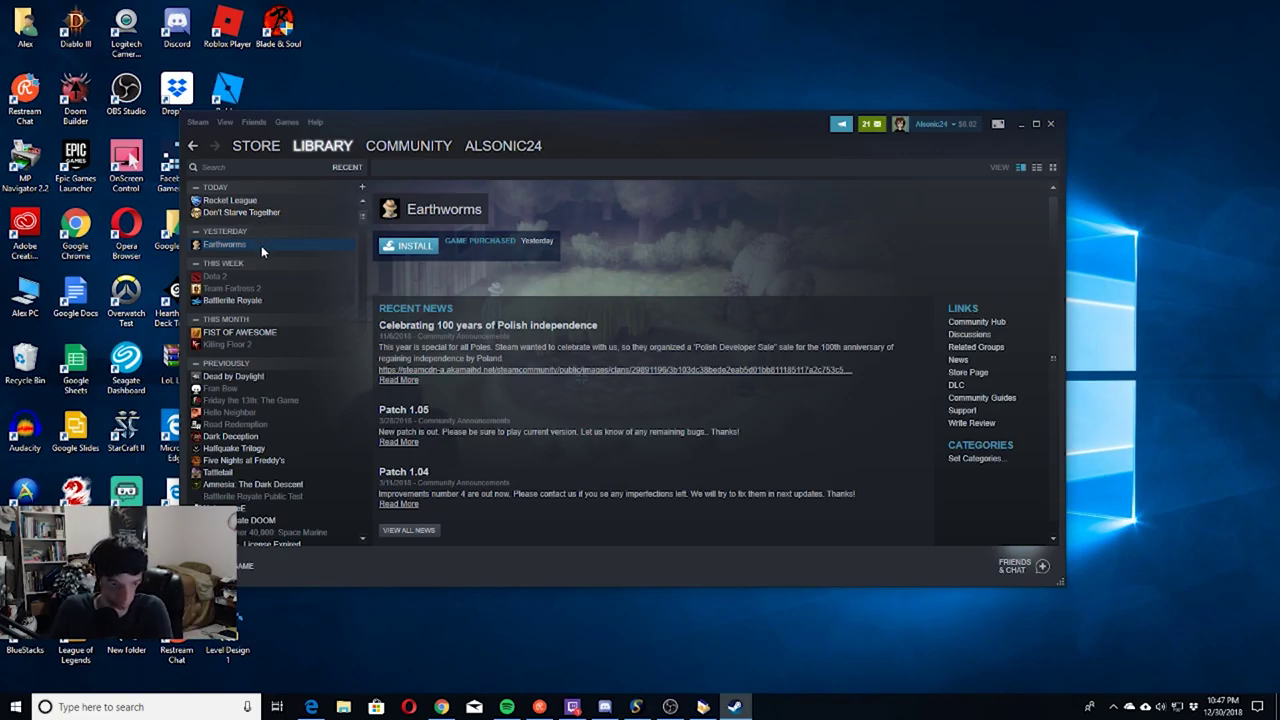
left_click(229, 212)
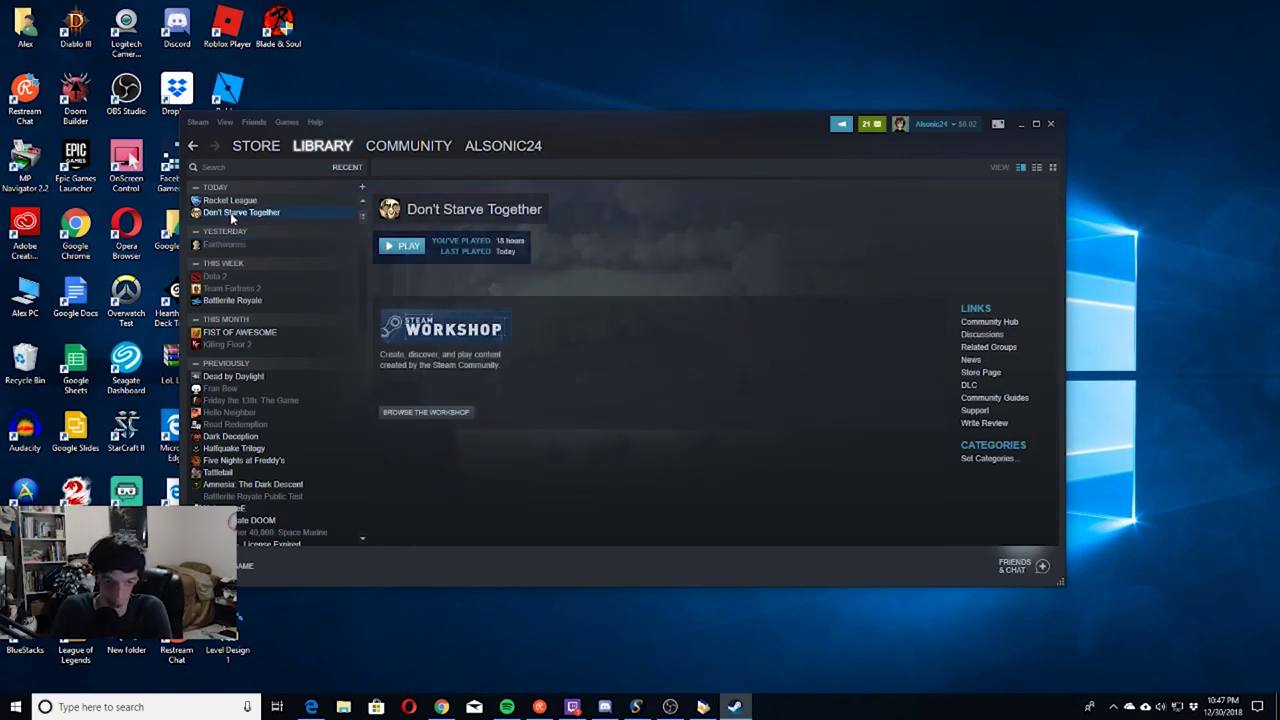
left_click(228, 201)
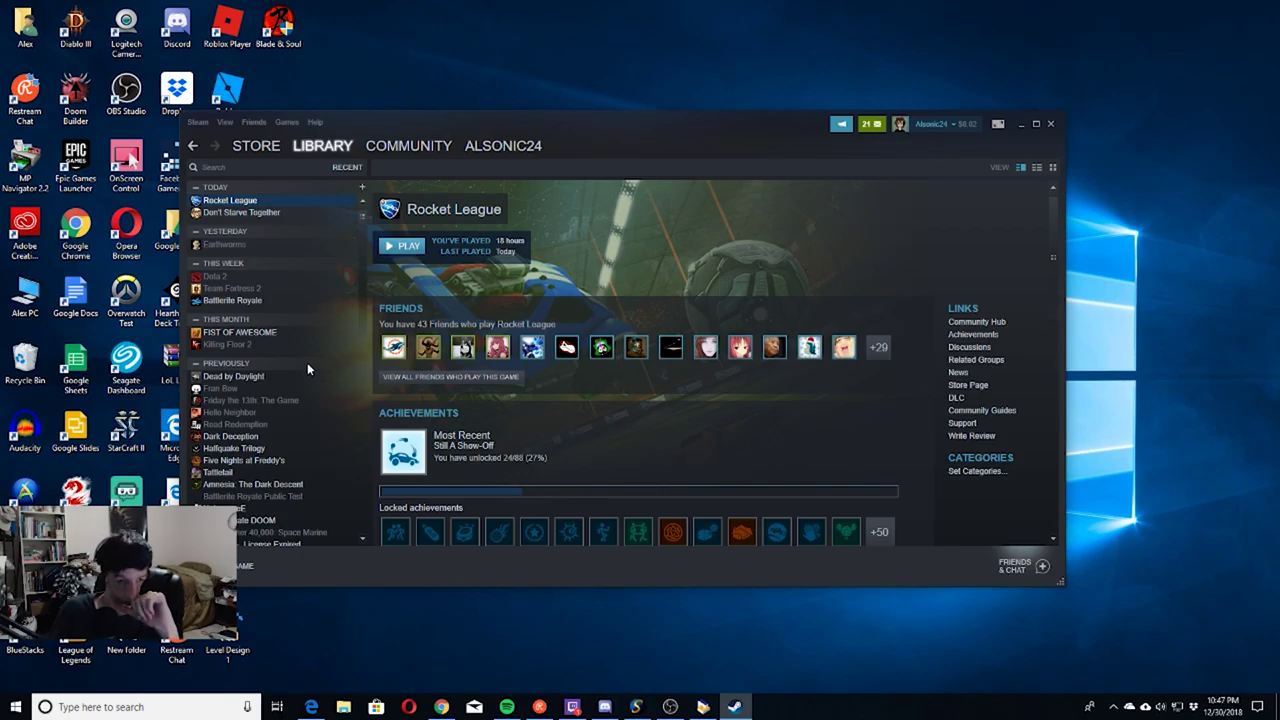
Search the Steam library for "Battle" and compare the Battlerite and Battlerite Royale pages
left_click(295, 168)
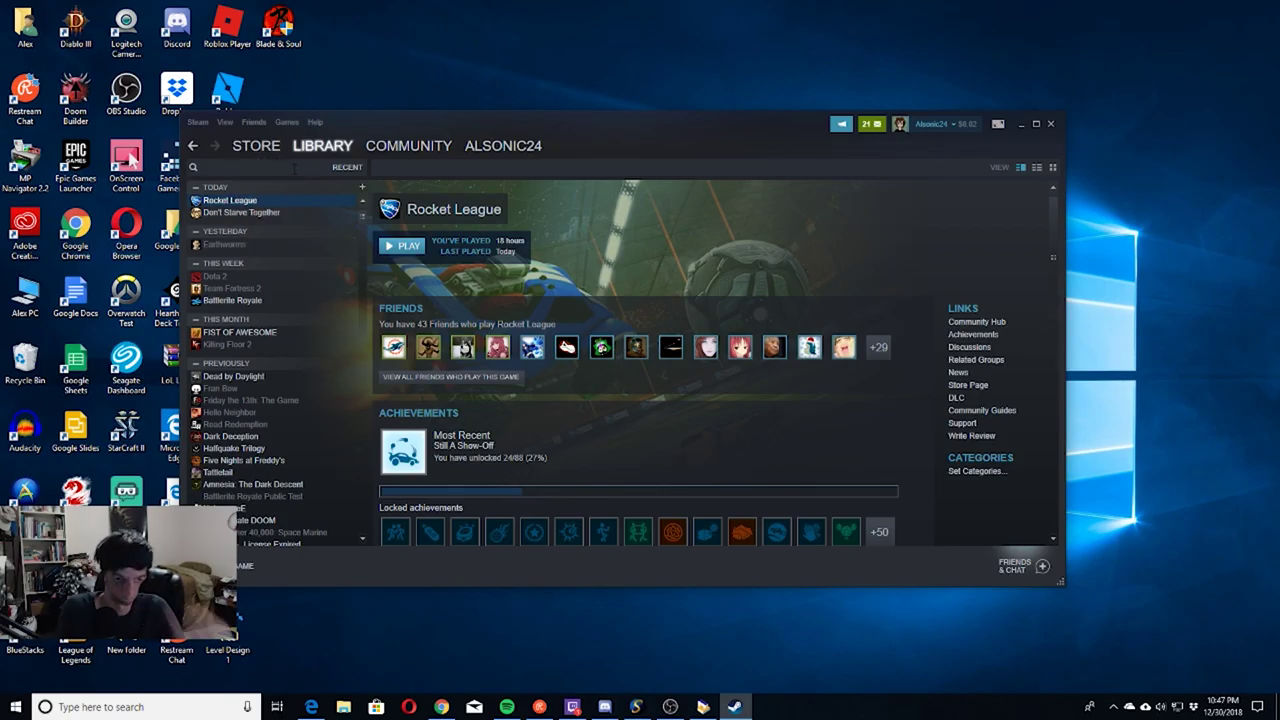
type("Battle")
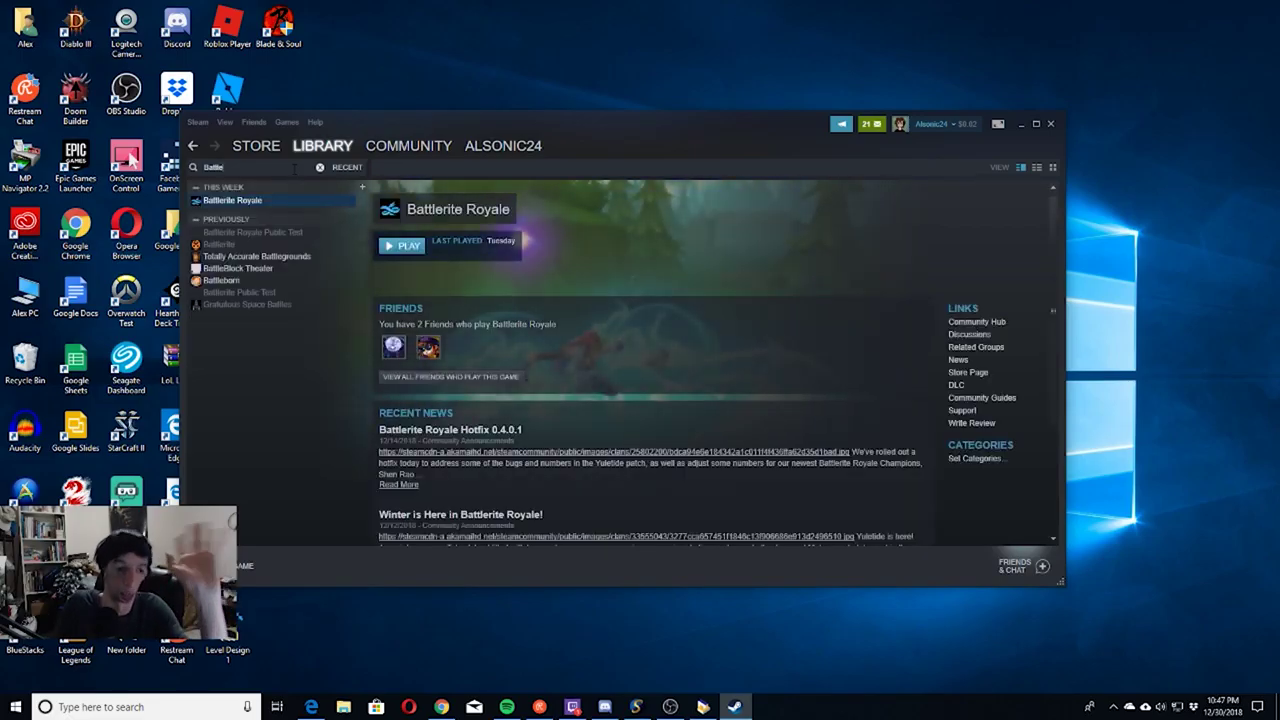
left_click(240, 244)
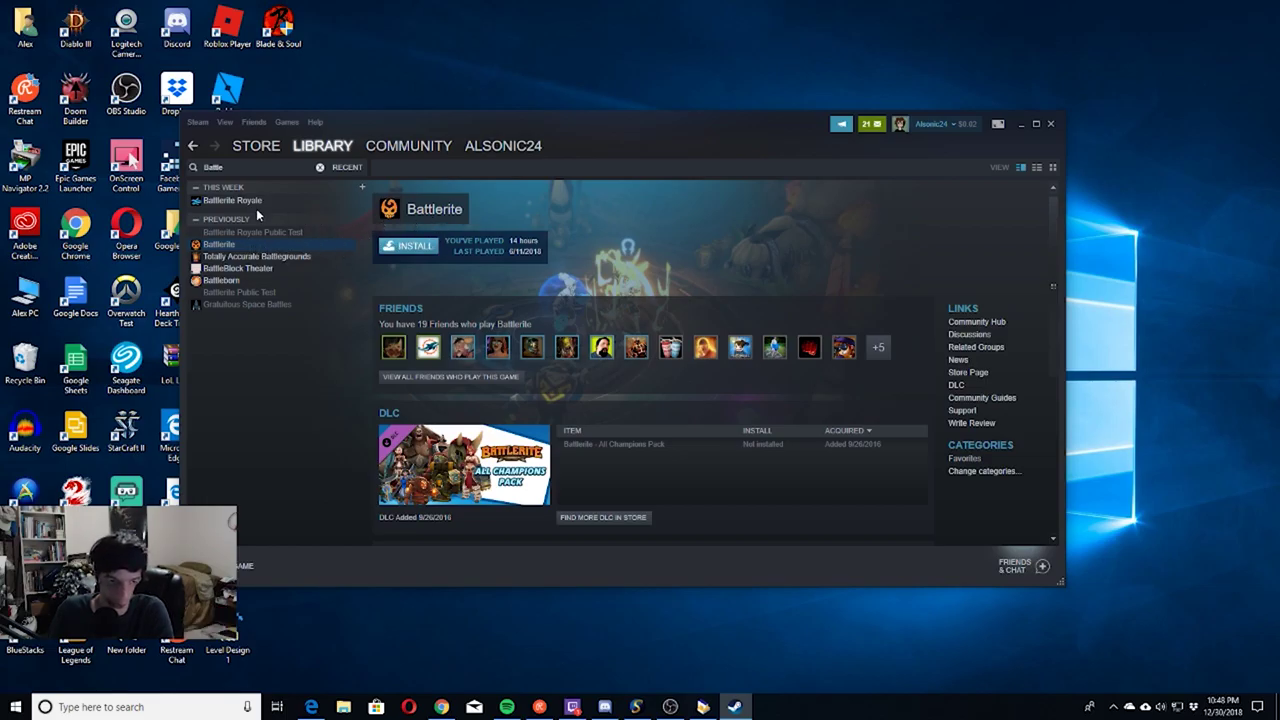
left_click(240, 201)
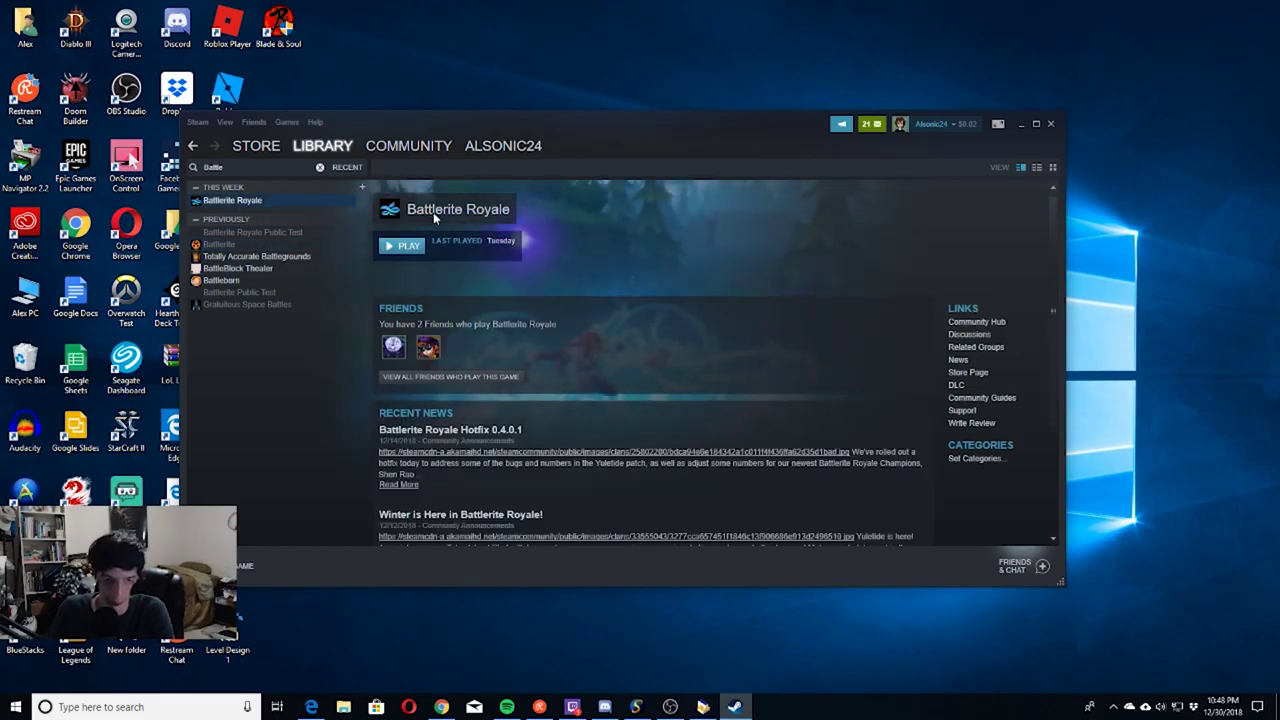
left_click(228, 245)
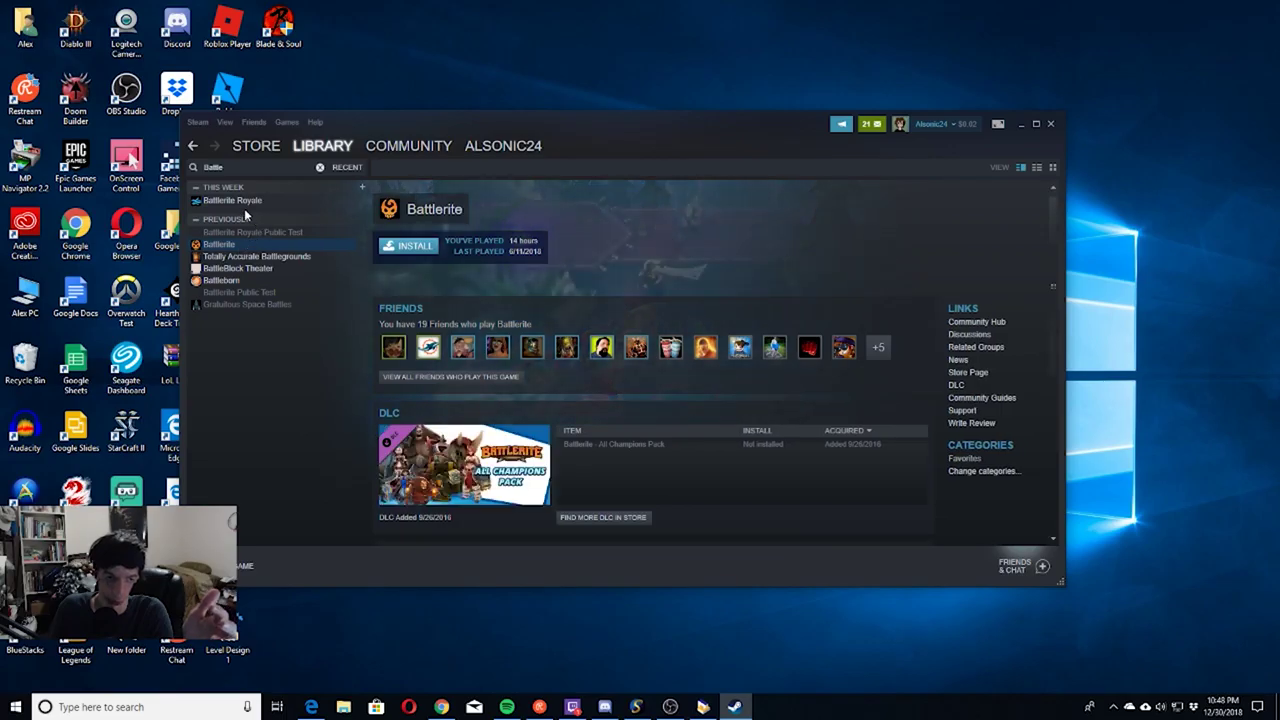
left_click(236, 201)
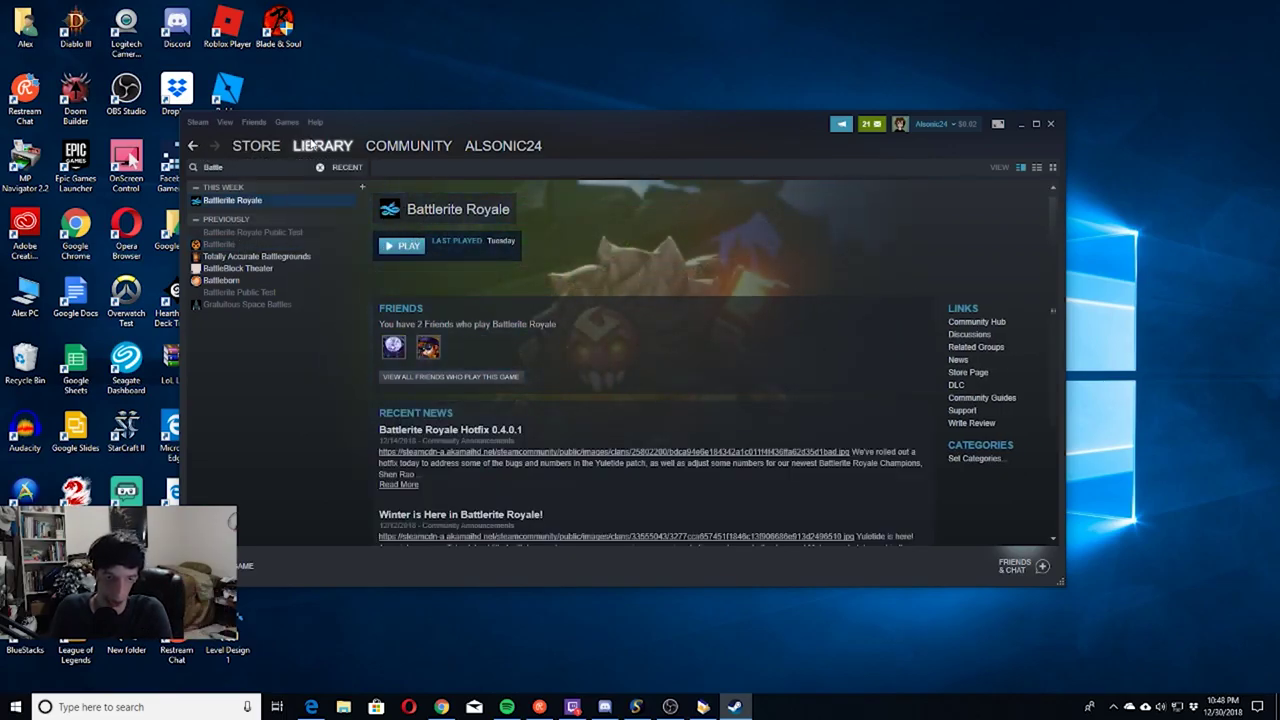
Clear the library search and minimize Steam to check the download progress in the NCSOFT launcher
left_click(320, 167)
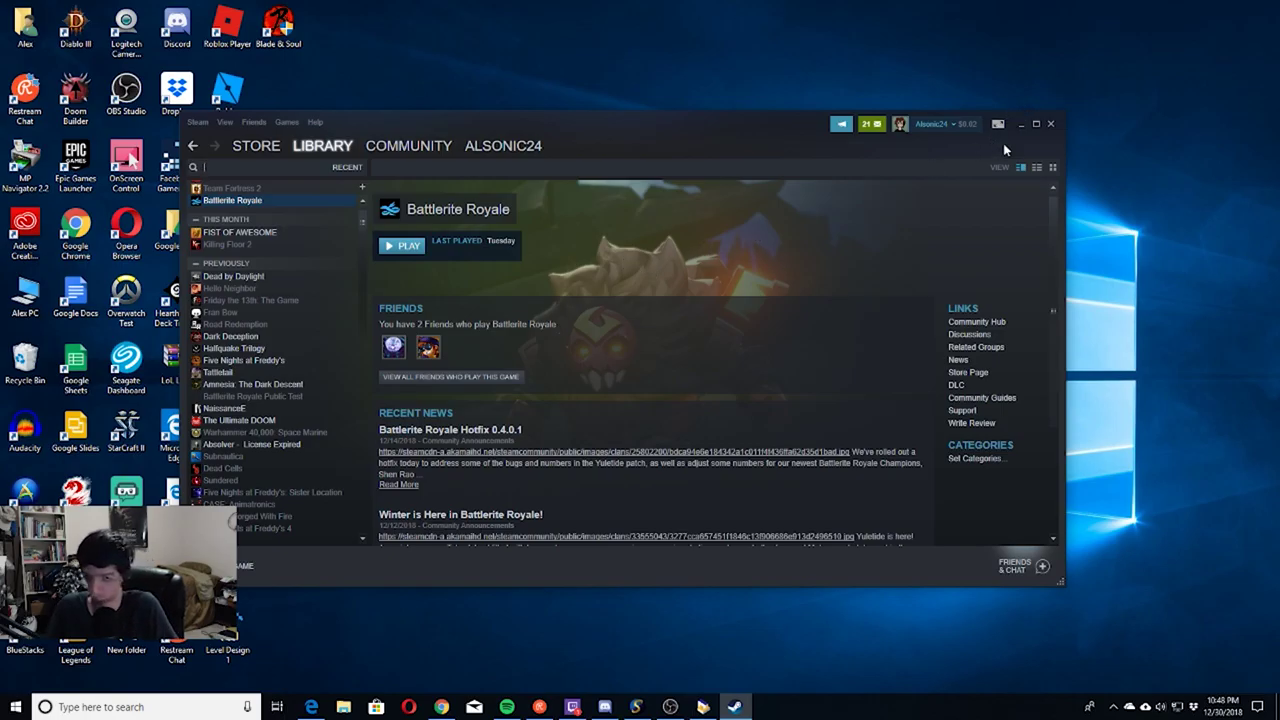
left_click(1021, 124)
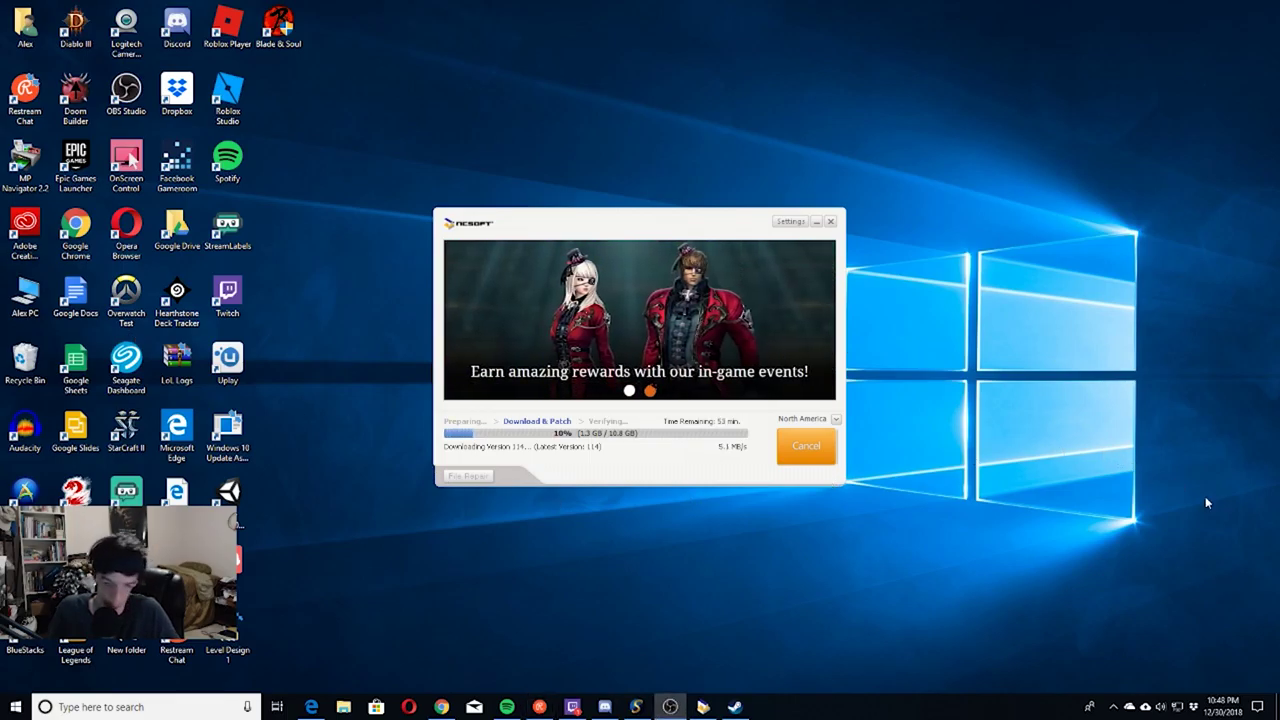
left_click(645, 233)
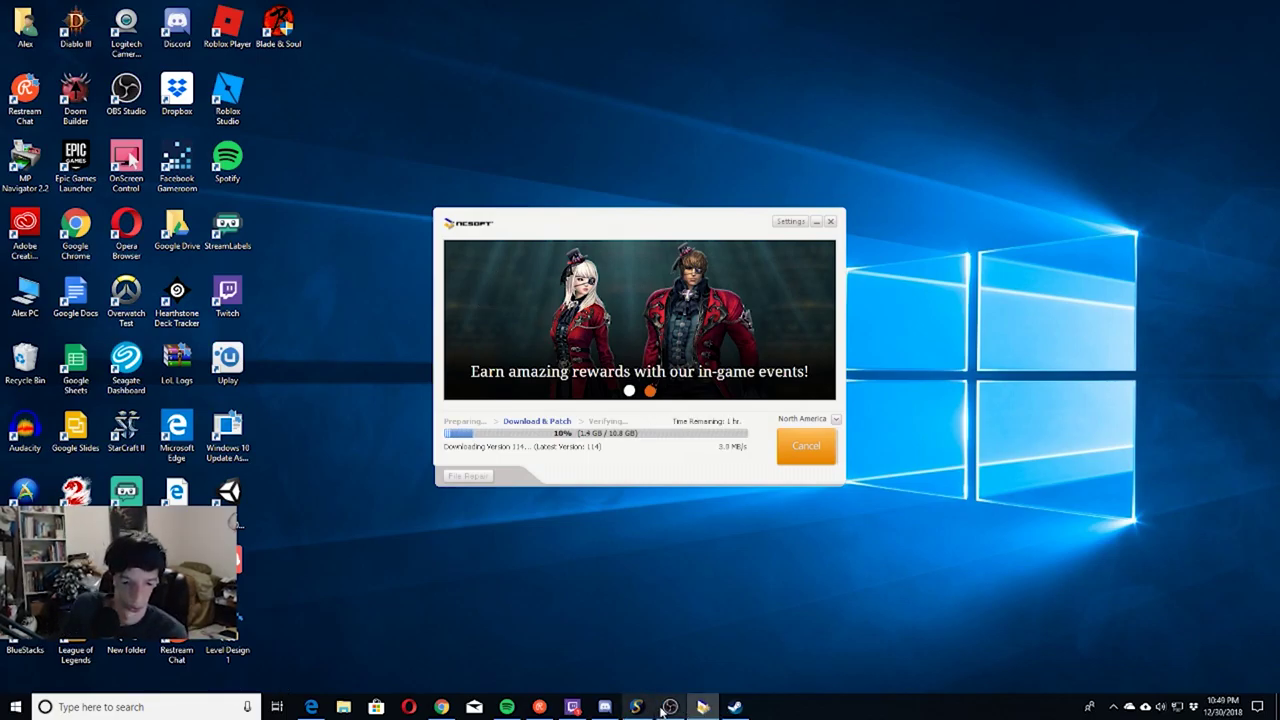
Switch back to Steam and view the Don't Starve Together page in the library
left_click(734, 707)
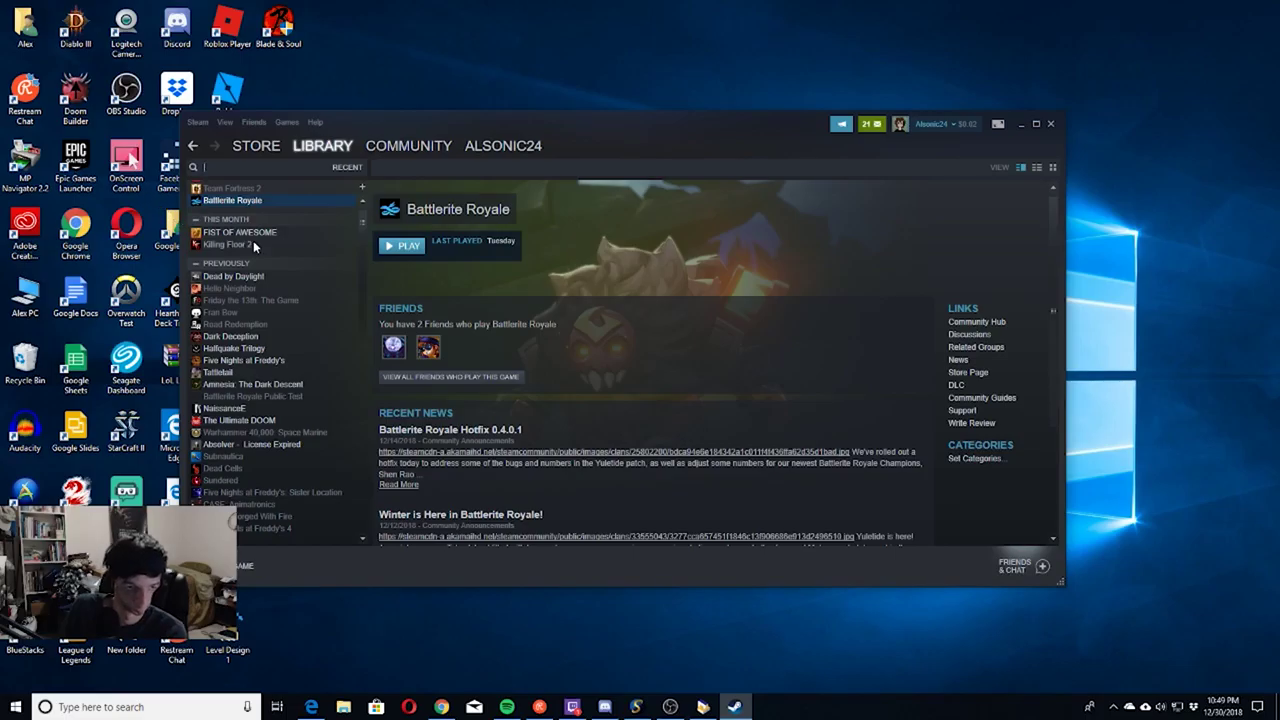
scroll(254, 246, "up", 3)
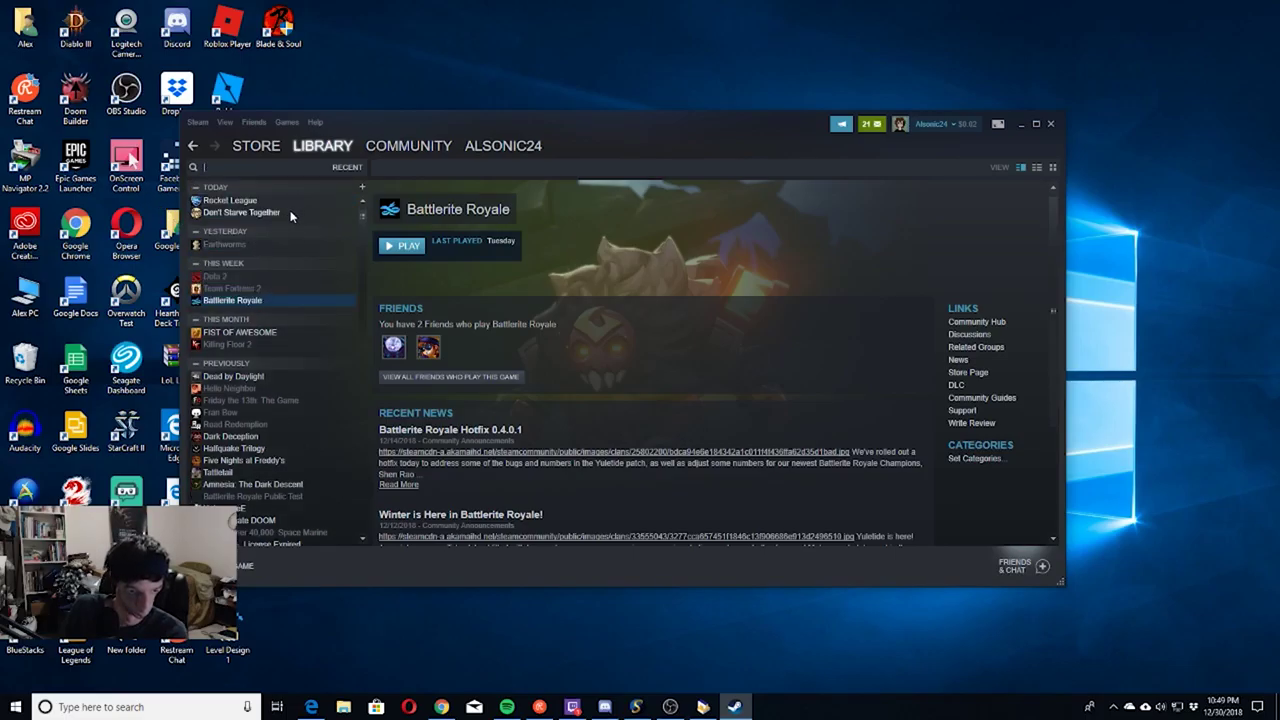
scroll(288, 210, "down", 1)
scroll(288, 210, "up", 1)
left_click(265, 214)
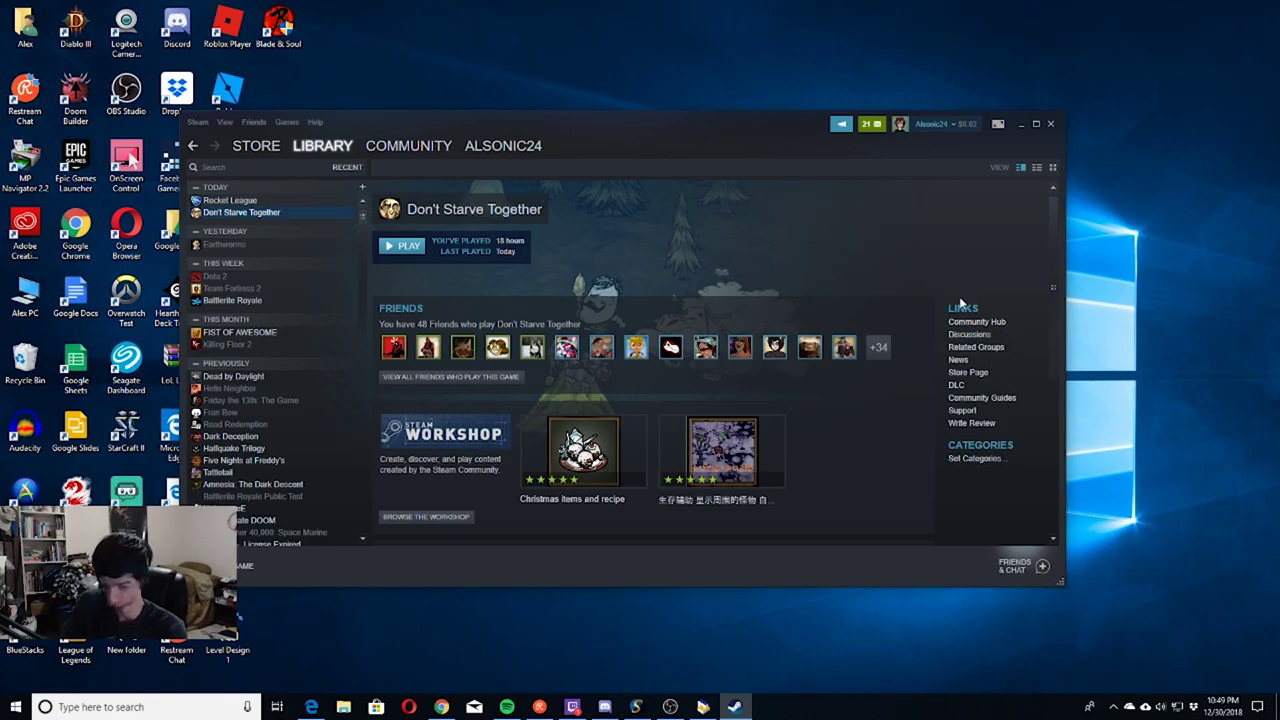
Check the update settings and local files disk usage in the Don't Starve Together properties, then close them
right_click(236, 214)
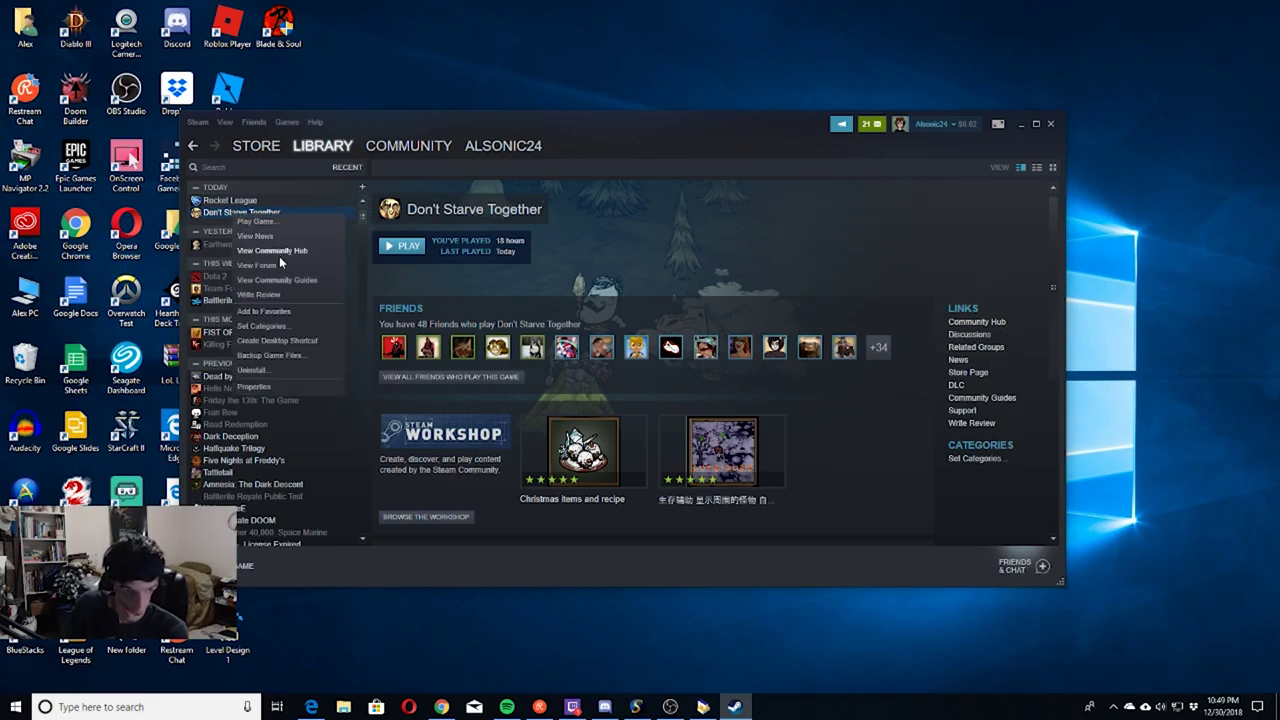
left_click(299, 386)
left_click(539, 175)
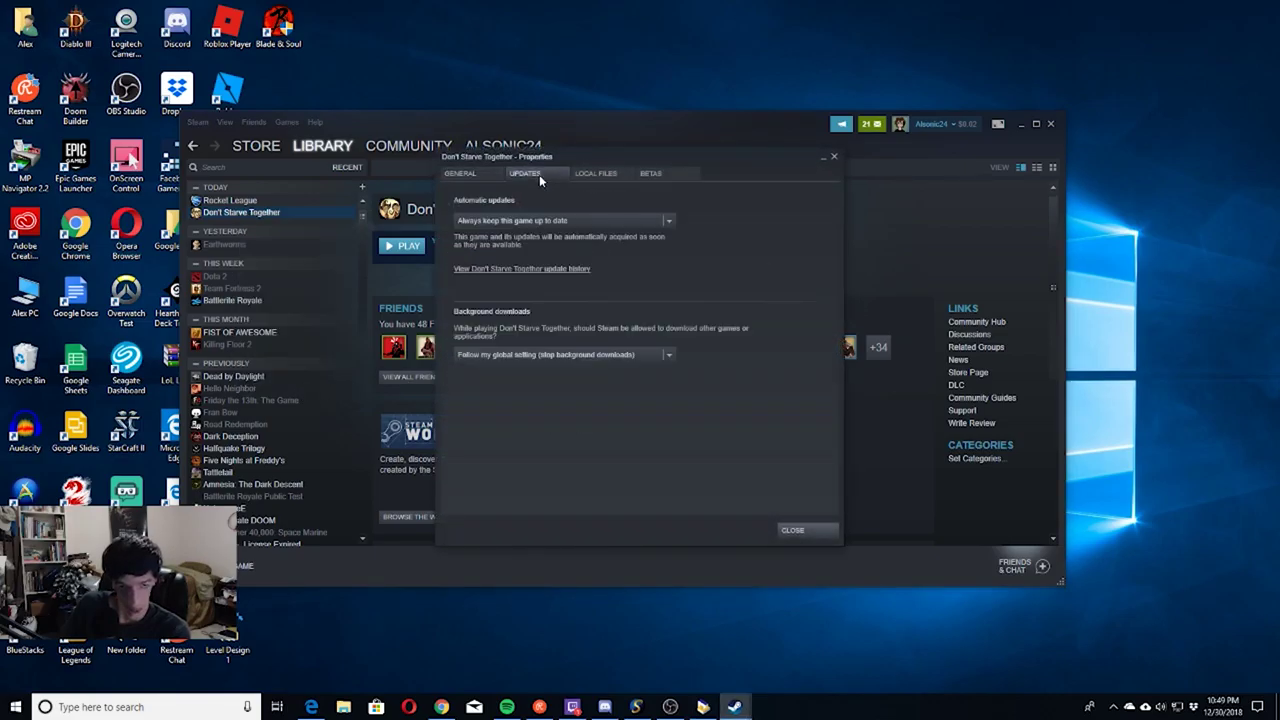
left_click(595, 175)
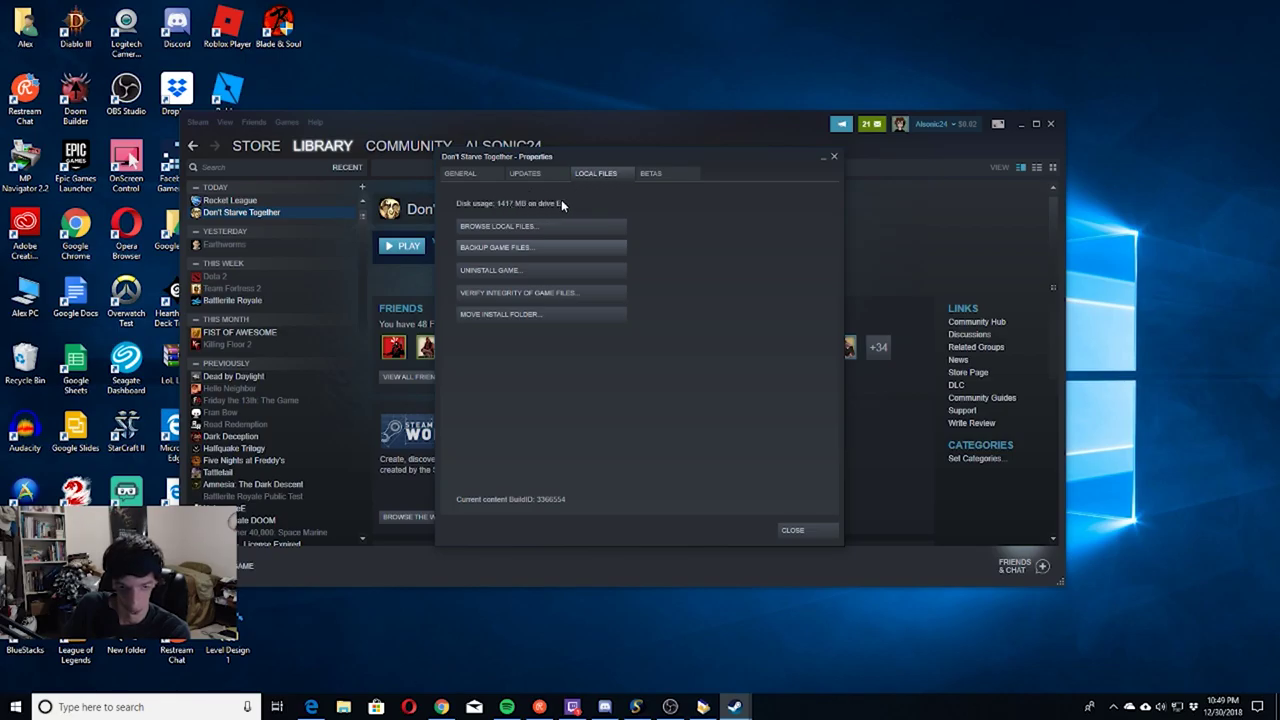
left_click(834, 157)
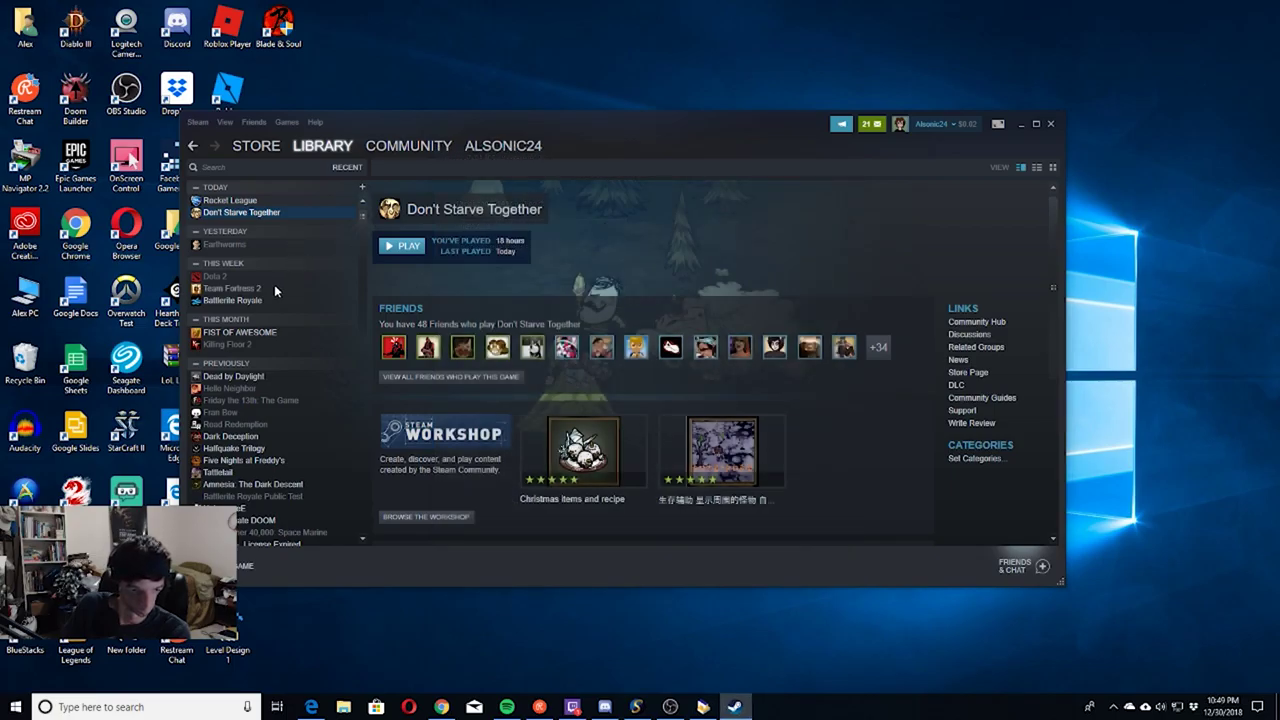
View the Dota 2, Team Fortress 2, Battlerite Royale and Killing Floor 2 pages in the library
left_click(233, 277)
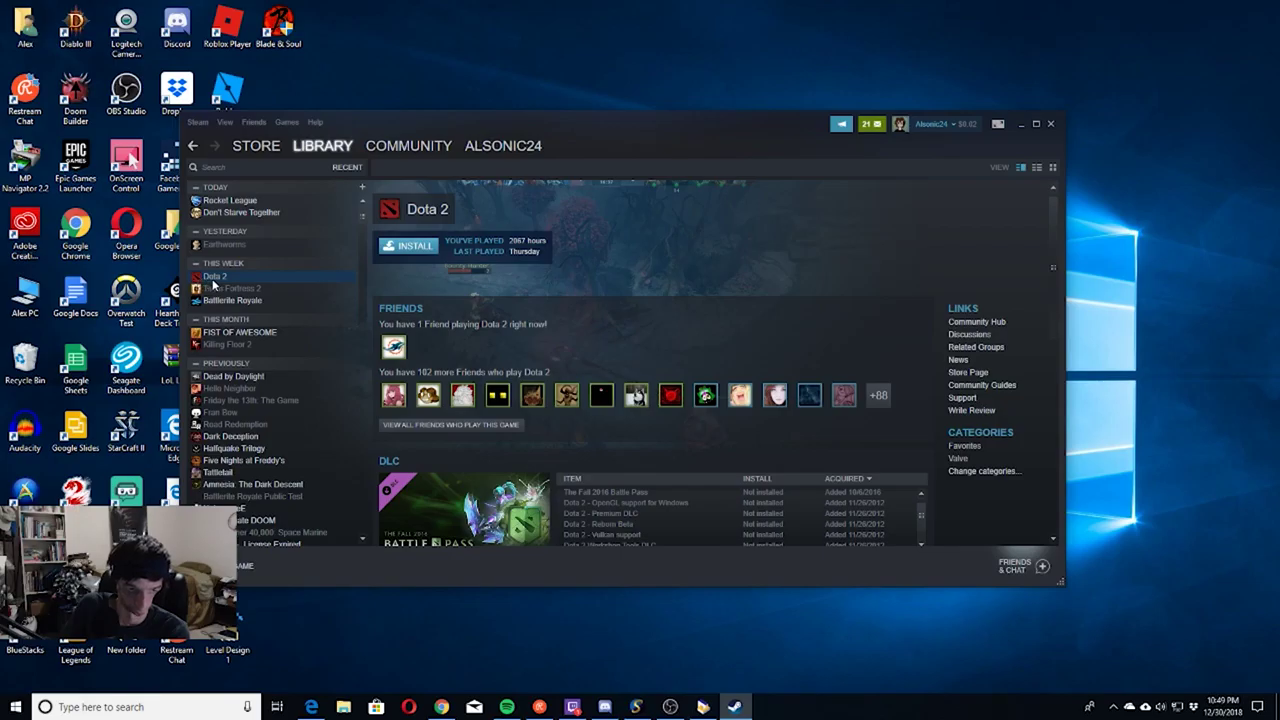
left_click(232, 289)
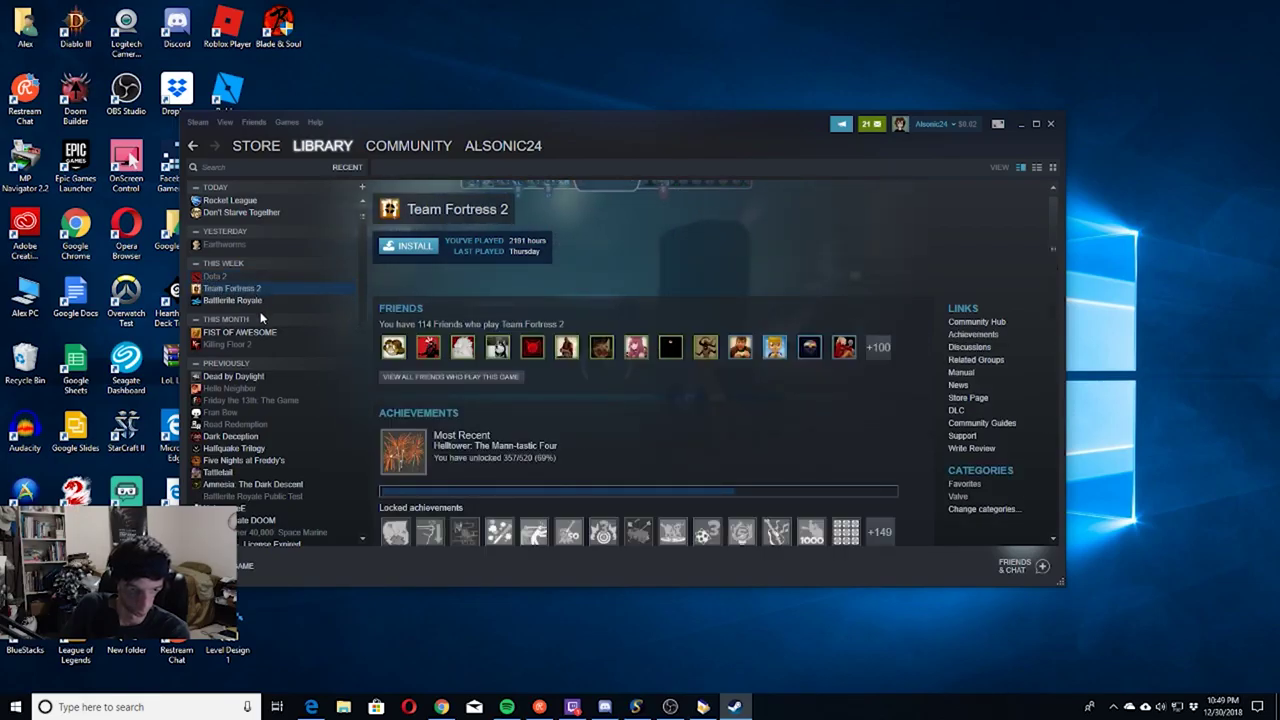
left_click(255, 304)
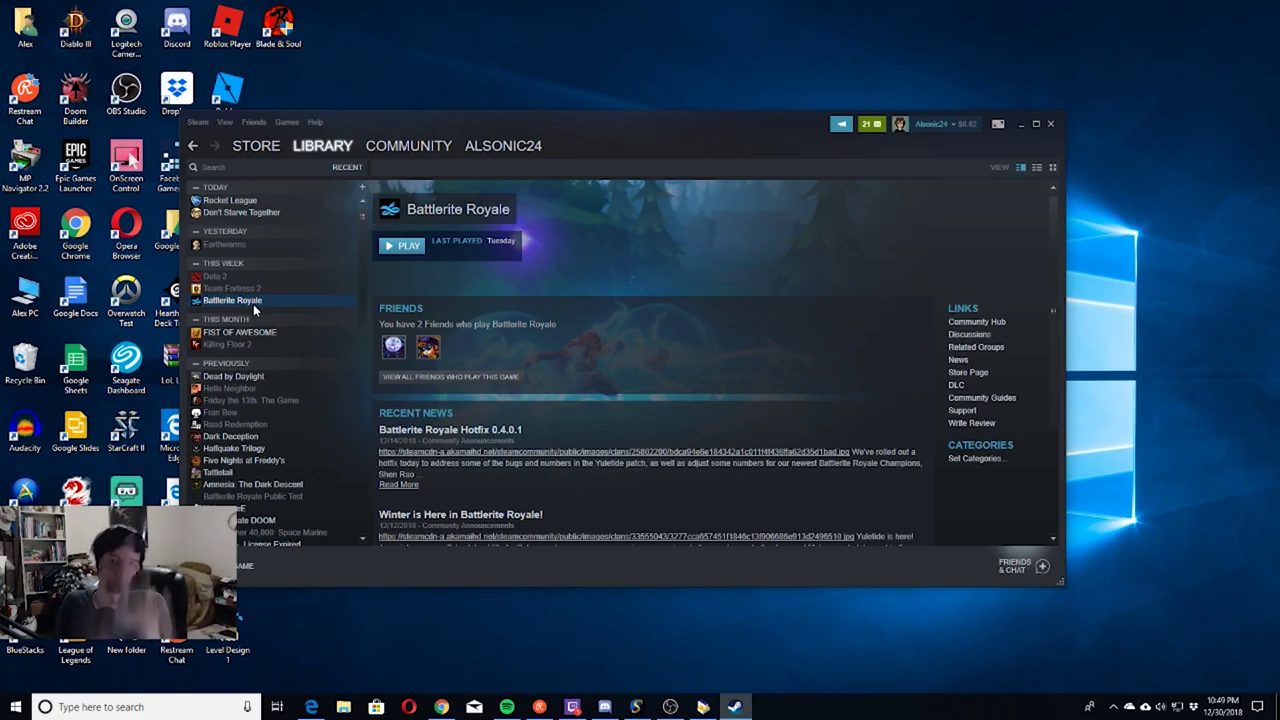
left_click(228, 291)
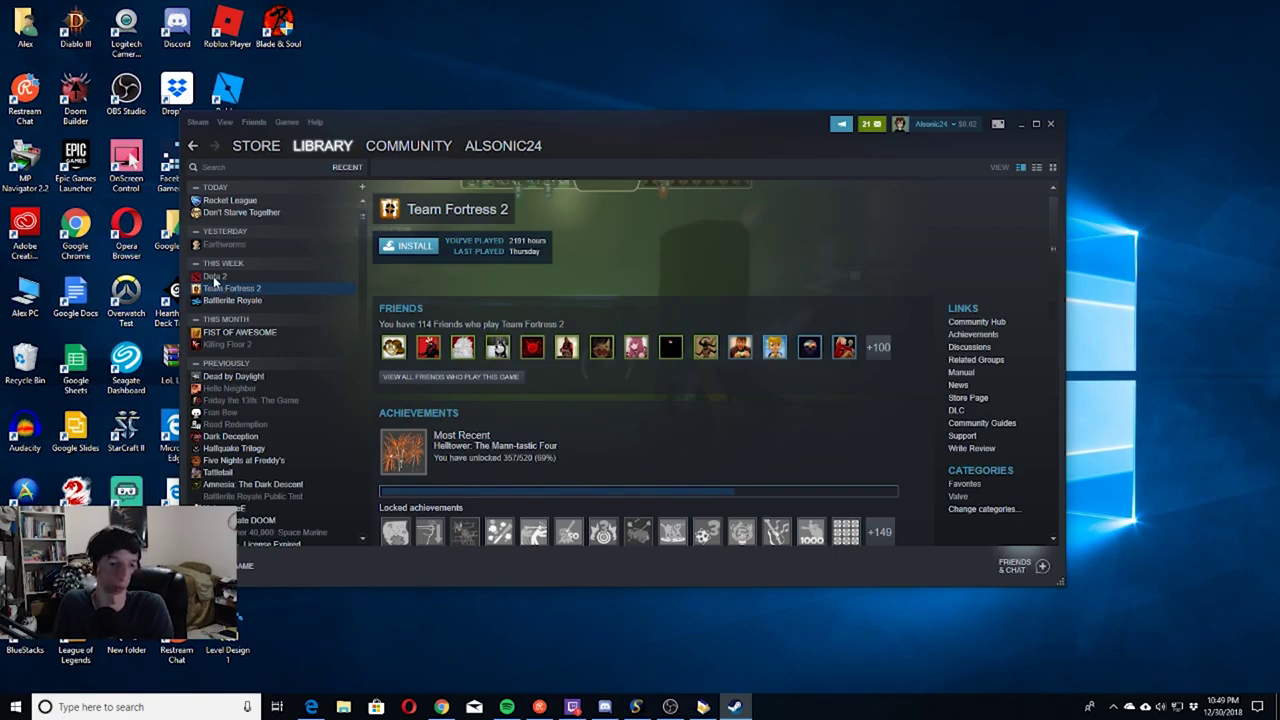
left_click(214, 278)
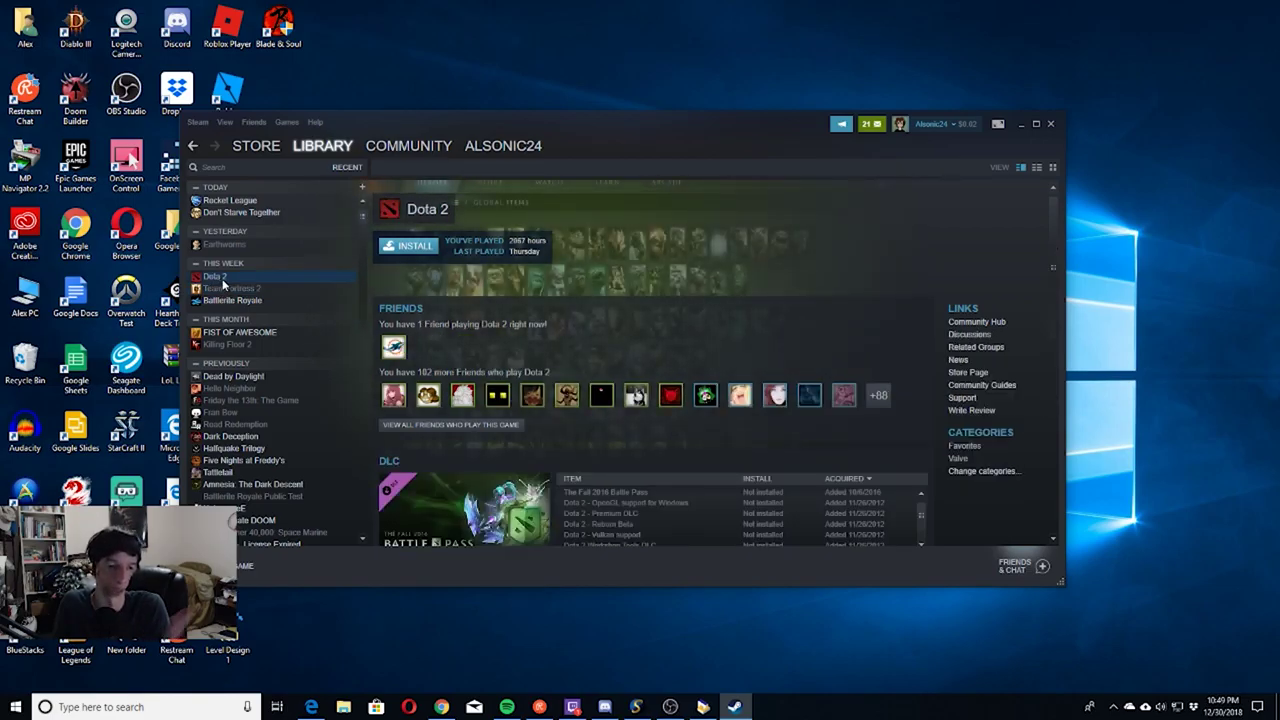
left_click(234, 290)
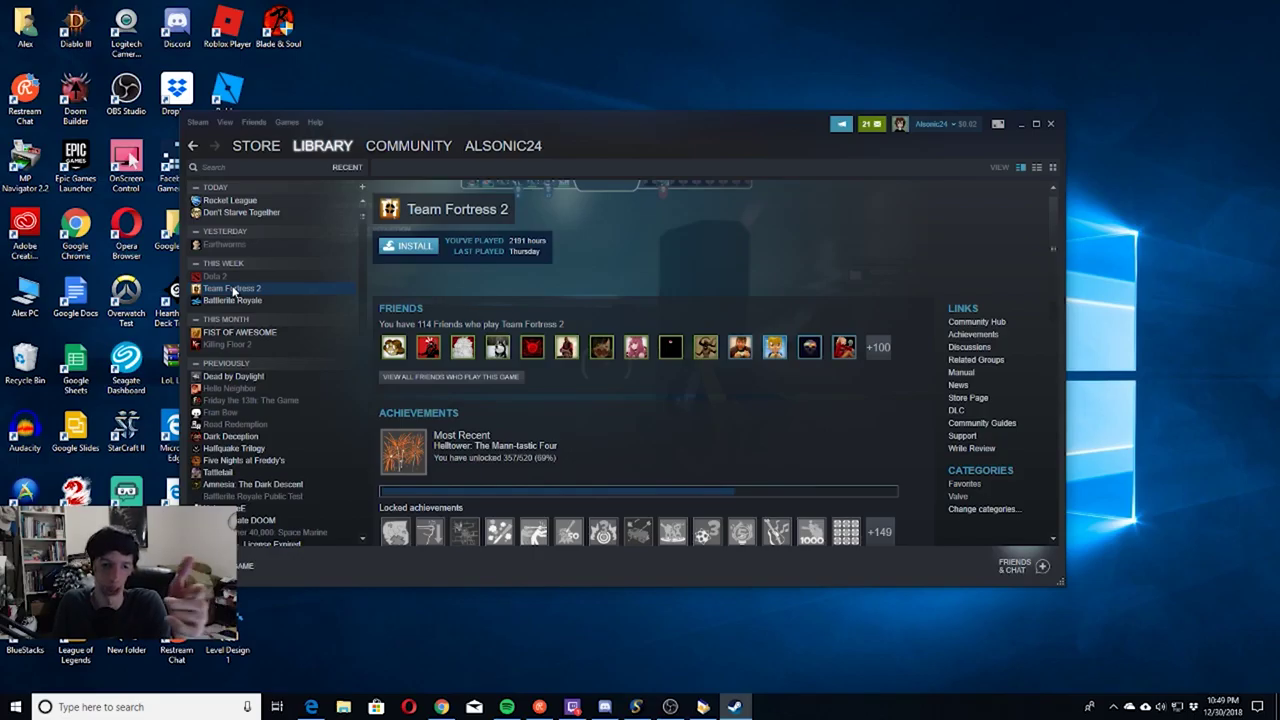
left_click(222, 278)
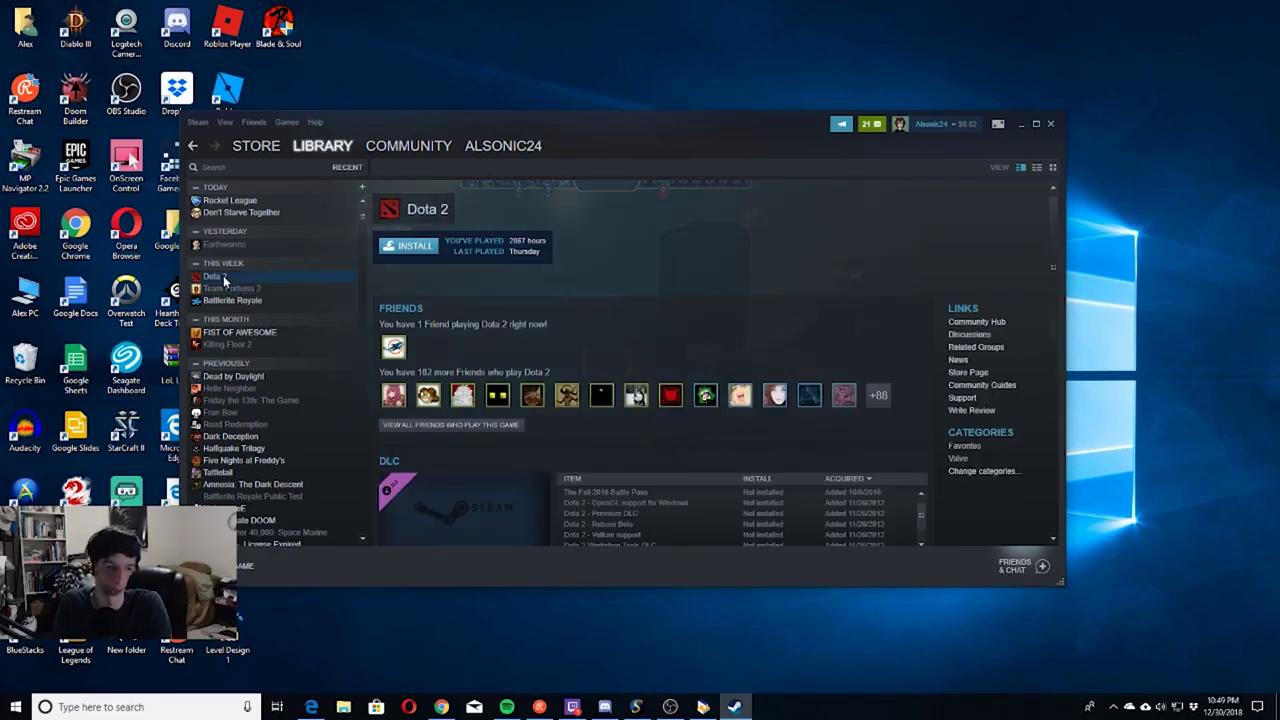
left_click(238, 344)
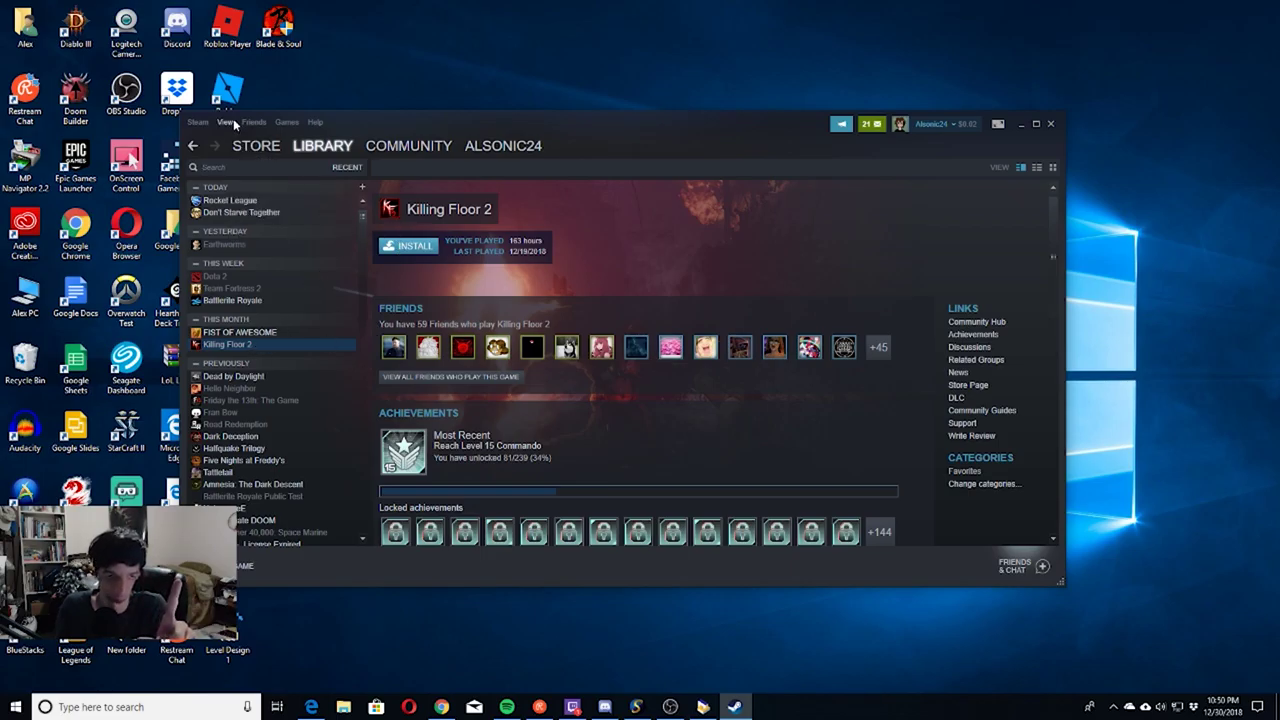
Open the Steam library folders list from the Downloads settings and select the E:\Games folder
left_click(285, 122)
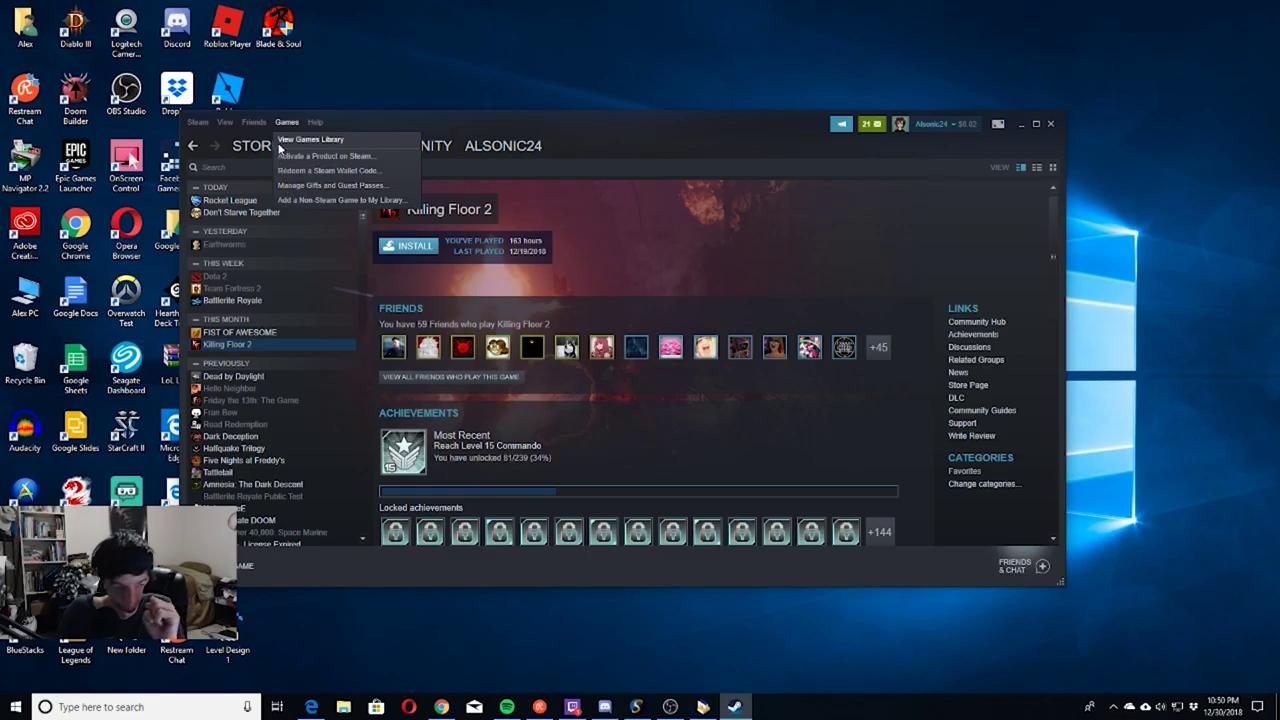
mouse_move(265, 133)
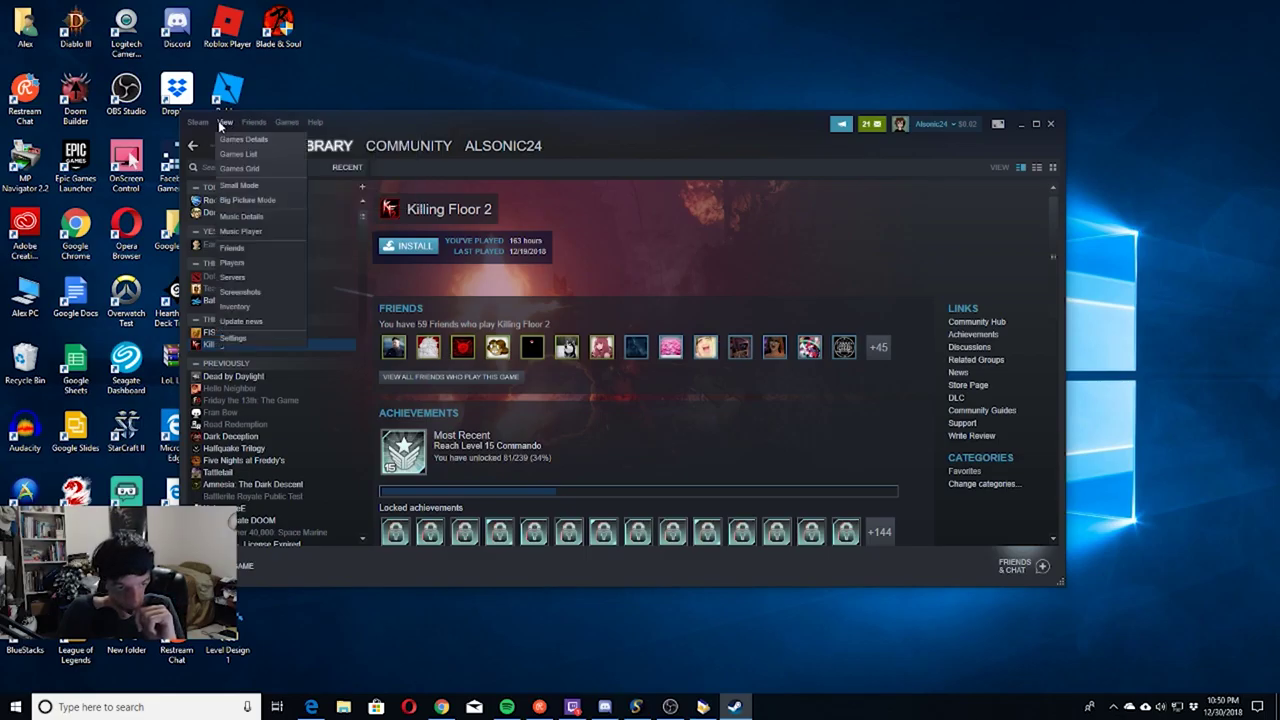
mouse_move(205, 125)
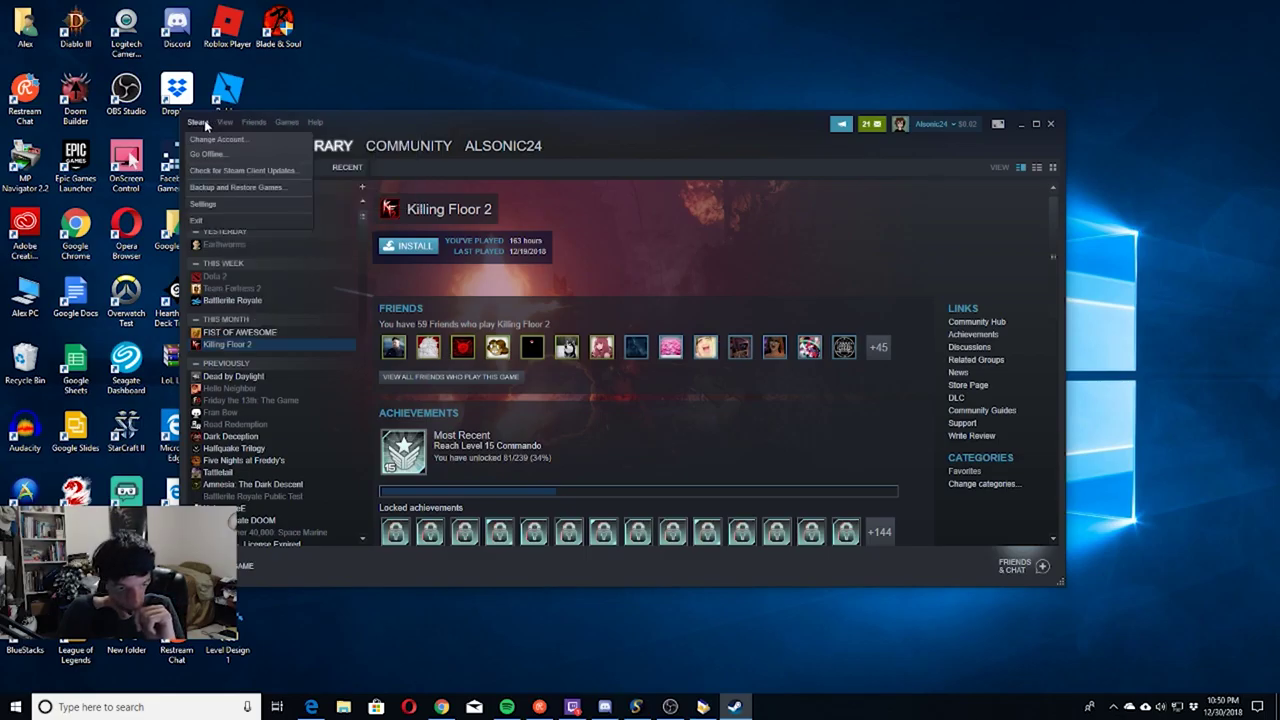
left_click(228, 204)
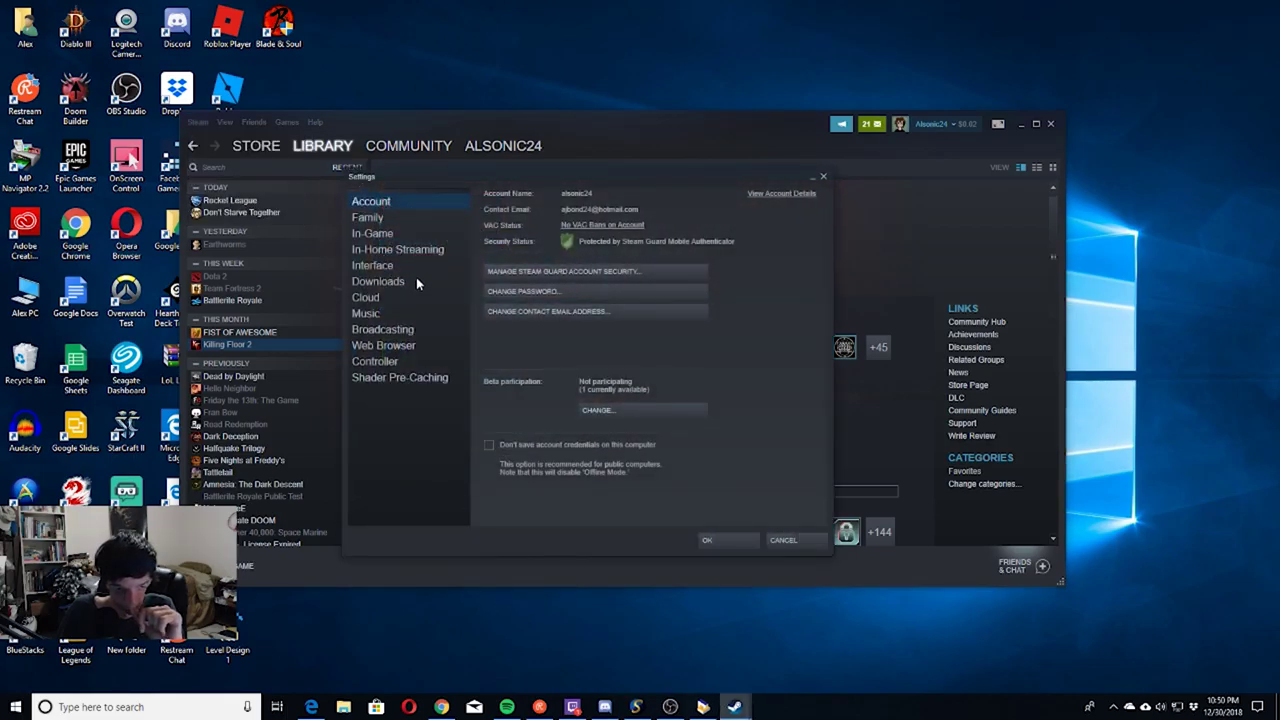
left_click(402, 283)
left_click(525, 215)
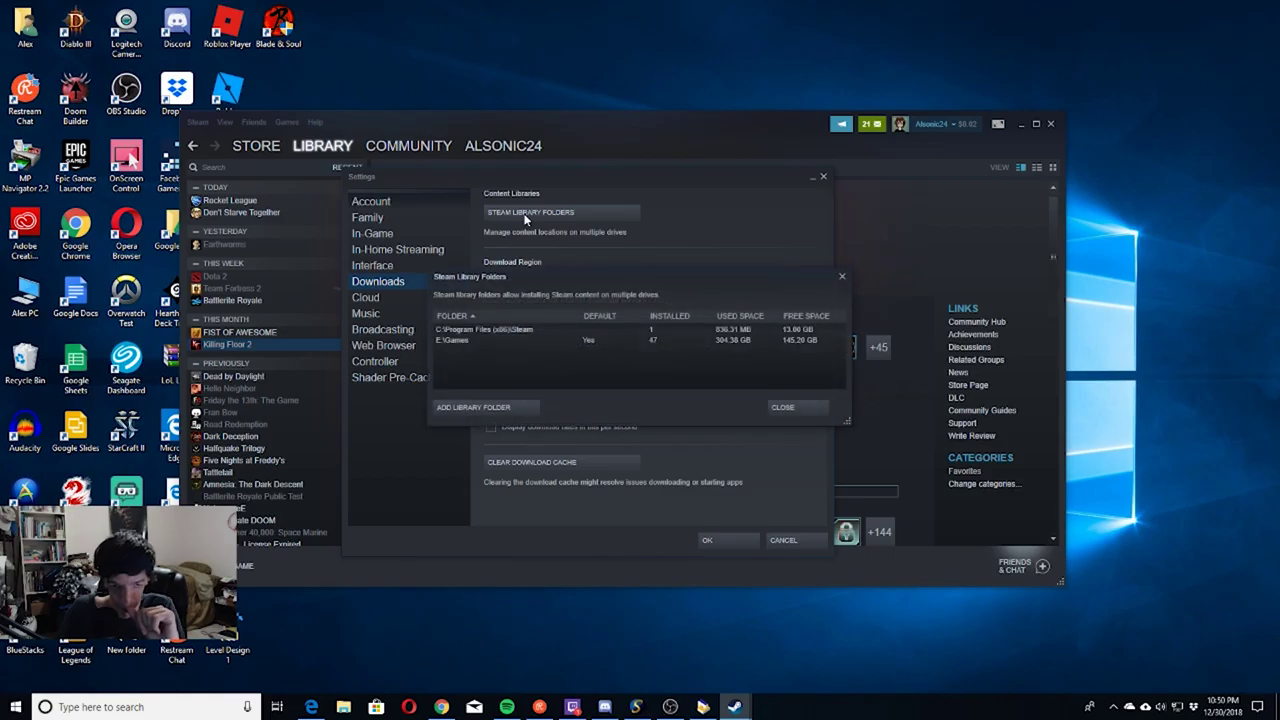
left_click(489, 331)
left_click(494, 341)
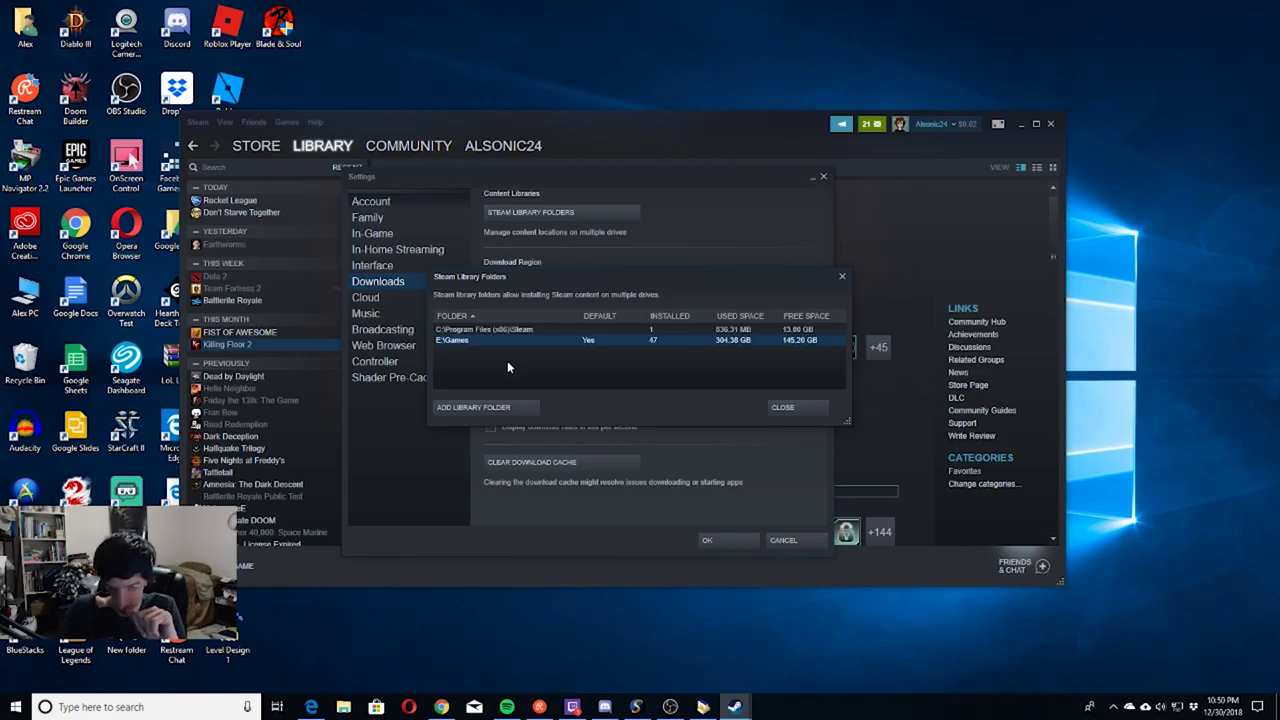
Start adding a Steam library folder, switch the location to the F: drive and select its BnS folder
left_click(473, 410)
scroll(673, 284, "up", 10)
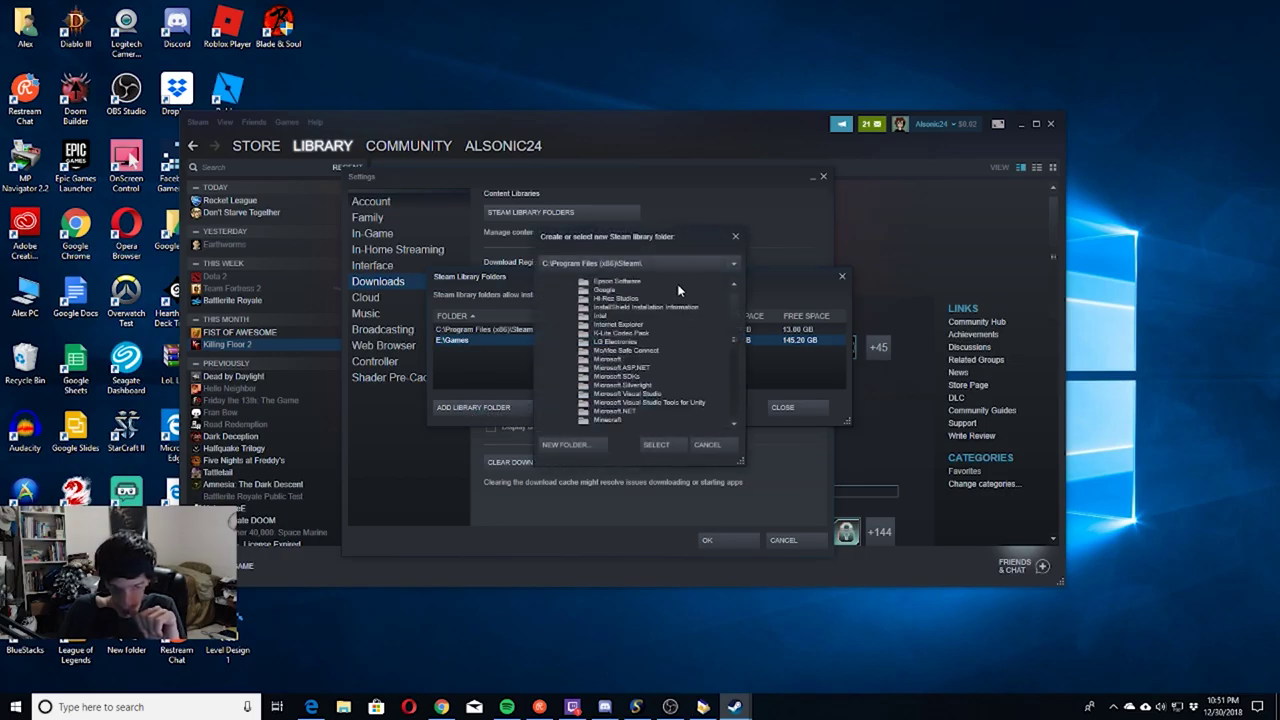
left_click(664, 264)
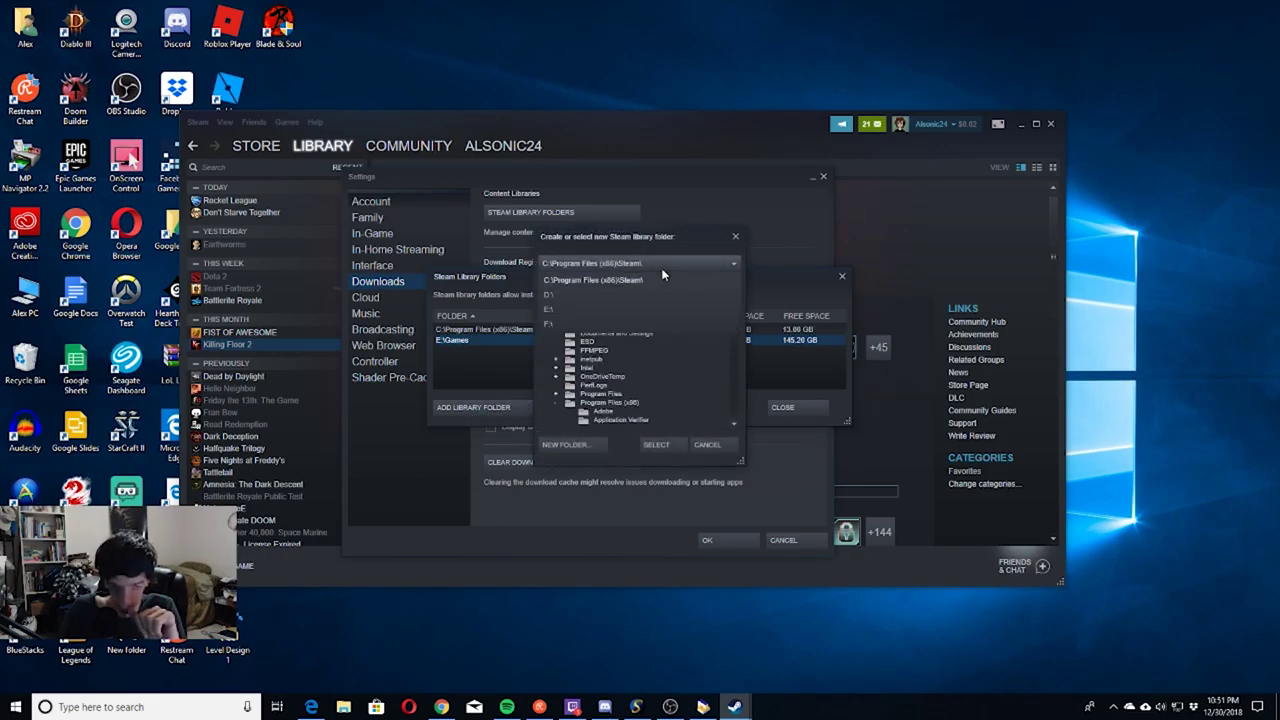
left_click(562, 326)
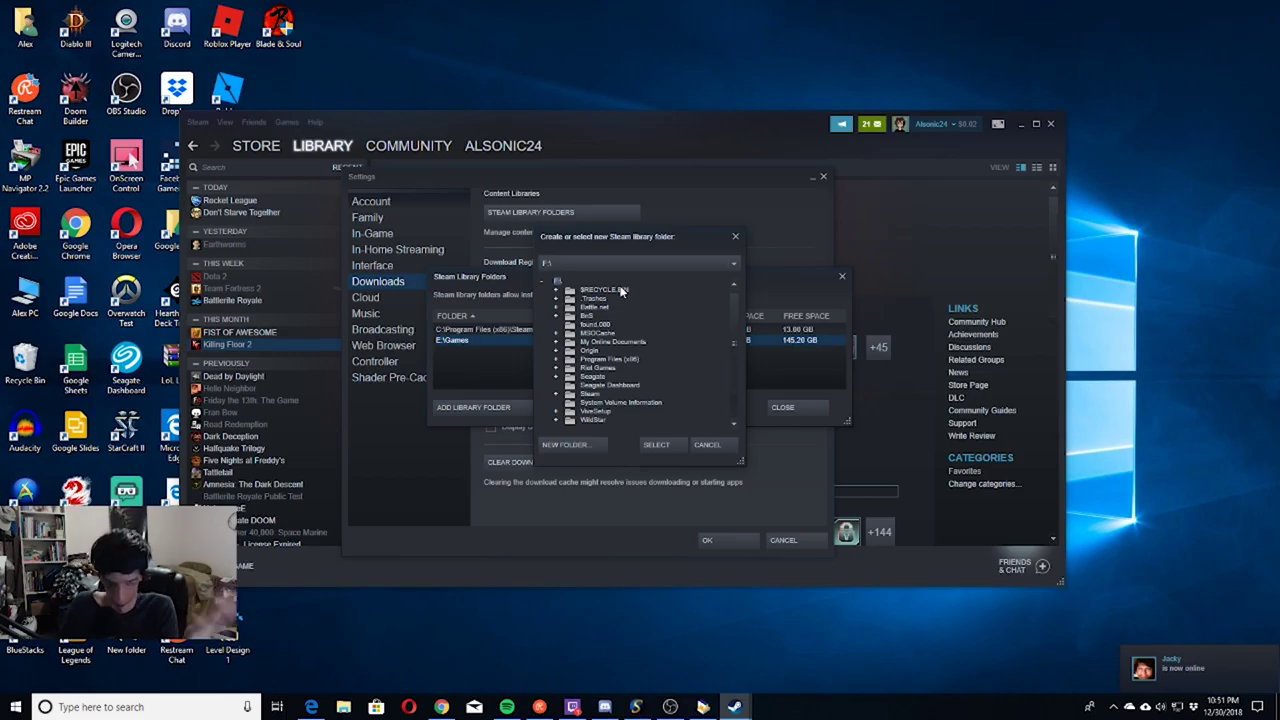
left_click(606, 315)
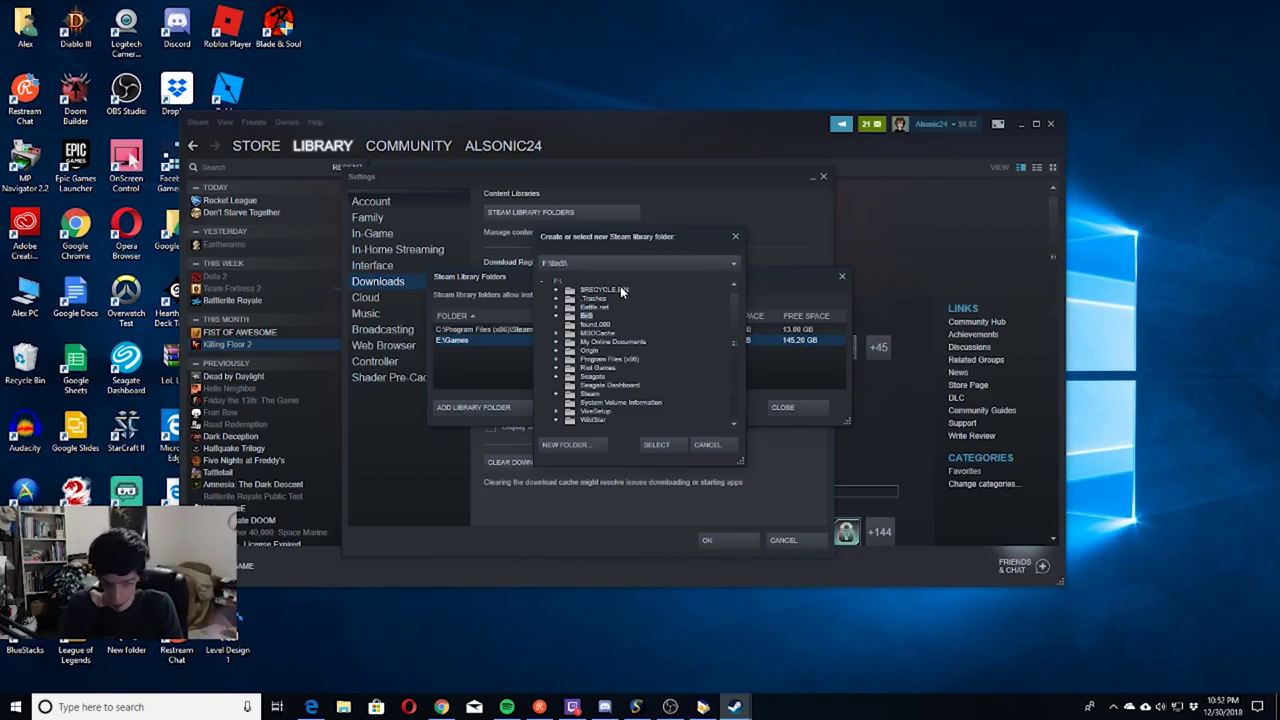
Select and expand the Steam folder on the F: drive, and move the folder selection dialog aside
scroll(620, 305, "down", 1)
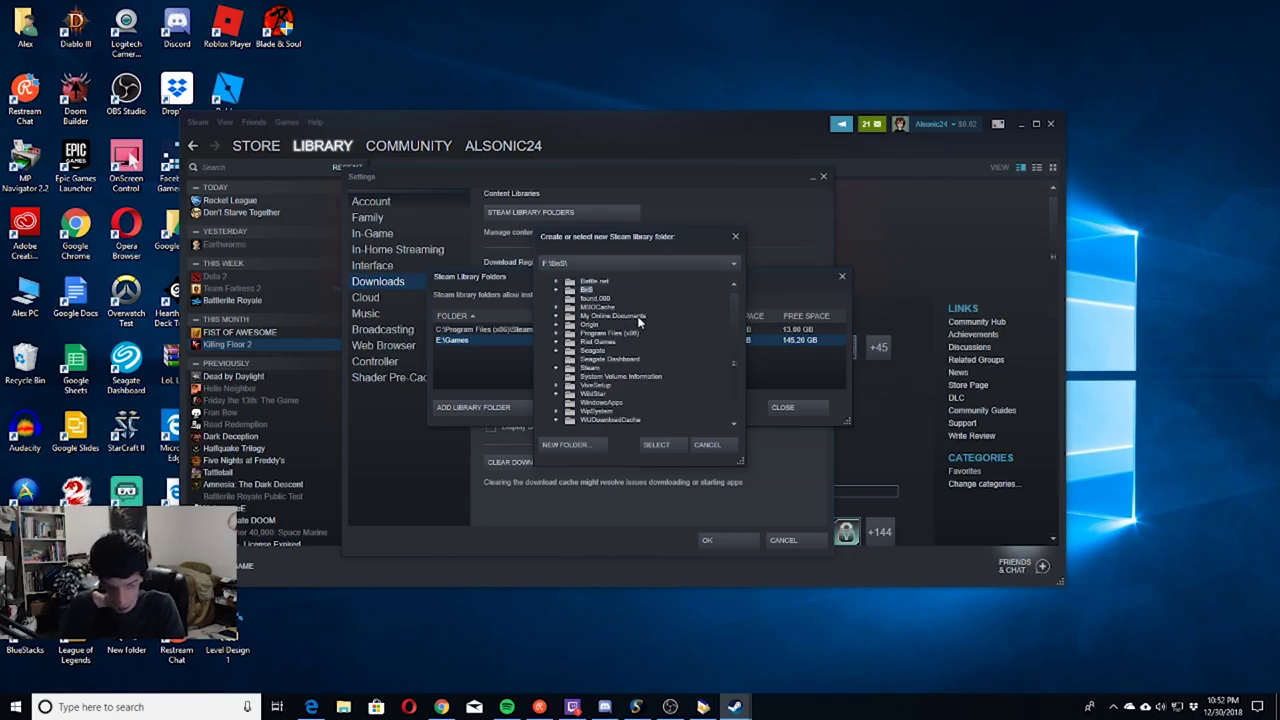
scroll(636, 314, "up", 1)
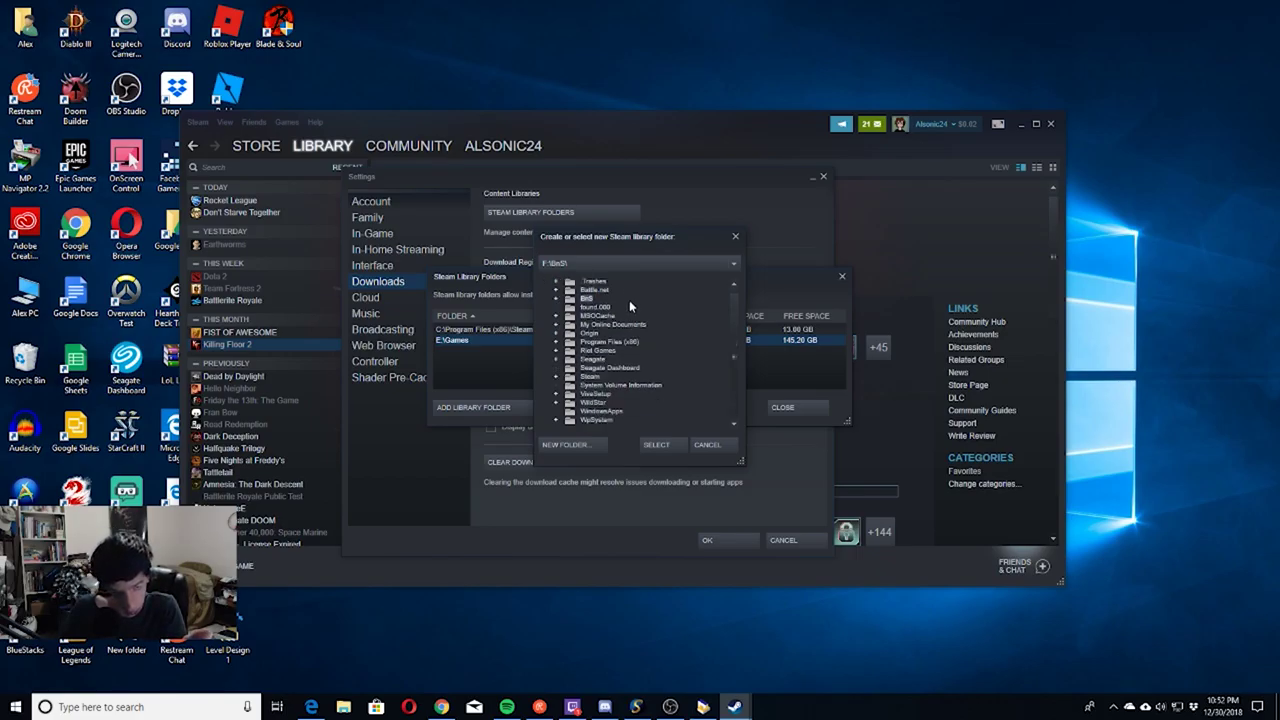
scroll(636, 309, "down", 1)
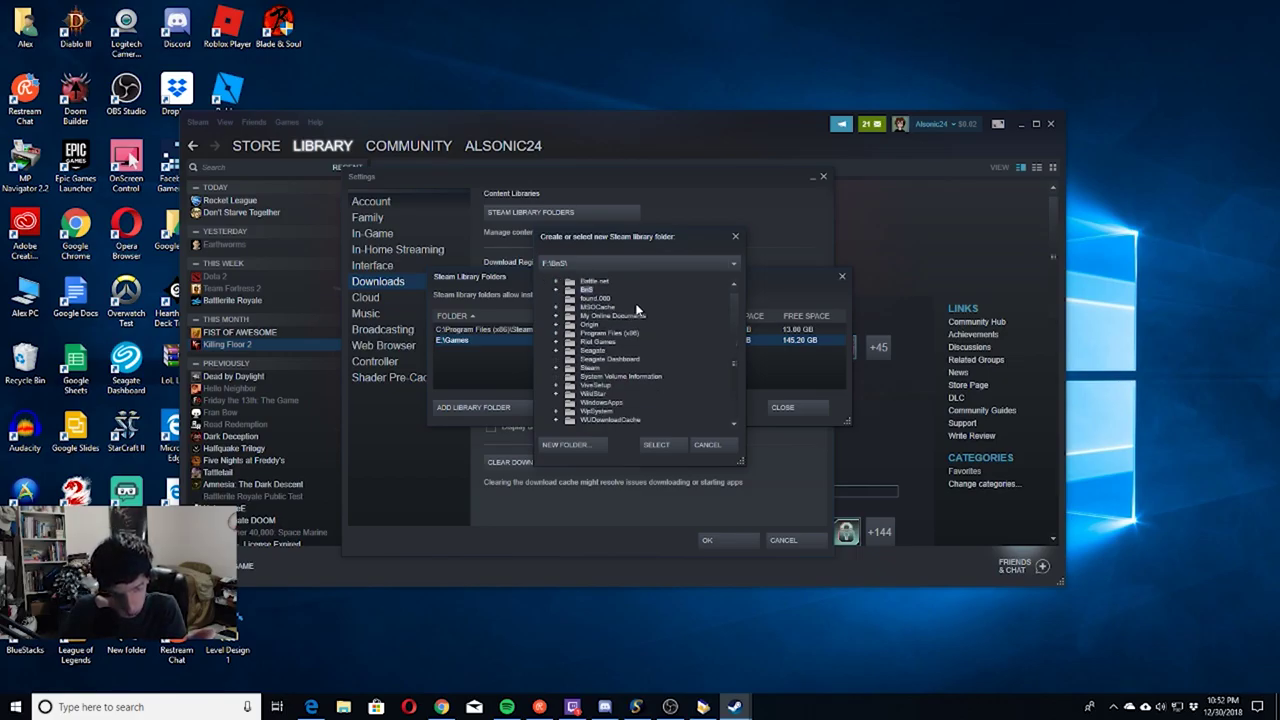
left_click(602, 369)
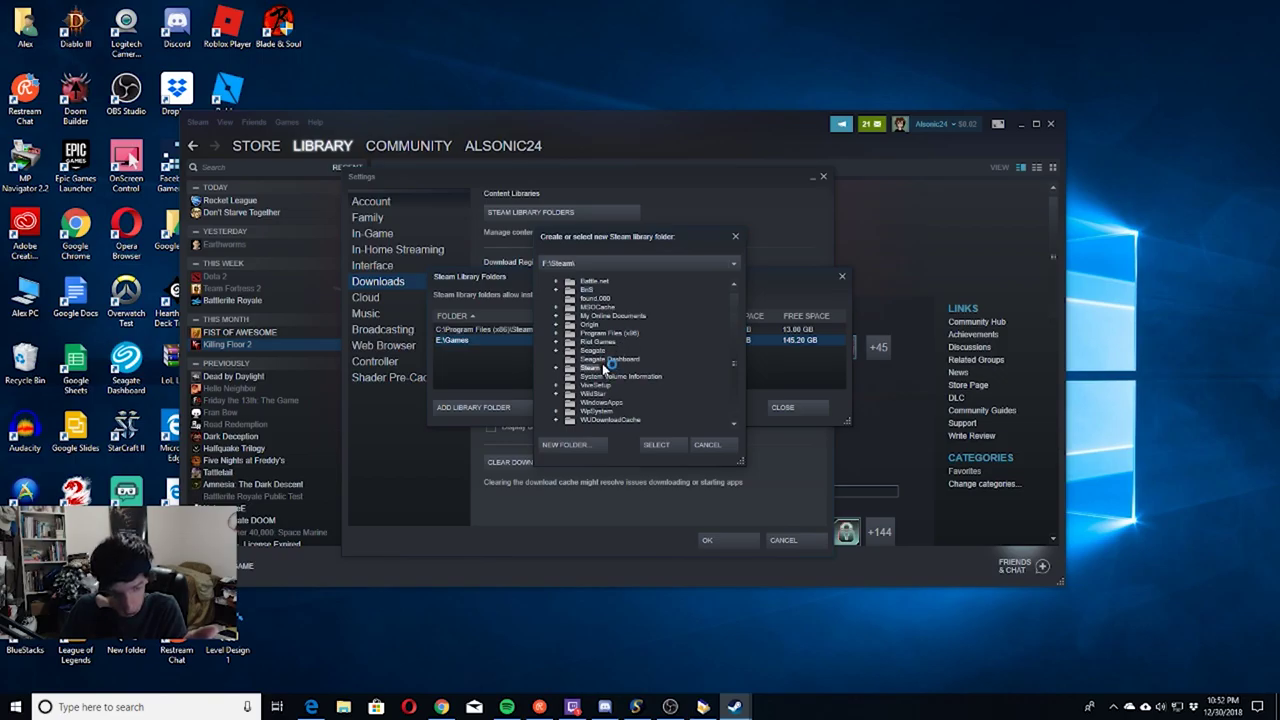
double_click(602, 365)
scroll(635, 373, "down", 2)
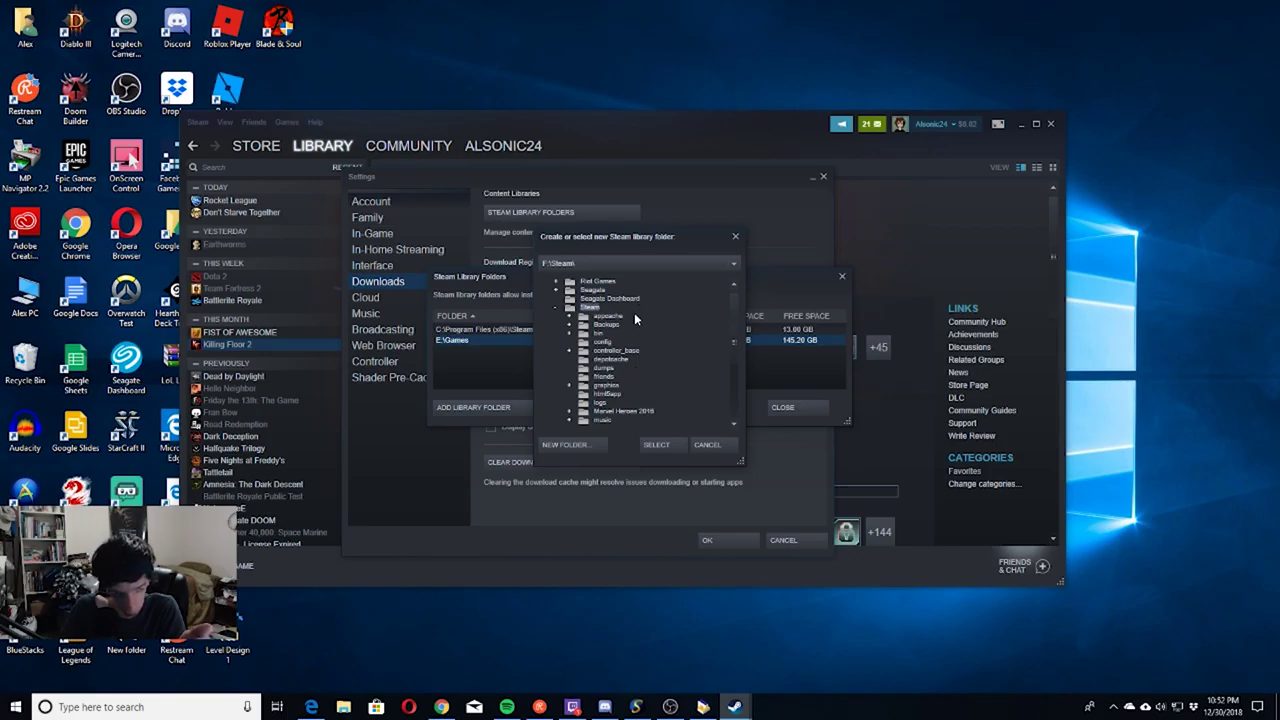
left_click_drag(601, 246, 732, 238)
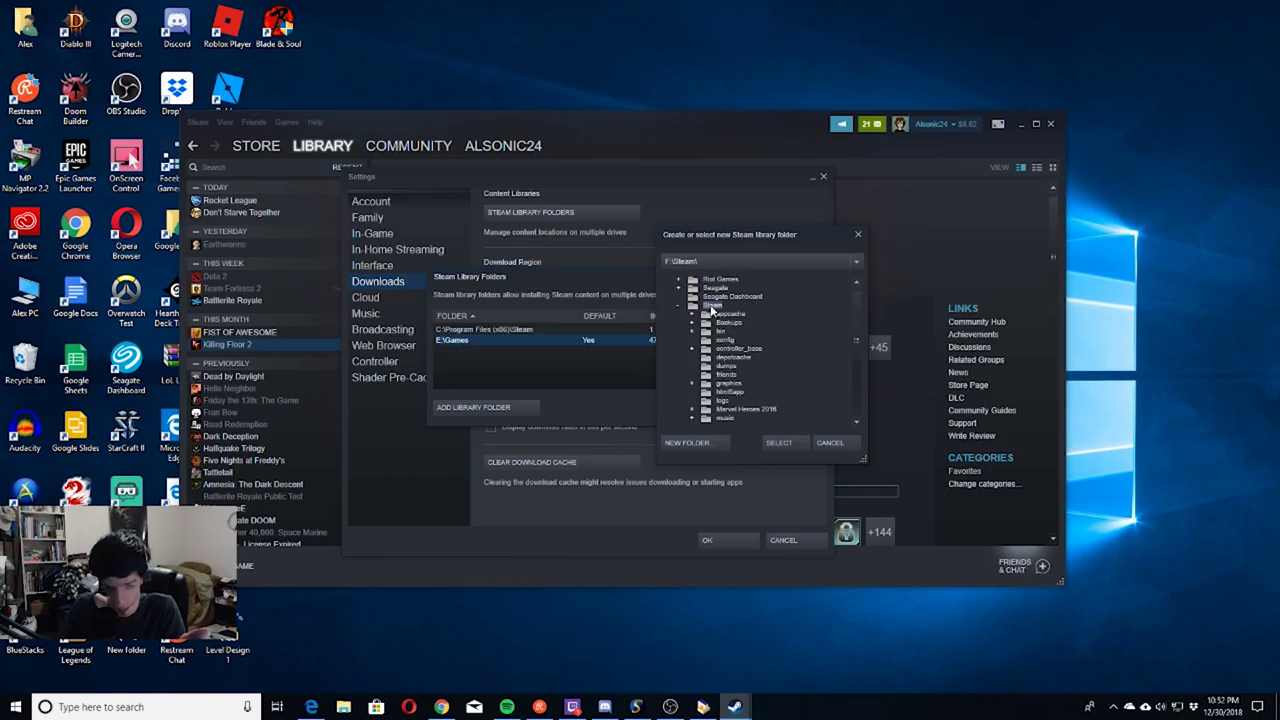
Look through the subfolders of F:\Steam for the one that holds the games
scroll(750, 315, "down", 6)
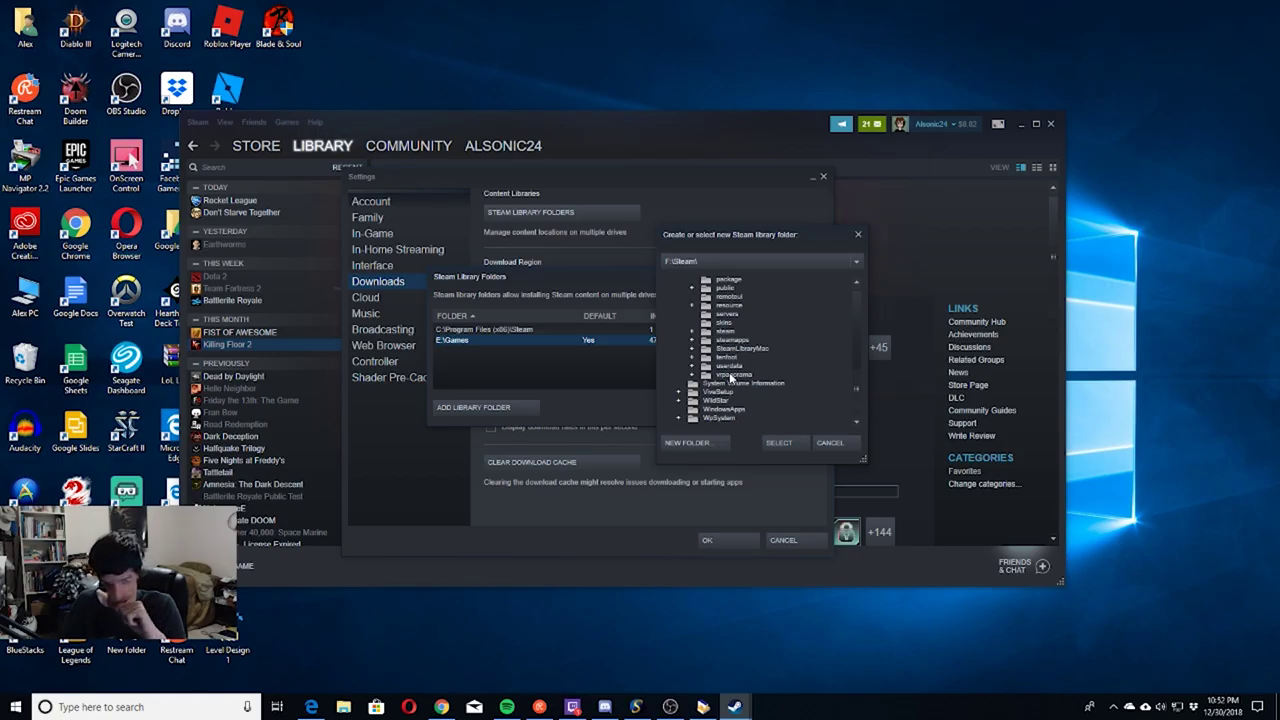
scroll(729, 372, "up", 2)
scroll(730, 377, "up", 1)
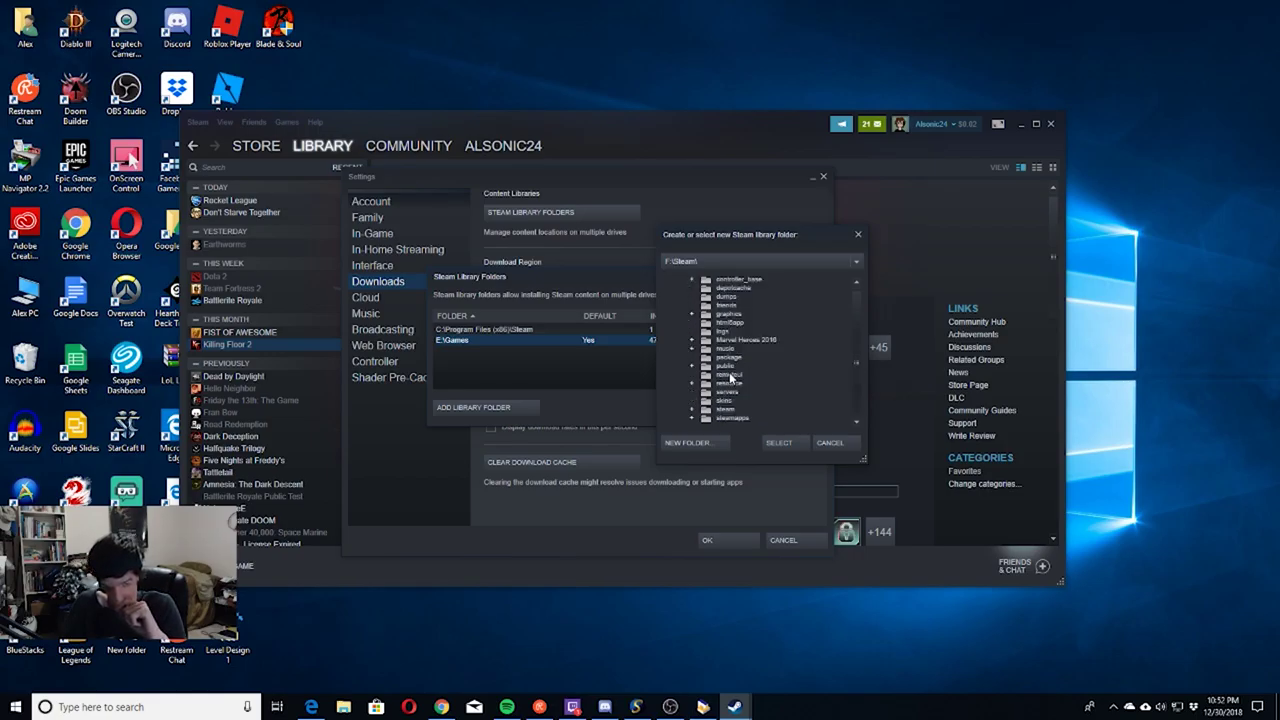
scroll(730, 377, "up", 1)
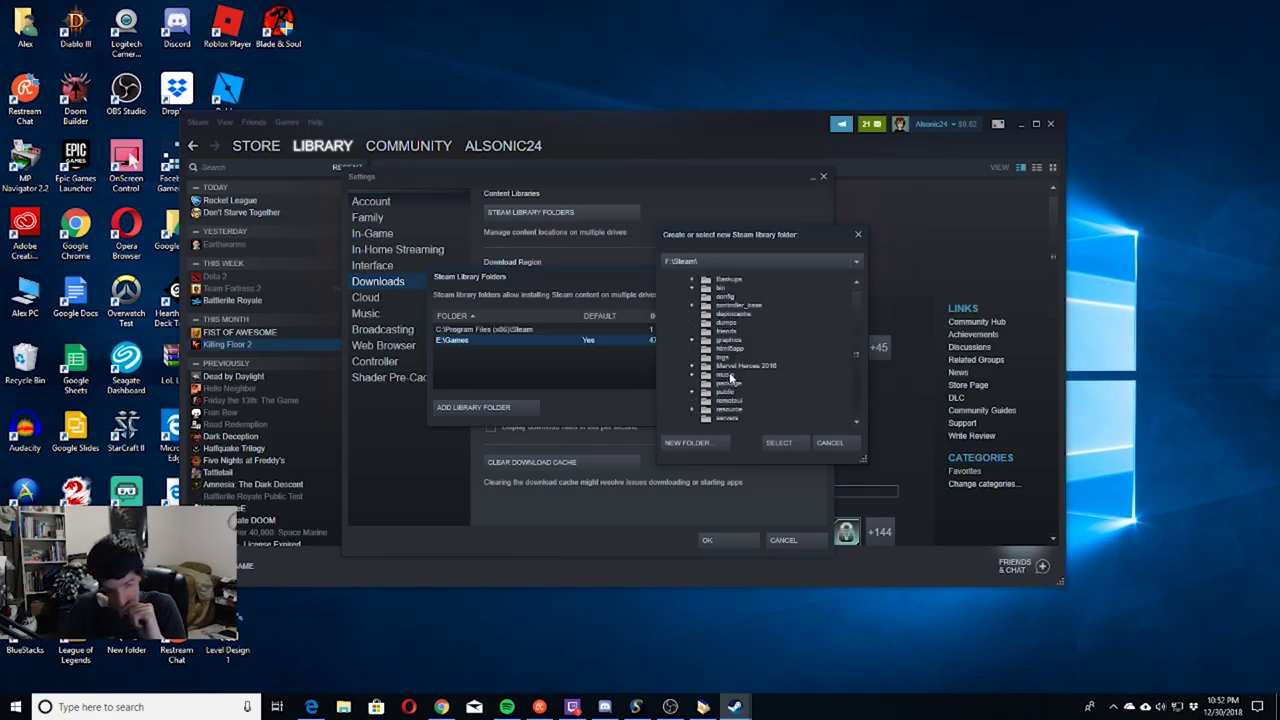
scroll(729, 372, "up", 1)
scroll(729, 372, "up", 1)
scroll(729, 372, "down", 4)
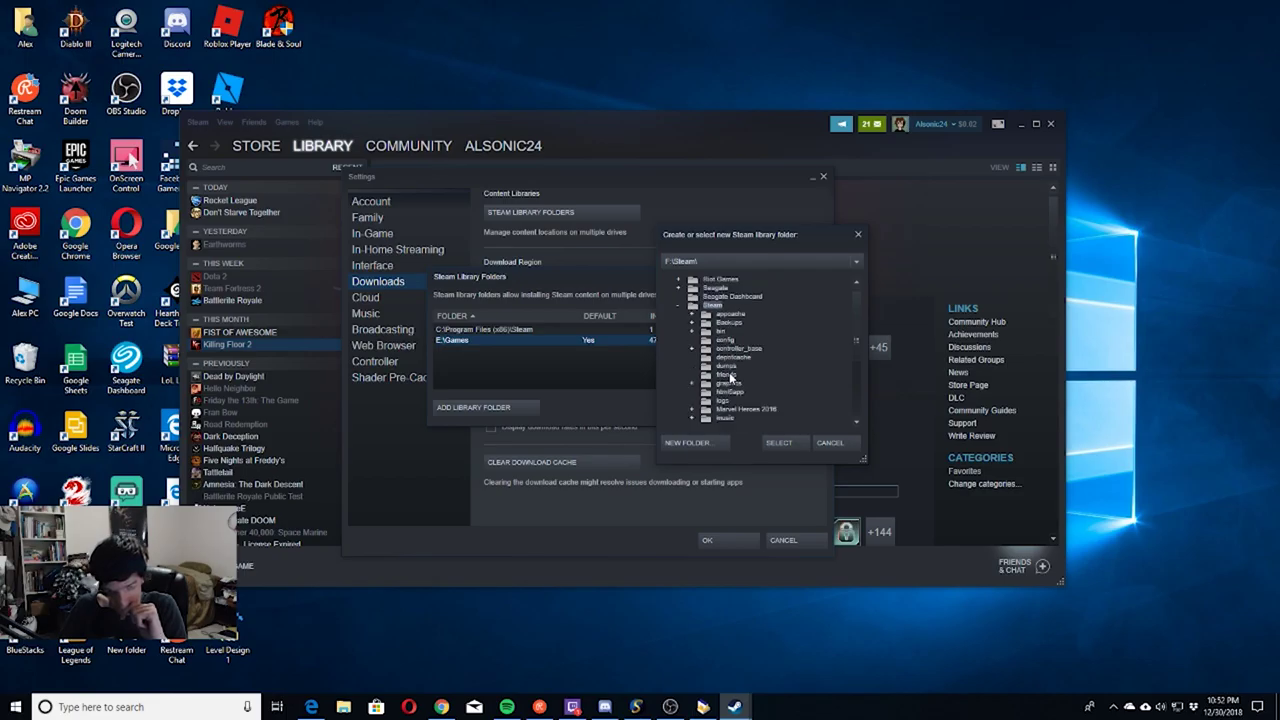
scroll(730, 377, "down", 2)
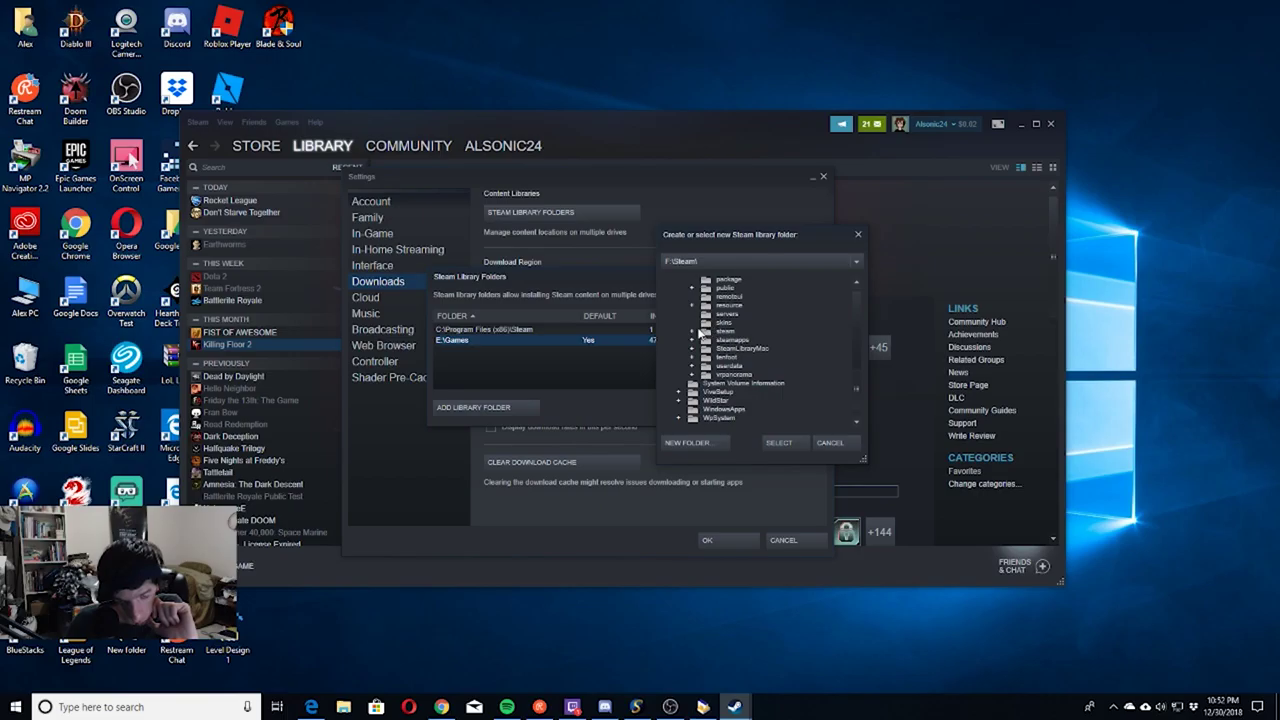
Expand the steam subfolder inside F:\Steam, select its games folder, and collapse the subfolder again
left_click(708, 332)
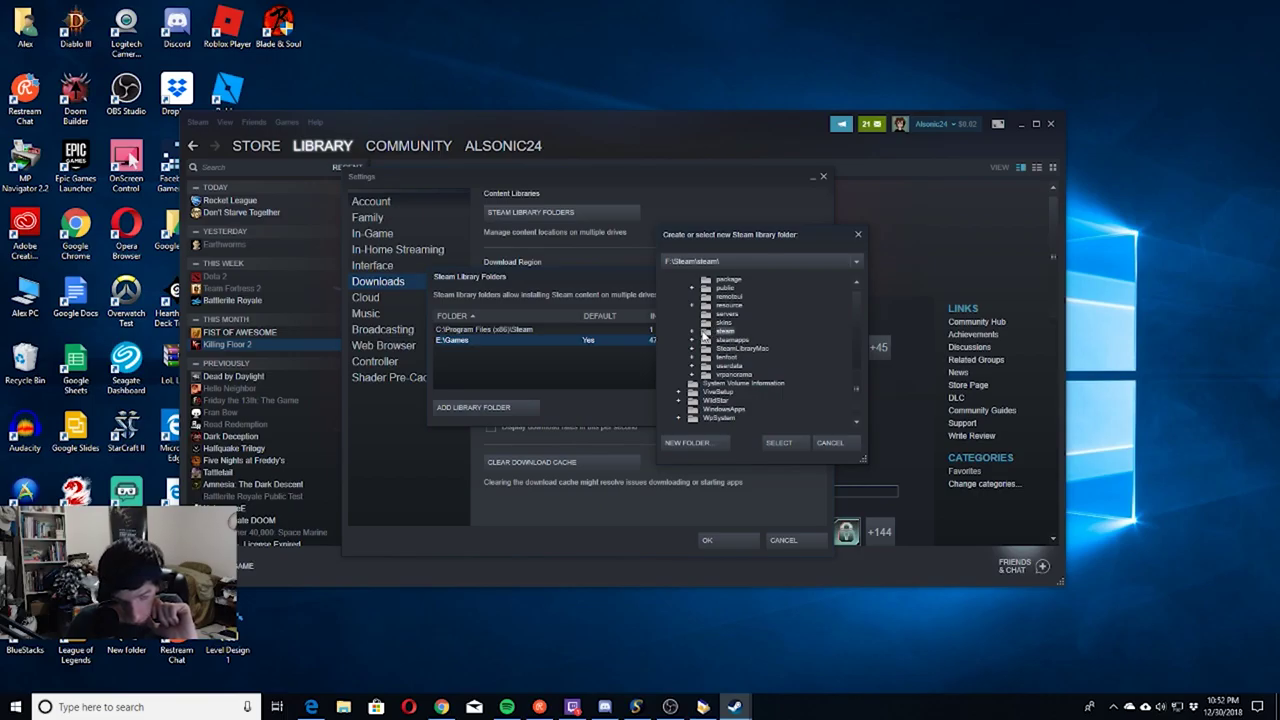
double_click(709, 331)
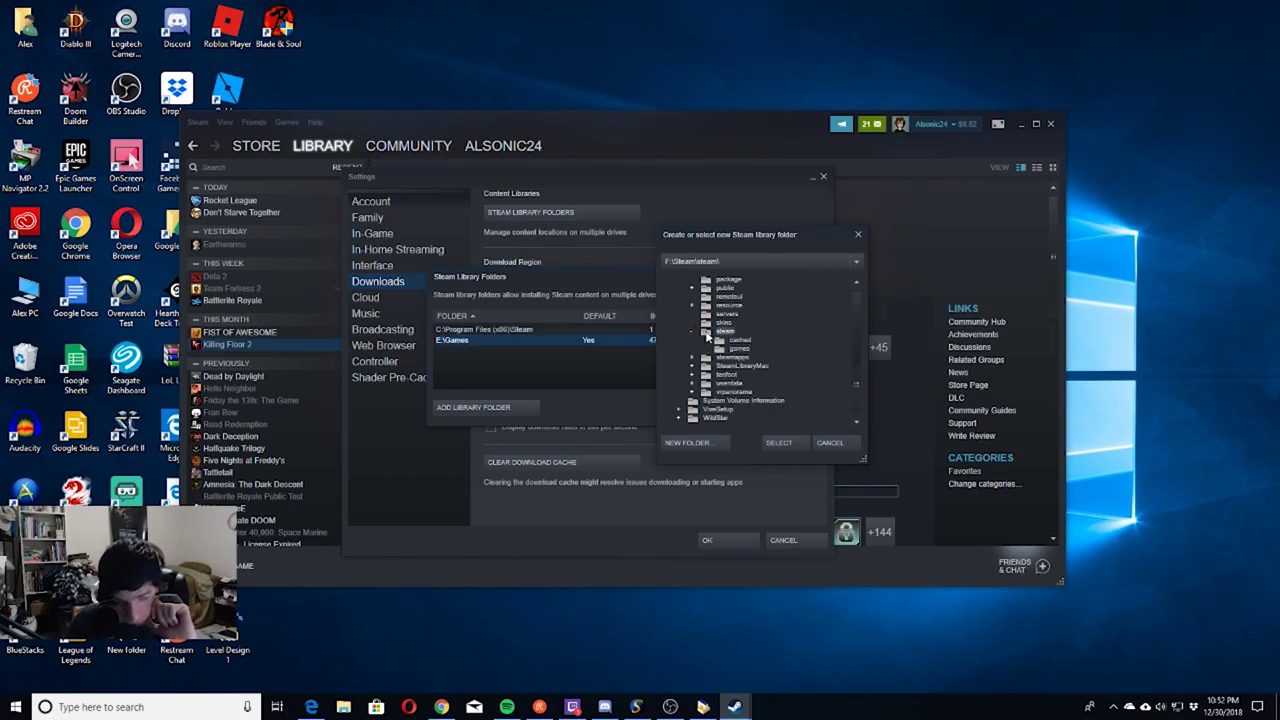
left_click(738, 348)
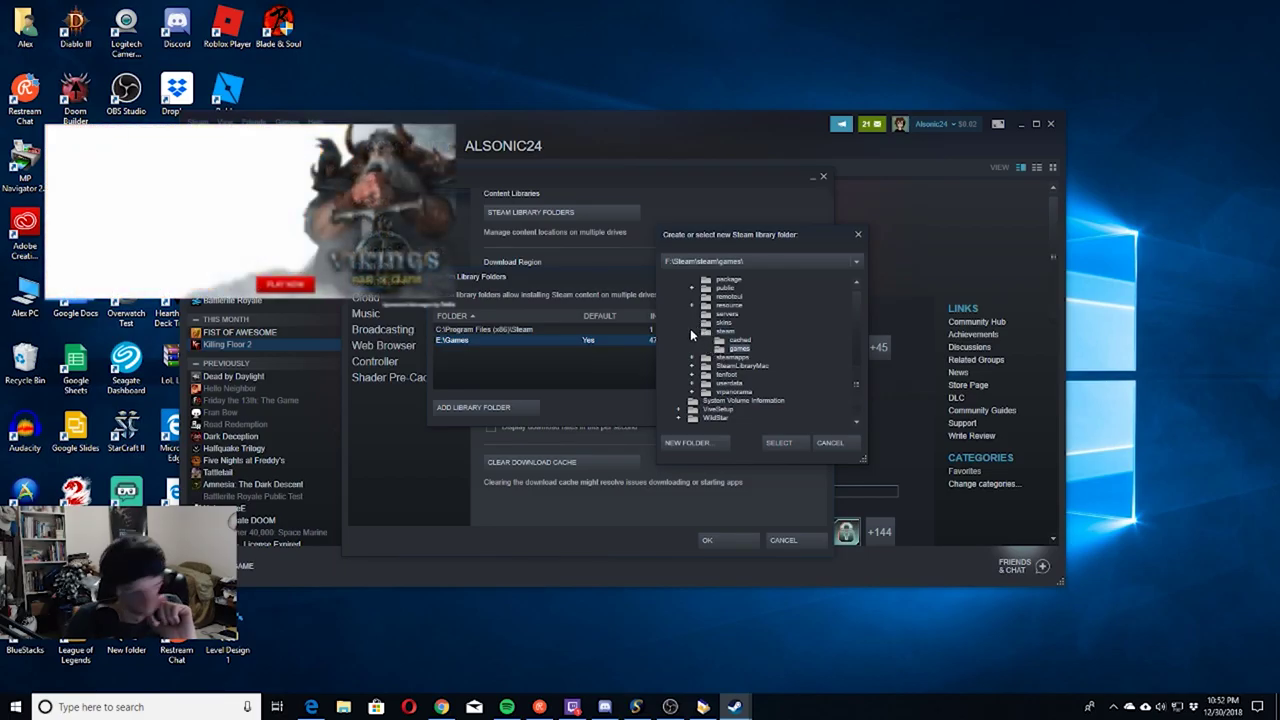
left_click(691, 332)
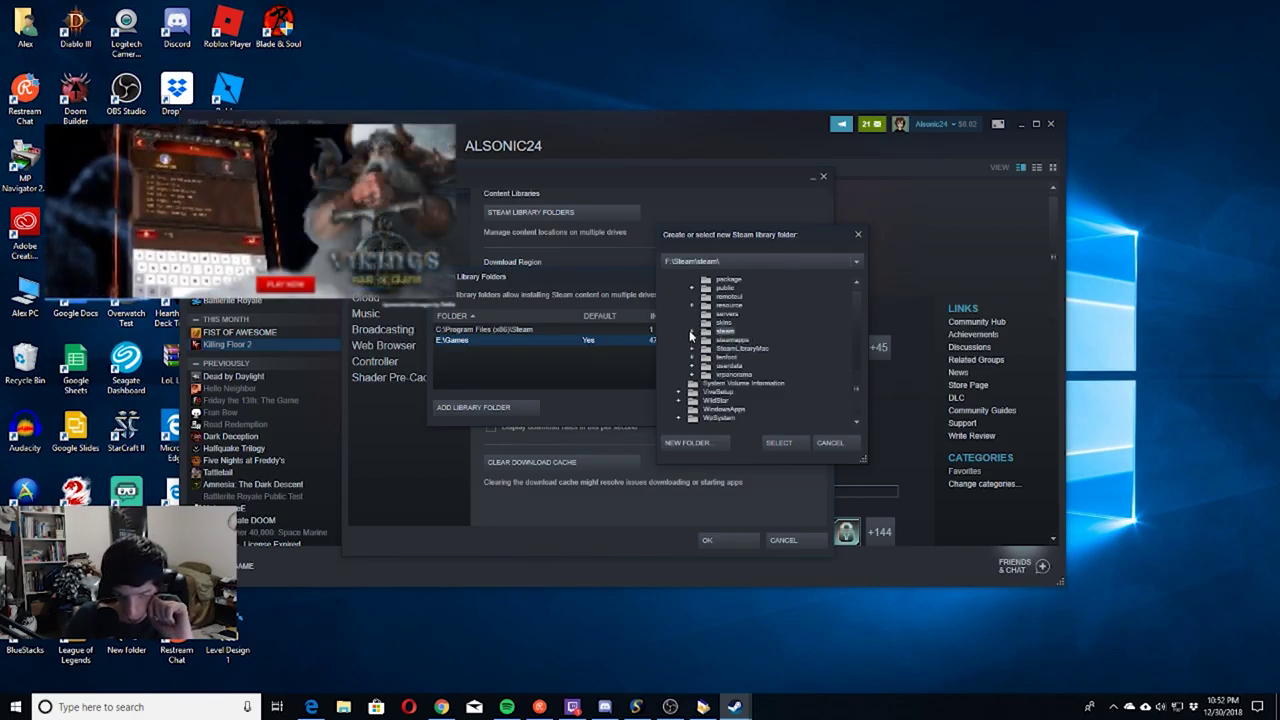
Review the F: drive folder tree again, from the BnS folder down past the Steam subfolders
scroll(700, 290, "up", 5)
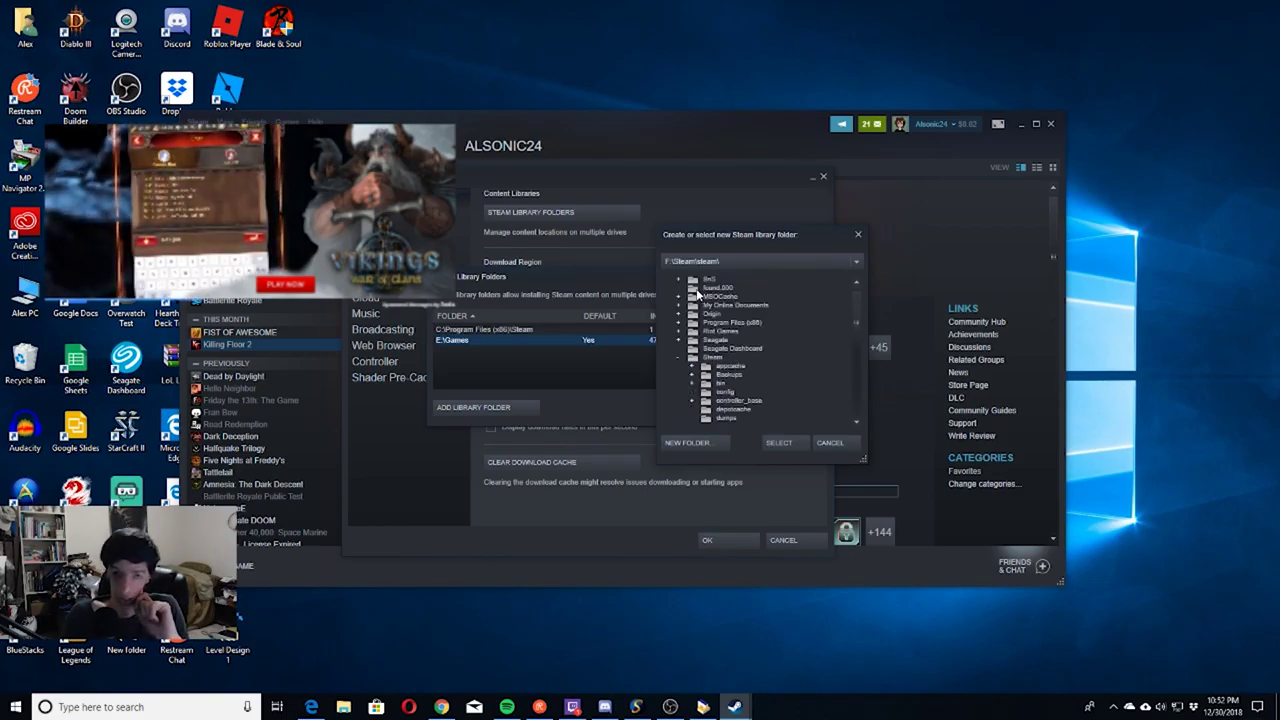
scroll(700, 300, "down", 3)
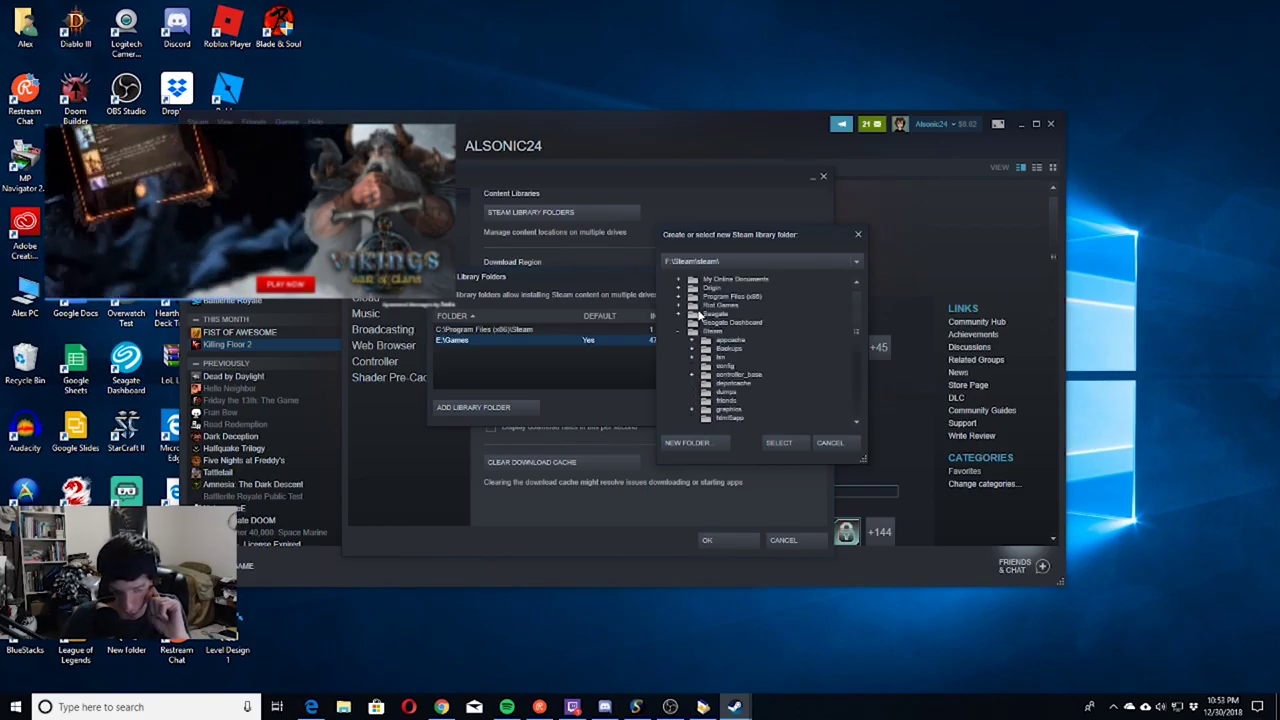
scroll(703, 316, "down", 2)
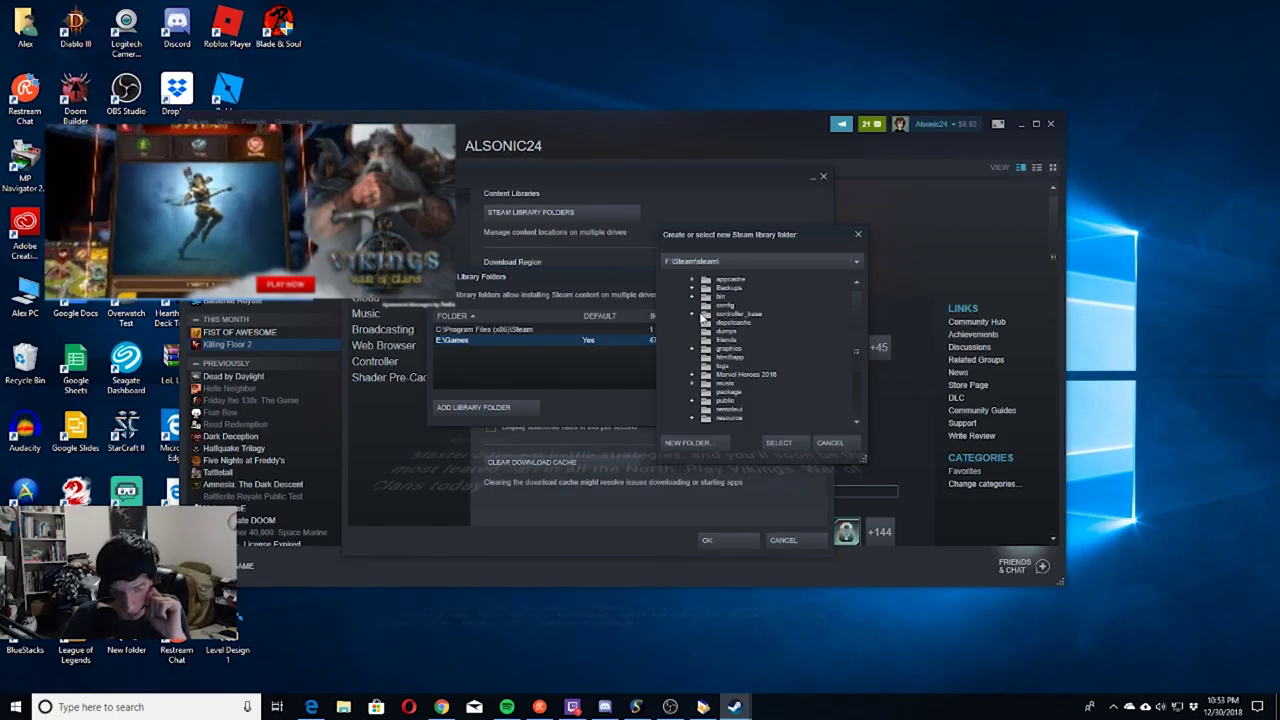
scroll(700, 316, "down", 3)
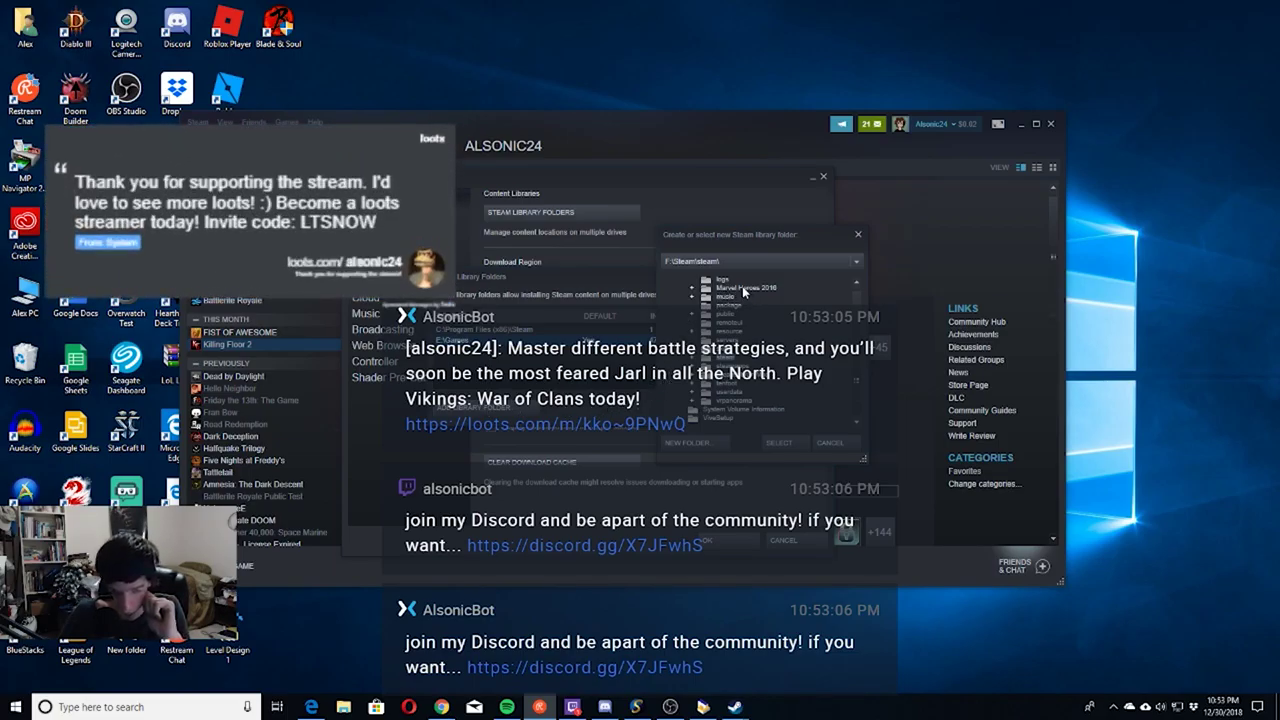
scroll(735, 288, "down", 3)
scroll(729, 290, "down", 1)
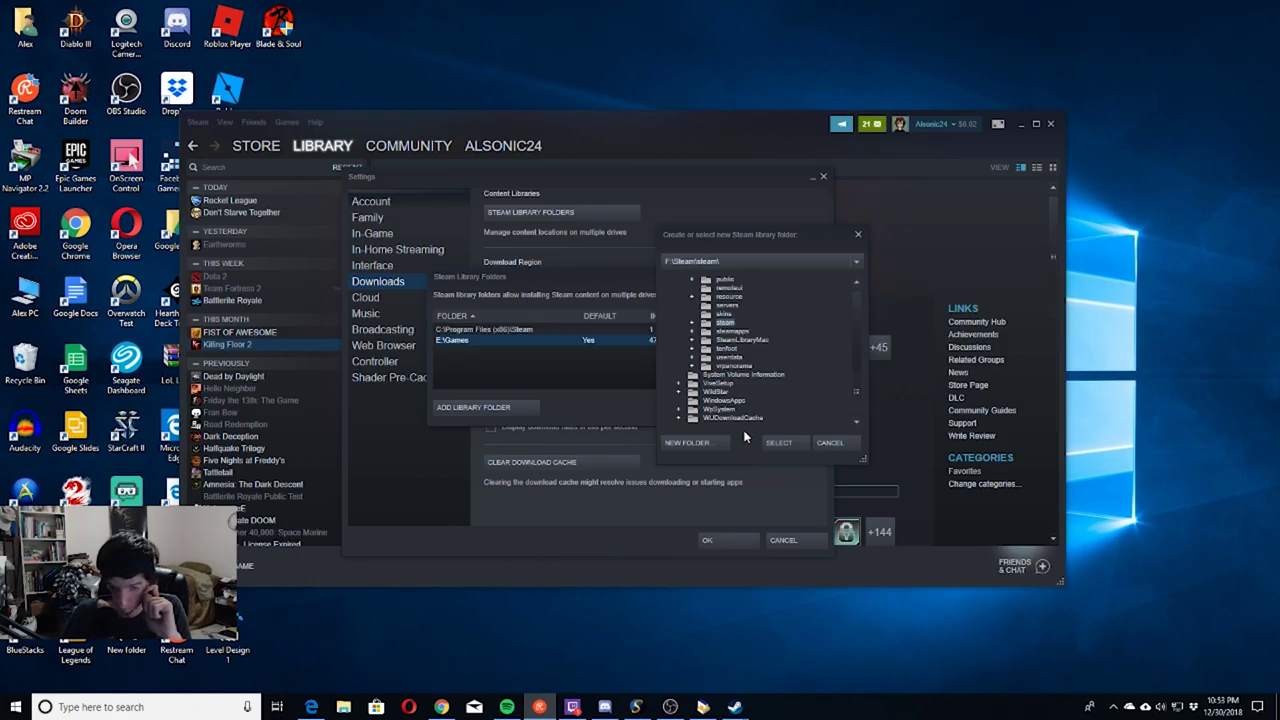
scroll(748, 415, "up", 1)
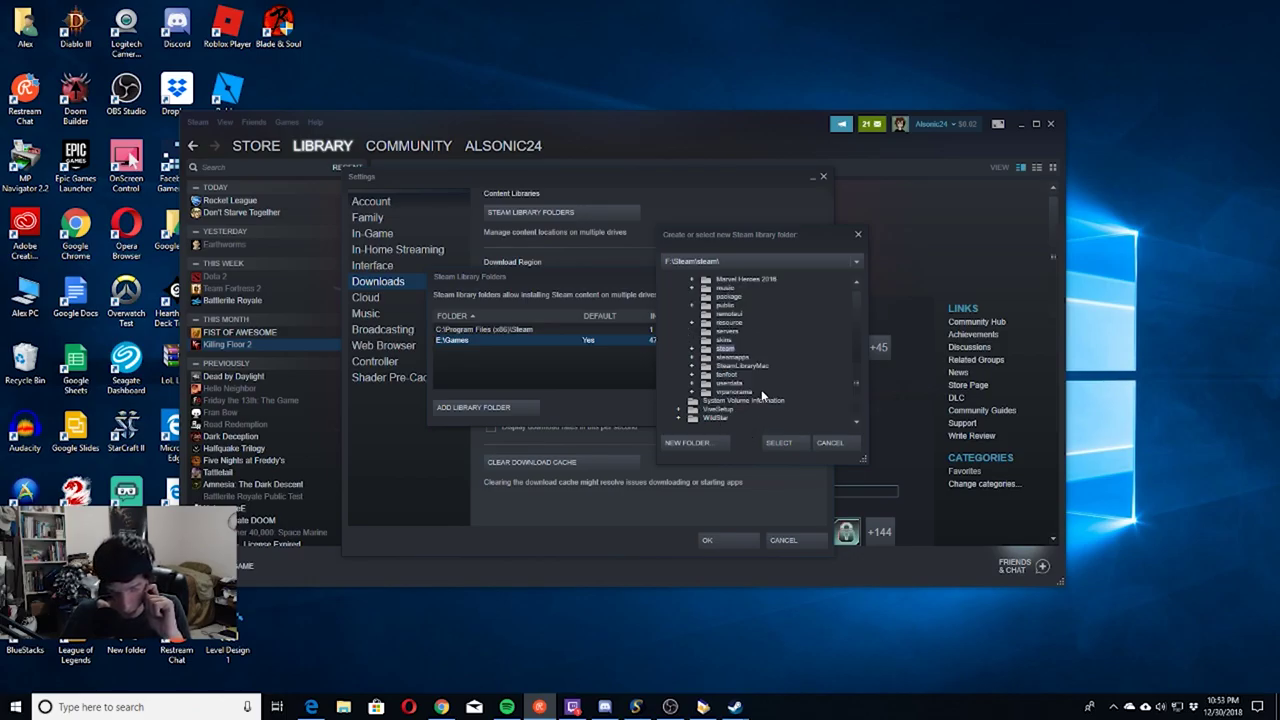
scroll(763, 386, "up", 1)
scroll(762, 385, "up", 1)
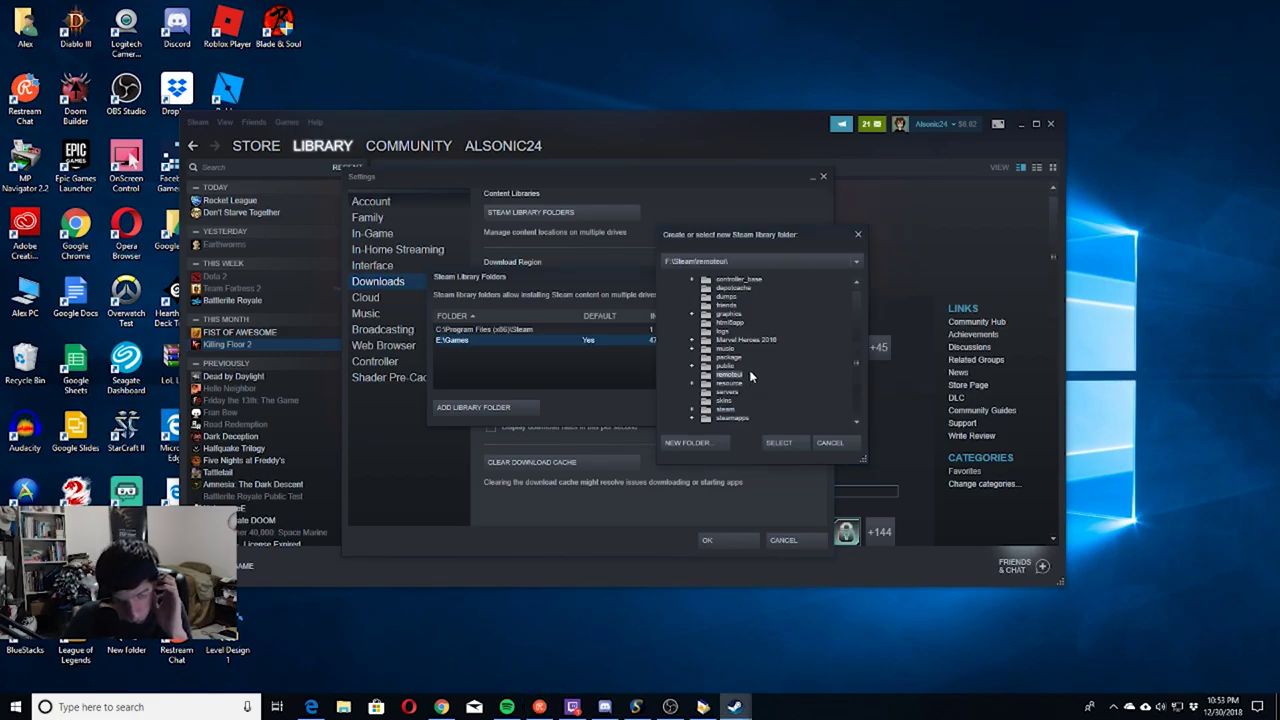
Select the html5app folder in F:\Steam, then reselect the parent Steam folder and collapse it
scroll(752, 378, "up", 1)
left_click(752, 366)
left_click(750, 348)
scroll(748, 350, "up", 1)
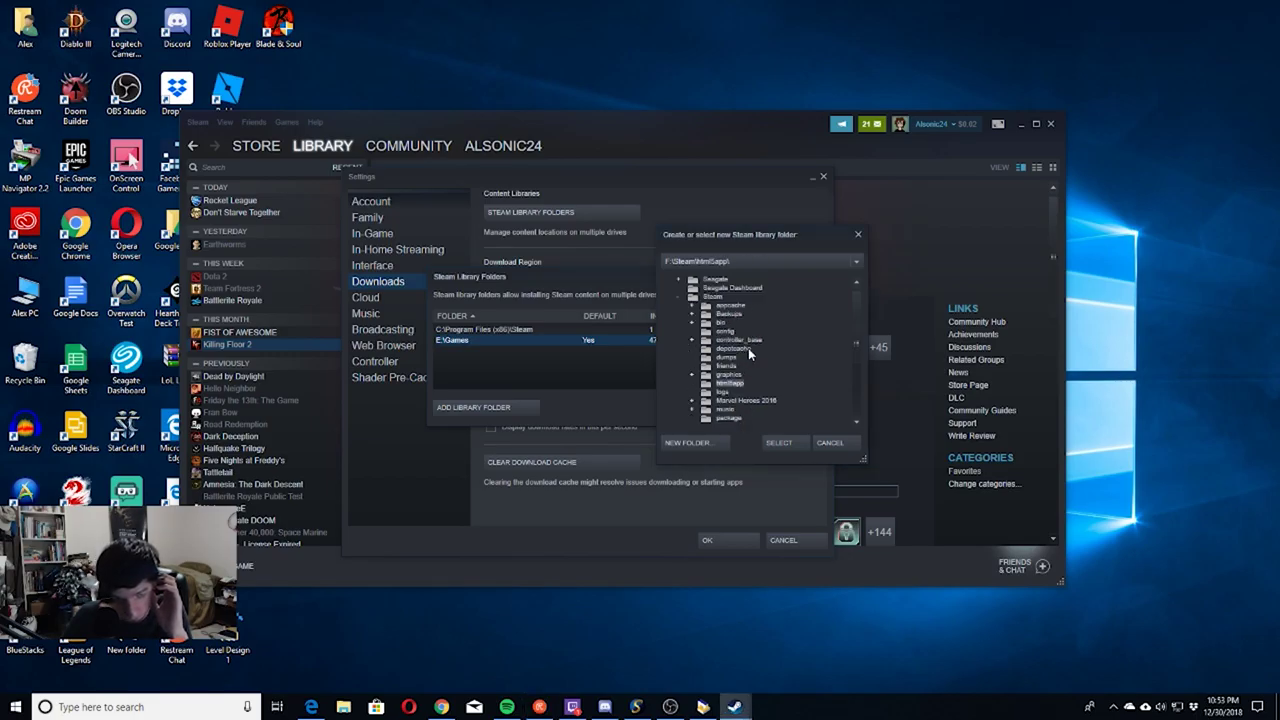
scroll(755, 364, "up", 1)
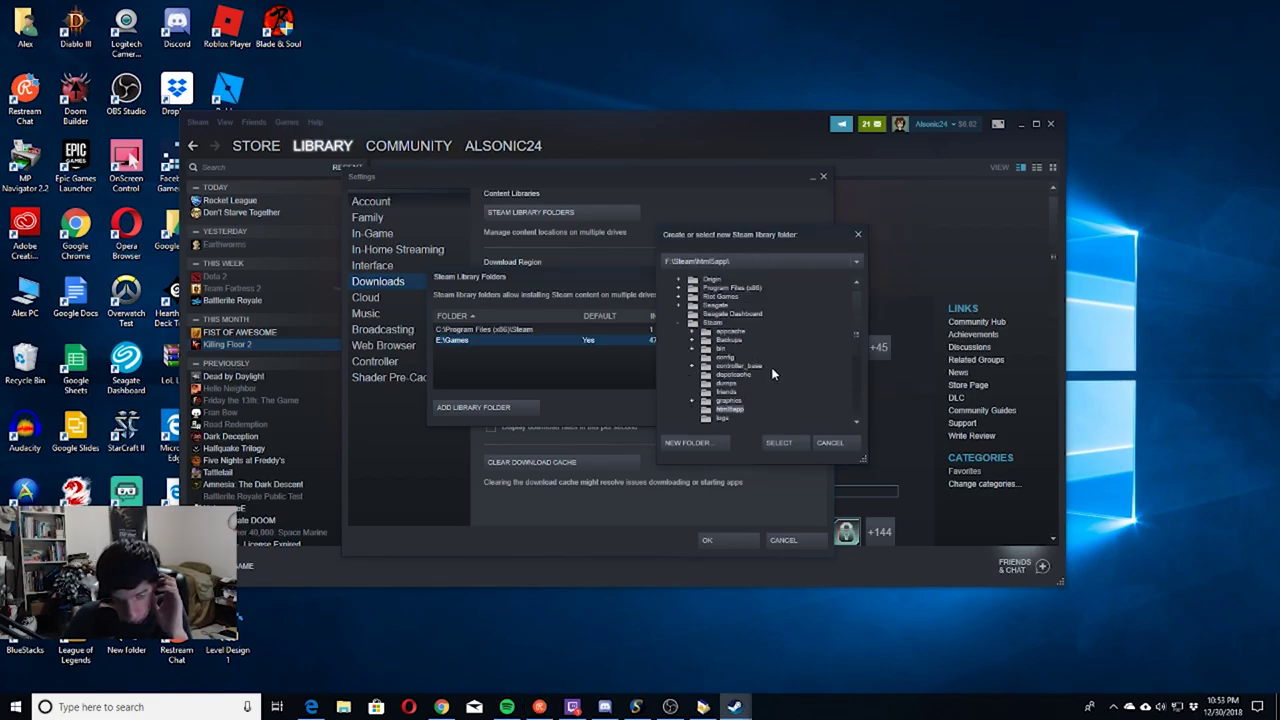
scroll(768, 367, "up", 1)
left_click(730, 359)
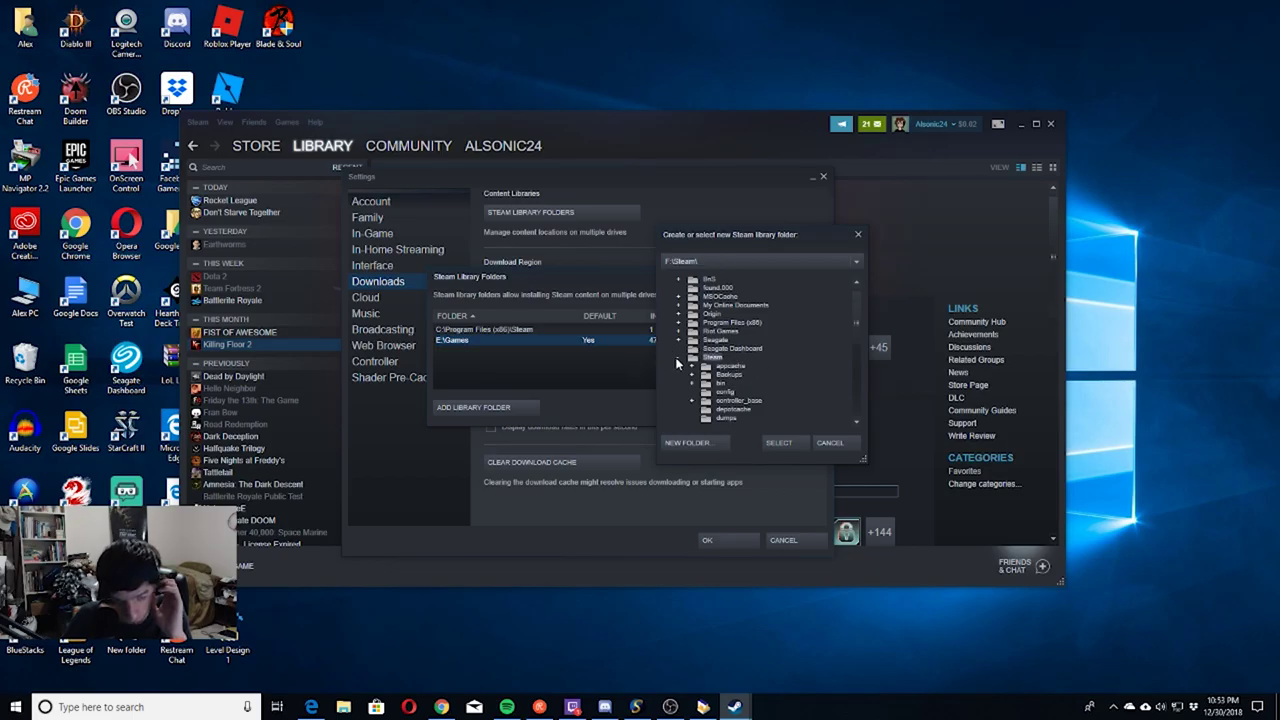
left_click(677, 359)
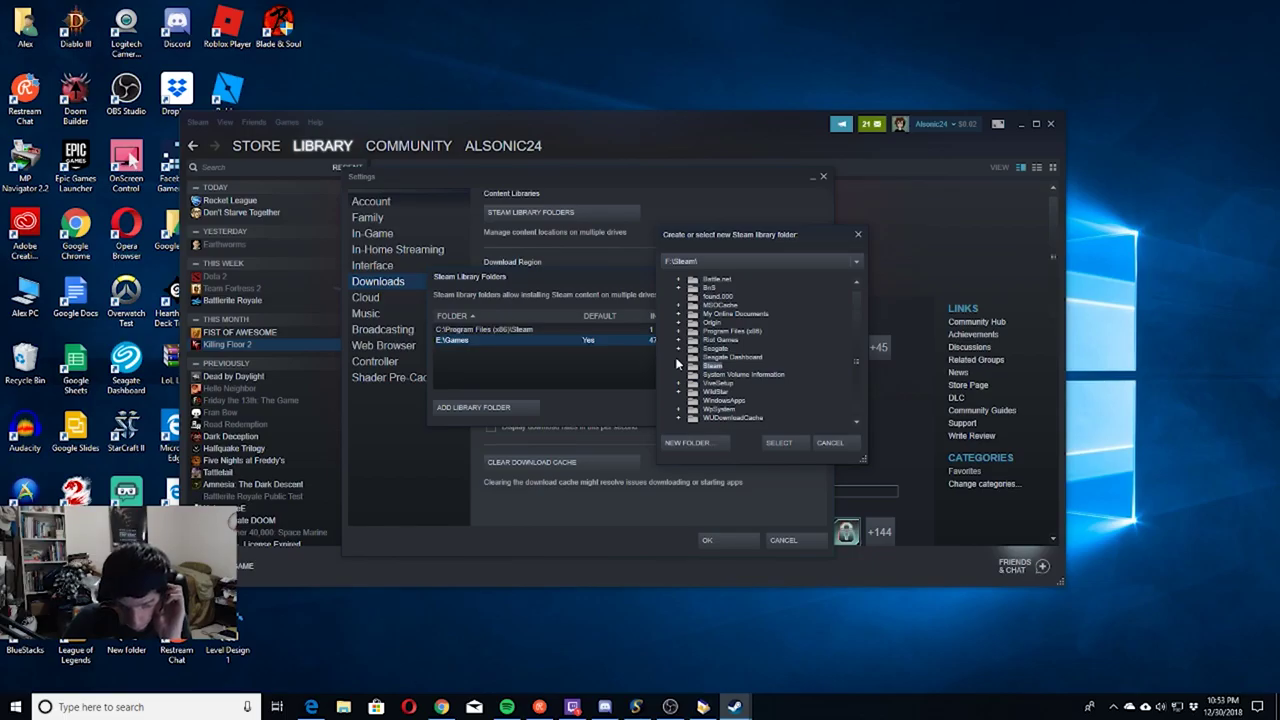
Check the top-level folders on the F: drive and select the Seagate folder
scroll(677, 364, "up", 1)
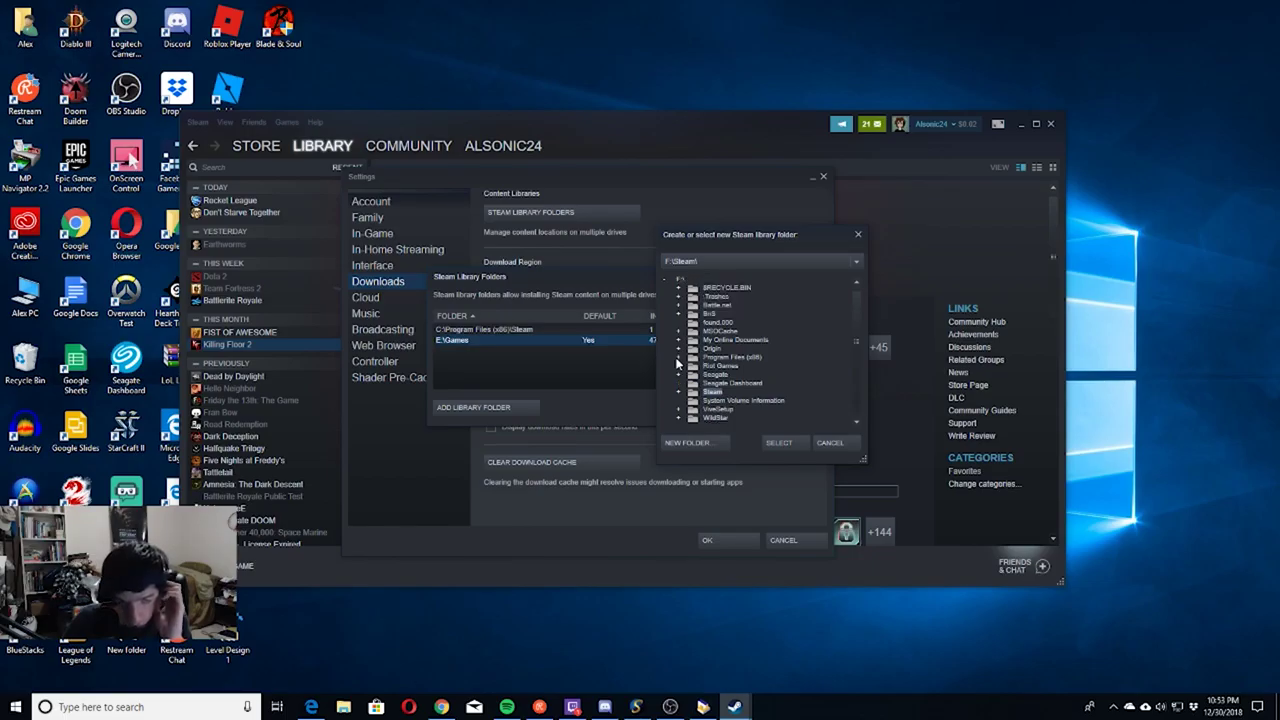
scroll(677, 364, "down", 1)
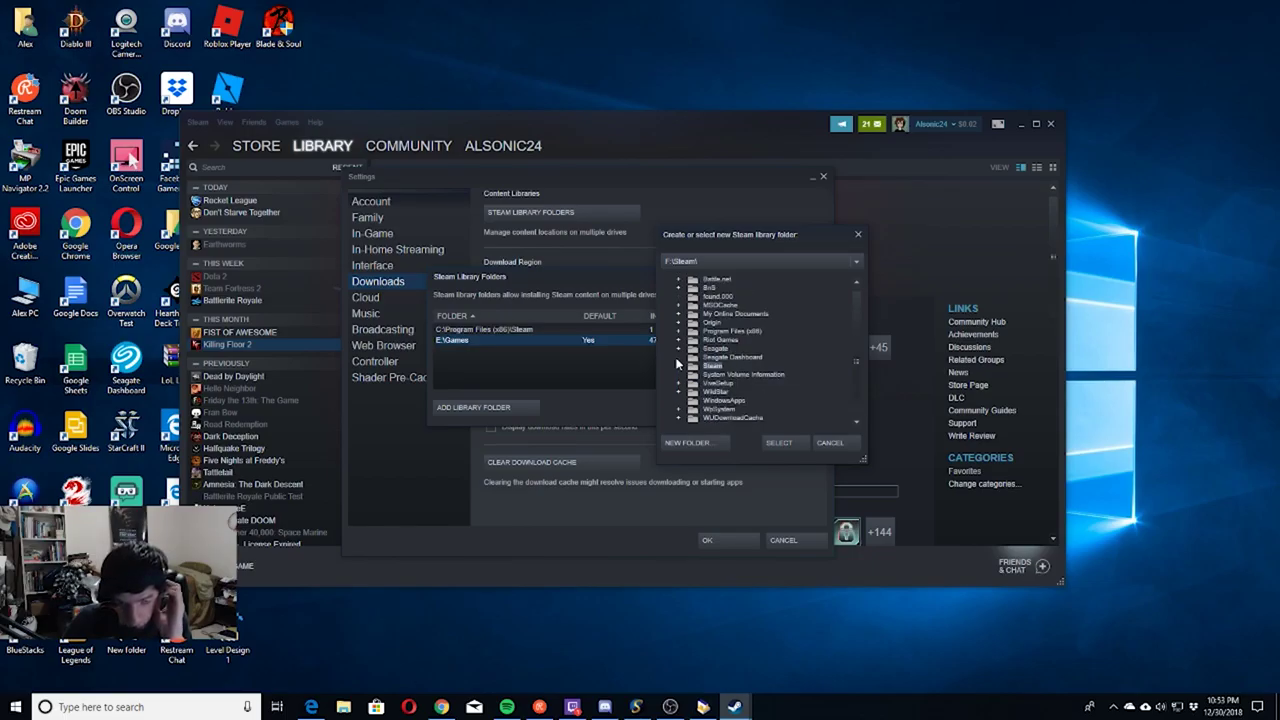
scroll(677, 370, "up", 1)
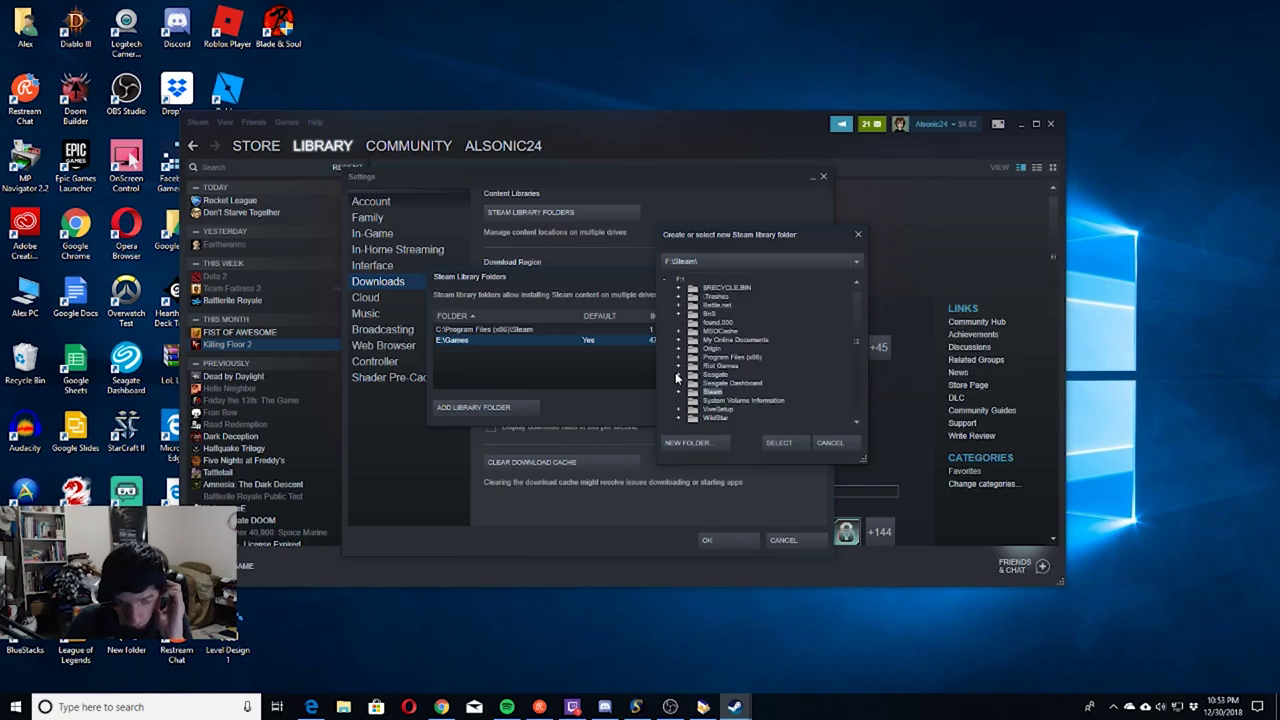
scroll(677, 378, "down", 1)
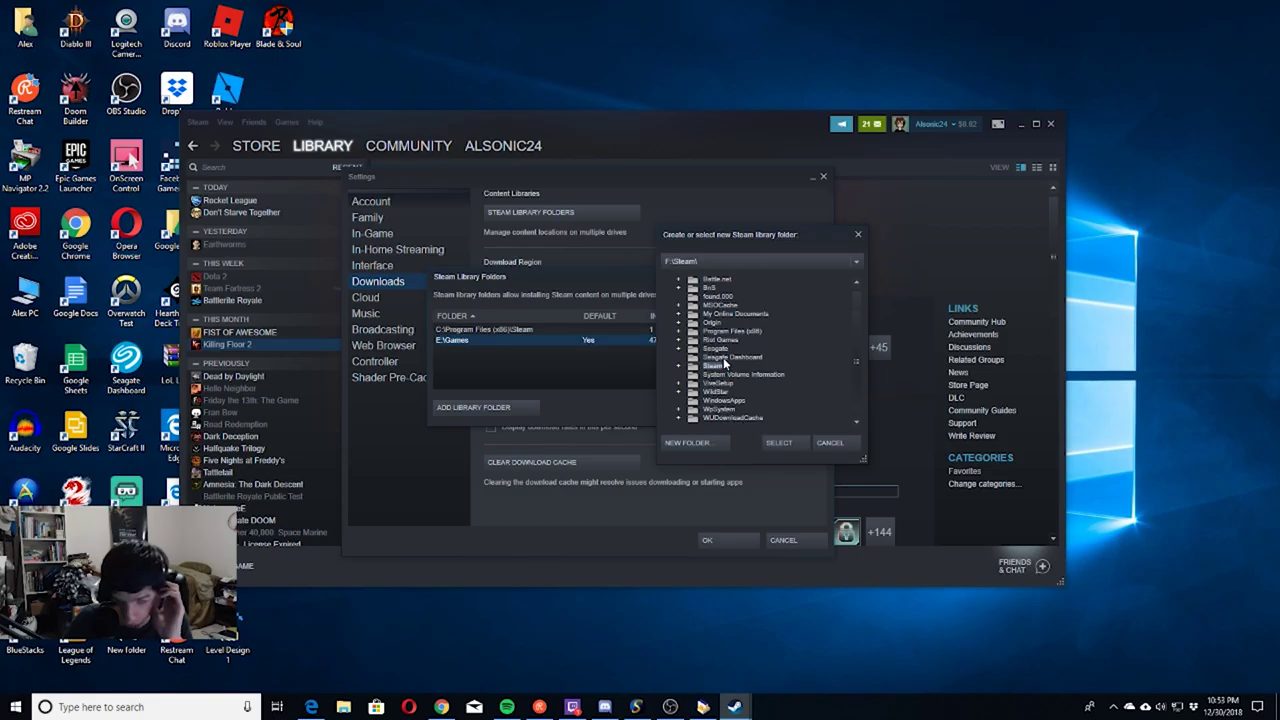
left_click(713, 349)
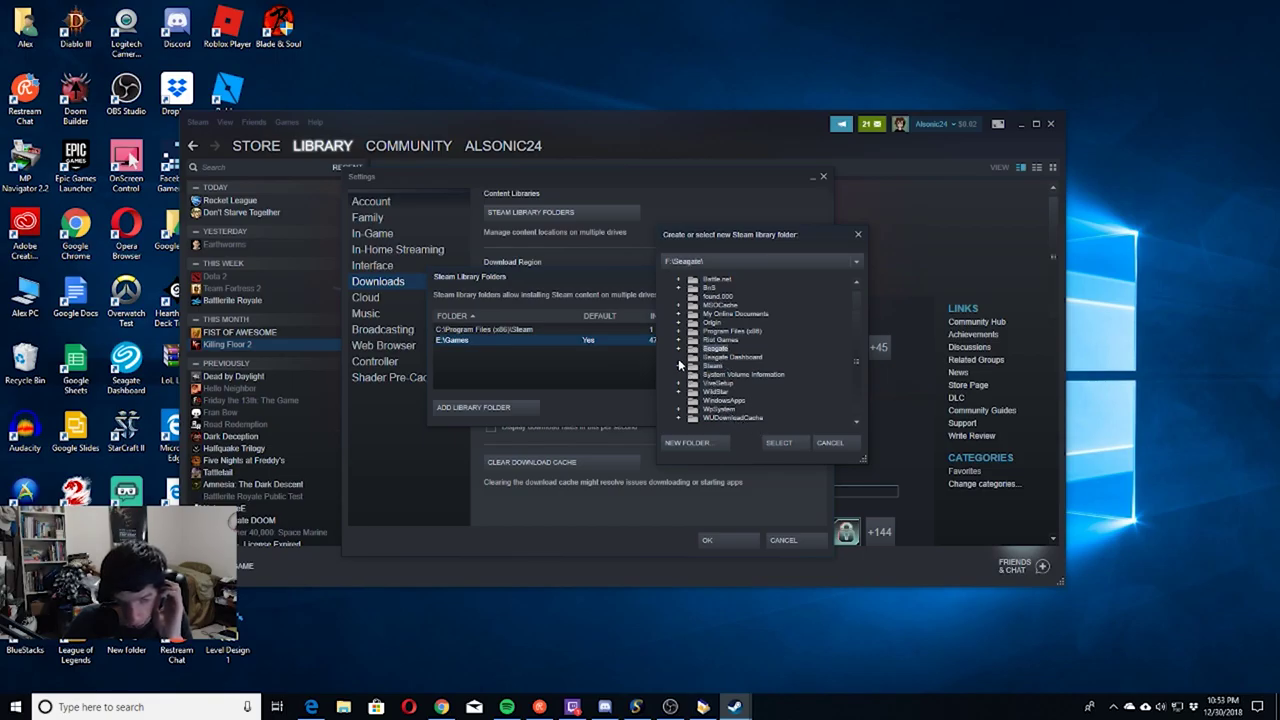
Check the System Volume Information, ViveSetup and WindowsApps folders on the F: drive as possible library locations
left_click(742, 375)
left_click(740, 382)
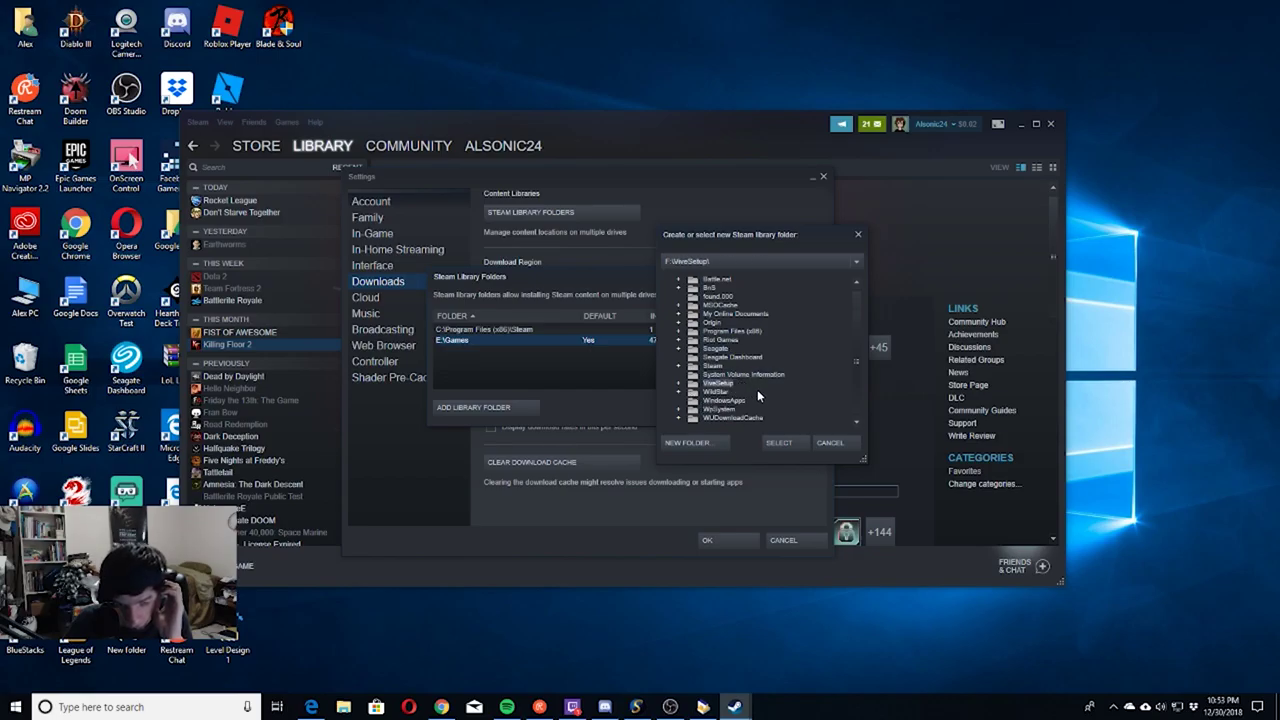
left_click(756, 399)
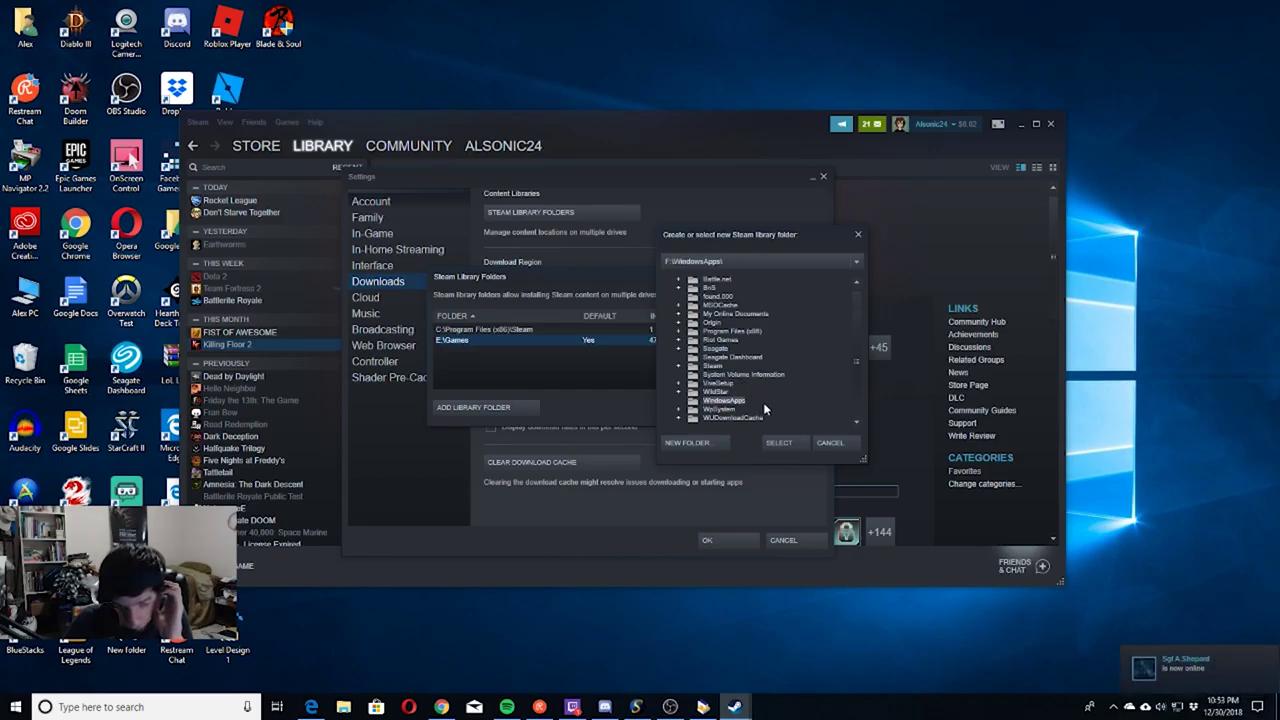
Expand the Steam folder on the F: drive and review its subfolders down to SteamLibraryMac
left_click(708, 366)
left_click(677, 363)
scroll(689, 360, "down", 1)
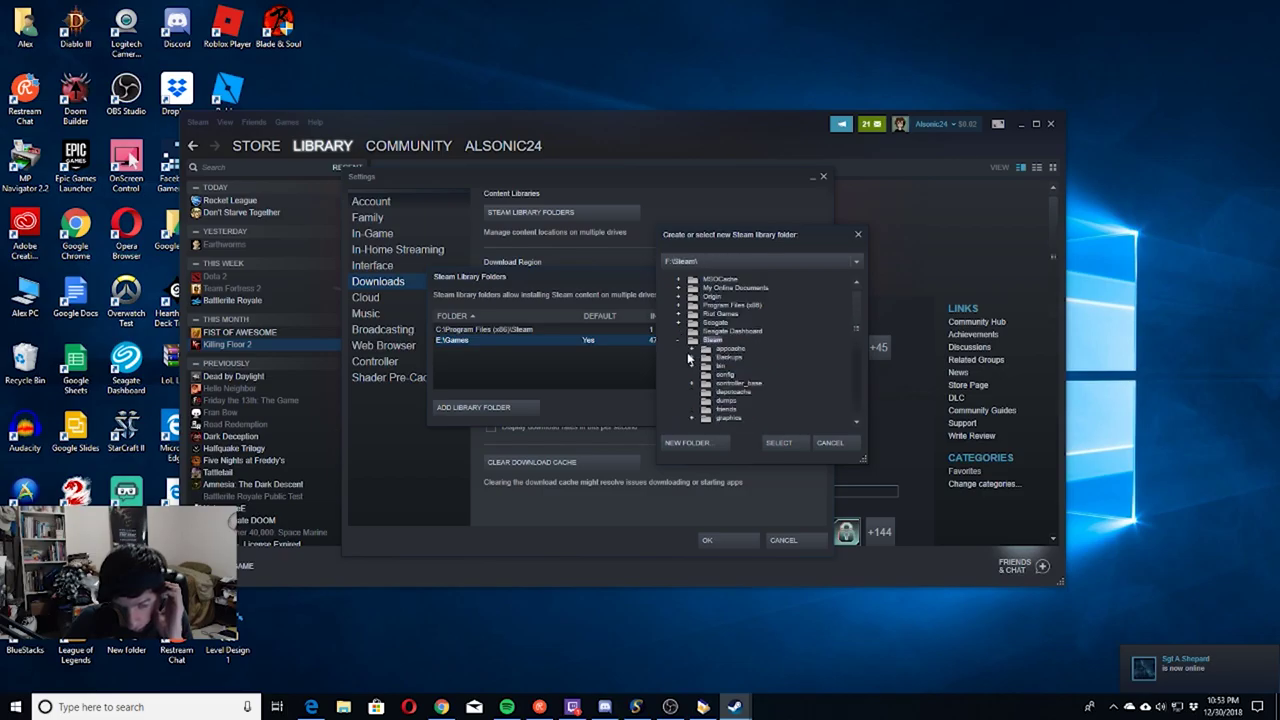
scroll(688, 359, "down", 3)
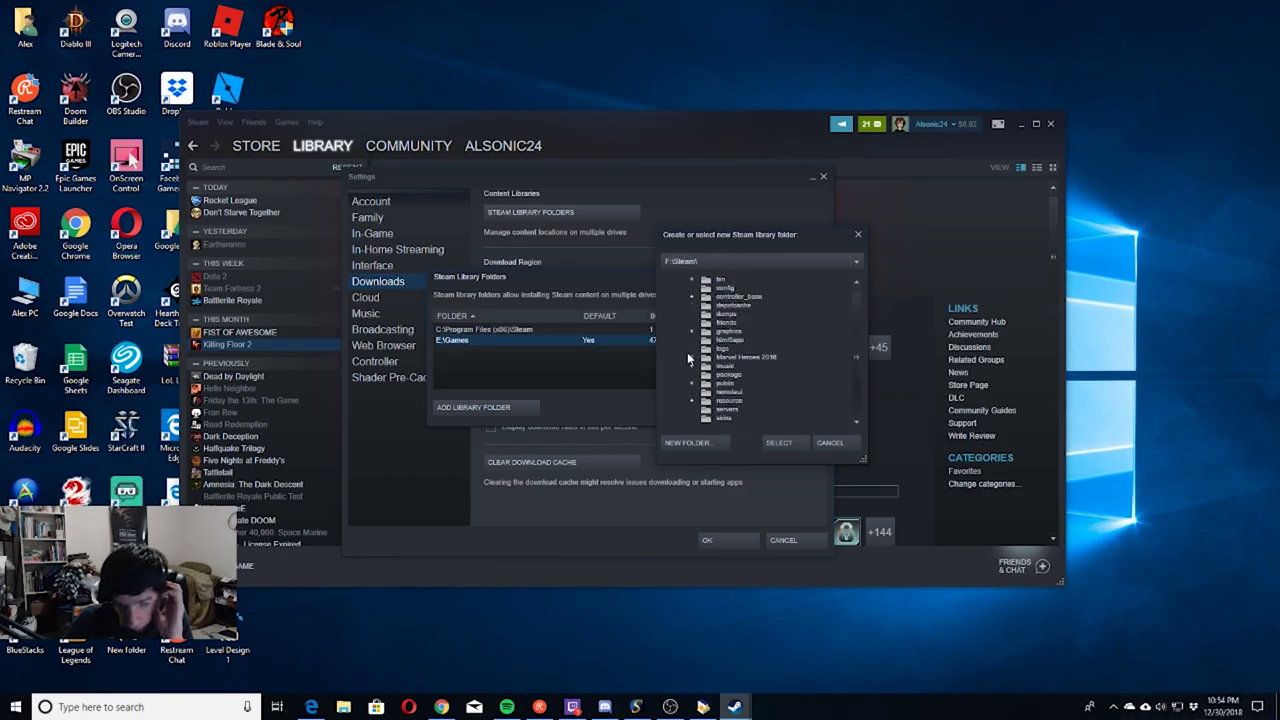
scroll(688, 359, "down", 1)
scroll(687, 352, "down", 1)
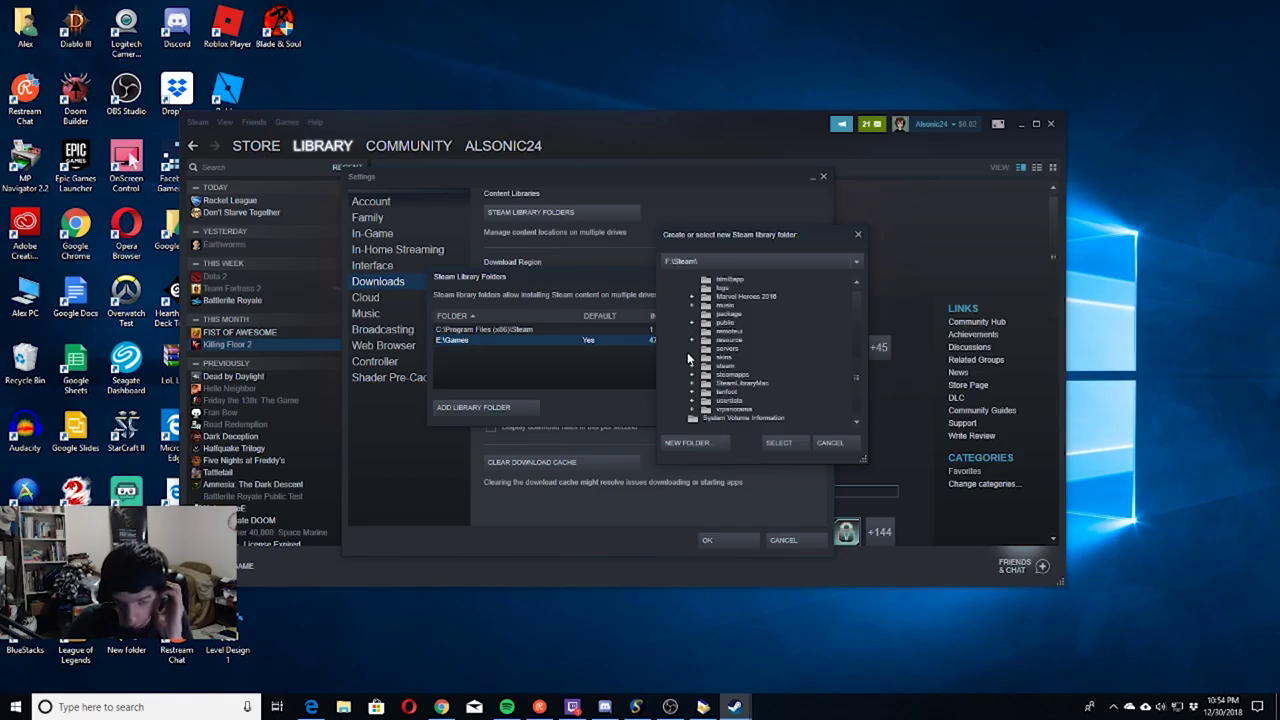
scroll(687, 352, "down", 1)
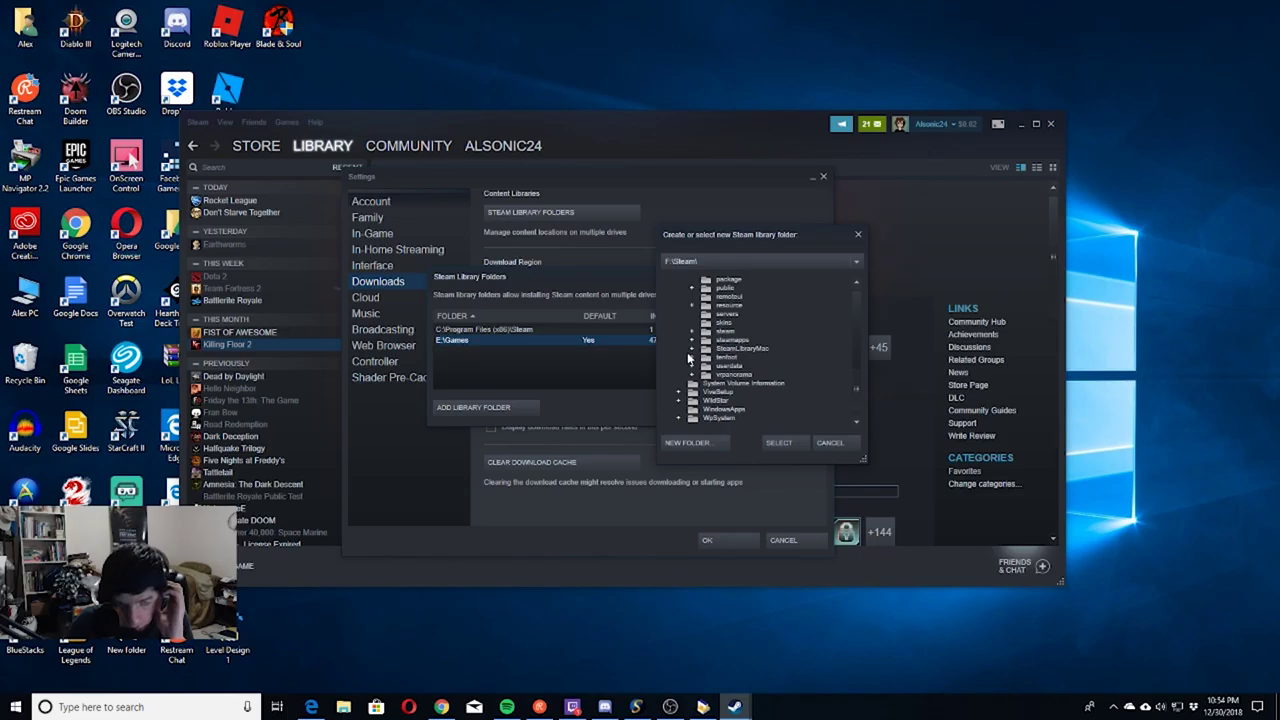
Select the steamapps folder inside F:\Steam\SteamLibraryMac, and collapse SteamLibraryMac and the parent Steam folder
left_click(691, 349)
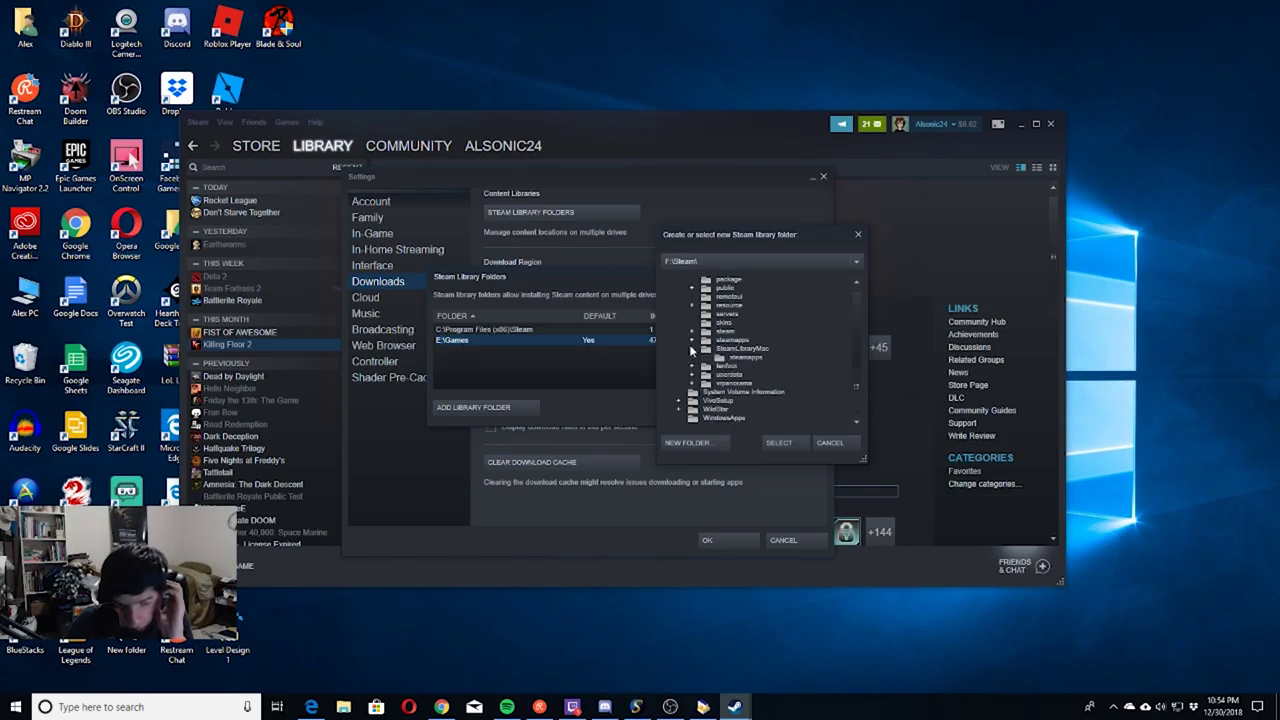
left_click(722, 358)
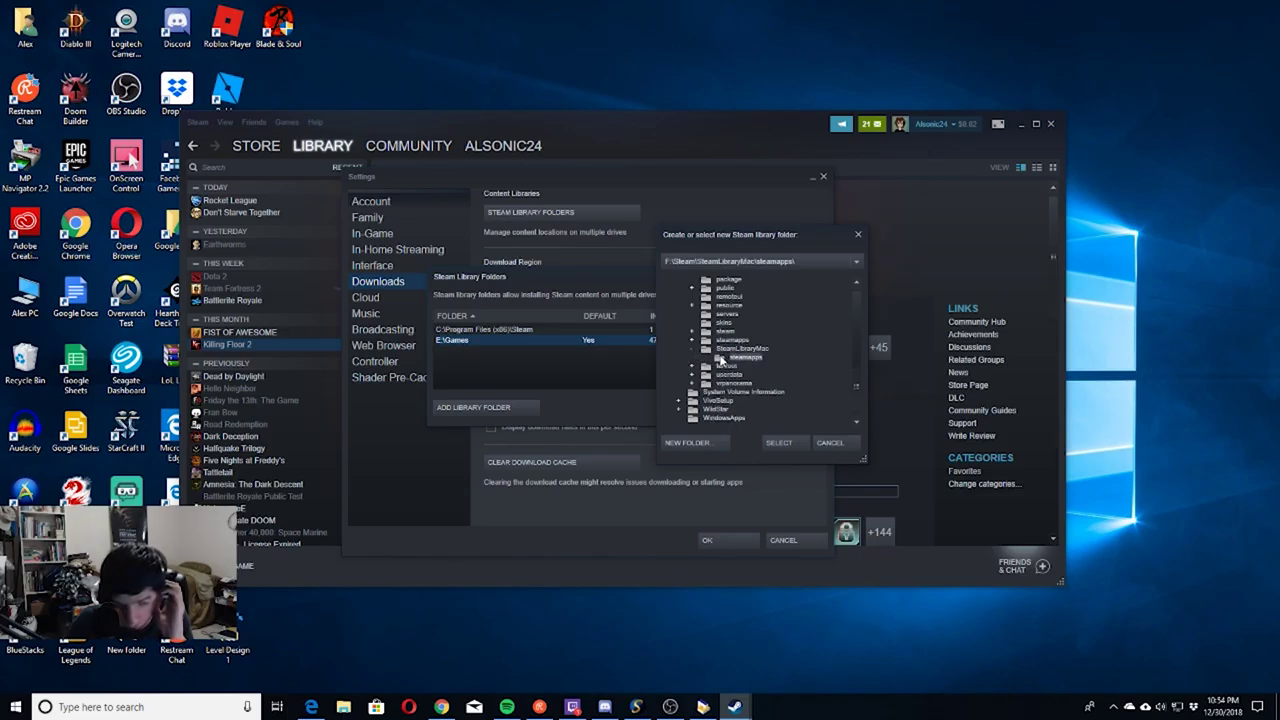
left_click(690, 349)
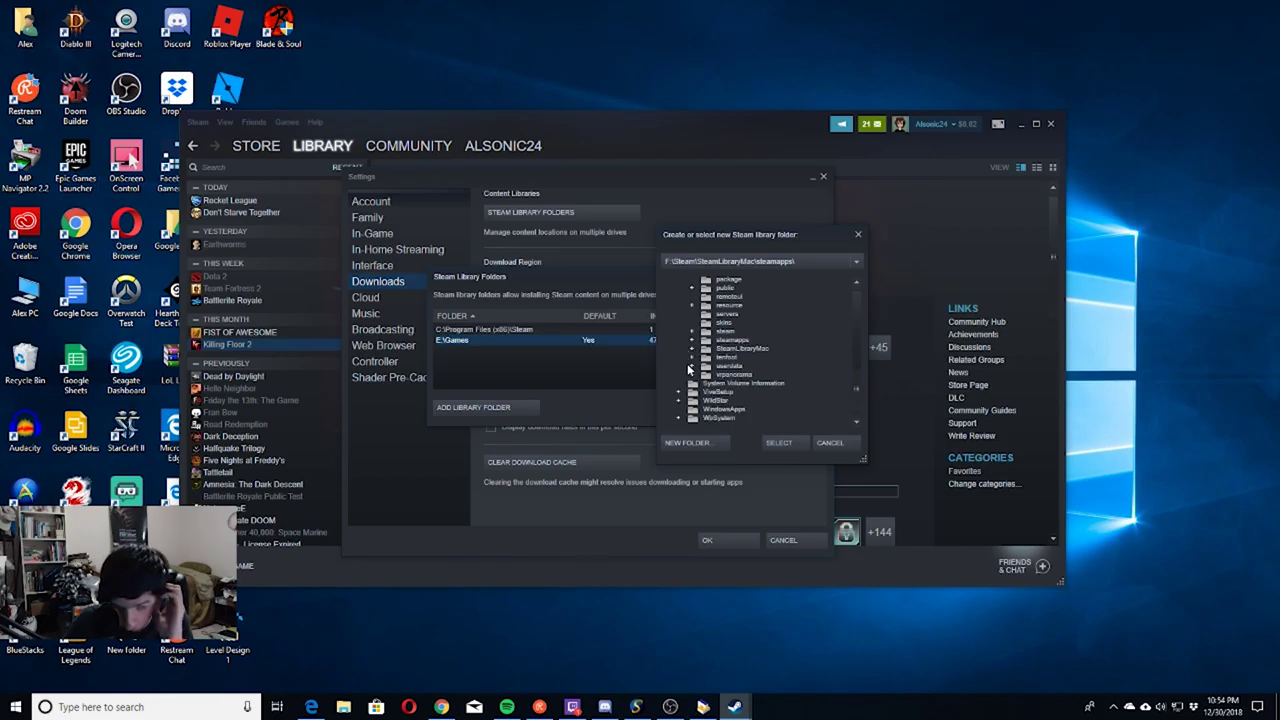
scroll(695, 369, "up", 2)
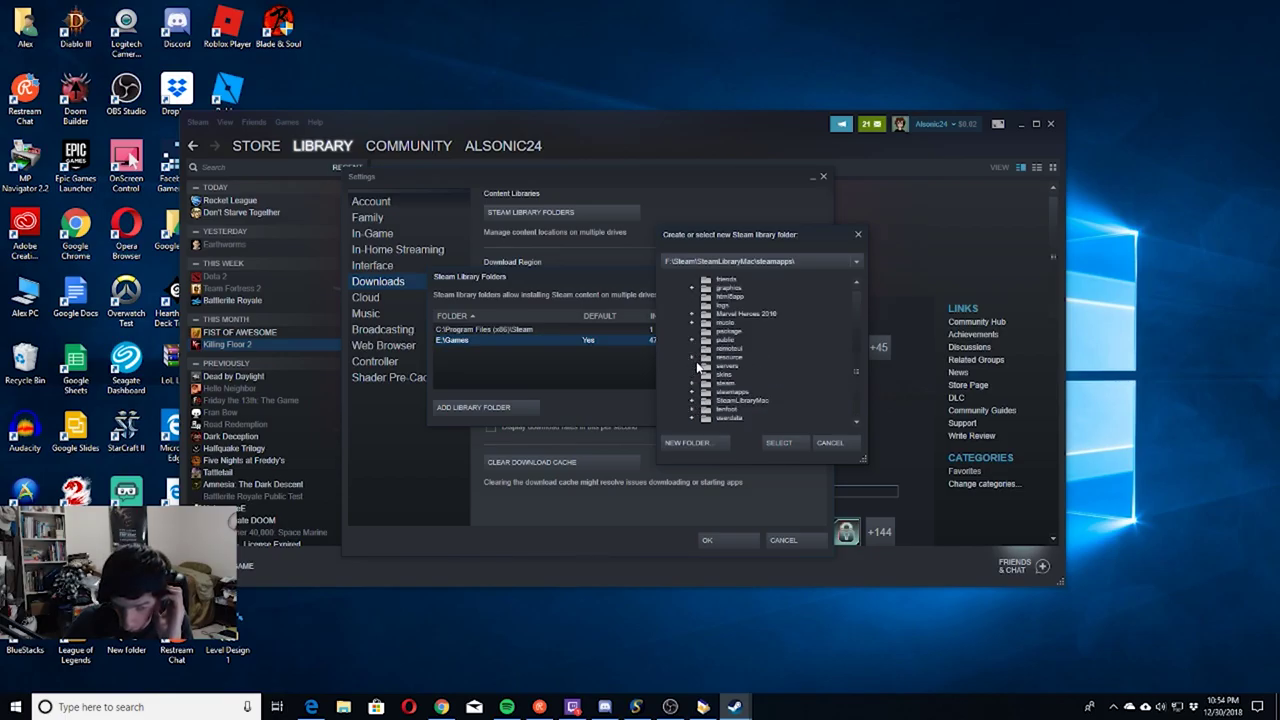
scroll(697, 368, "up", 2)
scroll(697, 368, "up", 3)
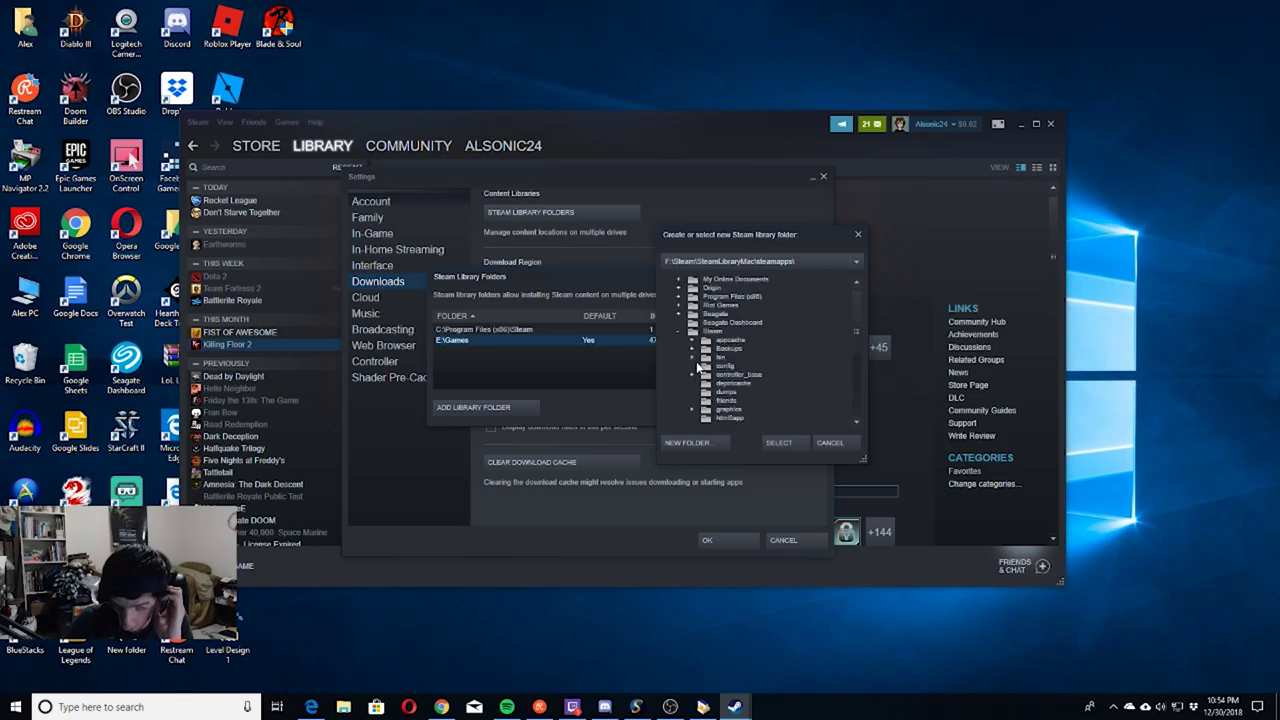
left_click(679, 332)
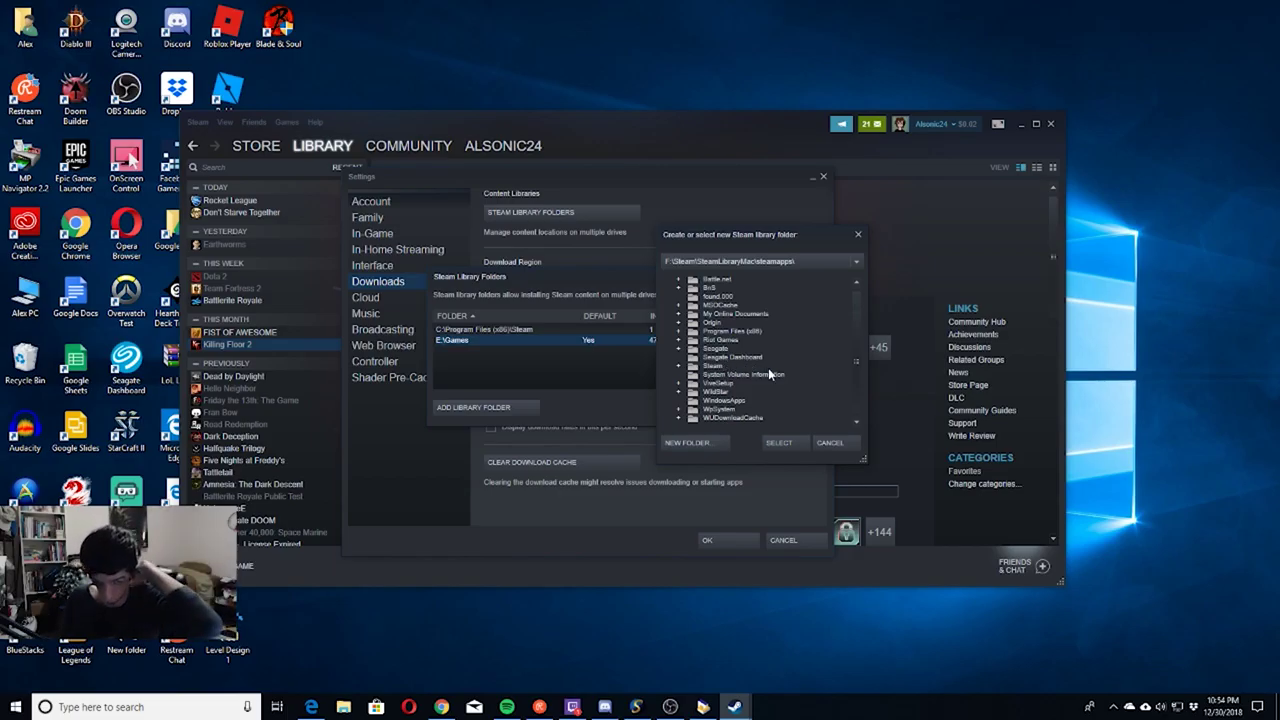
Add the F:\Steam folder as a new Steam library folder
left_click(713, 366)
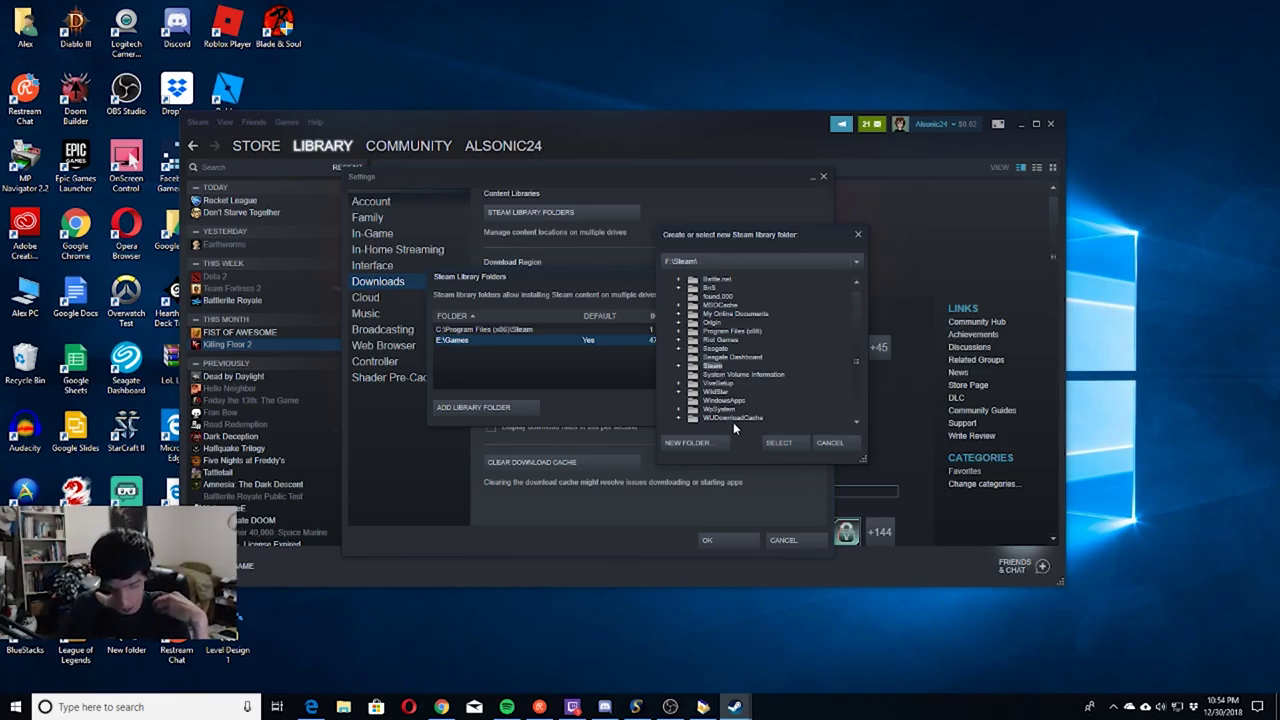
scroll(722, 416, "up", 2)
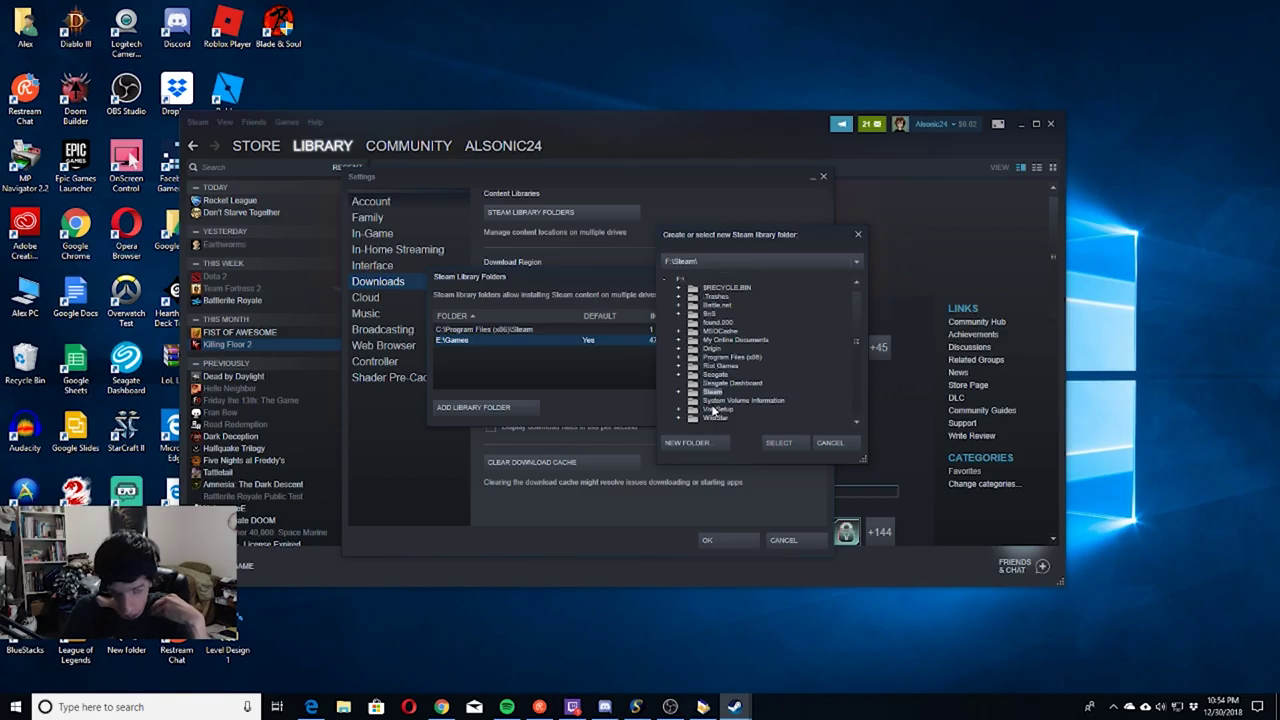
scroll(714, 403, "down", 1)
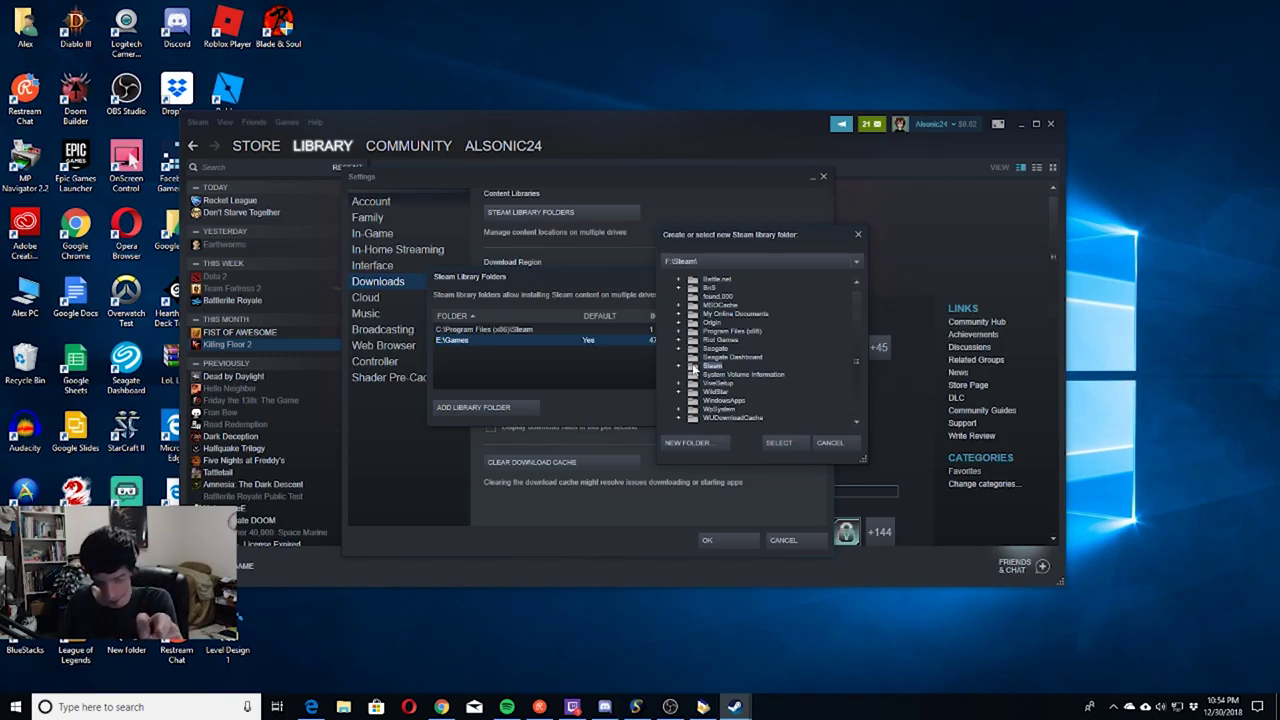
double_click(692, 369)
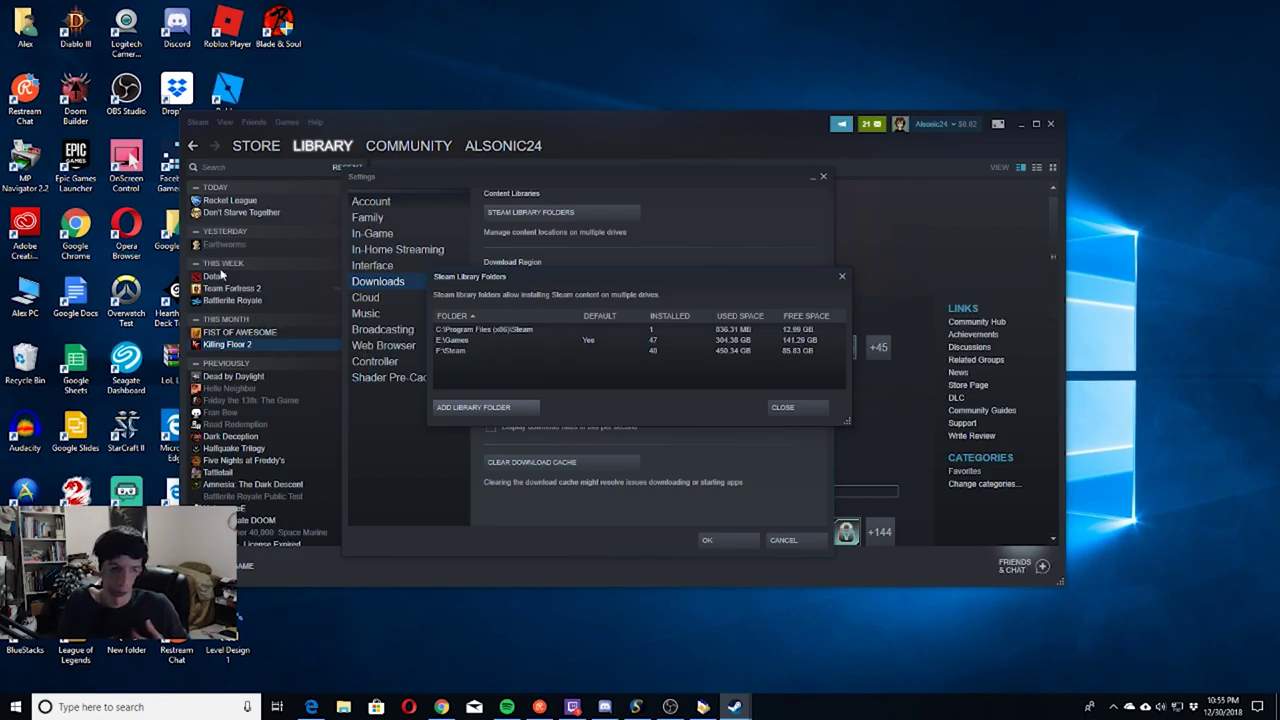
Select the F:\Steam entry in the library folders list, and close the list and the settings, accepting them
left_click(463, 352)
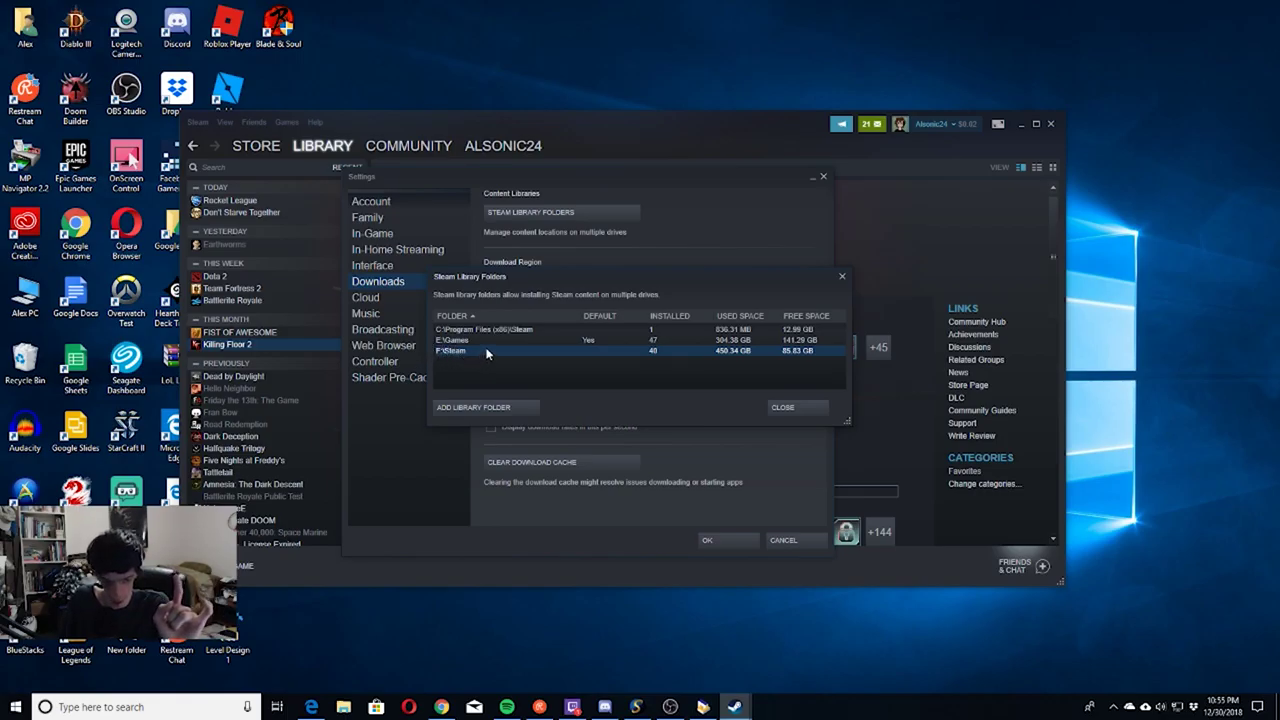
left_click(802, 407)
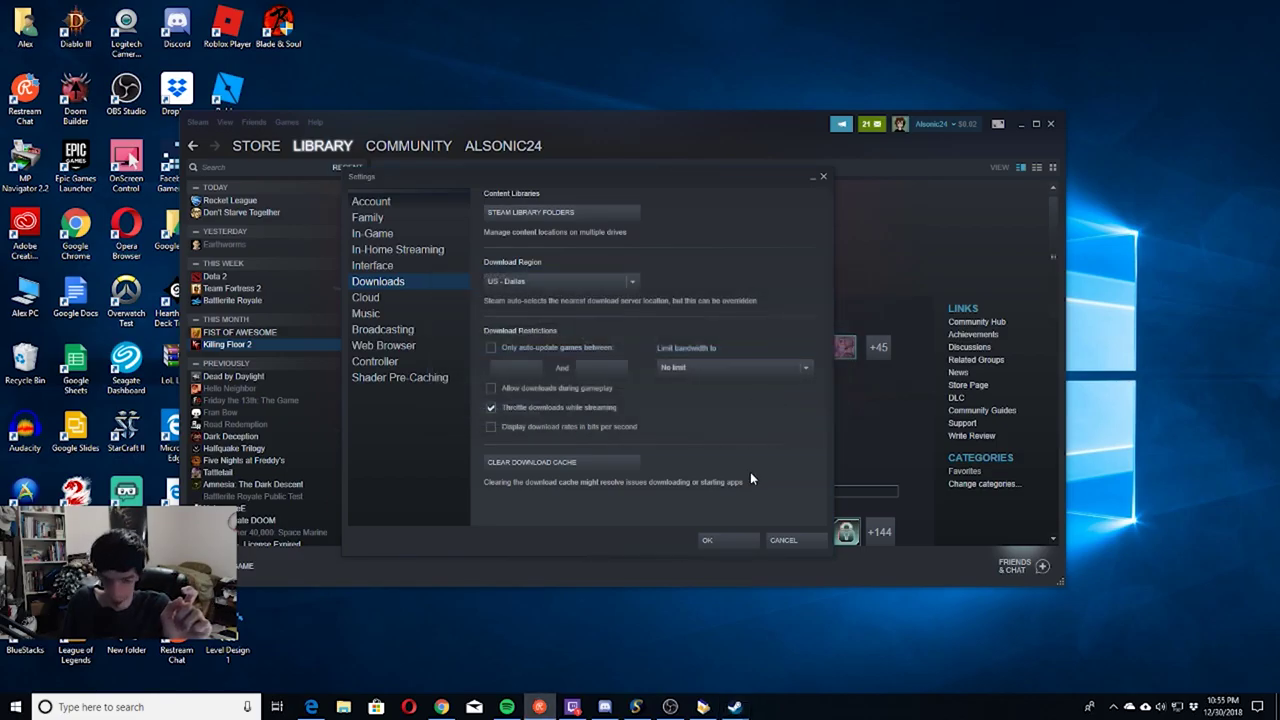
left_click(728, 541)
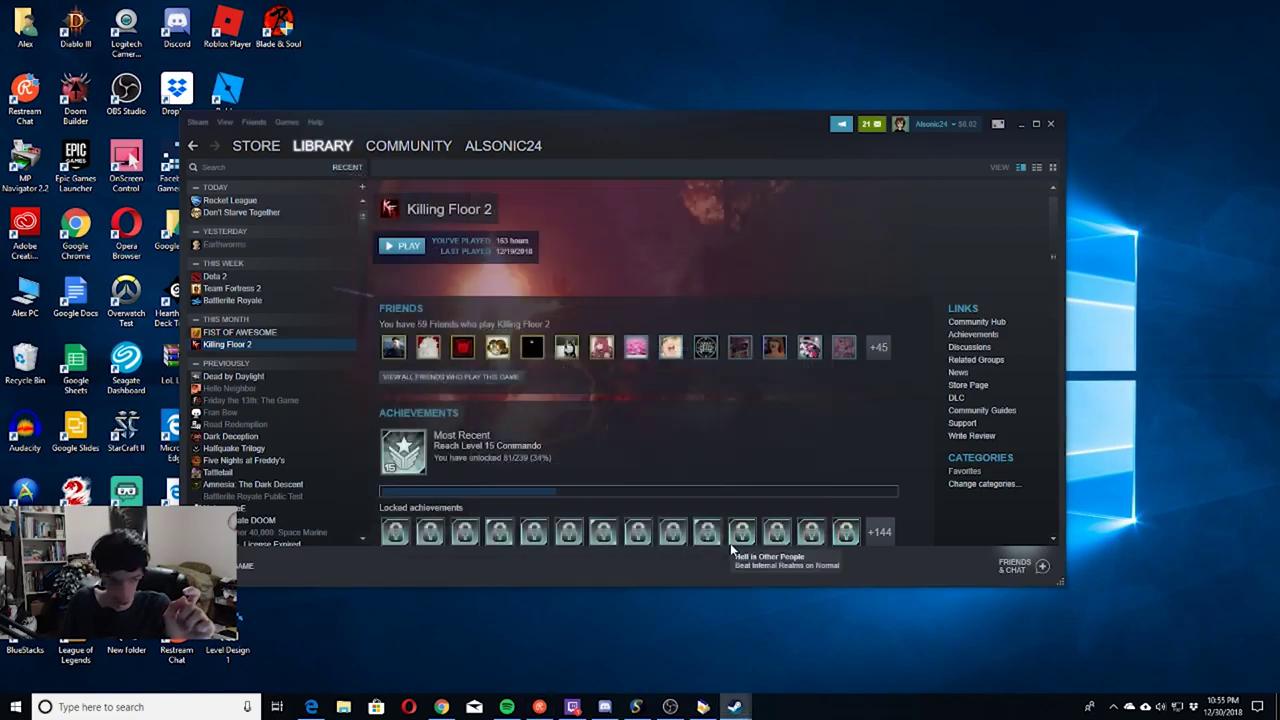
View Dota 2 in the library, filter the games by "Battle", and compare the Battlerite and Battlerite Royale pages
left_click(252, 288)
left_click(249, 277)
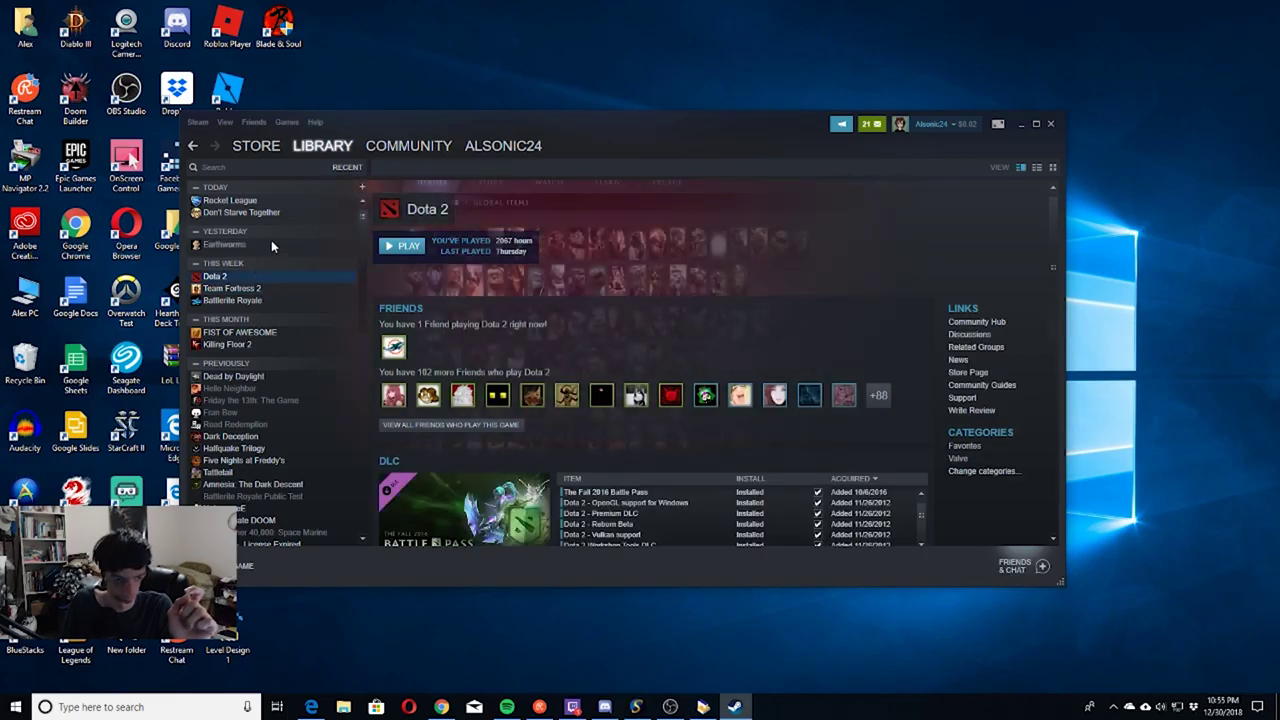
left_click(262, 168)
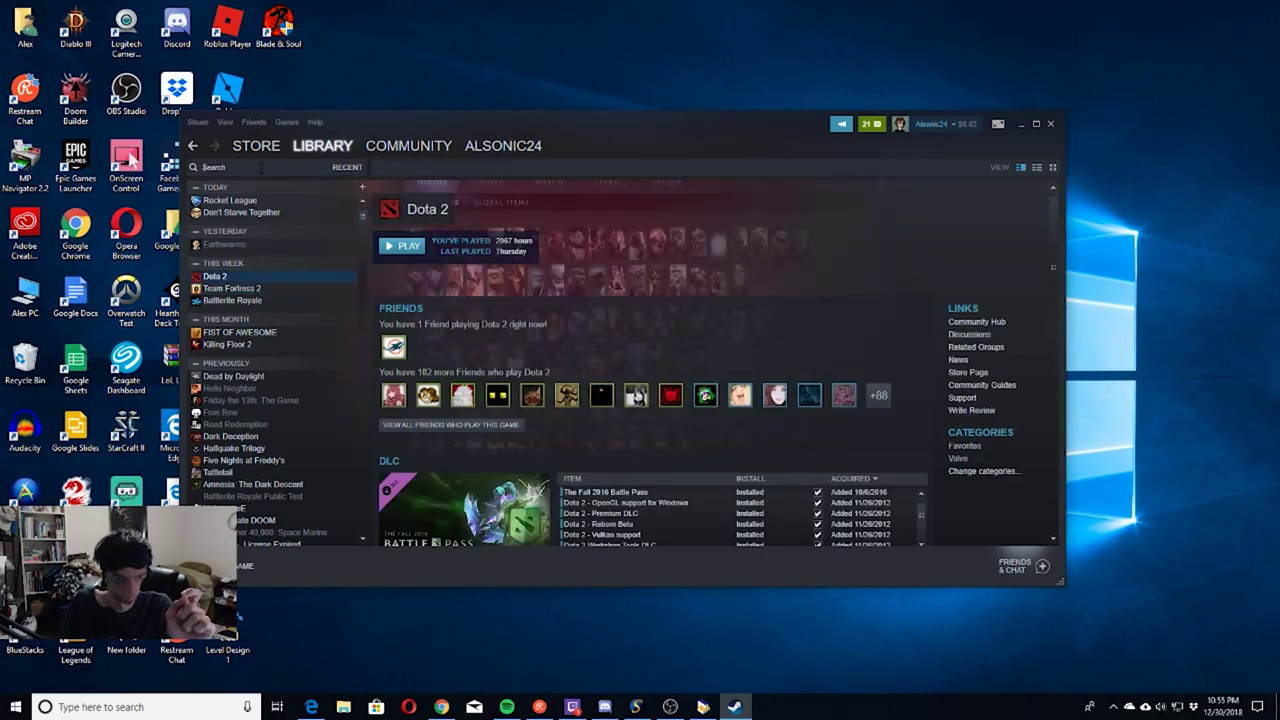
type("Battle")
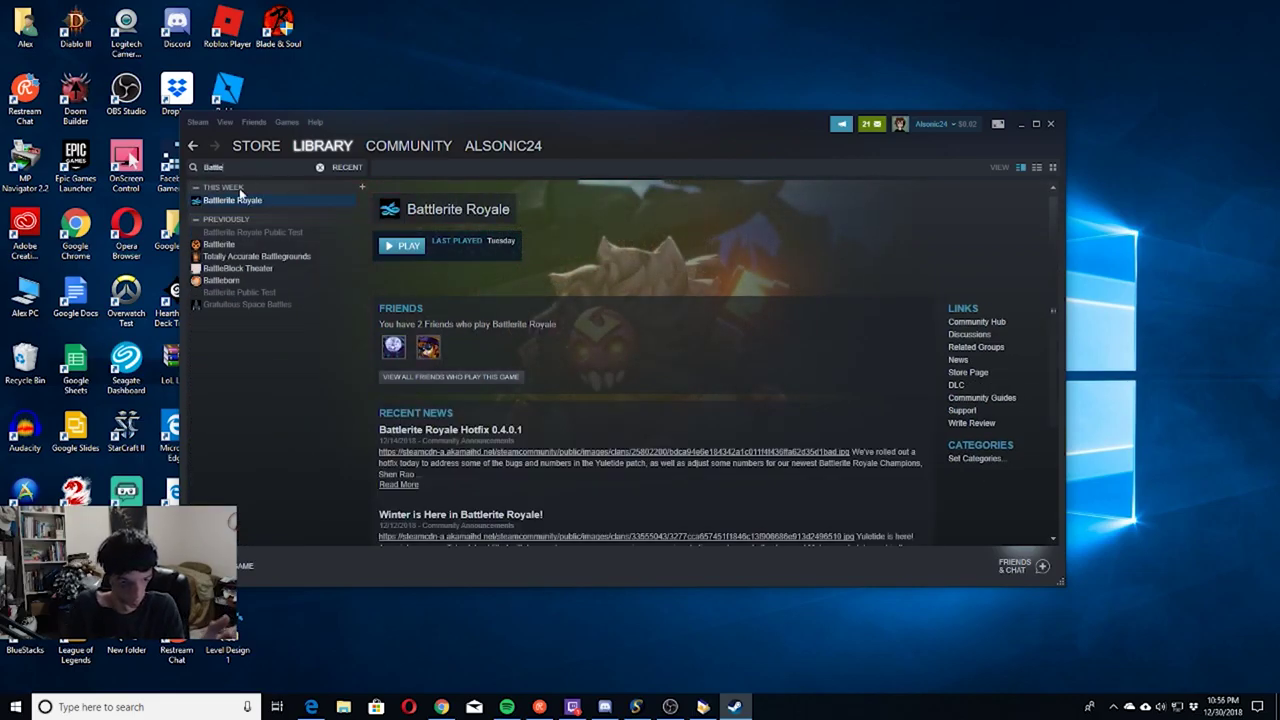
left_click(242, 245)
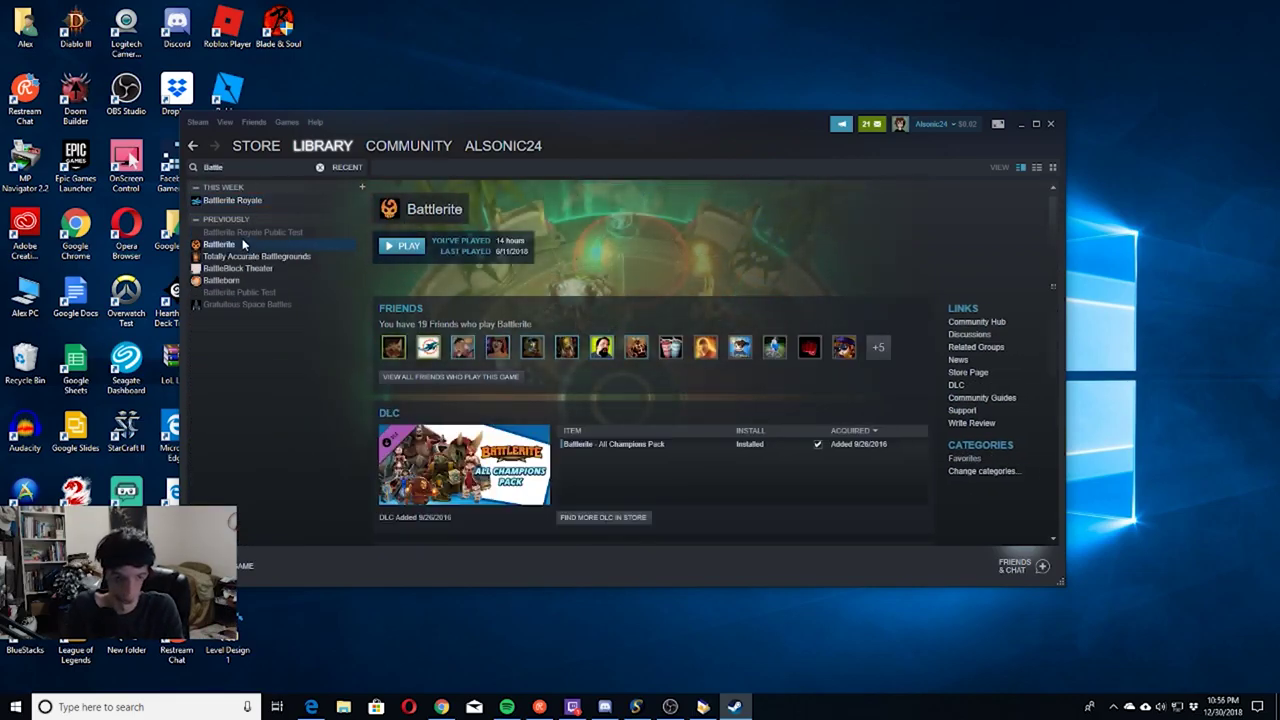
left_click(250, 201)
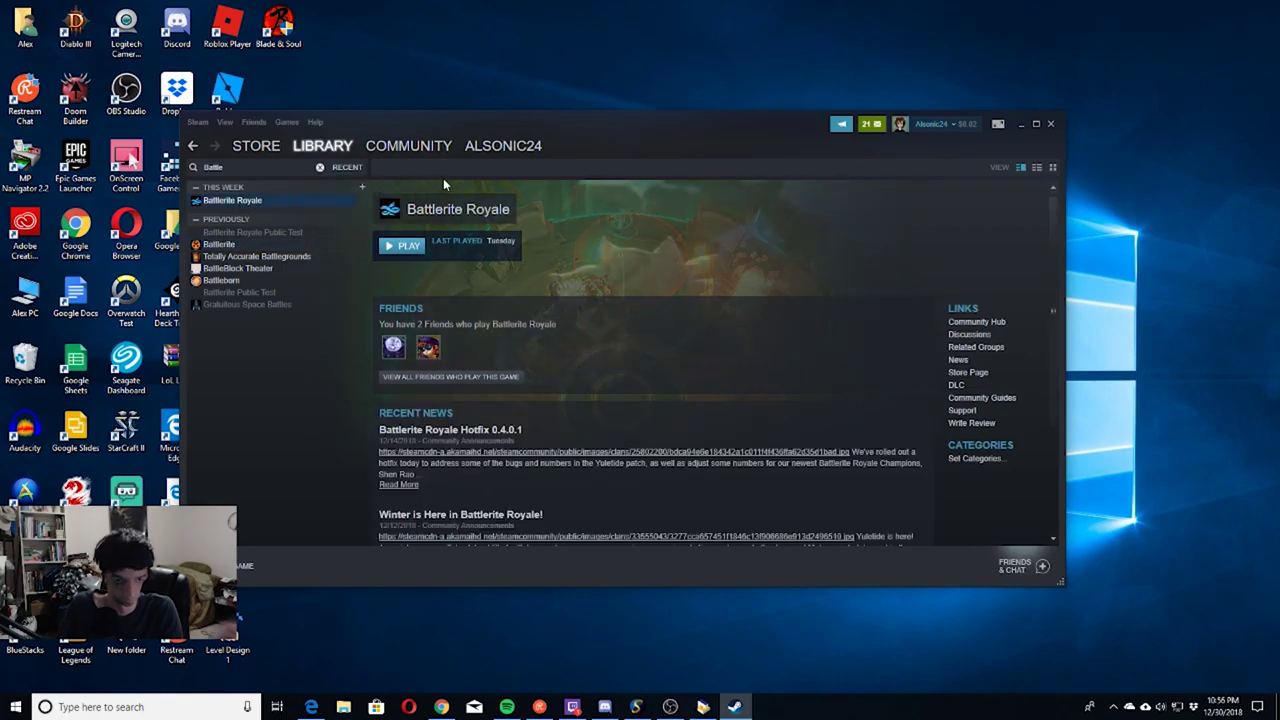
left_click(272, 246)
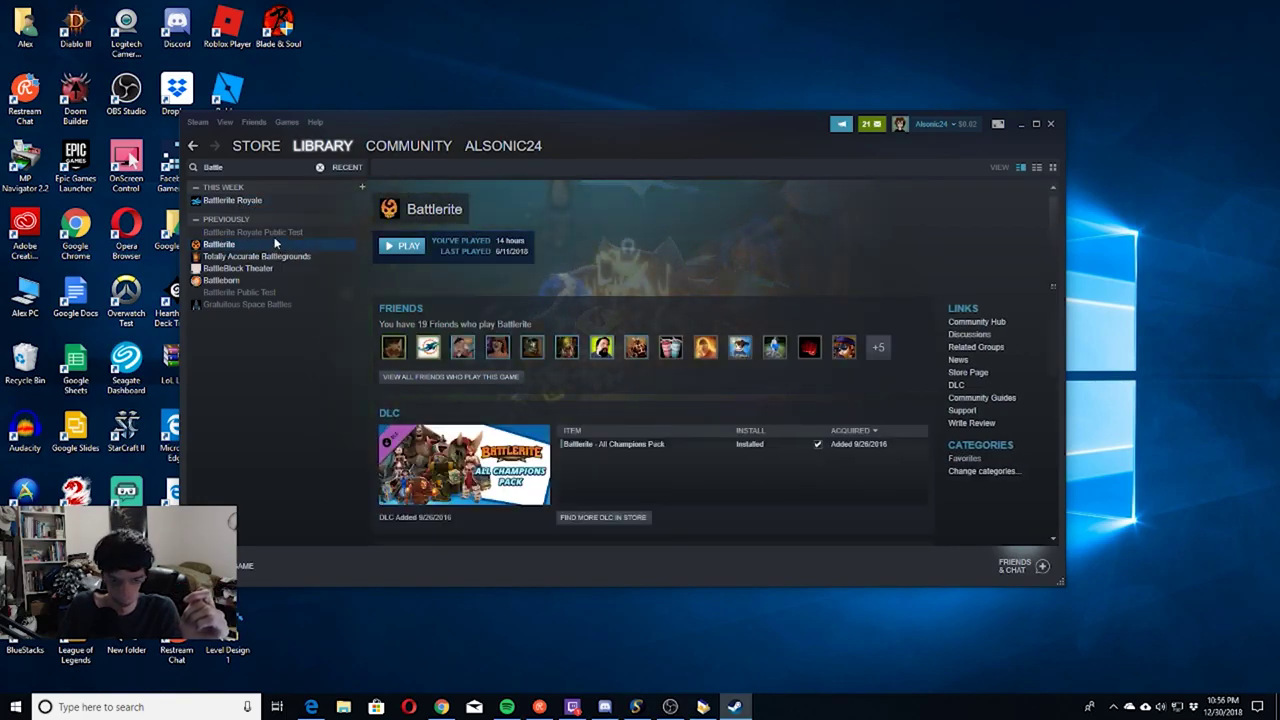
left_click(277, 202)
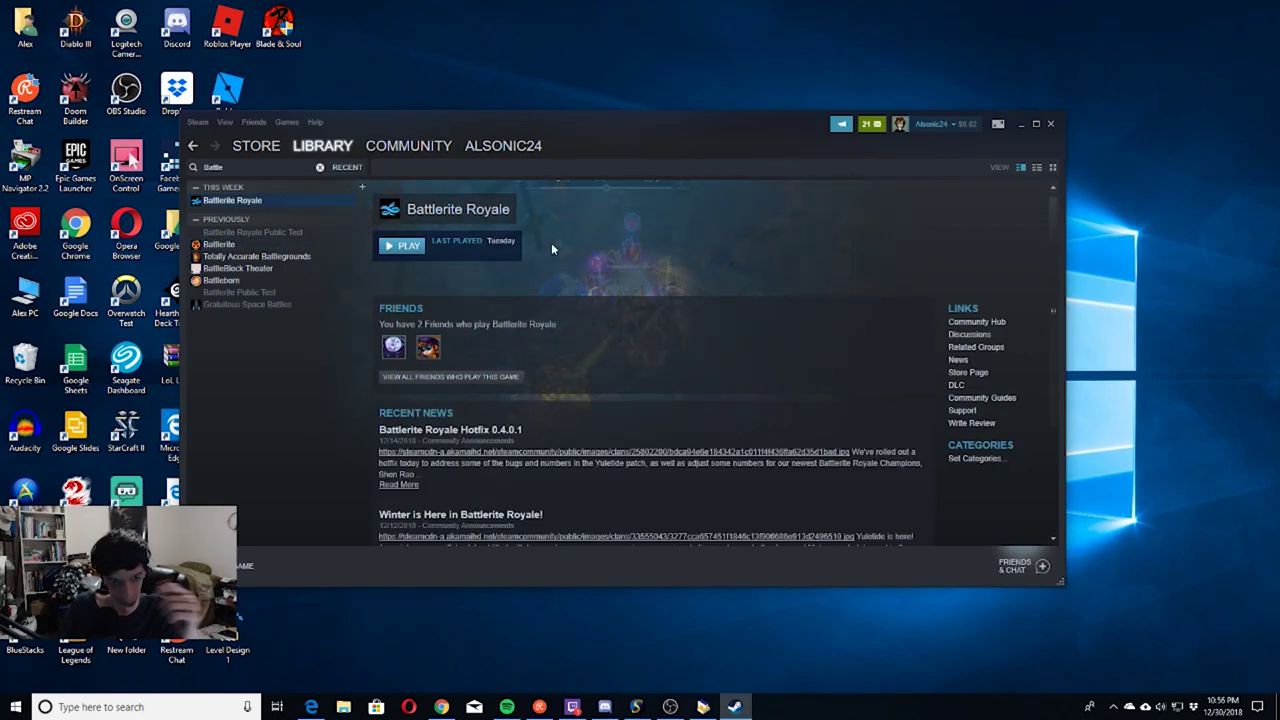
Minimize Steam and open the Data (E:) drive in File Explorer
left_click(1023, 123)
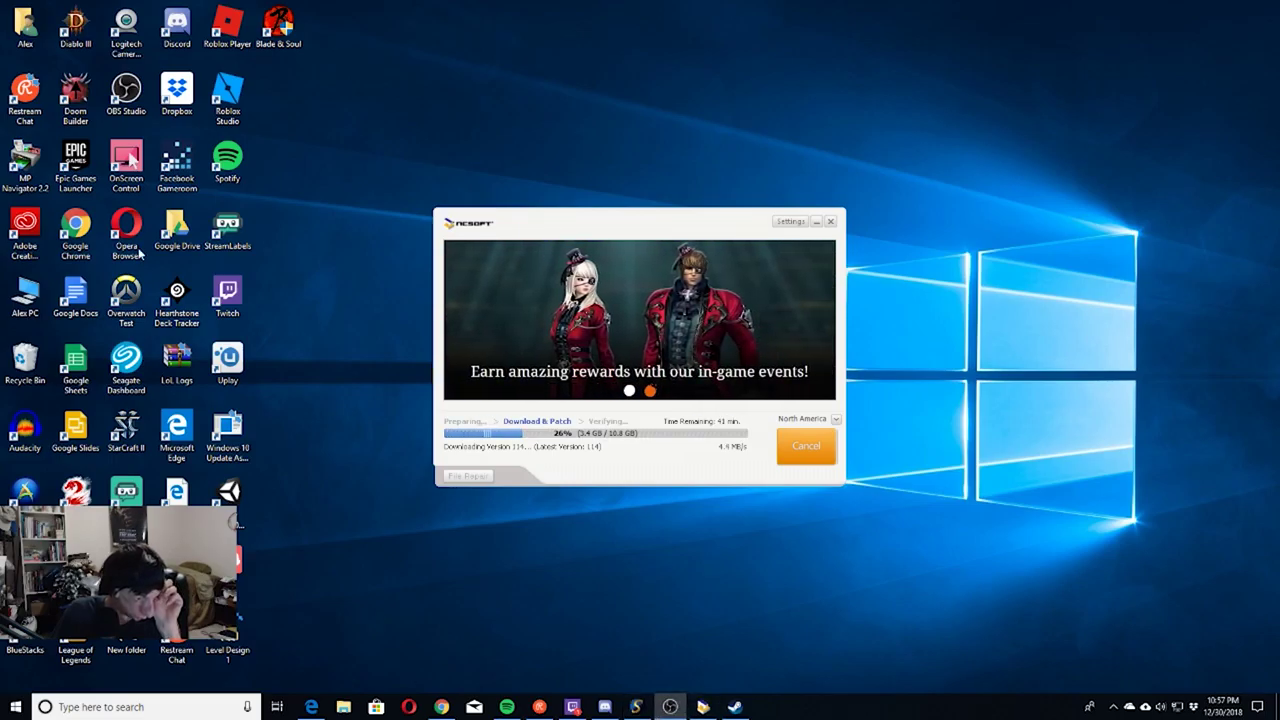
left_click(589, 225)
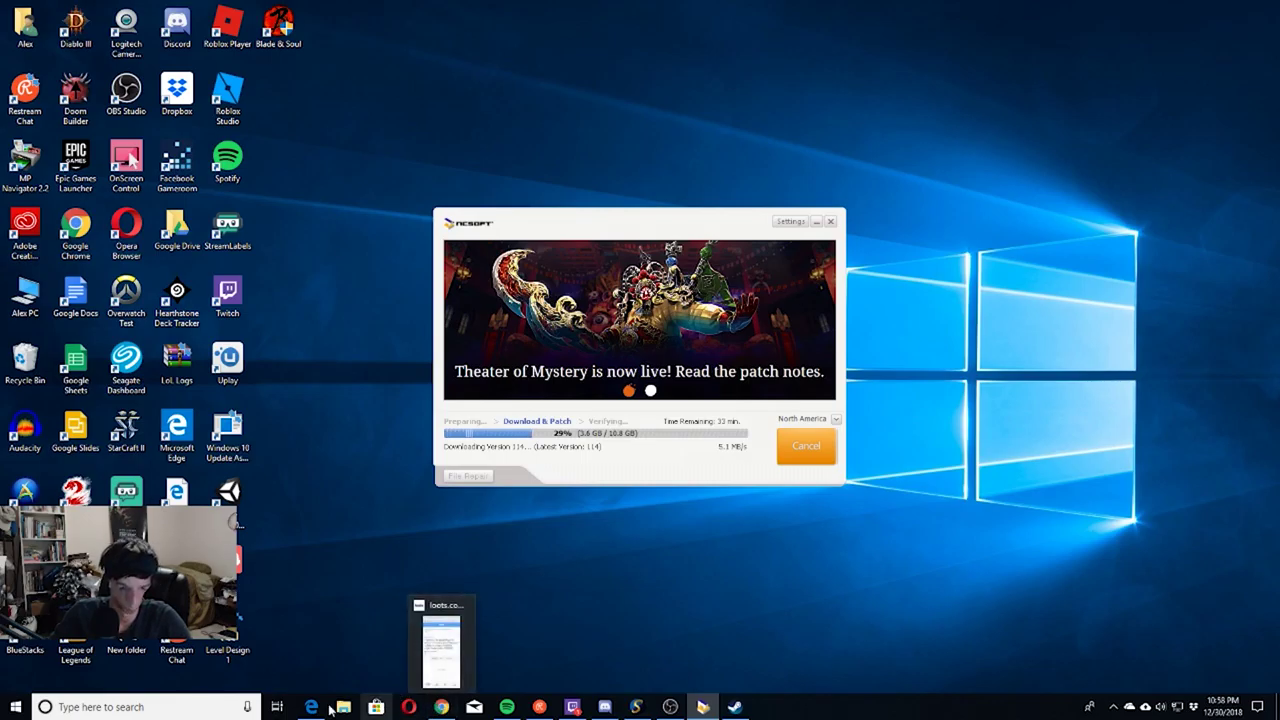
double_click(33, 291)
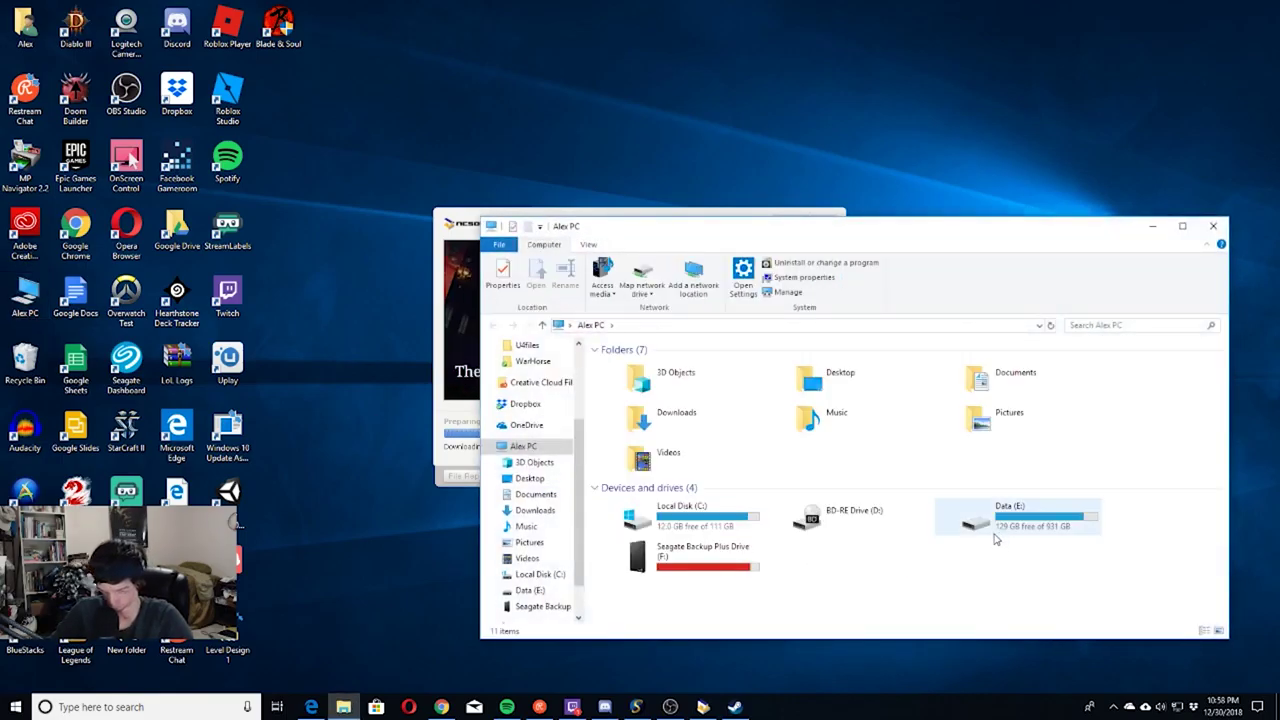
mouse_move(998, 540)
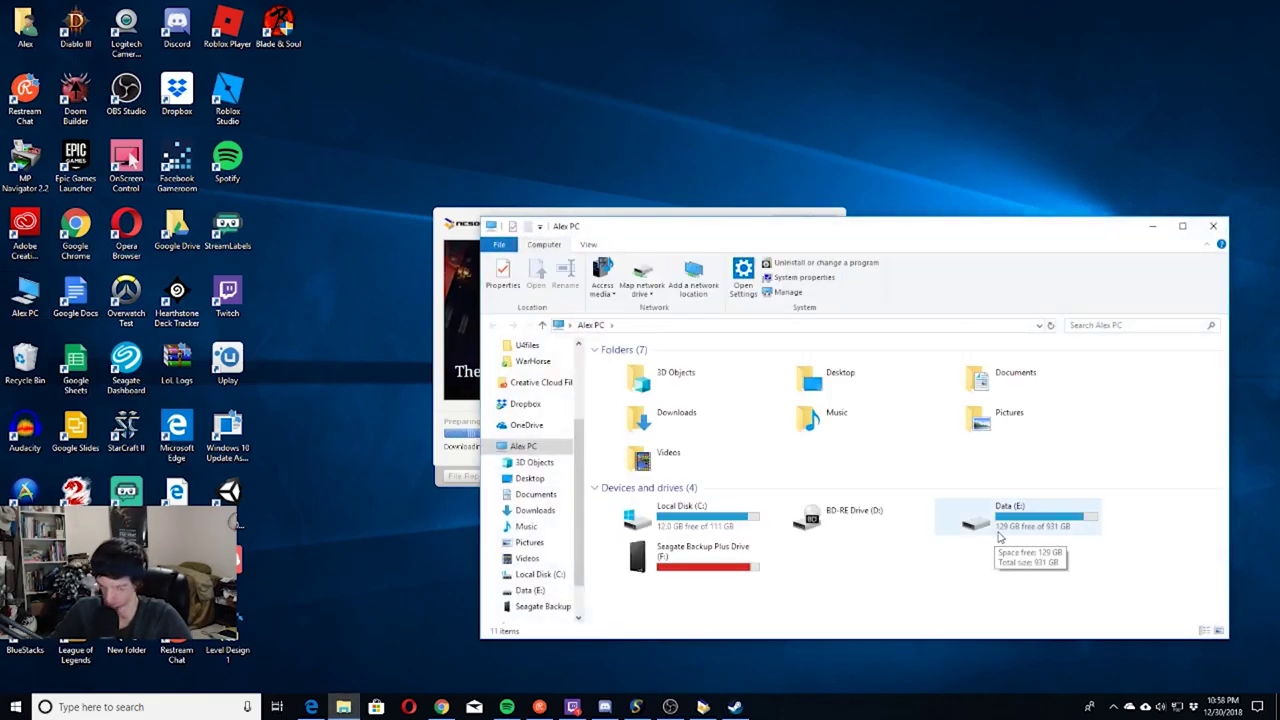
left_click(1000, 540)
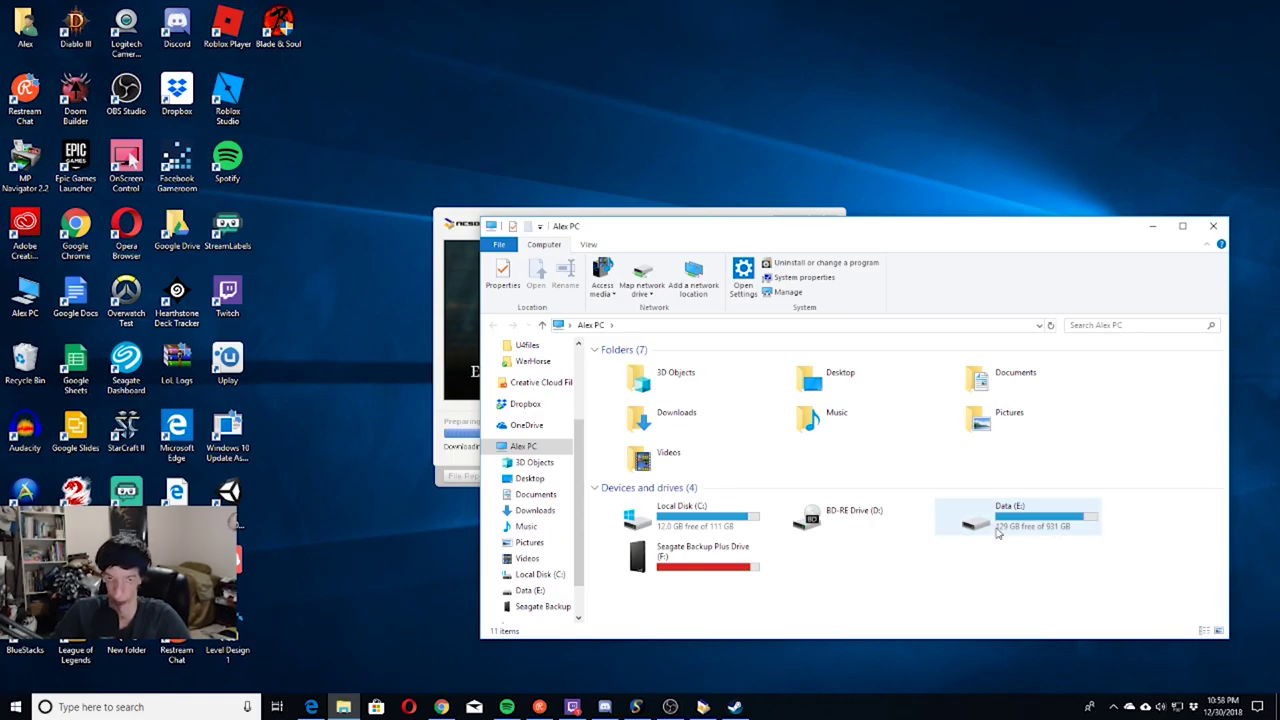
mouse_move(1000, 539)
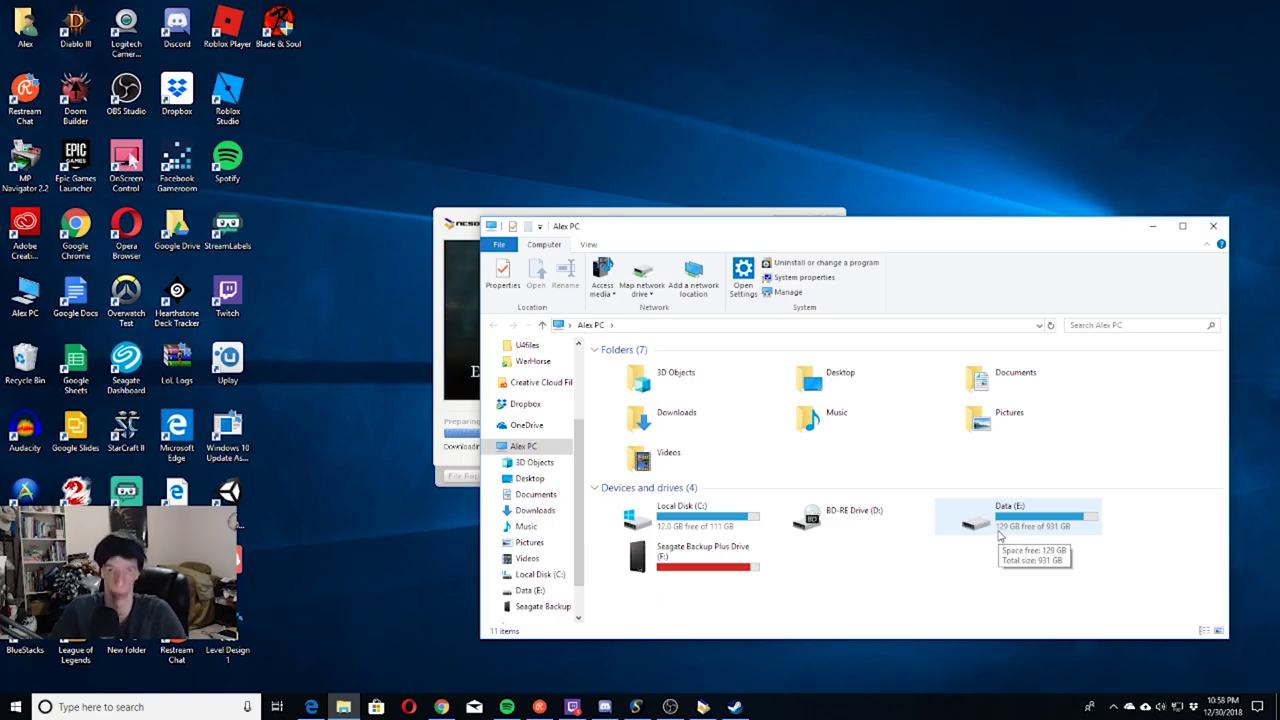
left_click(991, 541)
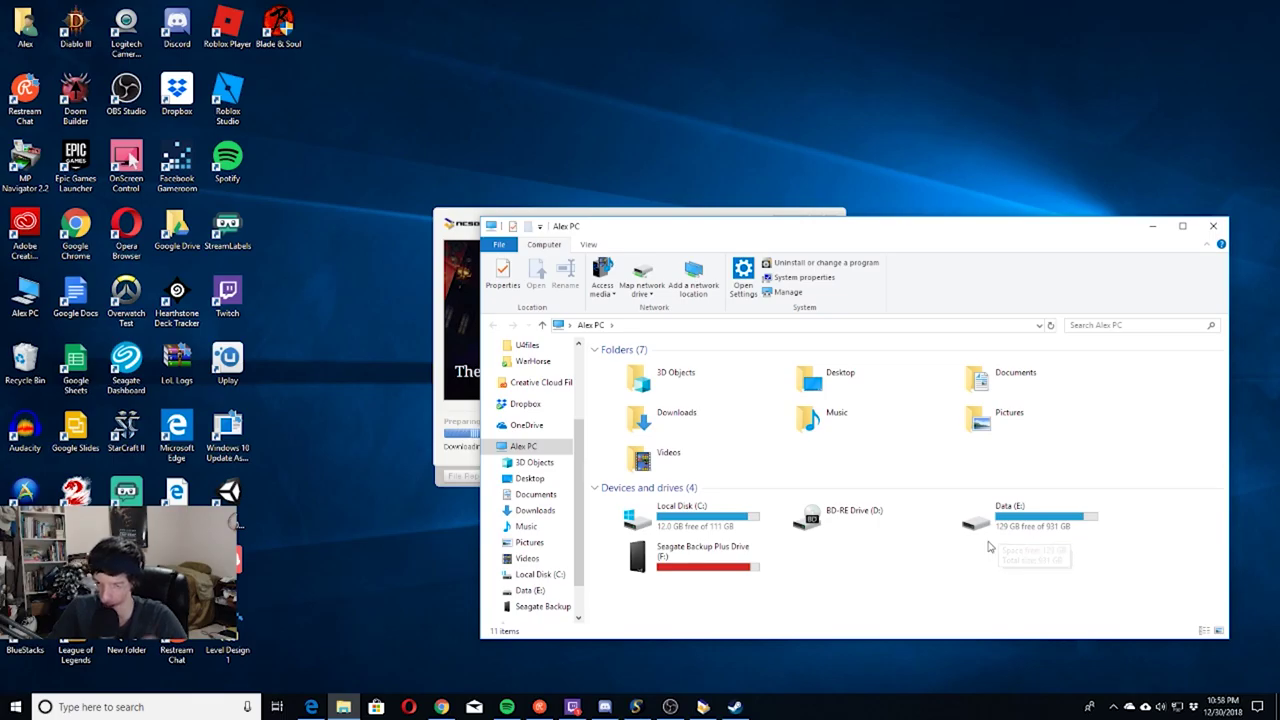
mouse_move(992, 535)
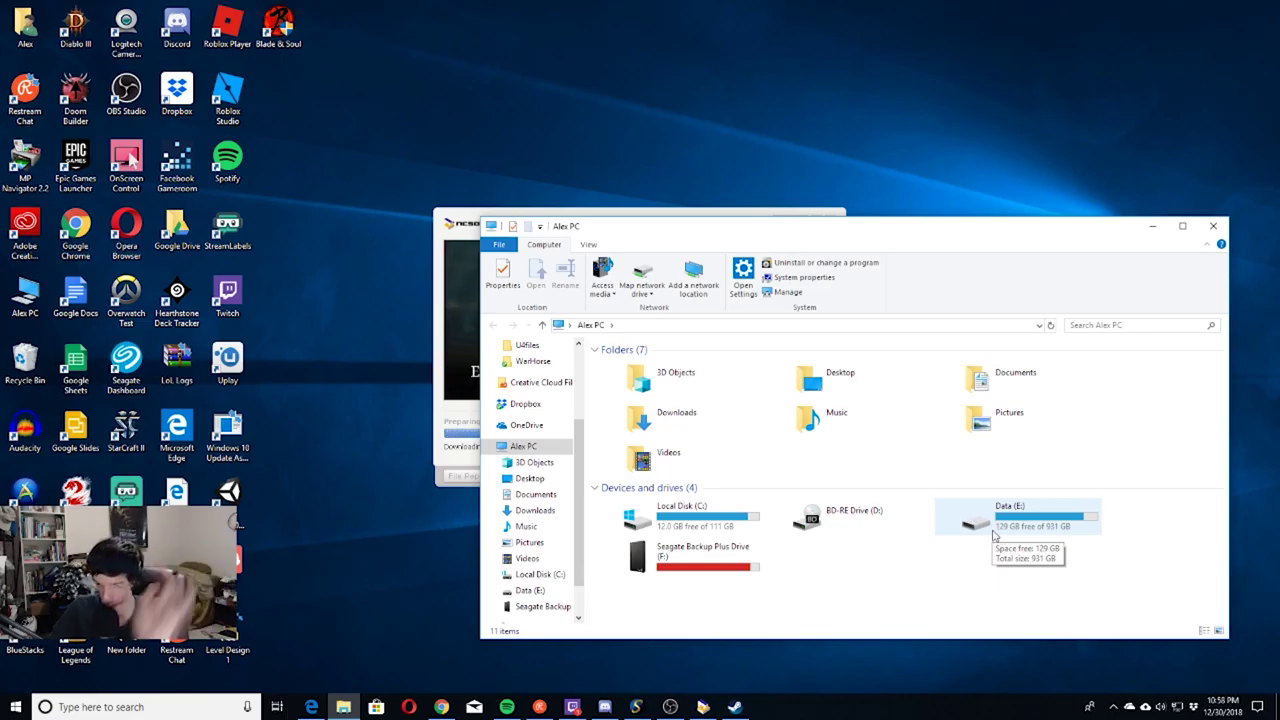
double_click(995, 538)
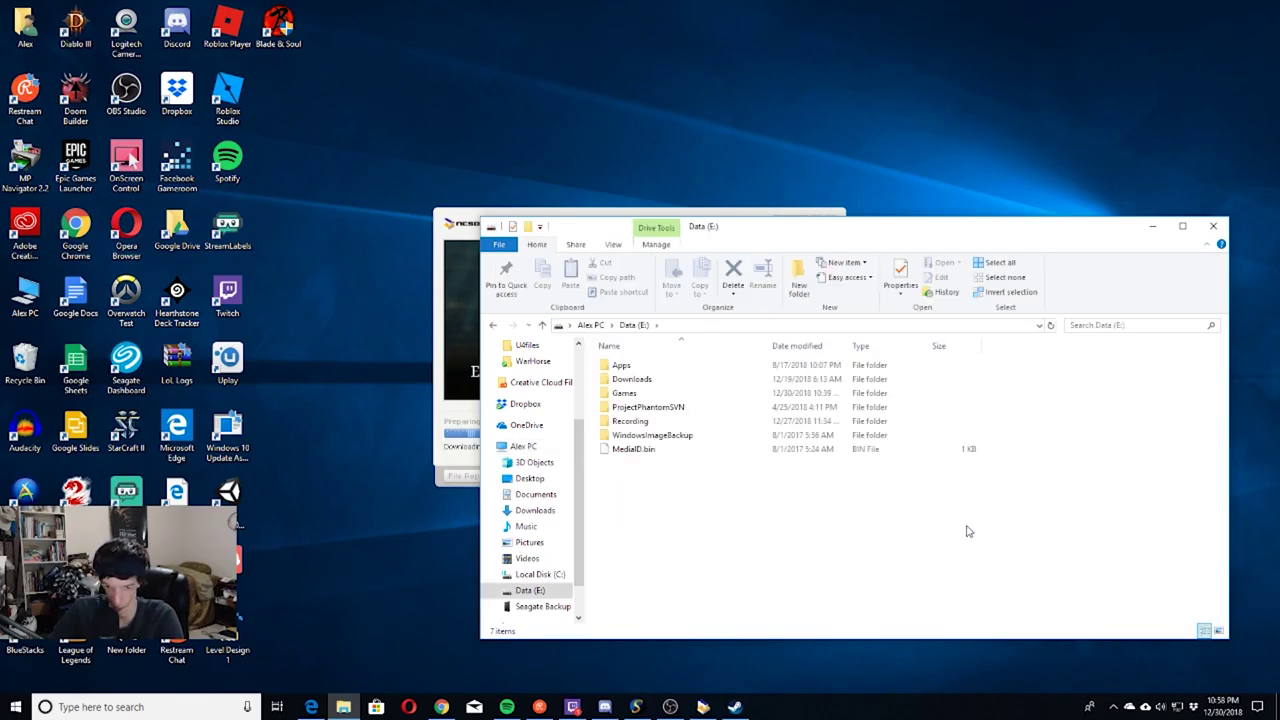
Inspect the BnS folder inside Games on the Data (E:) drive, return to the computer's drive overview, and close File Explorer
double_click(663, 396)
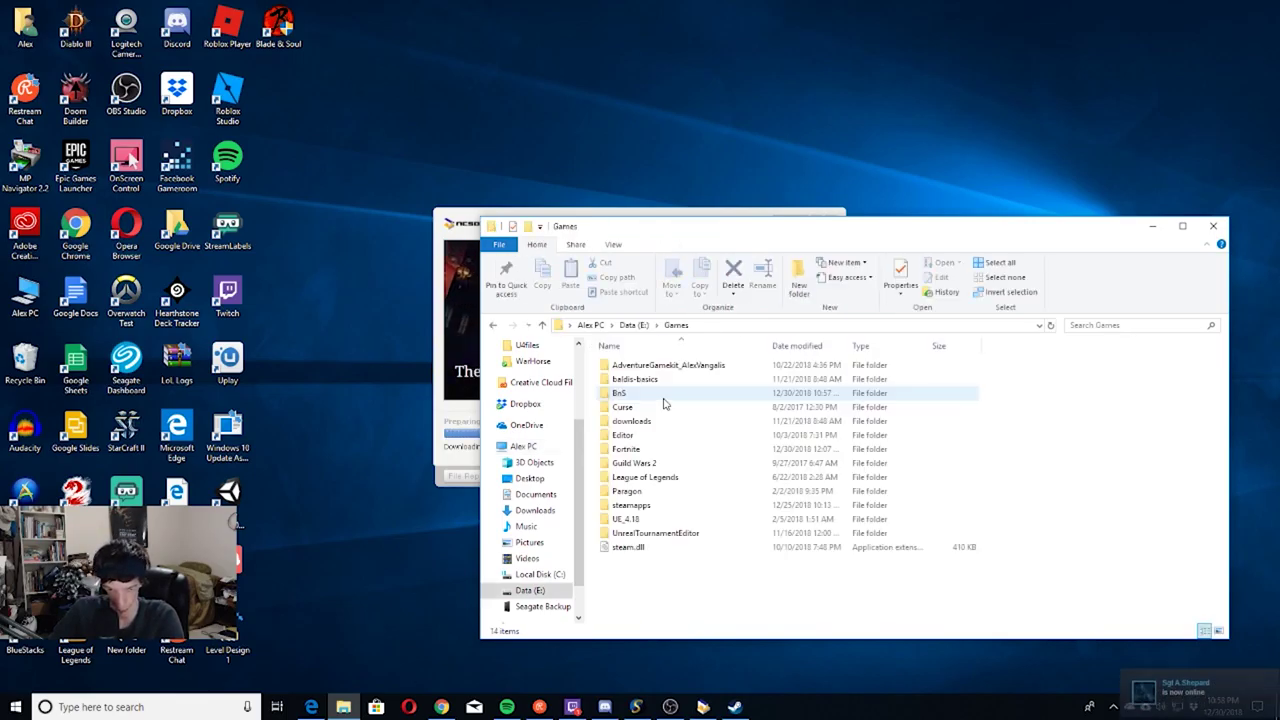
double_click(661, 400)
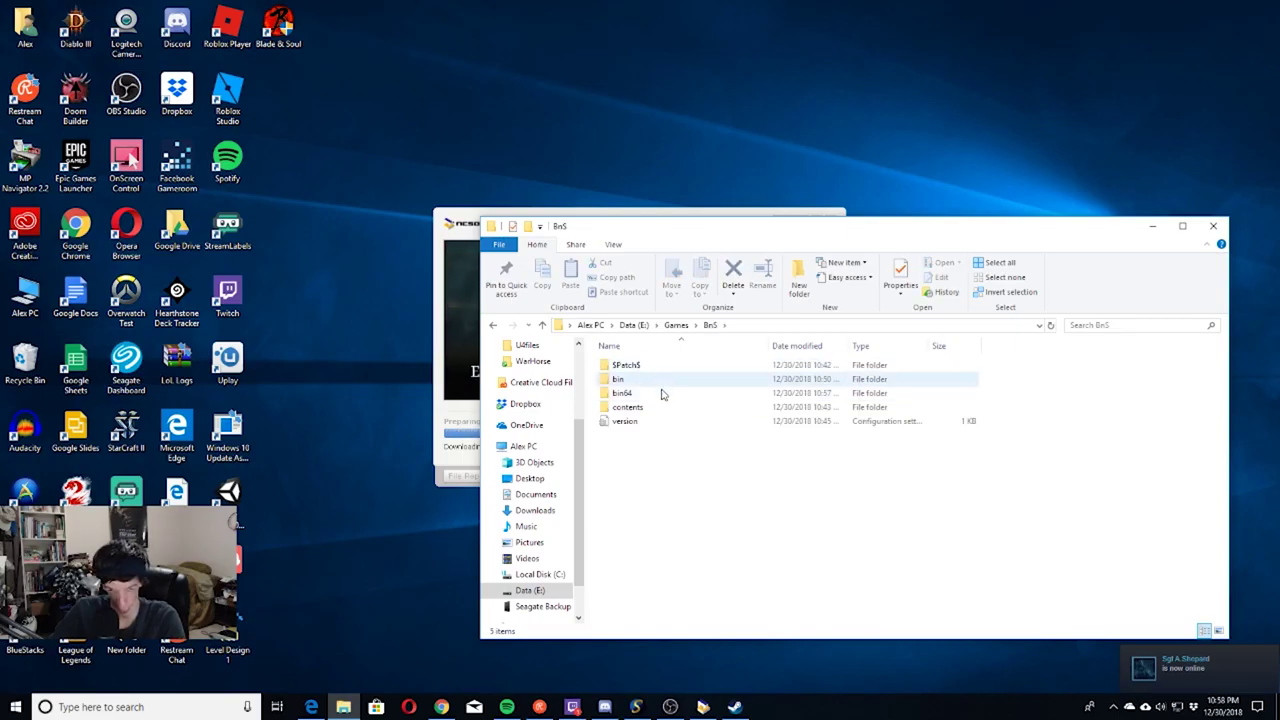
left_click(492, 325)
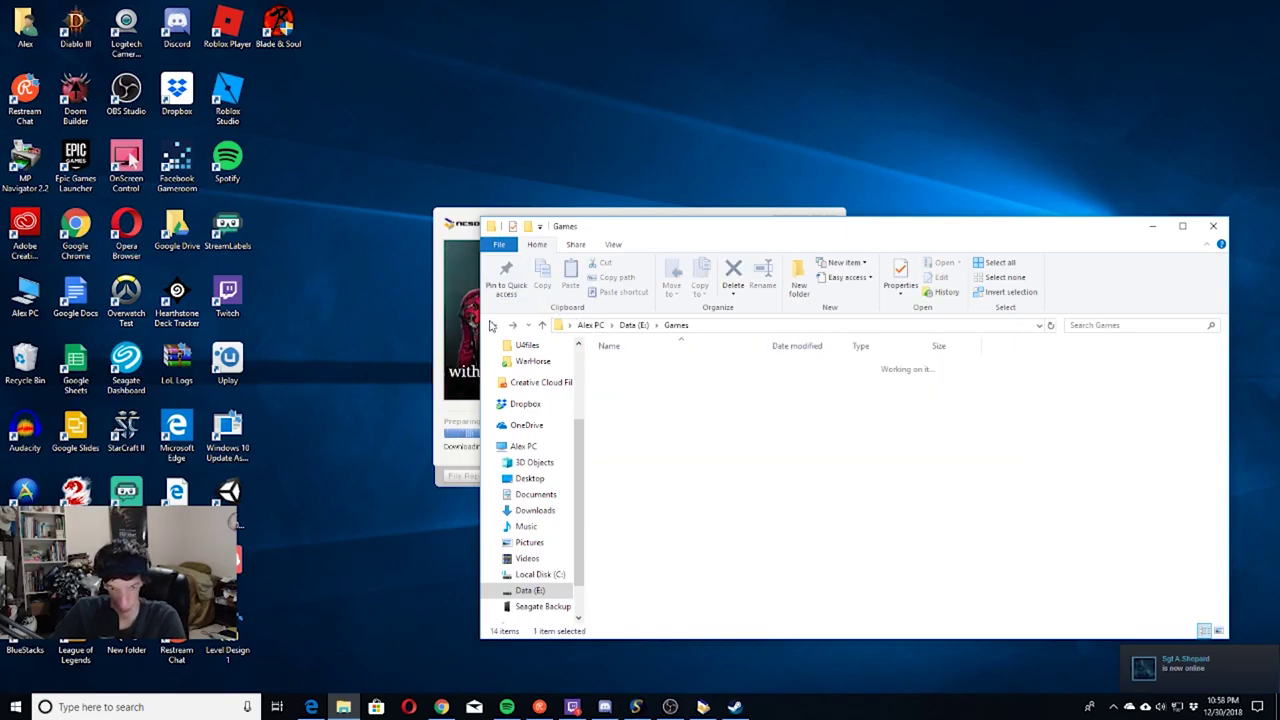
left_click(492, 325)
left_click(492, 325)
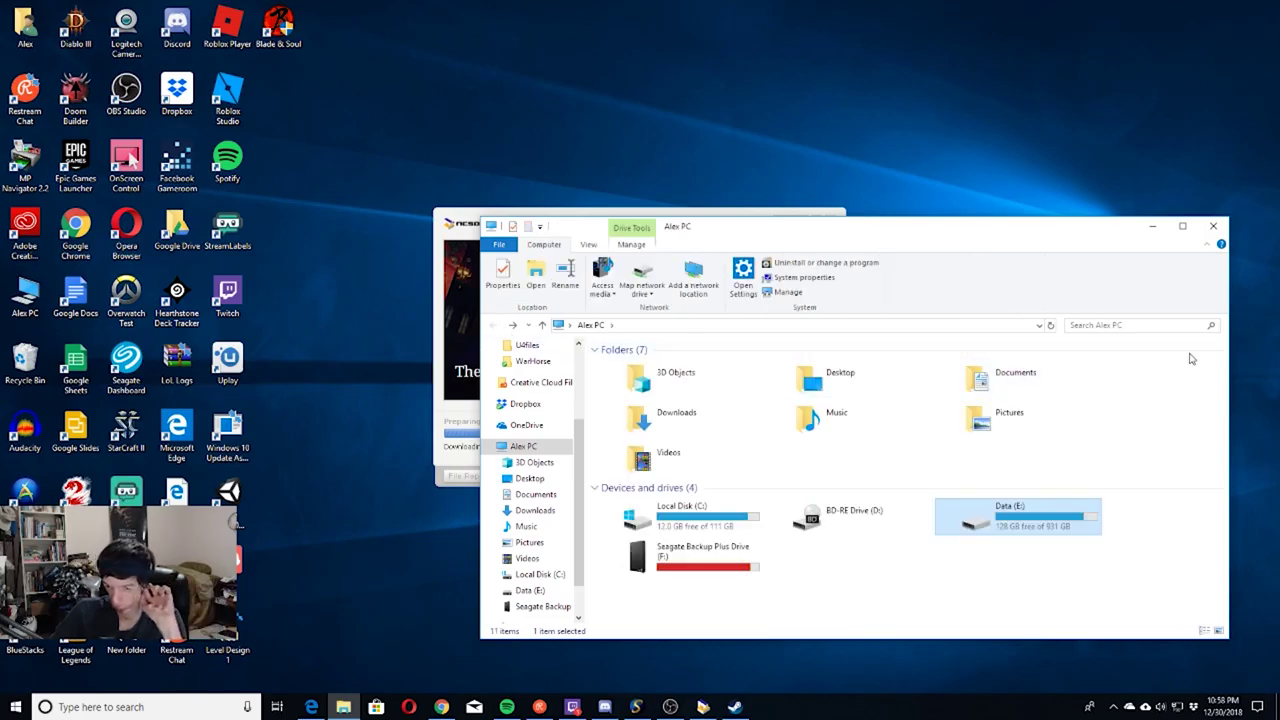
left_click(1213, 226)
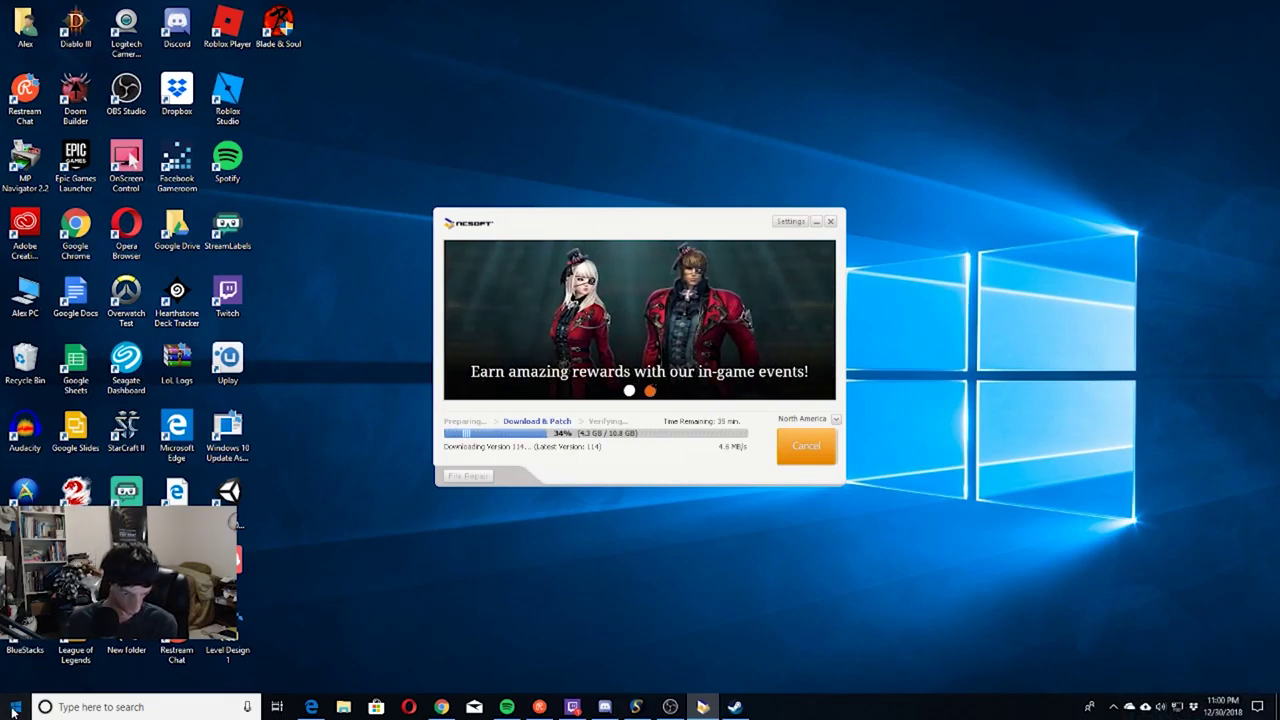
Search Windows for "Sea" and show the available actions for the Sea of Thieves app
left_click(14, 707)
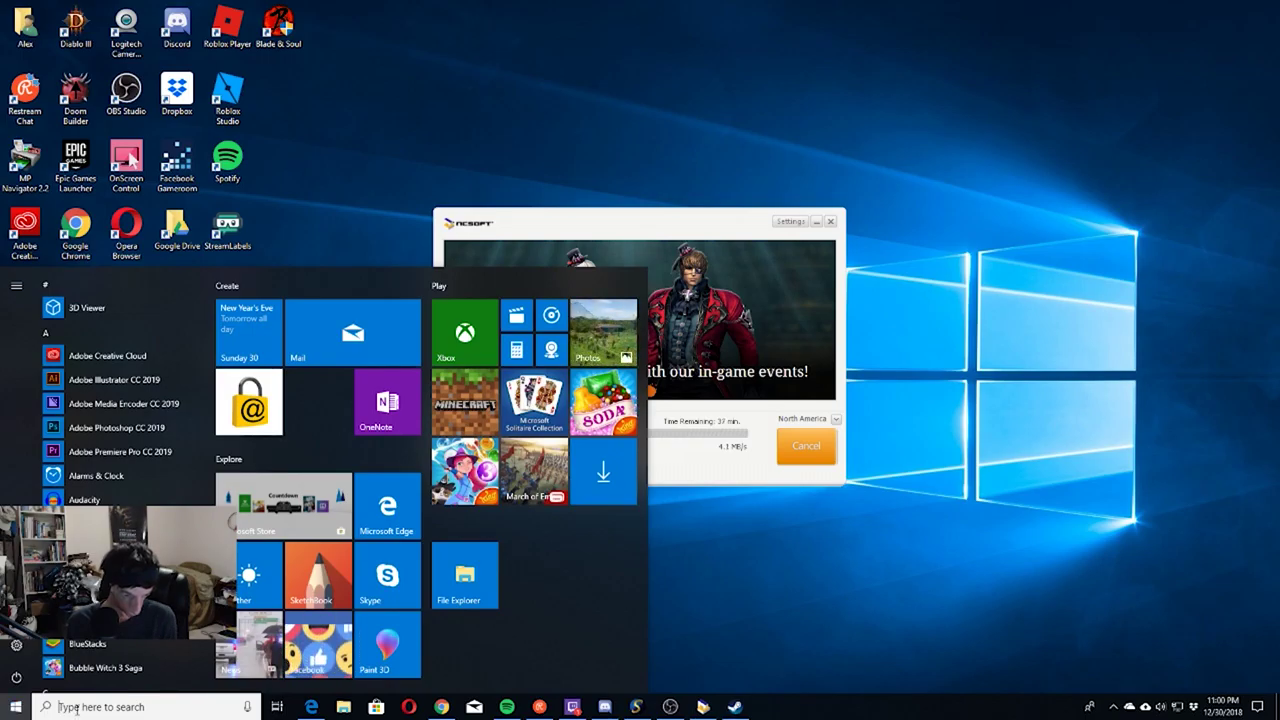
type("Seag")
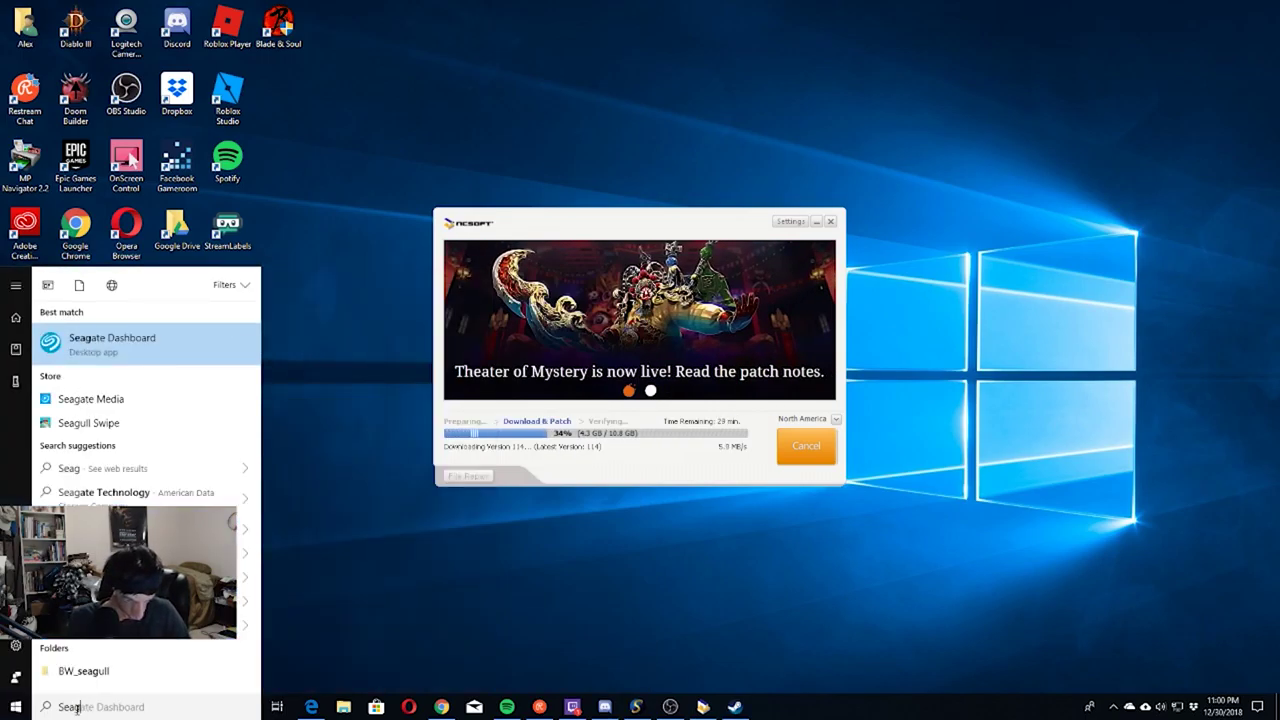
key("BackSpace")
type("aa")
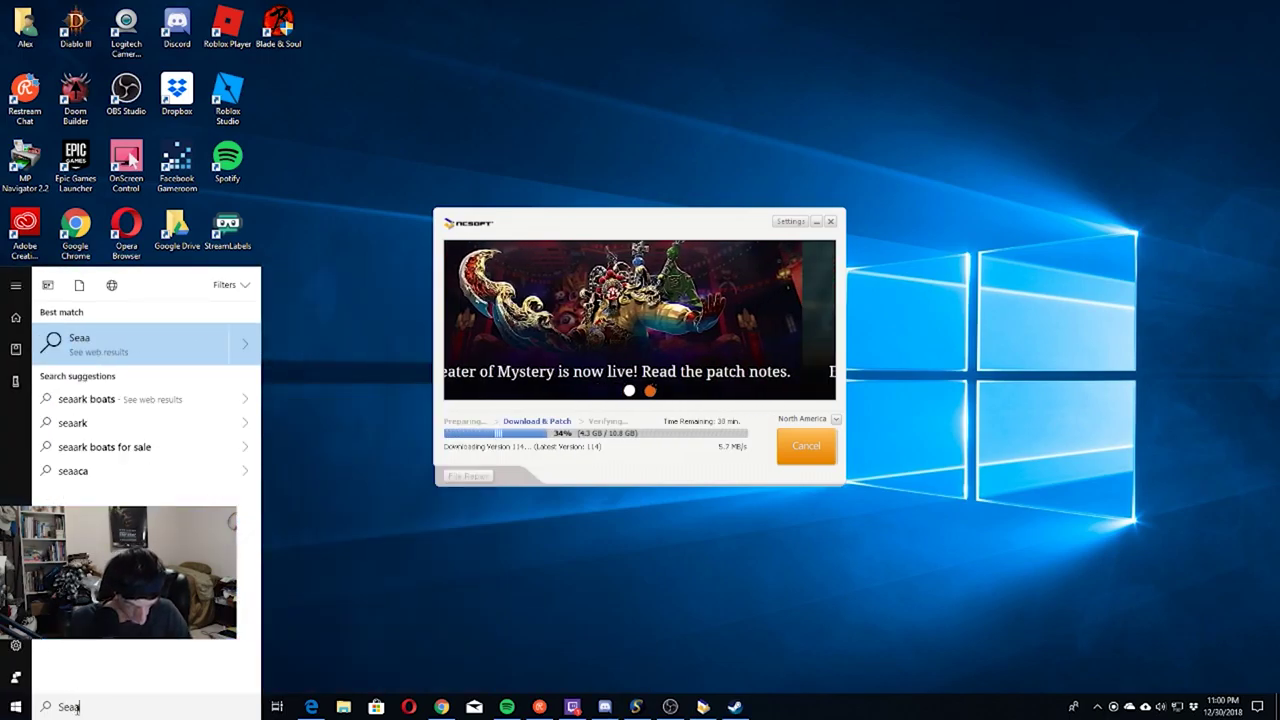
key("BackSpace")
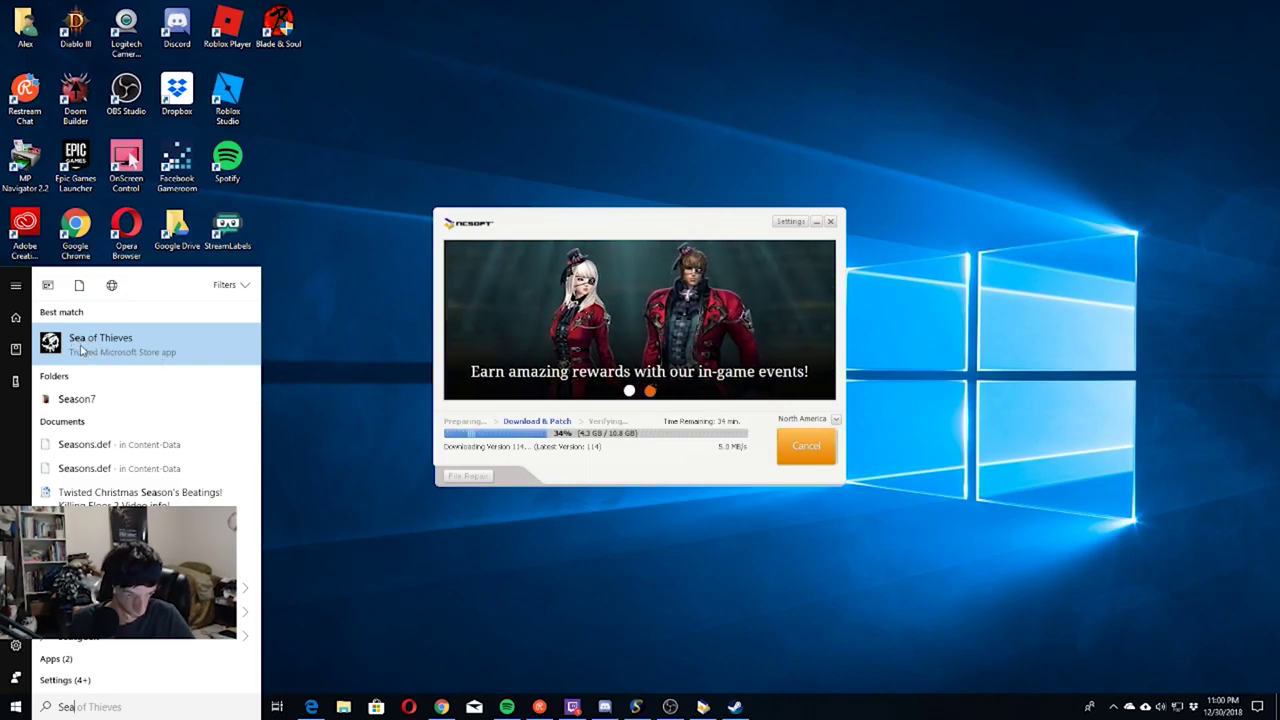
right_click(78, 347)
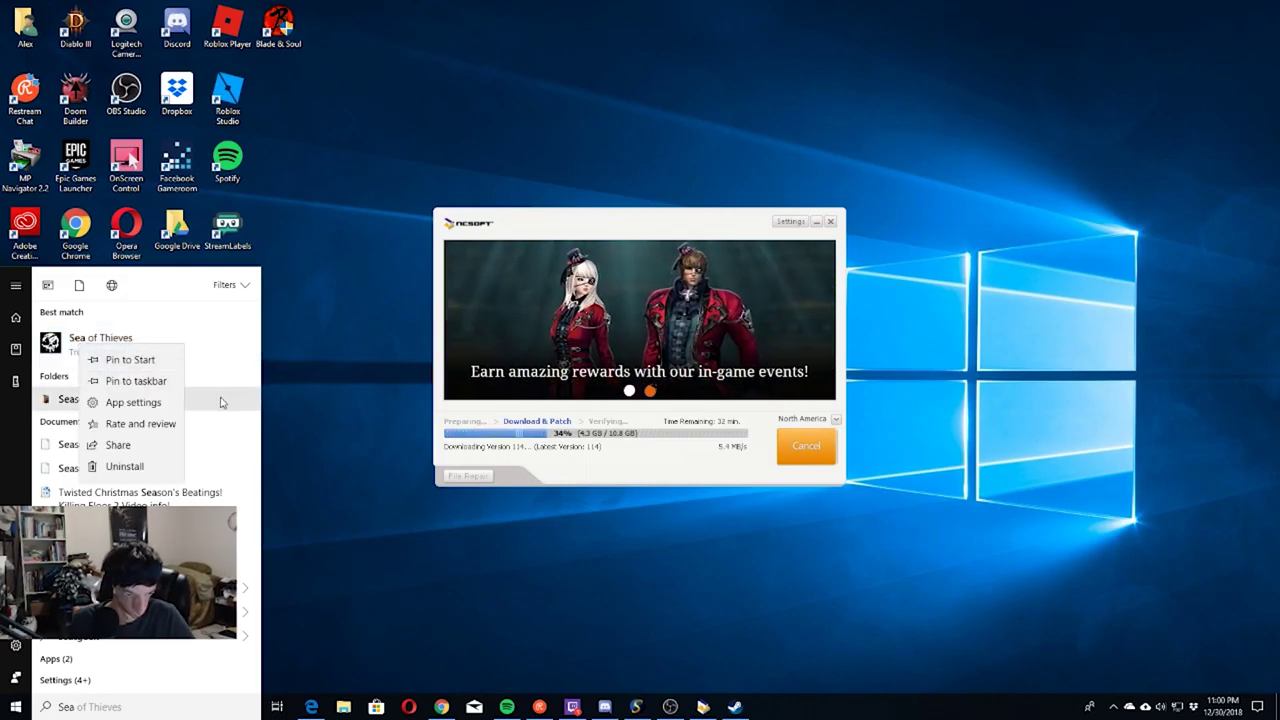
Restrict the "Sea" search to folders, switch it to web results for "Sears", and close the search
left_click(54, 376)
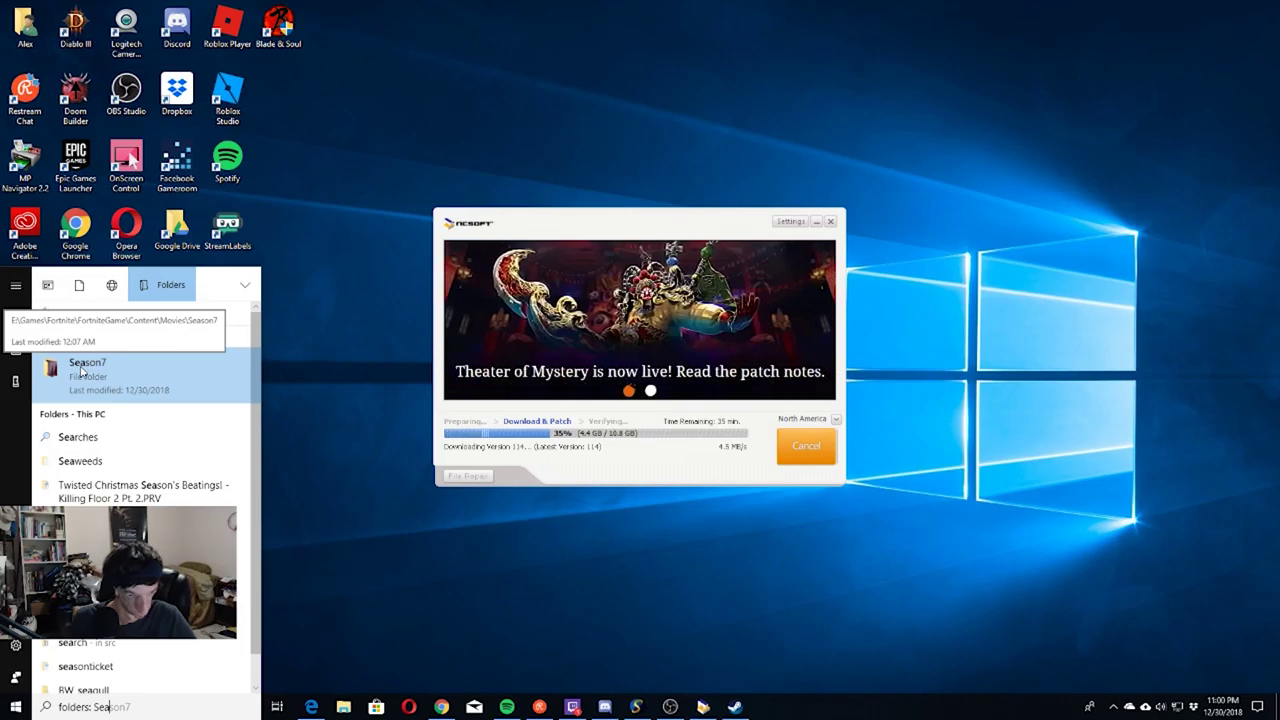
left_click(112, 286)
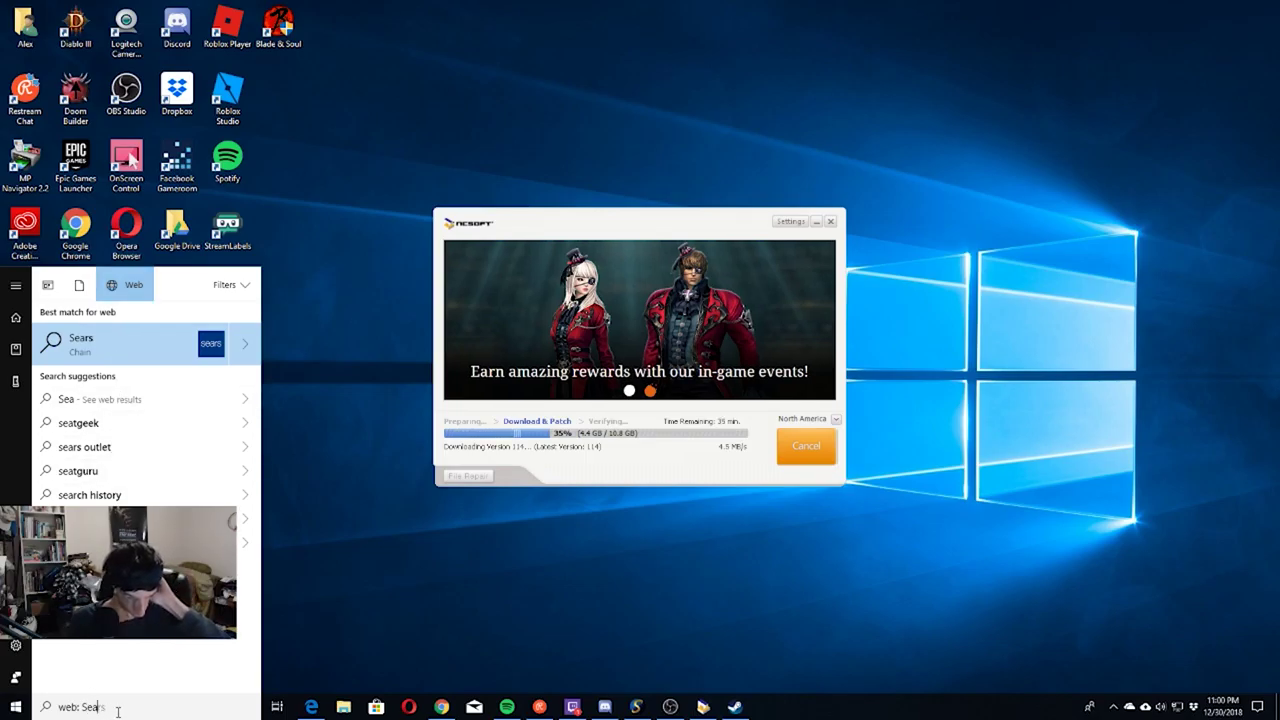
type("rs")
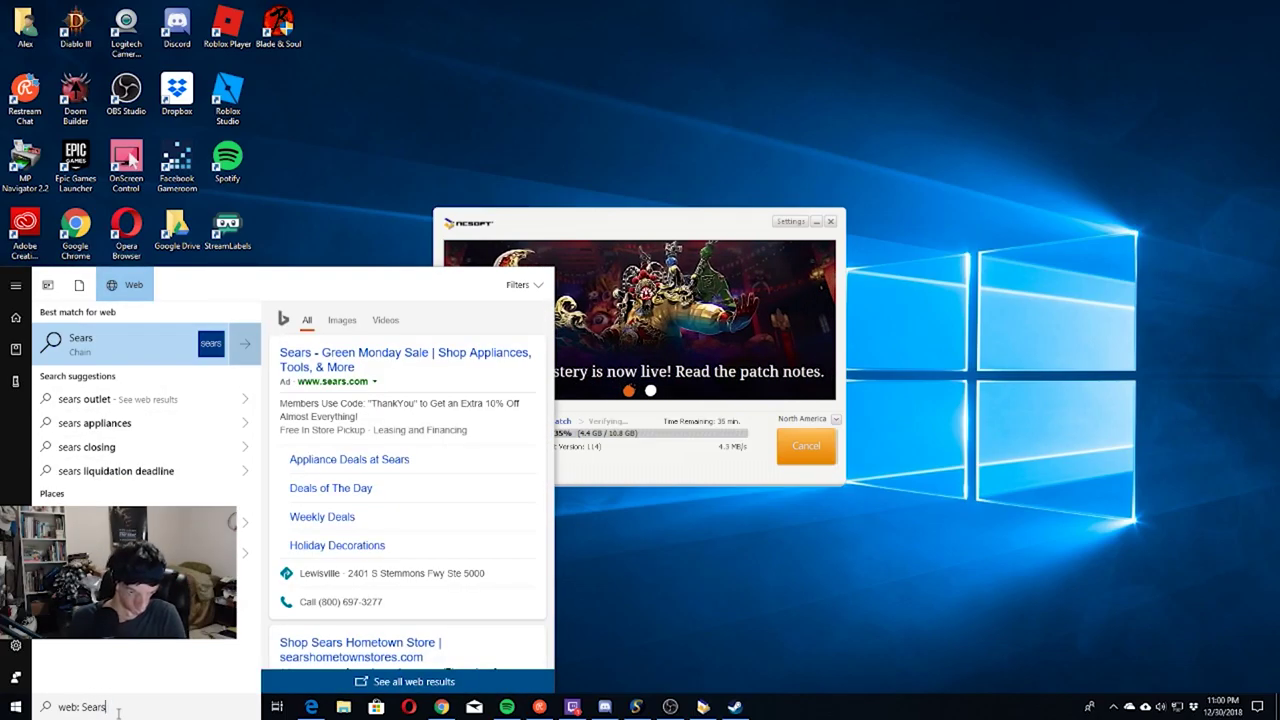
key("Escape")
left_click(401, 623)
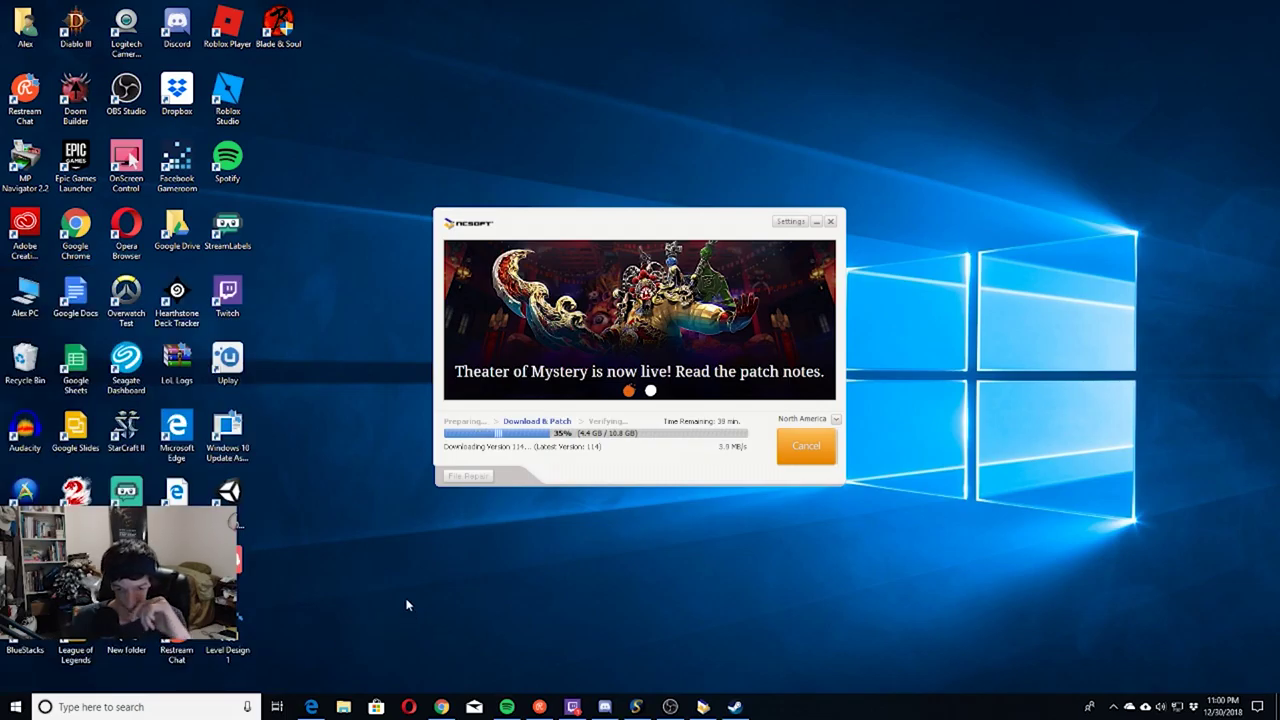